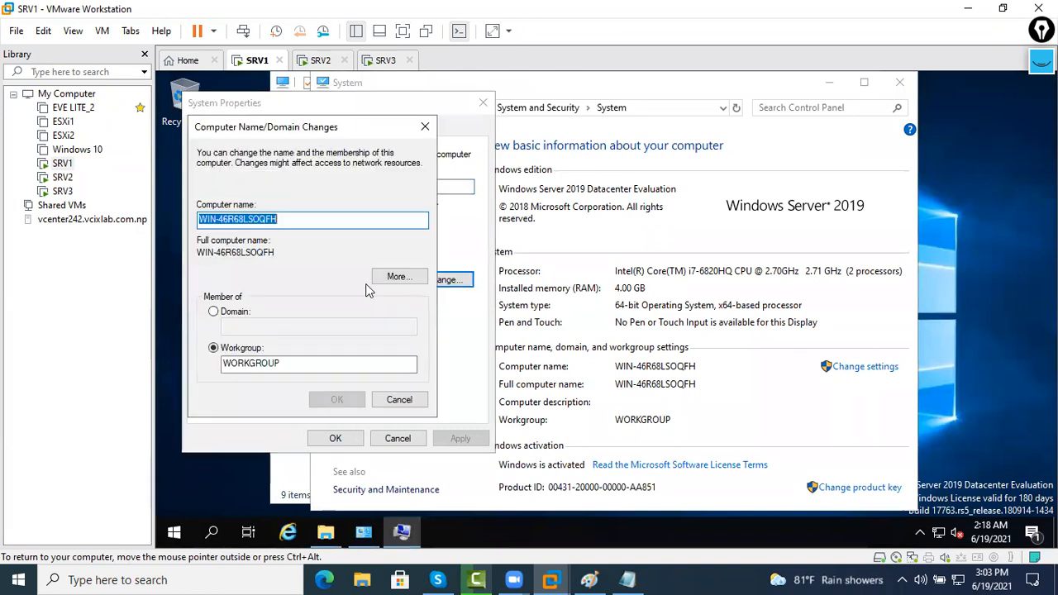
Replace the old computer name with SRV1 and confirm it
{"action": "left_click_drag", "start_coordinate": [335, 225], "coordinate": [156, 215]}
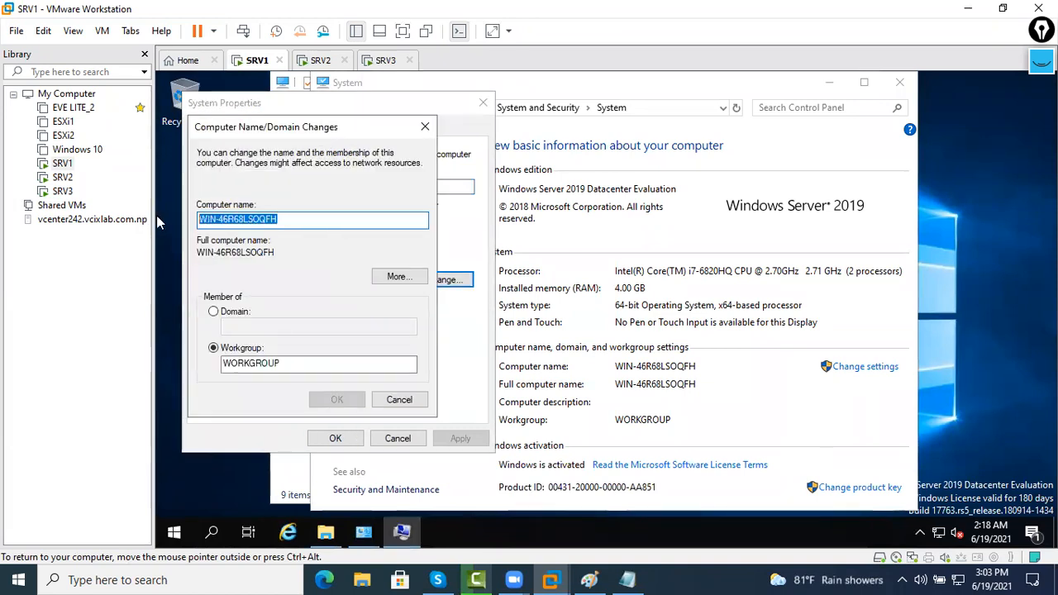
{"action": "key", "text": "BackSpace"}
{"action": "type", "text": "SRV1"}
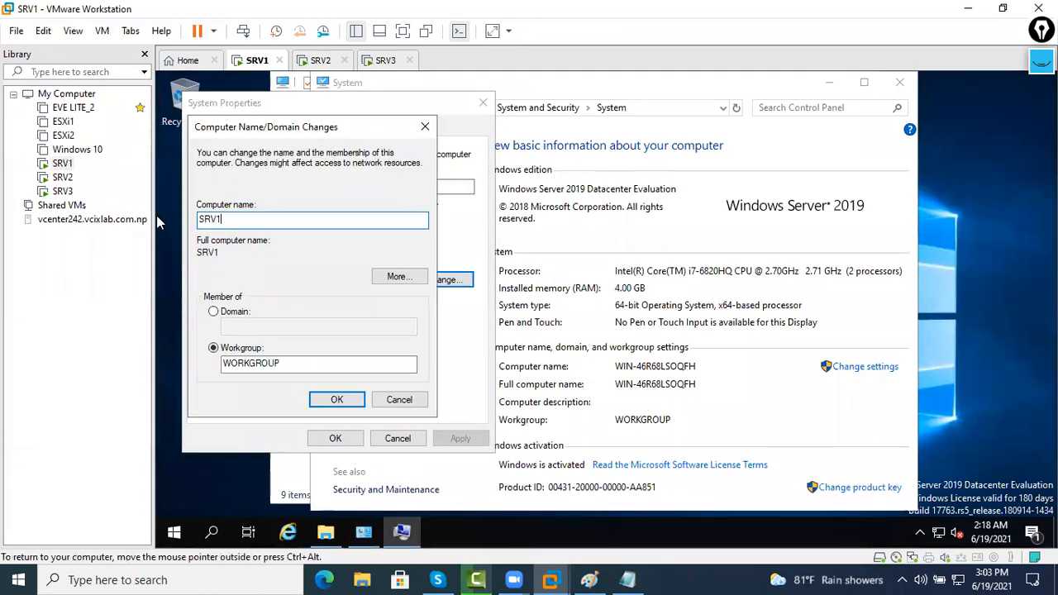
{"action": "left_click", "coordinate": [355, 400]}
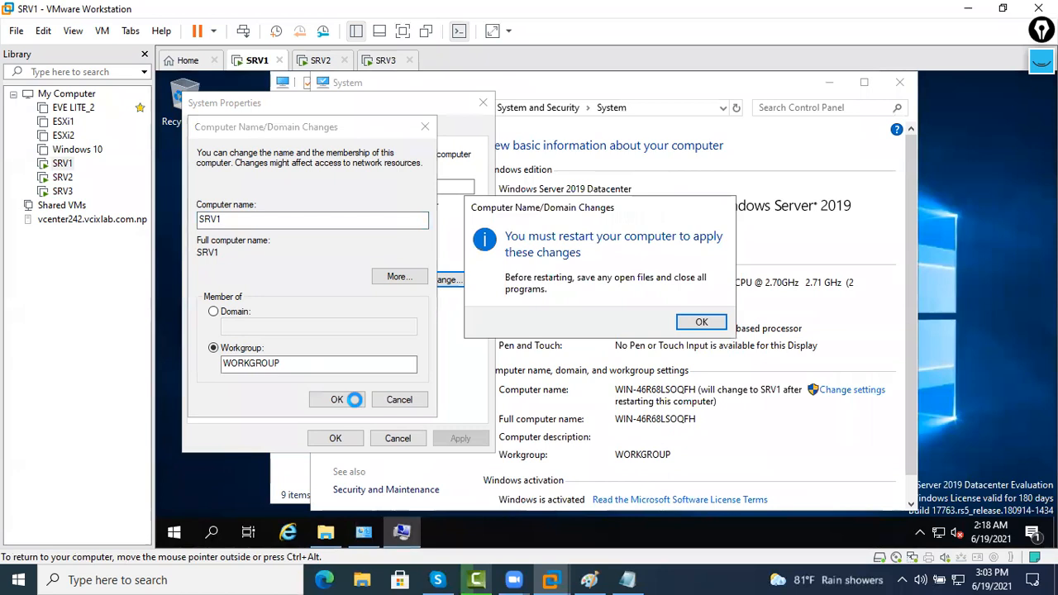
Close System Properties, restart SRV1 now, and move to the SRV2 machine
{"action": "left_click", "coordinate": [701, 322]}
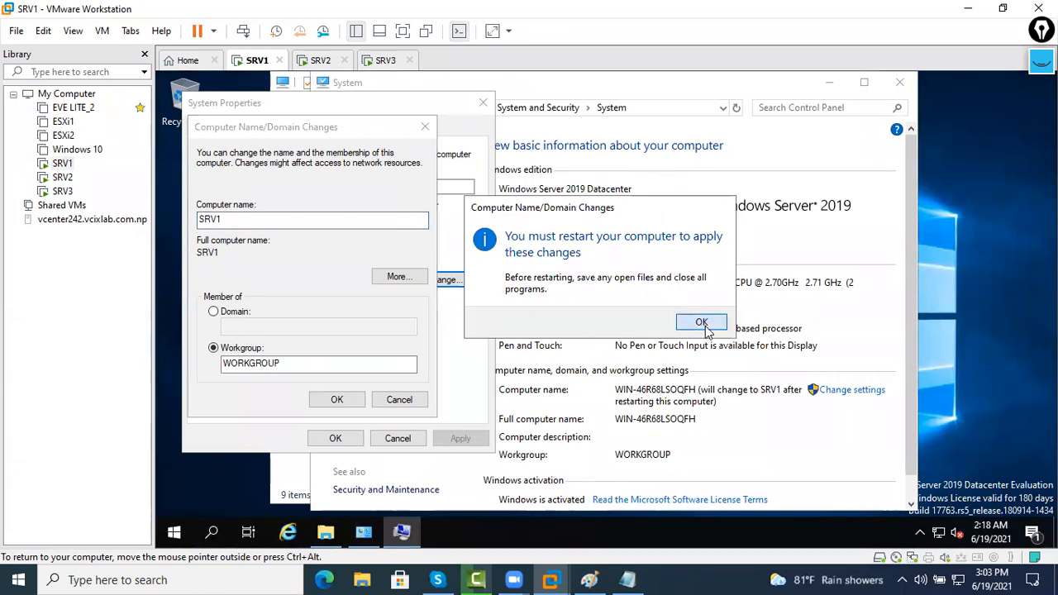
{"action": "left_click", "coordinate": [335, 438]}
{"action": "left_click", "coordinate": [601, 317]}
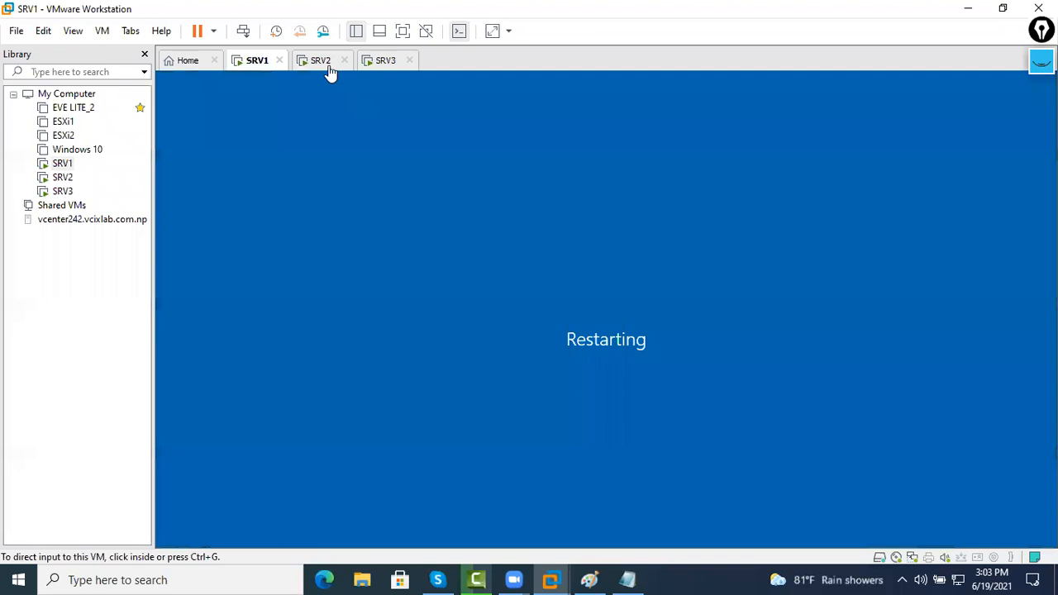
{"action": "left_click", "coordinate": [327, 64]}
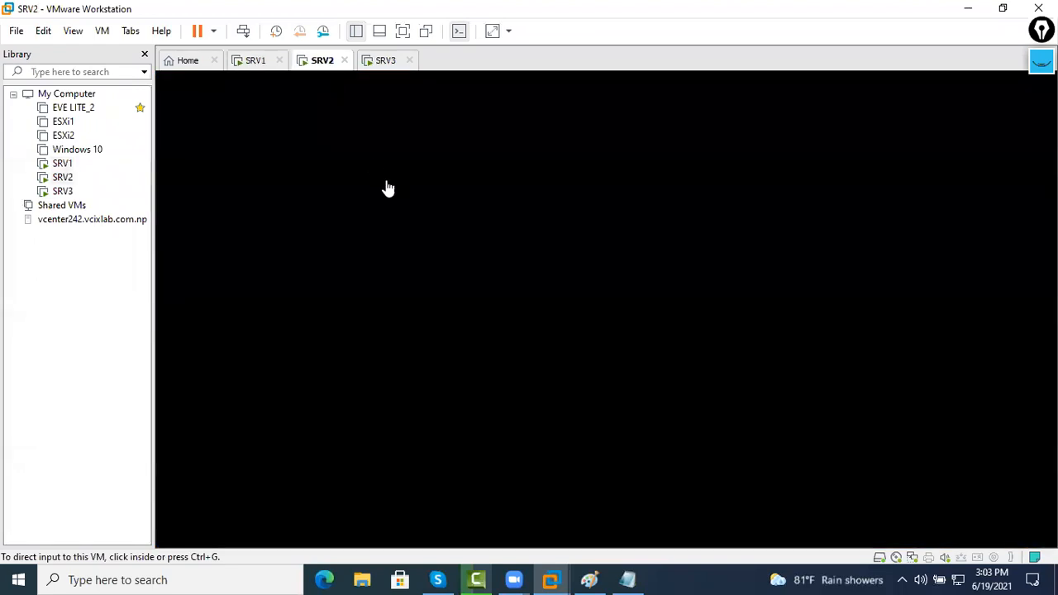
On SRV2, open This PC's properties and its computer name settings
{"action": "left_click", "coordinate": [602, 296]}
{"action": "right_click", "coordinate": [322, 71]}
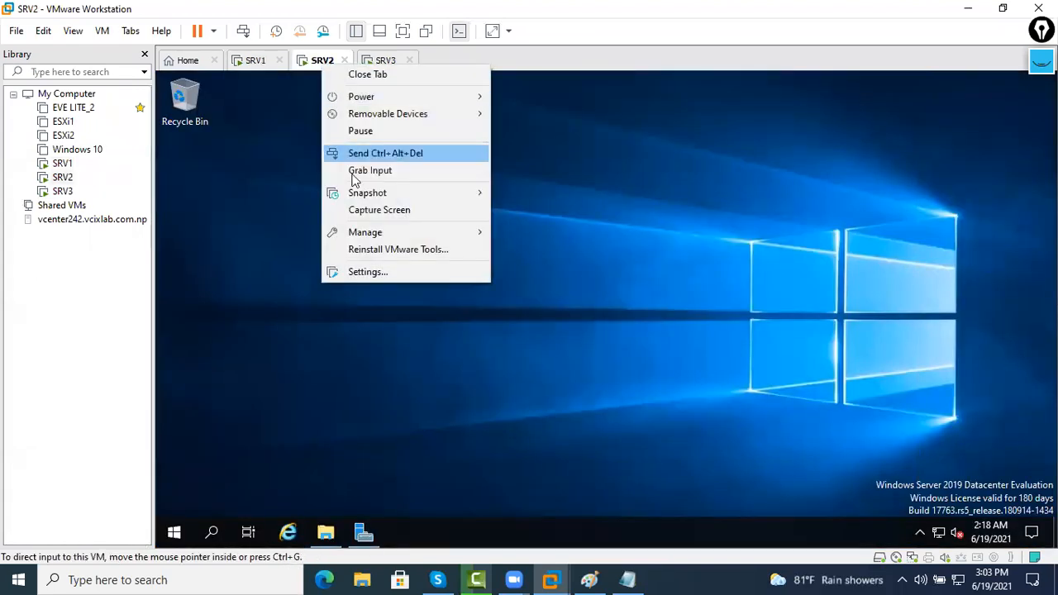
{"action": "left_click", "coordinate": [393, 488]}
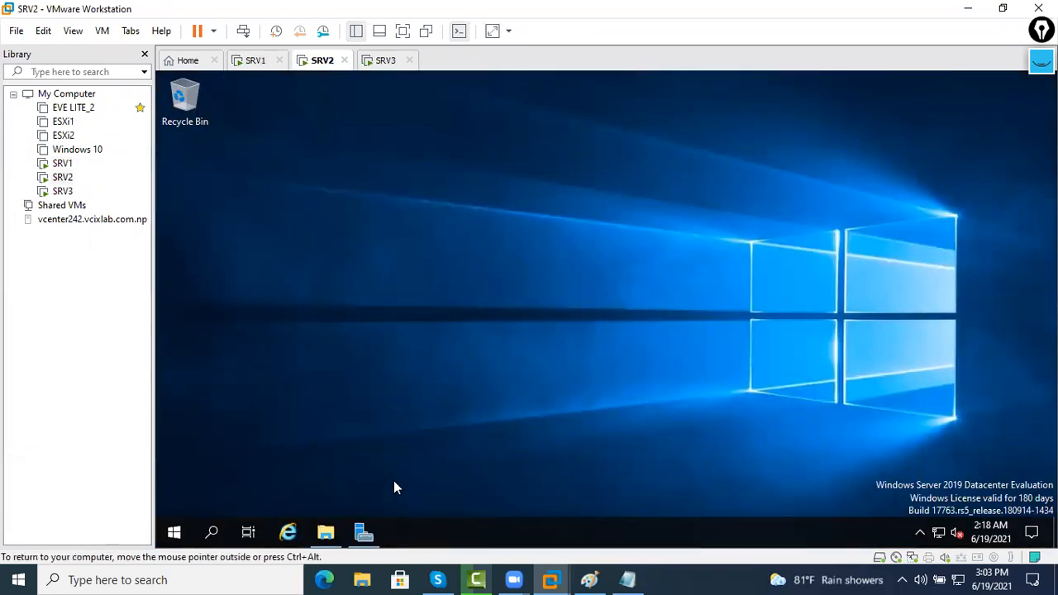
{"action": "left_click", "coordinate": [324, 531]}
{"action": "right_click", "coordinate": [366, 262]}
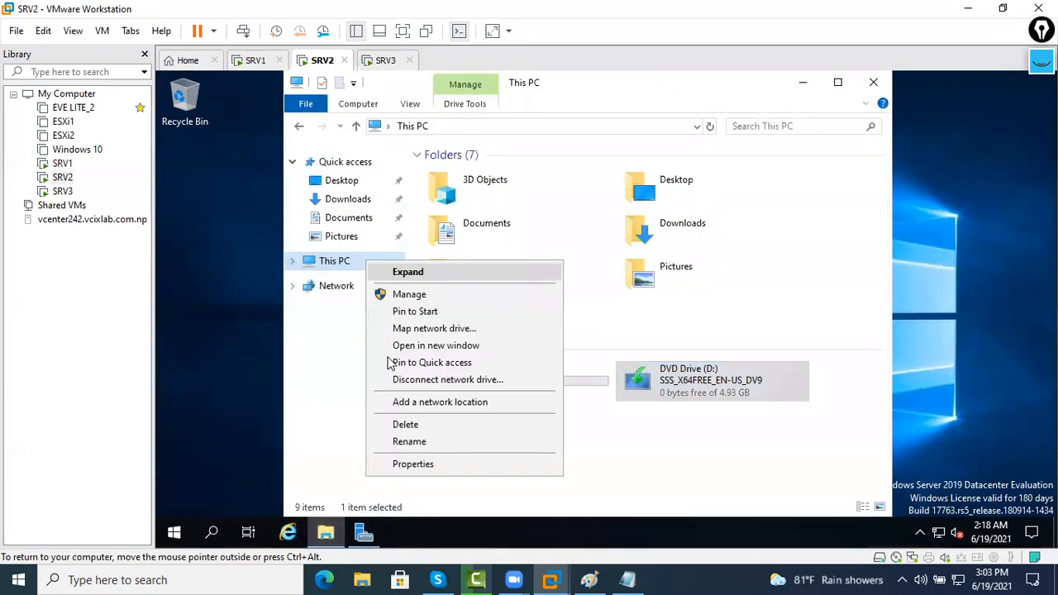
{"action": "left_click", "coordinate": [414, 464]}
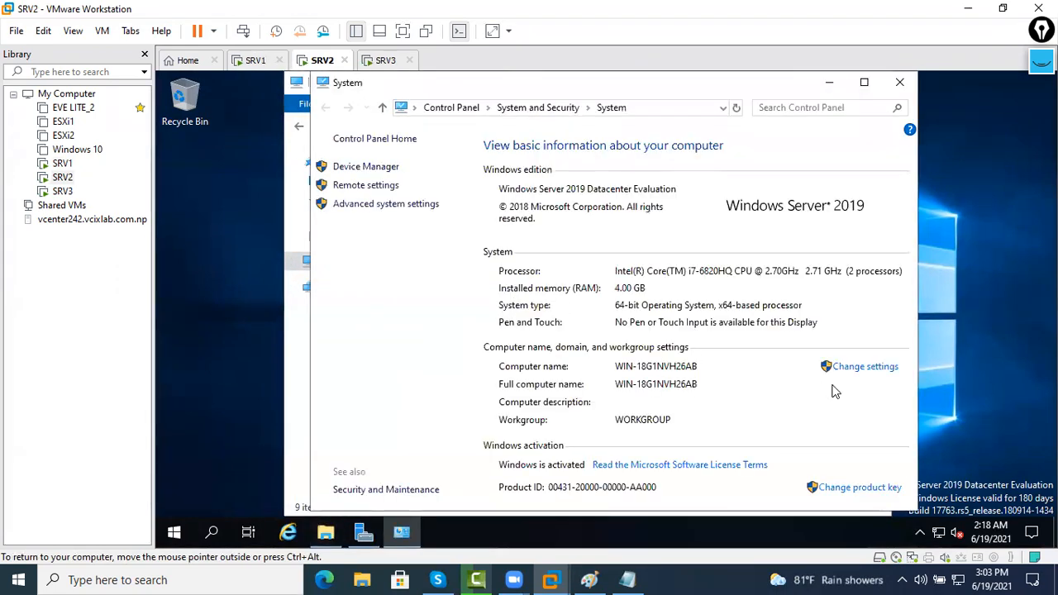
{"action": "left_click", "coordinate": [833, 370]}
Change the computer name to SRV2, restart now, and go back to SRV1
{"action": "left_click", "coordinate": [441, 280]}
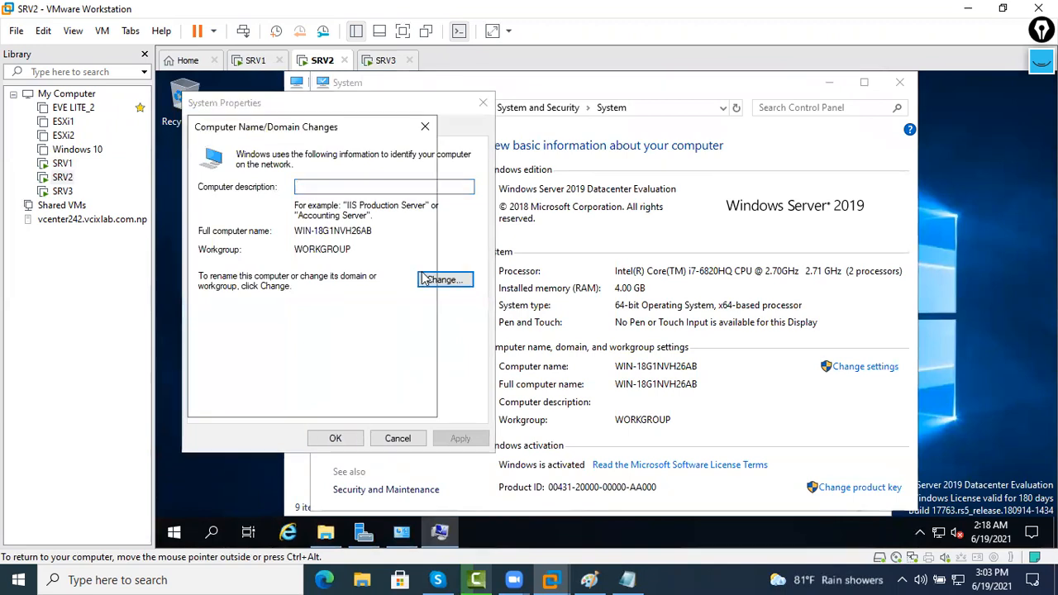
{"action": "key", "text": "BackSpace"}
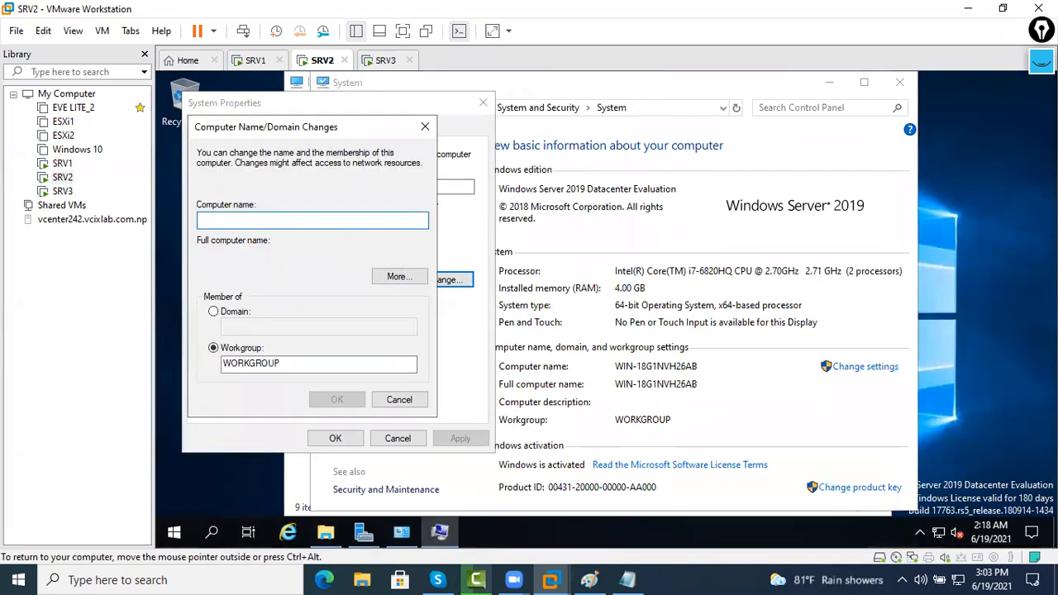
{"action": "type", "text": "SRV2"}
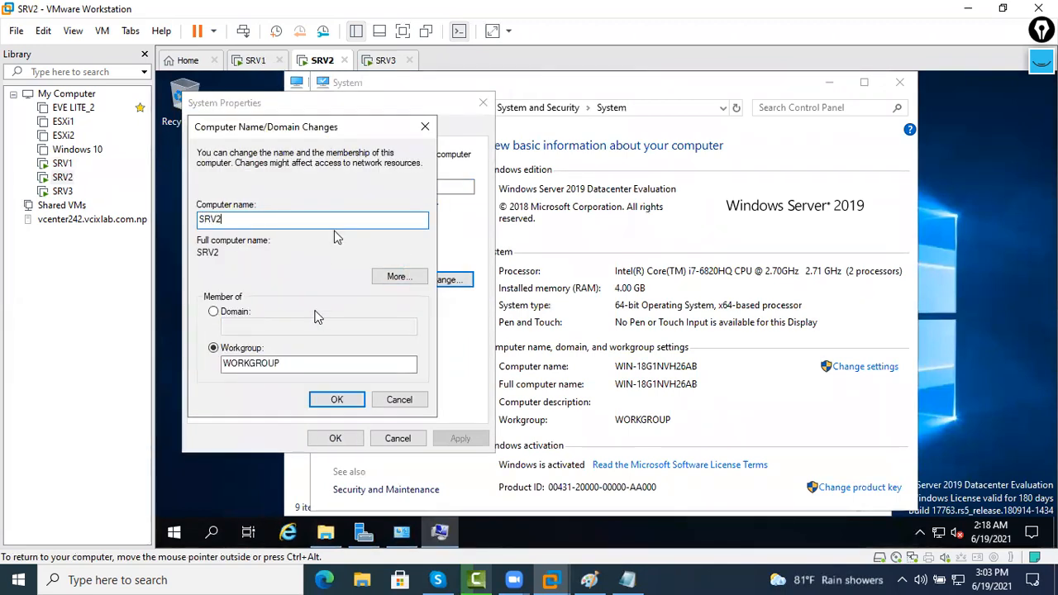
{"action": "left_click", "coordinate": [337, 399]}
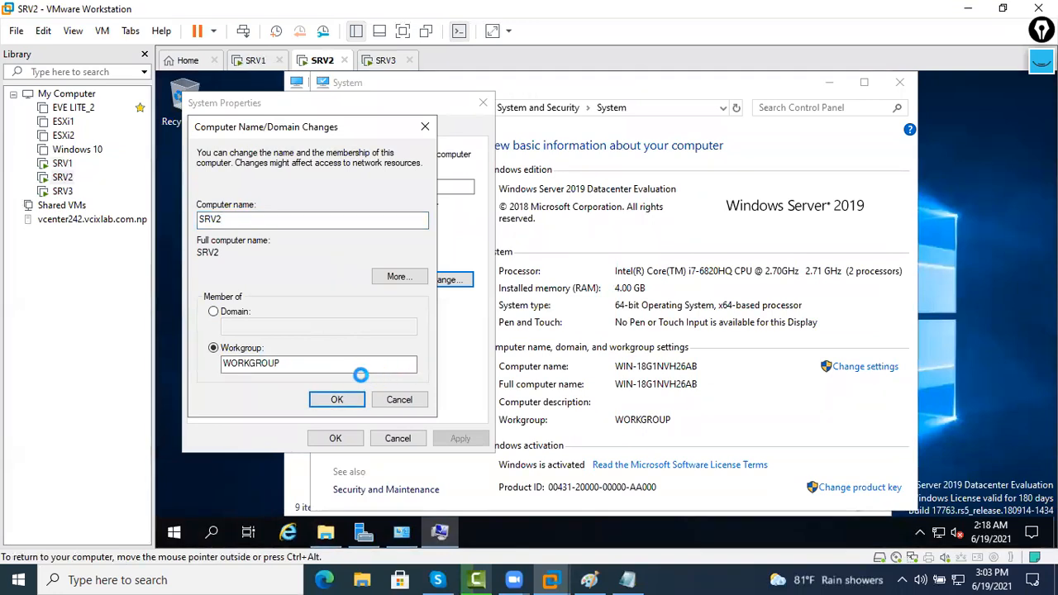
{"action": "left_click", "coordinate": [700, 324]}
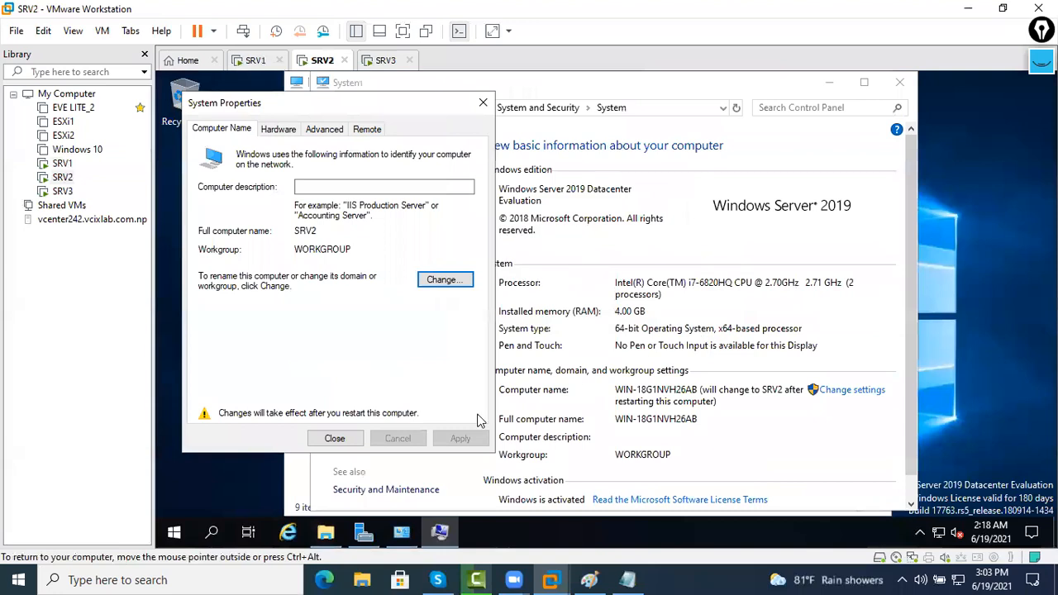
{"action": "left_click", "coordinate": [337, 438]}
{"action": "left_click", "coordinate": [612, 315]}
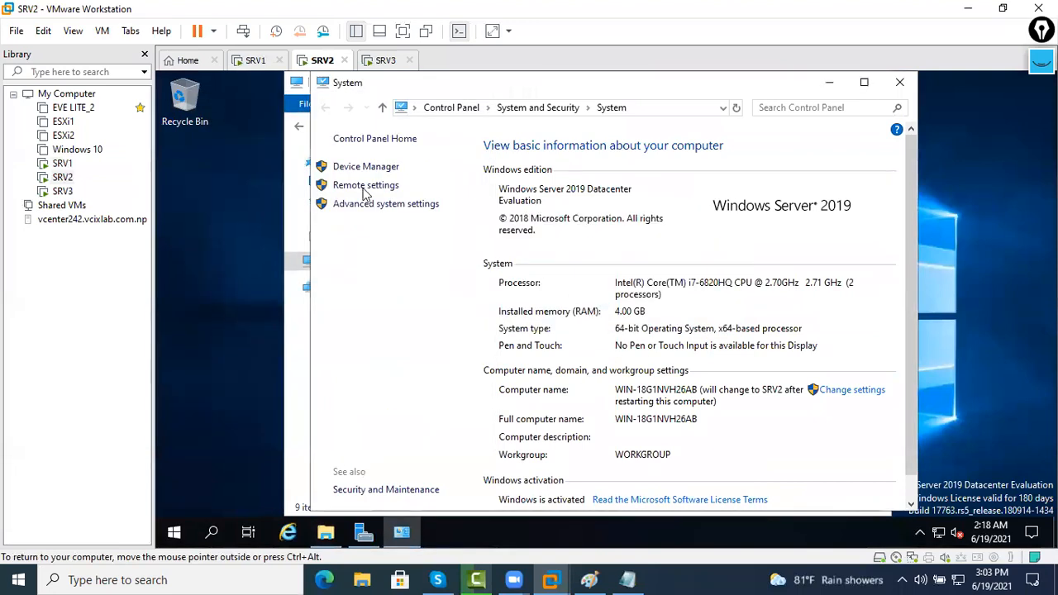
{"action": "left_click", "coordinate": [249, 62]}
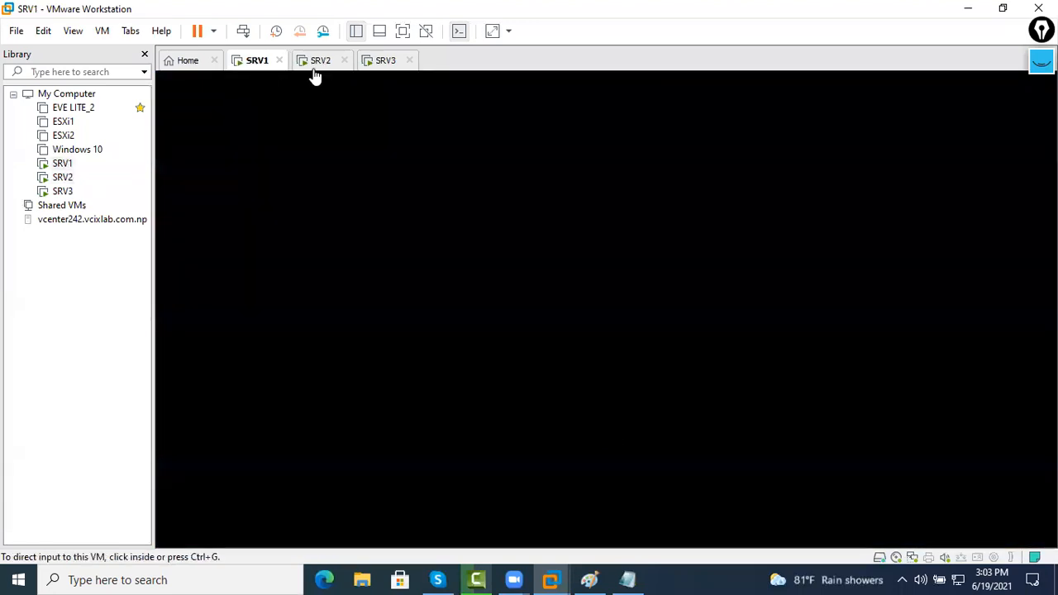
Send Ctrl+Alt+Del to SRV1 and log on with the Administrator password
{"action": "left_click", "coordinate": [316, 65]}
{"action": "left_click", "coordinate": [253, 65]}
{"action": "left_click", "coordinate": [318, 64]}
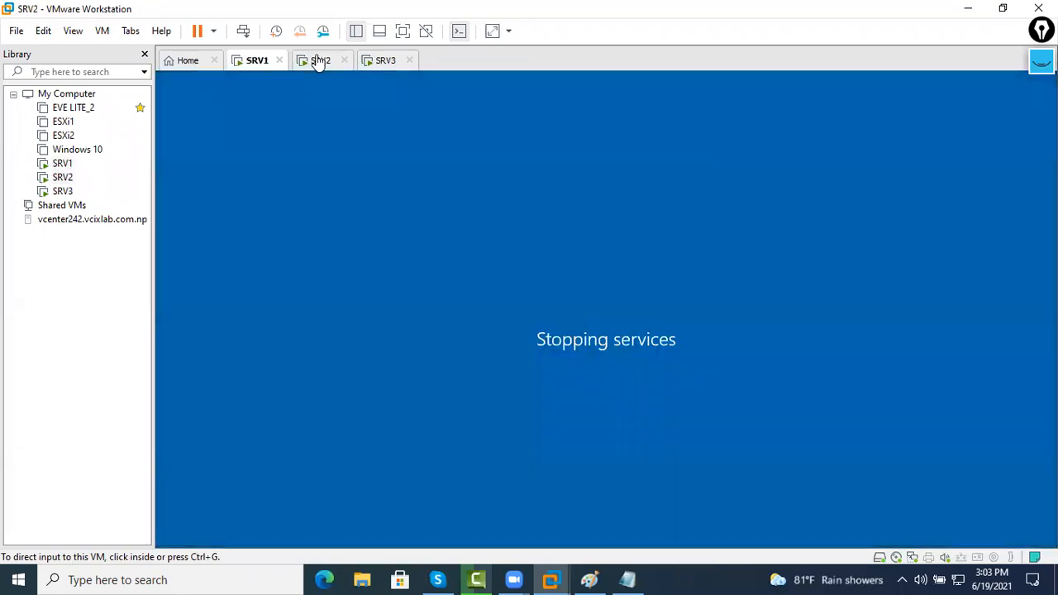
{"action": "left_click", "coordinate": [256, 64]}
{"action": "right_click", "coordinate": [259, 66]}
{"action": "left_click", "coordinate": [305, 150]}
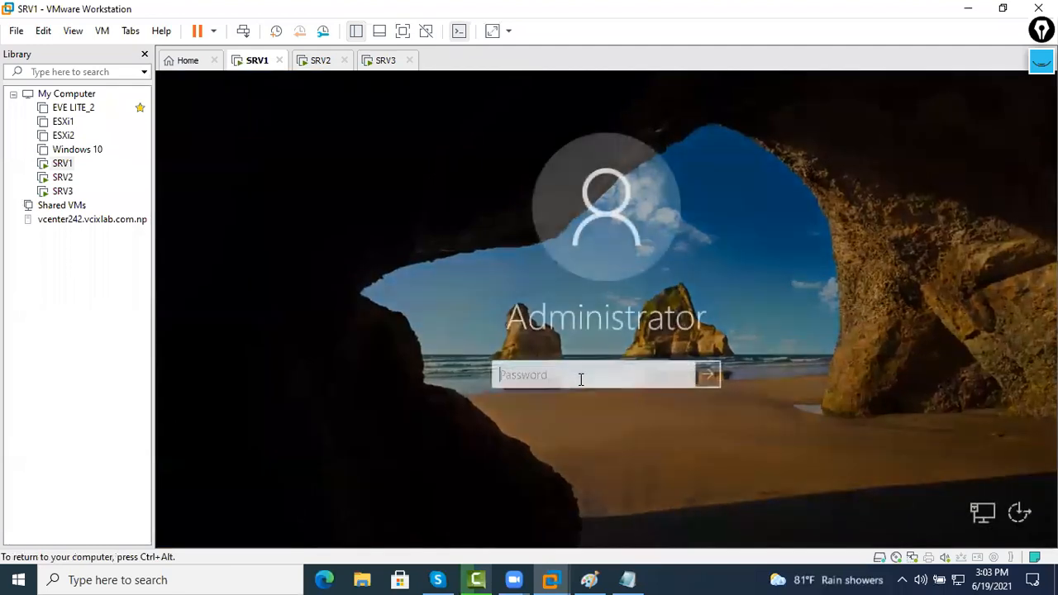
{"action": "type", "text": "••••••••••"}
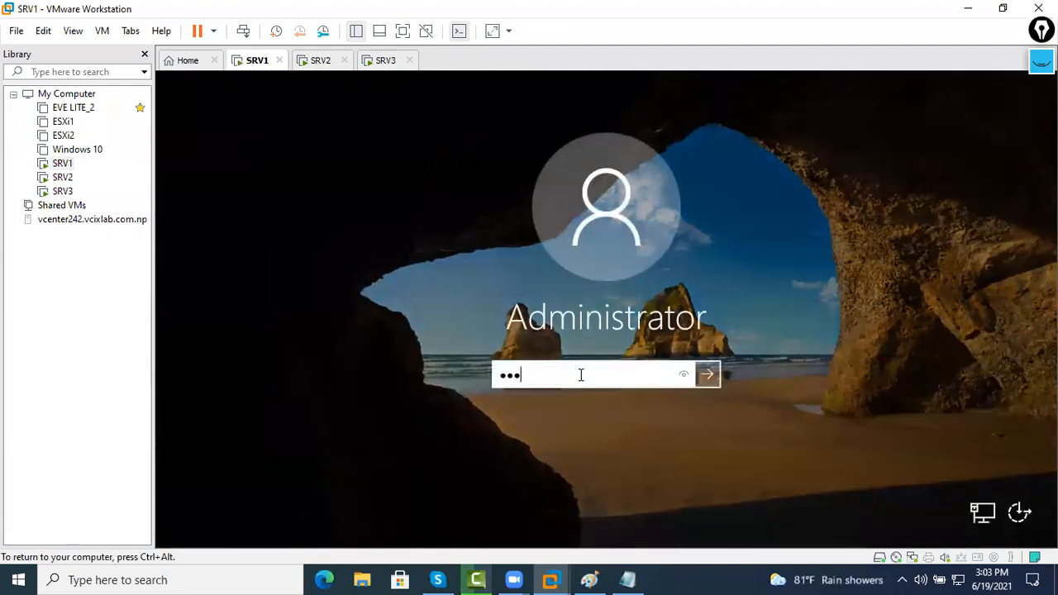
{"action": "key", "text": "Return"}
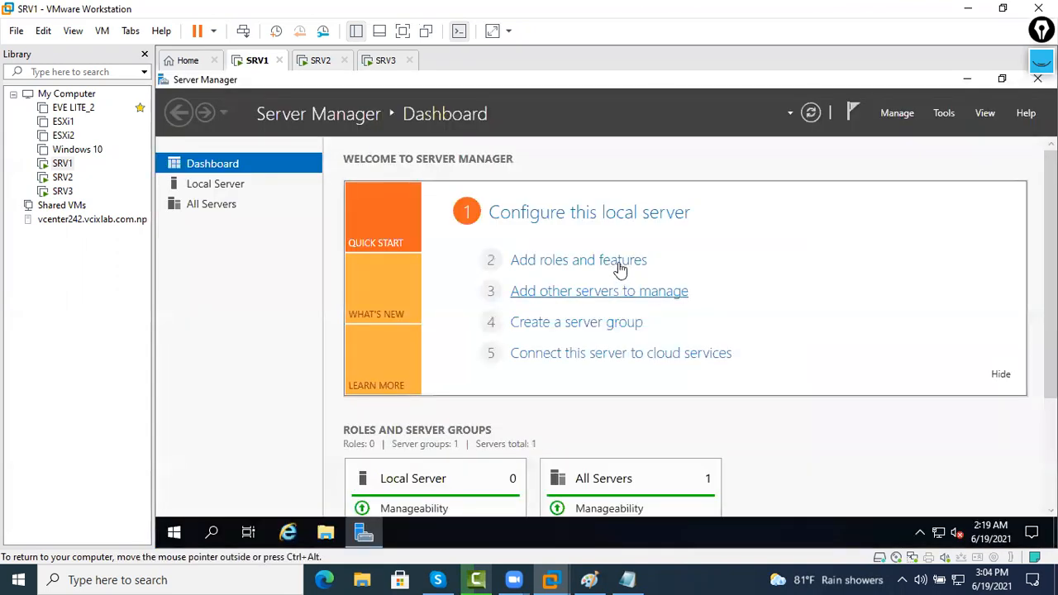
On SRV1, launch the Add Roles and Features Wizard maximized after inventory notices clear
{"action": "left_click", "coordinate": [622, 263]}
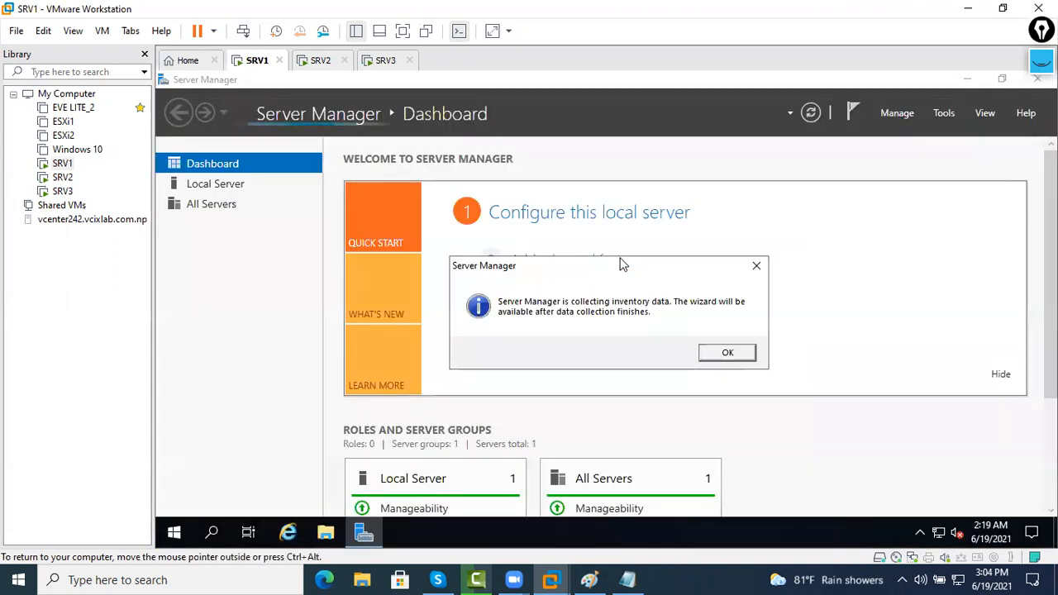
{"action": "left_click", "coordinate": [730, 353]}
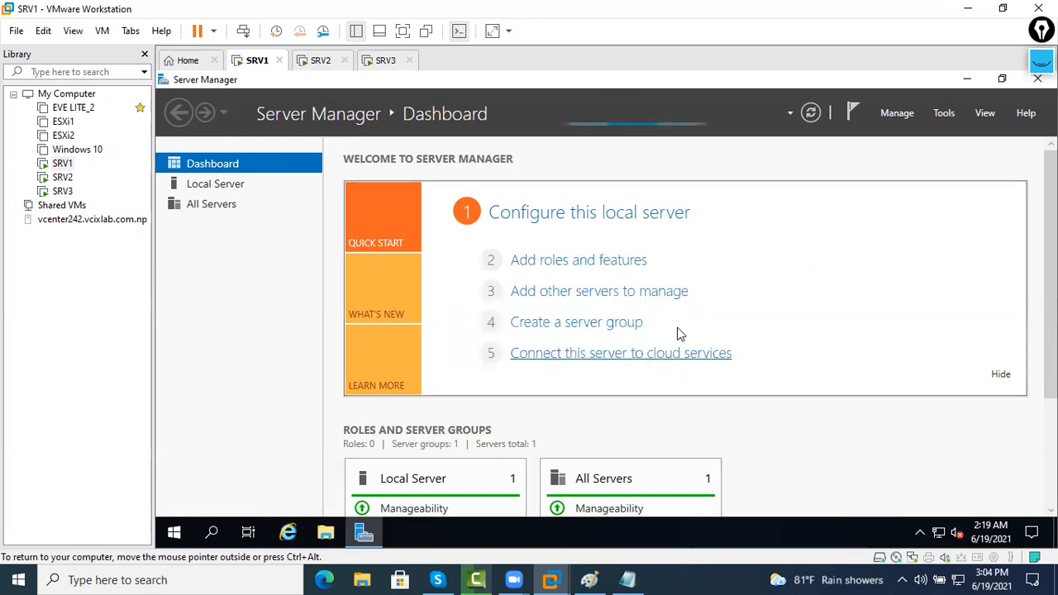
{"action": "left_click", "coordinate": [607, 263]}
{"action": "left_click", "coordinate": [715, 354]}
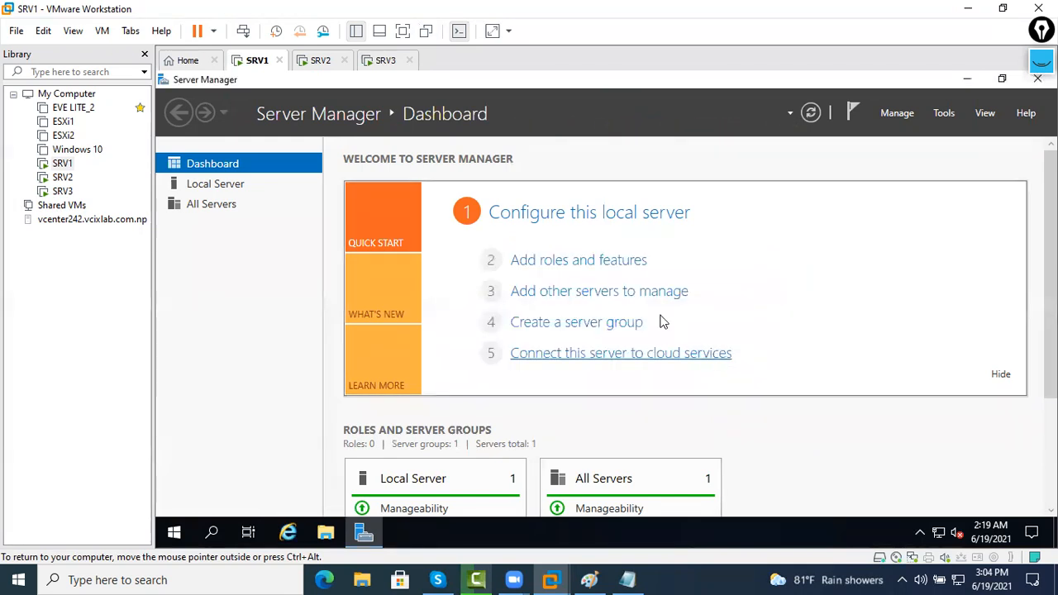
{"action": "left_click", "coordinate": [612, 266]}
{"action": "left_click", "coordinate": [727, 353]}
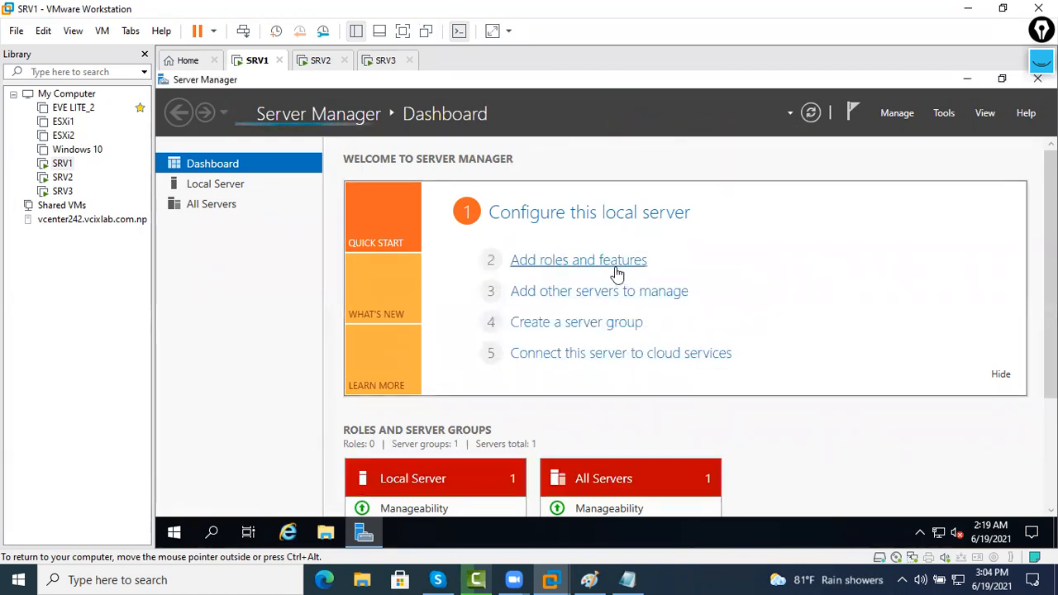
{"action": "left_click", "coordinate": [615, 263]}
{"action": "left_click", "coordinate": [775, 143]}
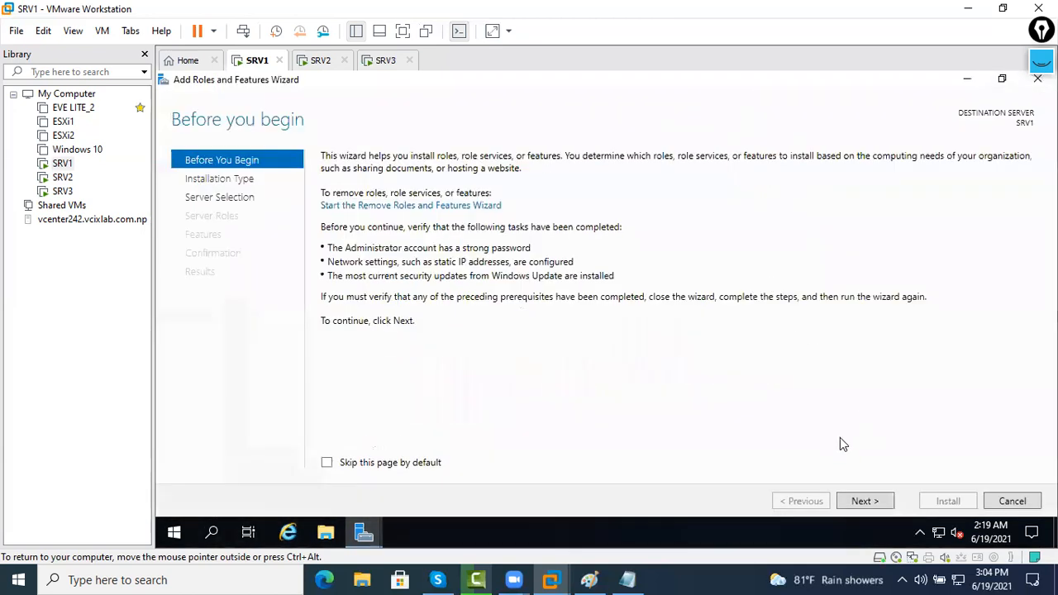
Add the Active Directory Domain Services role with management features and install it
{"action": "left_click", "coordinate": [865, 500]}
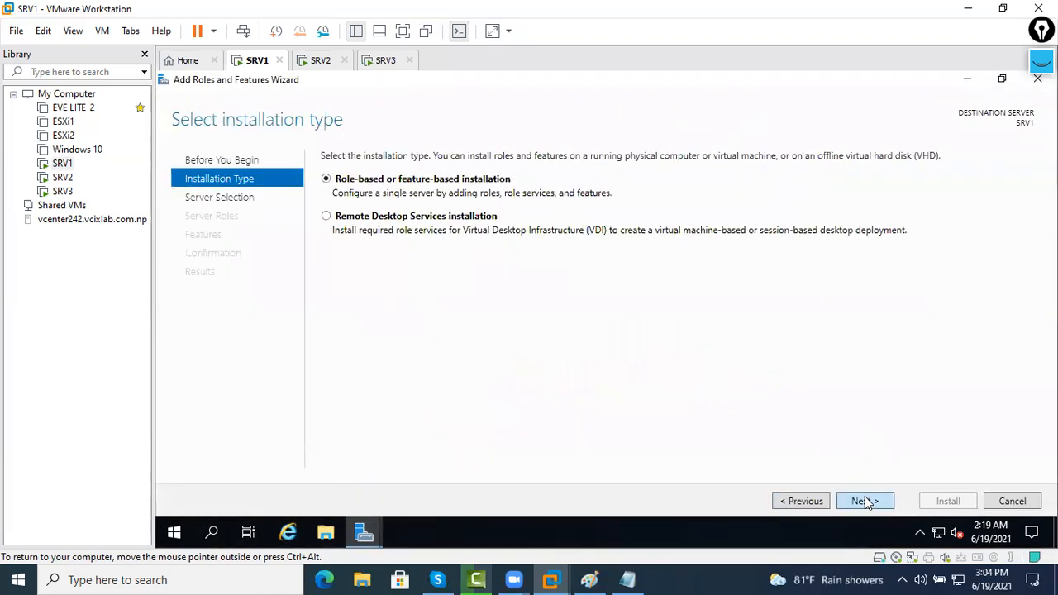
{"action": "left_click", "coordinate": [865, 501]}
{"action": "left_click", "coordinate": [864, 500]}
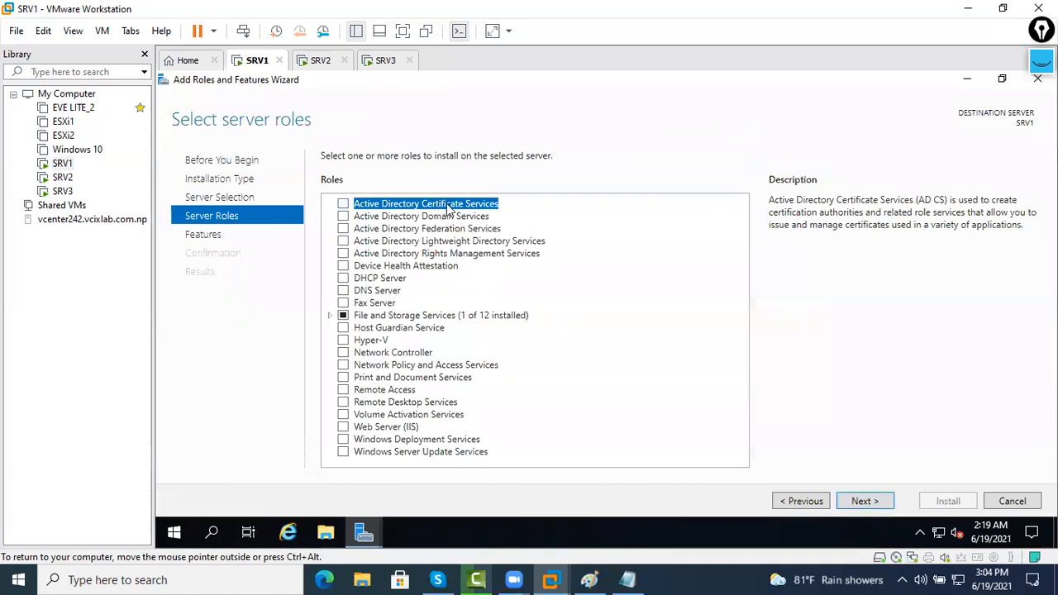
{"action": "left_click", "coordinate": [433, 229]}
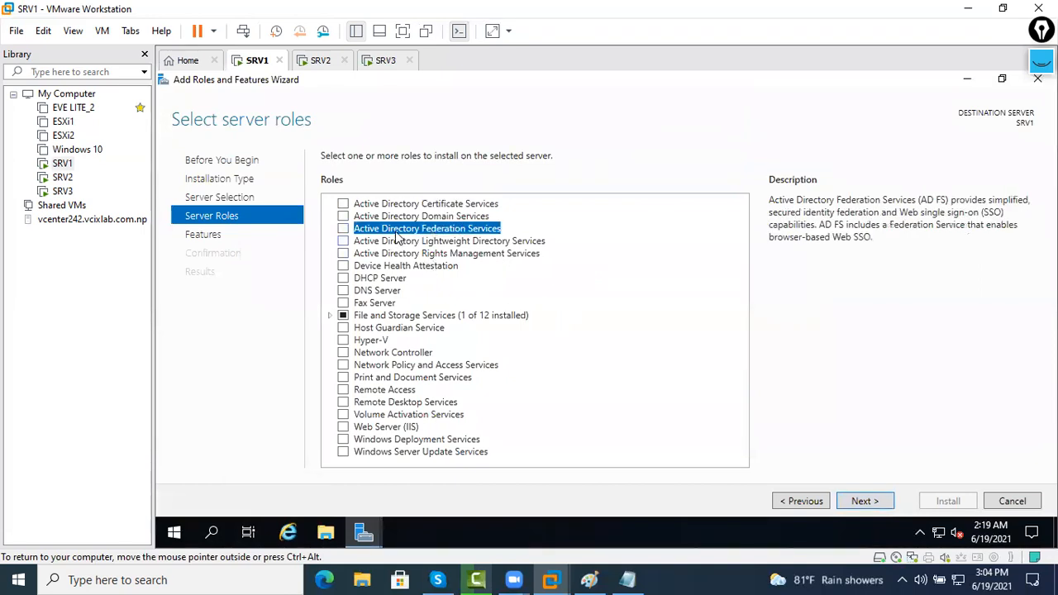
{"action": "left_click", "coordinate": [393, 218]}
{"action": "left_click", "coordinate": [343, 216]}
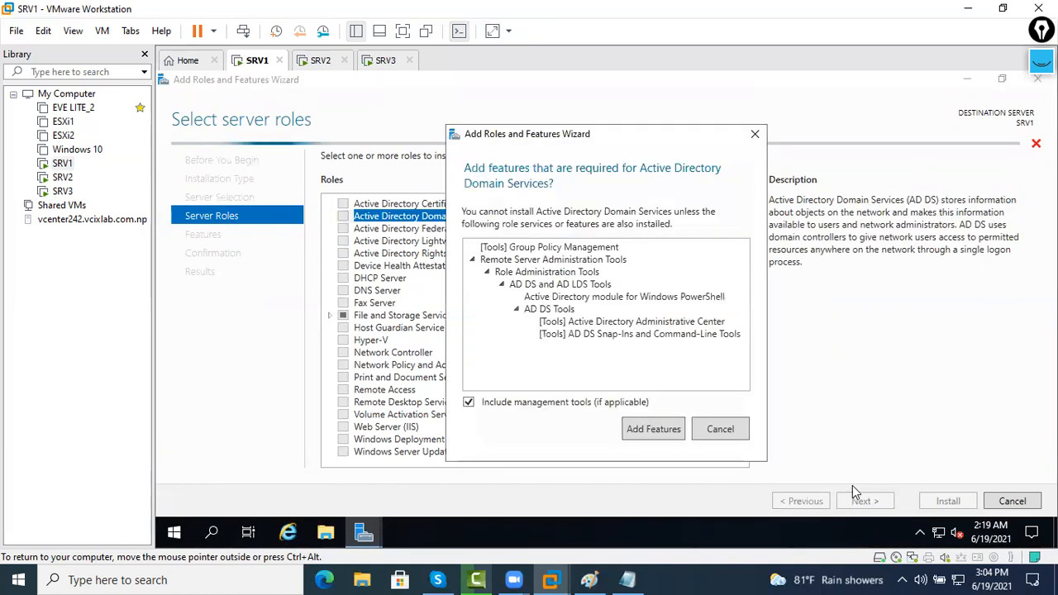
{"action": "left_click", "coordinate": [659, 429]}
{"action": "left_click", "coordinate": [863, 500]}
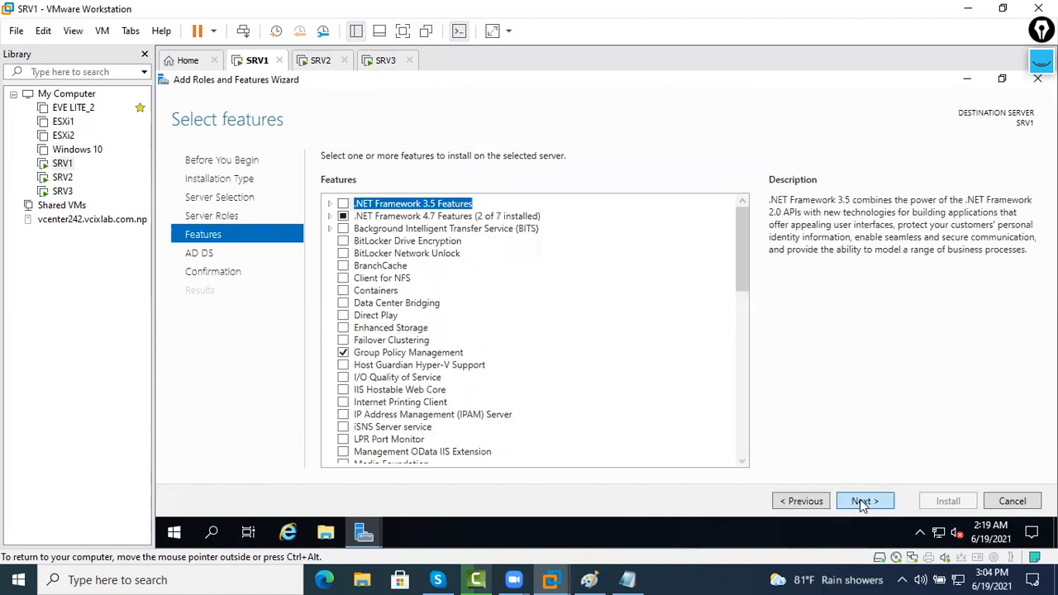
{"action": "left_click", "coordinate": [863, 501]}
{"action": "left_click", "coordinate": [863, 501]}
{"action": "left_click", "coordinate": [947, 500]}
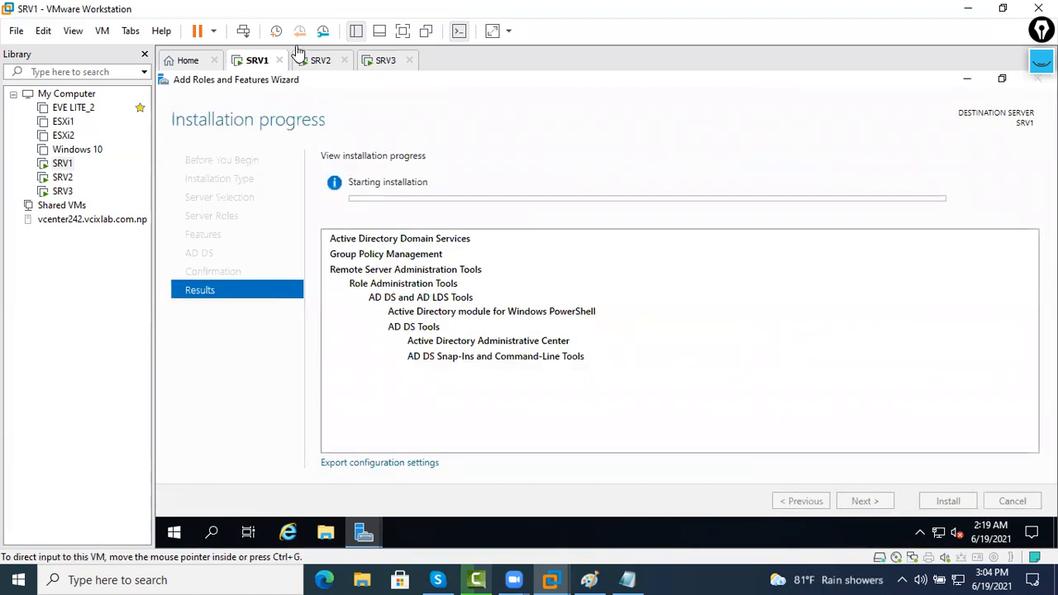
{"action": "left_click", "coordinate": [319, 62]}
Send Ctrl+Alt+Del to SRV2 and log on with the Administrator password
{"action": "right_click", "coordinate": [320, 61]}
{"action": "left_click", "coordinate": [384, 146]}
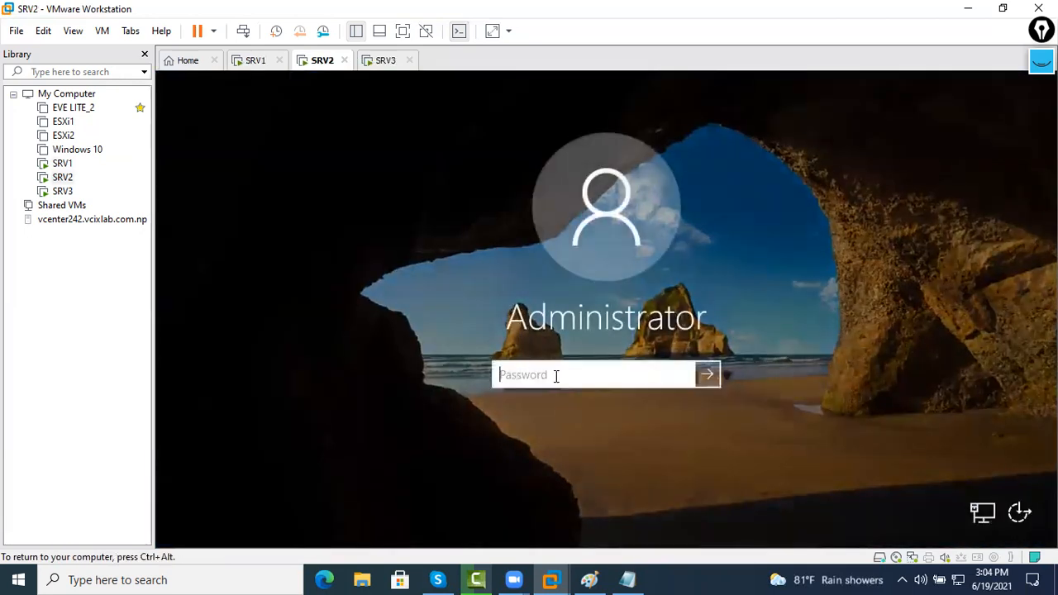
{"action": "type", "text": "P@ssw0rd"}
{"action": "key", "text": "Return"}
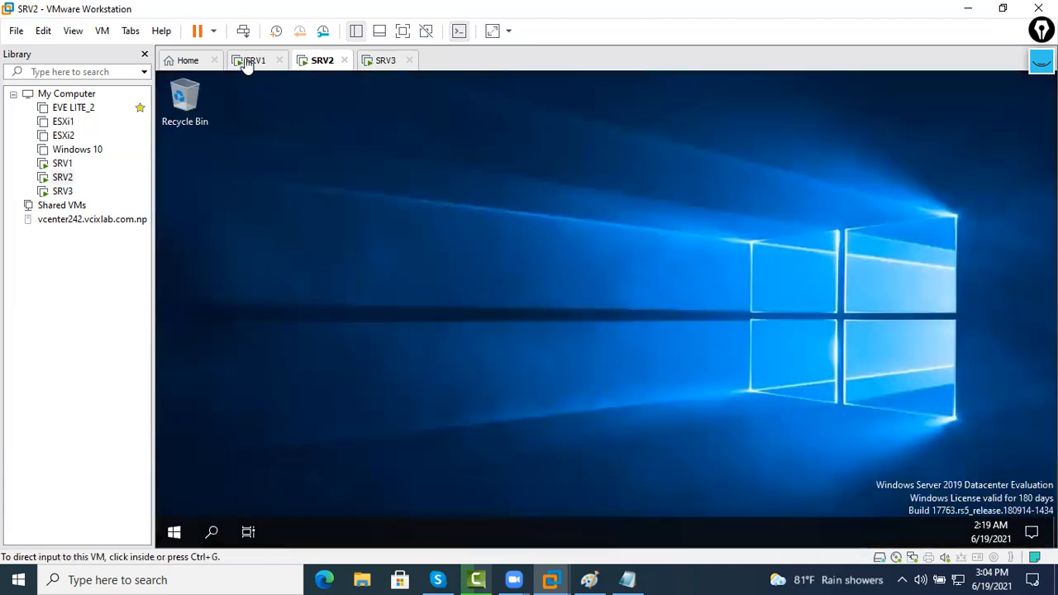
Check SRV1's AD DS installation progress, alternating with SRV2
{"action": "left_click", "coordinate": [248, 60]}
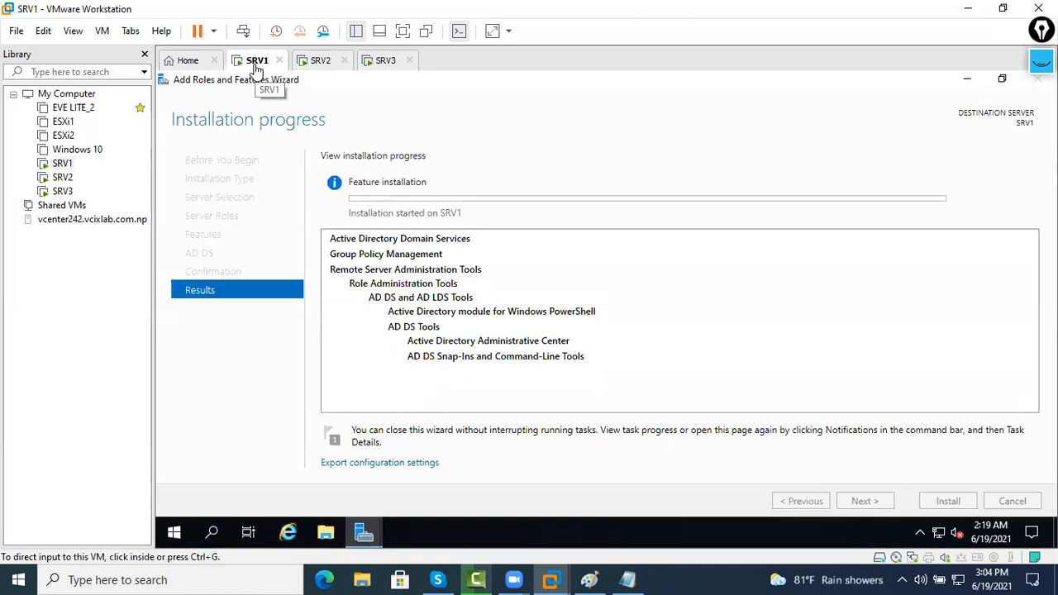
{"action": "left_click", "coordinate": [307, 64]}
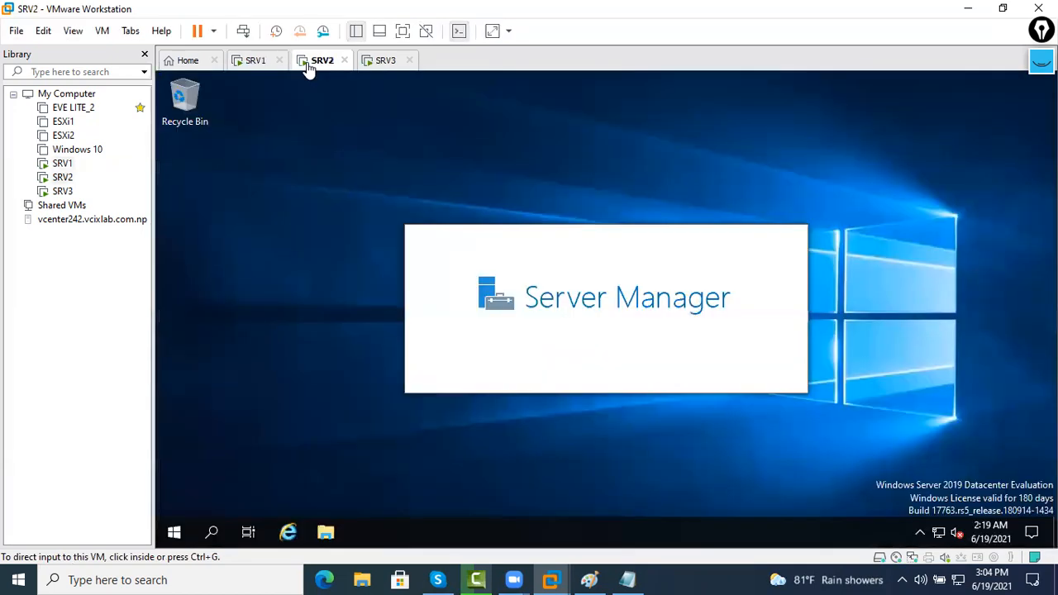
{"action": "left_click", "coordinate": [266, 65]}
{"action": "left_click", "coordinate": [318, 66]}
{"action": "left_click", "coordinate": [248, 66]}
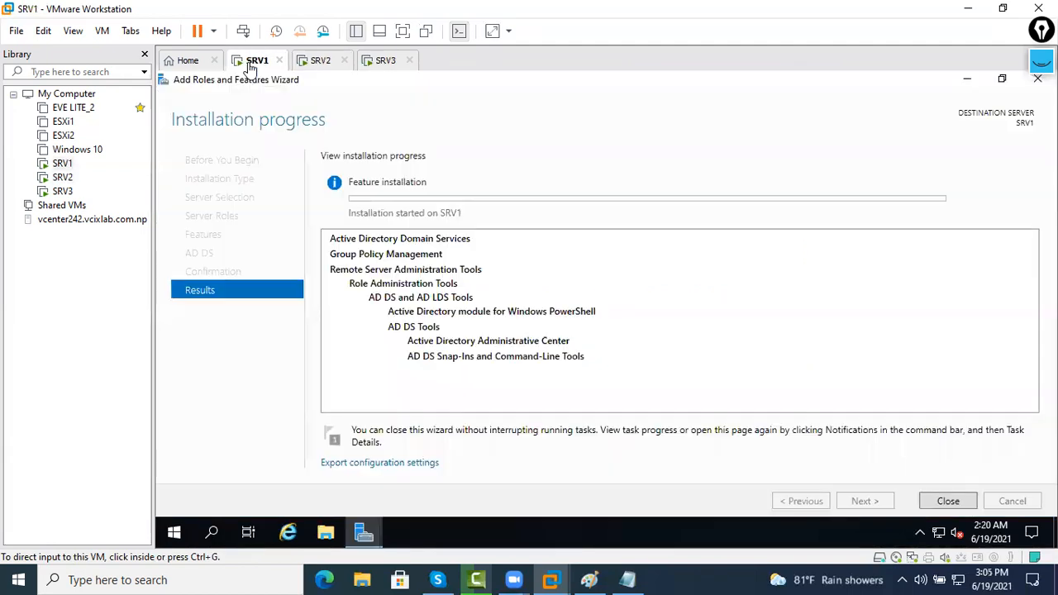
On SRV2, maximize Server Manager and launch the Add Roles and Features Wizard maximized
{"action": "left_click", "coordinate": [320, 67]}
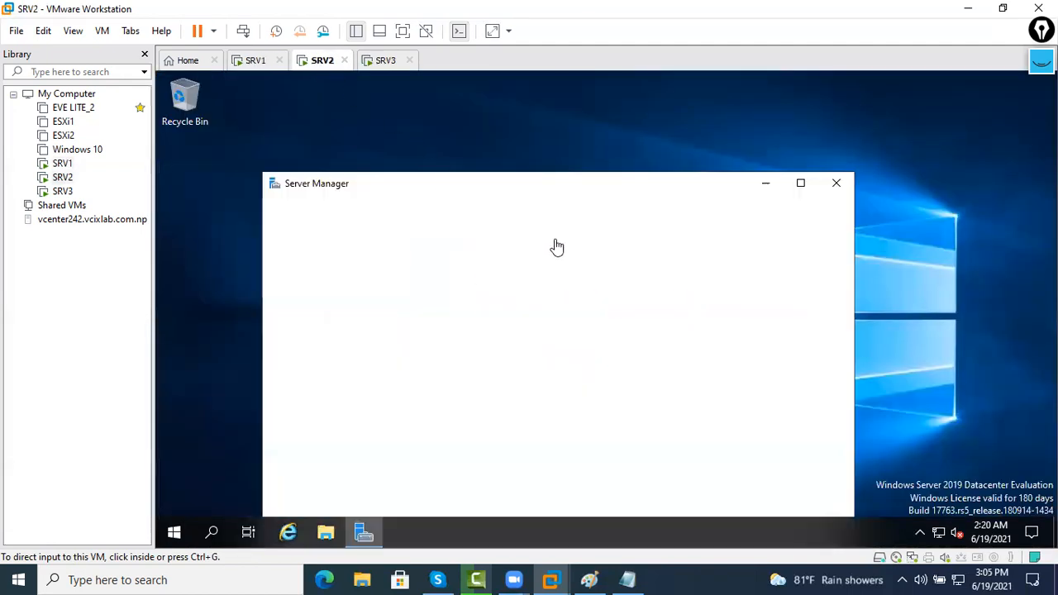
{"action": "left_click", "coordinate": [801, 184]}
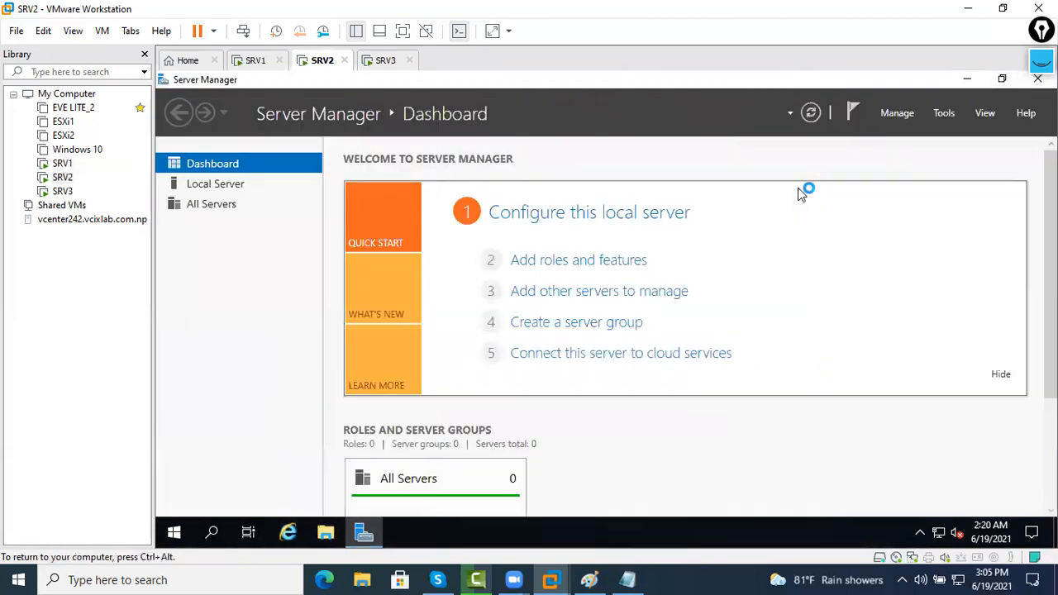
{"action": "left_click", "coordinate": [546, 261]}
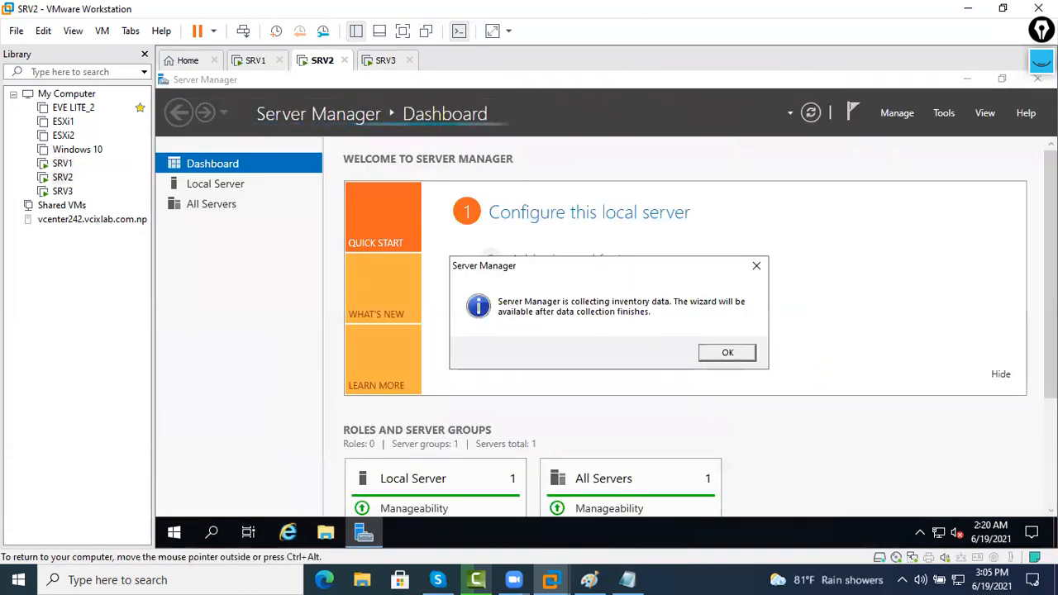
{"action": "left_click", "coordinate": [708, 351]}
{"action": "left_click", "coordinate": [588, 266]}
{"action": "left_click", "coordinate": [705, 356]}
{"action": "left_click", "coordinate": [603, 266]}
{"action": "left_click", "coordinate": [708, 354]}
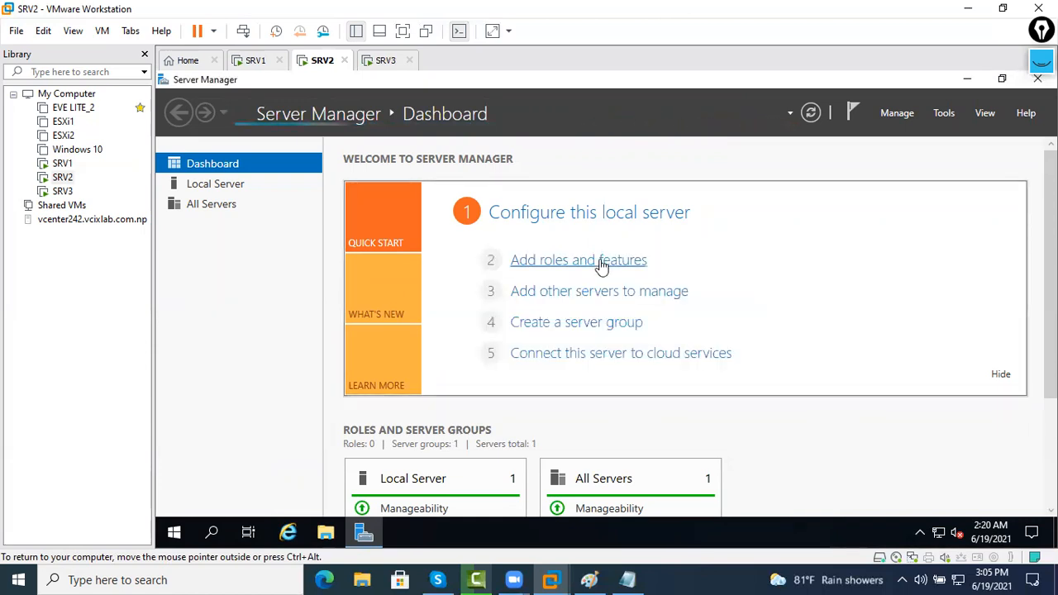
{"action": "left_click", "coordinate": [602, 266]}
{"action": "left_click", "coordinate": [779, 143]}
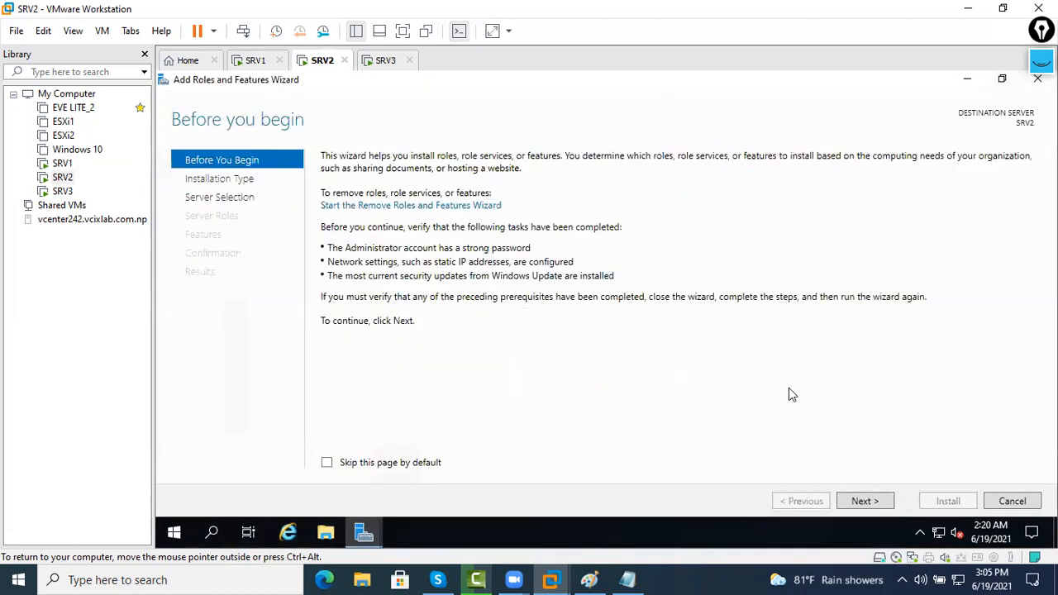
Select Active Directory Domain Services with its management features and install it
{"action": "left_click", "coordinate": [864, 502]}
{"action": "left_click", "coordinate": [865, 501]}
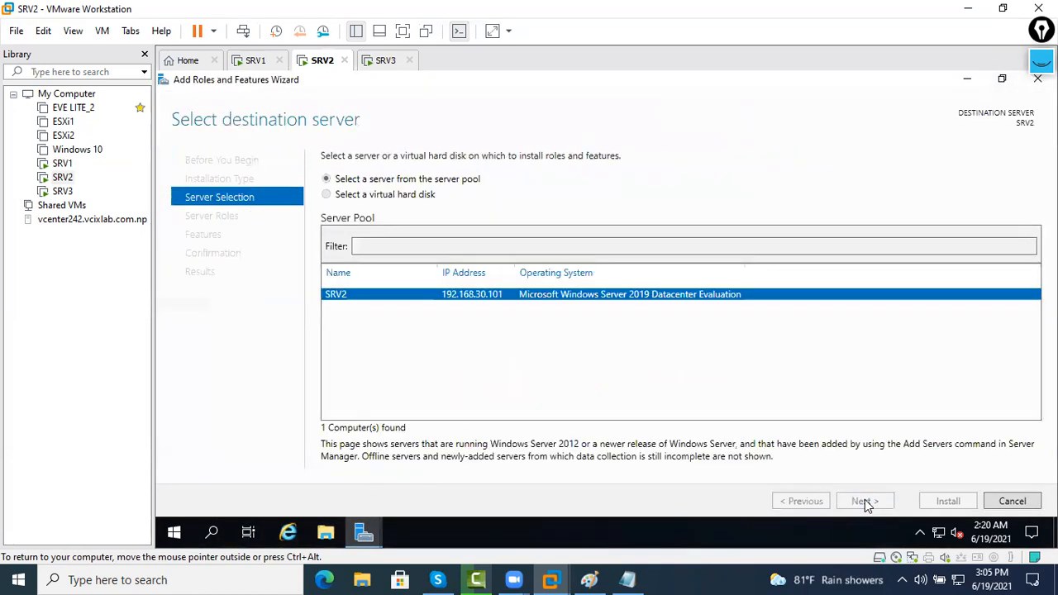
{"action": "left_click", "coordinate": [864, 501]}
{"action": "left_click", "coordinate": [864, 501]}
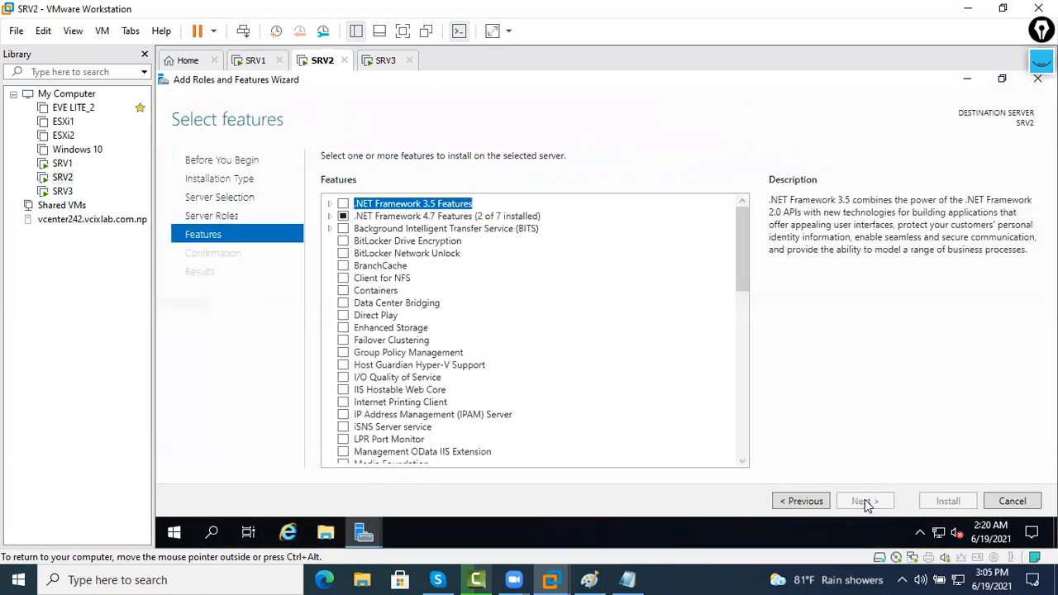
{"action": "left_click", "coordinate": [814, 500]}
{"action": "left_click", "coordinate": [348, 216]}
{"action": "left_click", "coordinate": [343, 216]}
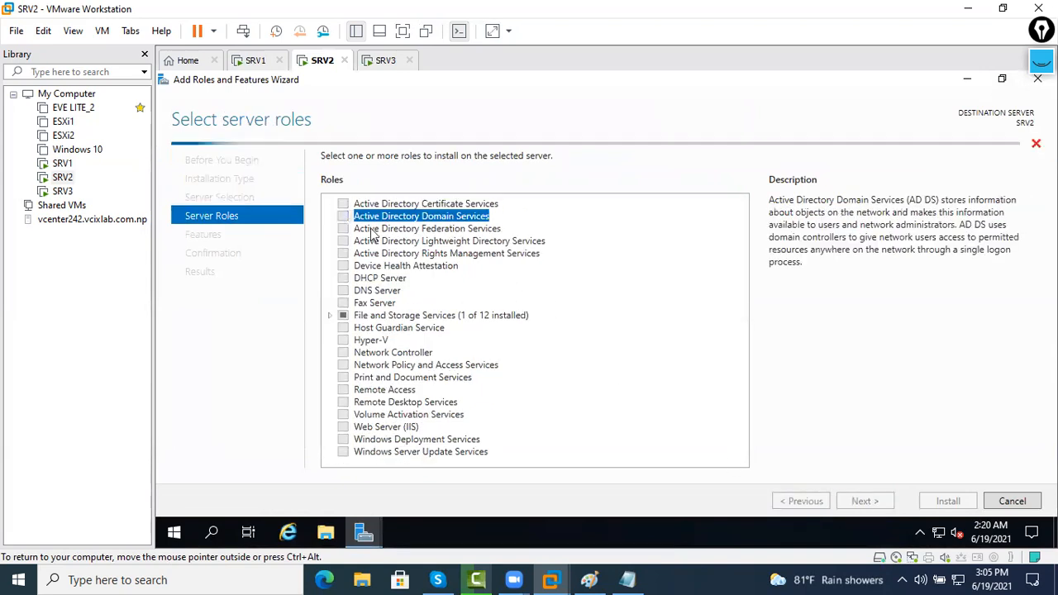
{"action": "left_click", "coordinate": [653, 430]}
{"action": "left_click", "coordinate": [864, 495]}
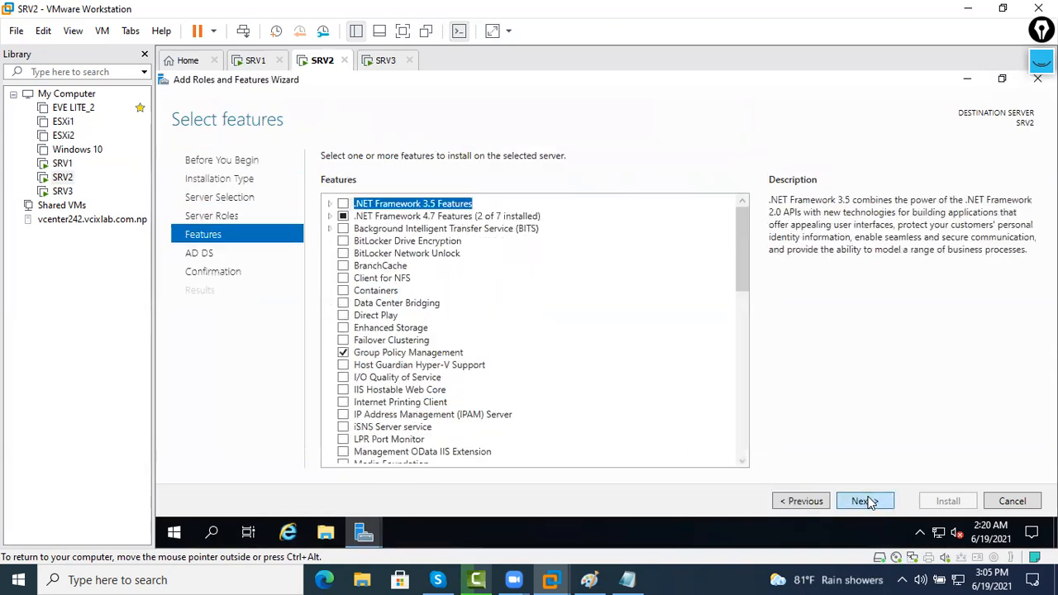
{"action": "left_click", "coordinate": [865, 497]}
{"action": "left_click", "coordinate": [867, 496]}
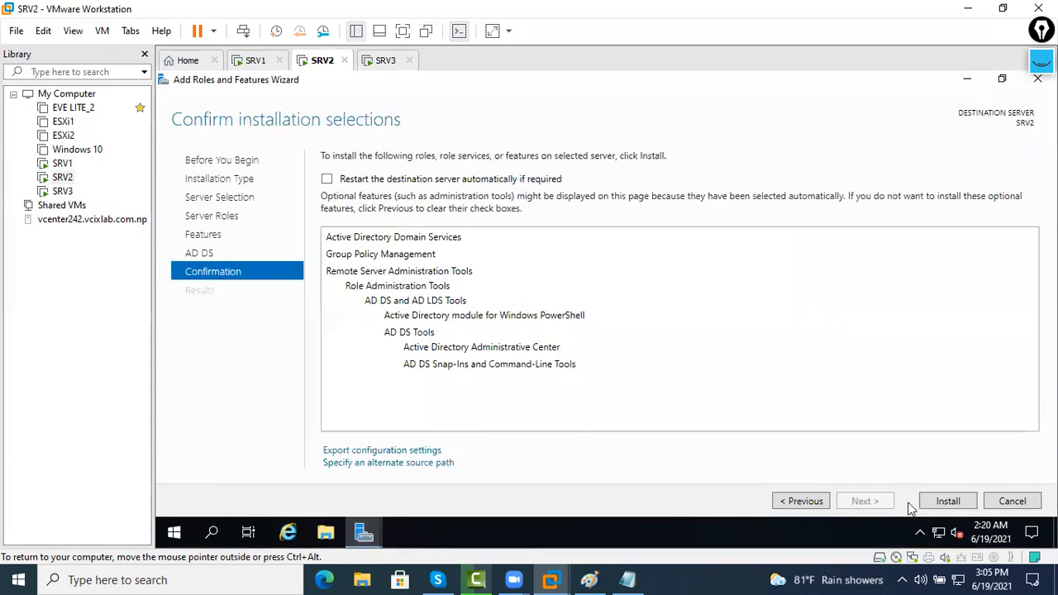
{"action": "left_click", "coordinate": [938, 508]}
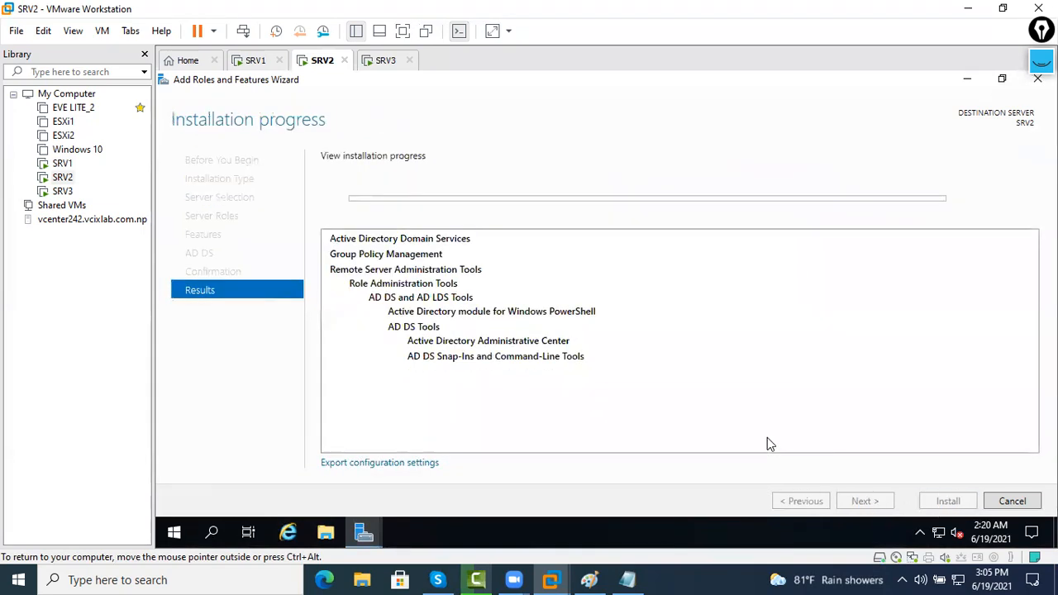
Monitor the AD DS installs on SRV1 and SRV2, then bring up SRV3's desktop
{"action": "left_click", "coordinate": [256, 62]}
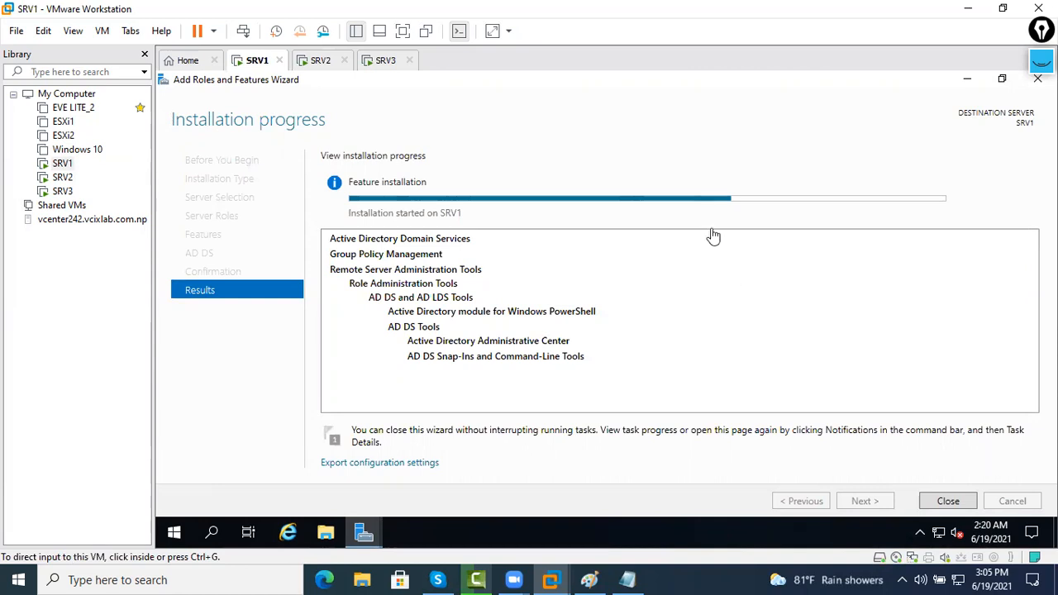
{"action": "left_click", "coordinate": [321, 66]}
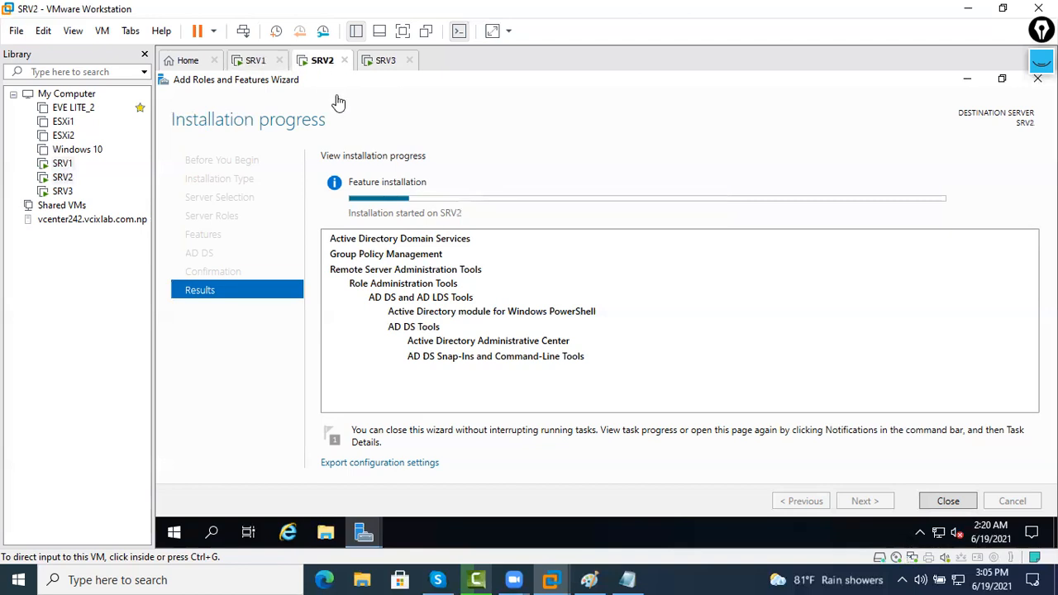
{"action": "left_click", "coordinate": [254, 61]}
{"action": "left_click", "coordinate": [387, 63]}
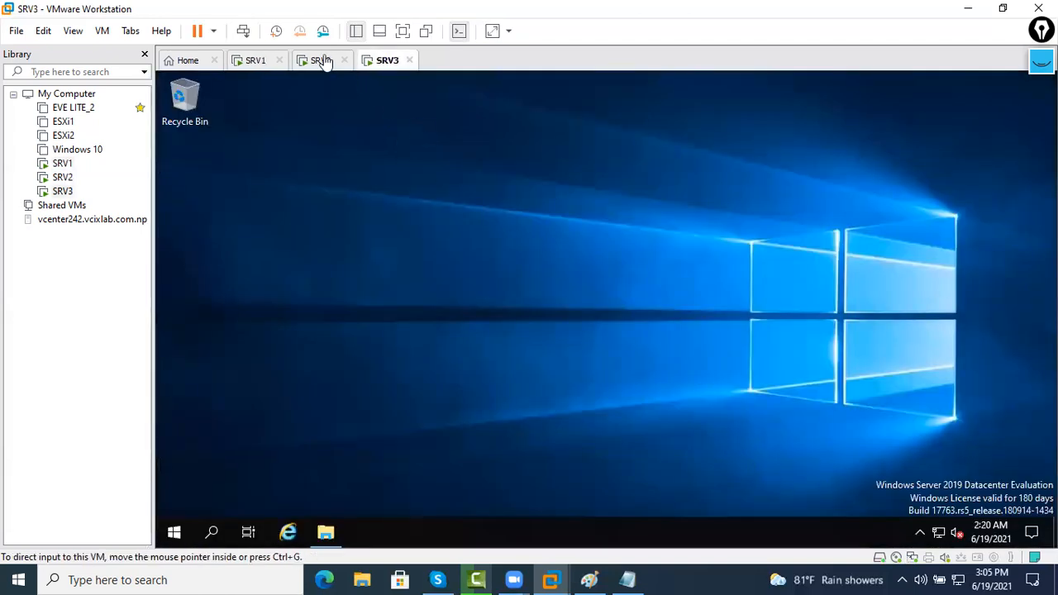
{"action": "left_click", "coordinate": [318, 61]}
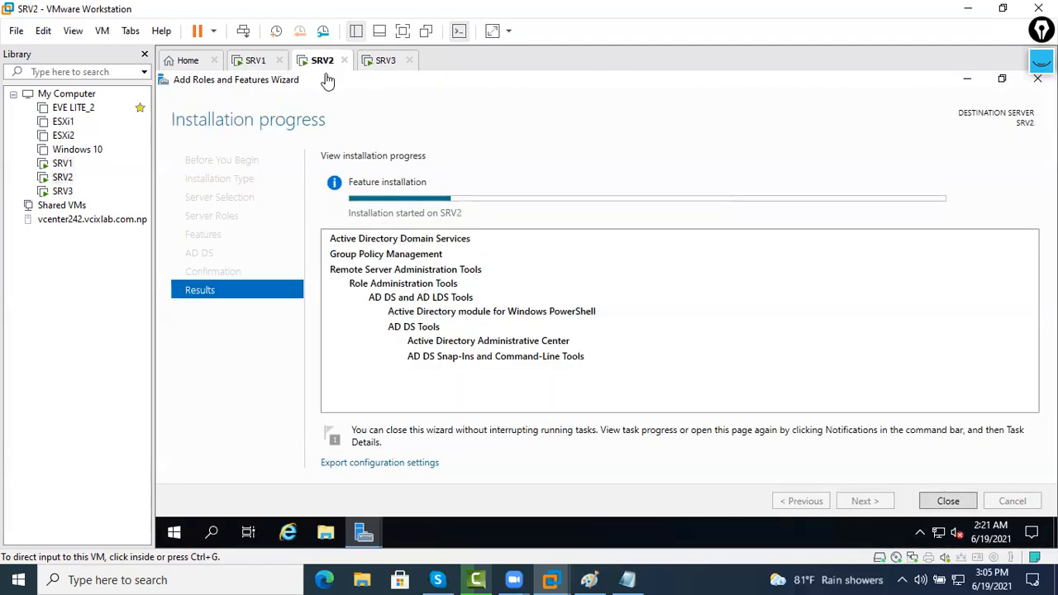
{"action": "left_click", "coordinate": [257, 61]}
{"action": "left_click", "coordinate": [320, 61]}
{"action": "left_click", "coordinate": [385, 61]}
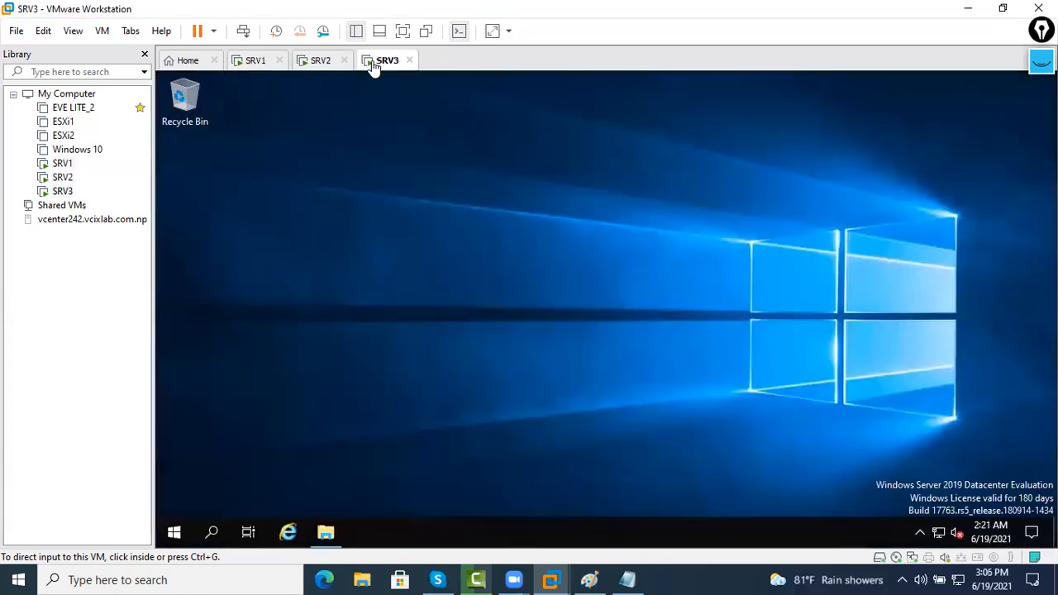
Shut down SRV3 from the Start menu and start the New Virtual Machine Wizard
{"action": "right_click", "coordinate": [174, 531]}
{"action": "mouse_move", "coordinate": [289, 485]}
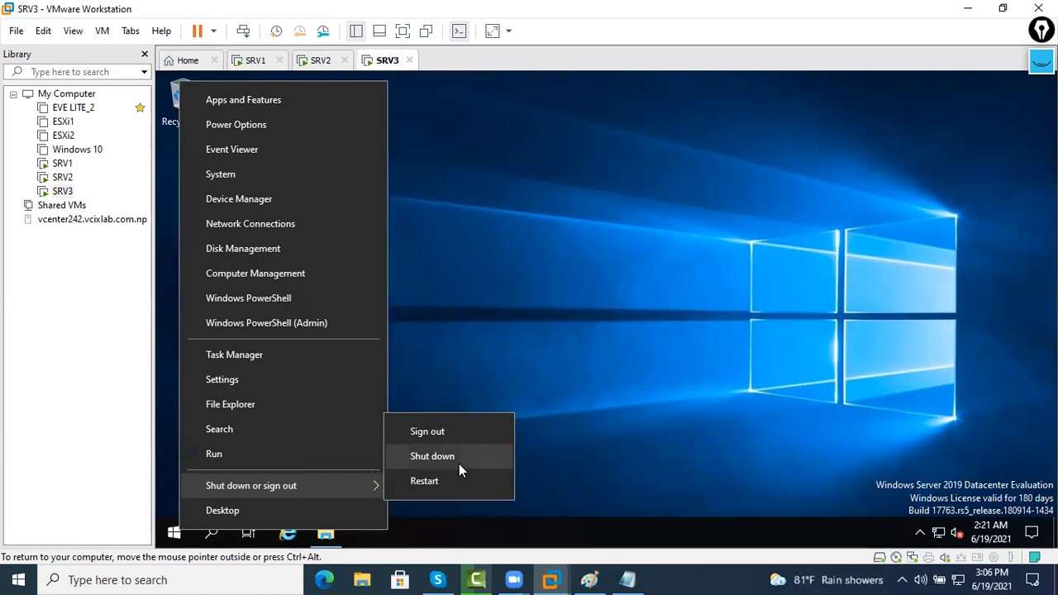
{"action": "left_click", "coordinate": [459, 463]}
{"action": "left_click", "coordinate": [413, 499]}
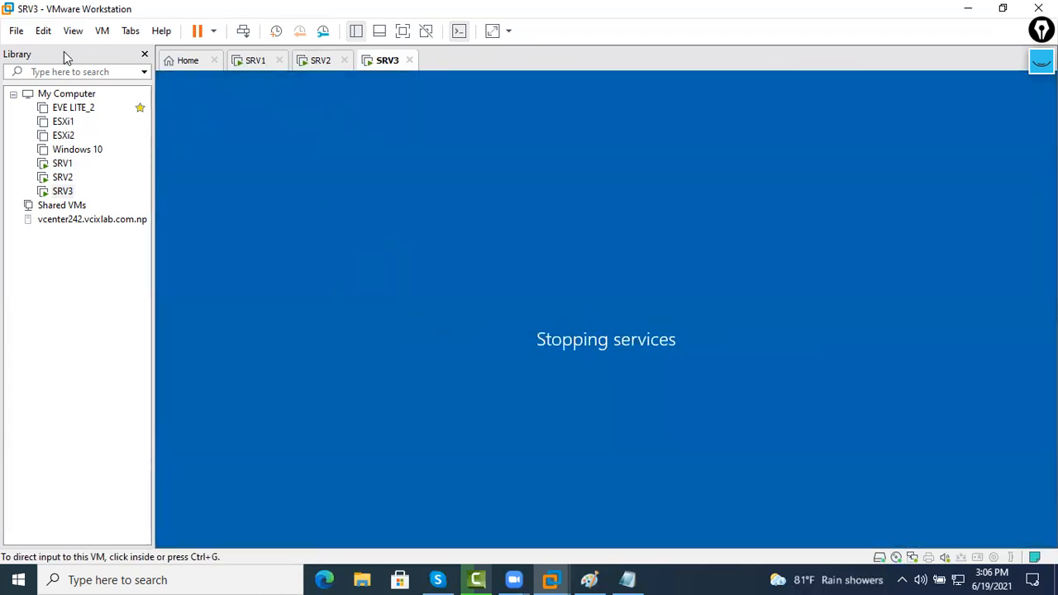
{"action": "left_click", "coordinate": [21, 35]}
{"action": "left_click", "coordinate": [40, 52]}
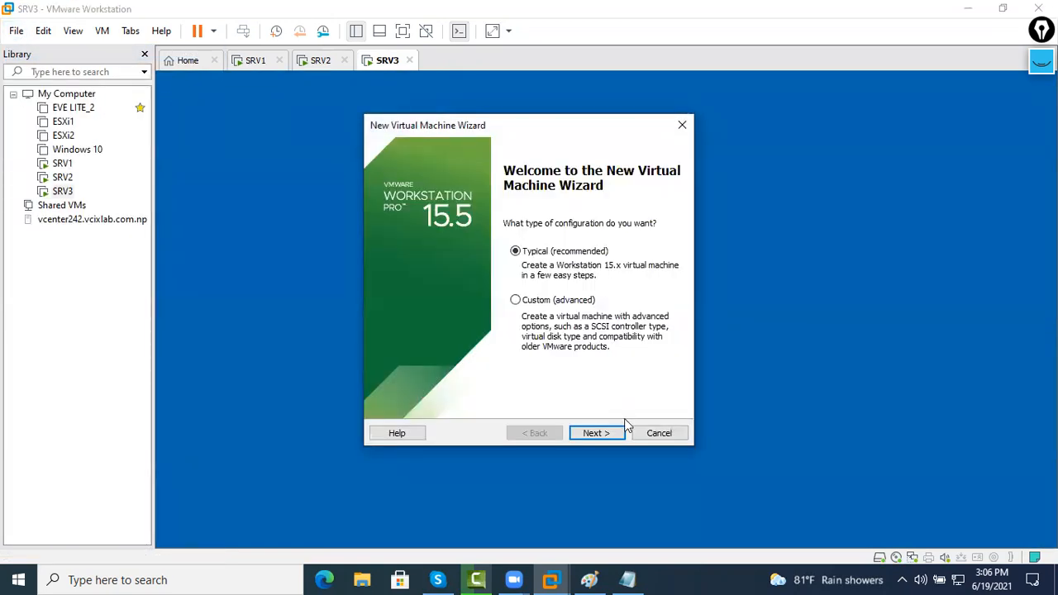
Continue with the typical configuration to the naming page and browse for a location
{"action": "left_click", "coordinate": [588, 432]}
{"action": "left_click", "coordinate": [591, 432]}
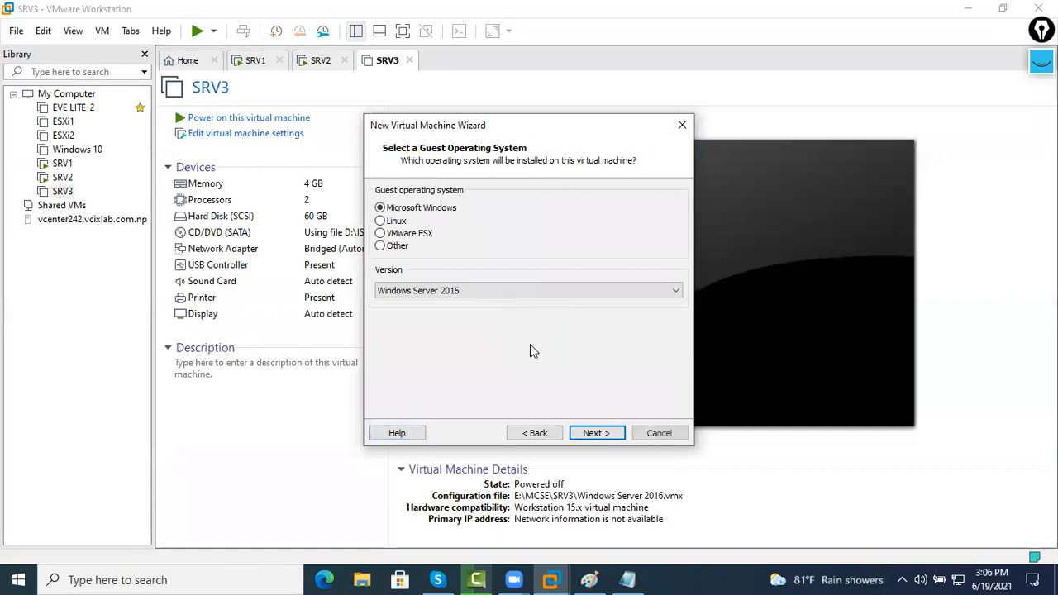
{"action": "left_click", "coordinate": [597, 433]}
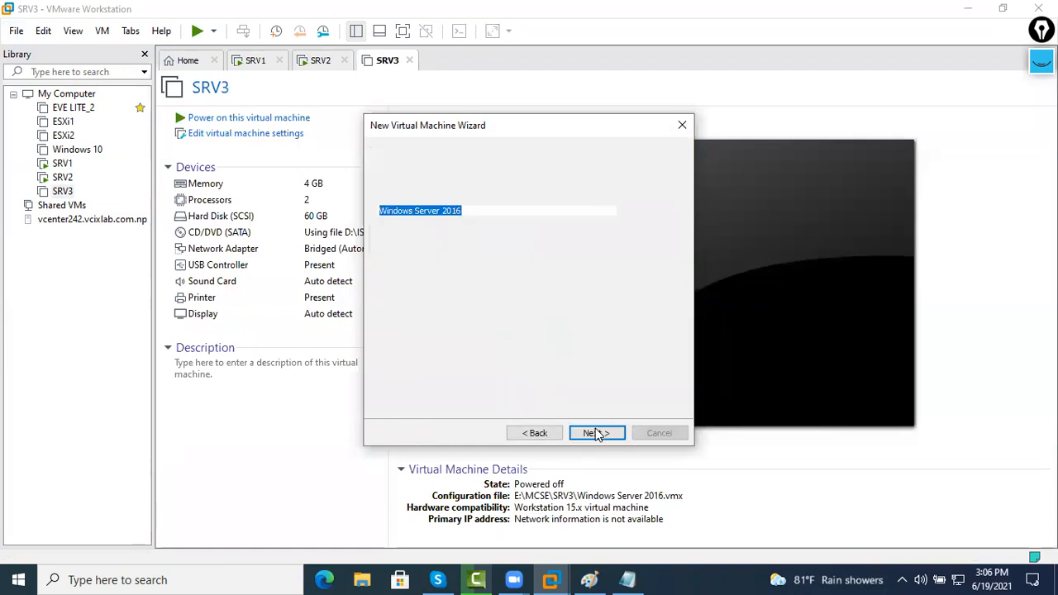
{"action": "left_click", "coordinate": [663, 255]}
{"action": "scroll", "coordinate": [475, 303], "scroll_direction": "down", "scroll_amount": 7}
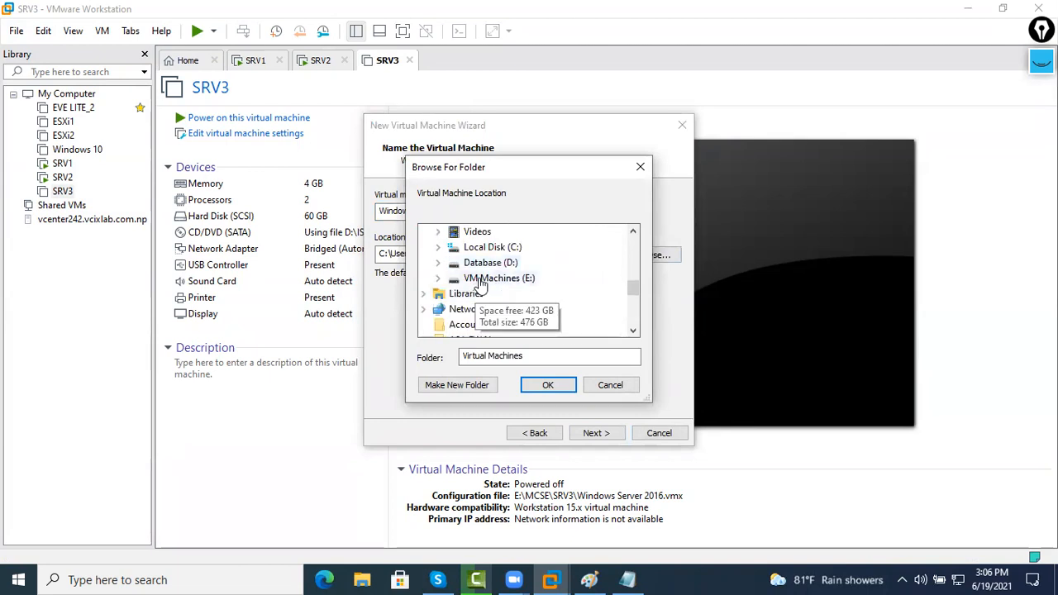
Store the VM in a new SRV4 folder under E:\MCSE and keep the 60 GB disk
{"action": "double_click", "coordinate": [489, 278]}
{"action": "double_click", "coordinate": [488, 309]}
{"action": "left_click", "coordinate": [482, 386]}
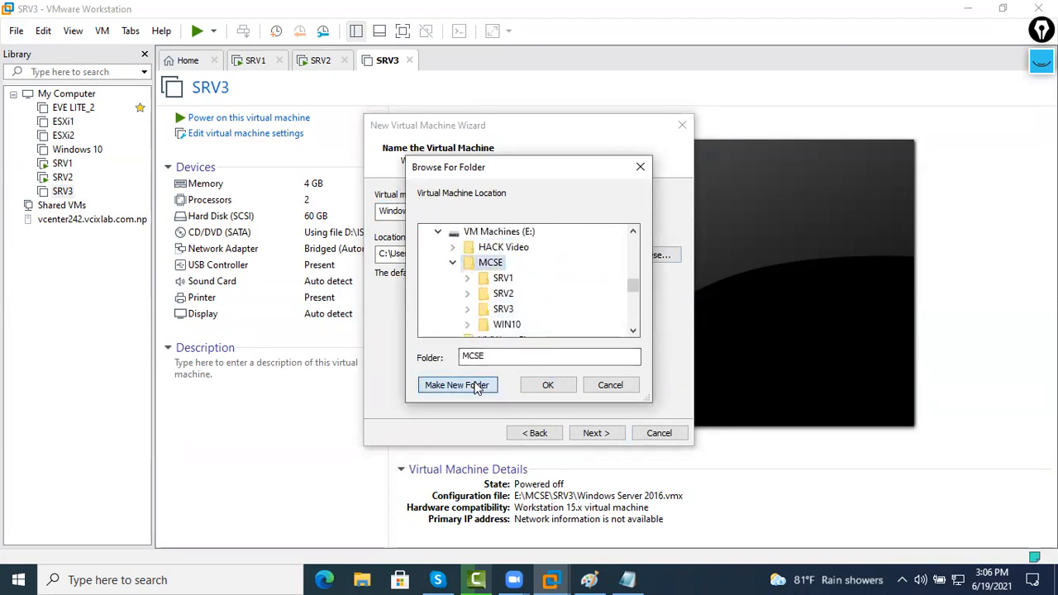
{"action": "type", "text": "SRV4"}
{"action": "key", "text": "Return"}
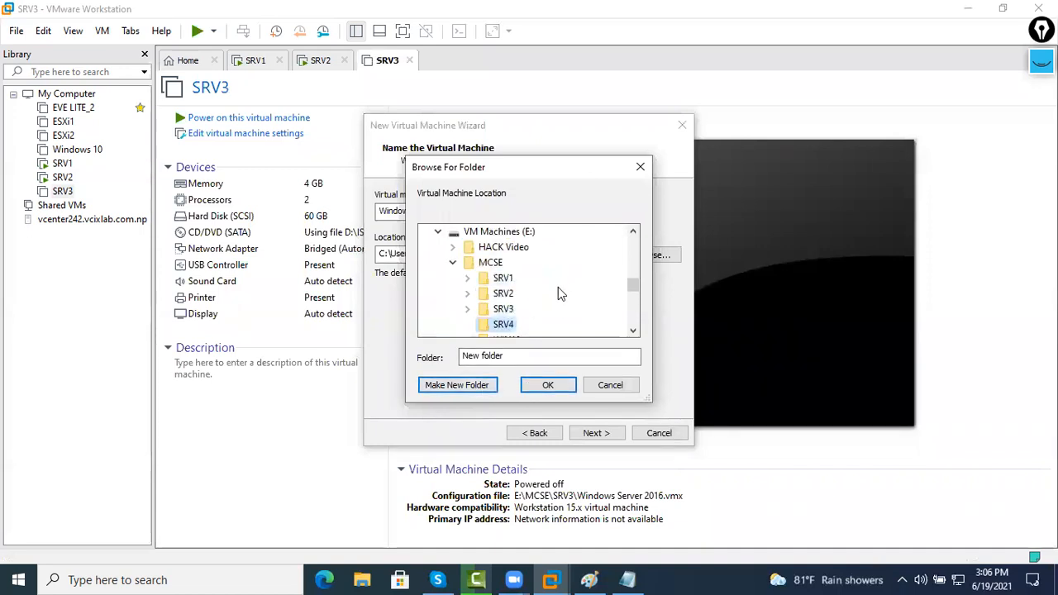
{"action": "left_click", "coordinate": [598, 433]}
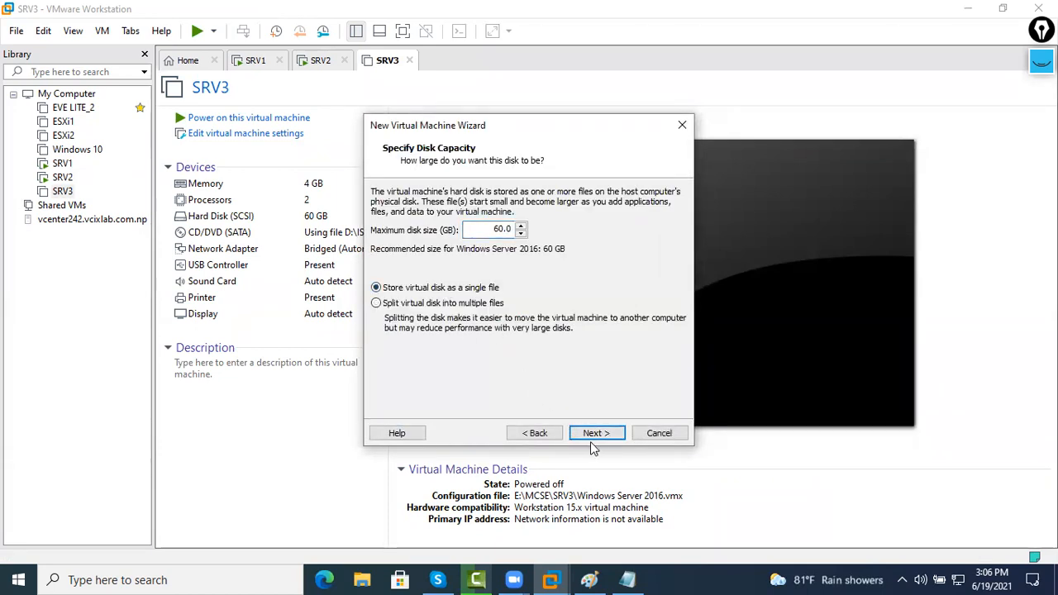
{"action": "left_click", "coordinate": [595, 433]}
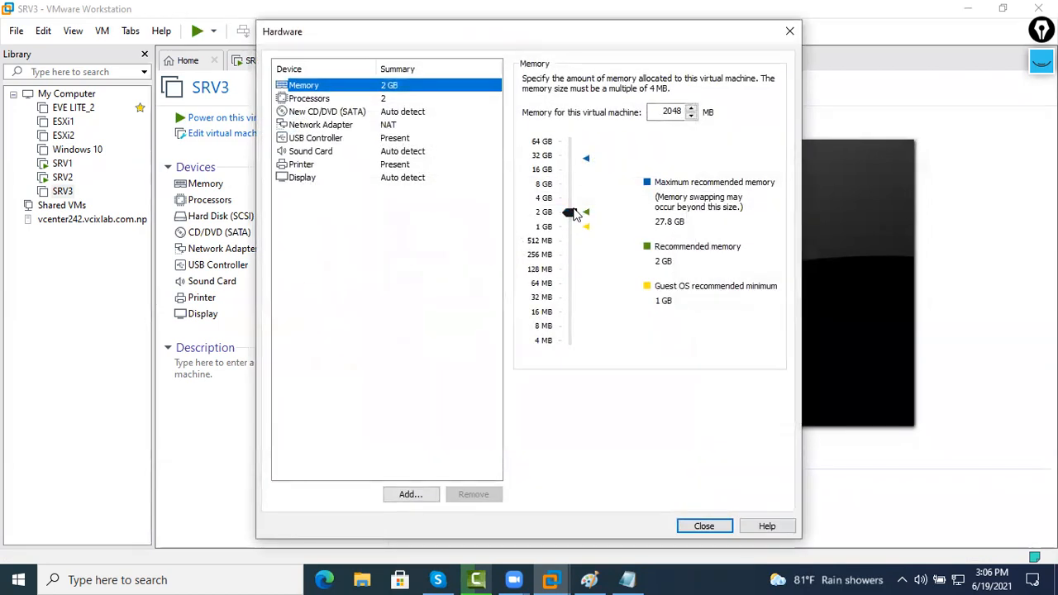
Raise memory to 4 GB and switch the network adapter to Bridged
{"action": "left_click_drag", "start_coordinate": [581, 212], "coordinate": [574, 199]}
{"action": "left_click", "coordinate": [396, 124]}
{"action": "left_click", "coordinate": [528, 136]}
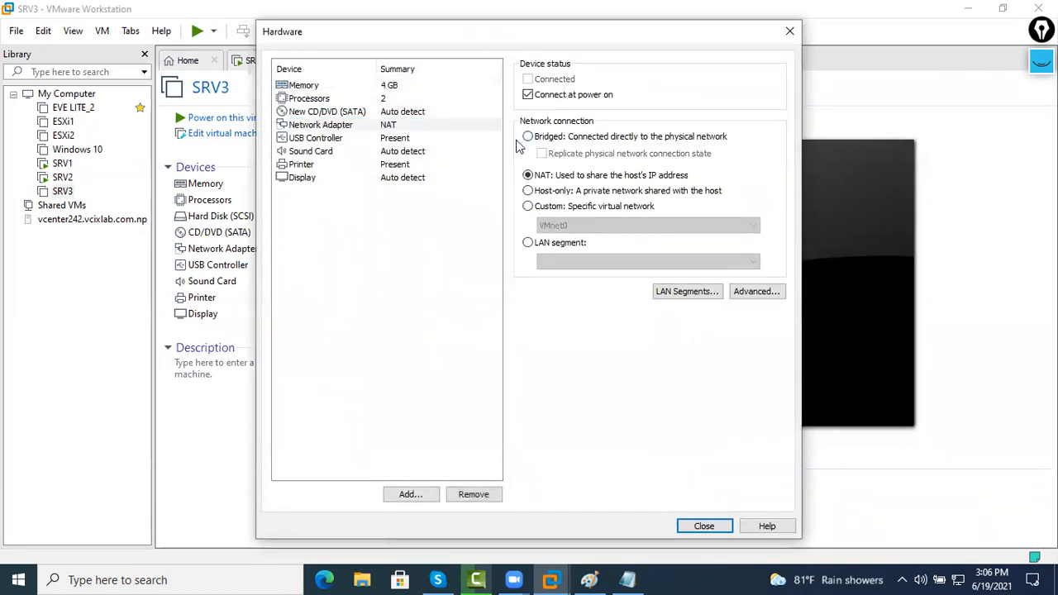
Point the CD/DVD drive at D:\ISO Files\2k19.iso and finish creating the VM
{"action": "left_click", "coordinate": [414, 116]}
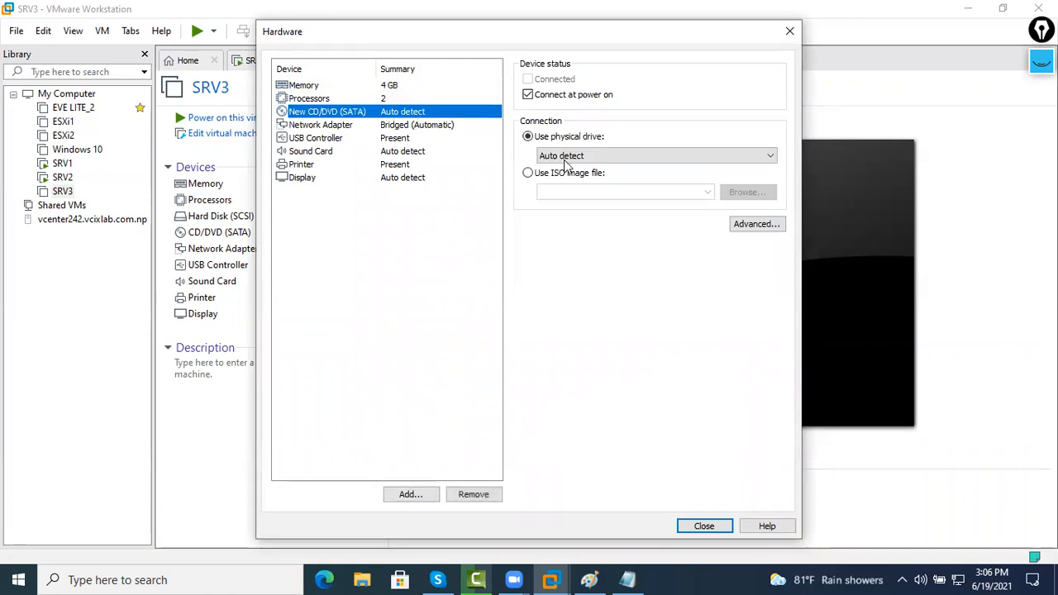
{"action": "left_click", "coordinate": [431, 124]}
{"action": "left_click", "coordinate": [427, 115]}
{"action": "left_click", "coordinate": [590, 174]}
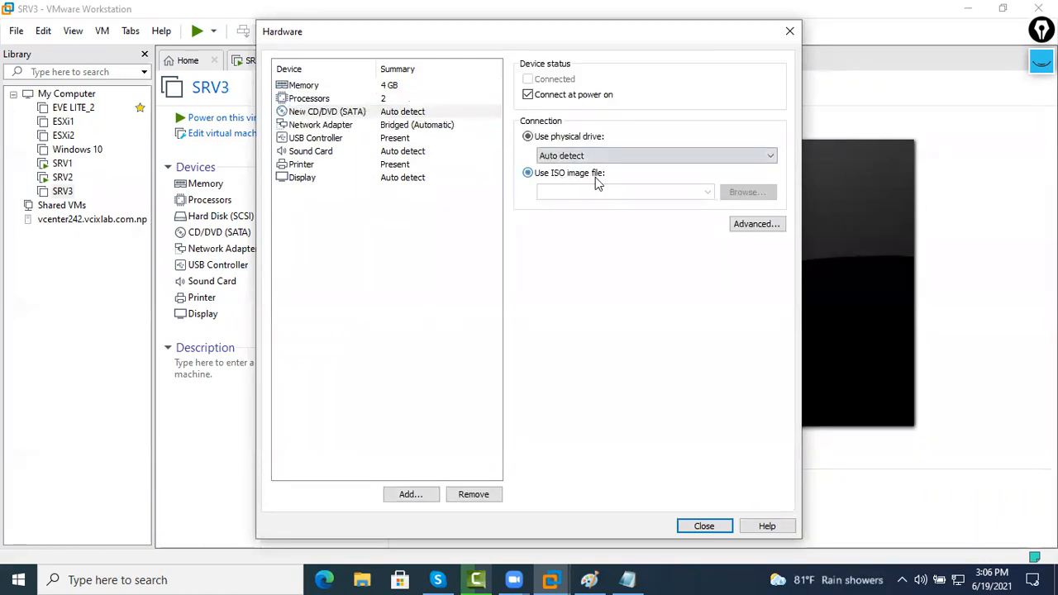
{"action": "left_click", "coordinate": [747, 192]}
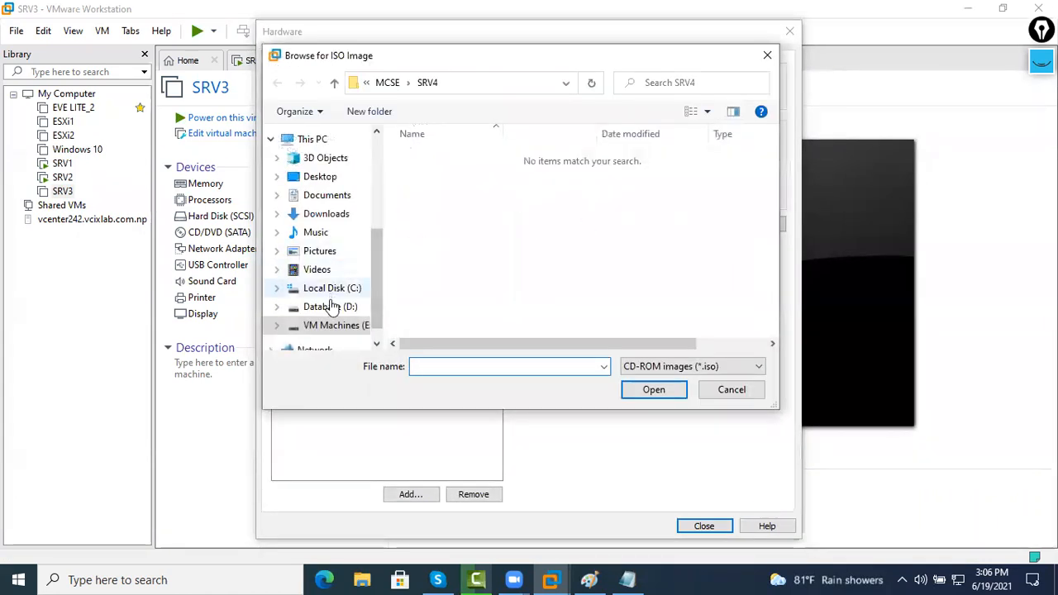
{"action": "left_click", "coordinate": [331, 306]}
{"action": "double_click", "coordinate": [471, 206]}
{"action": "double_click", "coordinate": [446, 173]}
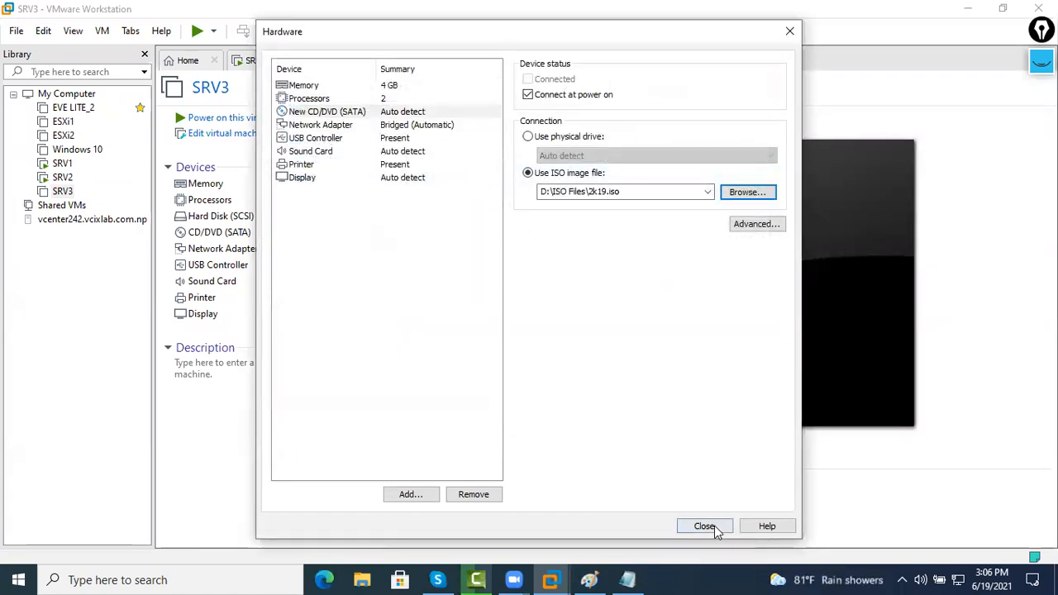
{"action": "left_click", "coordinate": [703, 523]}
{"action": "left_click", "coordinate": [595, 432]}
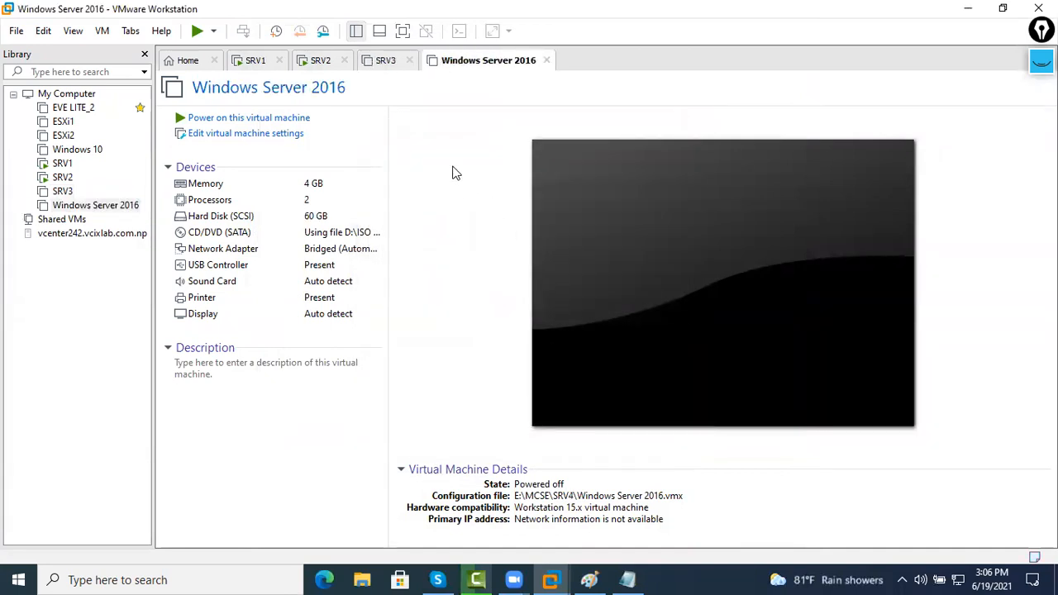
Power on the new Windows Server 2016 VM and boot it from the installer disc
{"action": "left_click", "coordinate": [314, 119]}
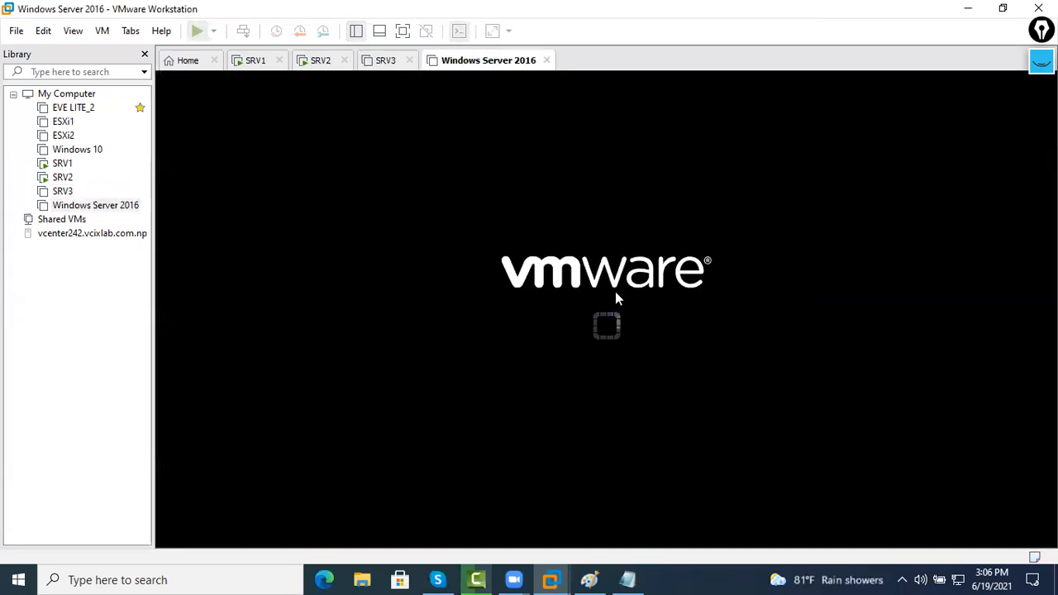
{"action": "left_click", "coordinate": [666, 338]}
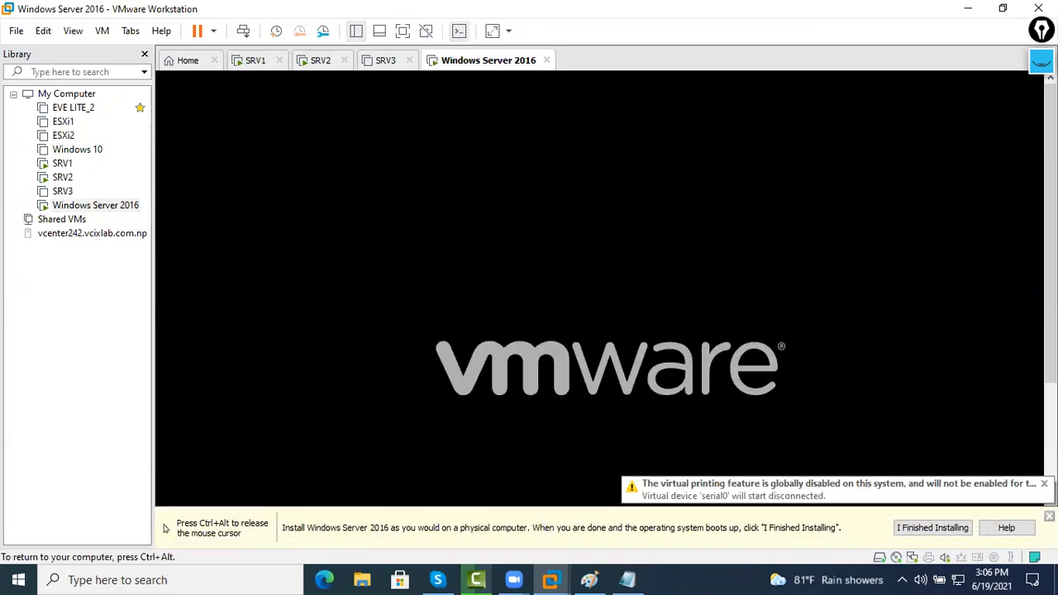
{"action": "key", "text": "Return"}
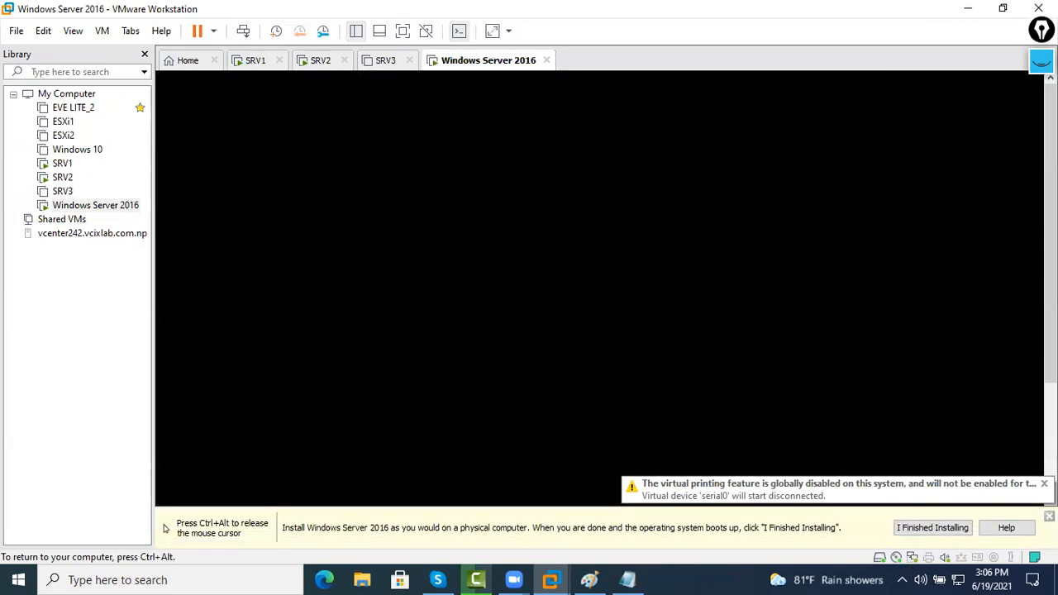
{"action": "key", "text": "ctrl+alt"}
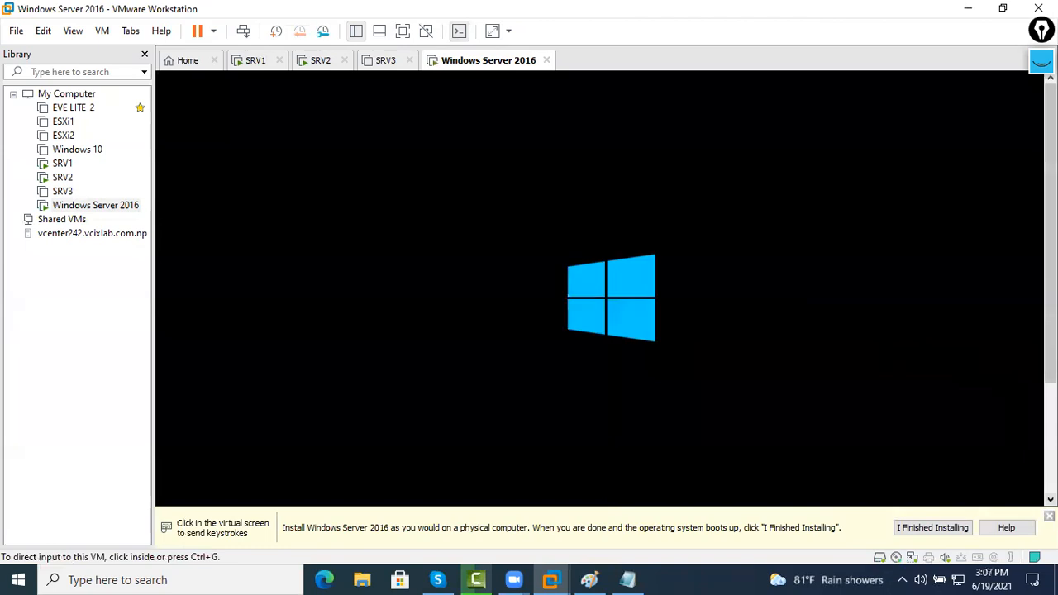
Close the SRV3 machine's tab
{"action": "left_click", "coordinate": [387, 66]}
{"action": "left_click", "coordinate": [452, 66]}
{"action": "left_click", "coordinate": [396, 67]}
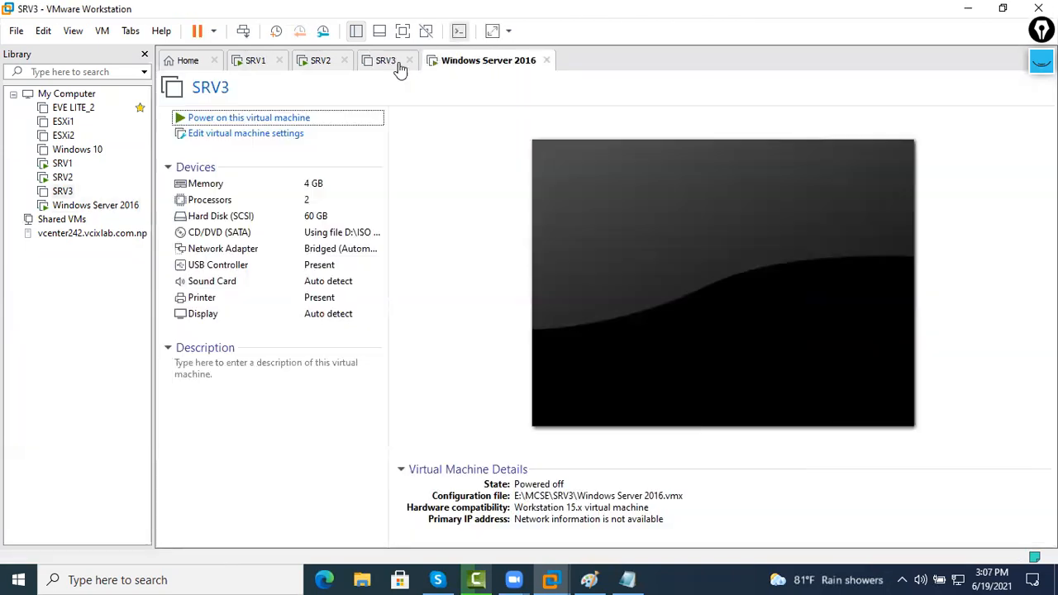
{"action": "left_click", "coordinate": [409, 62]}
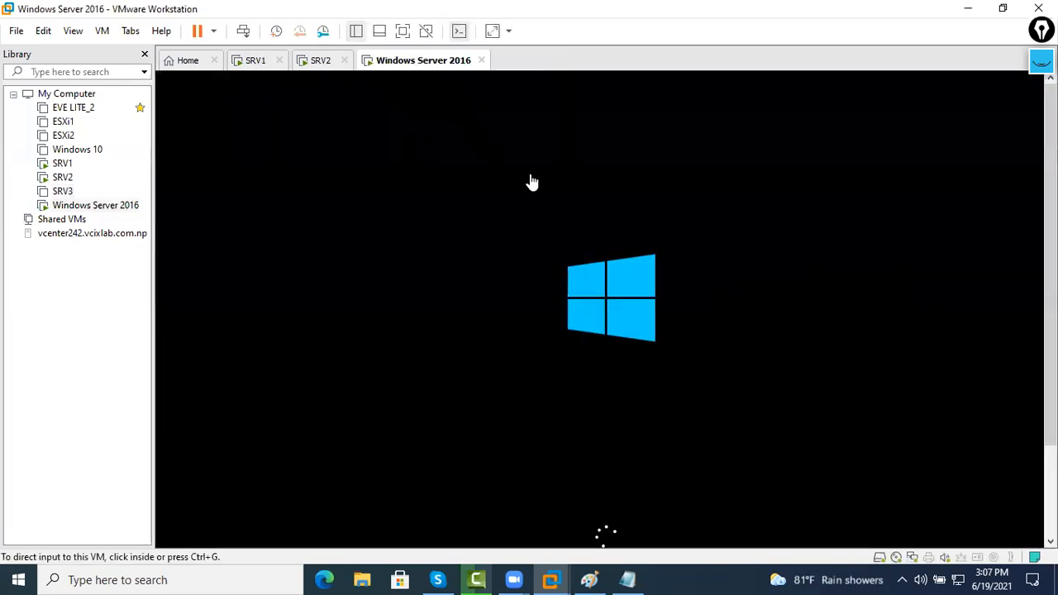
Rename the Windows Server 2016 virtual machine to SRV4 in the Library
{"action": "right_click", "coordinate": [99, 206]}
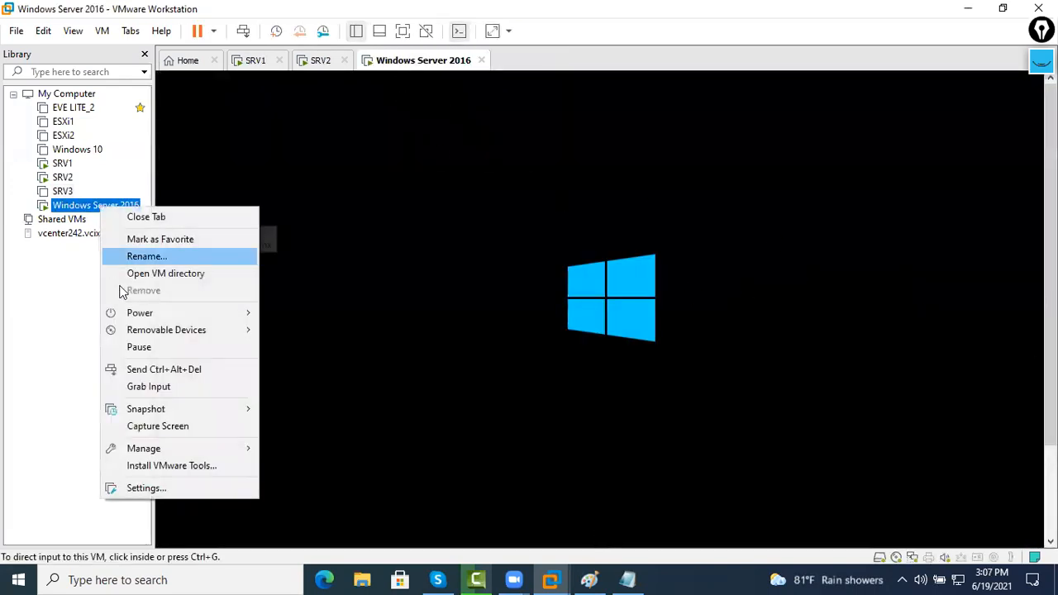
{"action": "left_click", "coordinate": [173, 258]}
{"action": "type", "text": "SRV"}
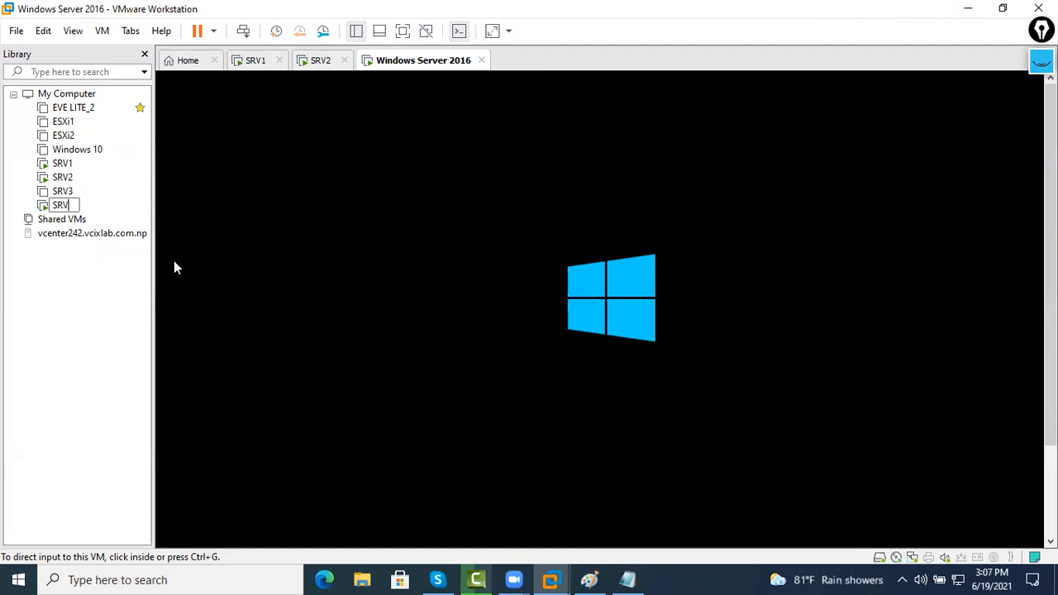
{"action": "type", "text": "4"}
{"action": "key", "text": "Return"}
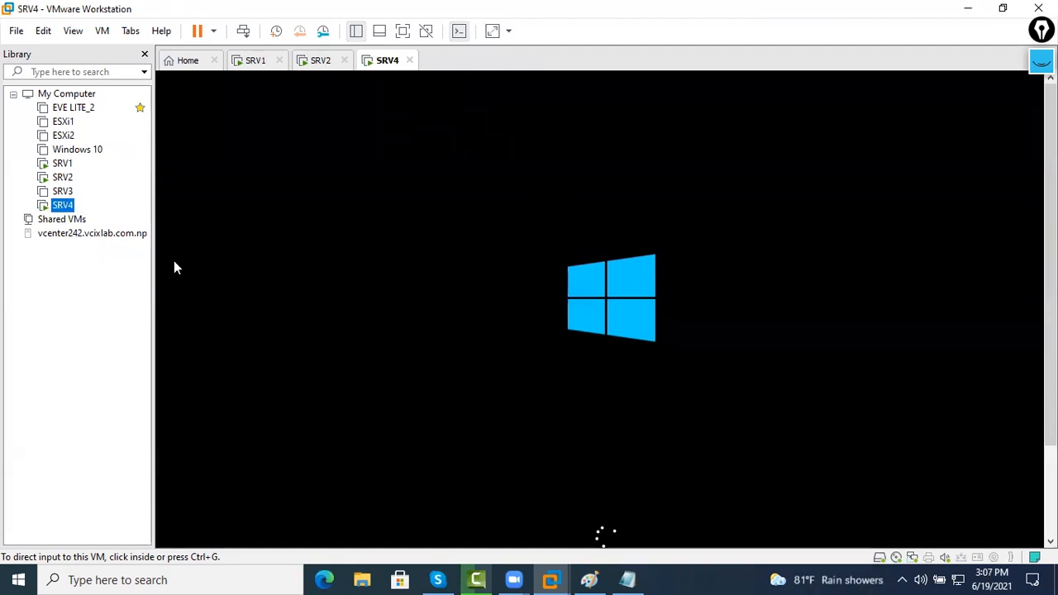
Check SRV2's console, then bring up SRV1's console
{"action": "left_click", "coordinate": [328, 66]}
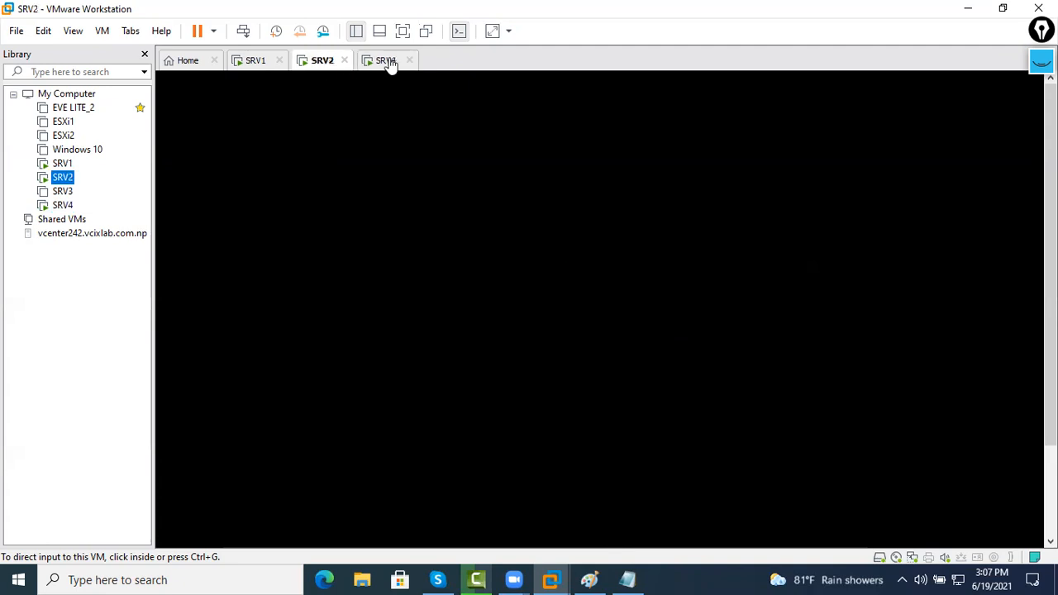
{"action": "left_click", "coordinate": [391, 63]}
{"action": "left_click", "coordinate": [314, 66]}
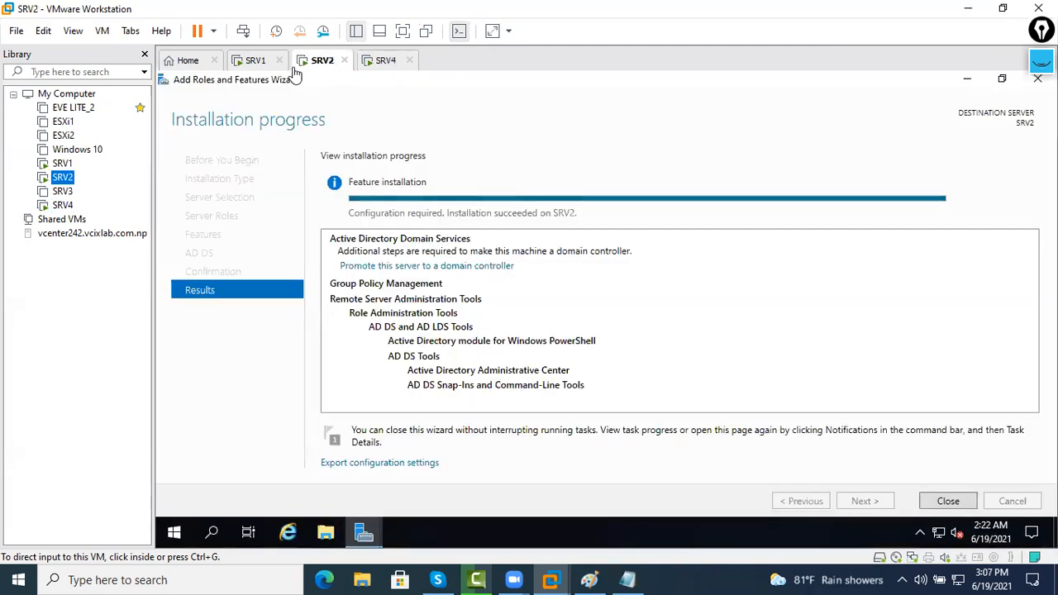
{"action": "left_click", "coordinate": [258, 62]}
Start promoting SRV1 as the root of a new forest named jhapa
{"action": "left_click", "coordinate": [477, 274]}
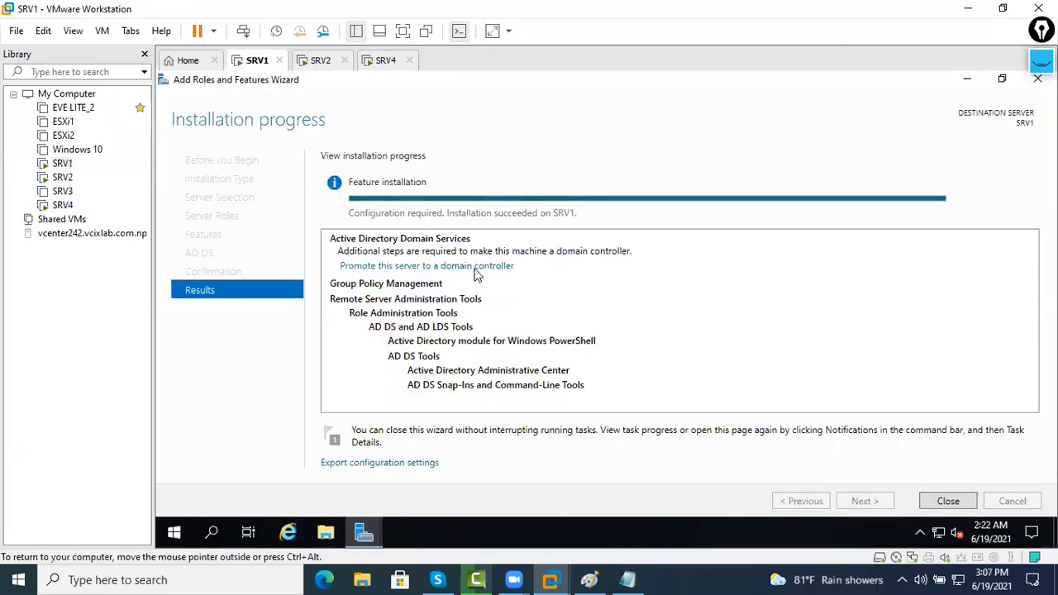
{"action": "left_click", "coordinate": [477, 265]}
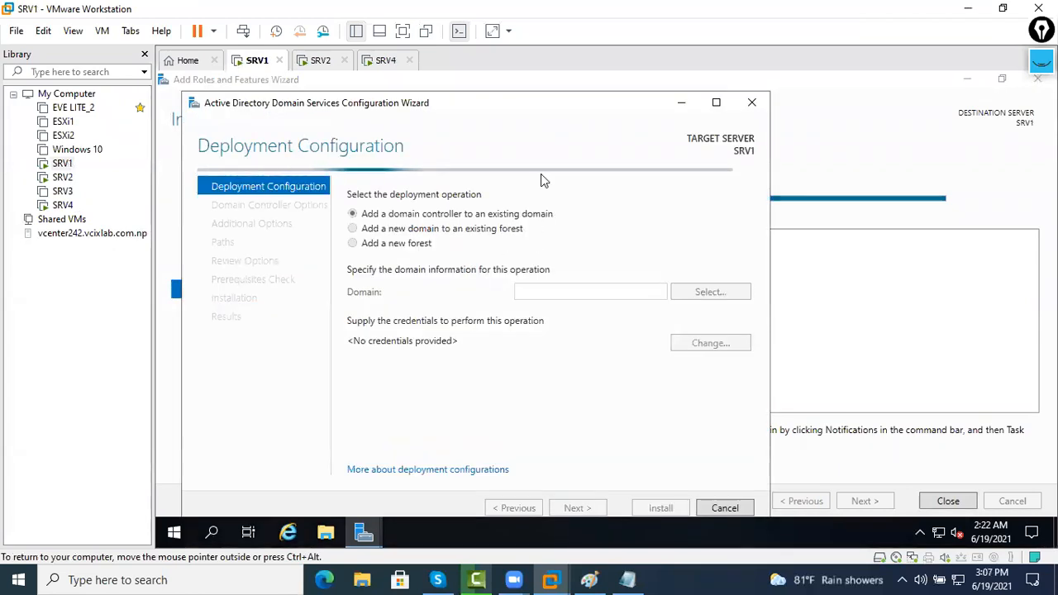
{"action": "left_click", "coordinate": [354, 243]}
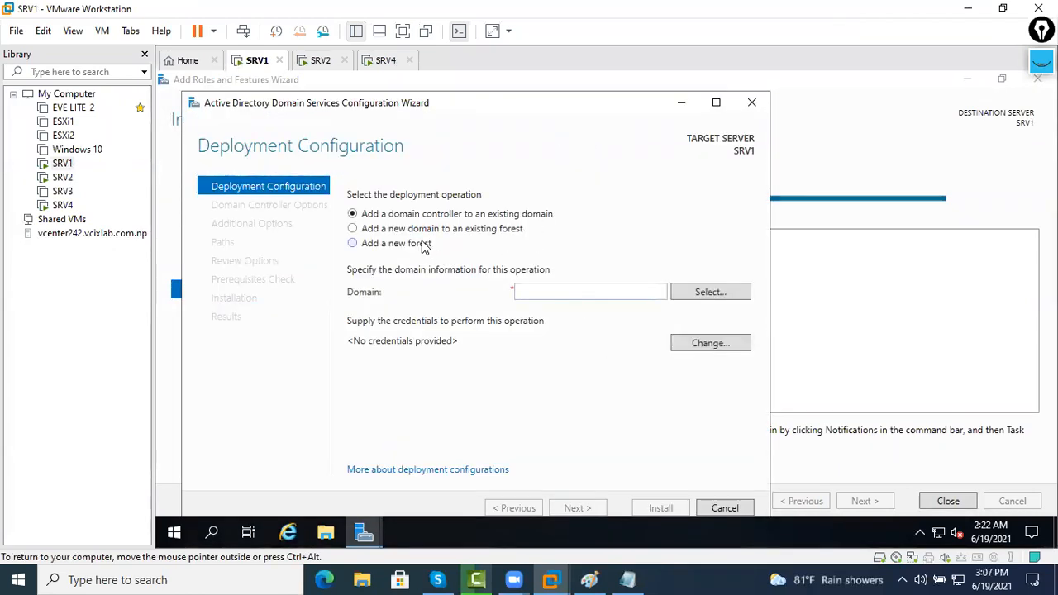
{"action": "left_click", "coordinate": [551, 287]}
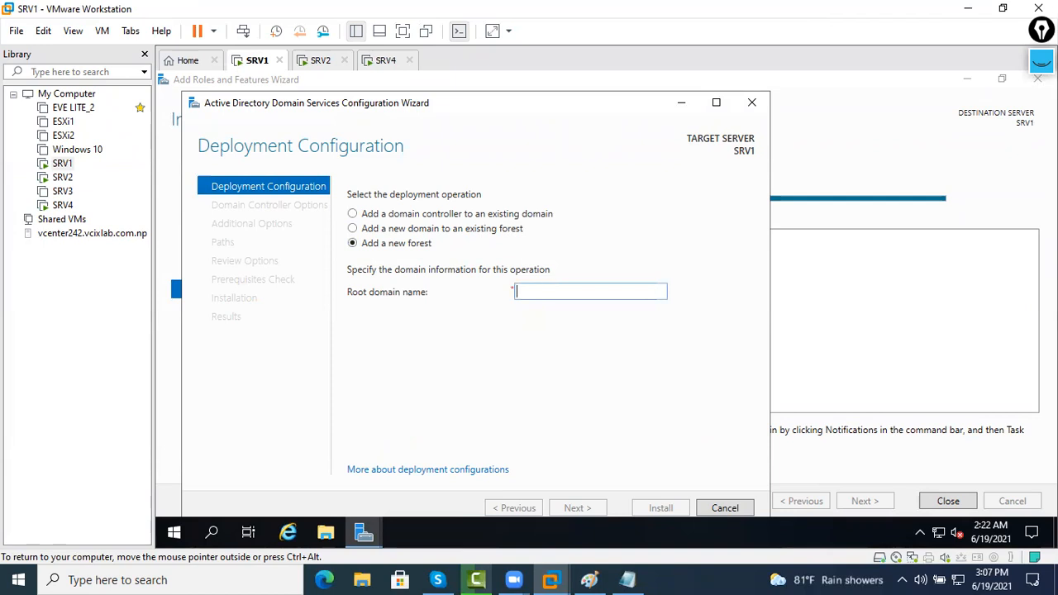
{"action": "type", "text": "jhapa.co"}
{"action": "key", "text": "Return"}
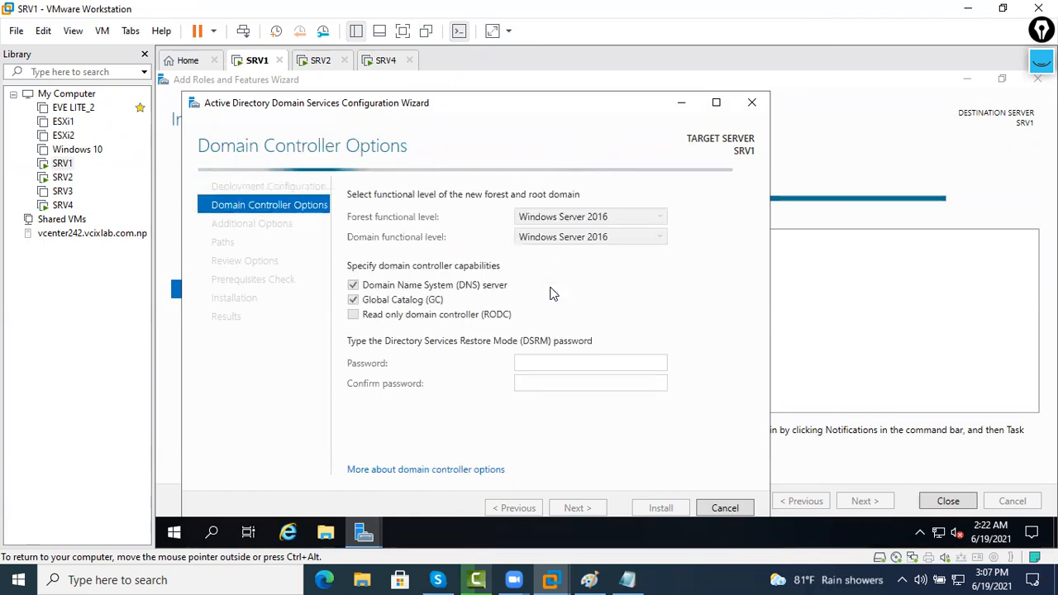
Enter and confirm SRV1's Directory Services Restore Mode password
{"action": "left_click", "coordinate": [545, 362]}
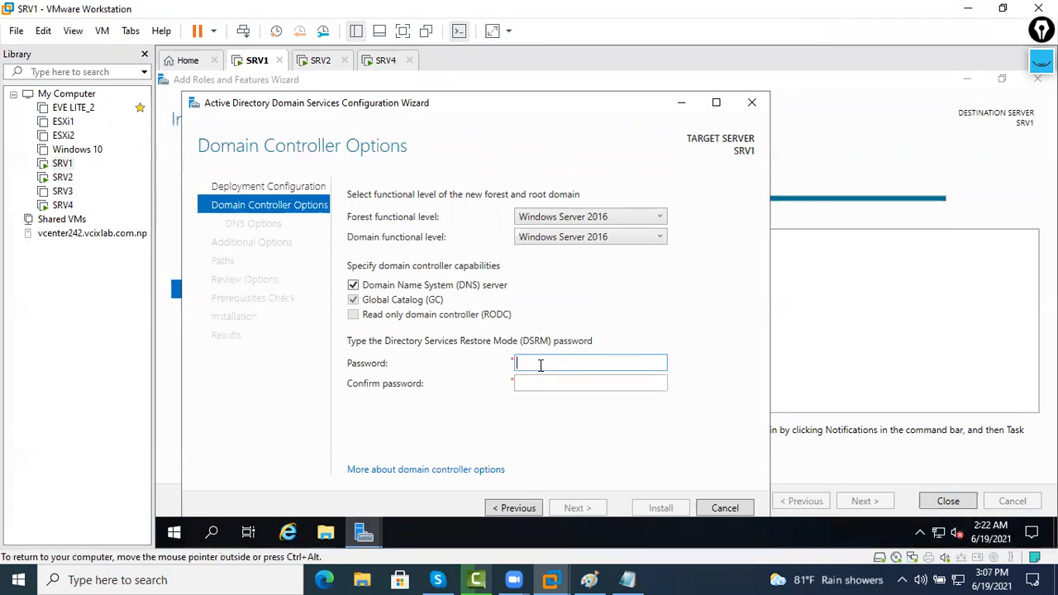
{"action": "type", "text": "•••"}
{"action": "key", "text": "Tab"}
{"action": "type", "text": "••••••"}
{"action": "key", "text": "Return"}
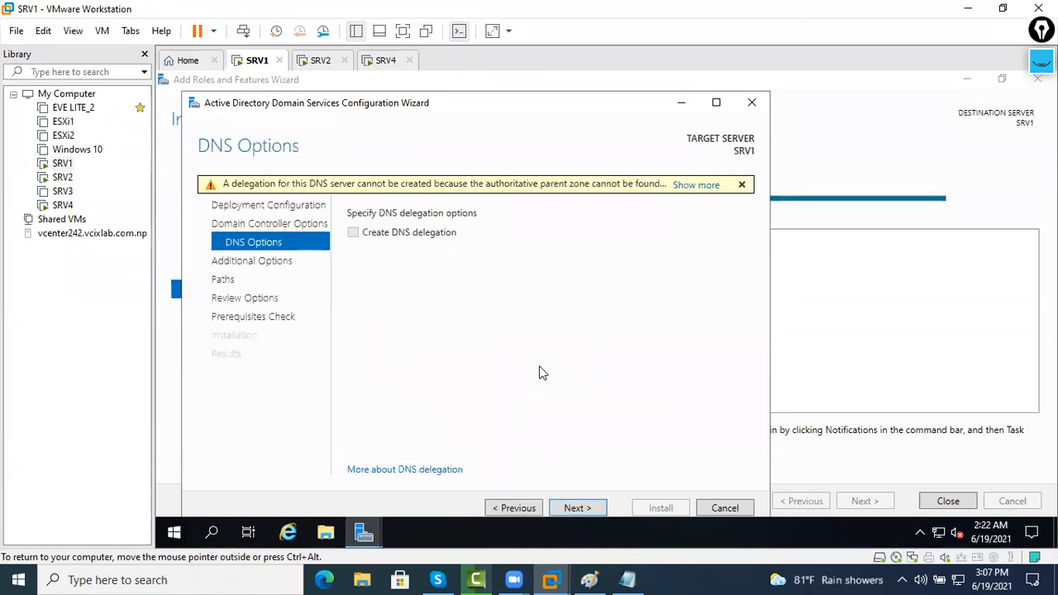
Accept DNS, NetBIOS name JHAPA and default paths through to SRV1's prerequisites check
{"action": "left_click", "coordinate": [575, 507]}
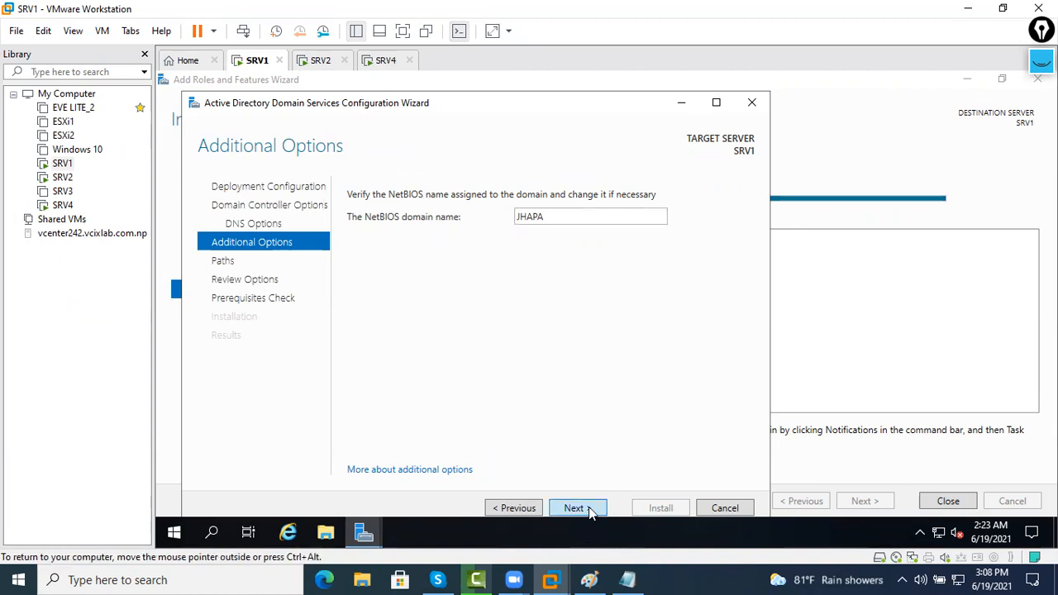
{"action": "left_click", "coordinate": [588, 507]}
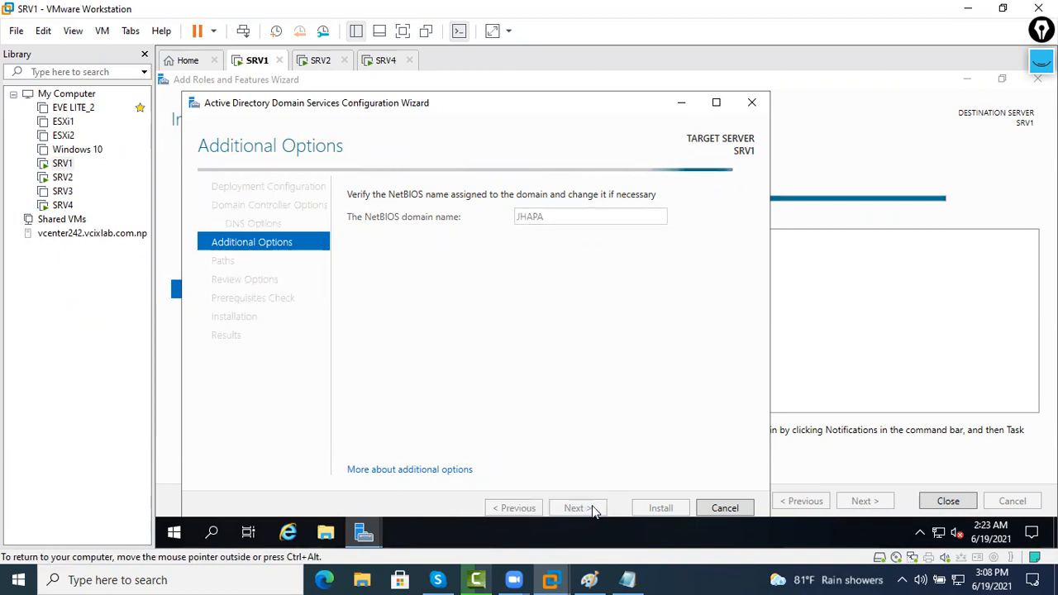
{"action": "left_click", "coordinate": [592, 508]}
{"action": "left_click", "coordinate": [592, 508]}
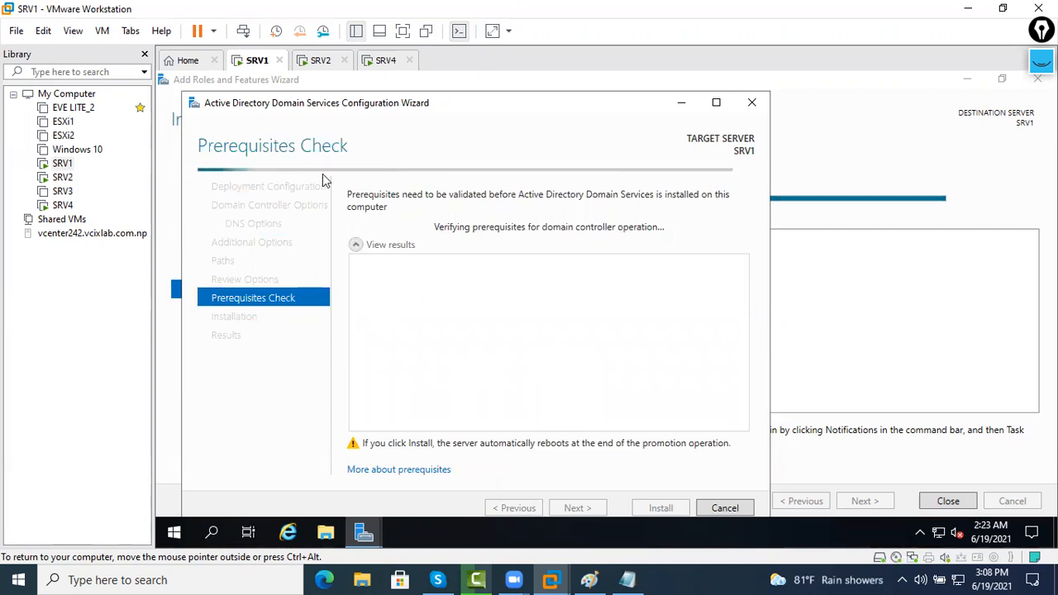
{"action": "left_click", "coordinate": [322, 63]}
Start promoting SRV2 as the root of a new delhi.com forest
{"action": "left_click", "coordinate": [490, 269]}
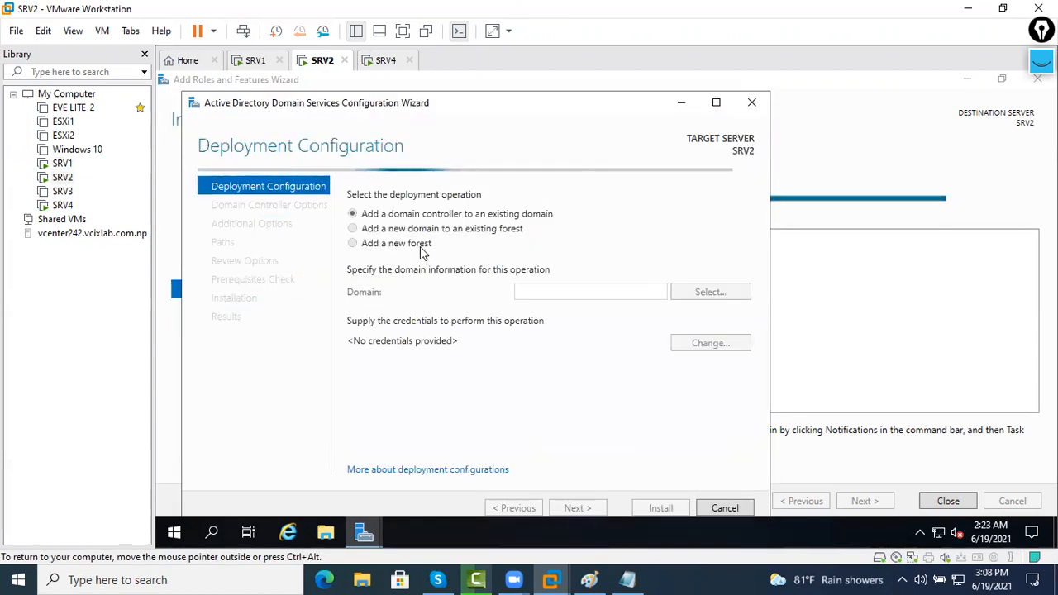
{"action": "left_click", "coordinate": [421, 244]}
{"action": "left_click", "coordinate": [562, 296]}
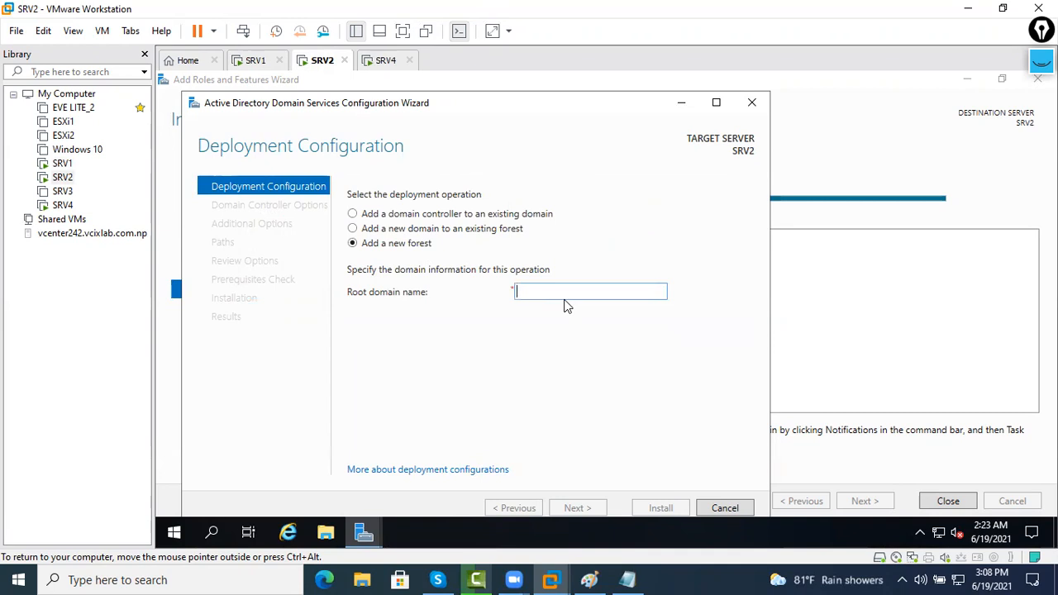
{"action": "type", "text": "delhi.com"}
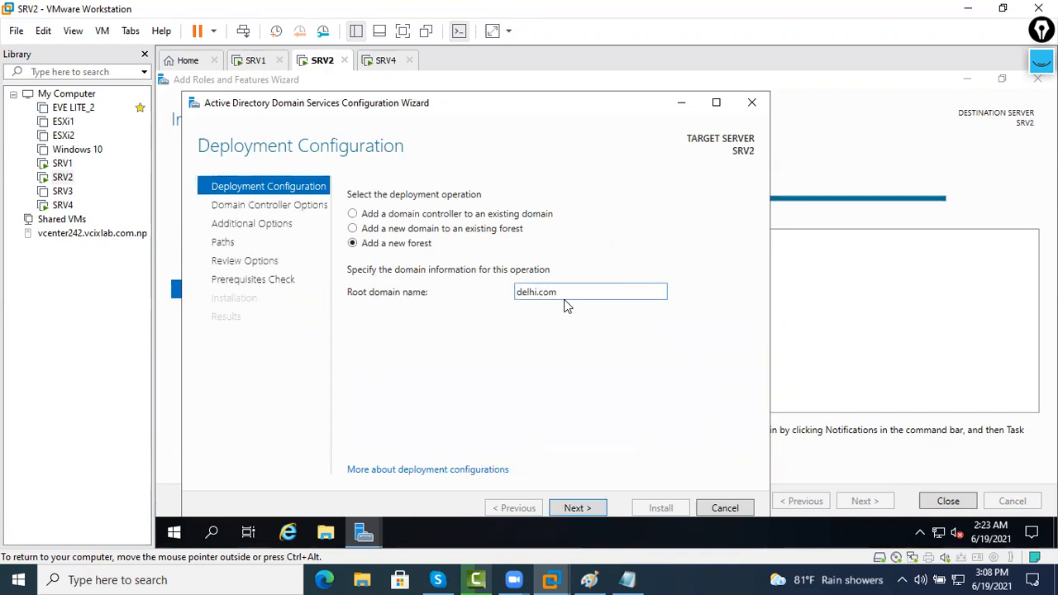
{"action": "left_click", "coordinate": [588, 510]}
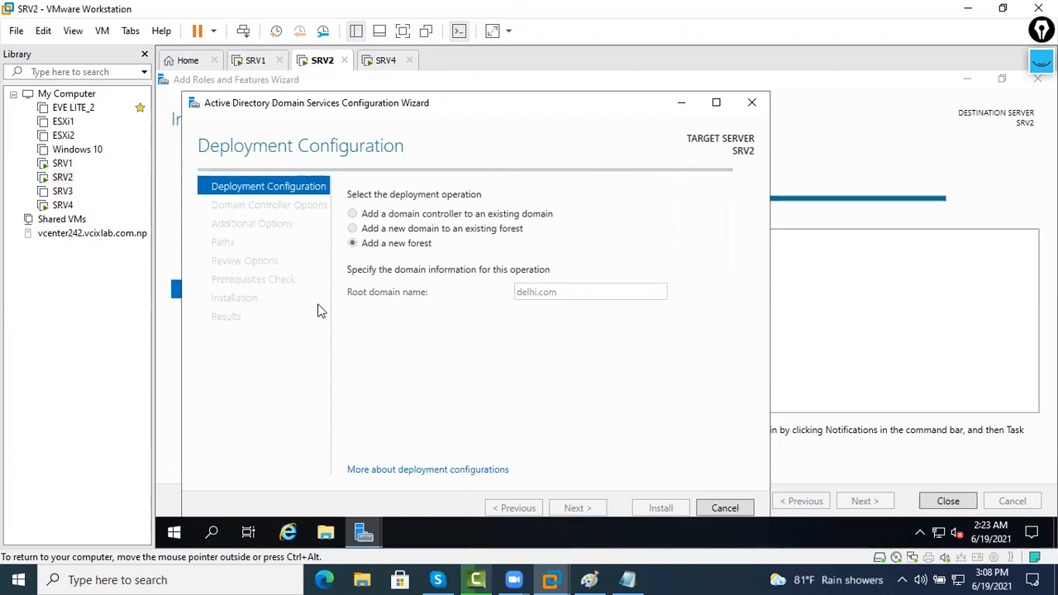
Enter and confirm SRV2's restore-mode password and advance the wizard
{"action": "left_click", "coordinate": [580, 361]}
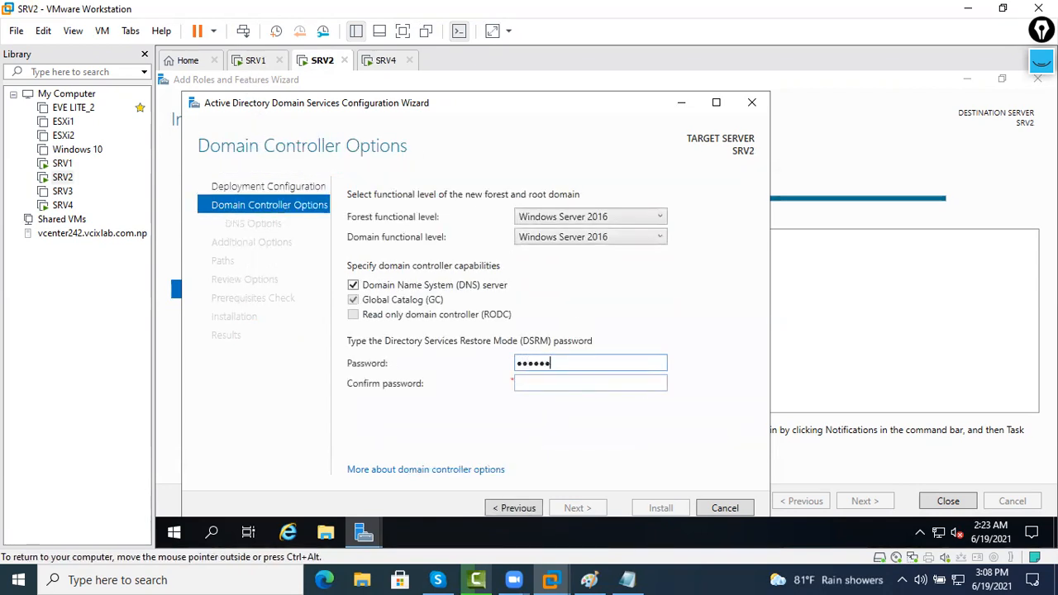
{"action": "key", "text": "Tab"}
{"action": "type", "text": "••••••••"}
{"action": "key", "text": "Return"}
{"action": "key", "text": "Return"}
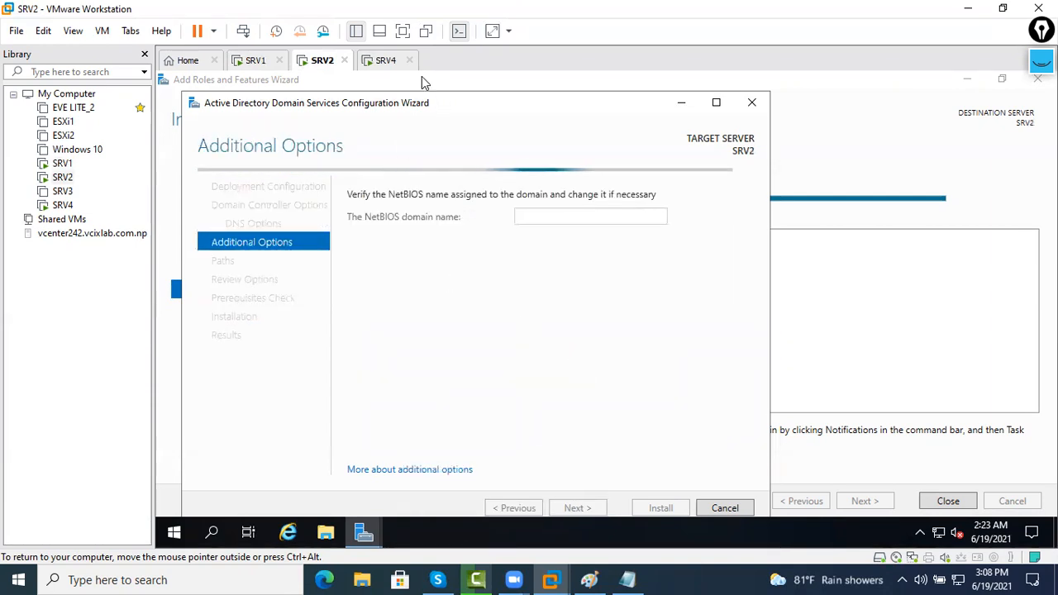
{"action": "left_click", "coordinate": [381, 62]}
Accept the language settings on SRV4 and start the Windows Server 2019 installation
{"action": "left_click", "coordinate": [809, 498]}
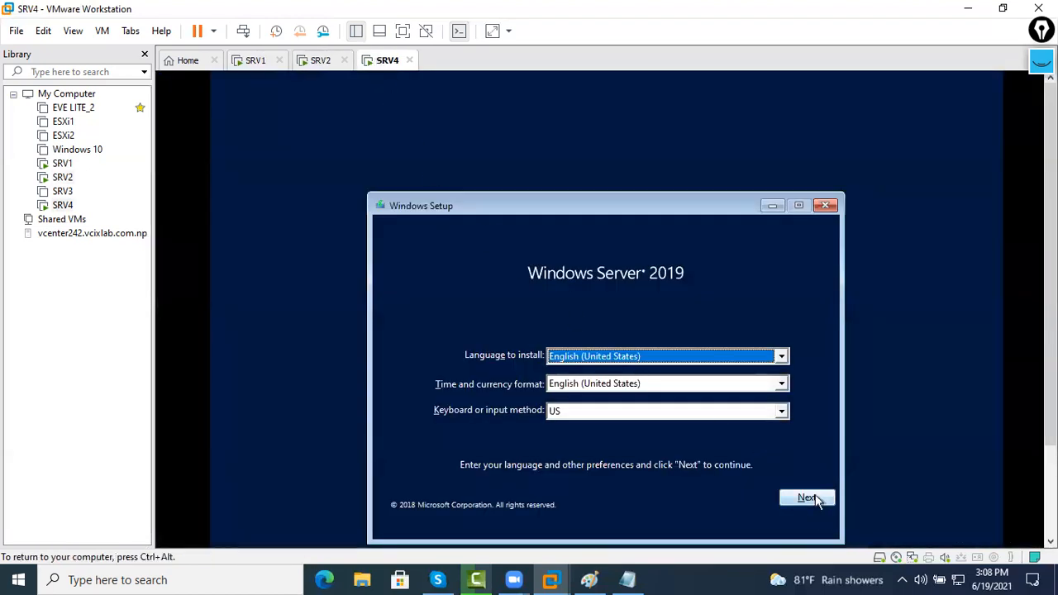
{"action": "left_click", "coordinate": [580, 372]}
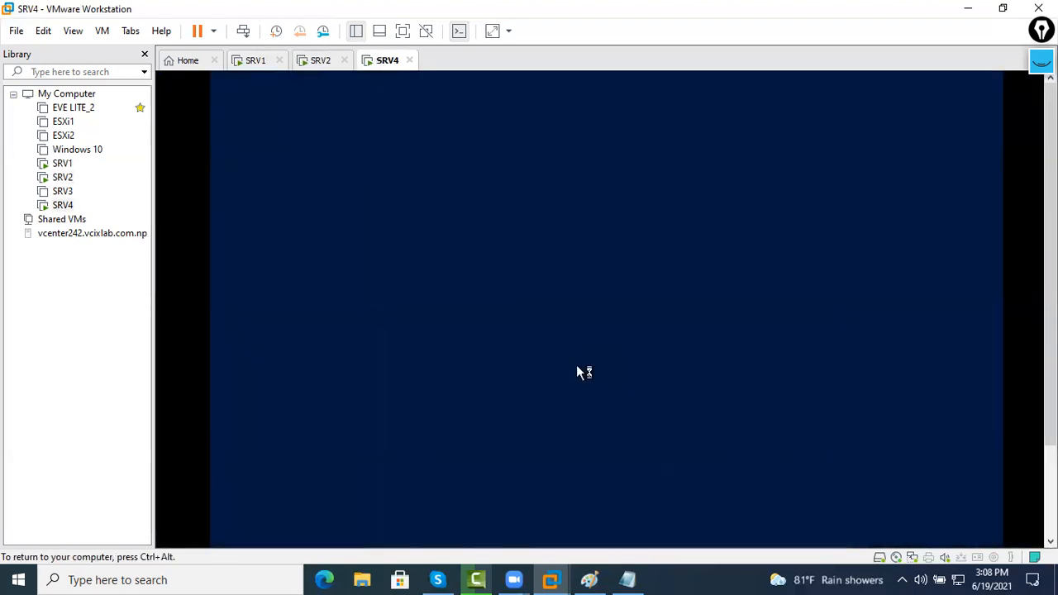
{"action": "key", "text": "ctrl+alt"}
{"action": "left_click", "coordinate": [321, 61]}
{"action": "left_click", "coordinate": [387, 60]}
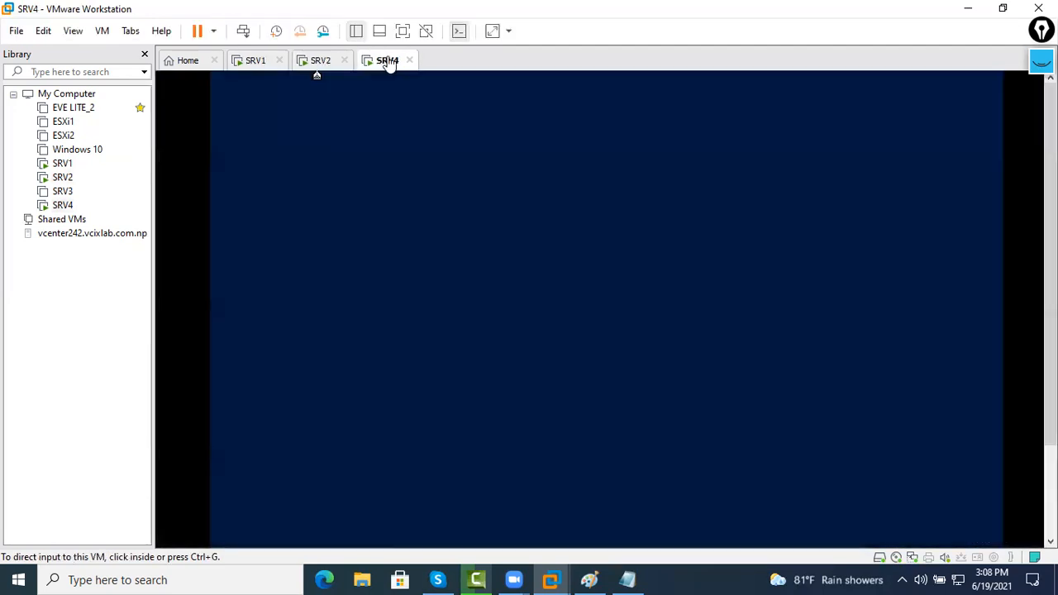
Accept the DELHI NetBIOS name on SRV2 and start SRV1's domain controller installation
{"action": "left_click", "coordinate": [312, 66]}
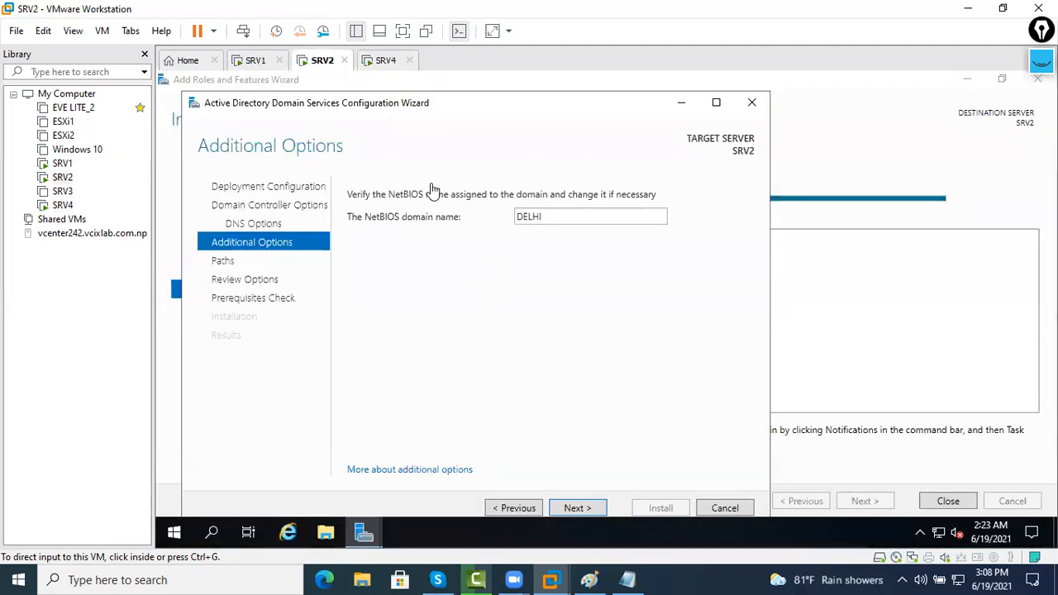
{"action": "left_click", "coordinate": [574, 508]}
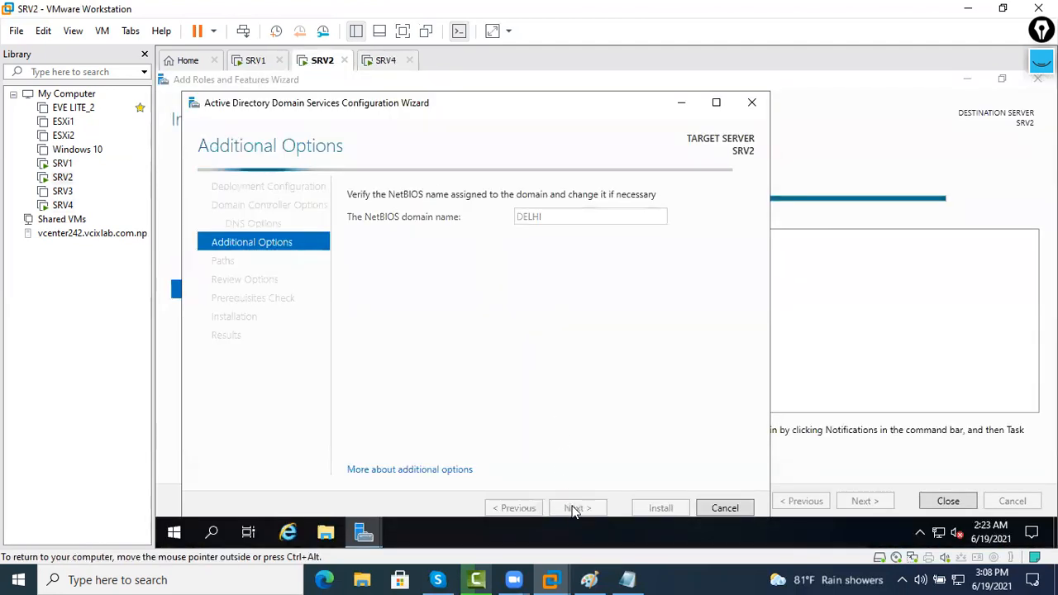
{"action": "left_click", "coordinate": [256, 61]}
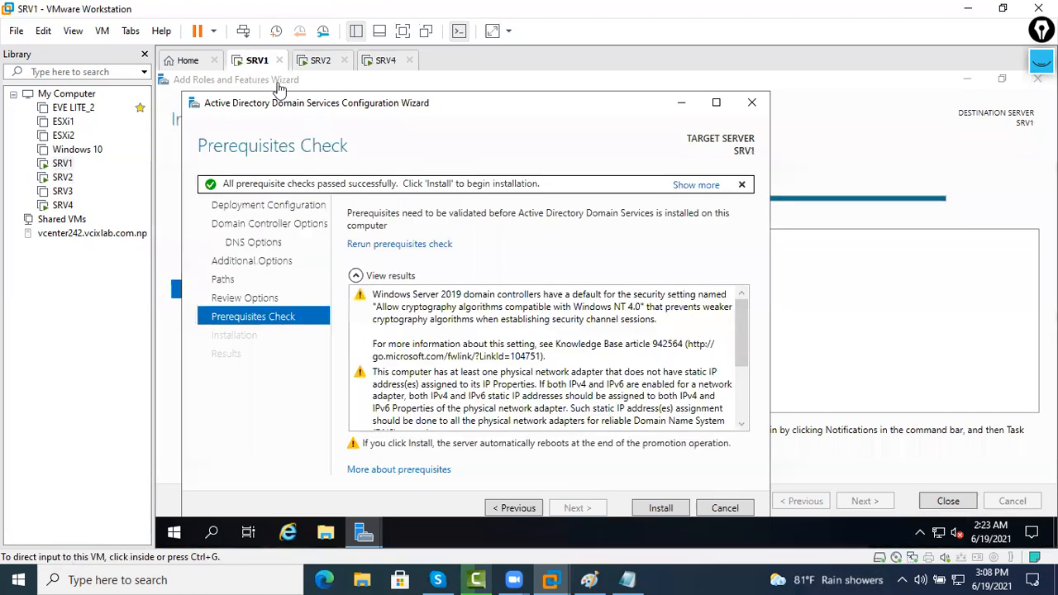
{"action": "left_click", "coordinate": [660, 508]}
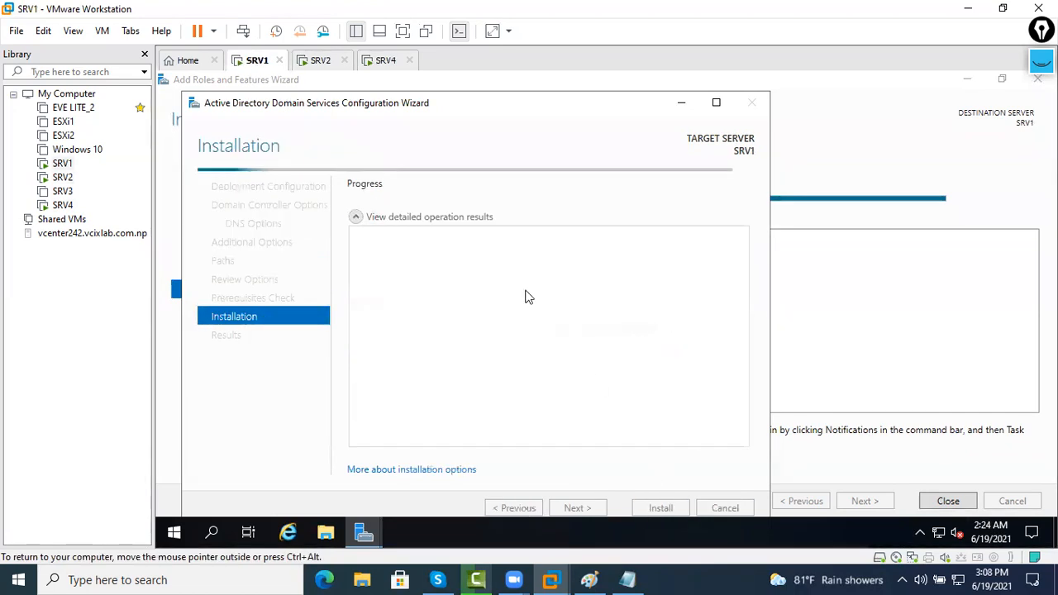
Take SRV2's wizard past default paths and review to its prerequisites check
{"action": "left_click", "coordinate": [321, 60]}
{"action": "left_click", "coordinate": [588, 507]}
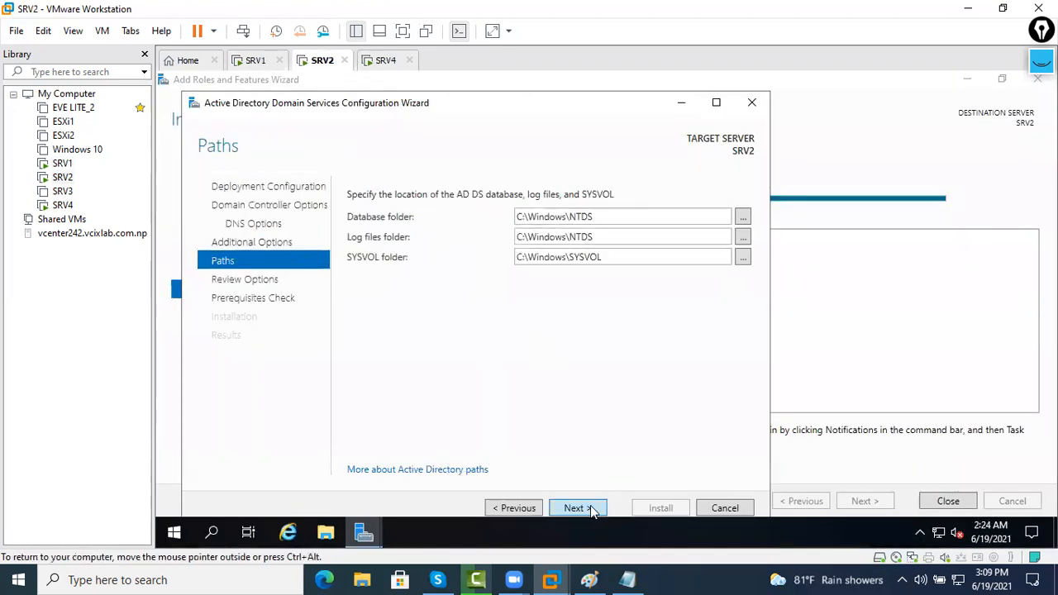
{"action": "left_click", "coordinate": [588, 507]}
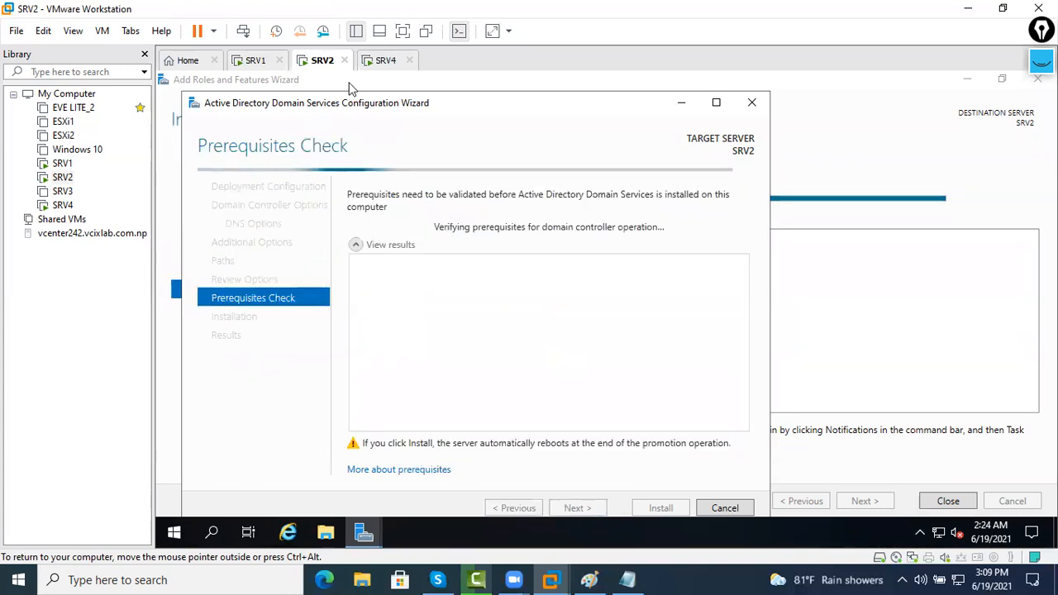
{"action": "left_click", "coordinate": [258, 61]}
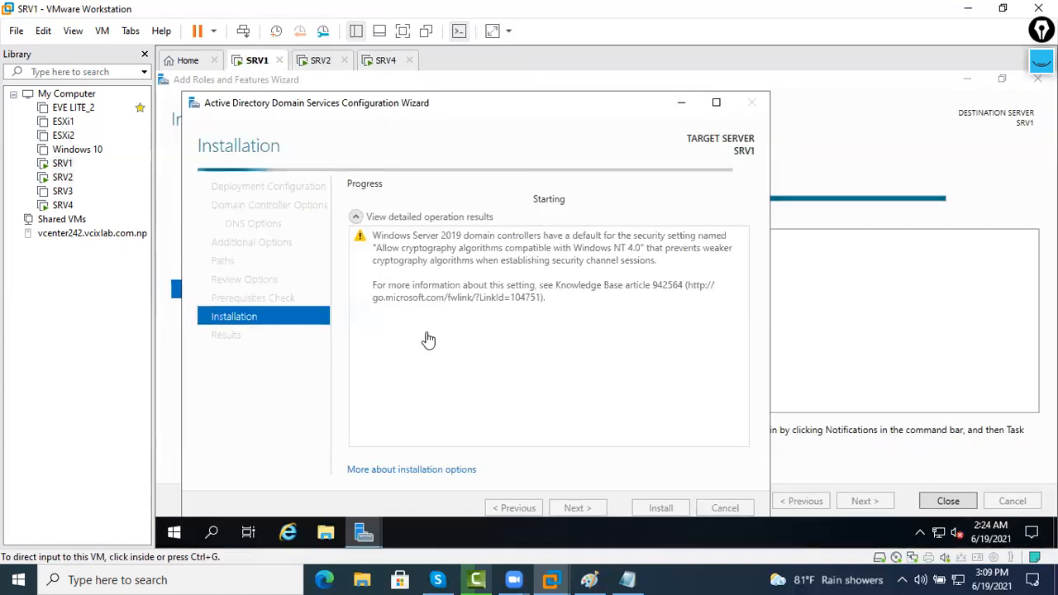
Open a Command Prompt through Run with cmd
{"action": "key", "text": "super+r"}
{"action": "type", "text": "cmd"}
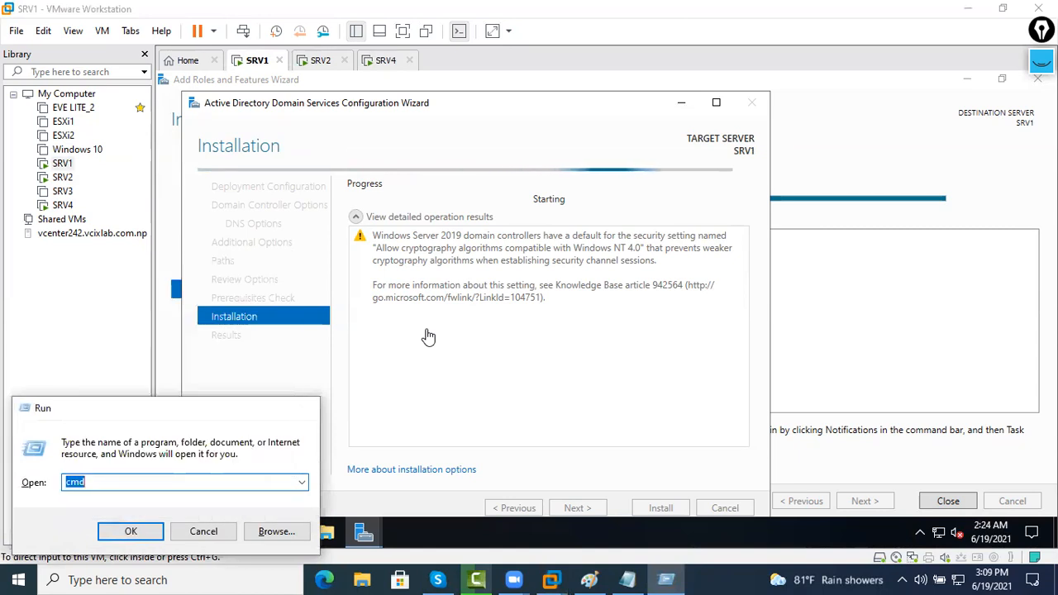
{"action": "key", "text": "Return"}
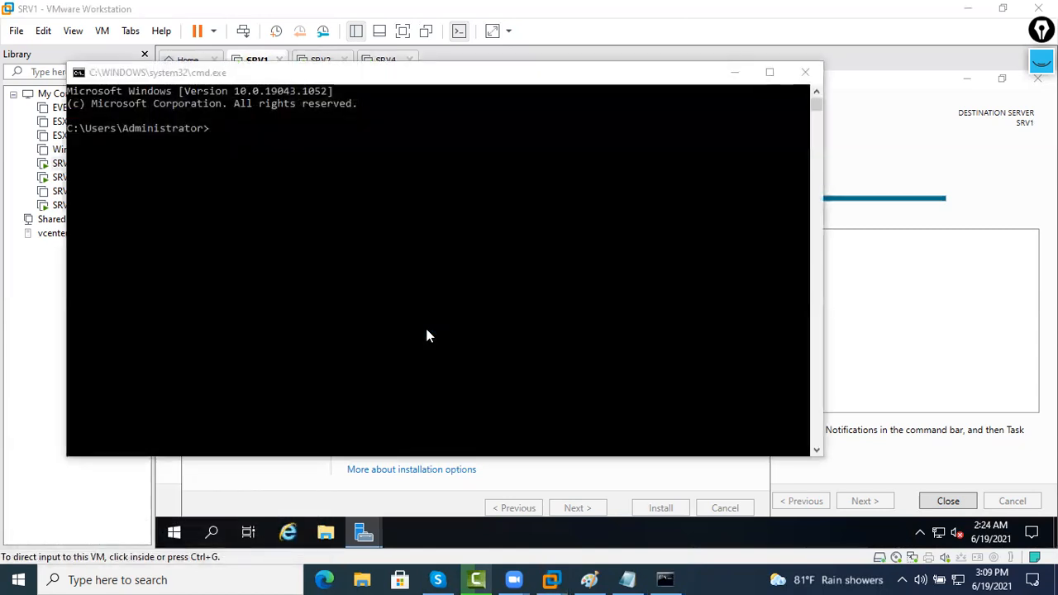
{"action": "left_click", "coordinate": [427, 329]}
Ping delh.com until it times out, then ping jhapa.com for 4 of 4 replies
{"action": "type", "text": "ping 8"}
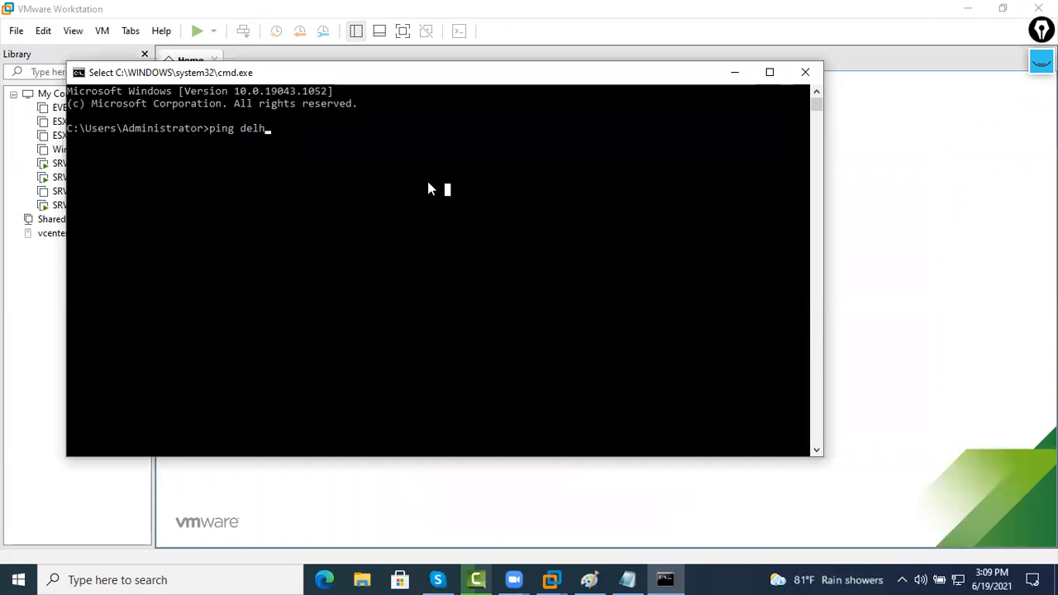
{"action": "type", "text": ".com"}
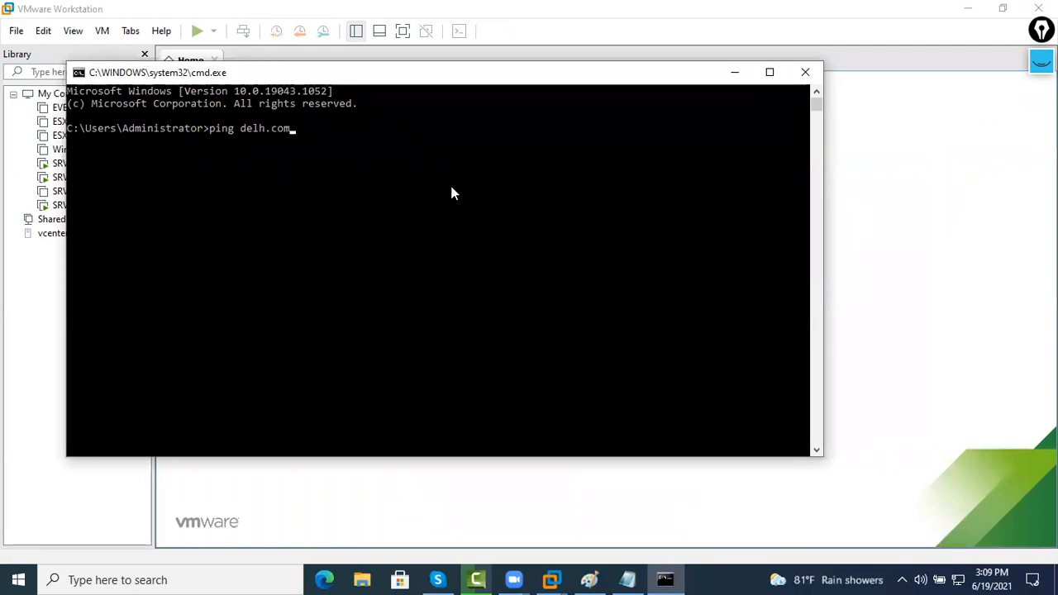
{"action": "key", "text": "Return"}
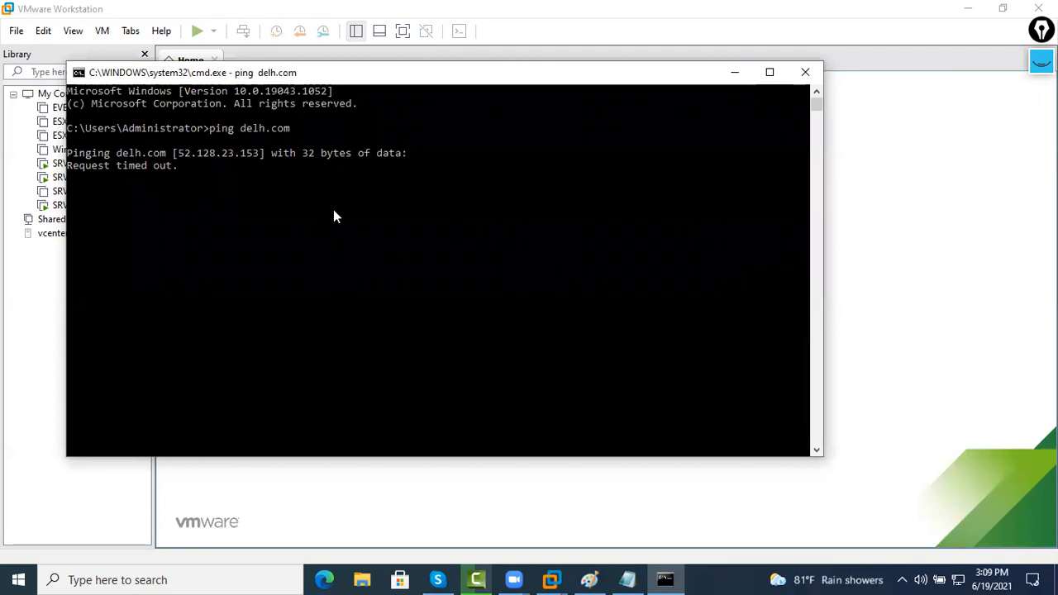
{"action": "key", "text": "ctrl+c"}
{"action": "type", "text": "ping jhapa.com"}
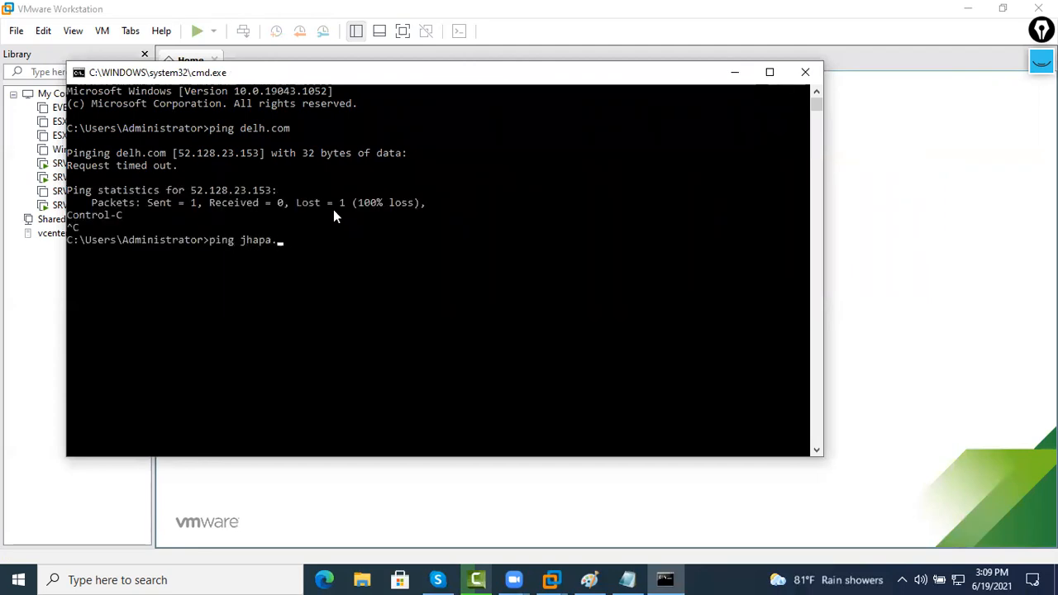
{"action": "key", "text": "Return"}
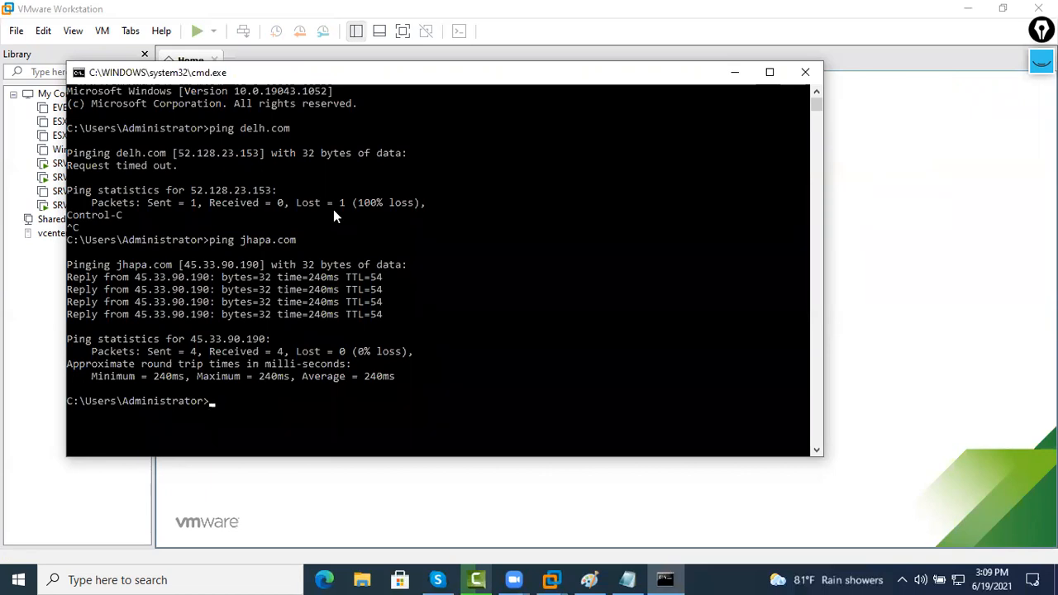
{"action": "left_click", "coordinate": [804, 71]}
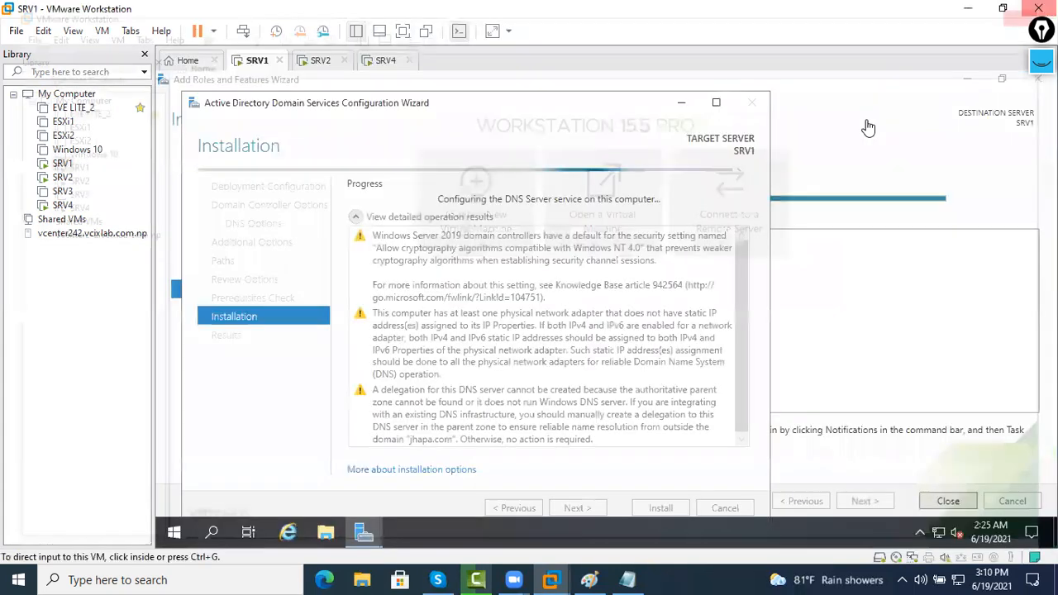
Install SRV2 as the delhi.com domain controller while monitoring SRV1's DNS setup progress
{"action": "left_click", "coordinate": [322, 62]}
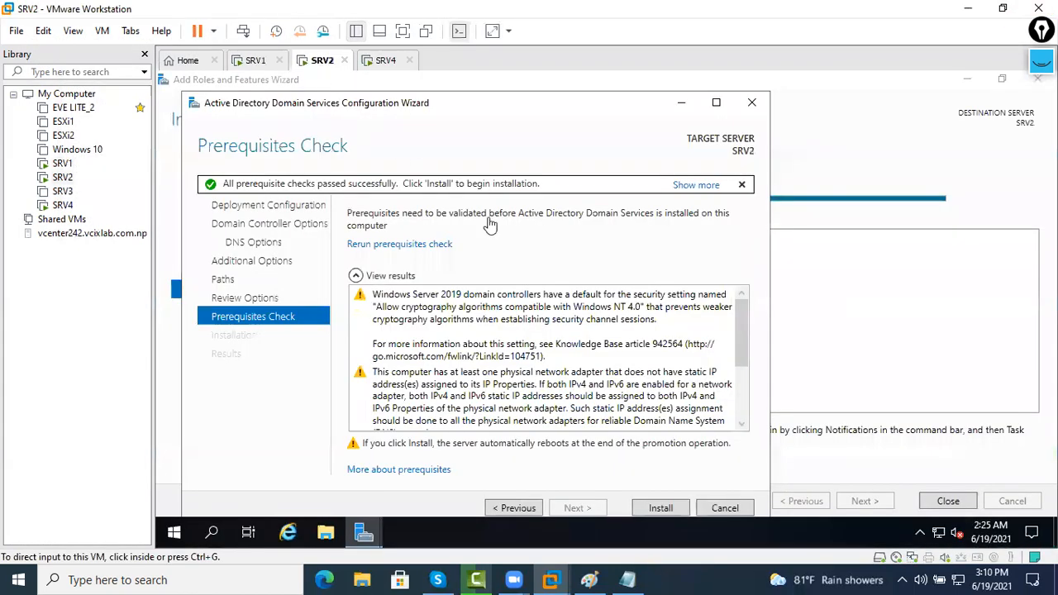
{"action": "left_click", "coordinate": [661, 507]}
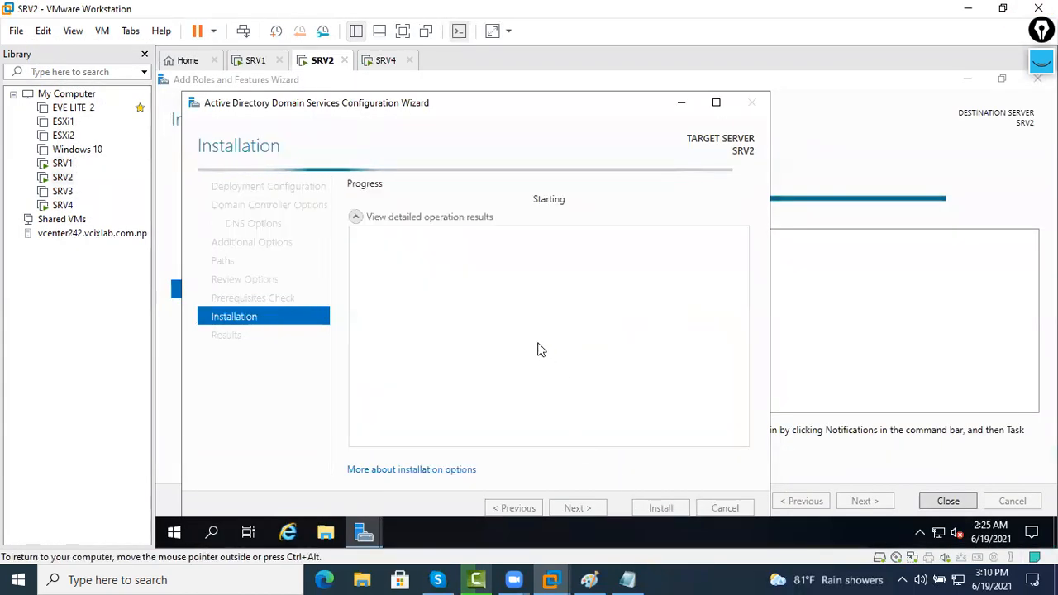
{"action": "left_click", "coordinate": [266, 62]}
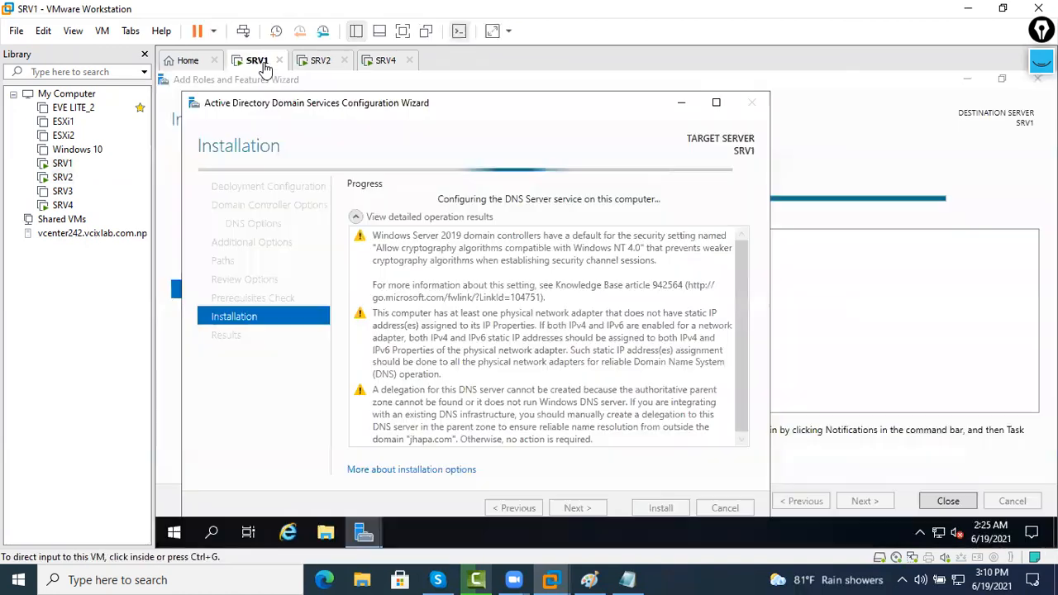
{"action": "left_click", "coordinate": [322, 62]}
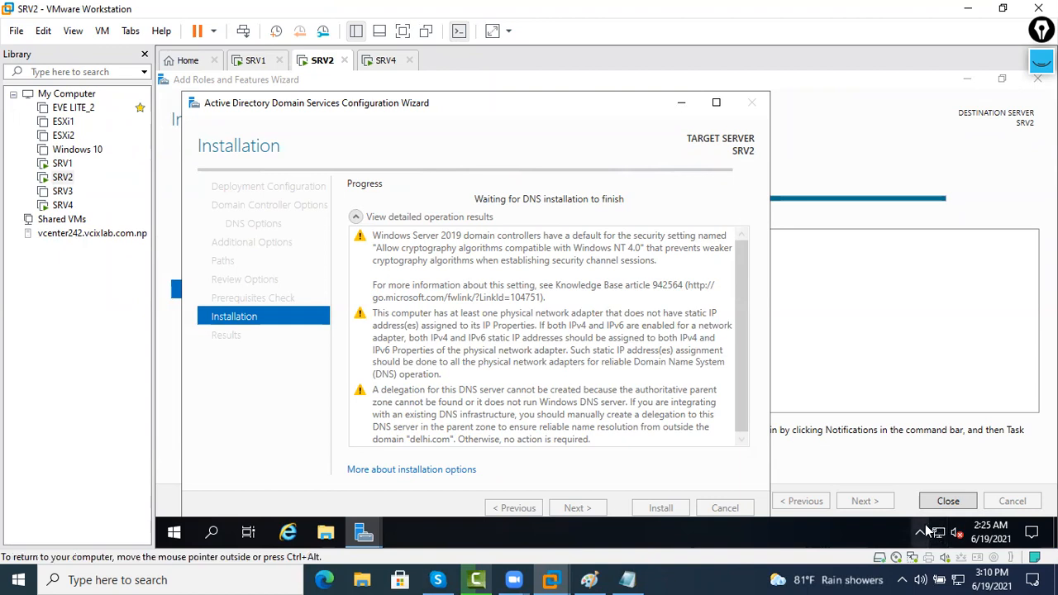
{"action": "left_click", "coordinate": [257, 63]}
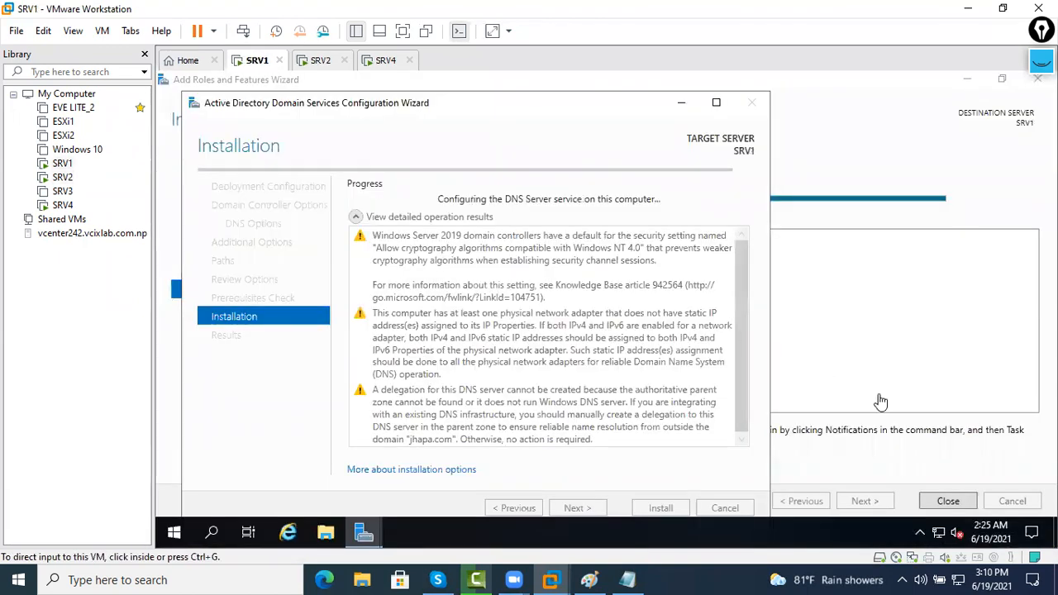
{"action": "right_click", "coordinate": [938, 533]}
Open SRV1's Ethernet0 adapter properties from Network & Internet settings
{"action": "left_click", "coordinate": [927, 517]}
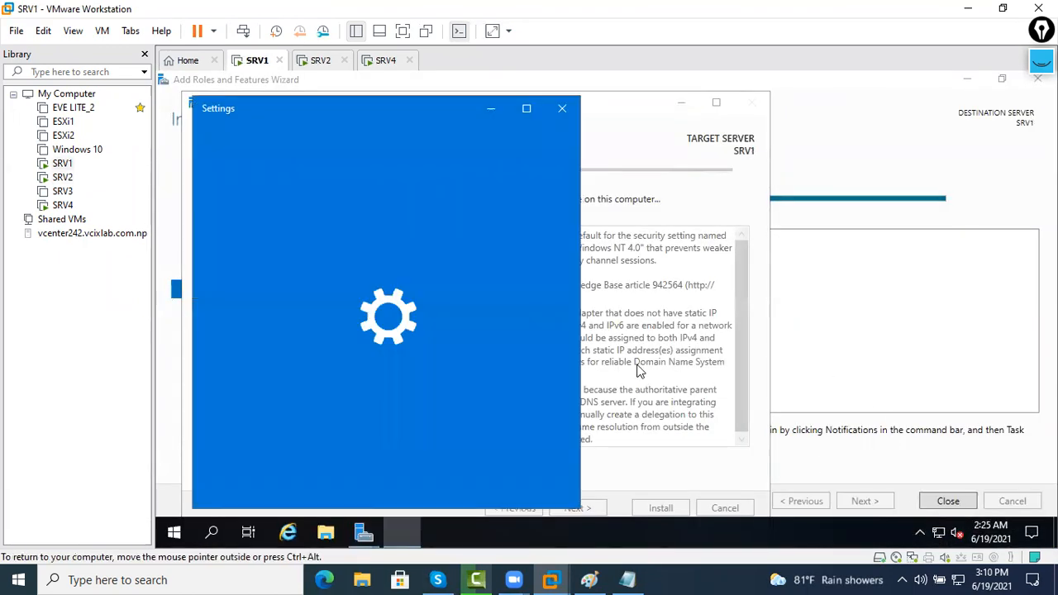
{"action": "left_click", "coordinate": [524, 109]}
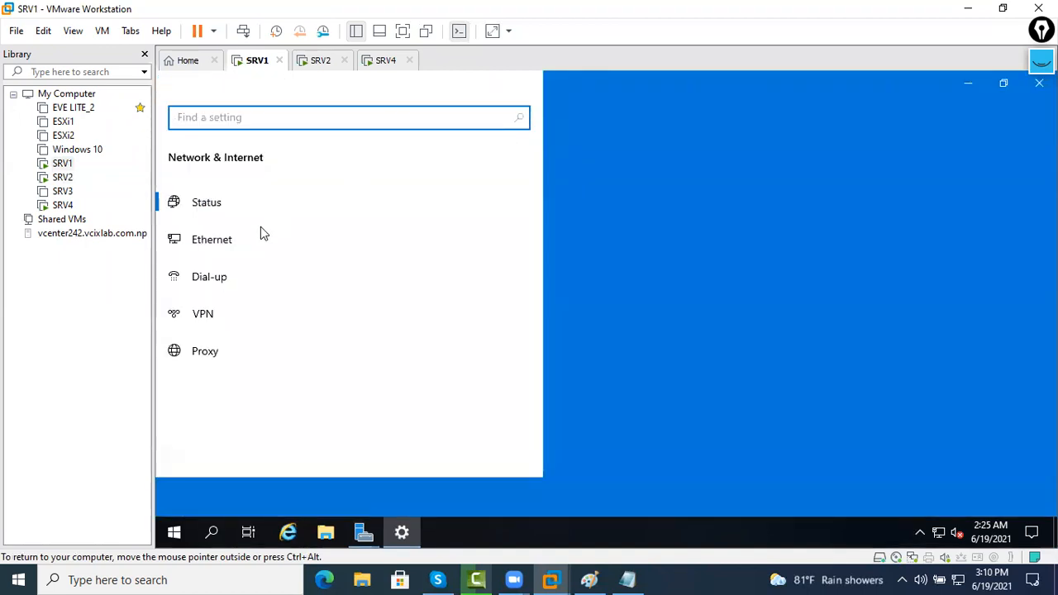
{"action": "left_click", "coordinate": [311, 282]}
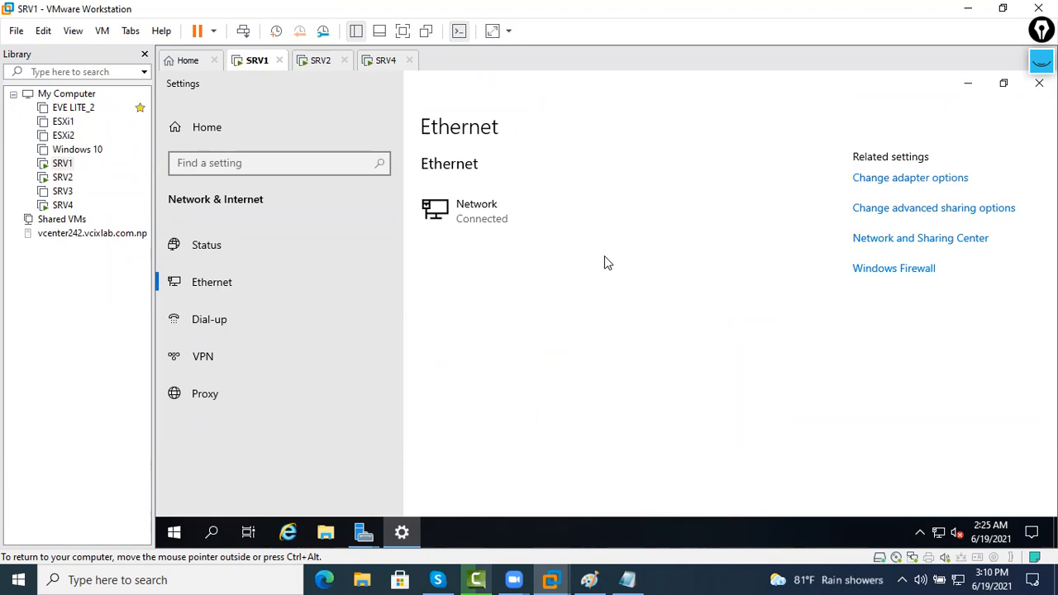
{"action": "left_click", "coordinate": [396, 169]}
{"action": "right_click", "coordinate": [415, 182]}
{"action": "left_click", "coordinate": [455, 332]}
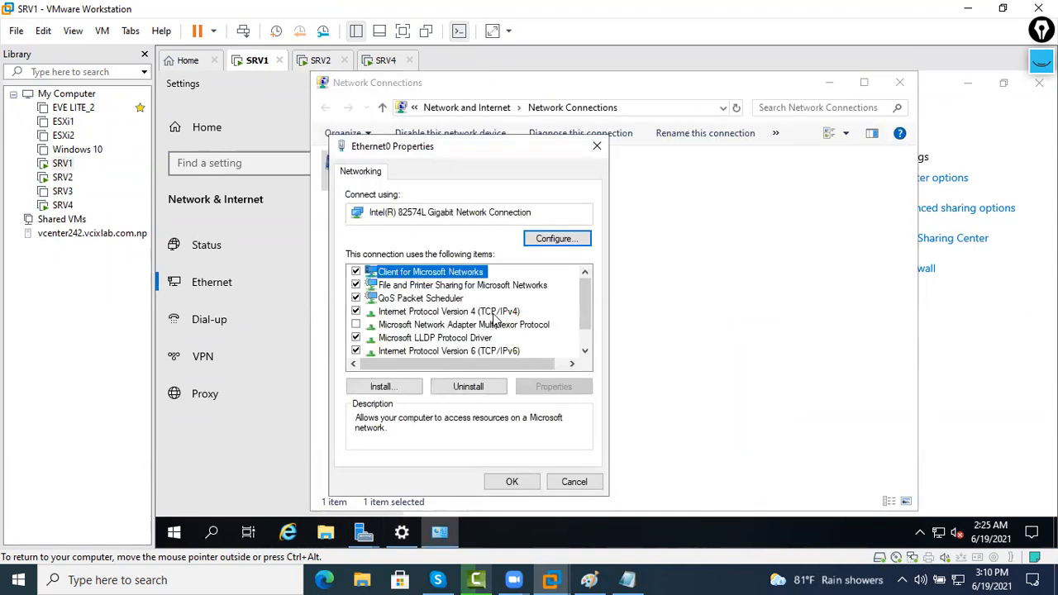
Set SRV1's IPv4 to 192.168.30.50, mask 255.255.255.0, DNS 127.0.0.1, and apply
{"action": "double_click", "coordinate": [493, 312]}
{"action": "left_click", "coordinate": [460, 281]}
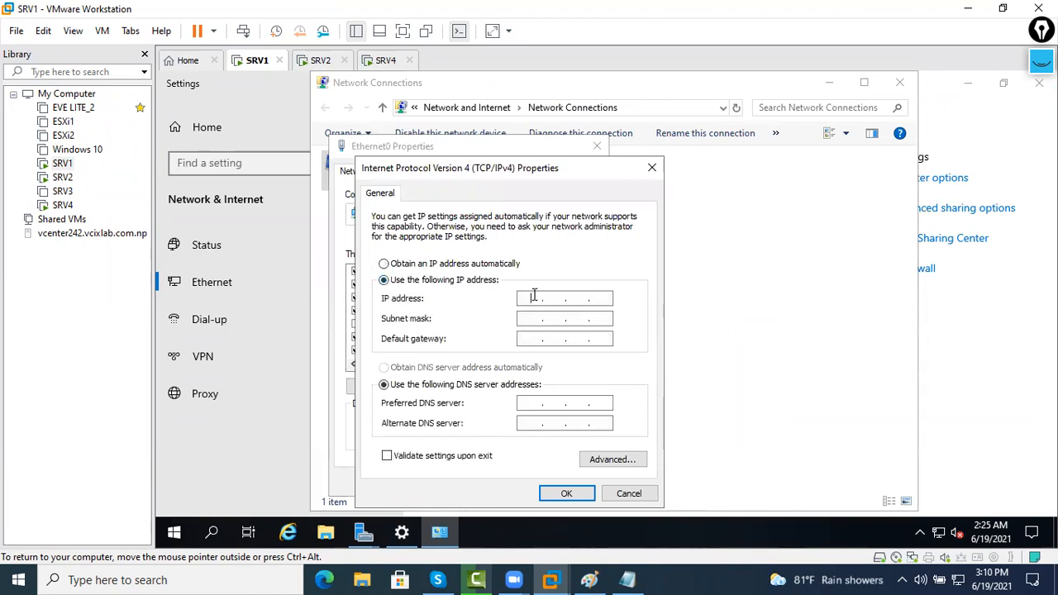
{"action": "type", "text": "192 . 168 . 30 ."}
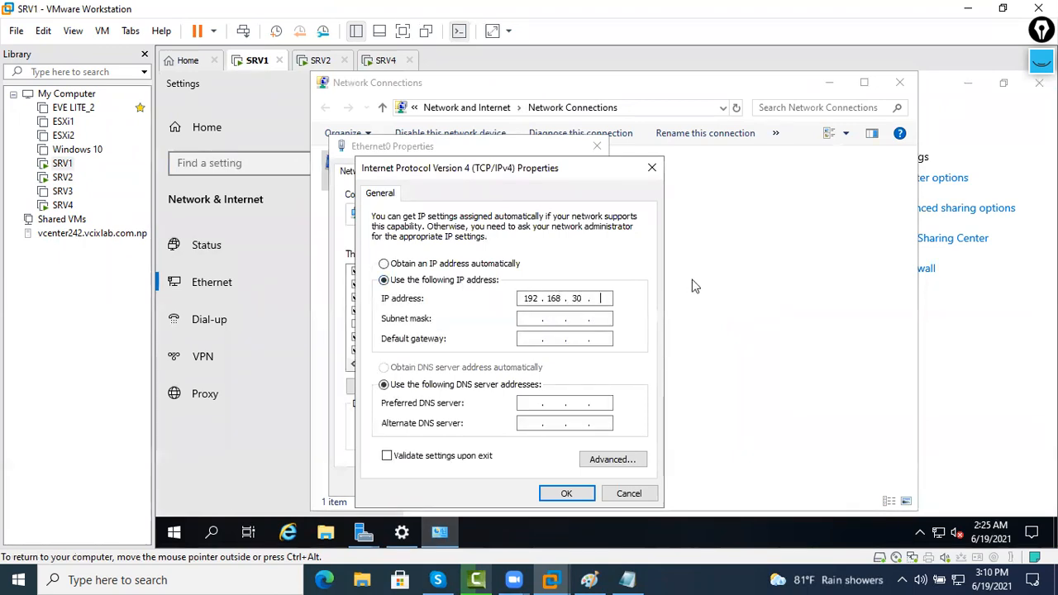
{"action": "key", "text": "Tab"}
{"action": "key", "text": "Tab"}
{"action": "key", "text": "Tab"}
{"action": "key", "text": "Tab"}
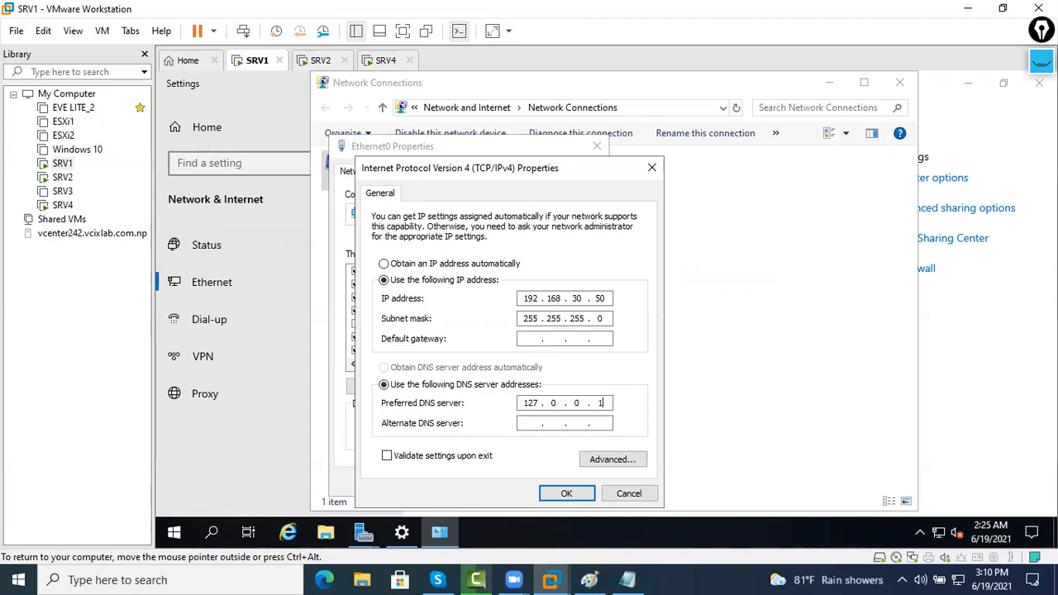
{"action": "left_click", "coordinate": [576, 500]}
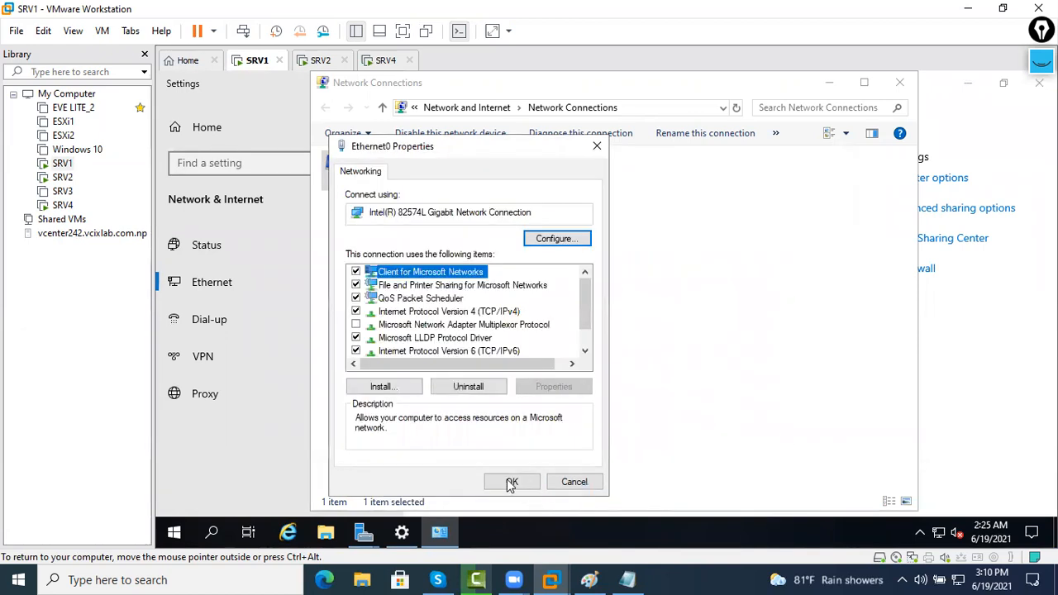
{"action": "left_click", "coordinate": [509, 477]}
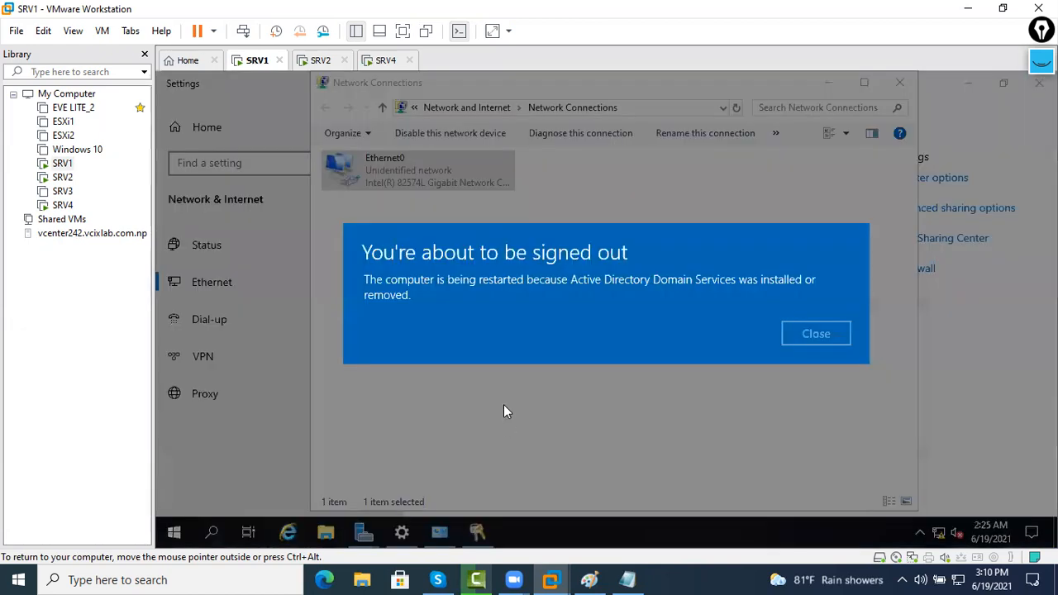
{"action": "left_click", "coordinate": [322, 61]}
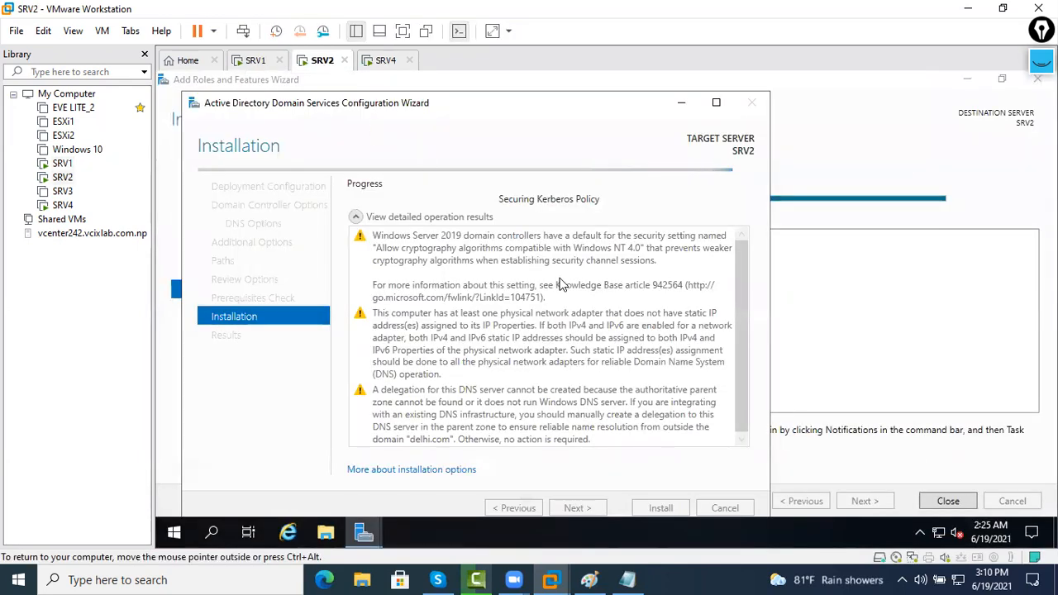
Open SRV2's Ethernet0 adapter properties from Network & Internet settings
{"action": "right_click", "coordinate": [937, 533]}
{"action": "left_click", "coordinate": [926, 514]}
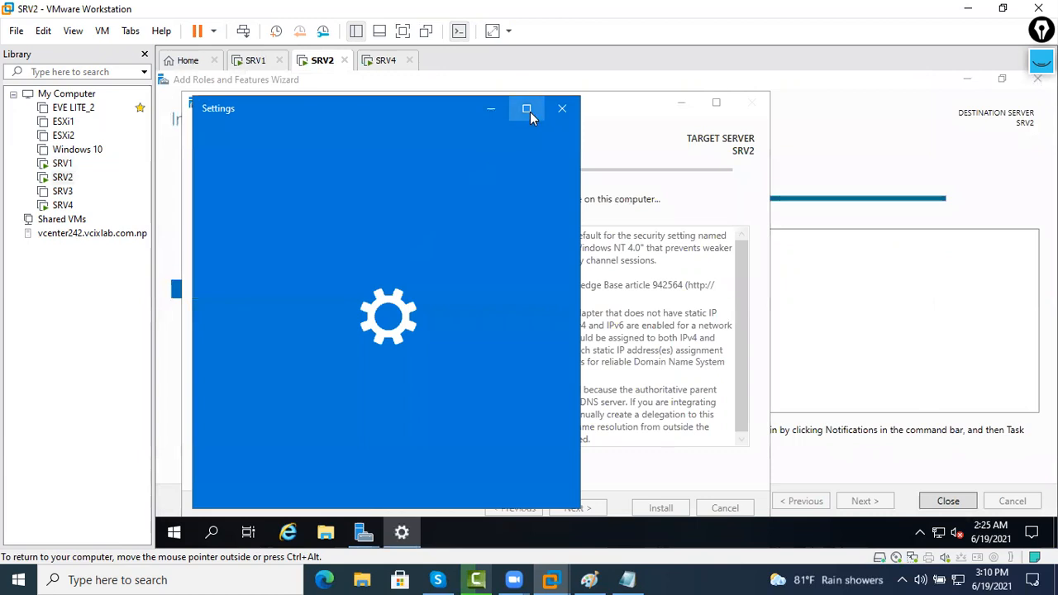
{"action": "left_click", "coordinate": [529, 111]}
{"action": "left_click", "coordinate": [212, 282]}
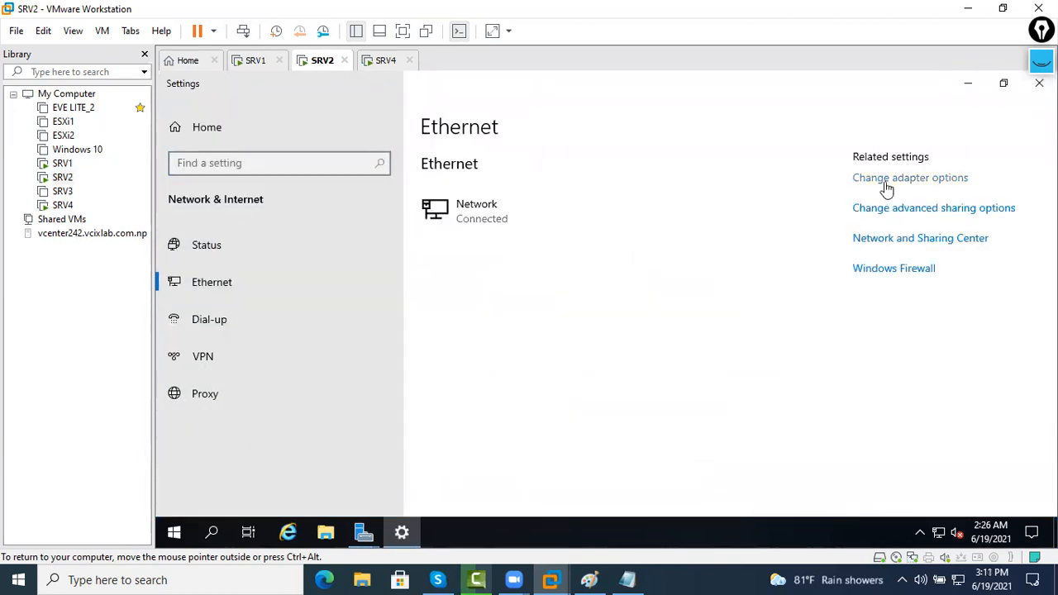
{"action": "left_click", "coordinate": [885, 181]}
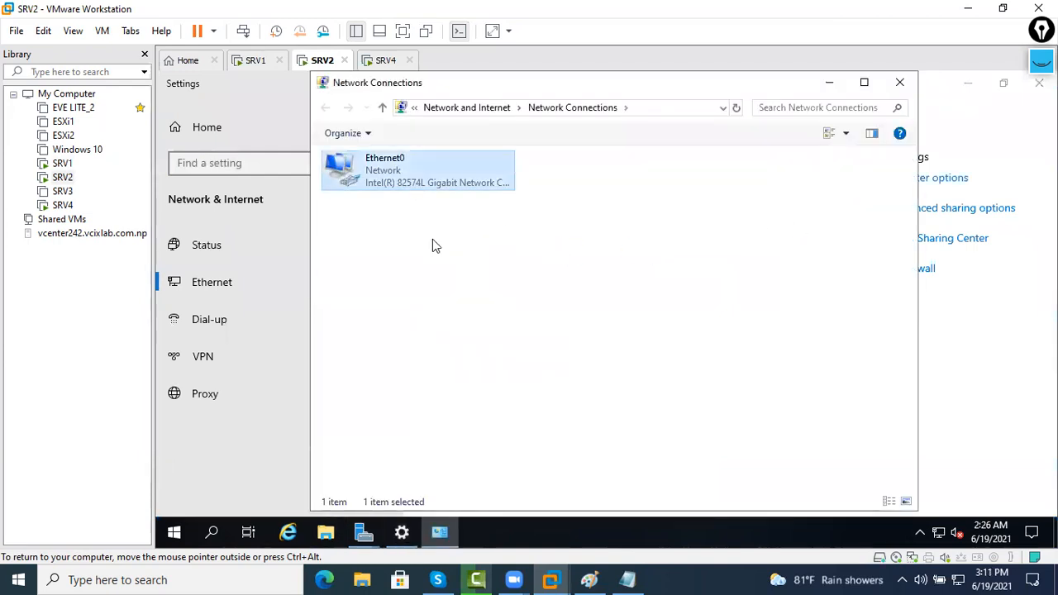
{"action": "right_click", "coordinate": [417, 184]}
{"action": "left_click", "coordinate": [474, 331]}
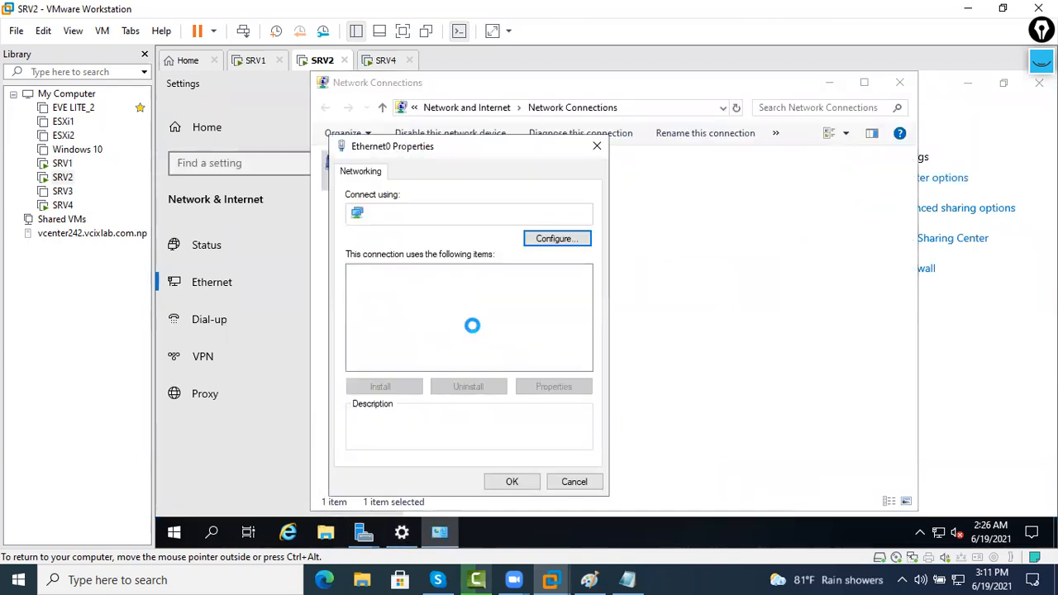
Set SRV2's IPv4 to 10.1.1.1, mask 255.0.0.0, DNS 127.0.0.1, and apply
{"action": "double_click", "coordinate": [448, 310]}
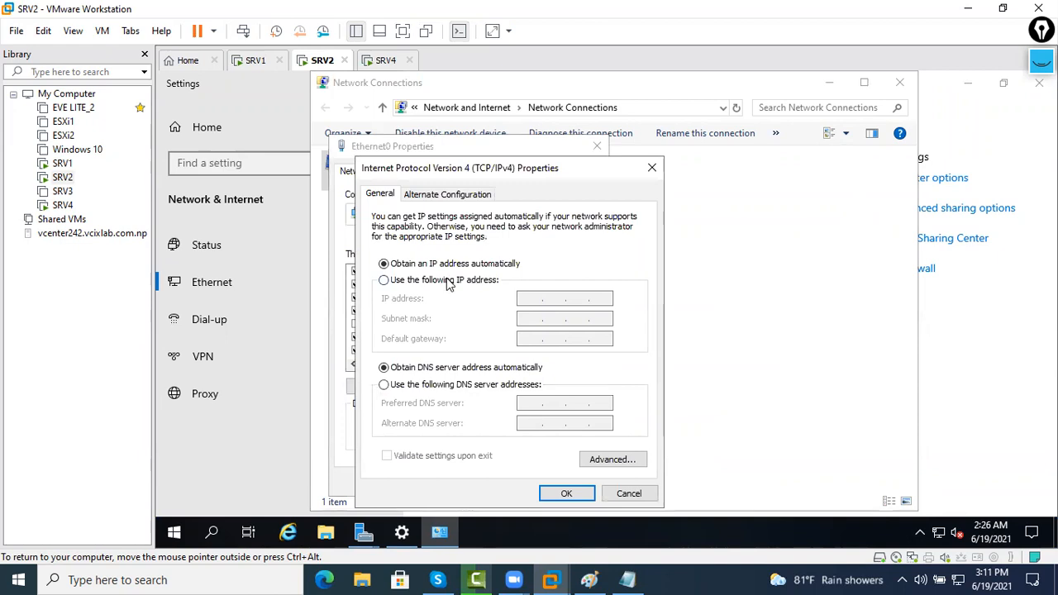
{"action": "left_click", "coordinate": [451, 280]}
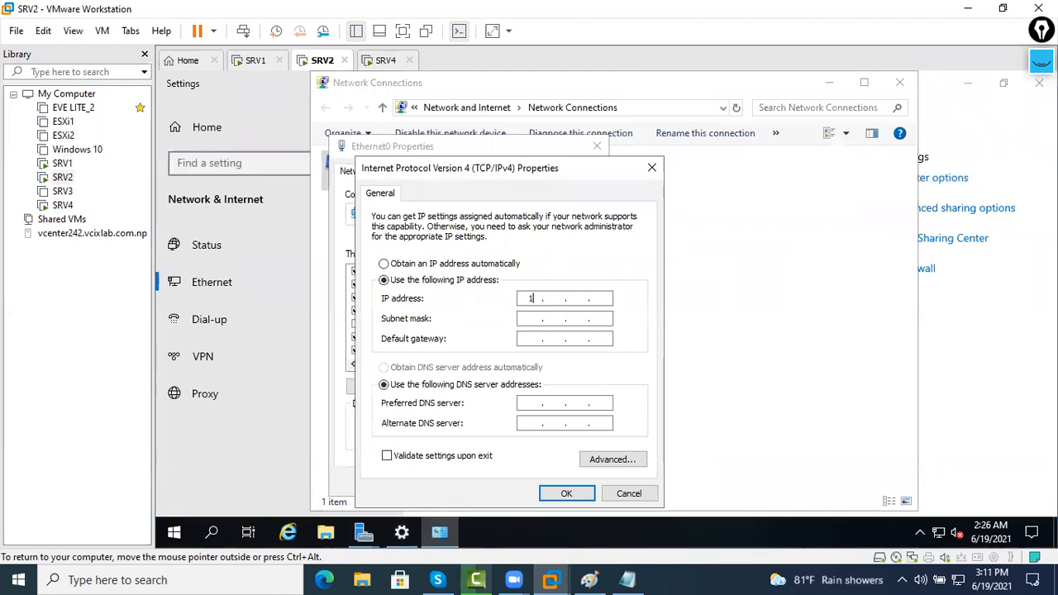
{"action": "type", "text": "10.1.1.1"}
{"action": "key", "text": "Tab"}
{"action": "key", "text": "Tab"}
{"action": "key", "text": "Tab"}
{"action": "key", "text": "Tab"}
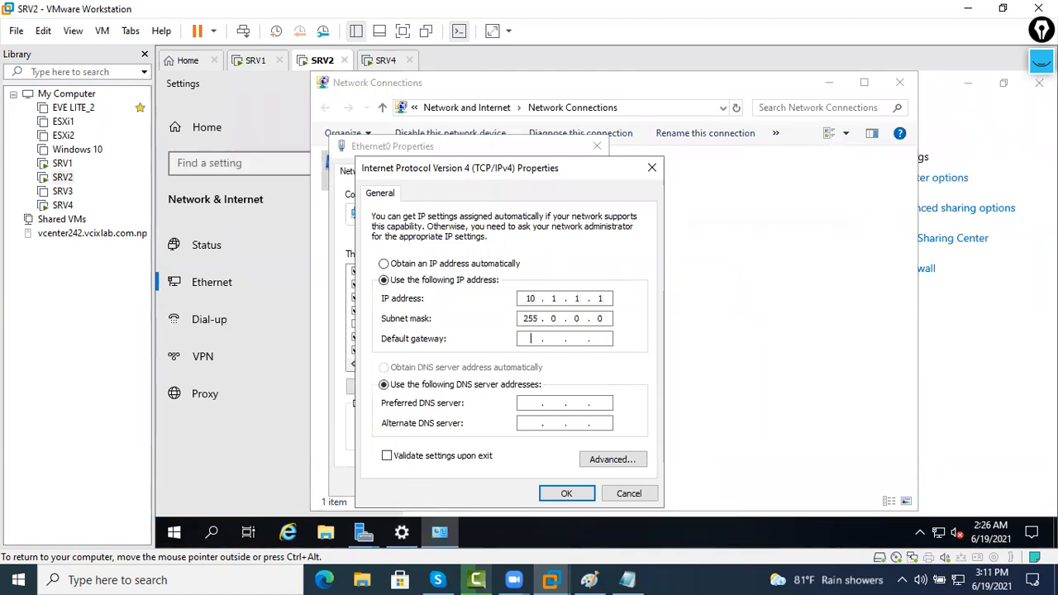
{"action": "type", "text": "127.0.0."}
{"action": "left_click", "coordinate": [566, 493]}
{"action": "left_click", "coordinate": [521, 480]}
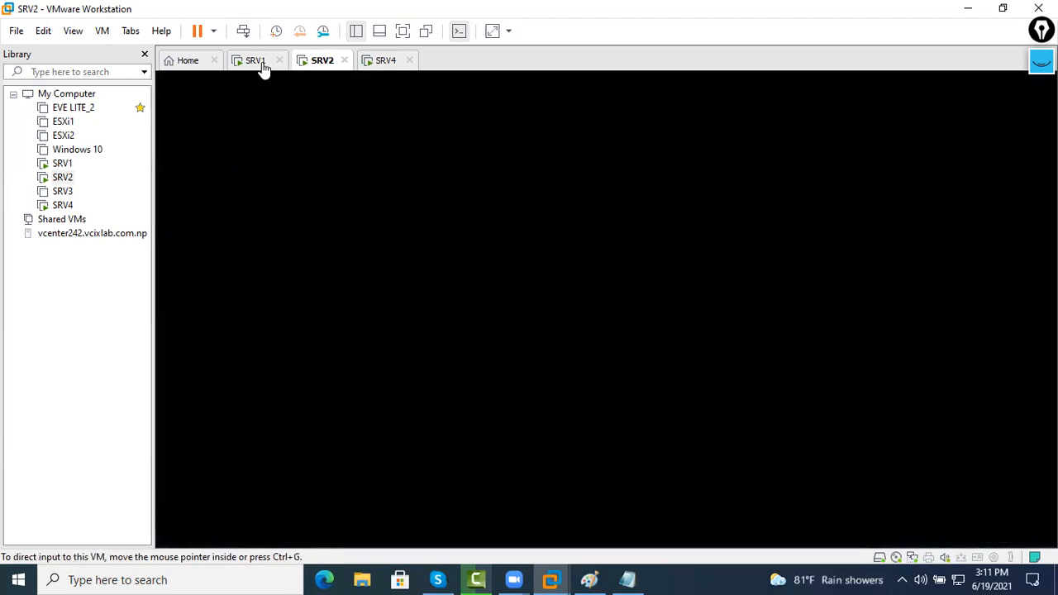
{"action": "left_click", "coordinate": [257, 63]}
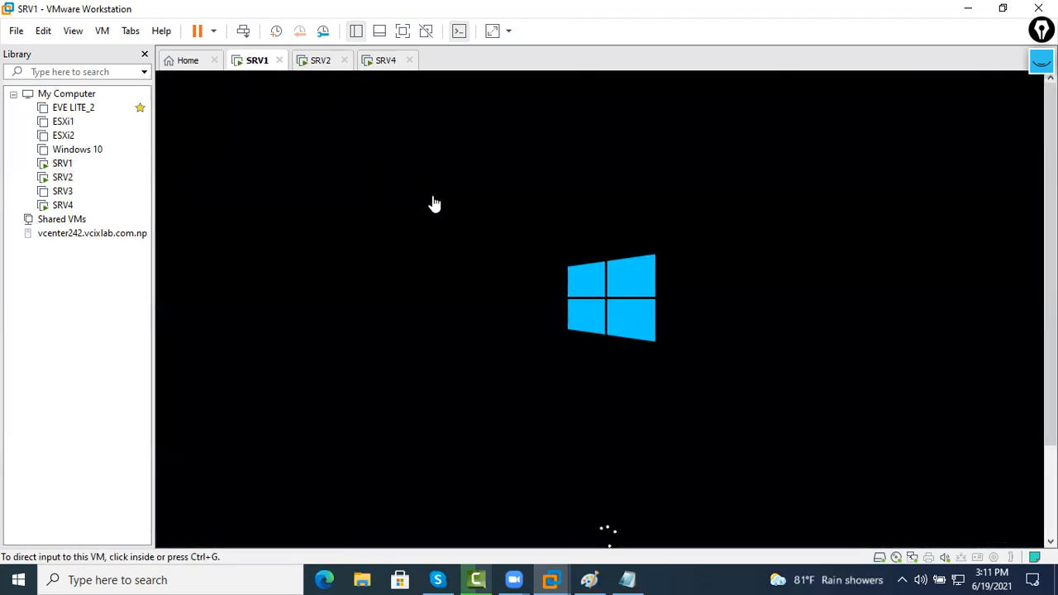
Choose Windows Server 2019 Datacenter (Desktop Experience) on SRV4 and accept the license terms
{"action": "left_click", "coordinate": [333, 66]}
{"action": "left_click", "coordinate": [266, 68]}
{"action": "left_click", "coordinate": [314, 67]}
{"action": "left_click", "coordinate": [375, 66]}
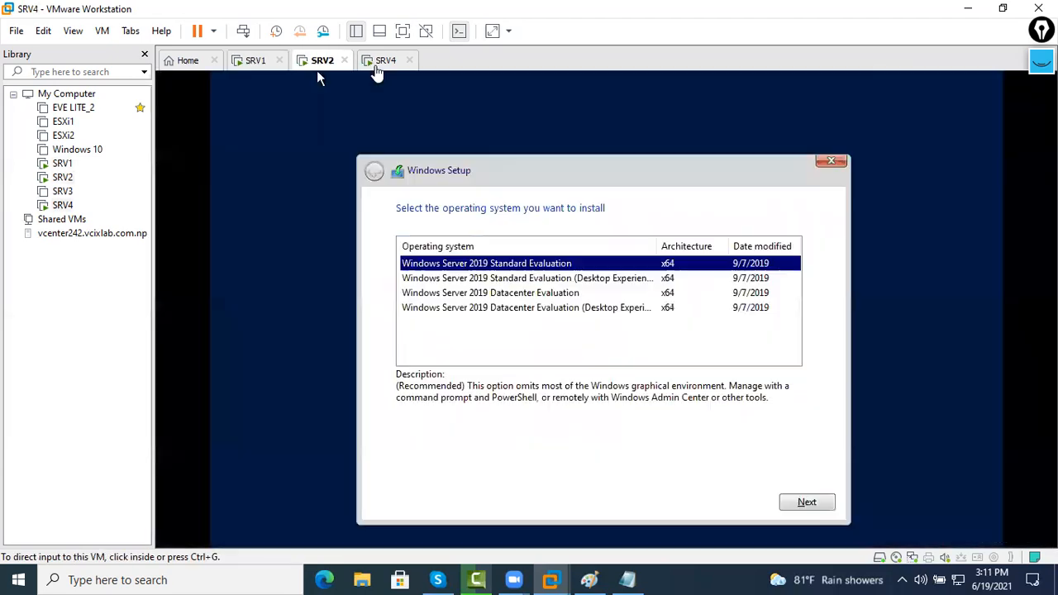
{"action": "left_click", "coordinate": [631, 294]}
{"action": "left_click", "coordinate": [631, 307]}
{"action": "left_click", "coordinate": [805, 502]}
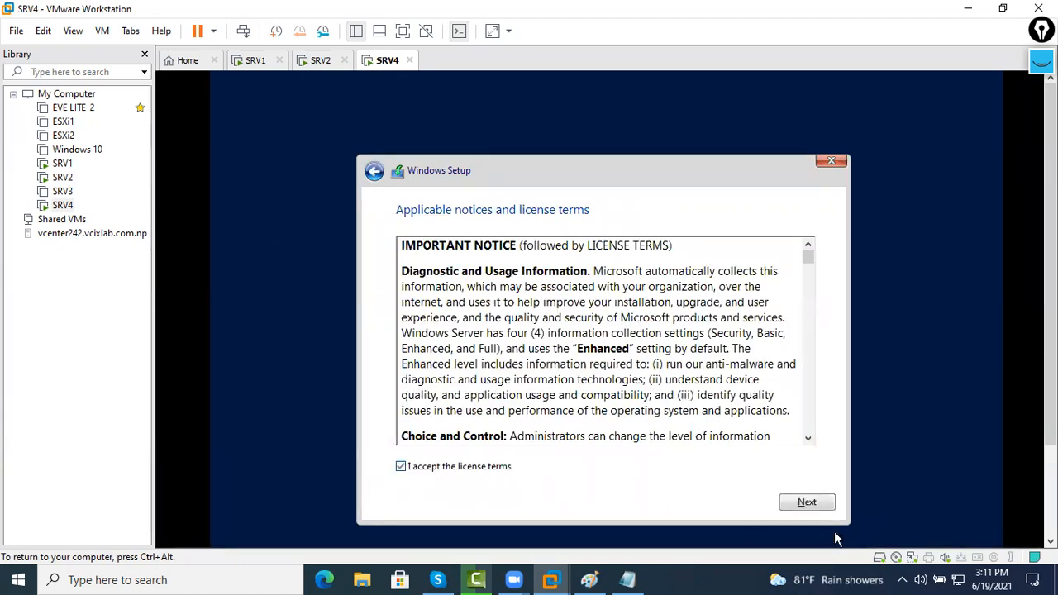
{"action": "left_click", "coordinate": [807, 502]}
Pick a custom install, create a new partition, and begin installing Windows on SRV4
{"action": "left_click", "coordinate": [626, 358]}
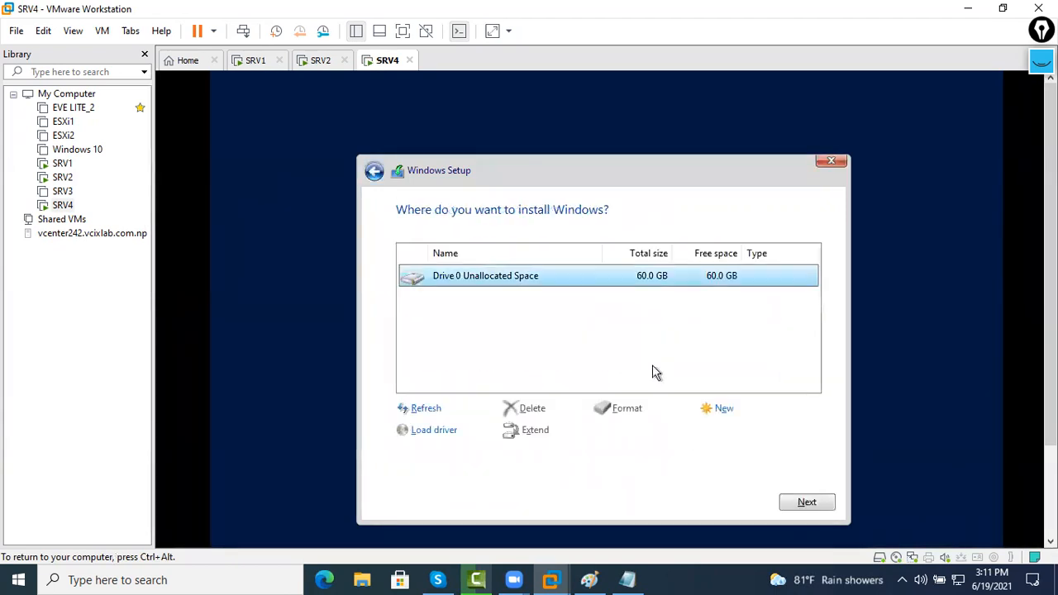
{"action": "left_click", "coordinate": [724, 409]}
{"action": "left_click", "coordinate": [746, 435]}
{"action": "left_click", "coordinate": [738, 433]}
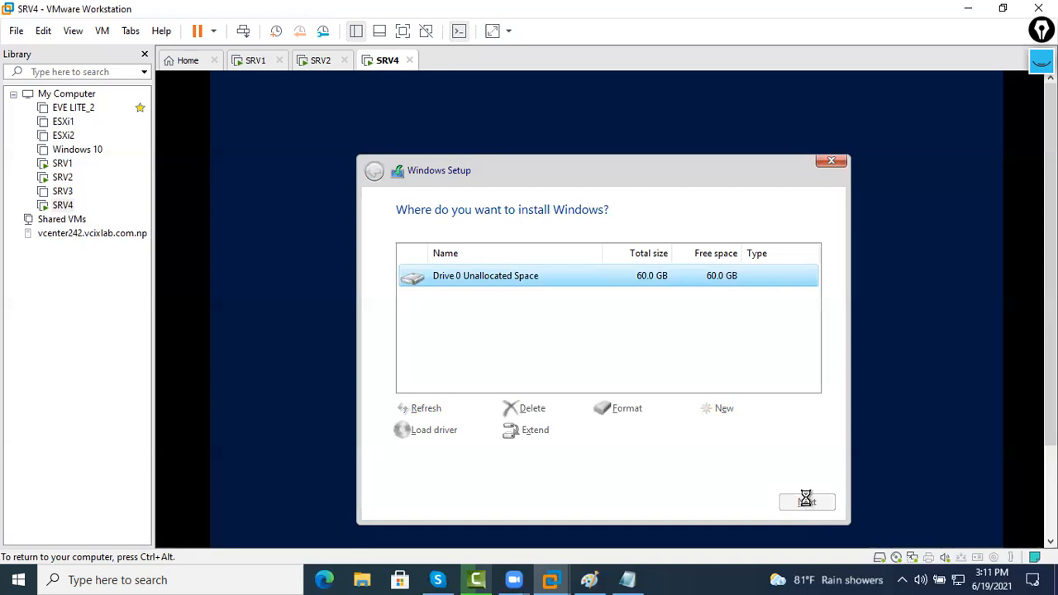
{"action": "left_click", "coordinate": [326, 69]}
{"action": "left_click", "coordinate": [264, 71]}
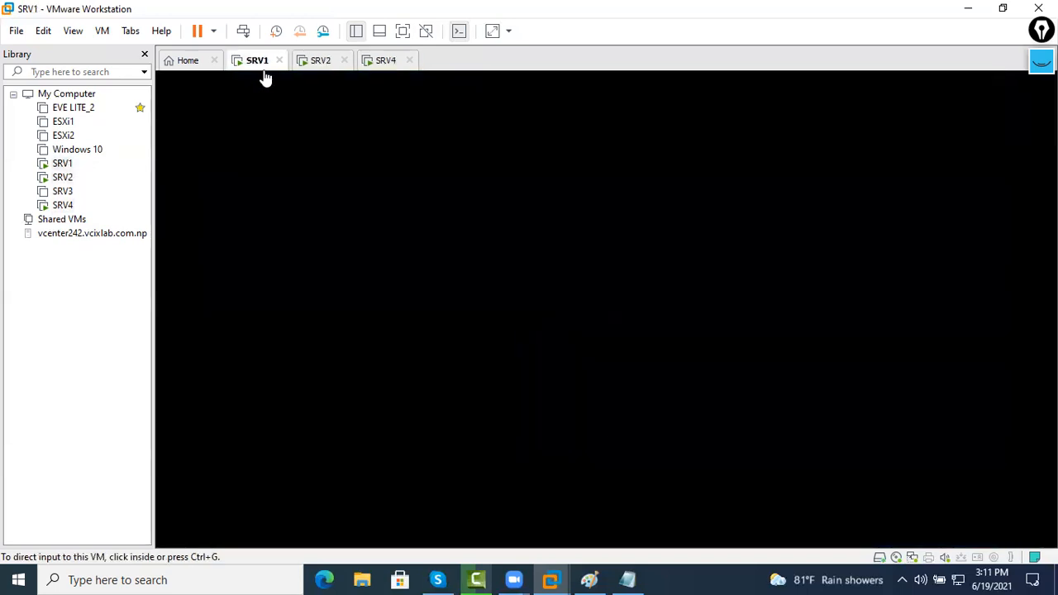
{"action": "left_click", "coordinate": [319, 74]}
{"action": "left_click", "coordinate": [390, 74]}
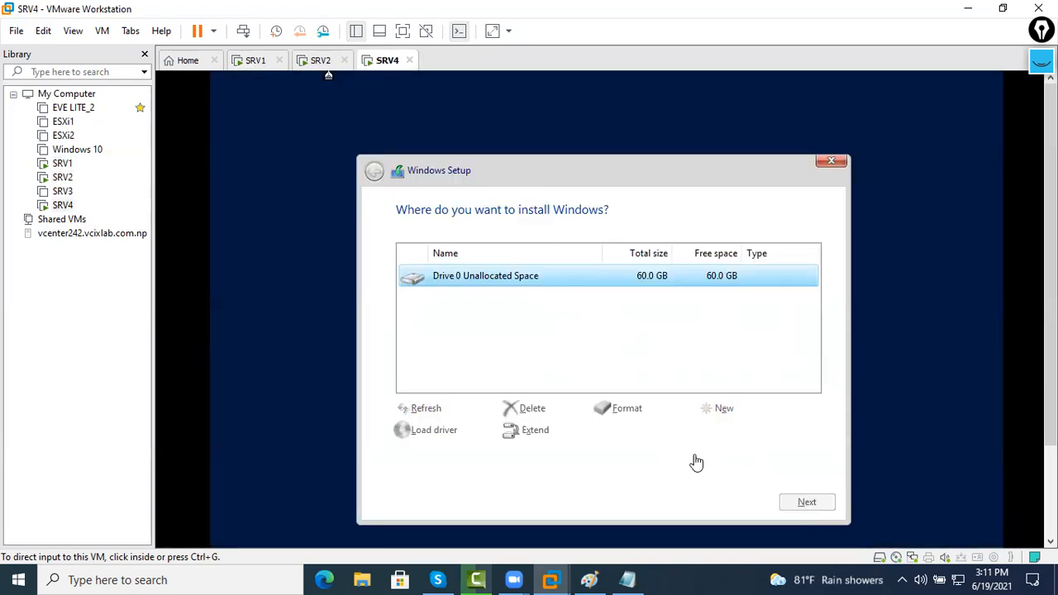
{"action": "left_click", "coordinate": [806, 502]}
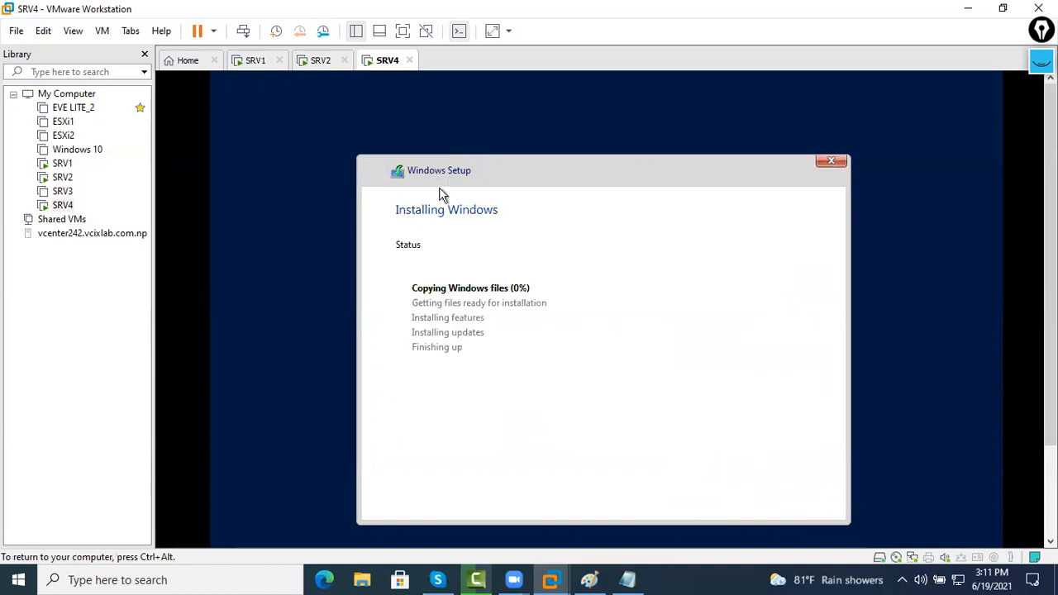
Check SRV2 and SRV1, then bring up the domain trust diagram in Paint
{"action": "left_click", "coordinate": [319, 63]}
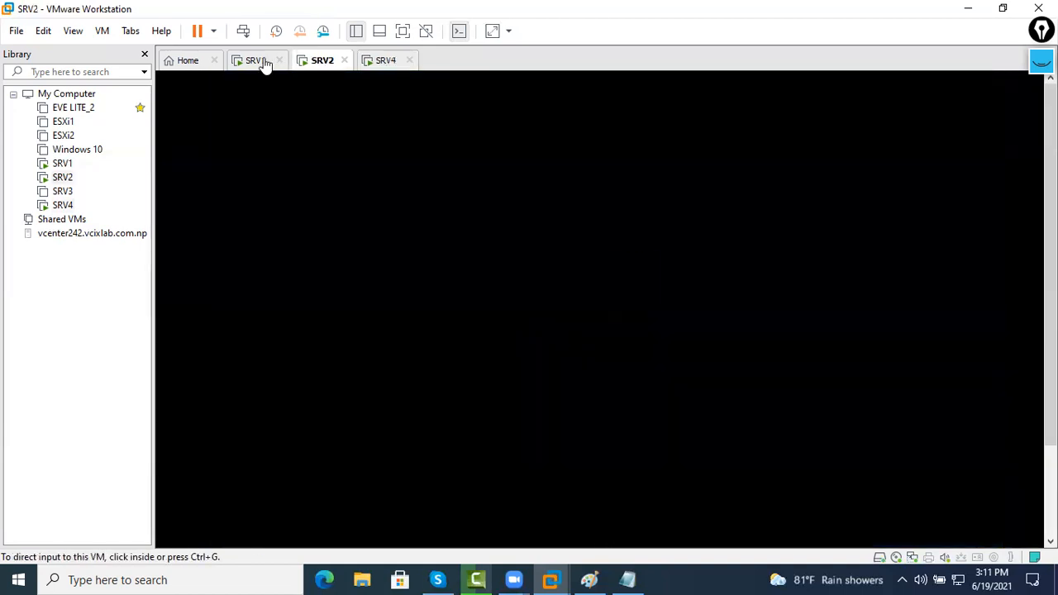
{"action": "left_click", "coordinate": [266, 63]}
{"action": "left_click", "coordinate": [588, 579]}
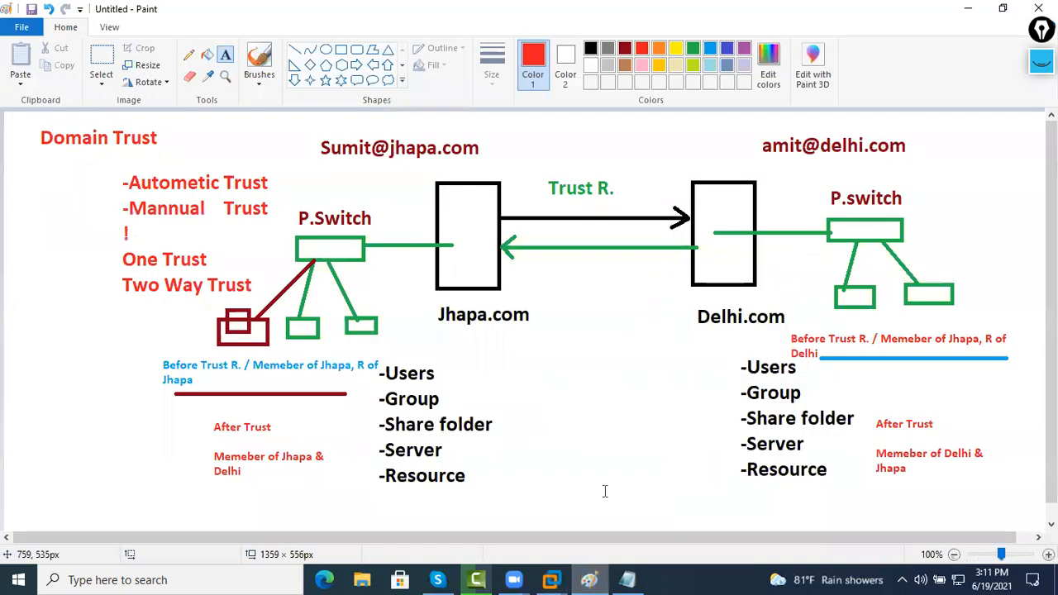
Place an 'M.T' text label below the trust arrows, enlarge its text box and select the text
{"action": "left_click", "coordinate": [557, 277]}
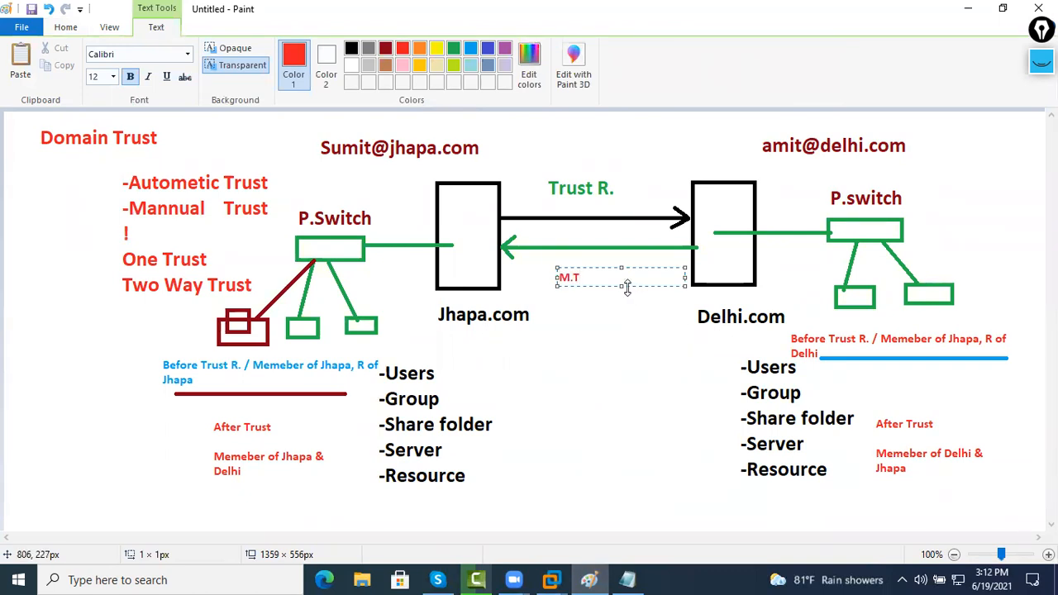
{"action": "left_click_drag", "start_coordinate": [626, 286], "coordinate": [627, 308]}
{"action": "left_click_drag", "start_coordinate": [583, 278], "coordinate": [527, 273]}
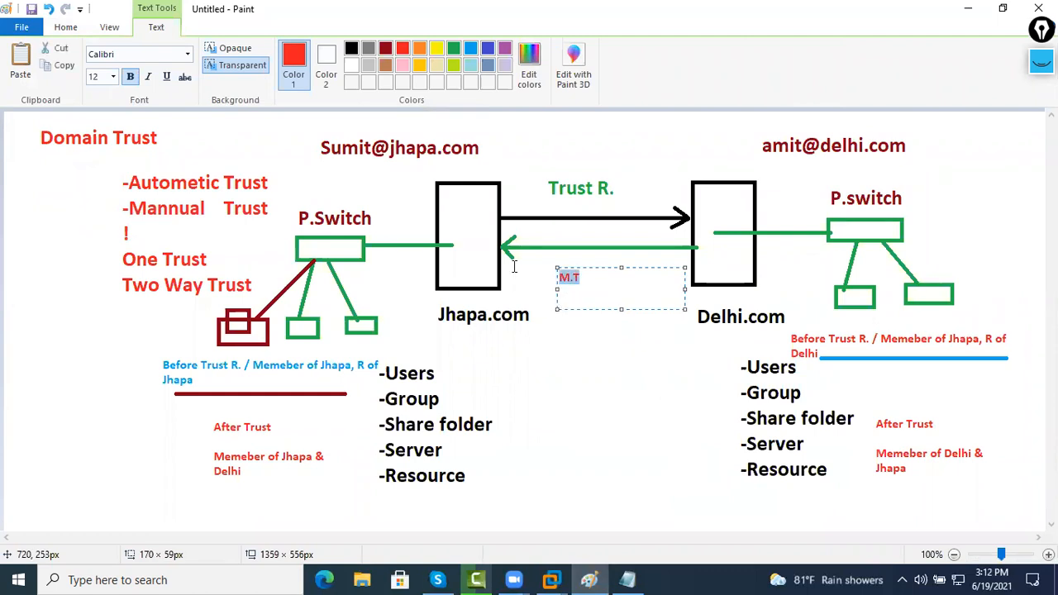
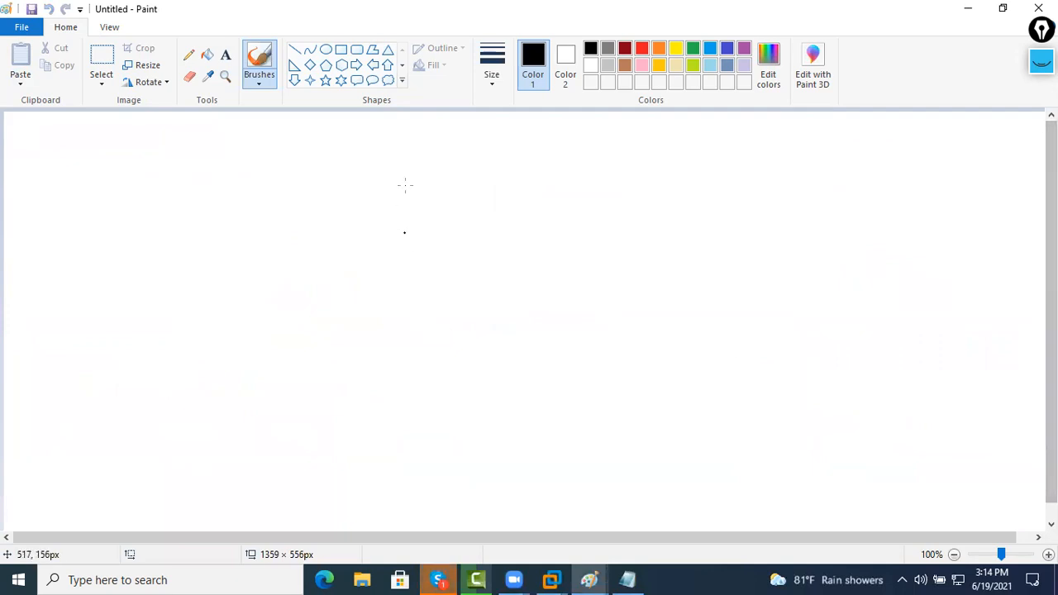
Draw two red rectangle outlines side by side on the canvas
{"action": "left_click", "coordinate": [340, 50]}
{"action": "left_click_drag", "start_coordinate": [106, 191], "coordinate": [154, 281]}
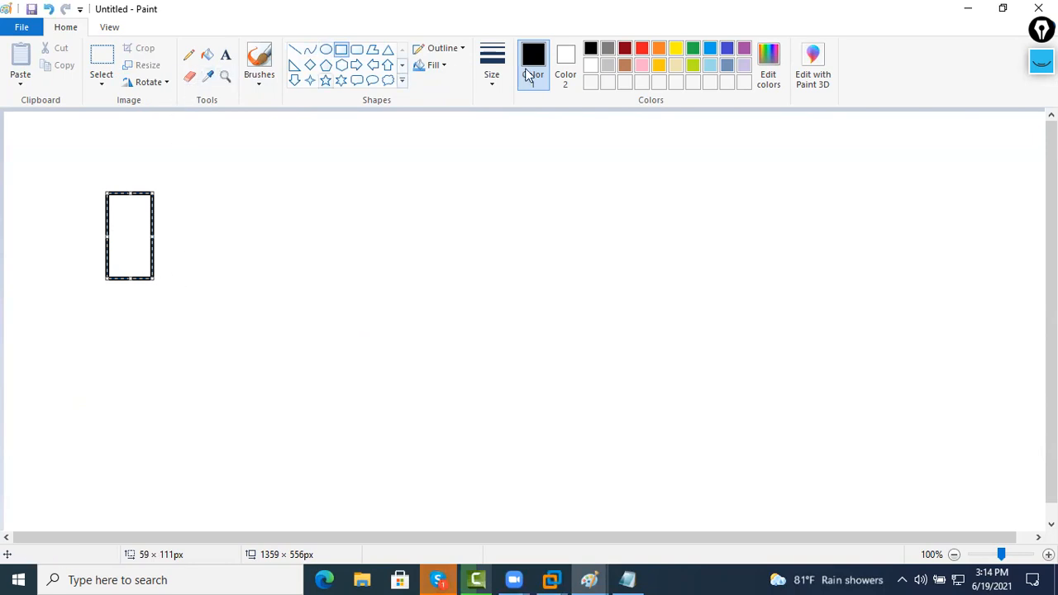
{"action": "left_click", "coordinate": [639, 49]}
{"action": "left_click", "coordinate": [200, 147]}
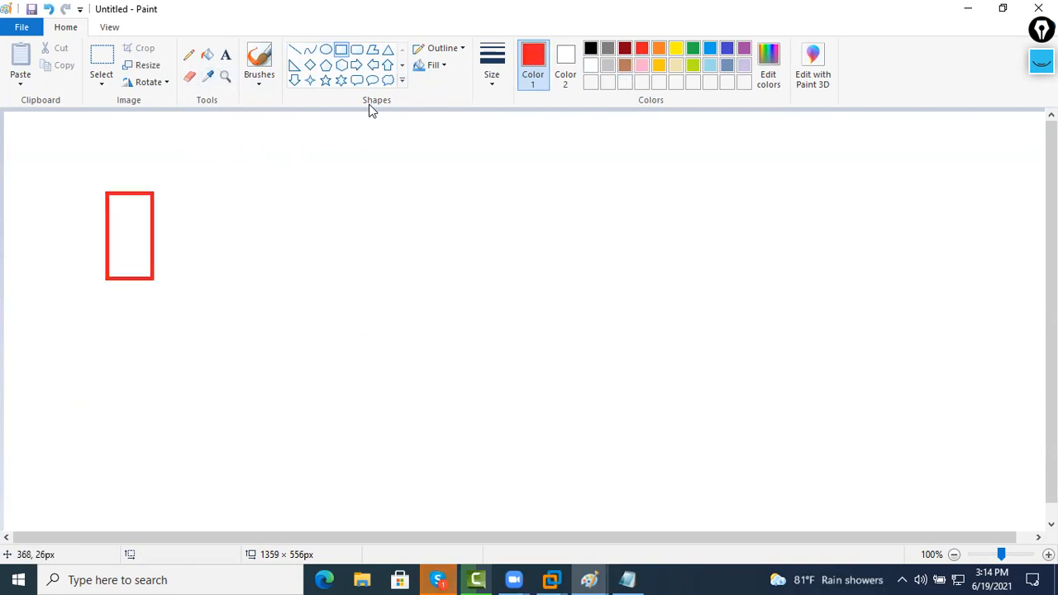
{"action": "left_click_drag", "start_coordinate": [438, 180], "coordinate": [514, 291]}
Label the rectangles 'Jhapa.com' and 'Delhi.com' in red text above them
{"action": "left_click", "coordinate": [225, 55]}
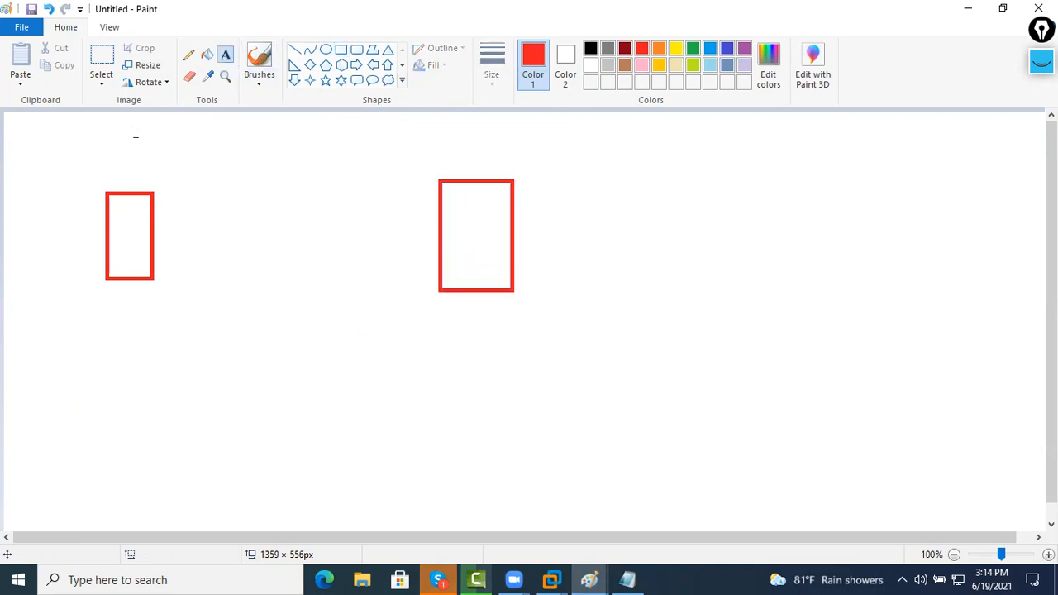
{"action": "left_click", "coordinate": [107, 157]}
{"action": "type", "text": "Jhapa.com"}
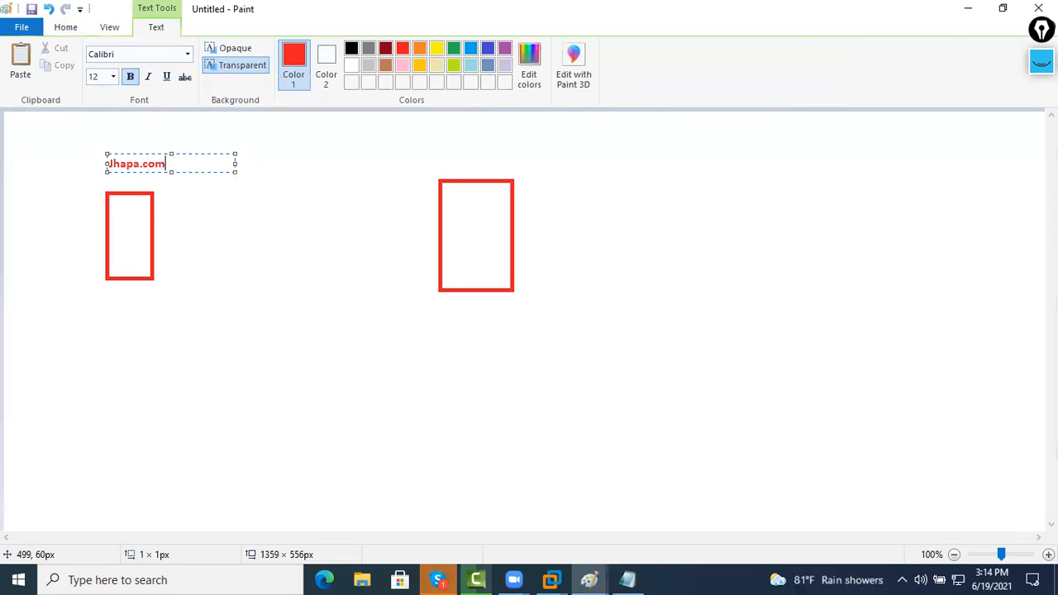
{"action": "left_click", "coordinate": [434, 160]}
{"action": "left_click", "coordinate": [434, 154]}
{"action": "type", "text": "Delhi.com"}
{"action": "left_click", "coordinate": [609, 262]}
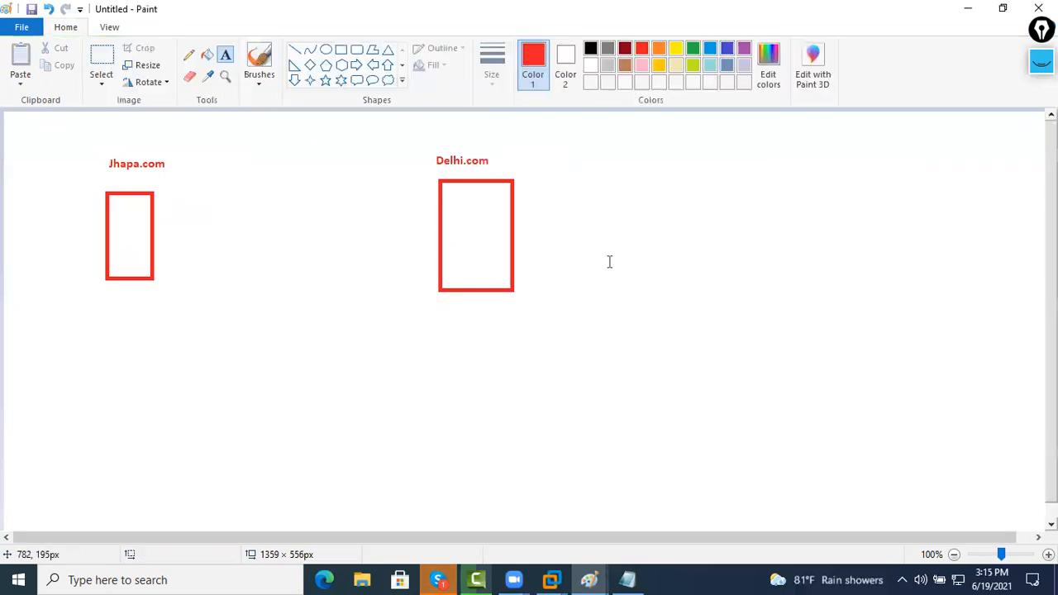
Add 'IP: 192.168.30.50' and 'DNS: 127.0.0.1' lines under the Jhapa.com box
{"action": "left_click", "coordinate": [121, 305]}
{"action": "type", "text": "192.168"}
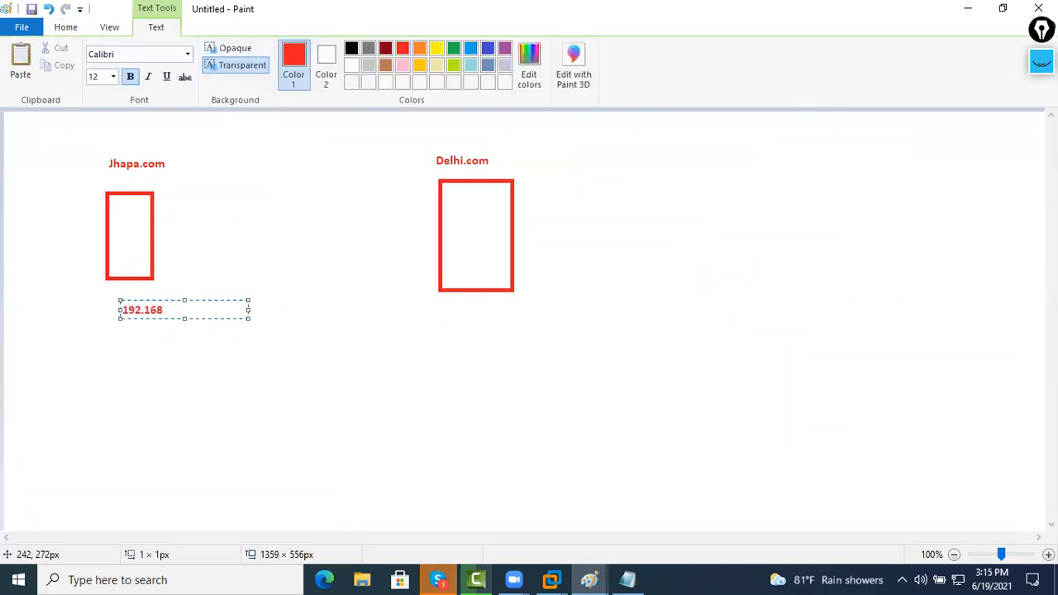
{"action": "type", "text": ".30.50"}
{"action": "key", "text": "Return"}
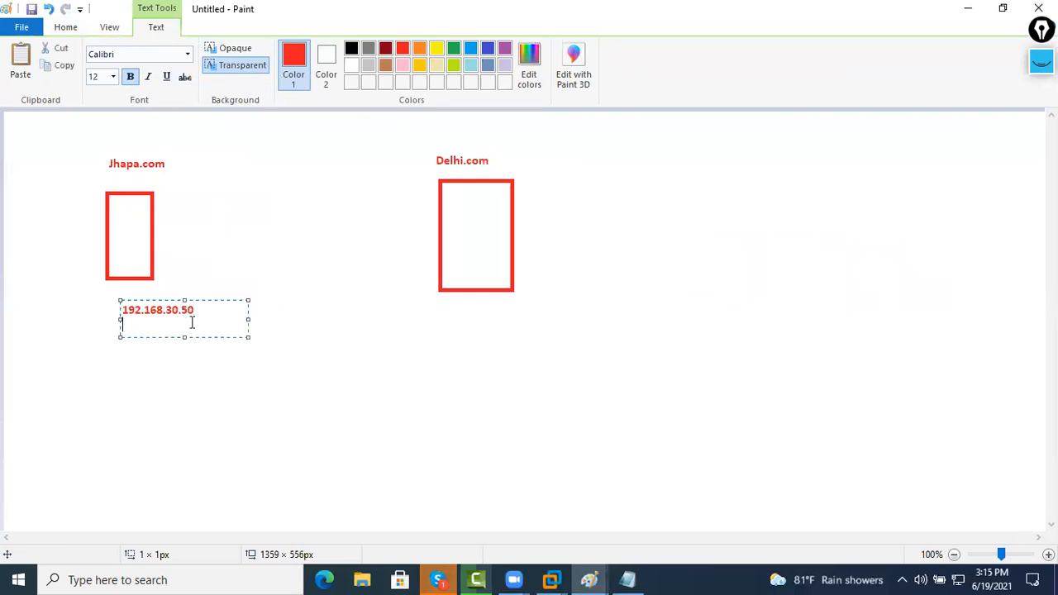
{"action": "type", "text": "IP:"}
{"action": "key", "text": "Down"}
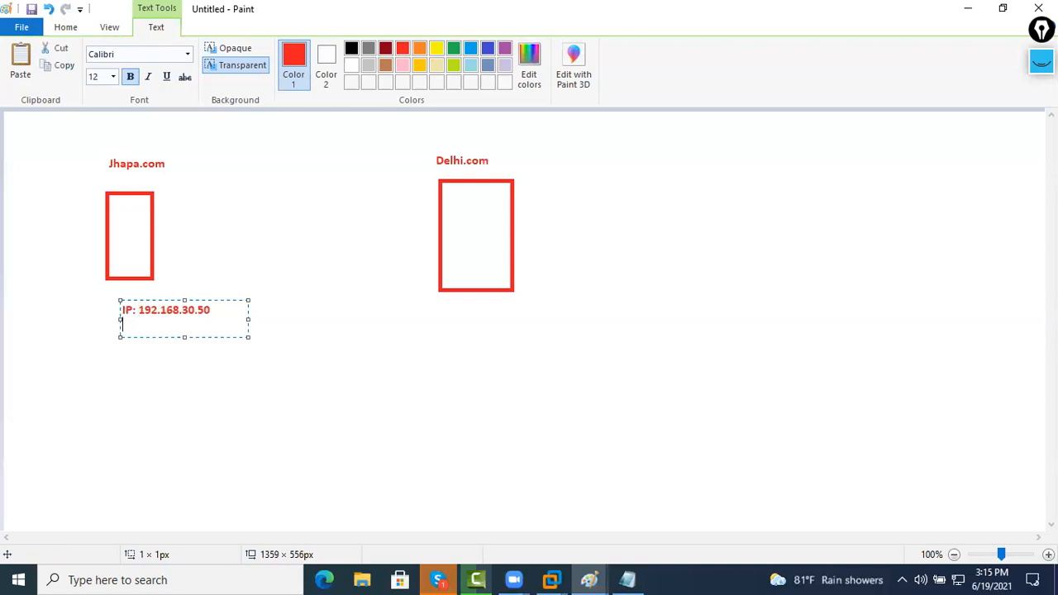
{"action": "type", "text": "DNS: 127.0.0.1"}
{"action": "left_click", "coordinate": [444, 309]}
Add 'IP: 10.1.1.1' and 'DNS: 127.0.0.1' lines under the Delhi.com box
{"action": "left_click", "coordinate": [443, 303]}
{"action": "type", "text": "10/1"}
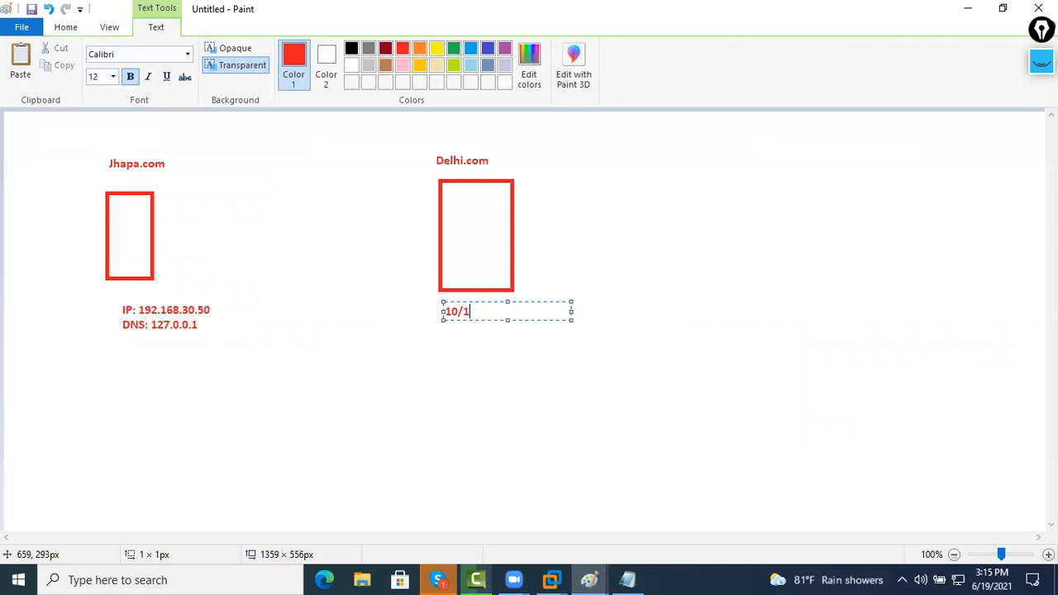
{"action": "type", "text": ".1.1.1"}
{"action": "type", "text": "IP"}
{"action": "type", "text": ":"}
{"action": "key", "text": "Right"}
{"action": "key", "text": "Return"}
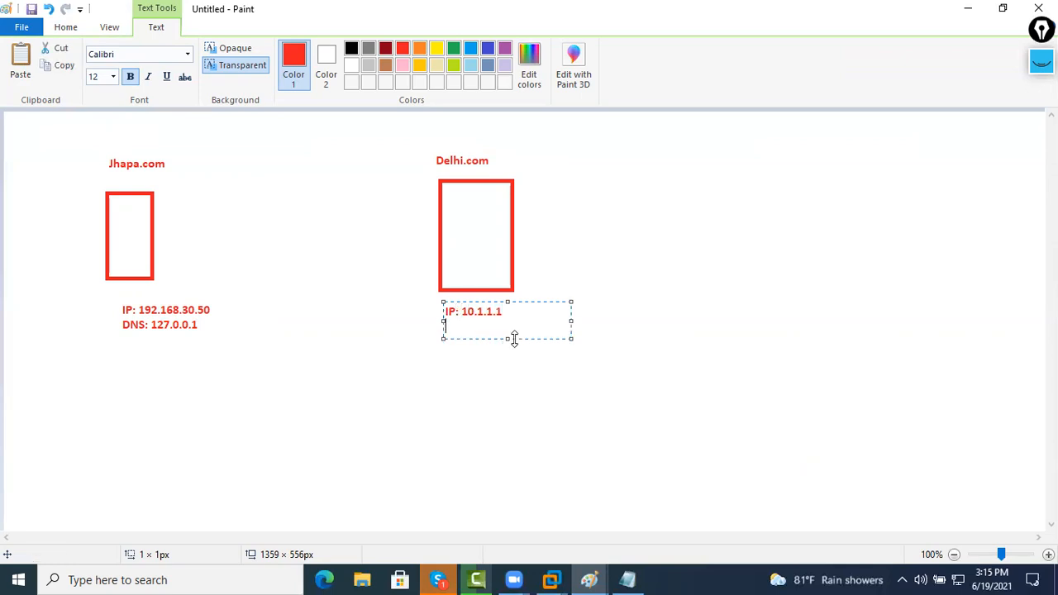
{"action": "type", "text": "DNS"}
{"action": "key", "text": "Left"}
{"action": "key", "text": "Down"}
{"action": "type", "text": "127.0"}
{"action": "key", "text": "BackSpace"}
{"action": "key", "text": "BackSpace"}
{"action": "key", "text": "BackSpace"}
{"action": "key", "text": "BackSpace"}
{"action": "type", "text": "127.0.0."}
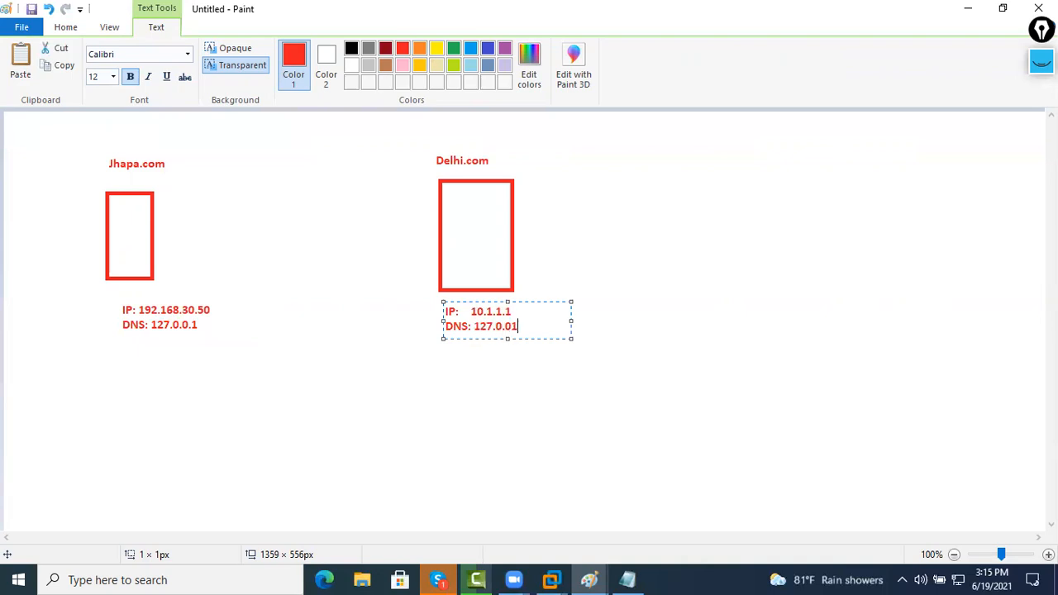
{"action": "type", "text": "1"}
{"action": "left_click", "coordinate": [593, 364]}
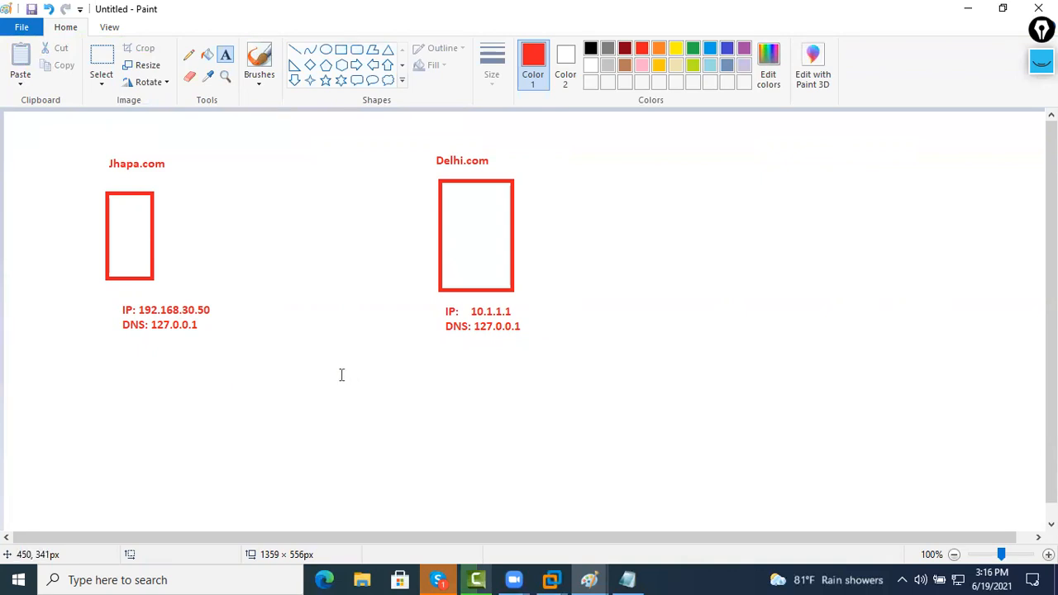
Draw a third red rectangle below, between the Jhapa and Delhi boxes
{"action": "left_click", "coordinate": [340, 51]}
{"action": "left_click_drag", "start_coordinate": [250, 362], "coordinate": [300, 431]}
{"action": "left_click", "coordinate": [334, 435]}
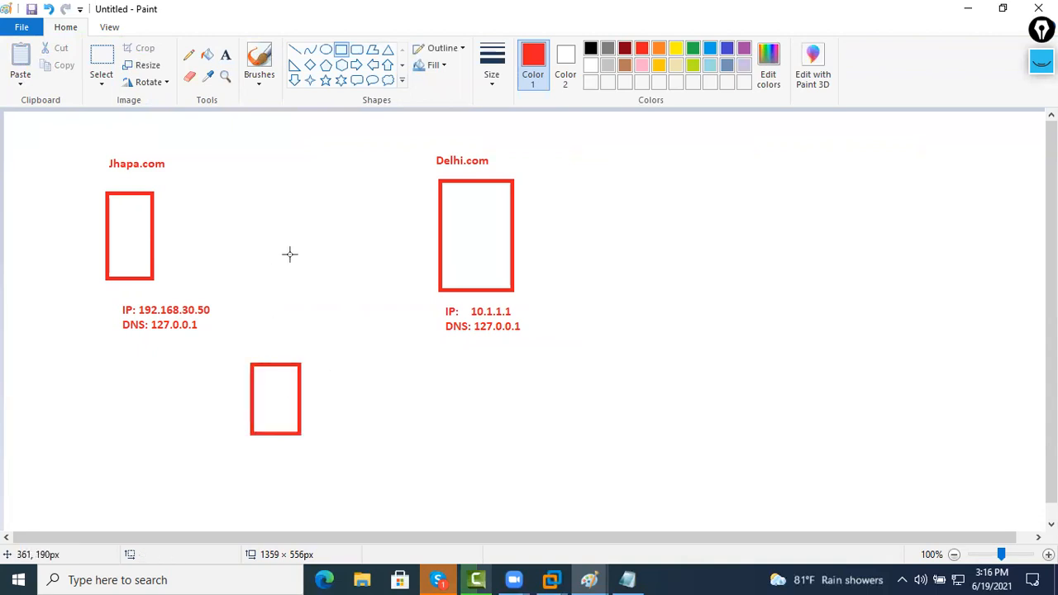
Connect the lower box to the Jhapa and Delhi boxes with black lines
{"action": "left_click", "coordinate": [294, 51]}
{"action": "left_click", "coordinate": [590, 48]}
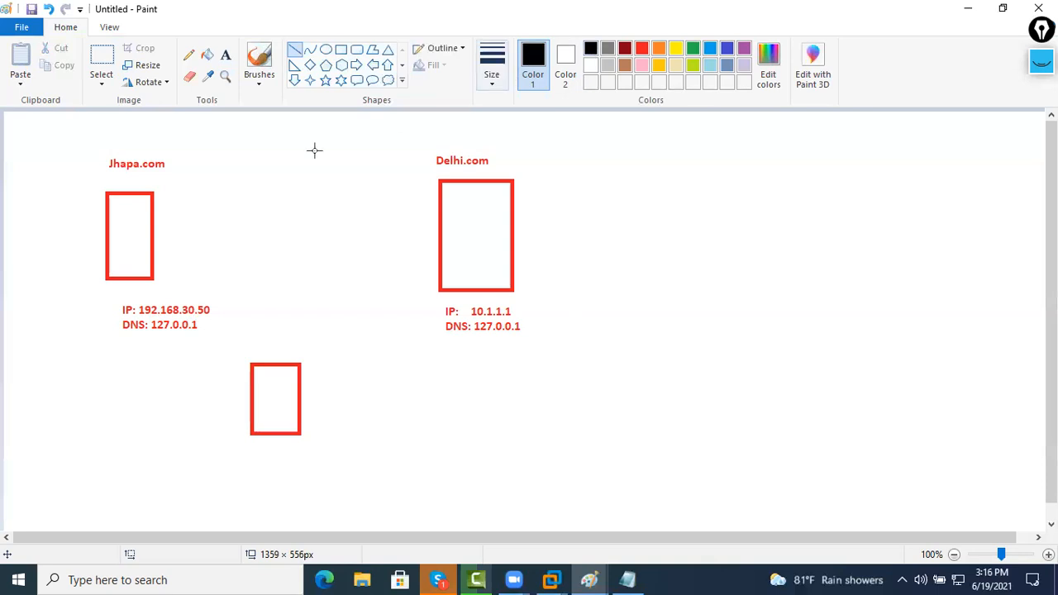
{"action": "left_click_drag", "start_coordinate": [139, 242], "coordinate": [280, 363]}
{"action": "key", "text": "ctrl+z"}
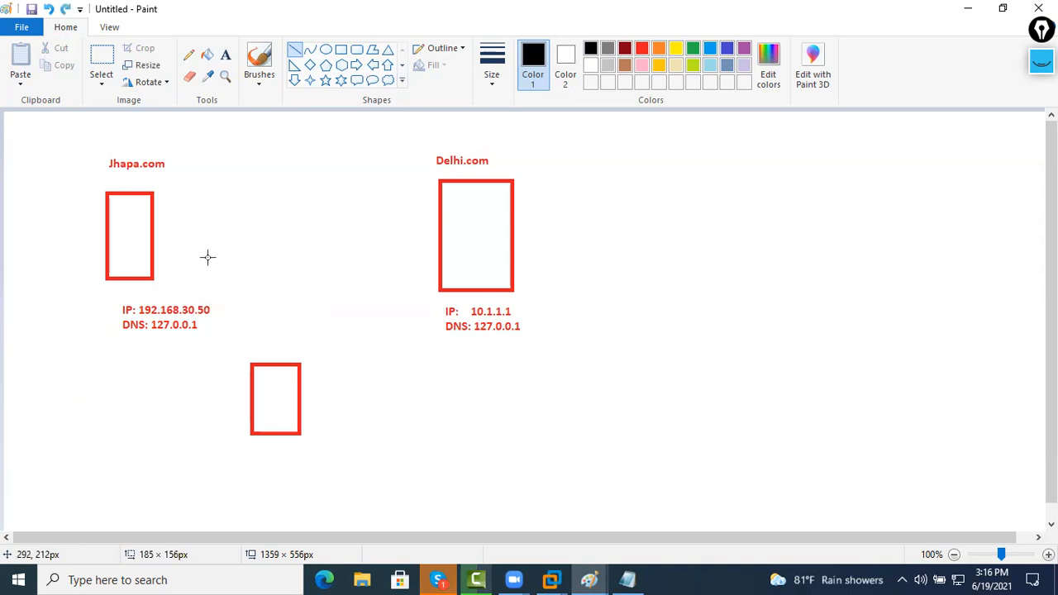
{"action": "left_click_drag", "start_coordinate": [142, 205], "coordinate": [302, 361]}
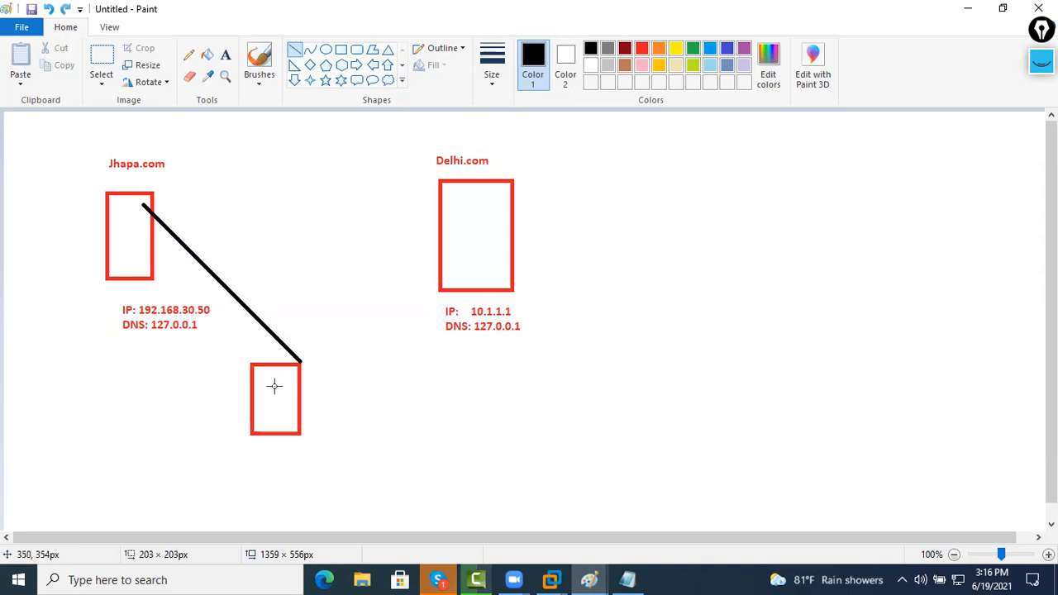
{"action": "left_click", "coordinate": [336, 370]}
{"action": "mouse_move", "coordinate": [253, 363]}
{"action": "left_mouse_down"}
{"action": "mouse_move", "coordinate": [379, 306]}
{"action": "mouse_move", "coordinate": [482, 220]}
{"action": "left_mouse_up"}
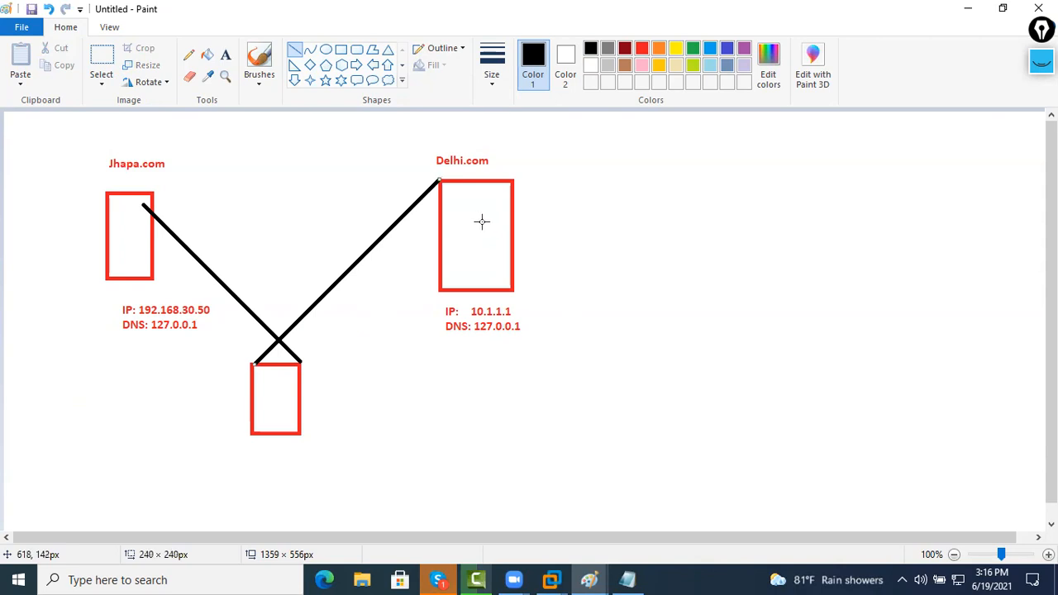
{"action": "left_click", "coordinate": [407, 281]}
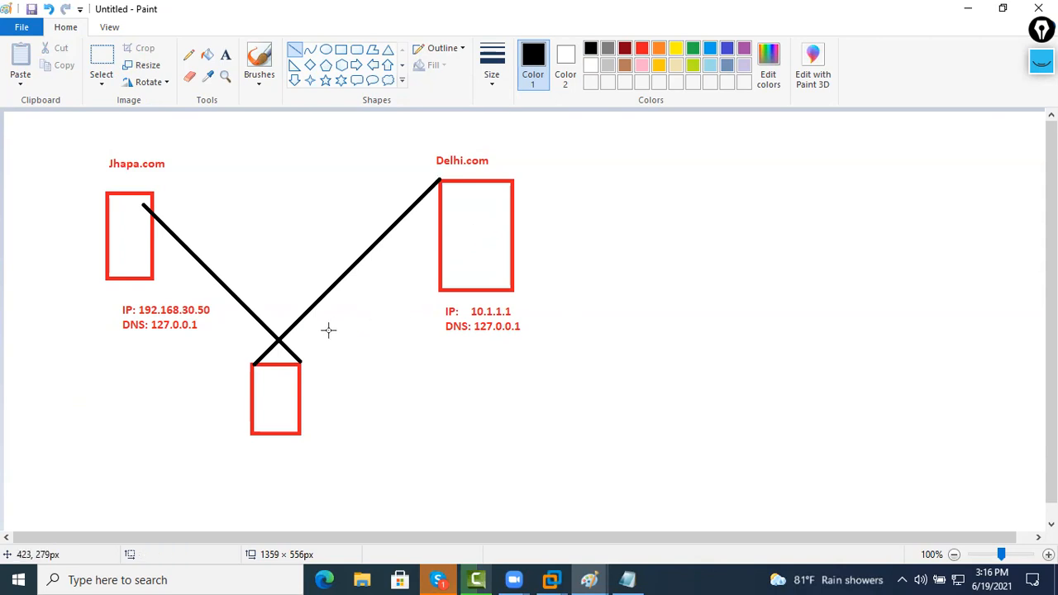
{"action": "left_click", "coordinate": [225, 54]}
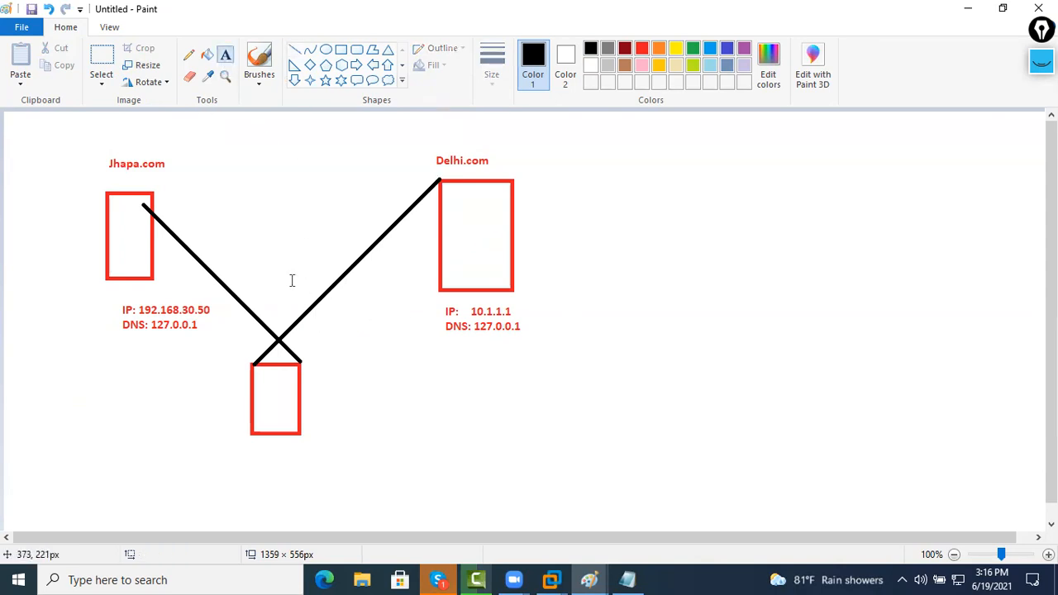
Label both connecting lines 'DG' in dark red
{"action": "left_click", "coordinate": [291, 280]}
{"action": "type", "text": "DG"}
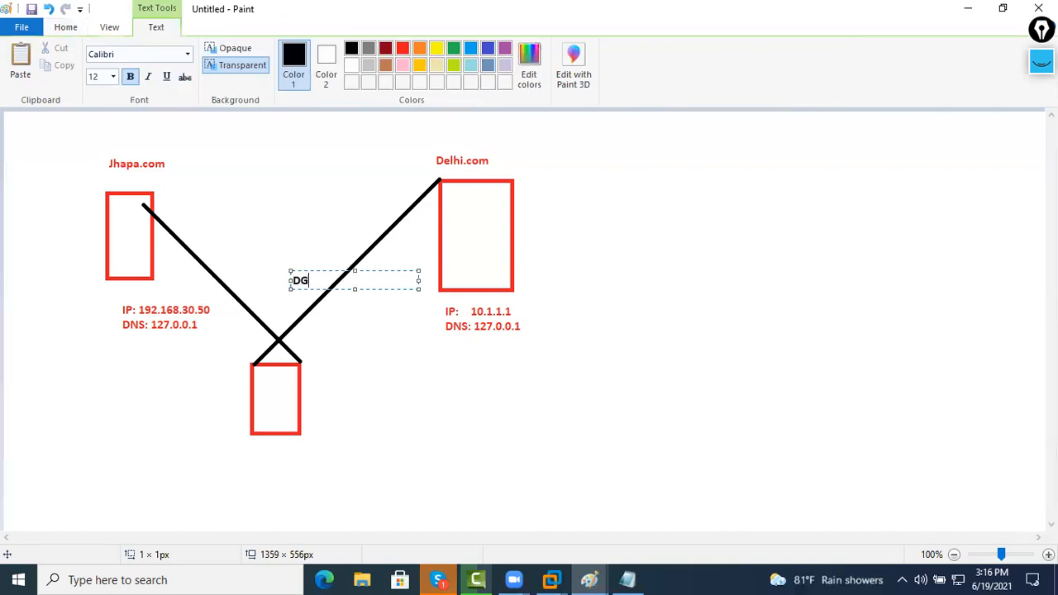
{"action": "key", "text": "ctrl+a"}
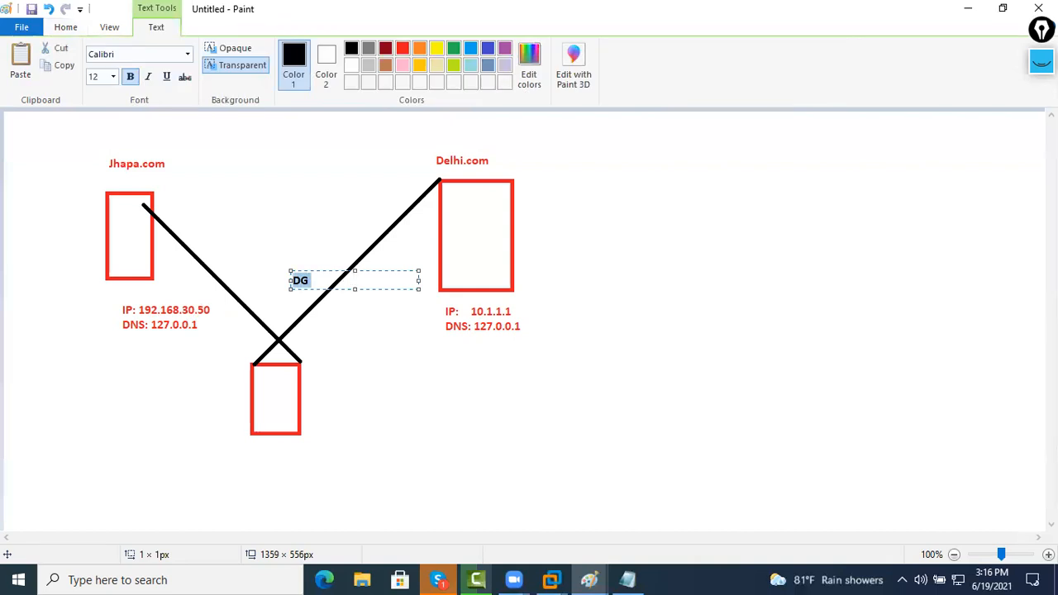
{"action": "left_click", "coordinate": [385, 48]}
{"action": "left_click", "coordinate": [214, 259]}
{"action": "left_click", "coordinate": [213, 259]}
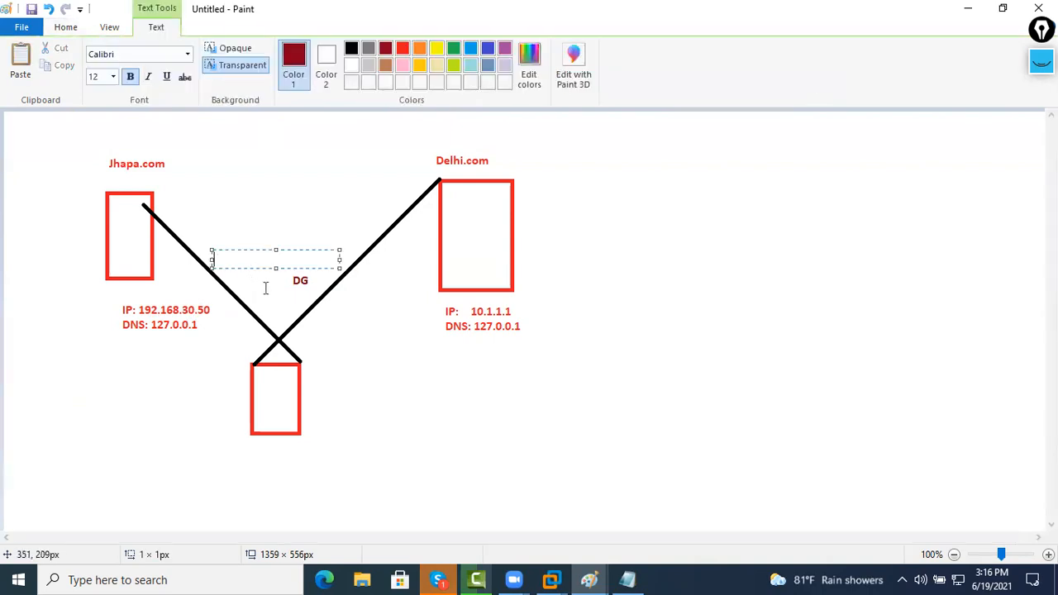
{"action": "type", "text": "DG"}
{"action": "left_click", "coordinate": [335, 385]}
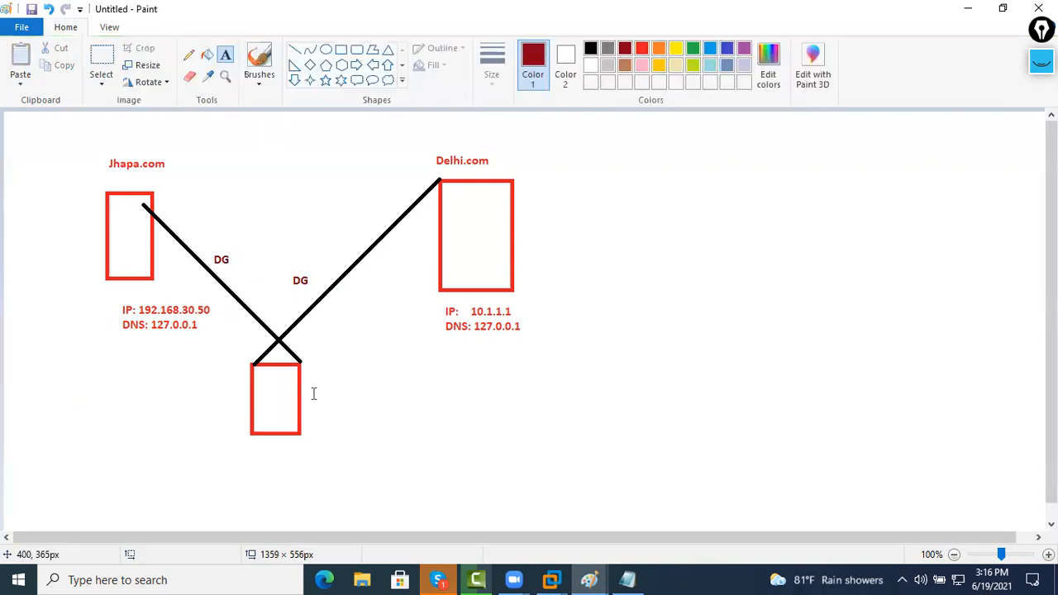
Caption the lower box 'Server As Router'
{"action": "left_click", "coordinate": [313, 394]}
{"action": "type", "text": "Routin"}
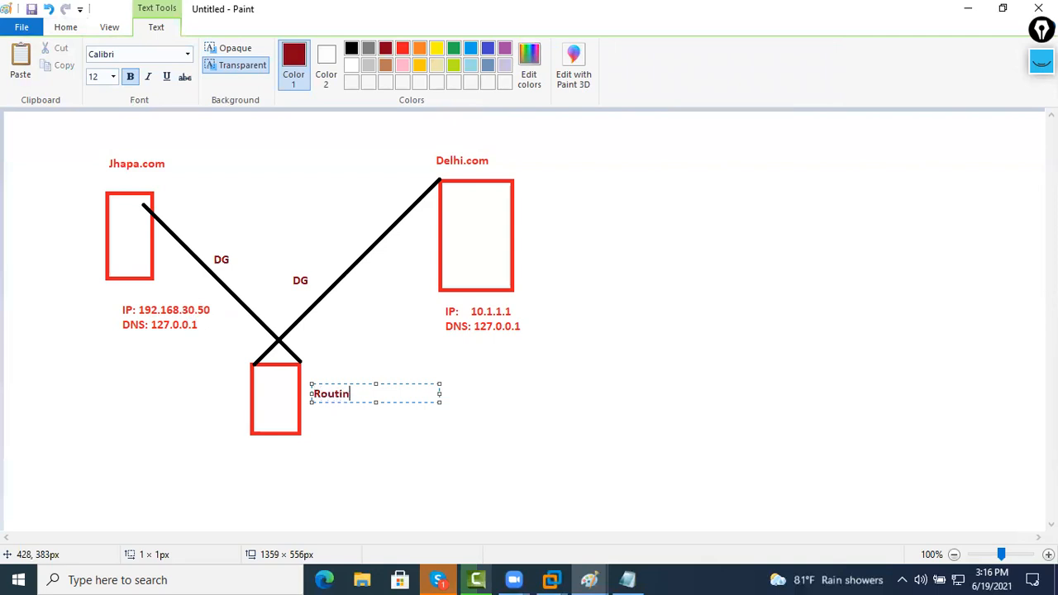
{"action": "type", "text": "g as"}
{"action": "key", "text": "BackSpace"}
{"action": "key", "text": "BackSpace"}
{"action": "key", "text": "BackSpace"}
{"action": "key", "text": "BackSpace"}
{"action": "key", "text": "BackSpace"}
{"action": "key", "text": "BackSpace"}
{"action": "key", "text": "BackSpace"}
{"action": "key", "text": "BackSpace"}
{"action": "key", "text": "BackSpace"}
{"action": "key", "text": "BackSpace"}
{"action": "type", "text": "Server As Router"}
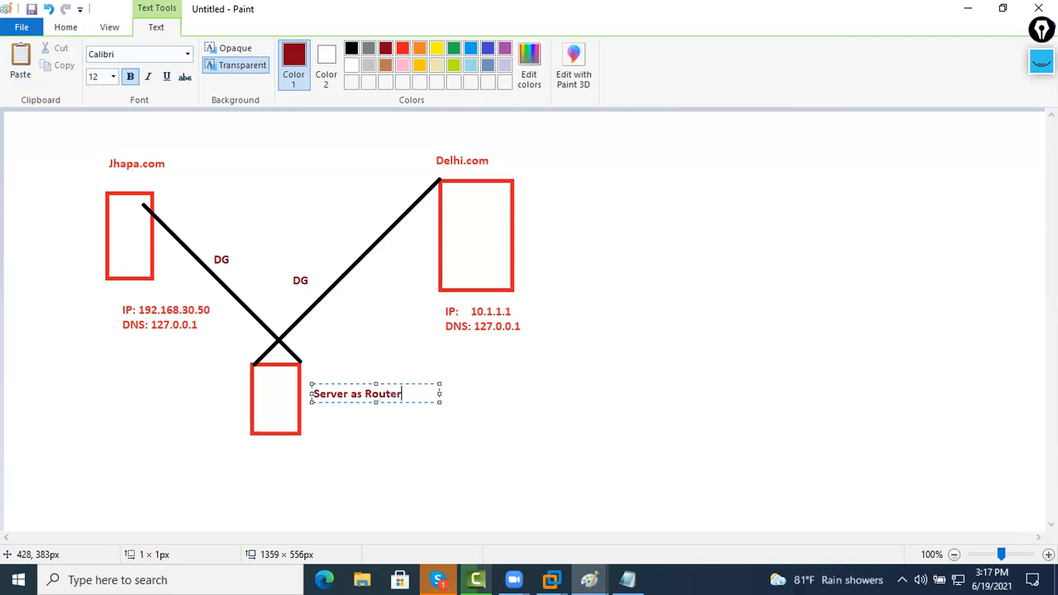
{"action": "left_click", "coordinate": [321, 357]}
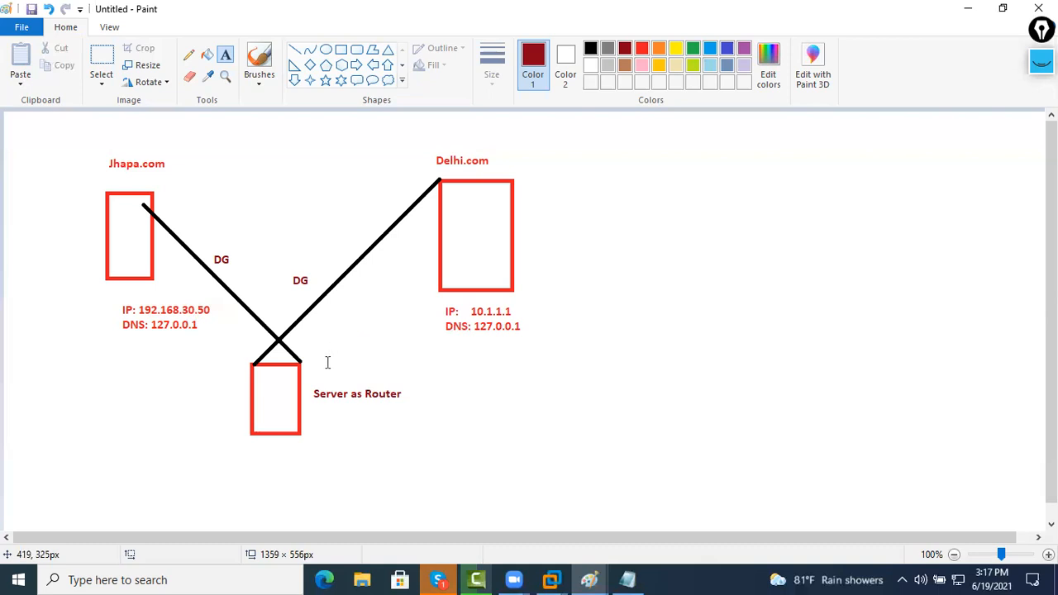
{"action": "left_click", "coordinate": [252, 445]}
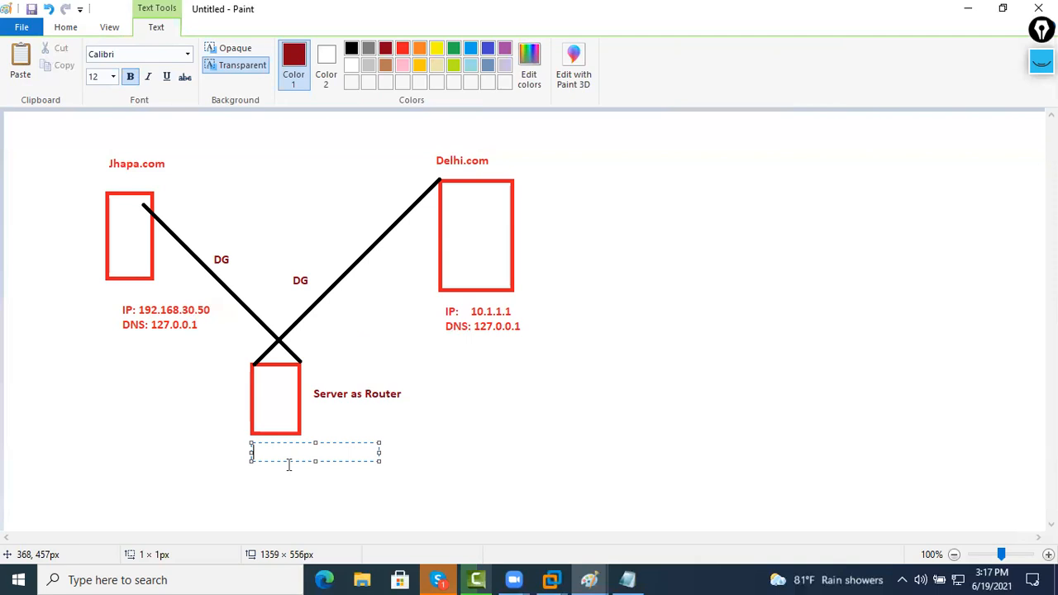
Write the router's addresses 192.168.30.52 and 10.1.1.254 below the lower box
{"action": "type", "text": "192.168.30."}
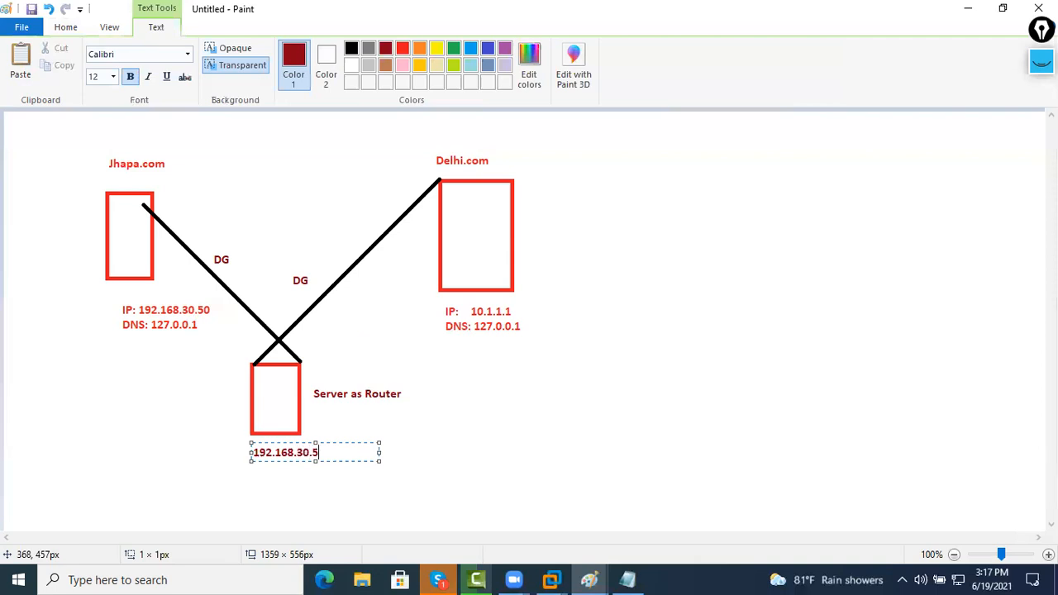
{"action": "type", "text": "52"}
{"action": "key", "text": "Return"}
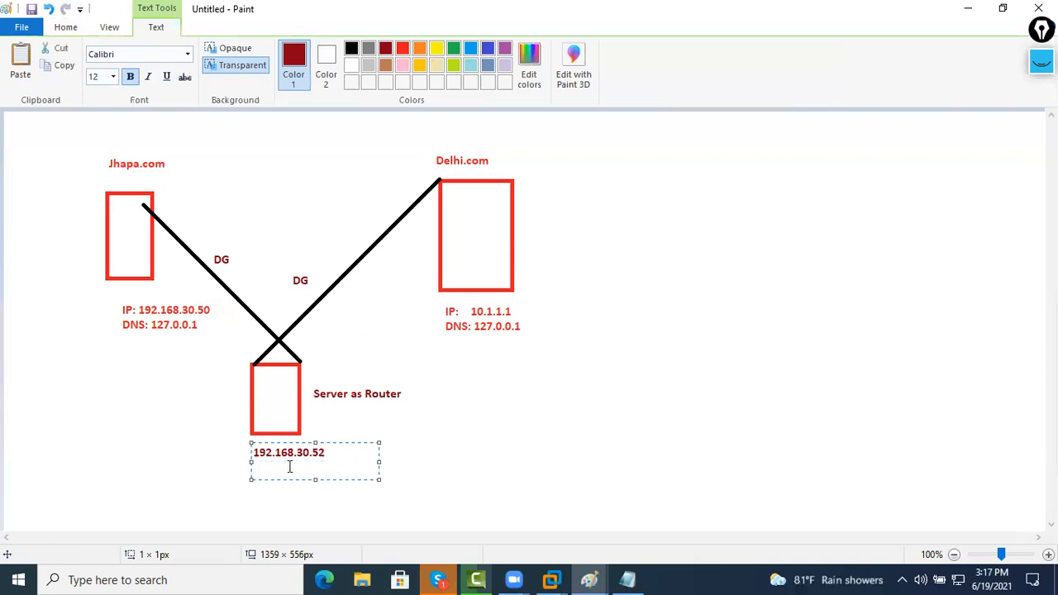
{"action": "type", "text": "10.1.1.254"}
{"action": "left_click", "coordinate": [496, 454]}
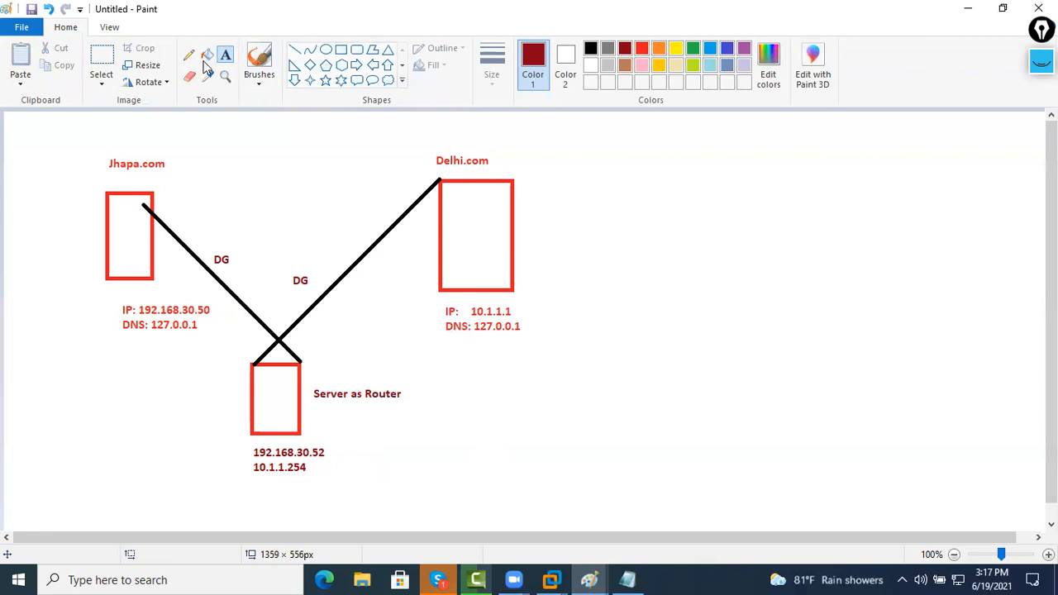
Frame the router's addresses in a dark-red box and add 'RT' beneath it
{"action": "left_click", "coordinate": [341, 49]}
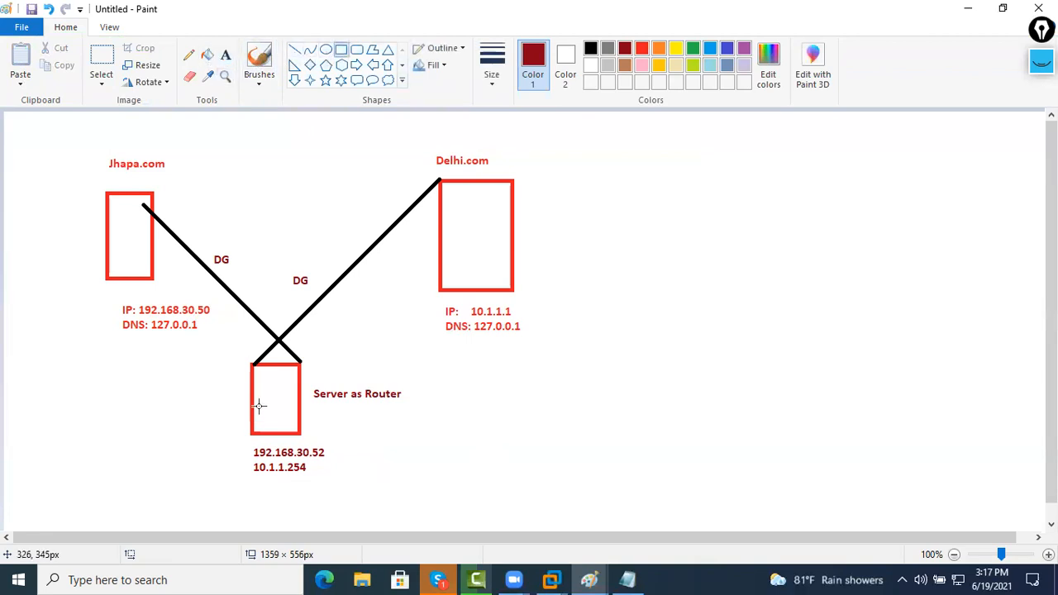
{"action": "mouse_move", "coordinate": [214, 446]}
{"action": "left_mouse_down"}
{"action": "mouse_move", "coordinate": [319, 452]}
{"action": "mouse_move", "coordinate": [199, 450]}
{"action": "mouse_move", "coordinate": [274, 455]}
{"action": "mouse_move", "coordinate": [375, 486]}
{"action": "left_mouse_up"}
{"action": "key", "text": "ctrl+z"}
{"action": "left_click", "coordinate": [424, 492]}
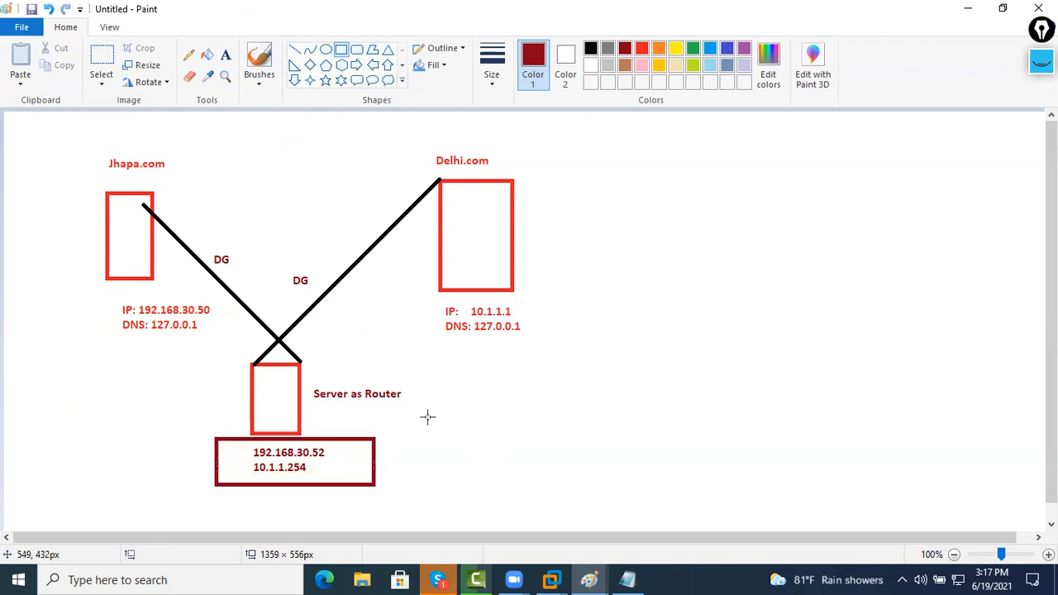
{"action": "left_click", "coordinate": [225, 55]}
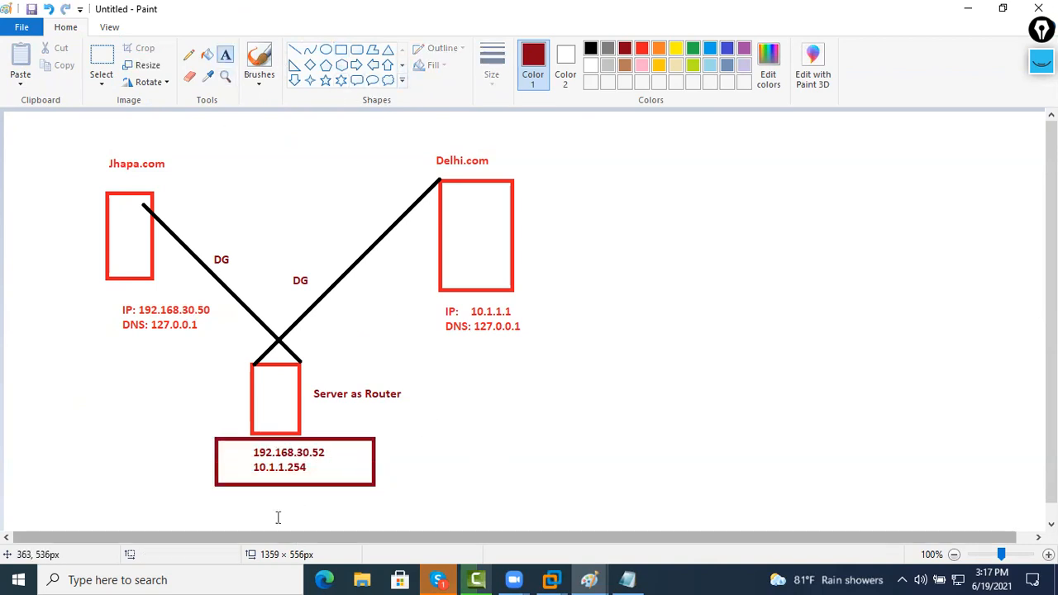
{"action": "left_click", "coordinate": [317, 516]}
{"action": "type", "text": "RT"}
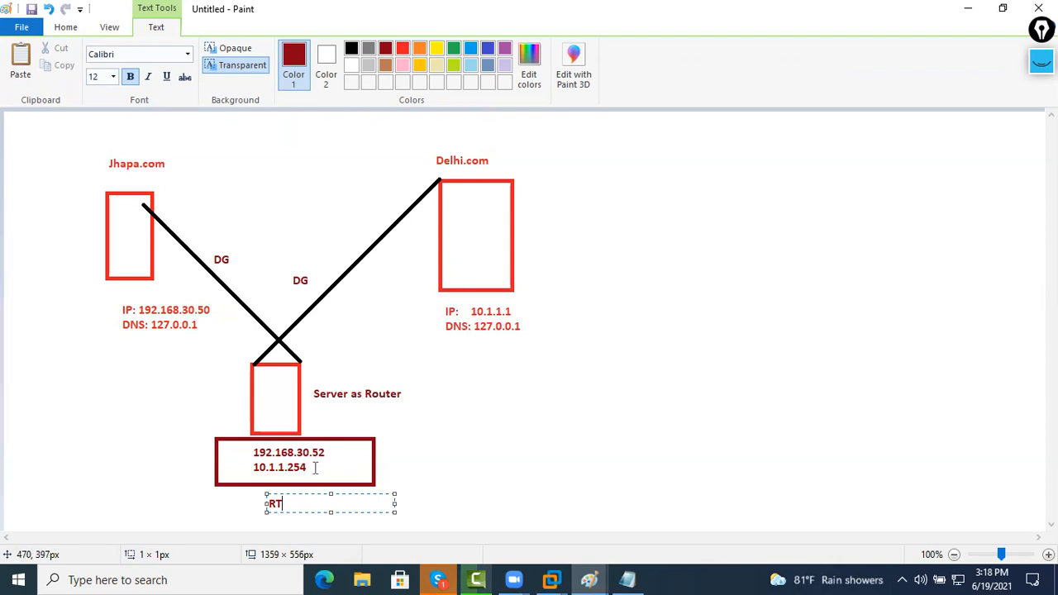
Add a green 'GW: 10.1.1.254' line under Delhi.com's DNS line and copy it
{"action": "left_click", "coordinate": [494, 442]}
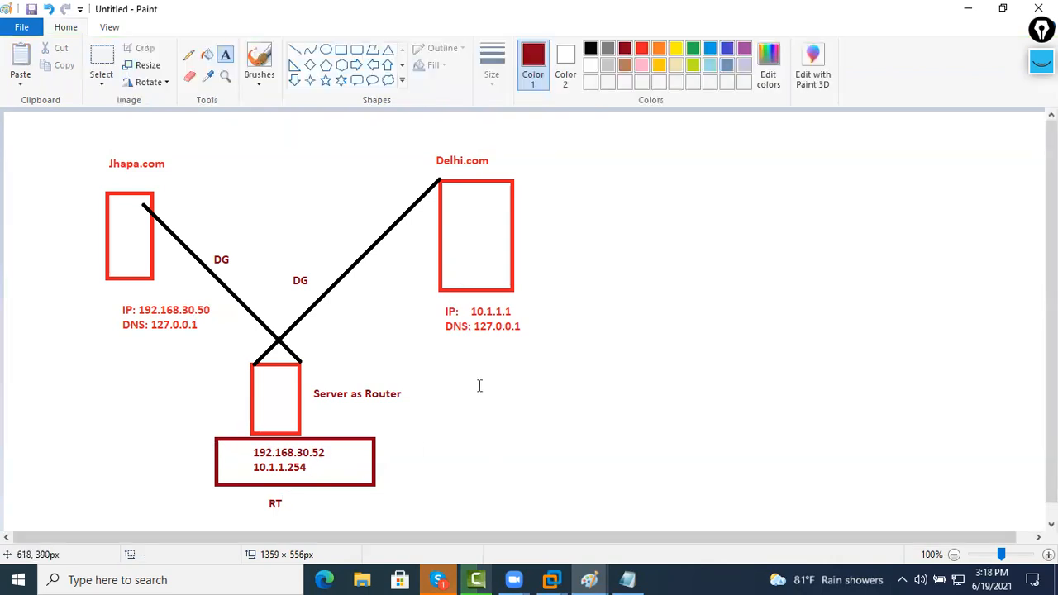
{"action": "left_click", "coordinate": [437, 349]}
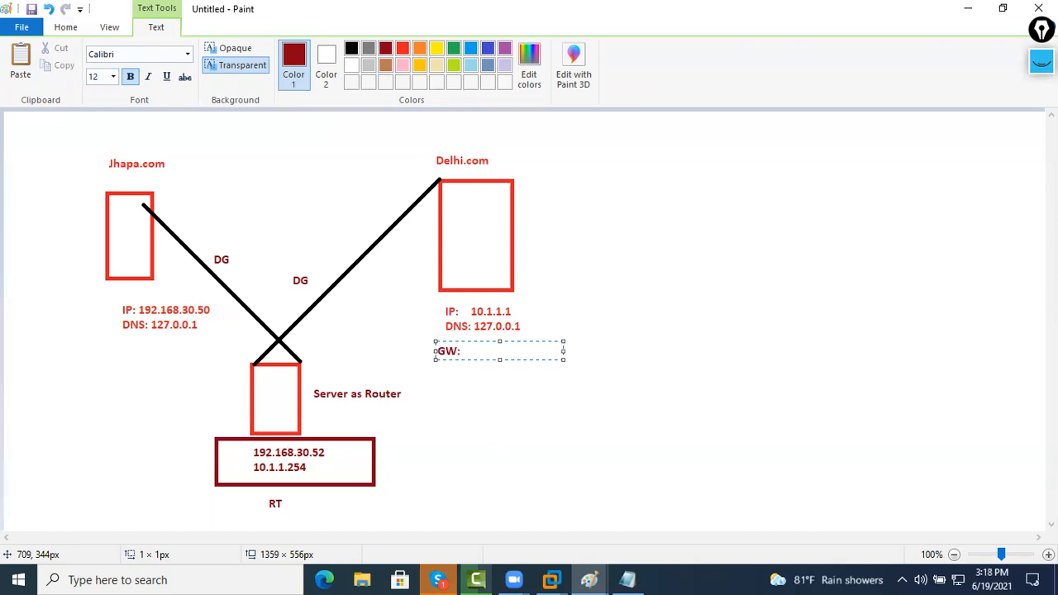
{"action": "key", "text": "ctrl+a"}
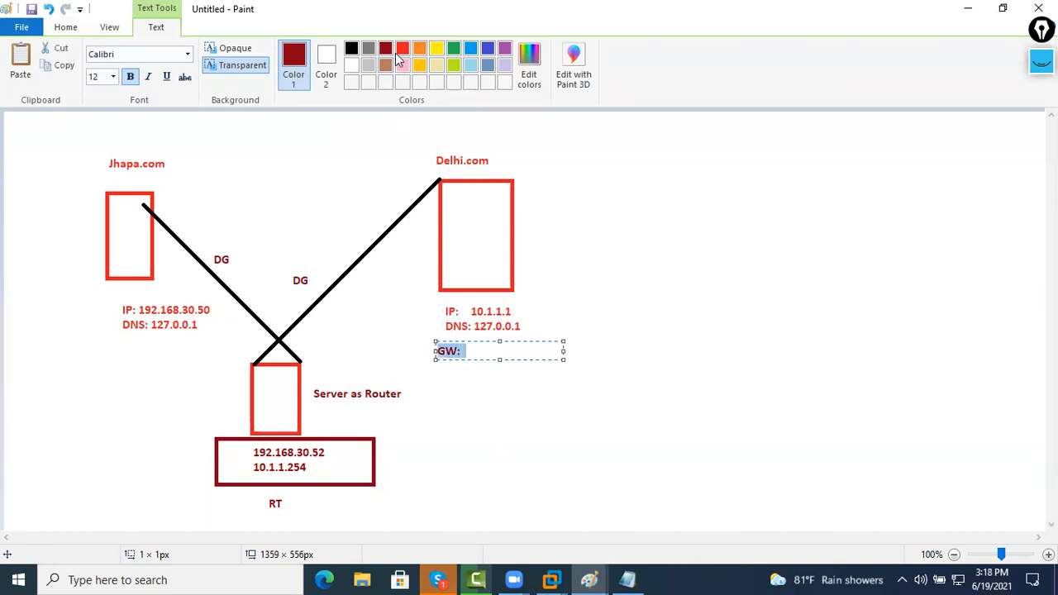
{"action": "left_click", "coordinate": [453, 48]}
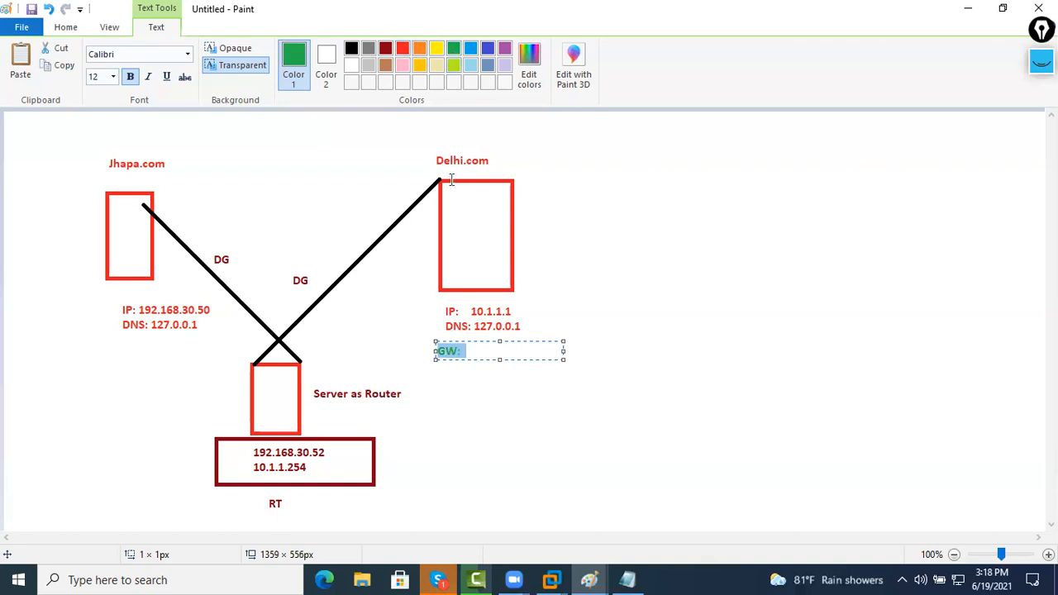
{"action": "left_click", "coordinate": [466, 353]}
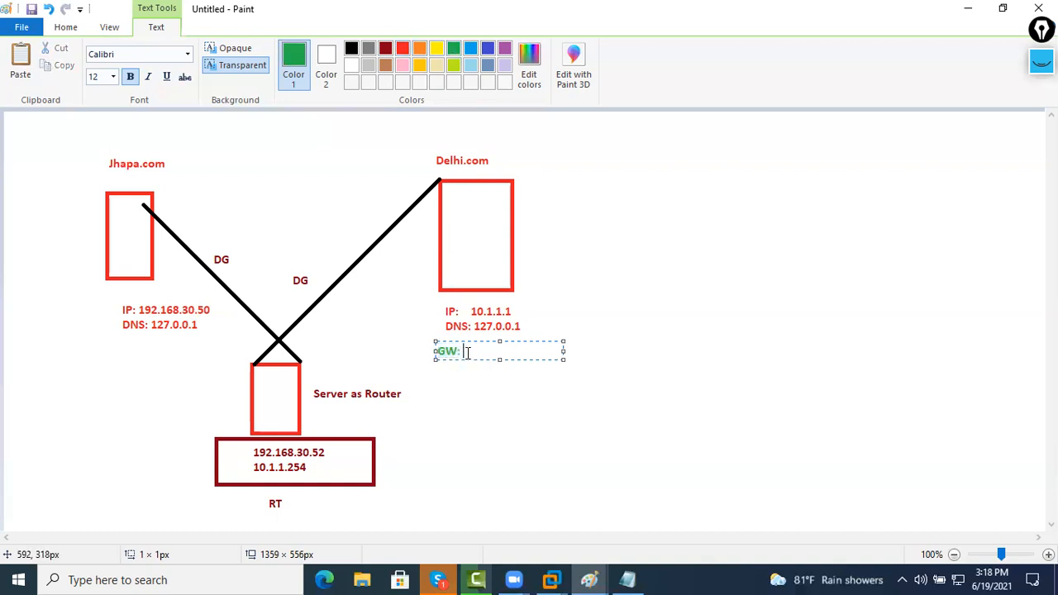
{"action": "type", "text": "10.1.1.254"}
{"action": "key", "text": "ctrl+a"}
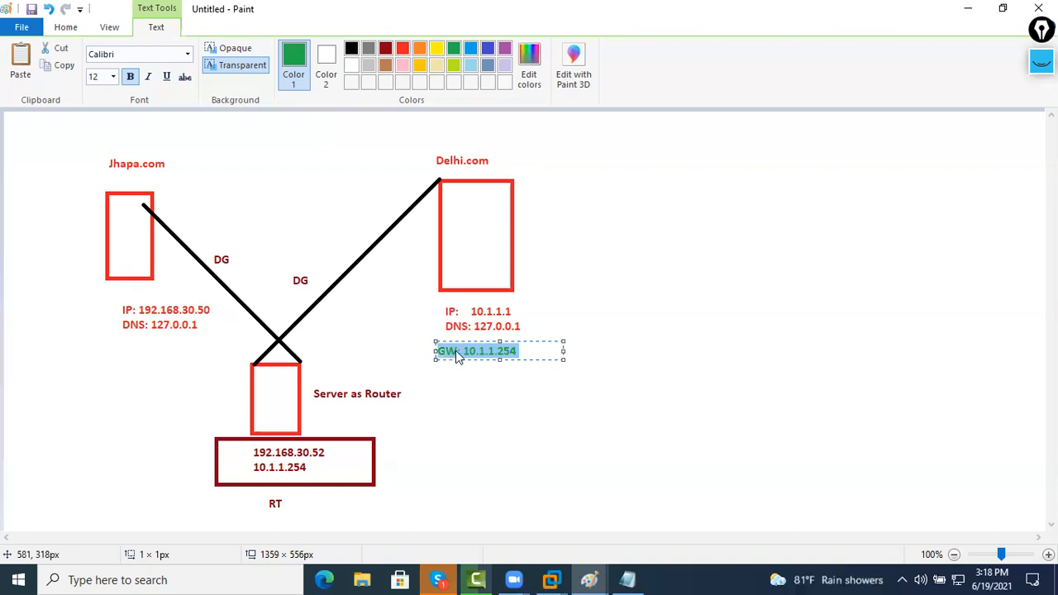
{"action": "right_click", "coordinate": [456, 351]}
{"action": "left_click", "coordinate": [473, 416]}
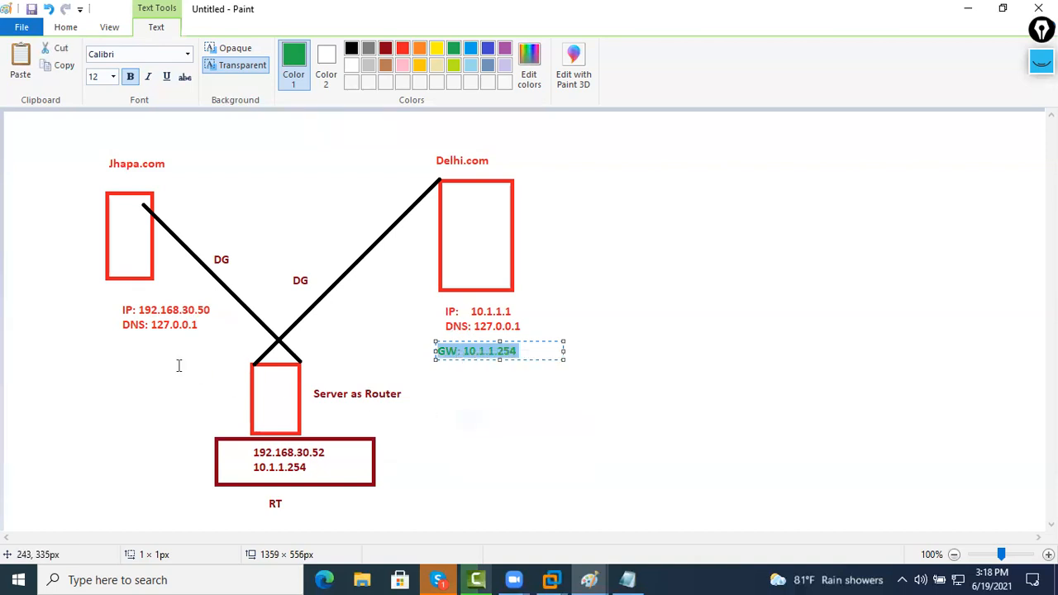
{"action": "left_click", "coordinate": [123, 345]}
Paste the gateway line under Jhapa.com and change it to 'GW: 192.168.30.52'
{"action": "left_click", "coordinate": [120, 342]}
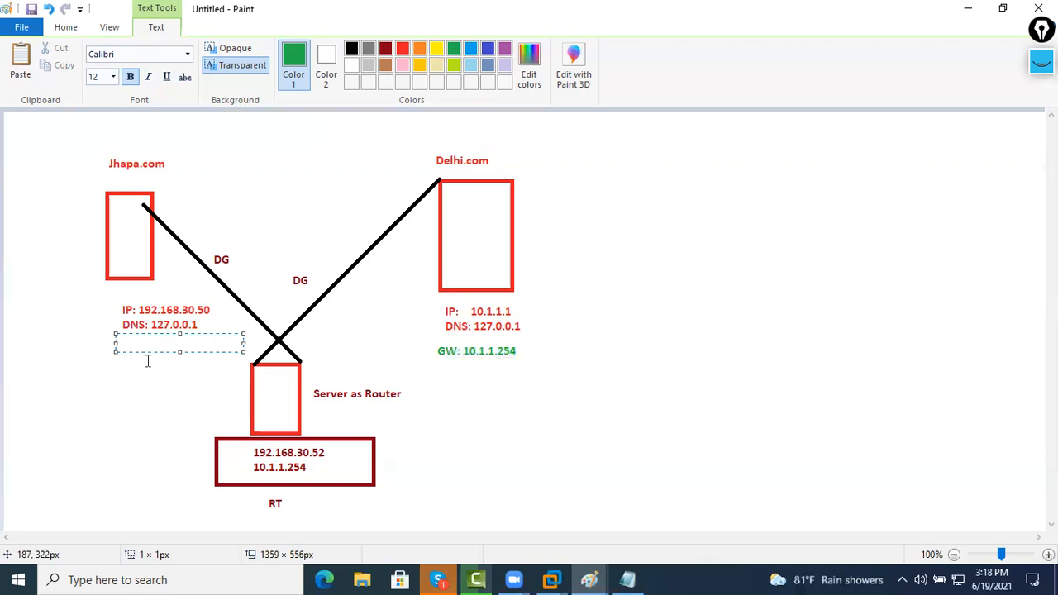
{"action": "key", "text": "ctrl+v"}
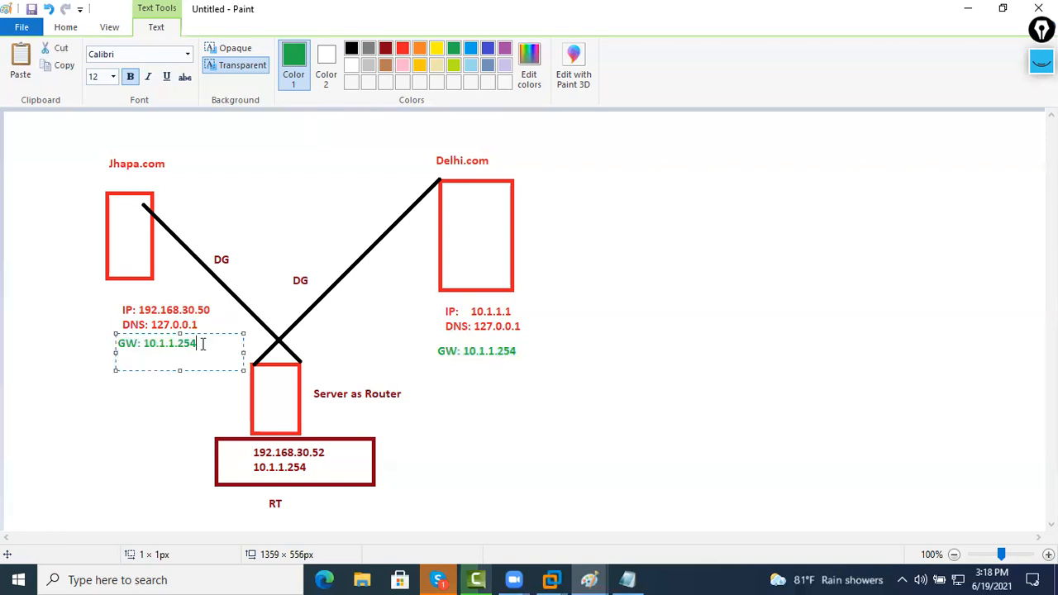
{"action": "key", "text": "BackSpace"}
{"action": "key", "text": "BackSpace"}
{"action": "key", "text": "BackSpace"}
{"action": "key", "text": "BackSpace"}
{"action": "type", "text": "2.1"}
{"action": "type", "text": "2.16"}
{"action": "type", "text": "8.30"}
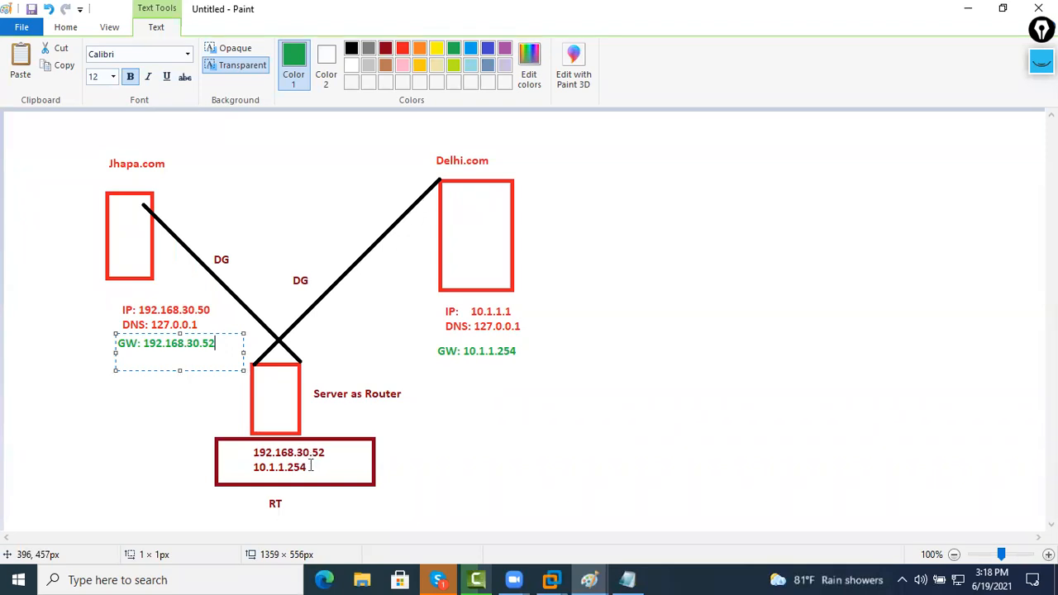
{"action": "left_click", "coordinate": [183, 443]}
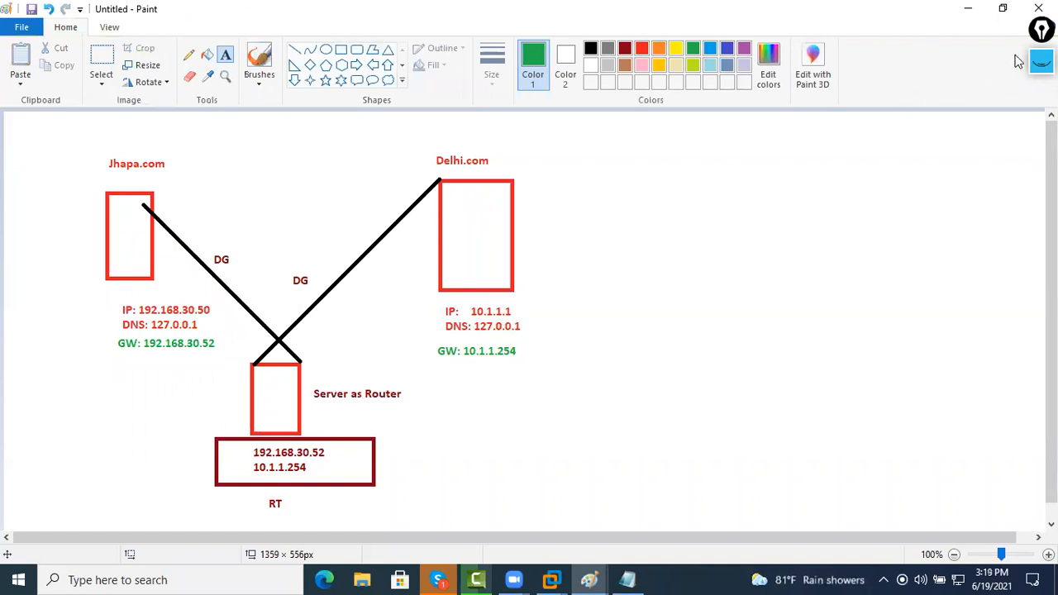
{"action": "left_click", "coordinate": [1041, 62]}
{"action": "mouse_move", "coordinate": [1033, 123]}
{"action": "left_click", "coordinate": [969, 109]}
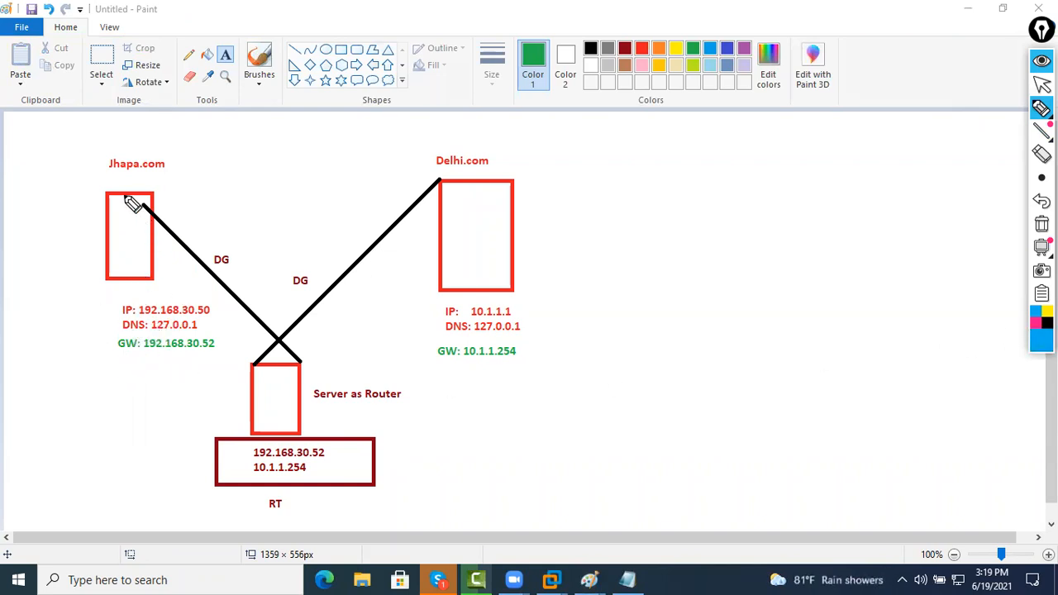
{"action": "left_click_drag", "start_coordinate": [98, 215], "coordinate": [239, 146]}
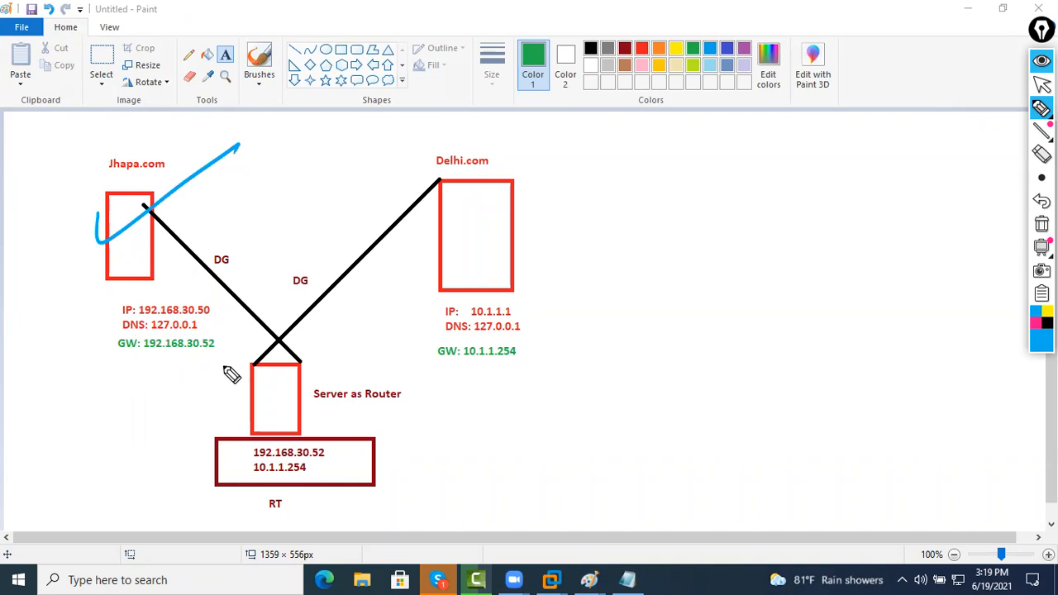
{"action": "mouse_move", "coordinate": [142, 202]}
{"action": "left_mouse_down"}
{"action": "mouse_move", "coordinate": [337, 371]}
{"action": "mouse_move", "coordinate": [281, 364]}
{"action": "left_mouse_up"}
{"action": "mouse_move", "coordinate": [236, 456]}
{"action": "left_mouse_down"}
{"action": "mouse_move", "coordinate": [243, 484]}
{"action": "mouse_move", "coordinate": [248, 469]}
{"action": "left_mouse_up"}
{"action": "mouse_move", "coordinate": [318, 461]}
{"action": "left_mouse_down"}
{"action": "mouse_move", "coordinate": [523, 249]}
{"action": "mouse_move", "coordinate": [500, 240]}
{"action": "left_mouse_up"}
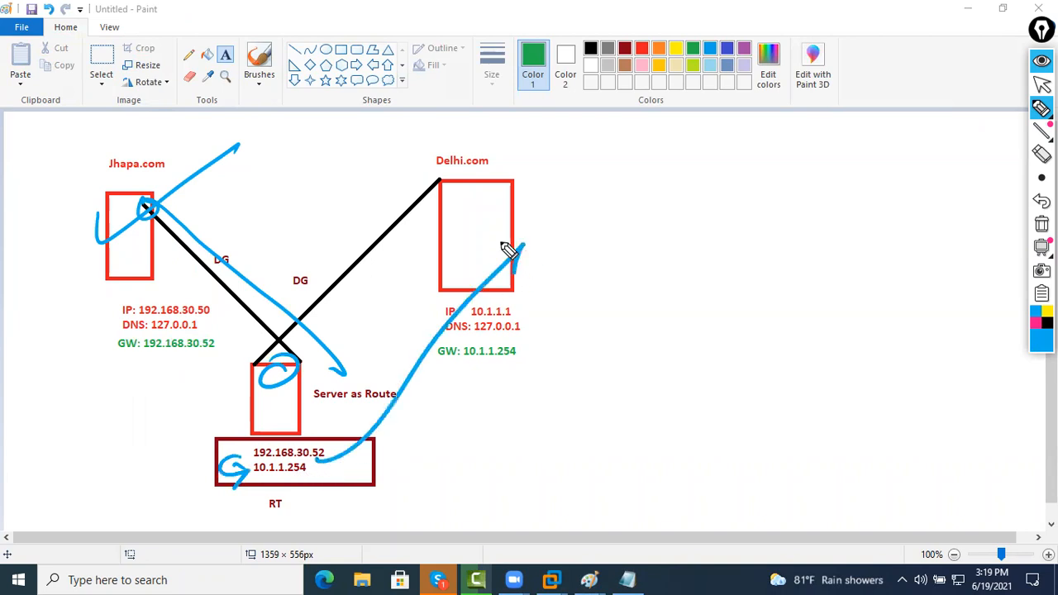
{"action": "mouse_move", "coordinate": [531, 335]}
{"action": "left_mouse_down"}
{"action": "mouse_move", "coordinate": [503, 341]}
{"action": "mouse_move", "coordinate": [472, 405]}
{"action": "mouse_move", "coordinate": [308, 476]}
{"action": "mouse_move", "coordinate": [248, 434]}
{"action": "mouse_move", "coordinate": [293, 343]}
{"action": "mouse_move", "coordinate": [91, 229]}
{"action": "left_mouse_up"}
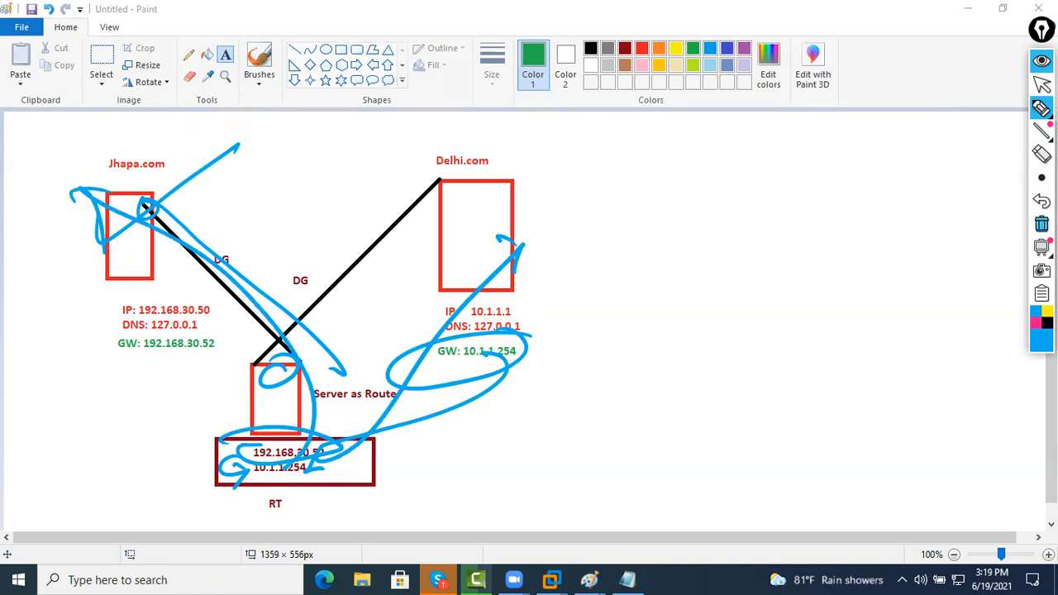
{"action": "left_click", "coordinate": [1041, 224]}
{"action": "left_click", "coordinate": [1039, 63]}
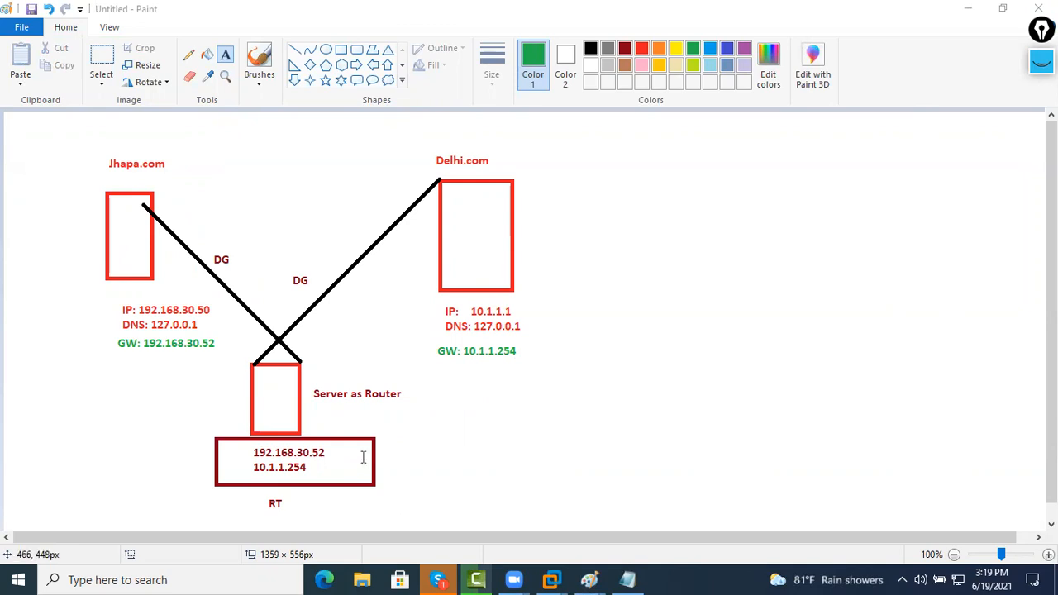
{"action": "left_click", "coordinate": [383, 442]}
Add a two-line 'NIC 1' / 'NIC 2' note beside the router's address box
{"action": "type", "text": "NIC"}
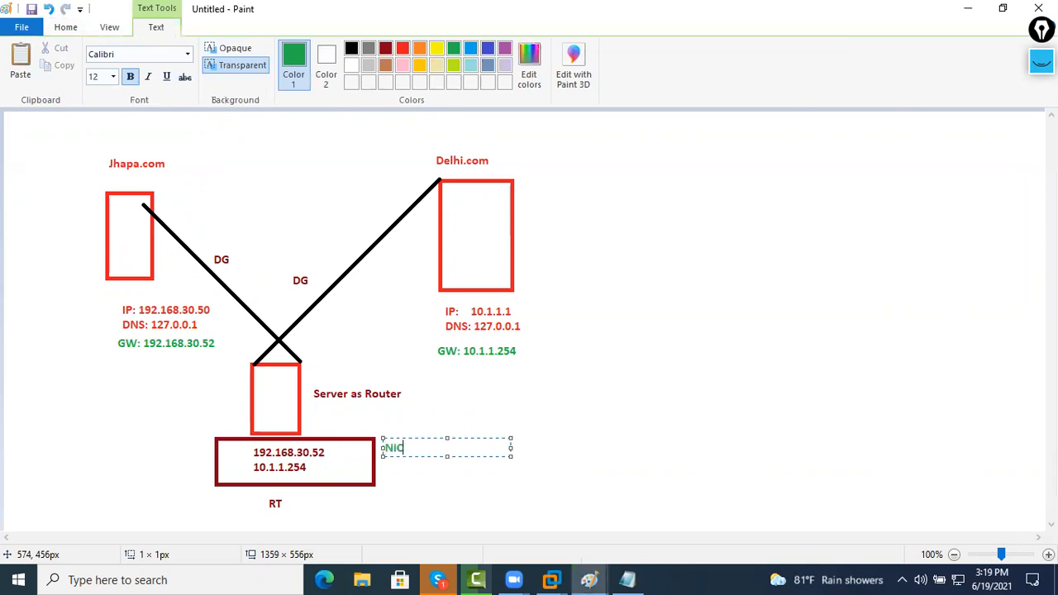
{"action": "type", "text": " 1"}
{"action": "key", "text": "Return"}
{"action": "type", "text": "NIC 2"}
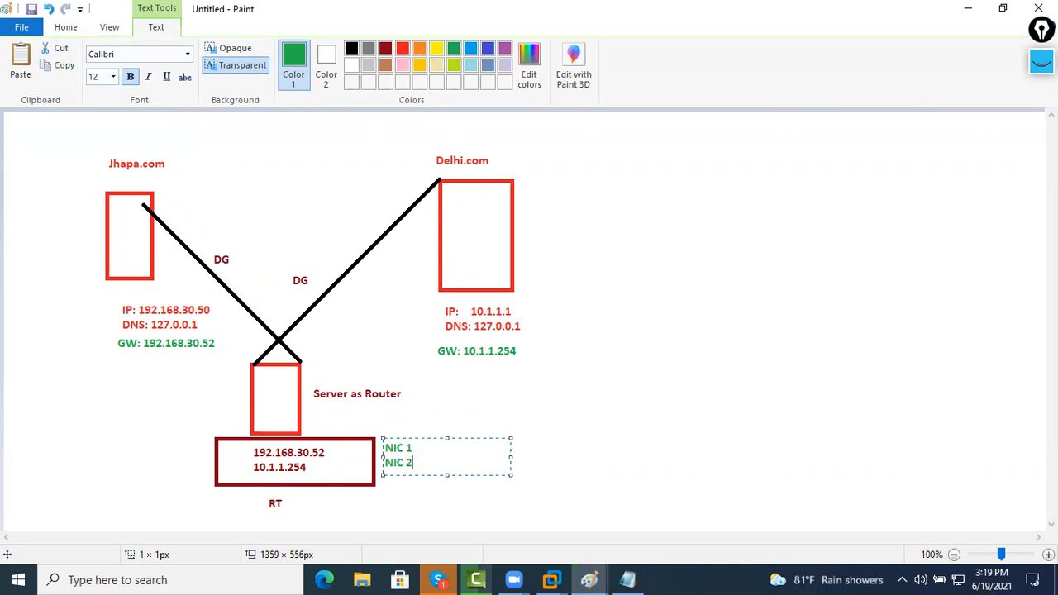
{"action": "left_click", "coordinate": [583, 434]}
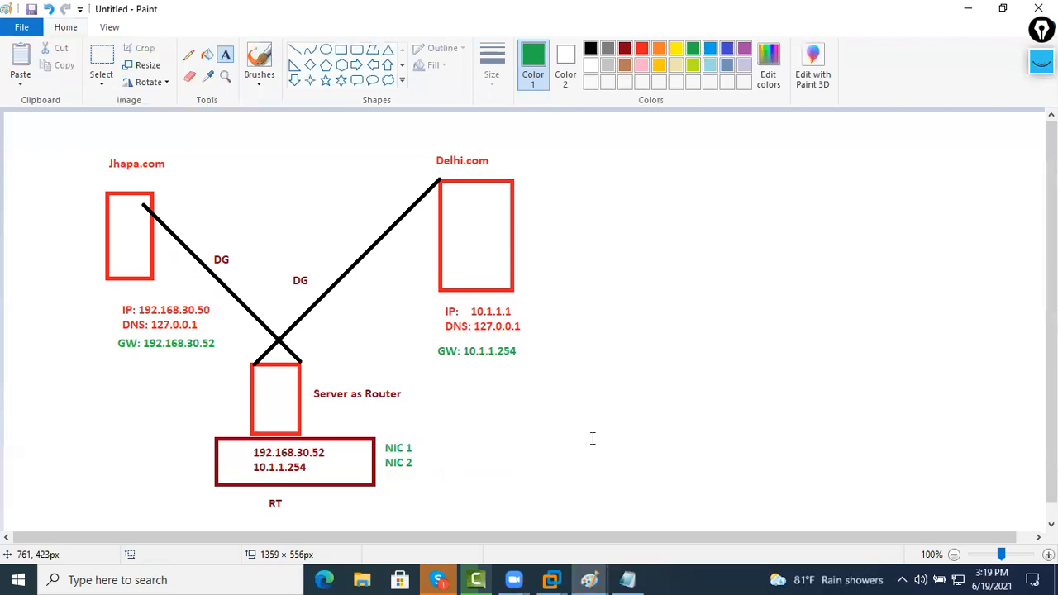
{"action": "left_click", "coordinate": [550, 579]}
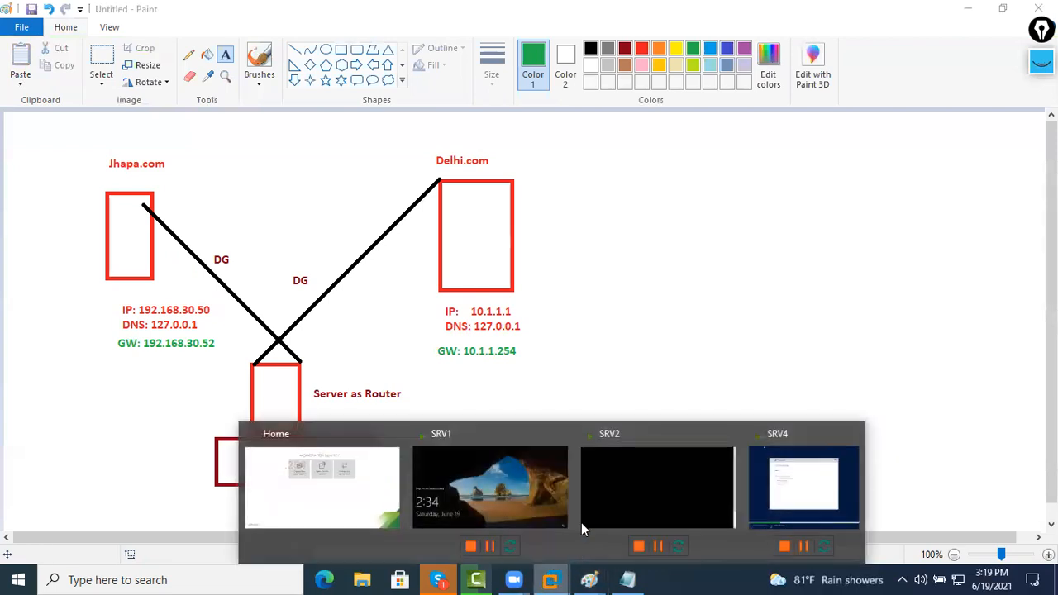
Rename the SRV3 virtual machine to 'SRV3 - Router' and power it on
{"action": "left_click", "coordinate": [600, 484]}
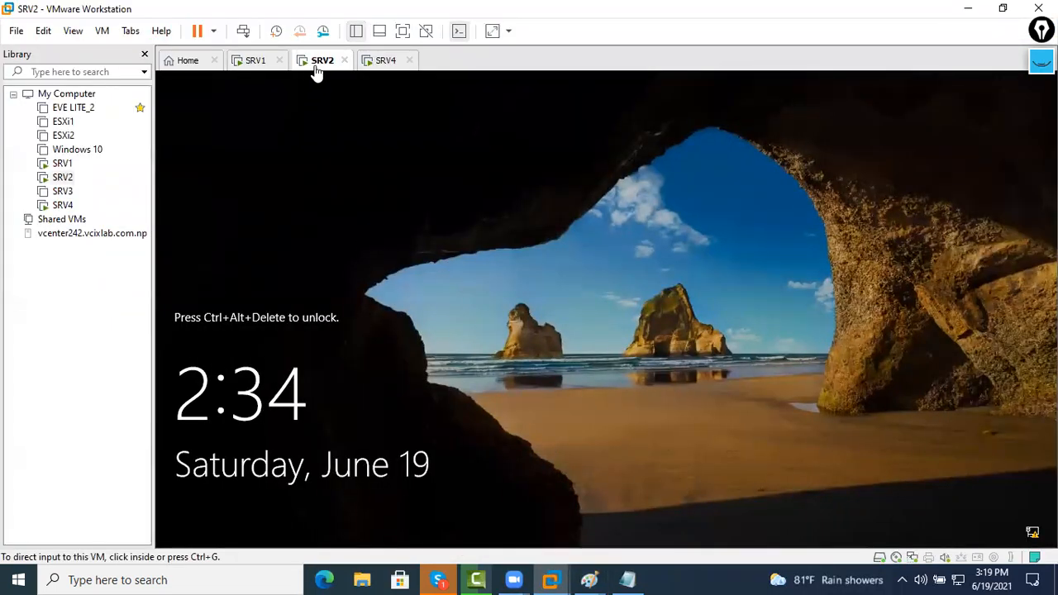
{"action": "left_click", "coordinate": [264, 65]}
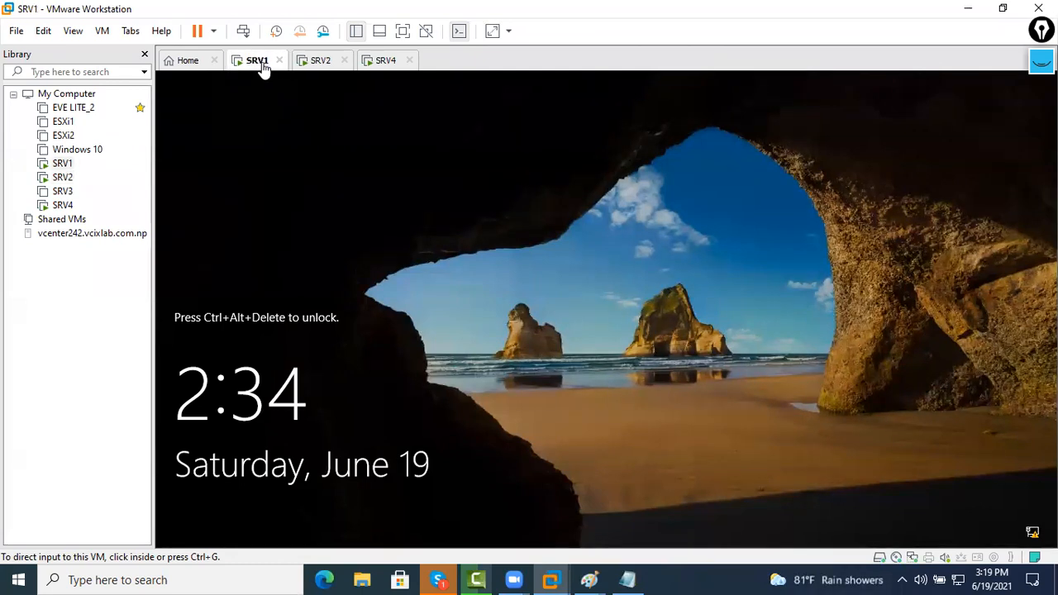
{"action": "left_click", "coordinate": [66, 191]}
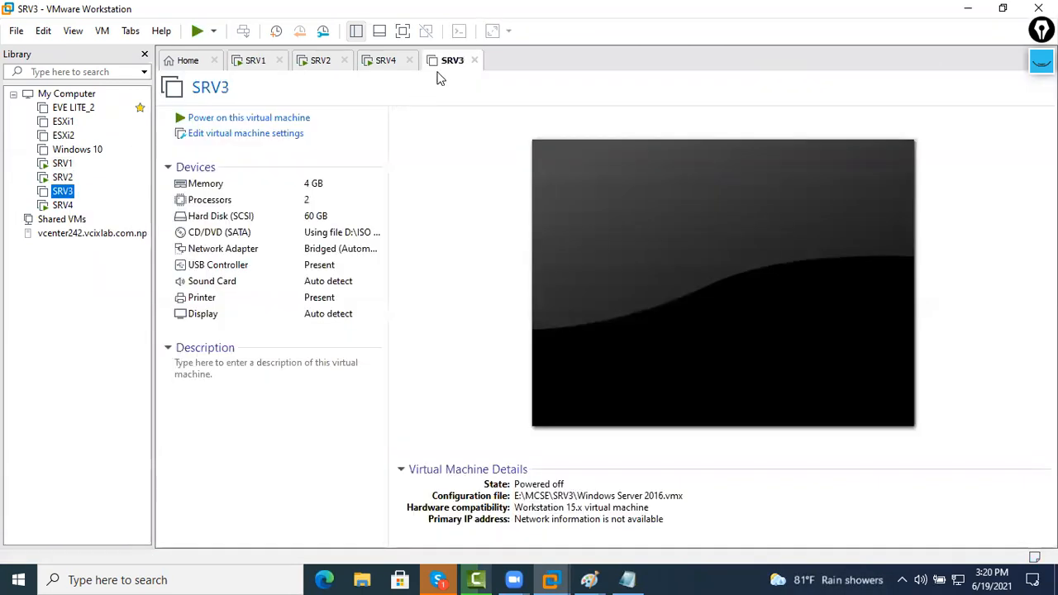
{"action": "right_click", "coordinate": [53, 195]}
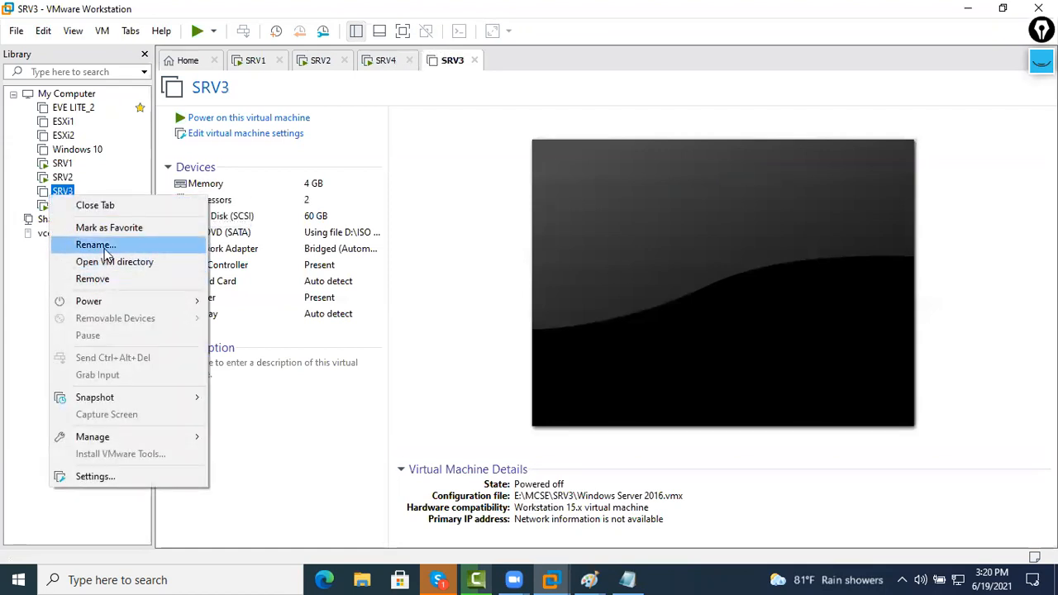
{"action": "left_click", "coordinate": [105, 245]}
{"action": "key", "text": "End"}
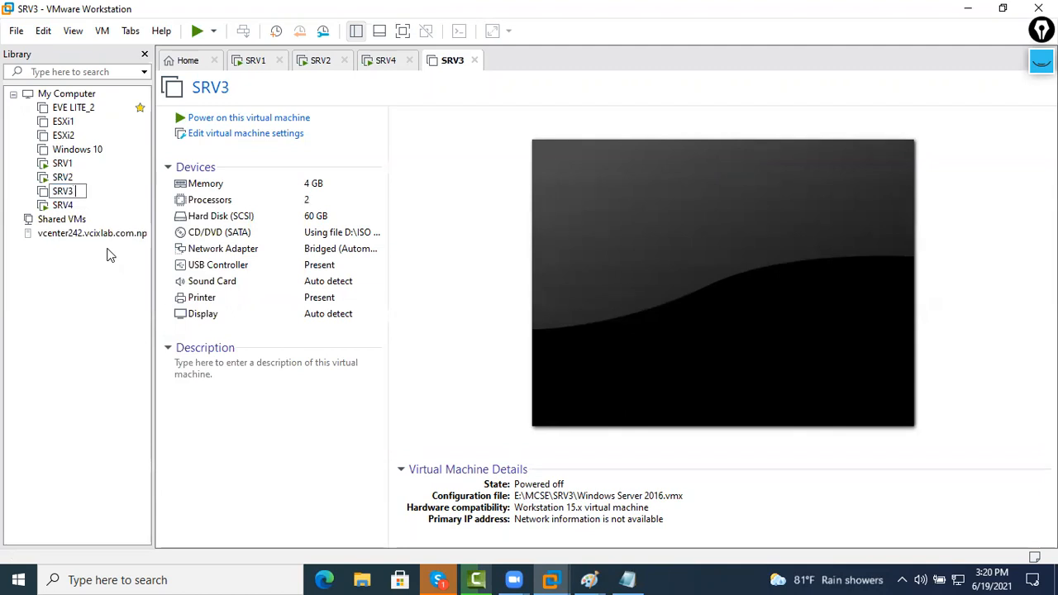
{"action": "type", "text": "Router"}
{"action": "key", "text": "Return"}
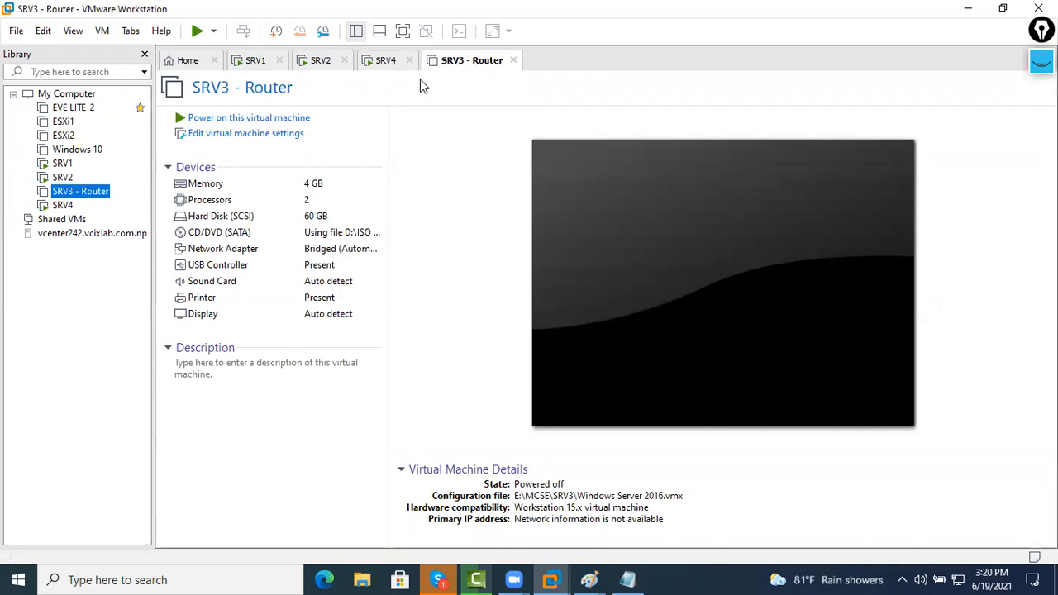
{"action": "left_click", "coordinate": [252, 122]}
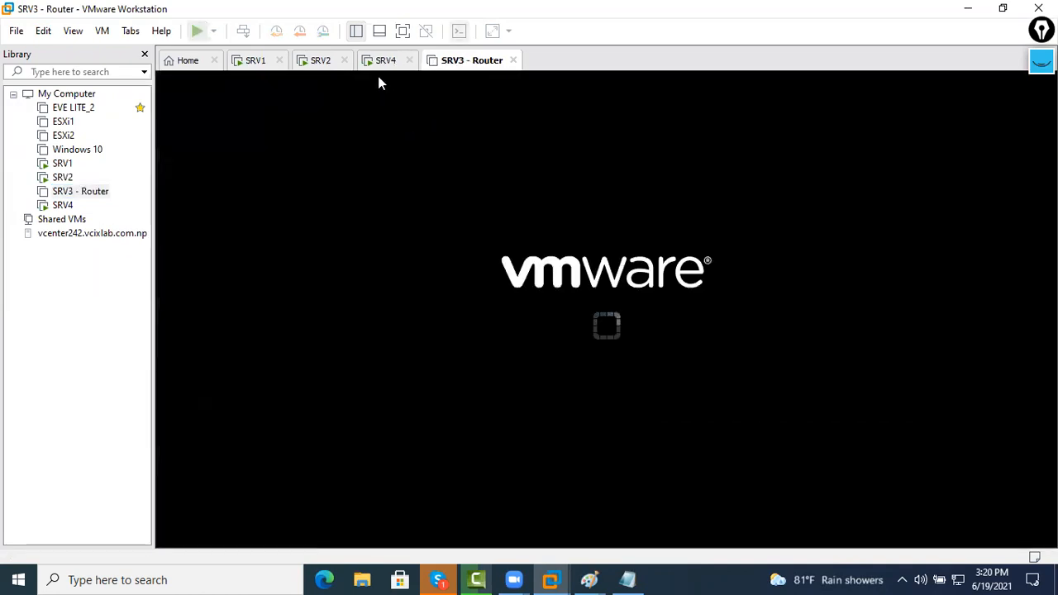
Set and confirm the built-in Administrator password on SRV4
{"action": "left_click", "coordinate": [384, 61]}
{"action": "left_click", "coordinate": [444, 306]}
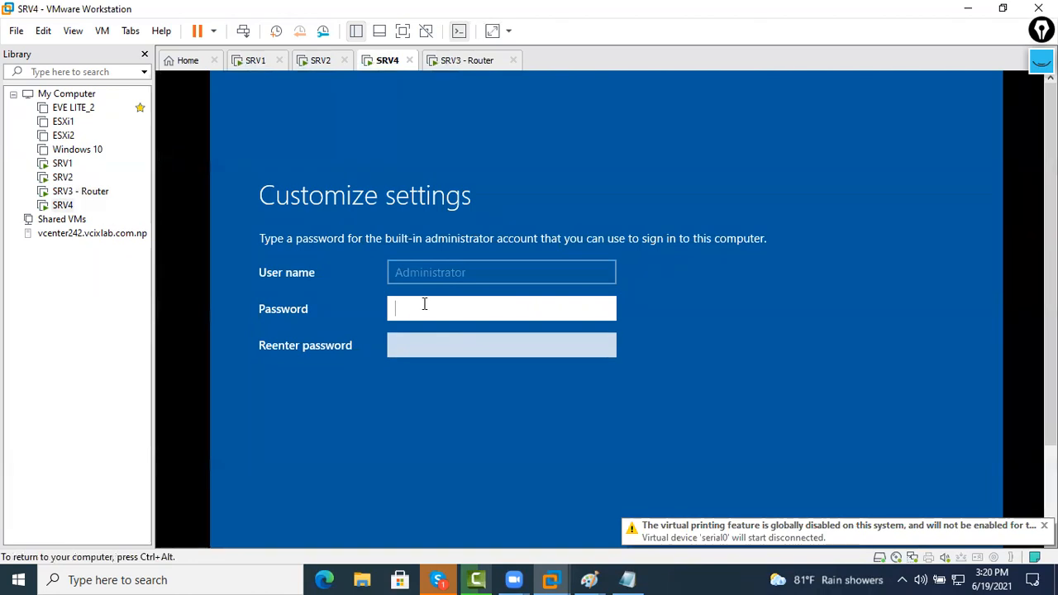
{"action": "type", "text": "Password"}
{"action": "key", "text": "Tab"}
{"action": "type", "text": "Passwor"}
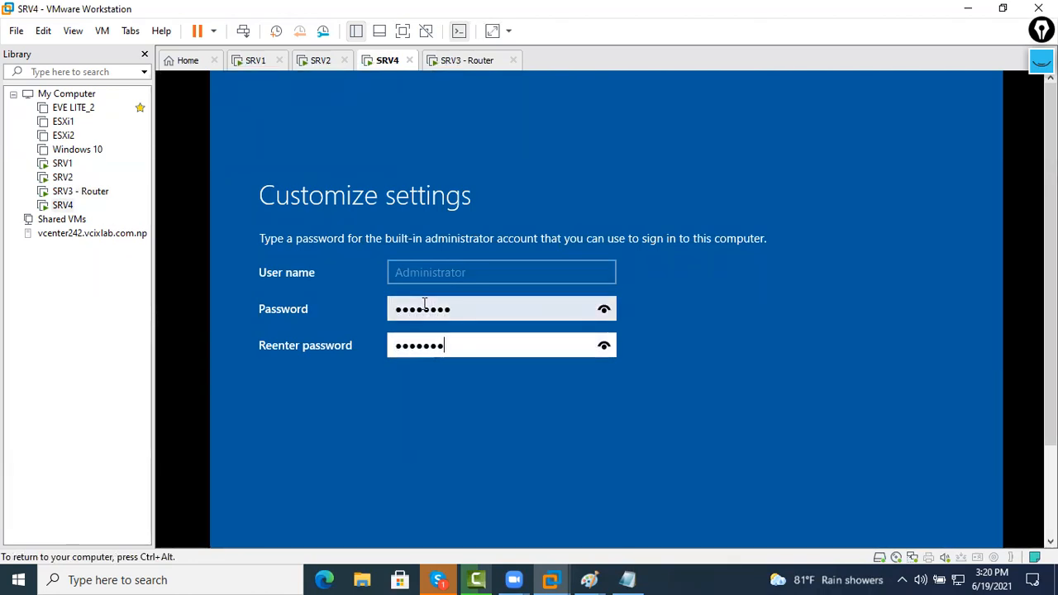
{"action": "type", "text": "d"}
{"action": "key", "text": "Return"}
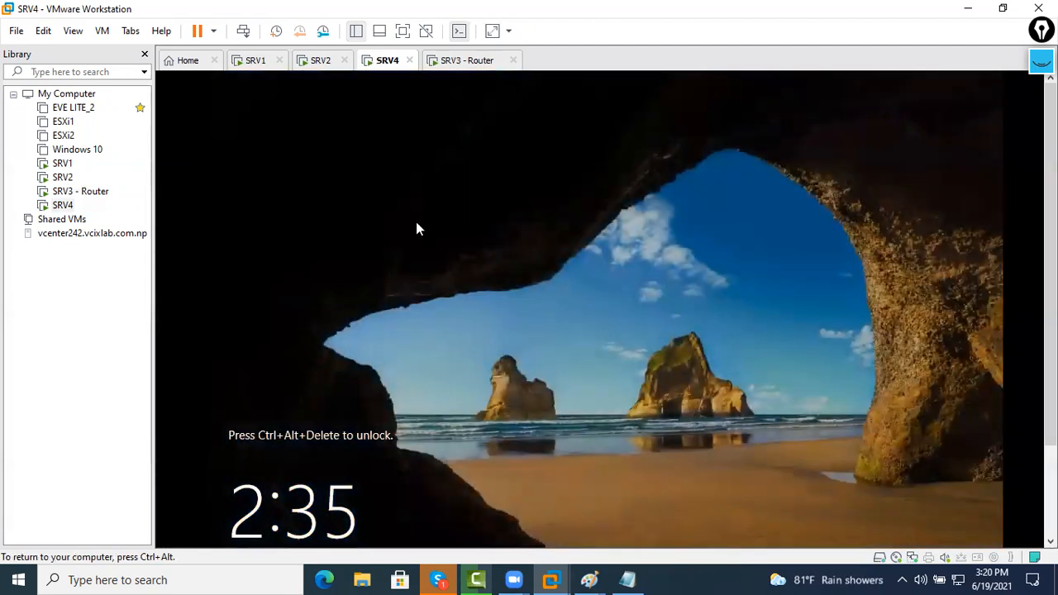
Send Ctrl+Alt+Del to SRV4 and sign in as Administrator
{"action": "right_click", "coordinate": [385, 66]}
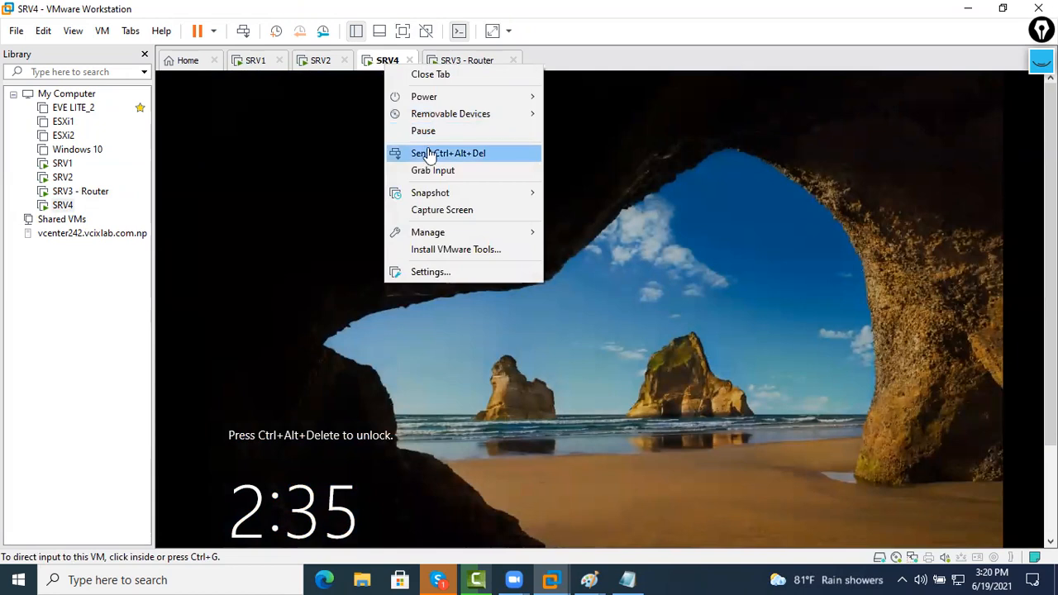
{"action": "left_click", "coordinate": [427, 153]}
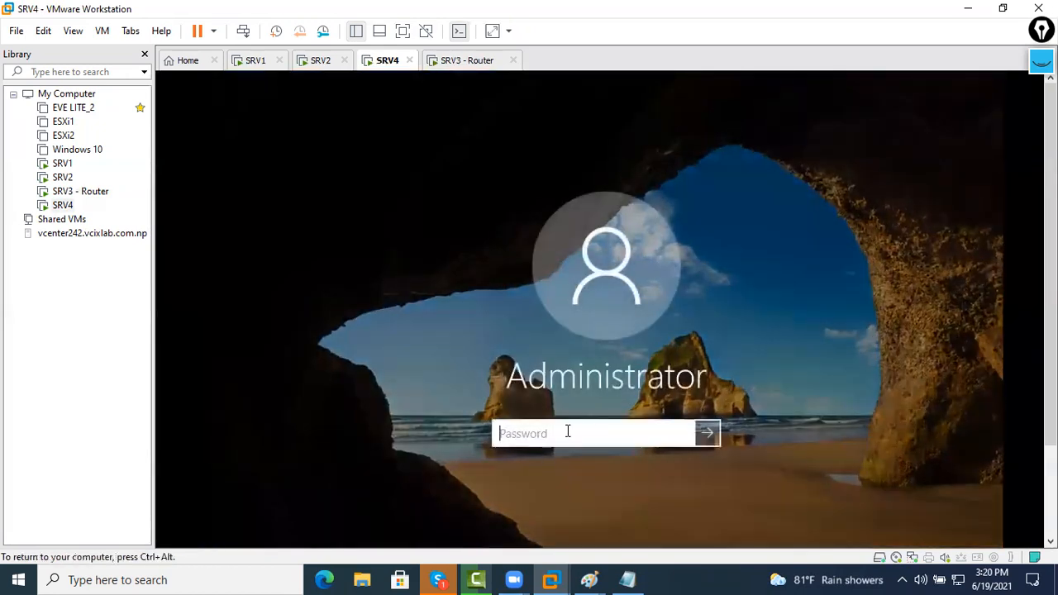
{"action": "type", "text": "P@ssw0rd"}
{"action": "key", "text": "Return"}
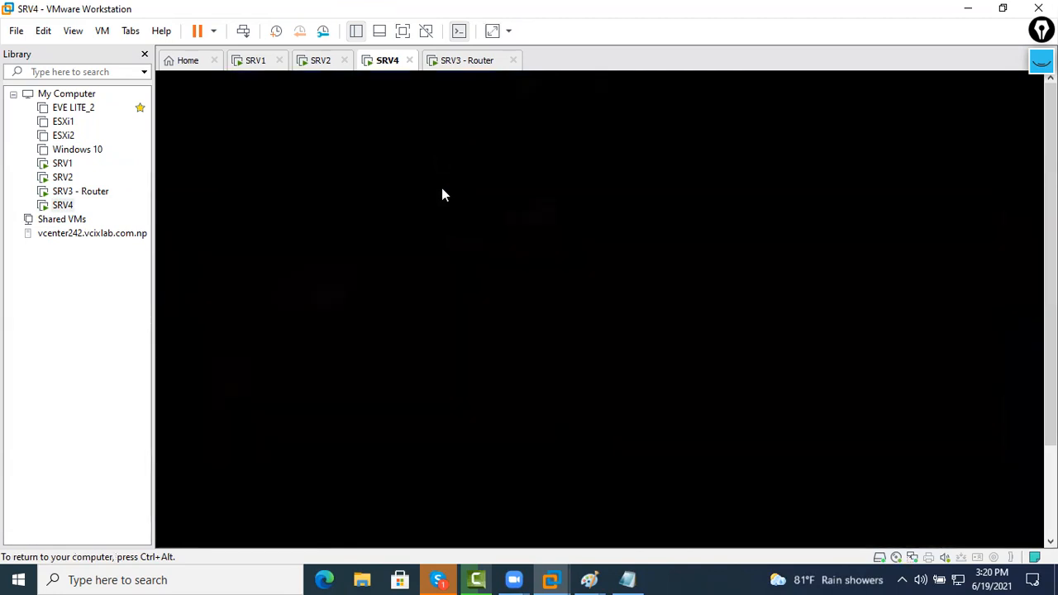
{"action": "left_click", "coordinate": [449, 66]}
{"action": "left_click", "coordinate": [398, 68]}
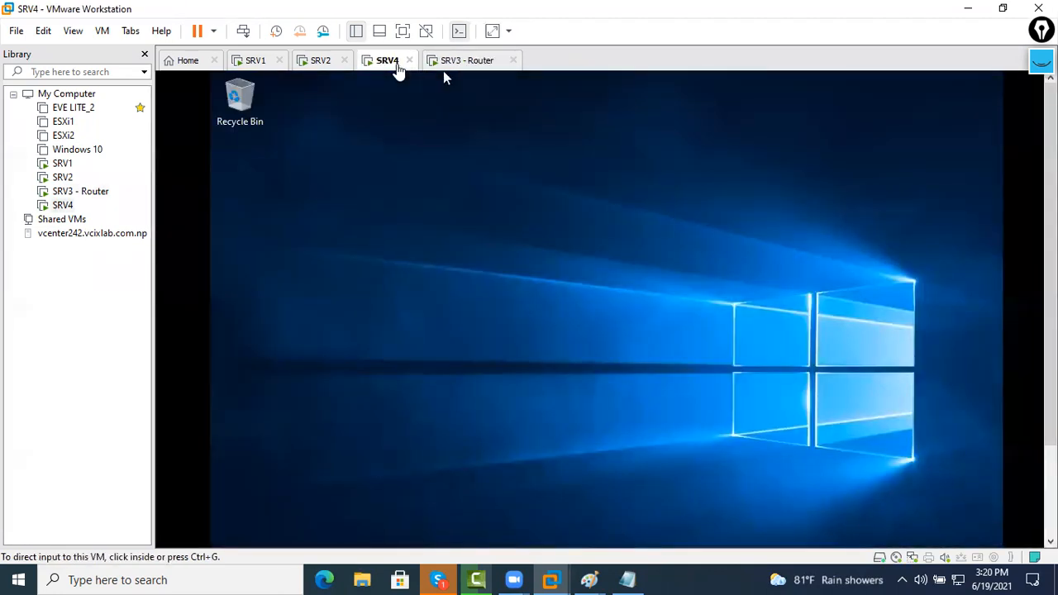
{"action": "right_click", "coordinate": [399, 67]}
Start VMware Tools installation on SRV4, decline network discovery, and run setup from the DVD
{"action": "left_click", "coordinate": [465, 250]}
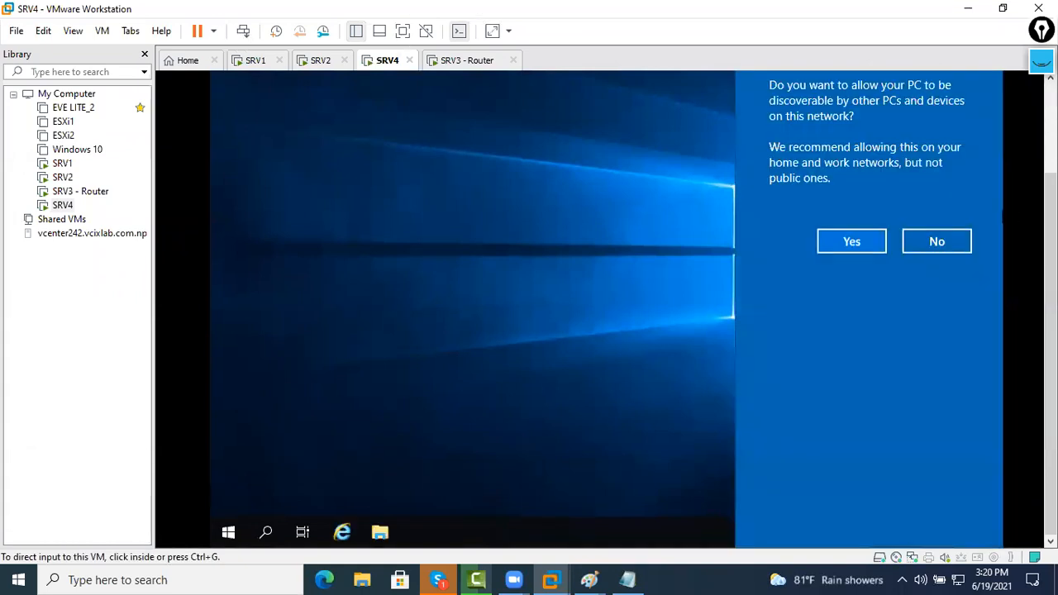
{"action": "left_click", "coordinate": [961, 240]}
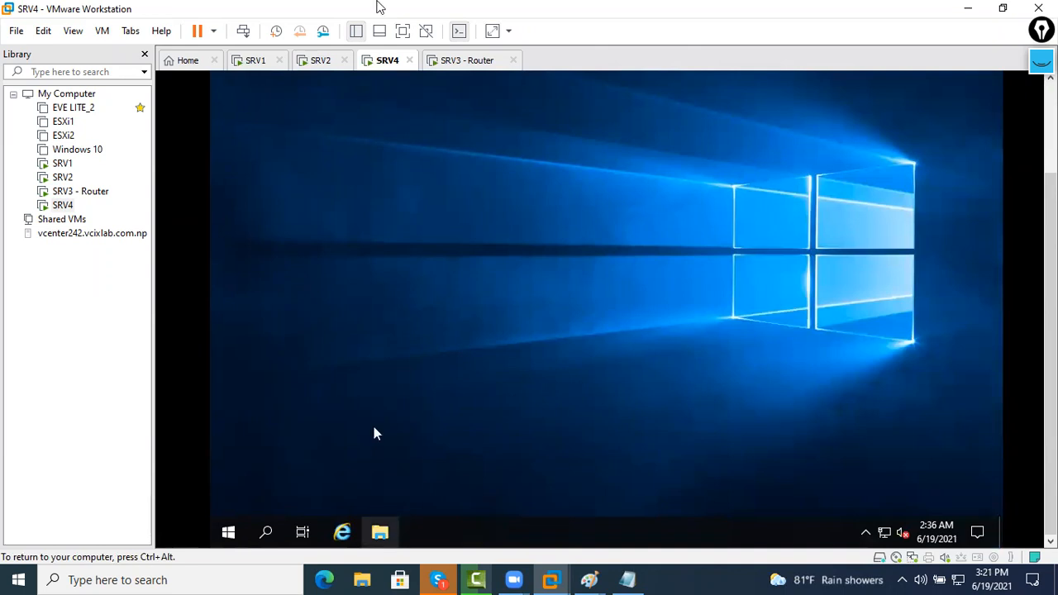
{"action": "right_click", "coordinate": [377, 63]}
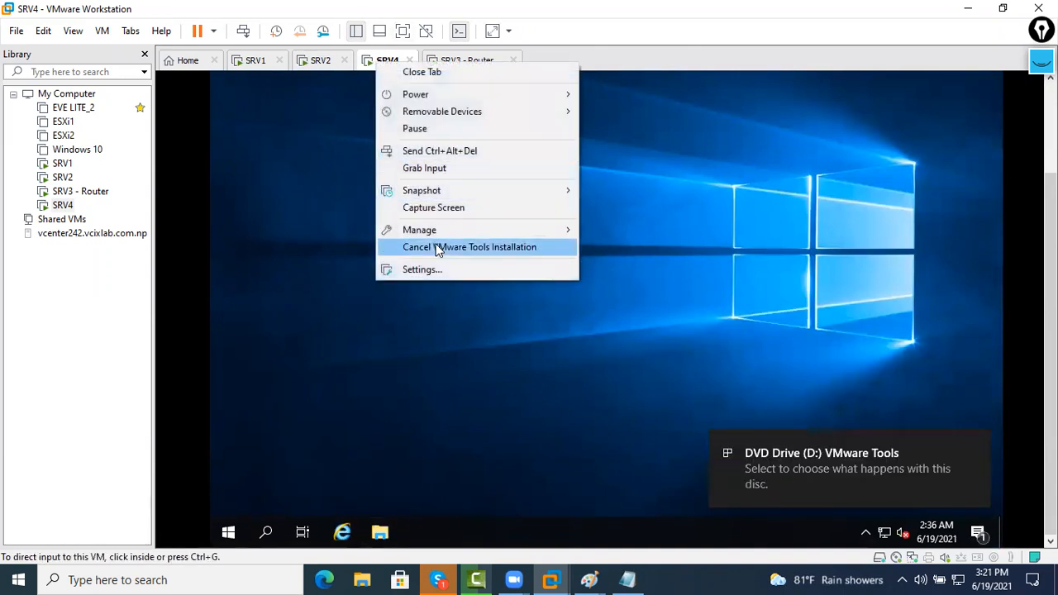
{"action": "left_click", "coordinate": [347, 240]}
{"action": "left_click", "coordinate": [382, 532]}
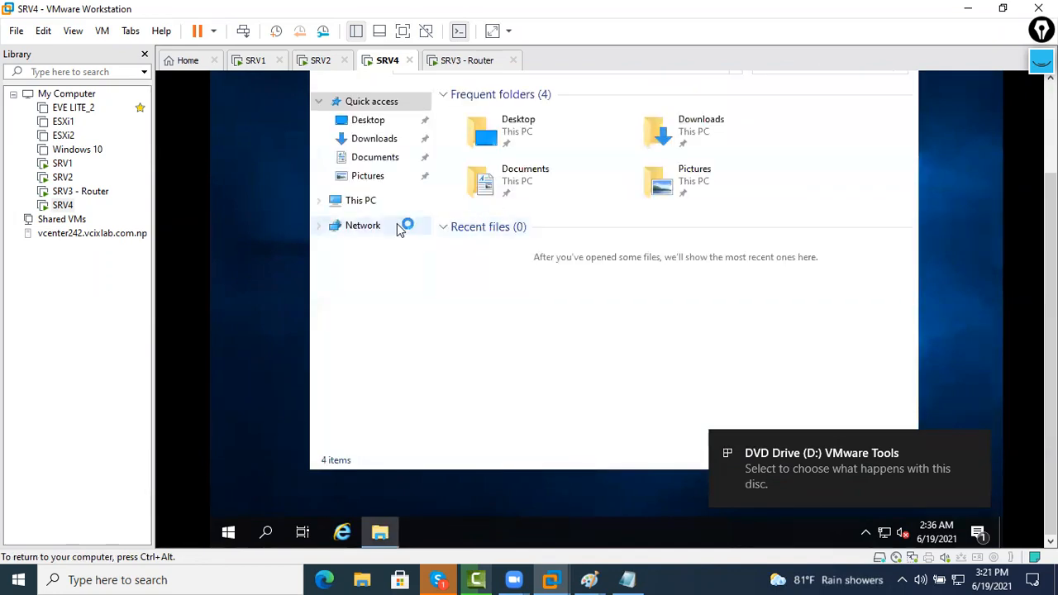
{"action": "left_click", "coordinate": [389, 203]}
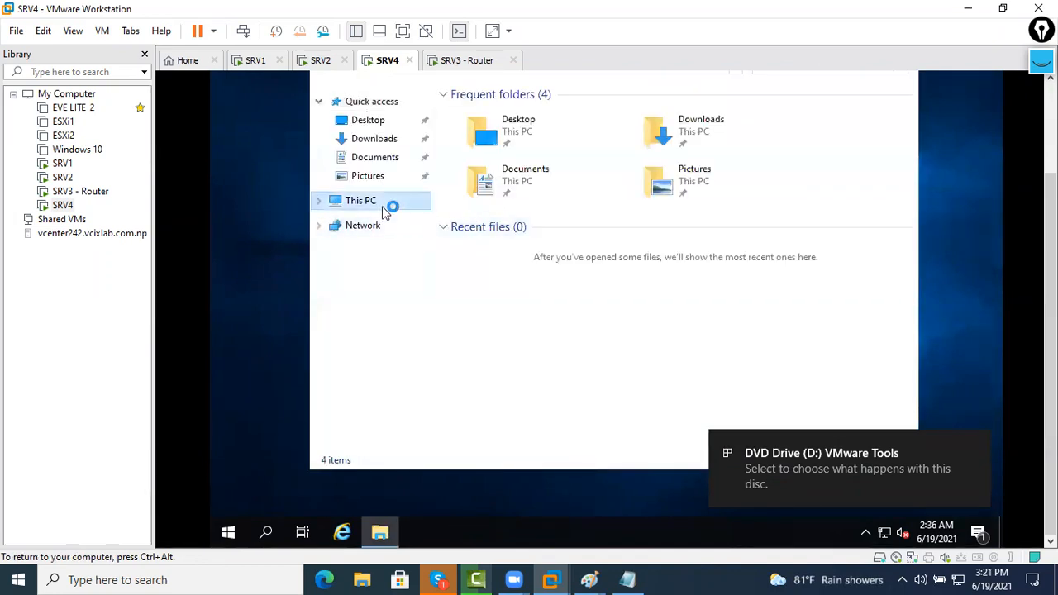
{"action": "left_click", "coordinate": [718, 318]}
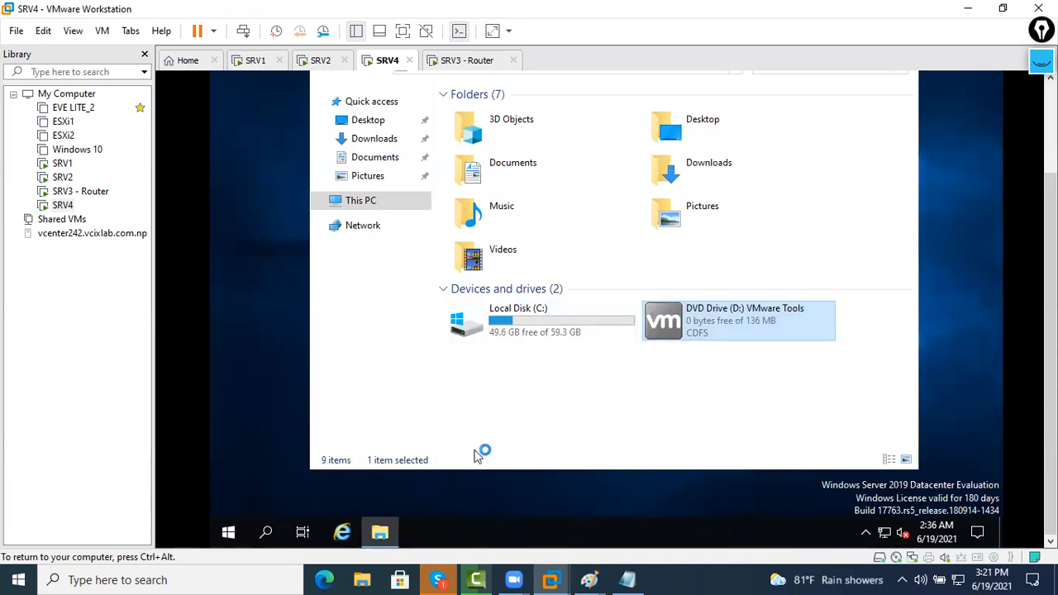
Advance VMware Tools setup into installation, then switch to SRV2's lock screen
{"action": "left_click", "coordinate": [433, 527]}
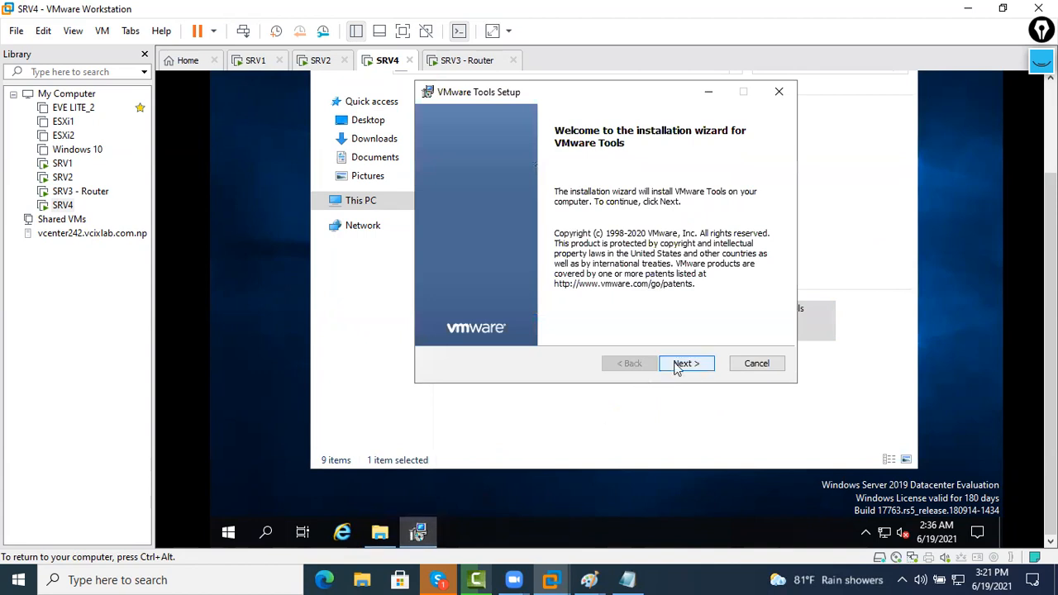
{"action": "left_click", "coordinate": [675, 365]}
{"action": "left_click", "coordinate": [675, 366]}
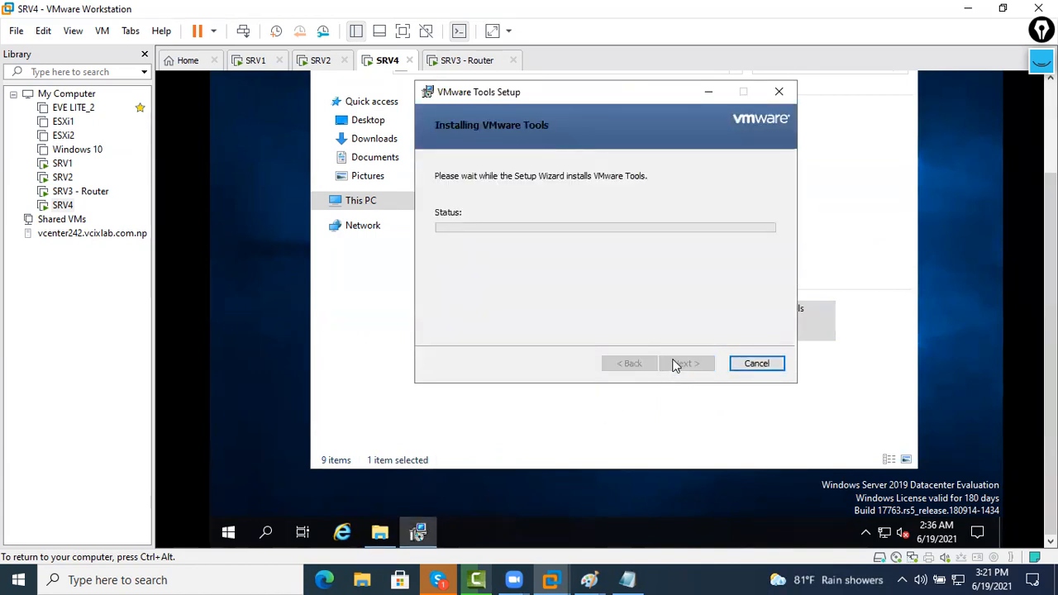
{"action": "left_click", "coordinate": [500, 63]}
{"action": "left_click", "coordinate": [389, 62]}
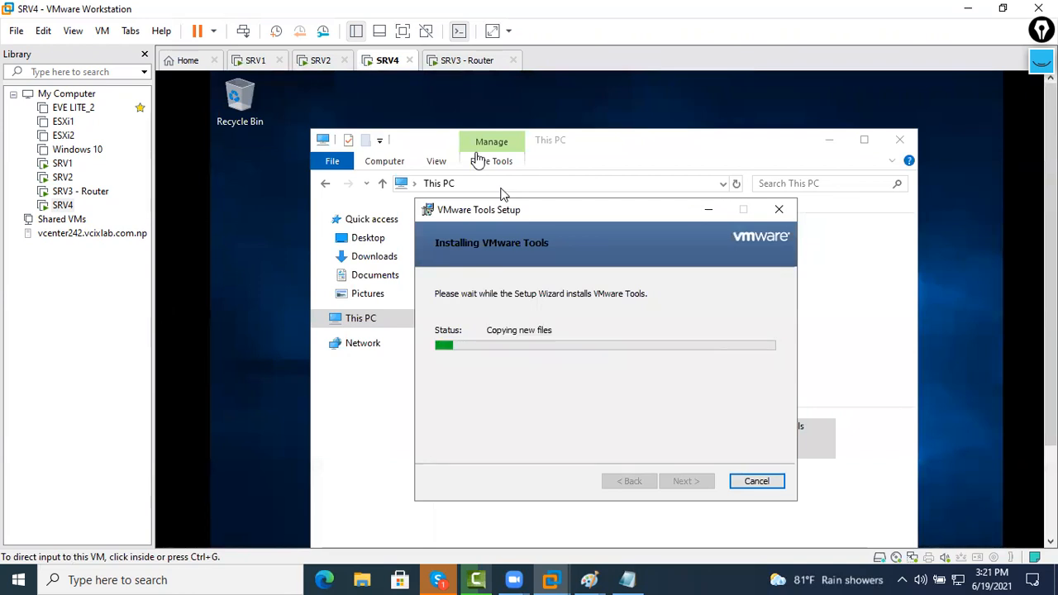
{"action": "left_click", "coordinate": [339, 61]}
{"action": "left_click", "coordinate": [383, 68]}
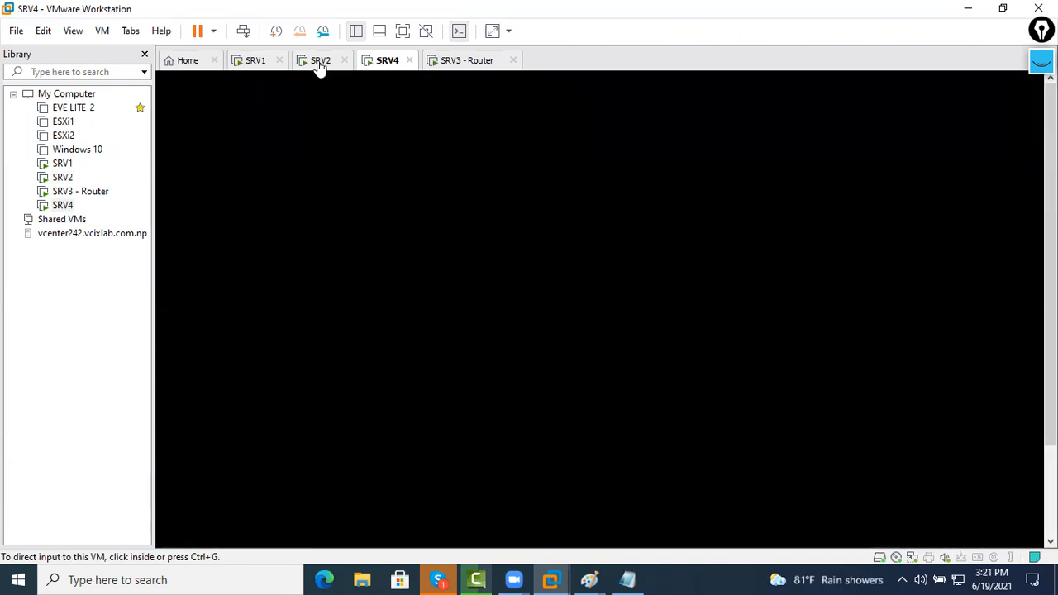
{"action": "left_click", "coordinate": [320, 60]}
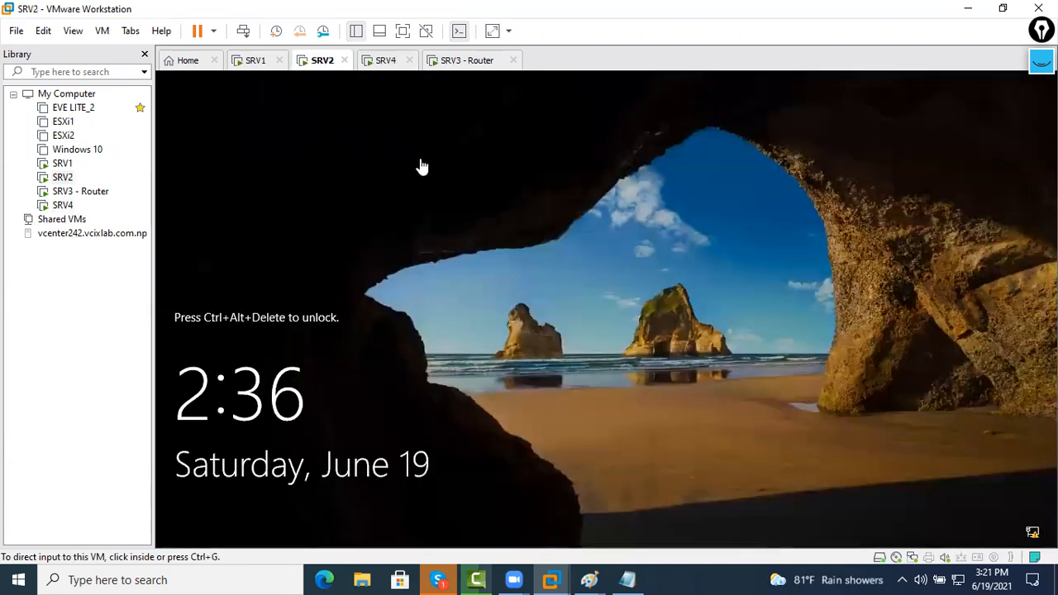
Sign in to SRV1 as Administrator with its password
{"action": "left_click", "coordinate": [443, 66]}
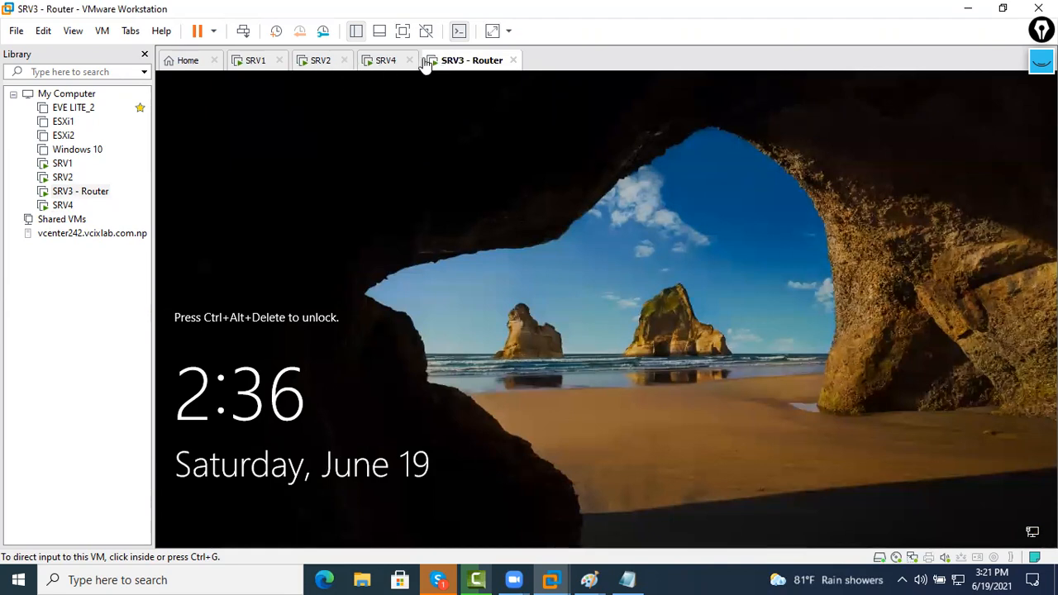
{"action": "left_click", "coordinate": [255, 66]}
{"action": "right_click", "coordinate": [260, 69]}
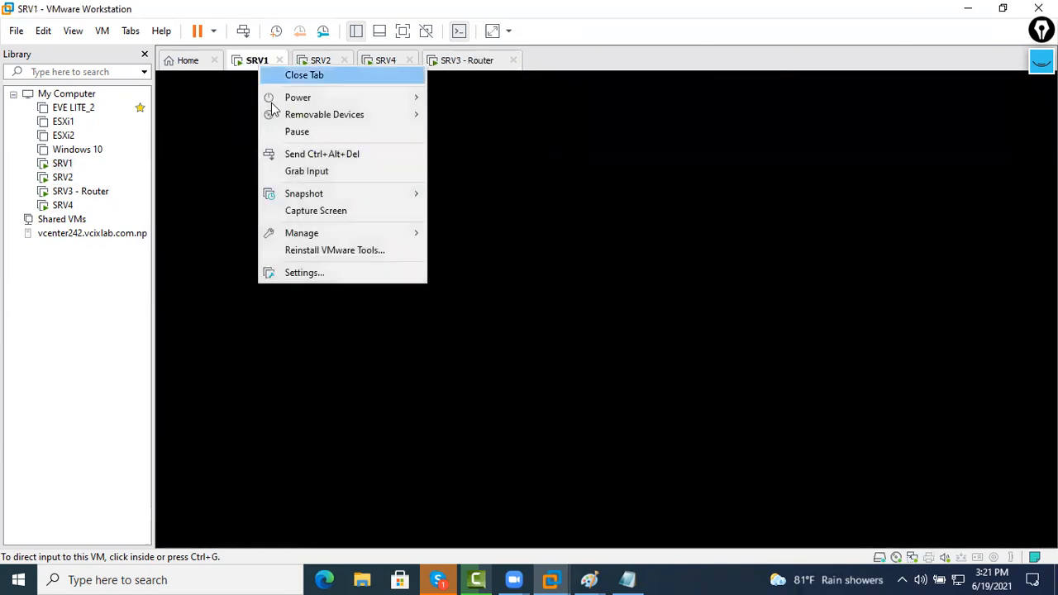
{"action": "left_click", "coordinate": [266, 155]}
{"action": "left_click", "coordinate": [545, 382]}
{"action": "type", "text": "***"}
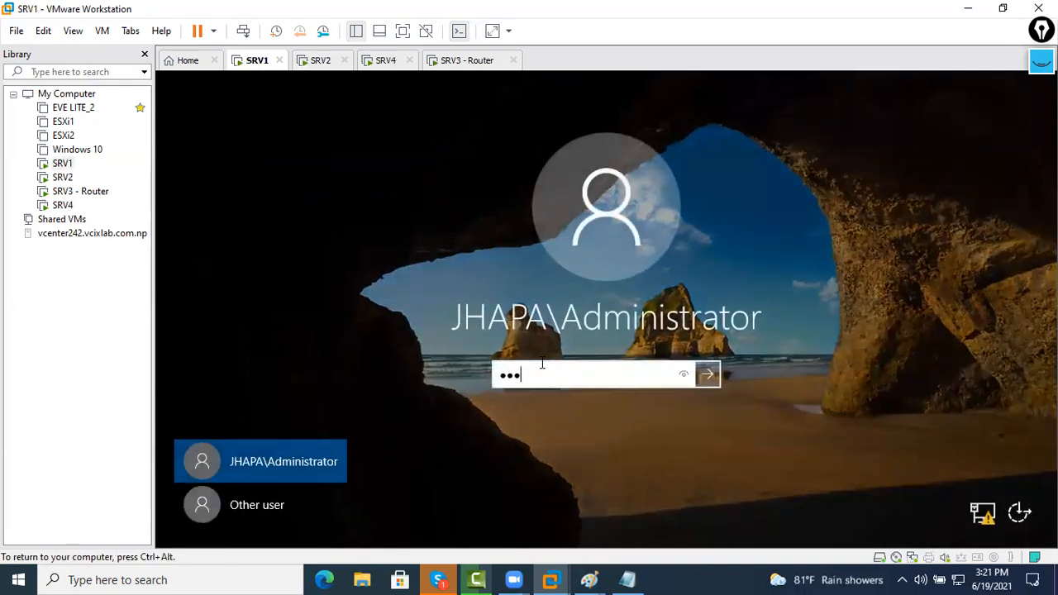
{"action": "key", "text": "Return"}
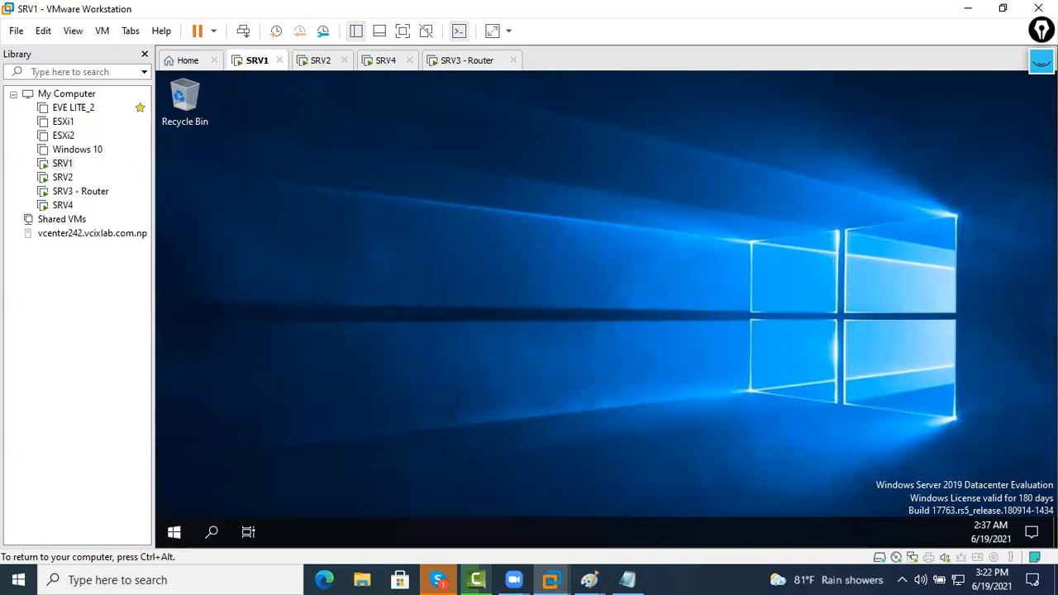
Open a command prompt on SRV1 and run ipconfig to check its network settings
{"action": "key", "text": "super+r"}
{"action": "type", "text": "cmd"}
{"action": "key", "text": "Return"}
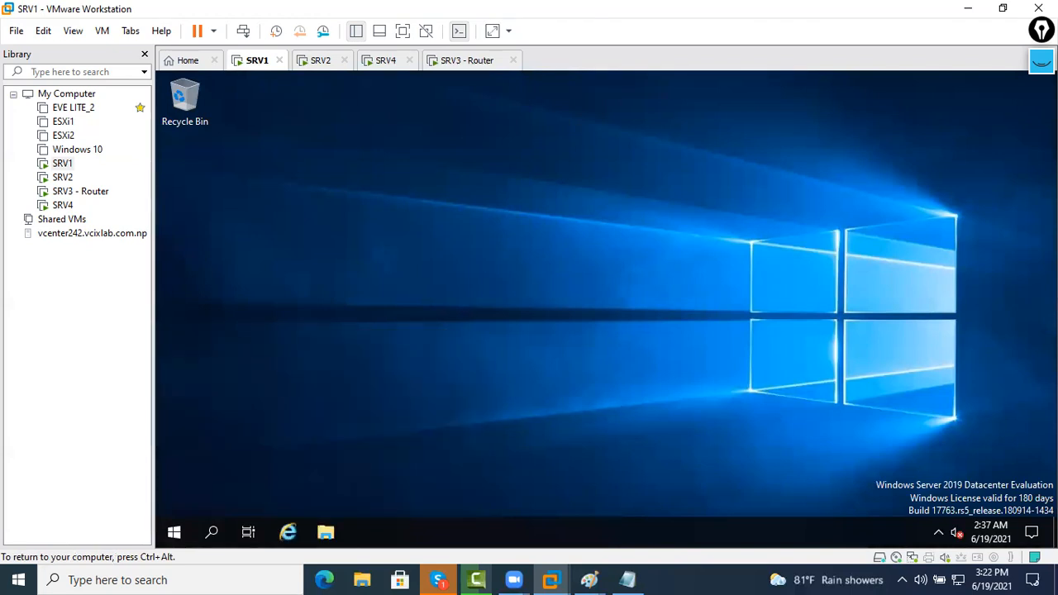
{"action": "key", "text": "Return"}
{"action": "key", "text": "Return"}
{"action": "key", "text": "Return"}
{"action": "key", "text": "Return"}
{"action": "key", "text": "Return"}
{"action": "type", "text": "ipconfig"}
{"action": "key", "text": "Return"}
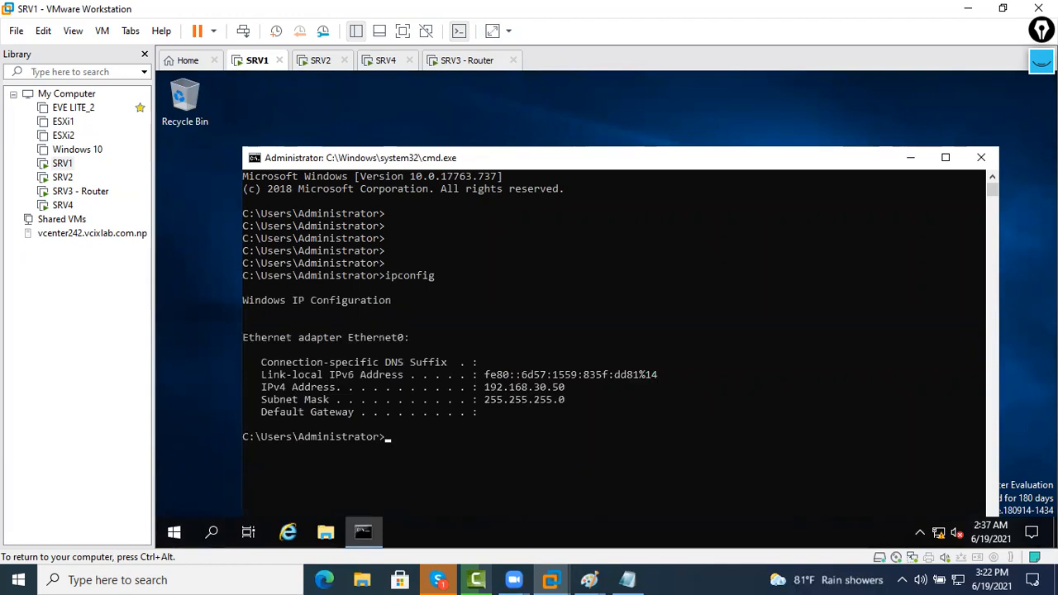
Start a continuous ping to 10.1.1.1 (ping 10.1.1.1 -t), which returns General failure
{"action": "type", "text": "ping 192."}
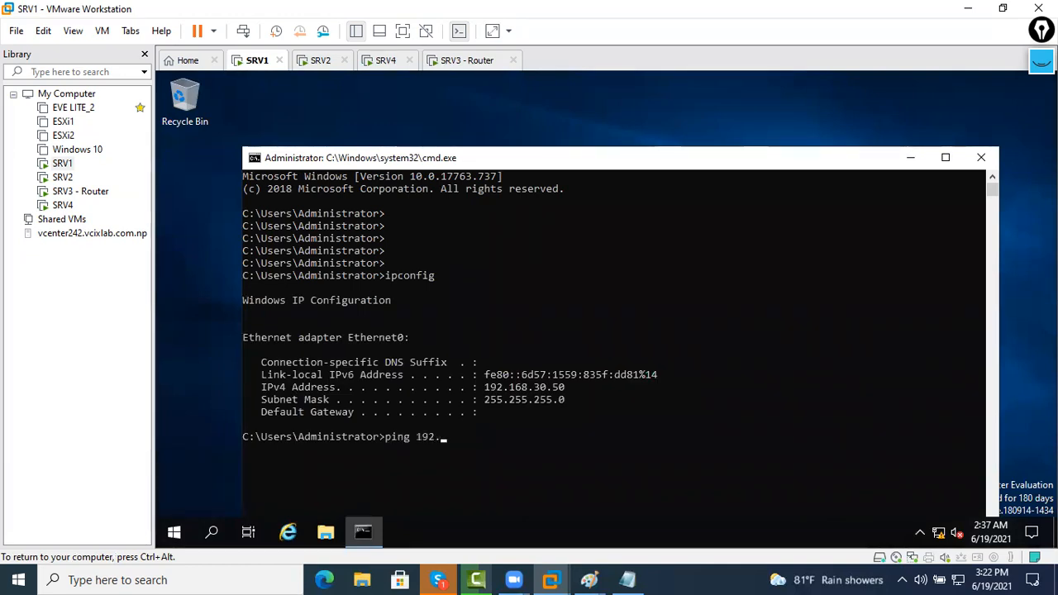
{"action": "key", "text": "BackSpace"}
{"action": "key", "text": "BackSpace"}
{"action": "key", "text": "BackSpace"}
{"action": "key", "text": "BackSpace"}
{"action": "type", "text": "10.1.1."}
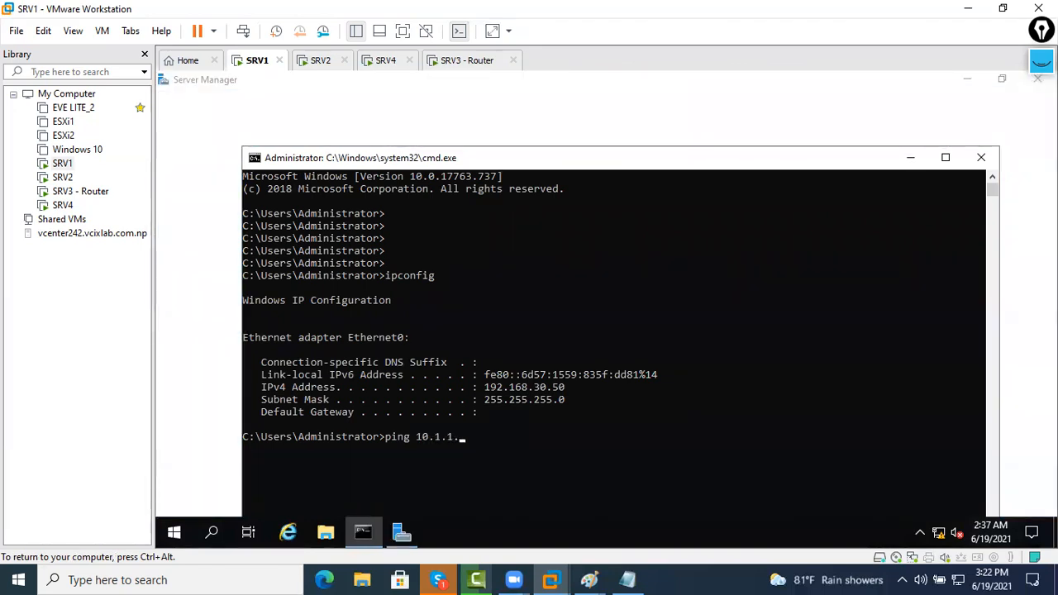
{"action": "type", "text": "1 -t"}
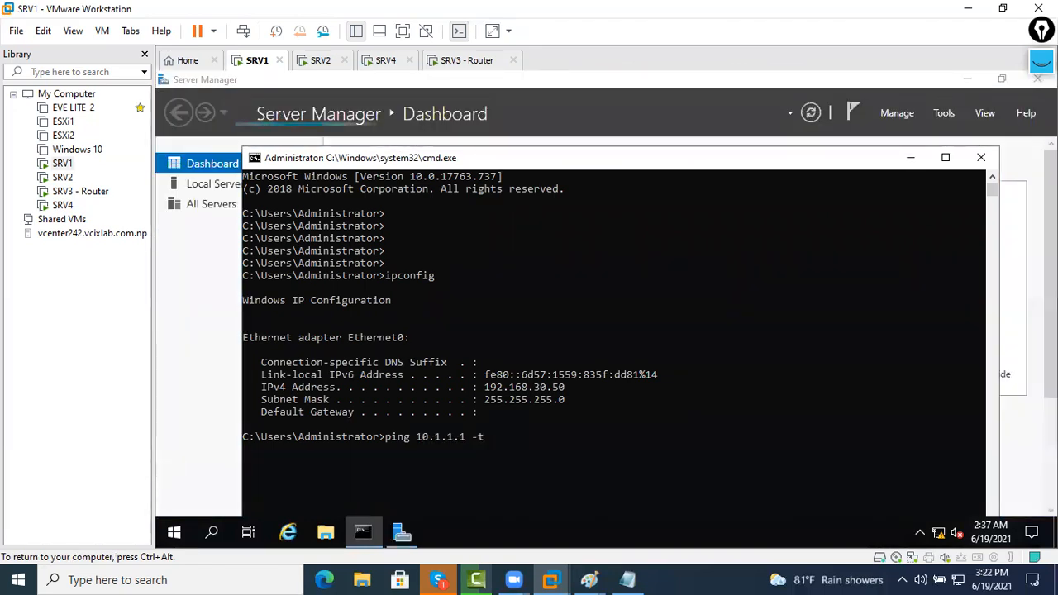
{"action": "key", "text": "Return"}
{"action": "left_click_drag", "start_coordinate": [452, 162], "coordinate": [378, 120]}
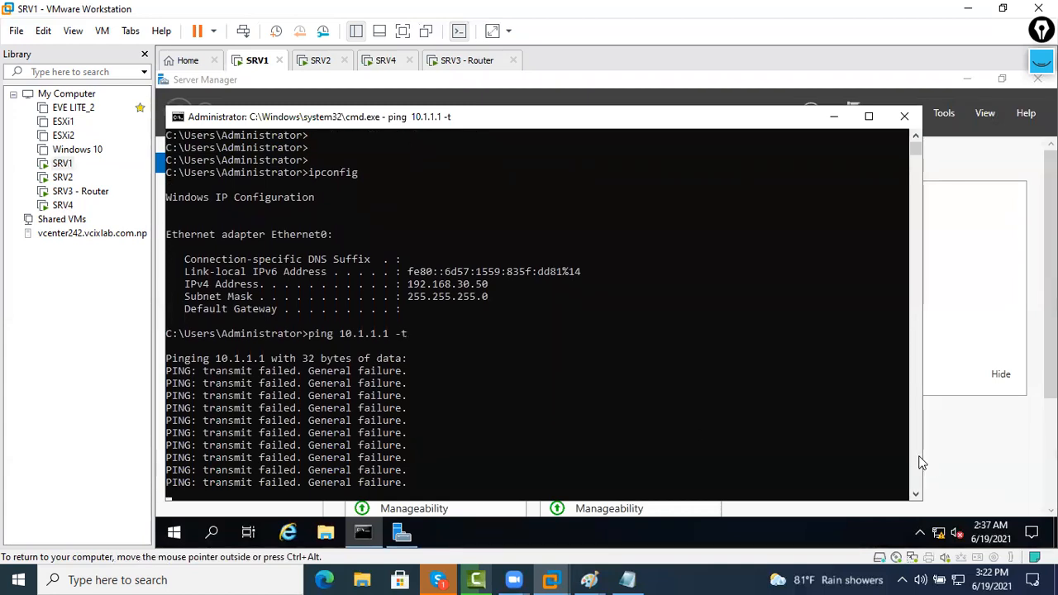
{"action": "left_click", "coordinate": [322, 66]}
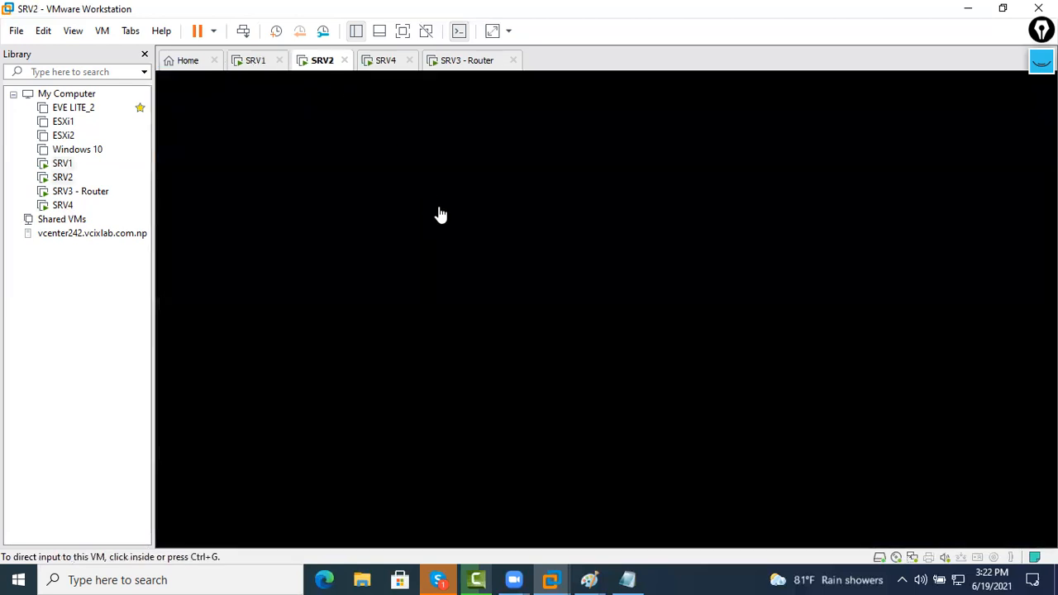
Sign in to SRV2 as Administrator with its password
{"action": "right_click", "coordinate": [318, 66]}
{"action": "left_click", "coordinate": [349, 153]}
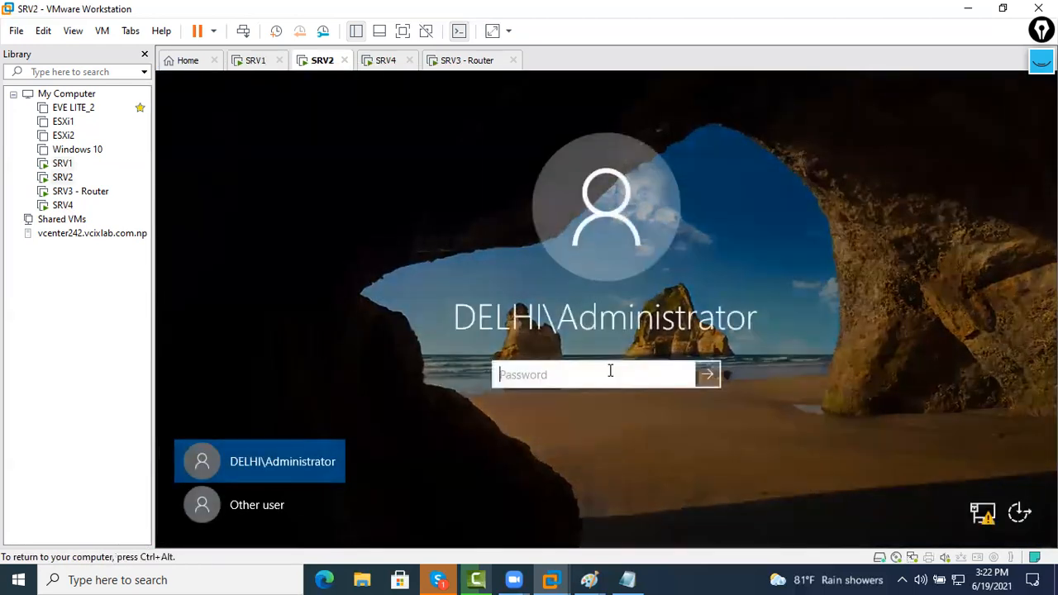
{"action": "type", "text": "*******"}
{"action": "key", "text": "Return"}
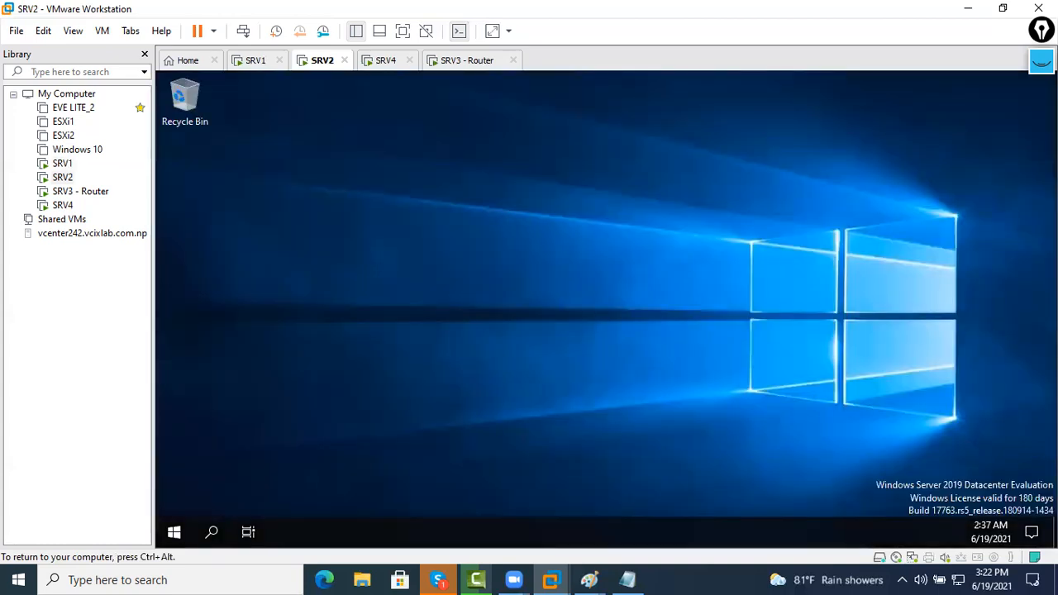
Open a command prompt on SRV2 and run ipconfig, showing 10.1.1.1 with no gateway
{"action": "key", "text": "super+r"}
{"action": "type", "text": "cmd"}
{"action": "key", "text": "Return"}
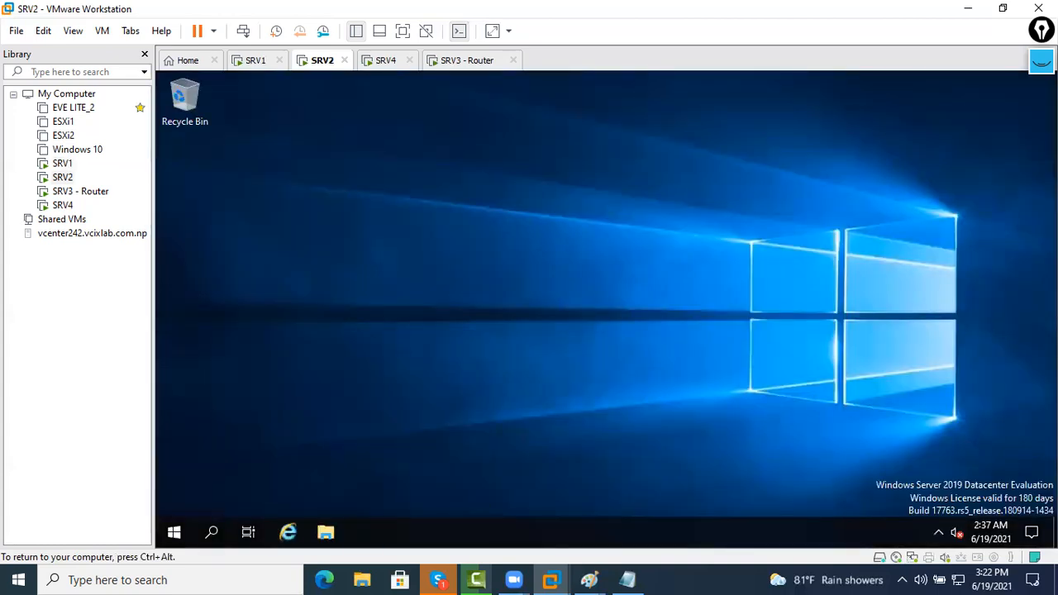
{"action": "key", "text": "Return"}
{"action": "key", "text": "Return"}
{"action": "key", "text": "Return"}
{"action": "key", "text": "Return"}
{"action": "key", "text": "Return"}
{"action": "type", "text": "ipconfig"}
{"action": "key", "text": "Return"}
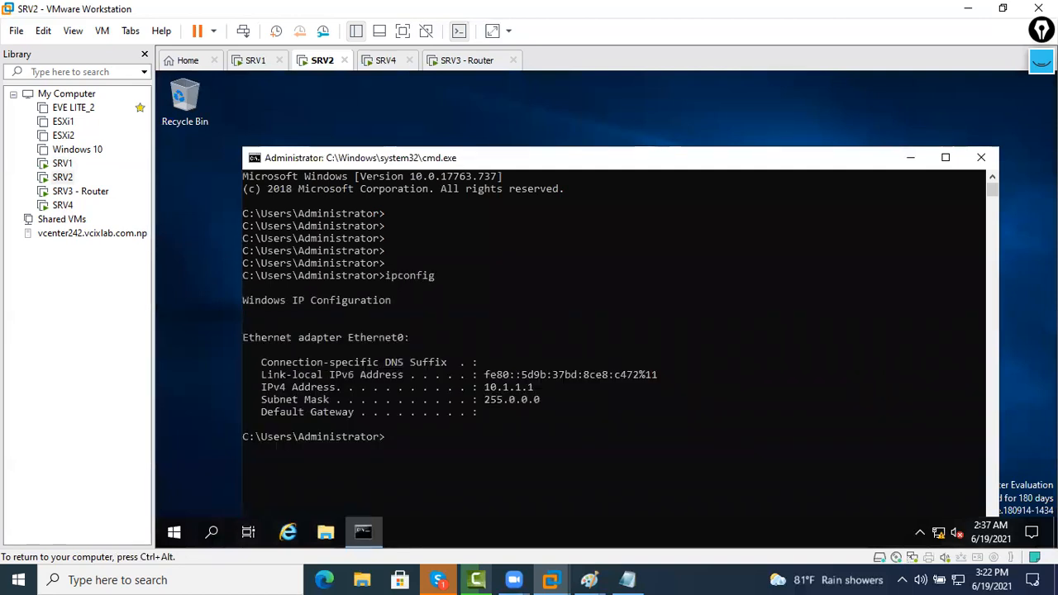
Run ping 192.168.30.50 -t continuously and maximize the command window
{"action": "type", "text": "ping"}
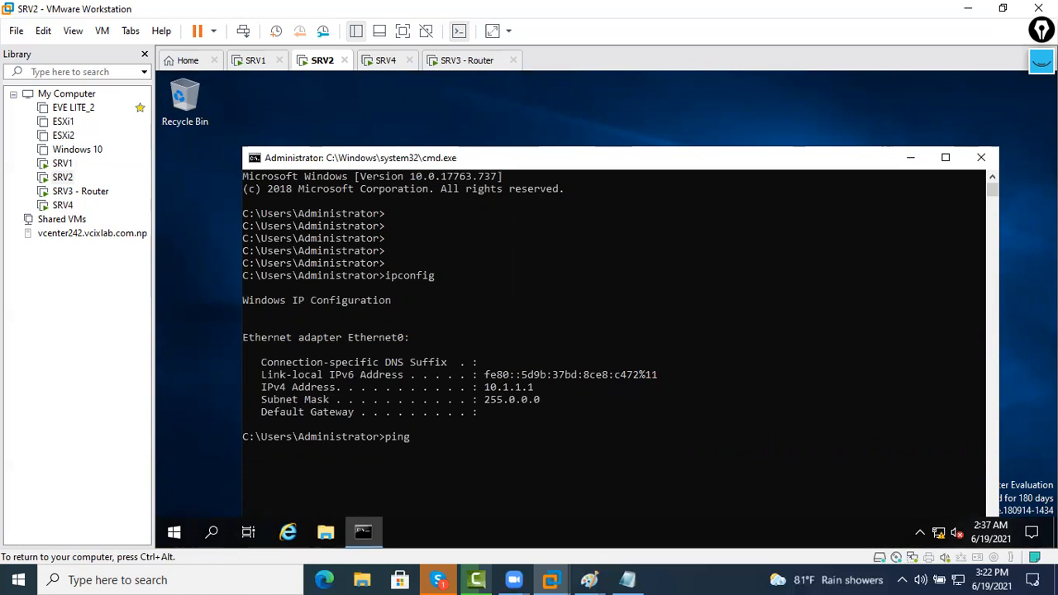
{"action": "type", "text": " 192.1678."}
{"action": "key", "text": "BackSpace"}
{"action": "key", "text": "BackSpace"}
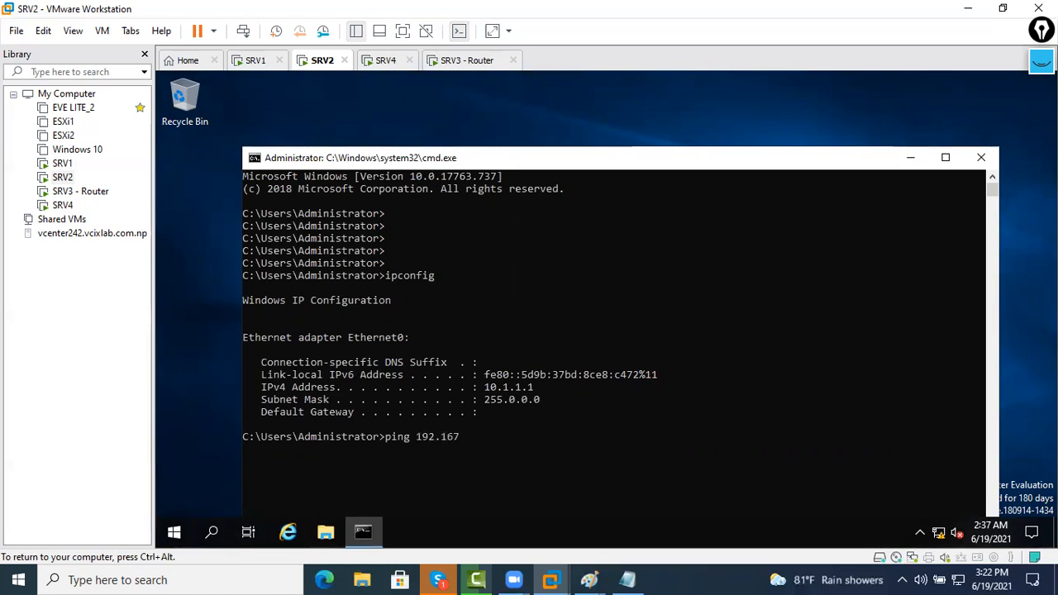
{"action": "type", "text": "8.30.50 -t"}
{"action": "key", "text": "Return"}
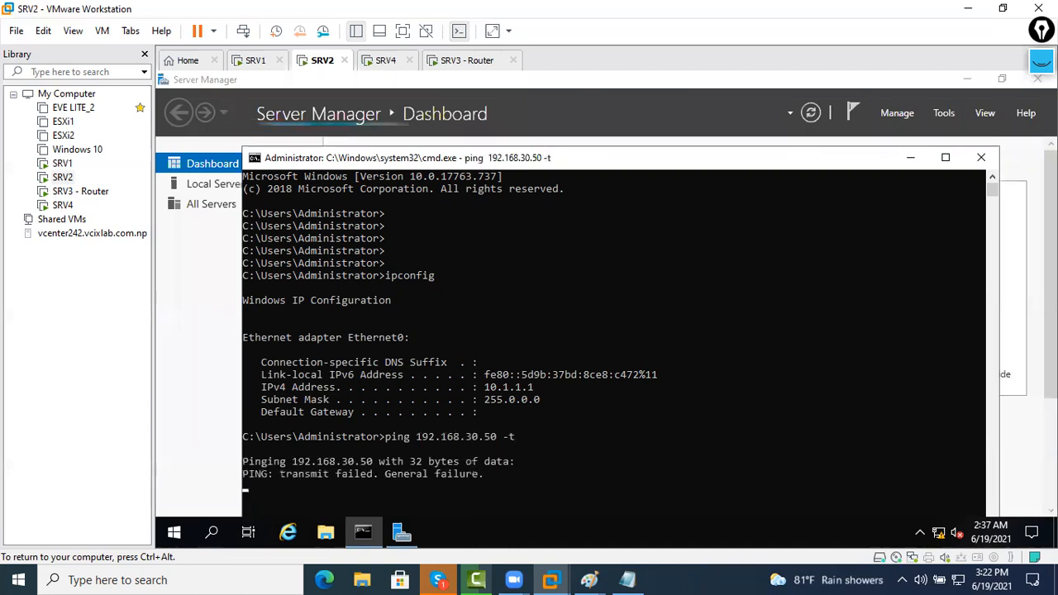
{"action": "double_click", "coordinate": [568, 164]}
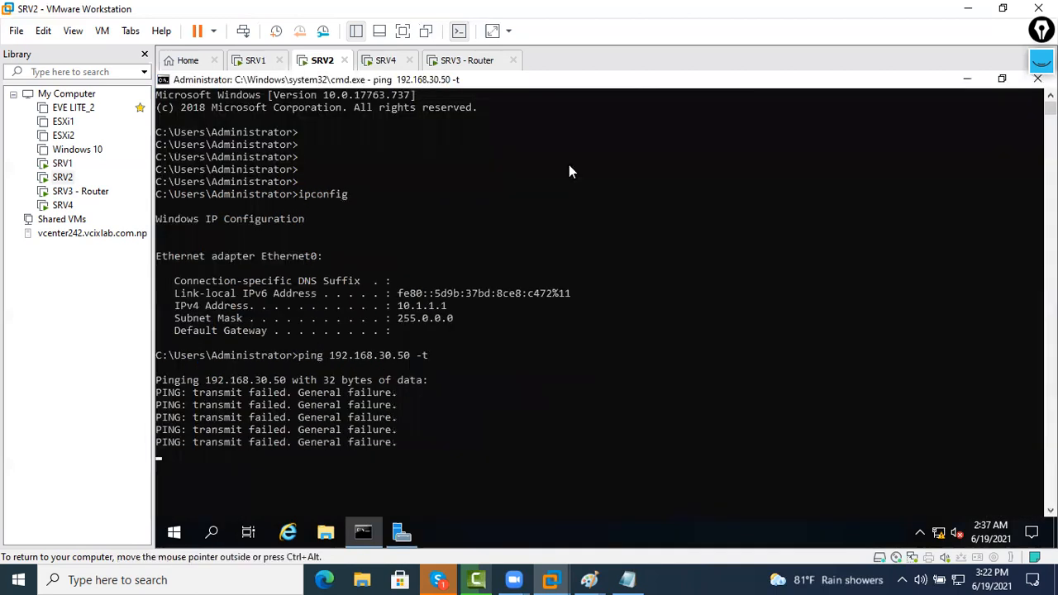
{"action": "left_click", "coordinate": [256, 60]}
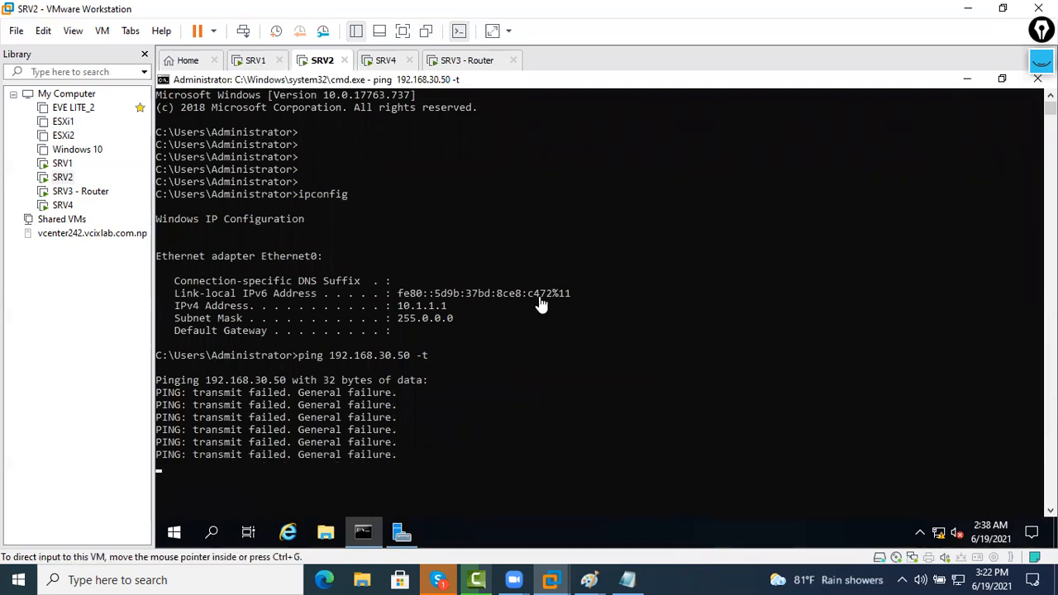
Dismiss SRV1's sound settings without starting the audio service
{"action": "left_click", "coordinate": [954, 535]}
{"action": "left_click", "coordinate": [730, 365]}
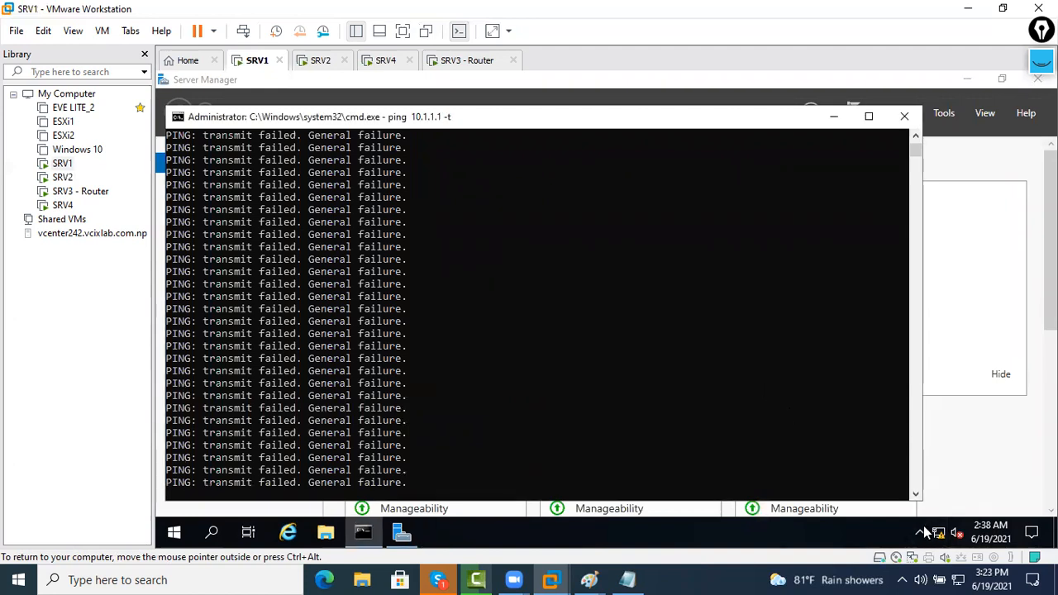
{"action": "left_click", "coordinate": [463, 489]}
Turn on network discovery for SRV1's Domain profile in Ethernet advanced sharing options and save
{"action": "left_click", "coordinate": [939, 532]}
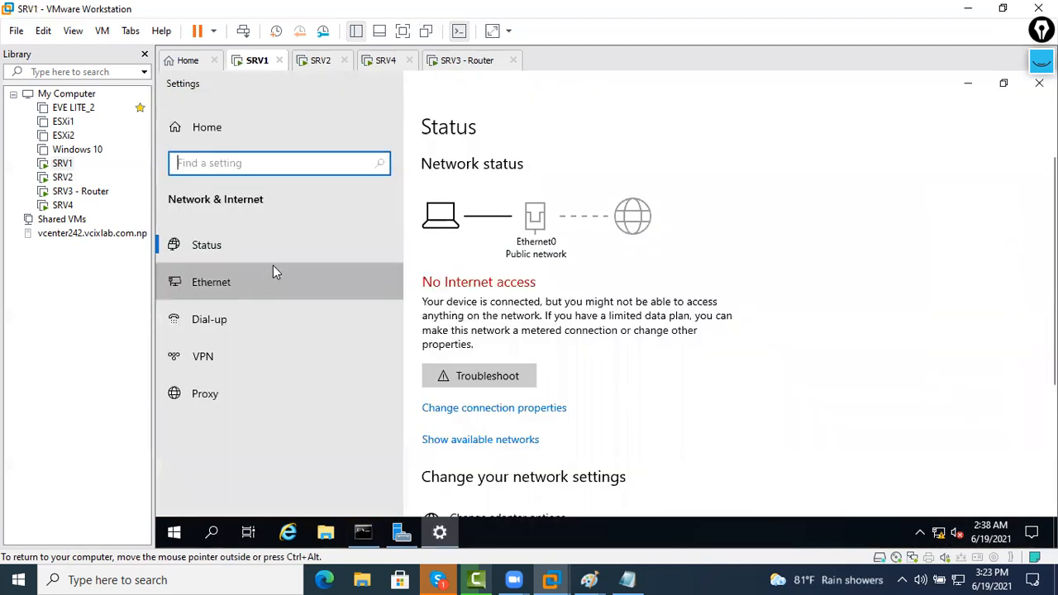
{"action": "left_click", "coordinate": [212, 281]}
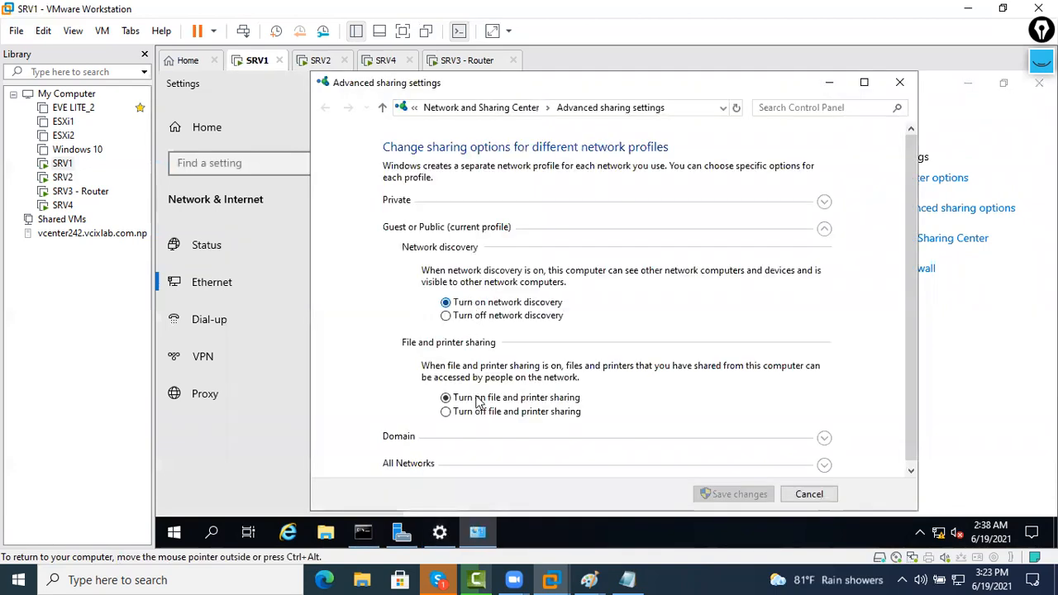
{"action": "left_click", "coordinate": [522, 439]}
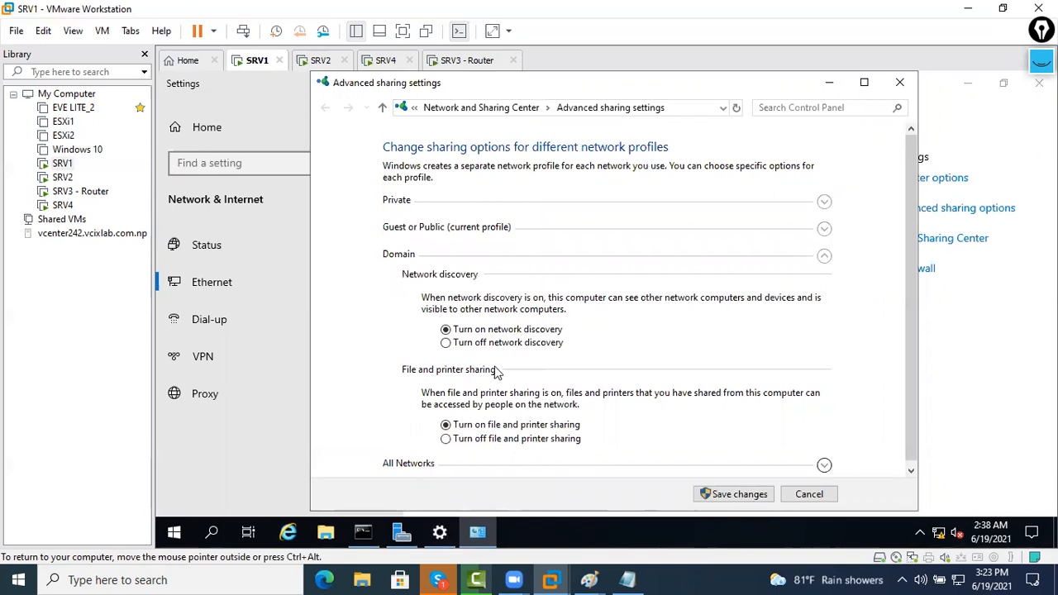
{"action": "left_click", "coordinate": [696, 465]}
{"action": "left_click", "coordinate": [740, 494]}
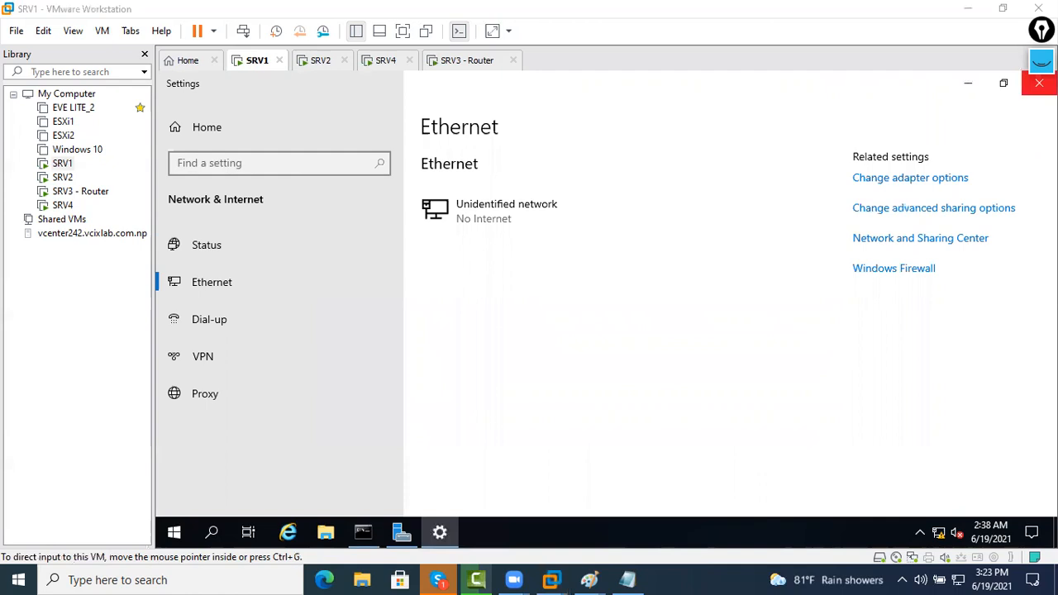
{"action": "left_click", "coordinate": [1039, 82]}
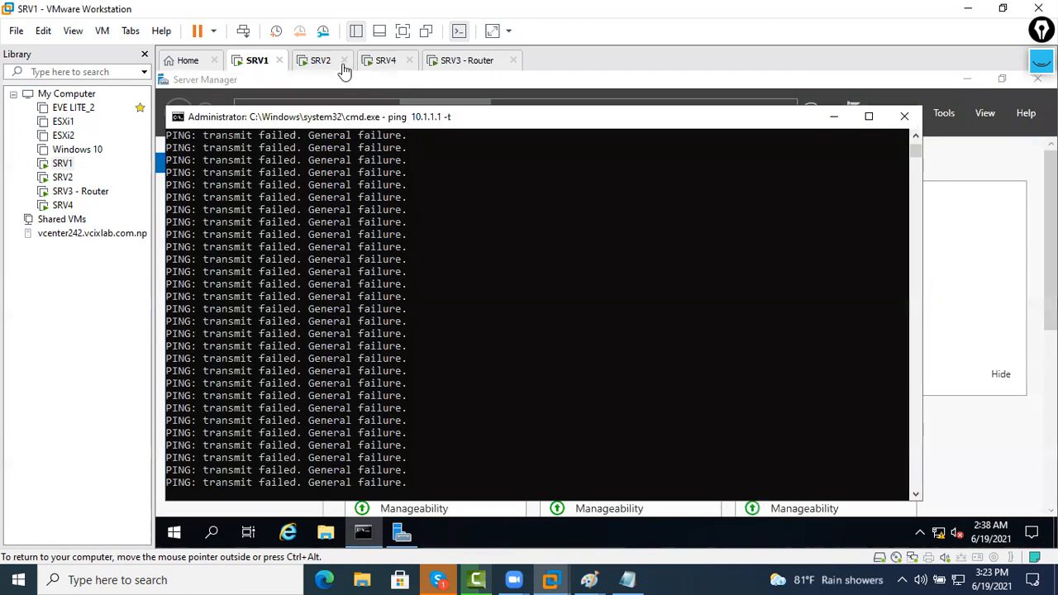
On SRV2, turn on network discovery in Ethernet advanced sharing options and save the changes
{"action": "key", "text": "ctrl+alt+Tab"}
{"action": "right_click", "coordinate": [942, 532]}
{"action": "left_click", "coordinate": [923, 514]}
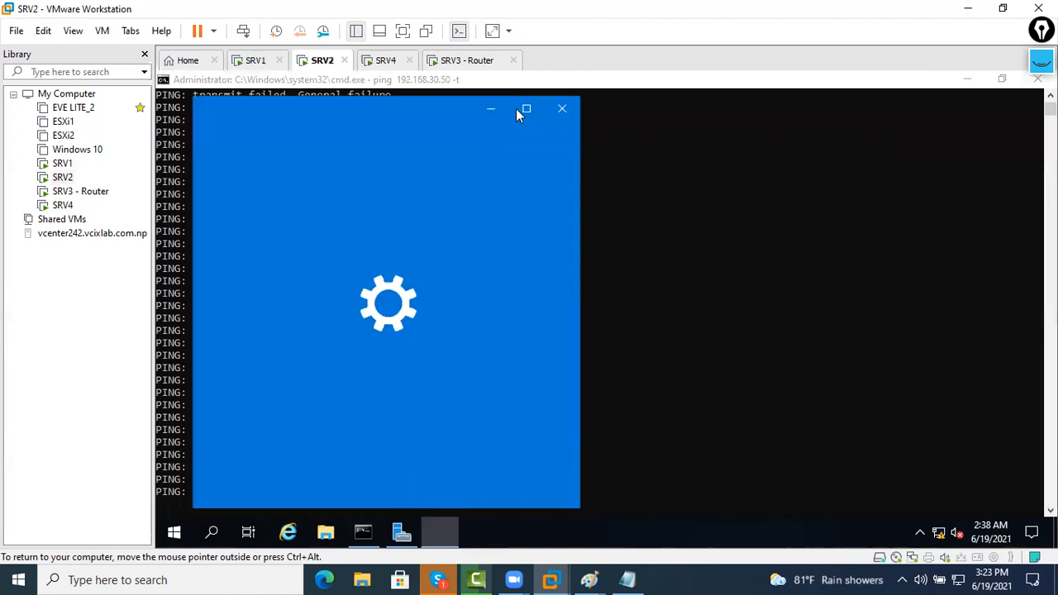
{"action": "left_click", "coordinate": [520, 116]}
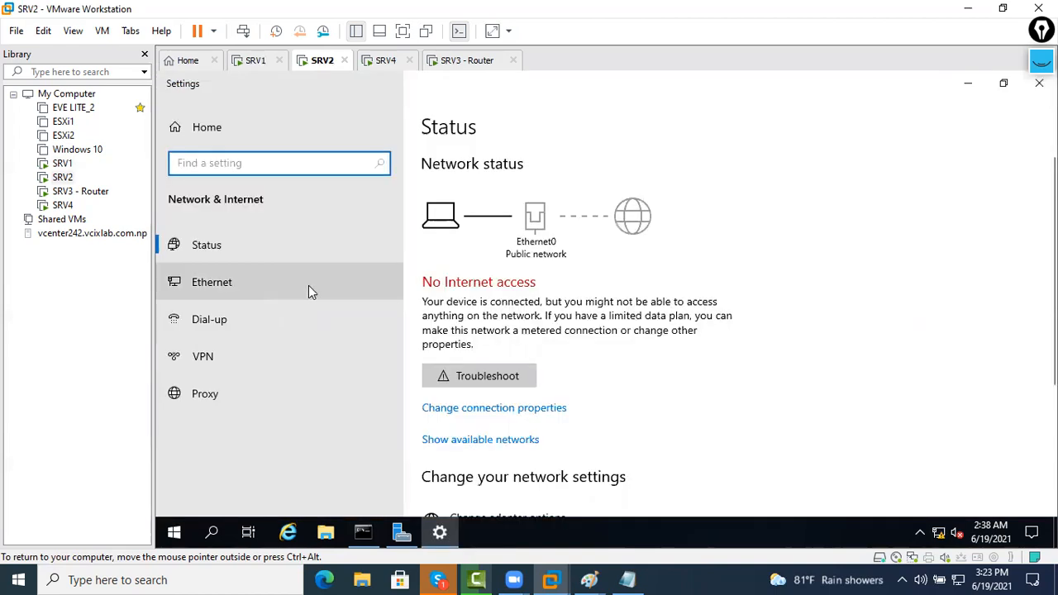
{"action": "left_click", "coordinate": [308, 285]}
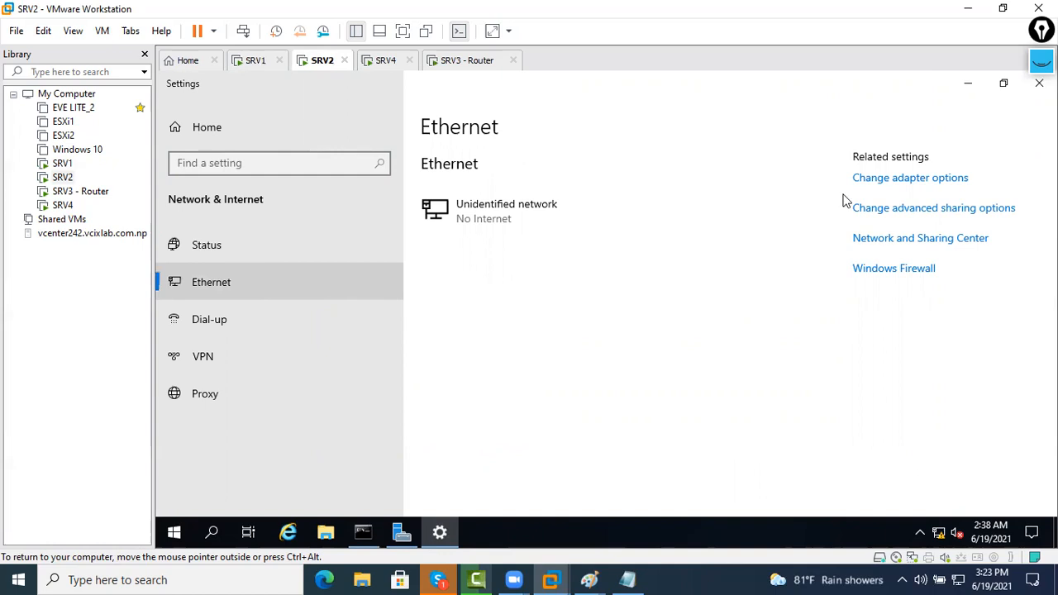
{"action": "left_click", "coordinate": [874, 211]}
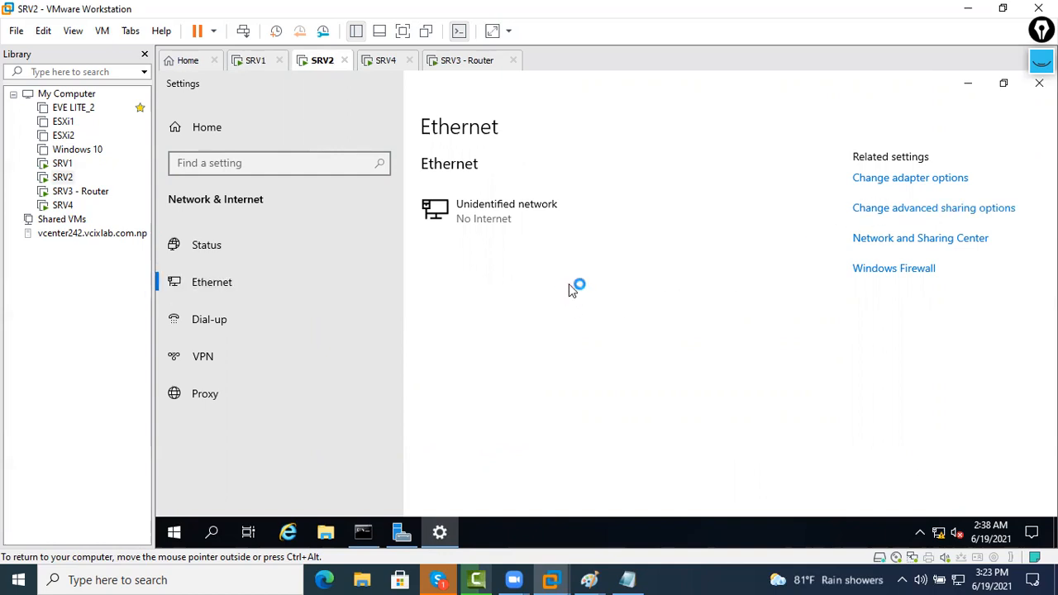
{"action": "left_click", "coordinate": [481, 303]}
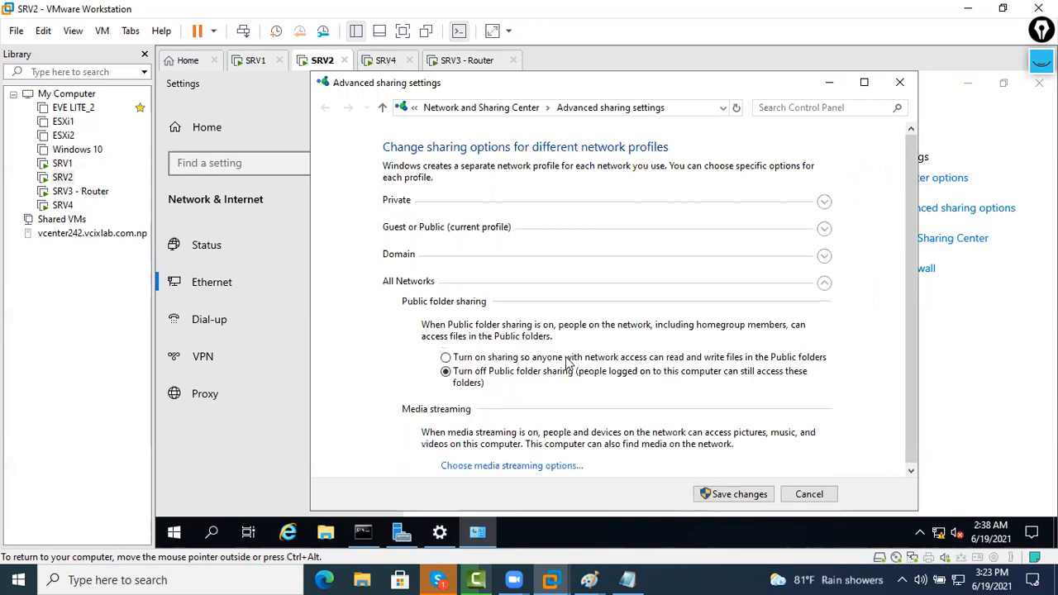
{"action": "left_click", "coordinate": [739, 494]}
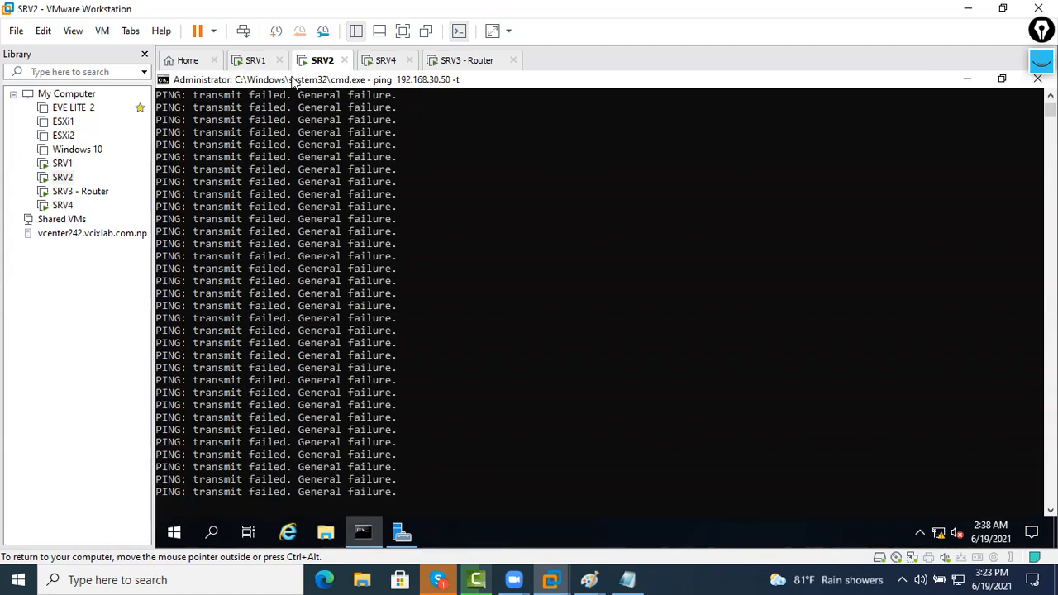
{"action": "left_click", "coordinate": [255, 64]}
{"action": "left_click", "coordinate": [334, 64]}
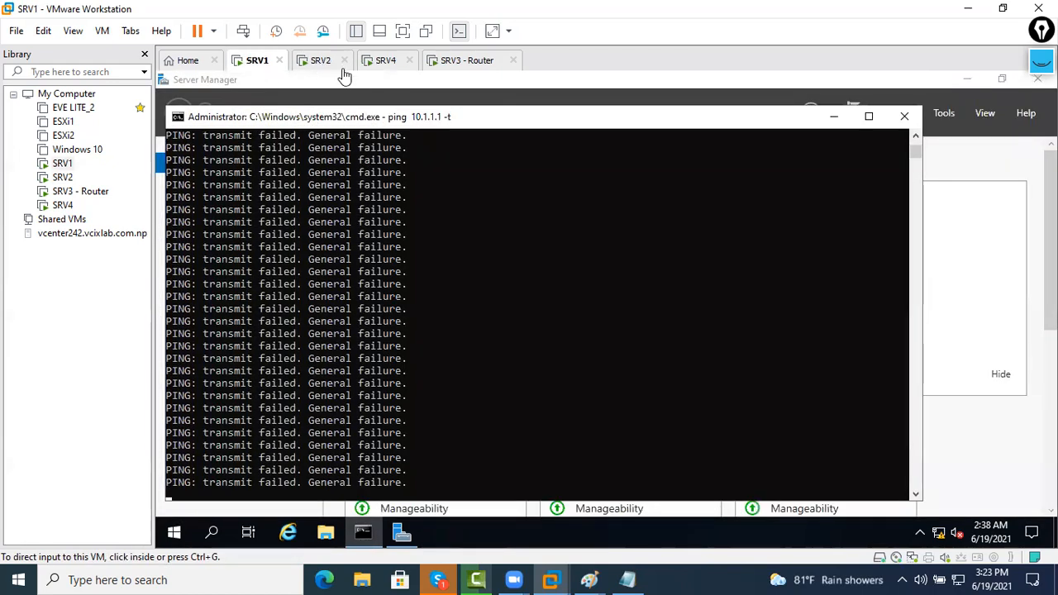
Finish SRV4's VMware Tools setup and postpone the restart with No
{"action": "left_click", "coordinate": [452, 63]}
{"action": "left_click", "coordinate": [388, 62]}
{"action": "left_click", "coordinate": [656, 458]}
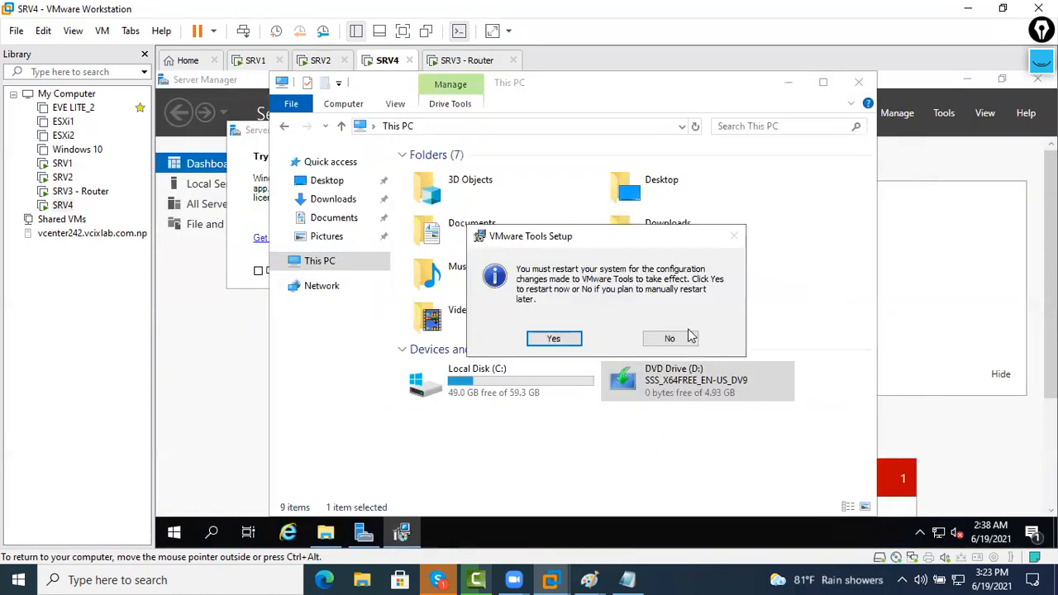
{"action": "left_click", "coordinate": [683, 339]}
Shut down SRV4 from the Win+X power menu, confirming the shutdown reason
{"action": "right_click", "coordinate": [175, 533]}
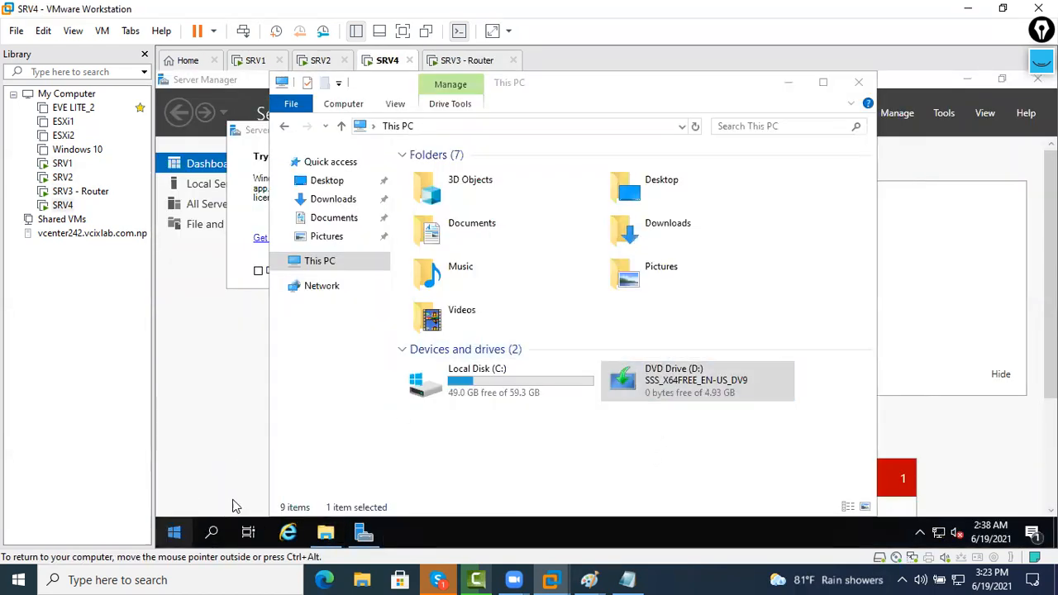
{"action": "mouse_move", "coordinate": [282, 485]}
{"action": "left_click", "coordinate": [435, 454]}
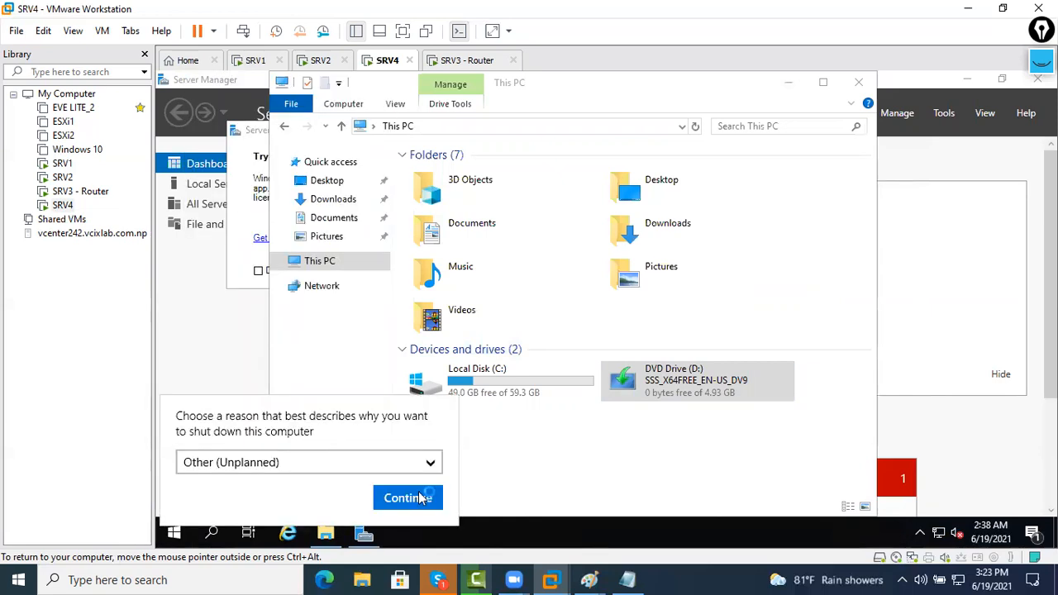
{"action": "left_click", "coordinate": [409, 497]}
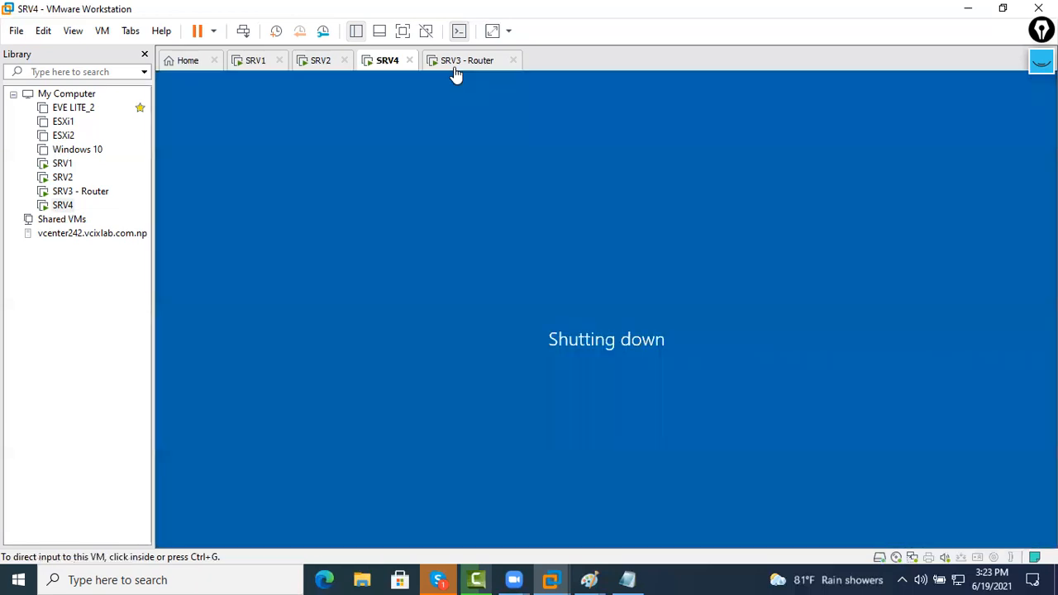
{"action": "left_click", "coordinate": [456, 66]}
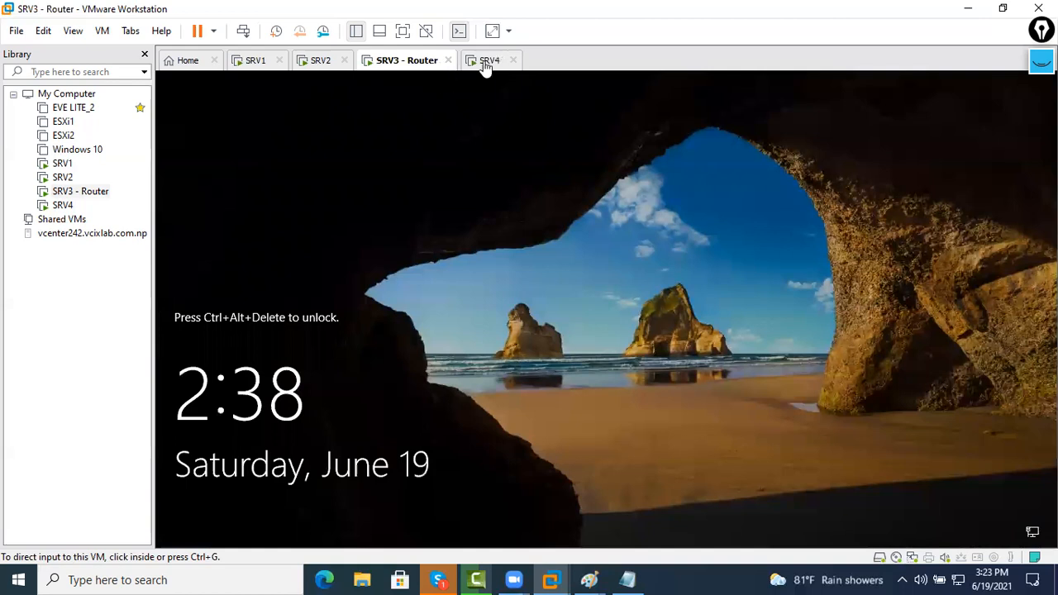
Add a second network adapter in SRV3 - Router's virtual machine settings
{"action": "left_click", "coordinate": [481, 66]}
{"action": "left_click", "coordinate": [405, 62]}
{"action": "right_click", "coordinate": [405, 60]}
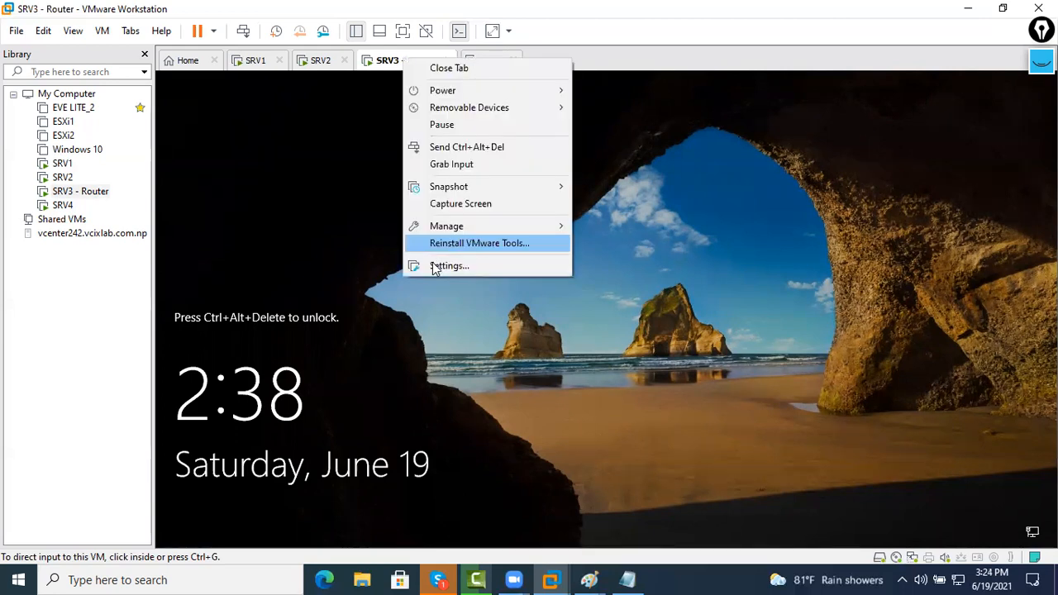
{"action": "left_click", "coordinate": [435, 268]}
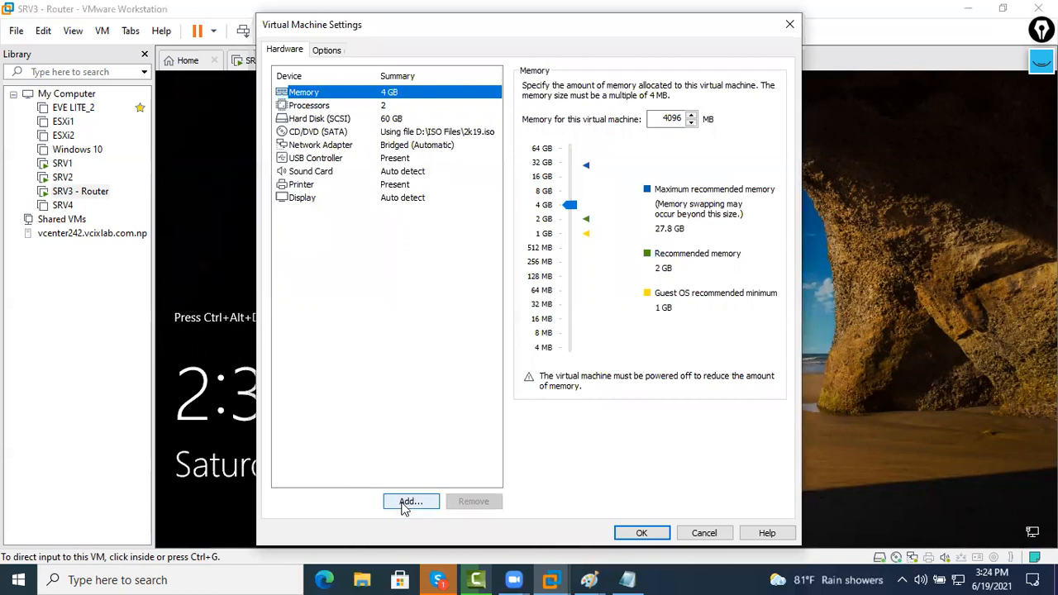
{"action": "left_click", "coordinate": [410, 501]}
{"action": "left_click", "coordinate": [418, 254]}
{"action": "left_click", "coordinate": [591, 439]}
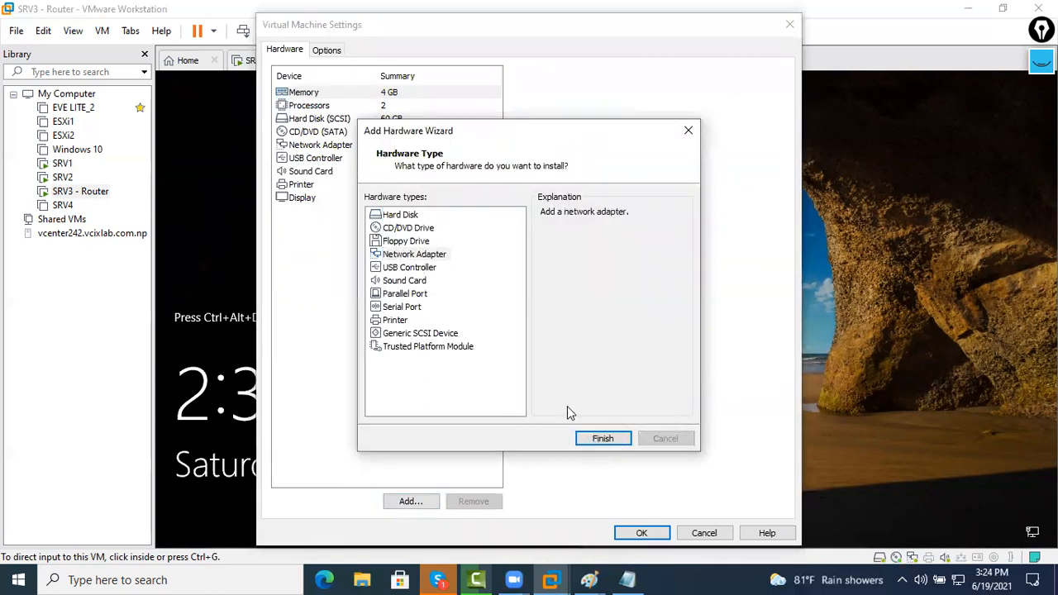
Set Network Adapter 2 to Bridged and close the settings dialog
{"action": "left_click", "coordinate": [391, 162]}
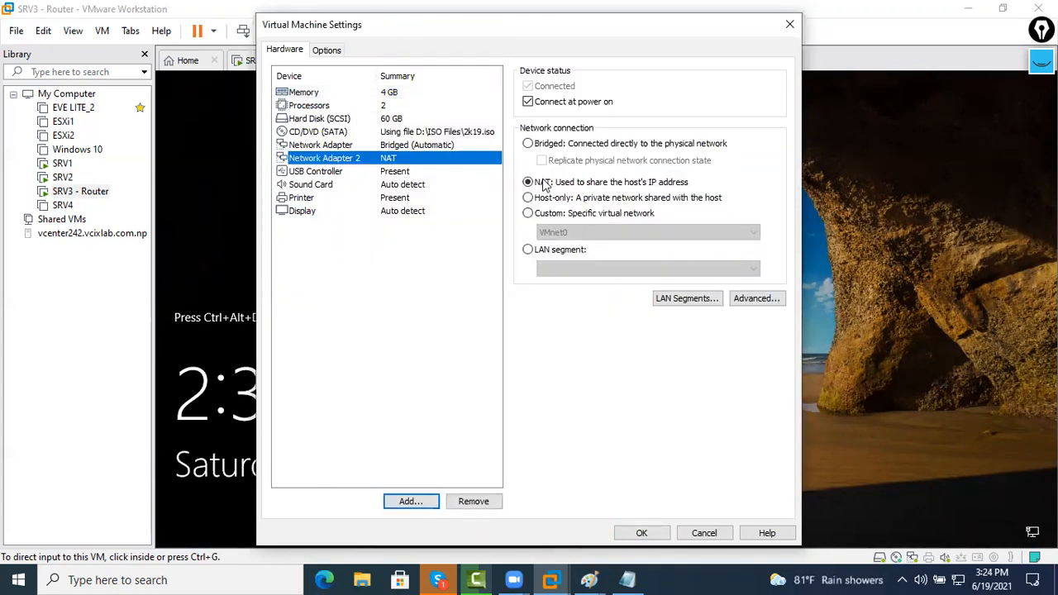
{"action": "left_click", "coordinate": [548, 145]}
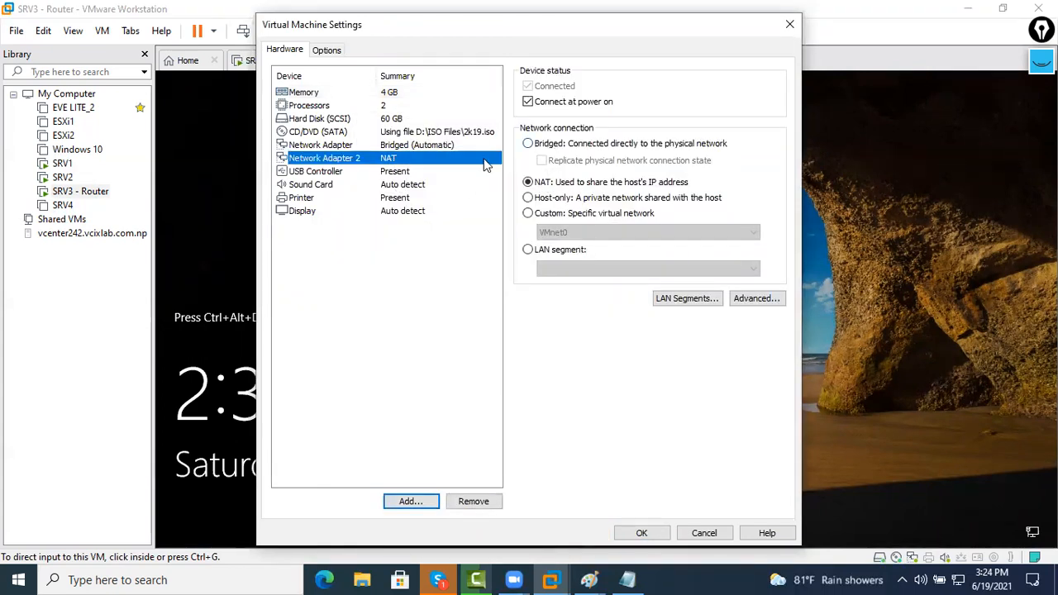
{"action": "left_click", "coordinate": [443, 159]}
{"action": "key", "text": "Up"}
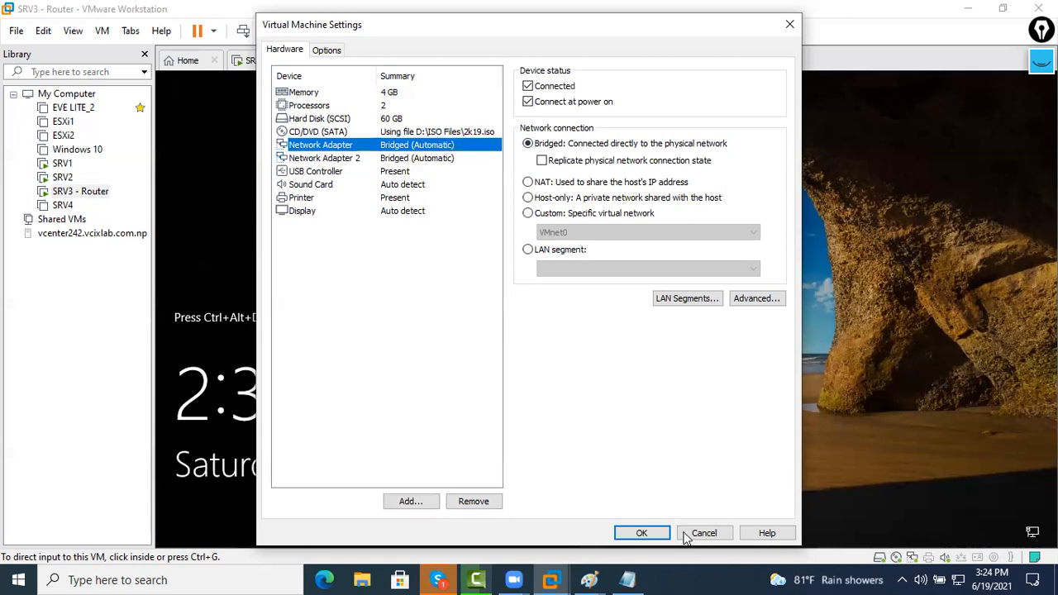
{"action": "key", "text": "Return"}
{"action": "right_click", "coordinate": [390, 65]}
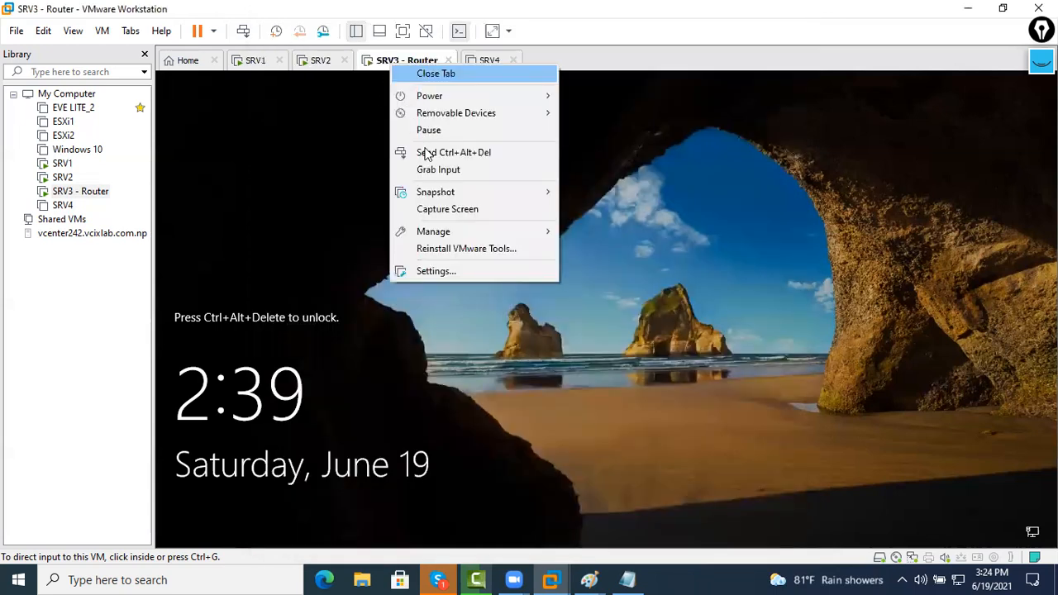
Sign in to SRV3 - Router as Administrator with its password
{"action": "left_click", "coordinate": [447, 152]}
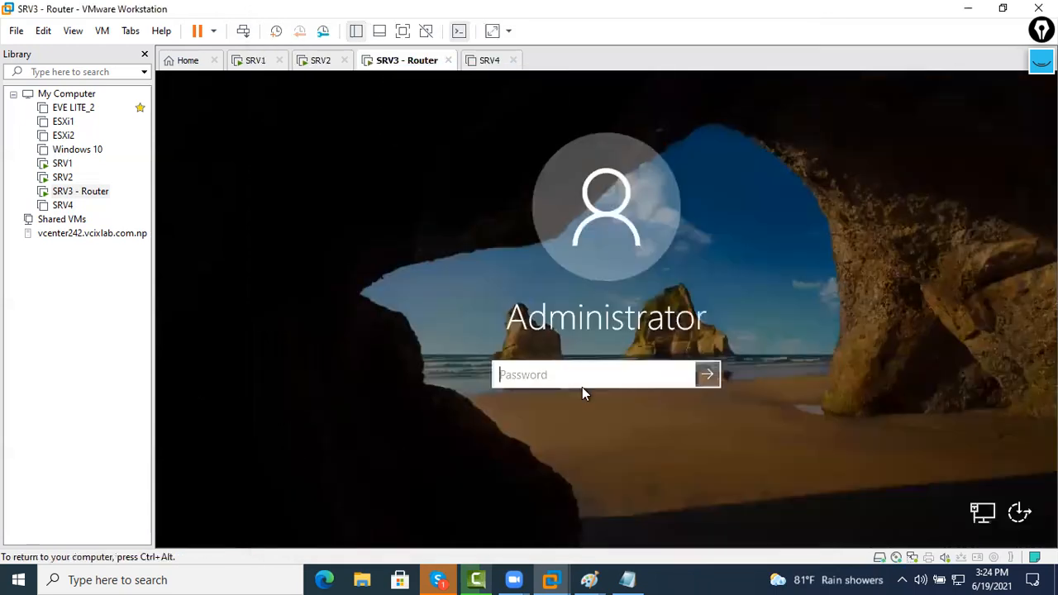
{"action": "type", "text": "*****"}
{"action": "key", "text": "Return"}
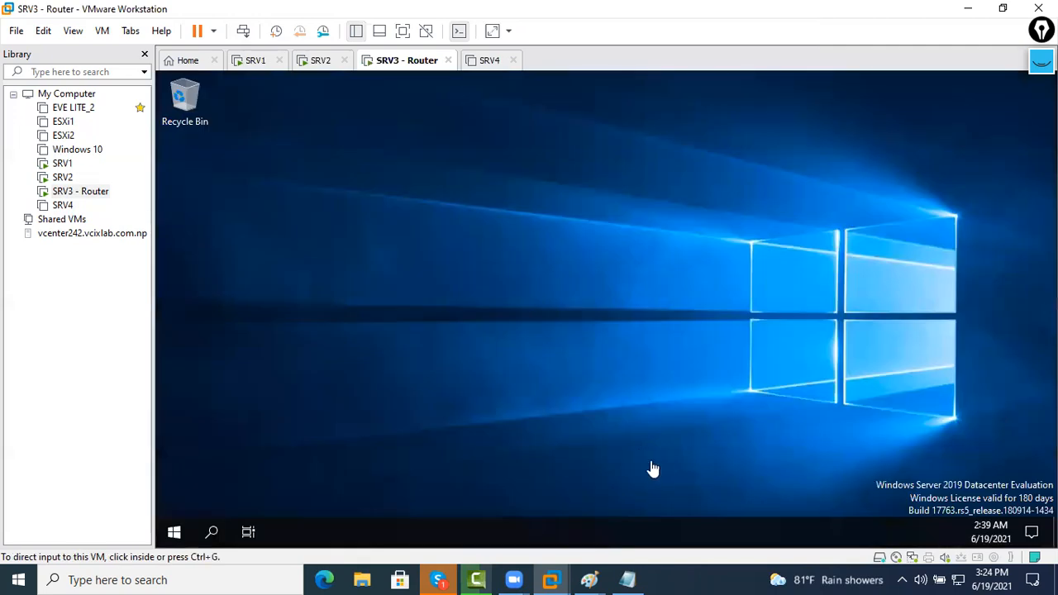
{"action": "left_click", "coordinate": [708, 352]}
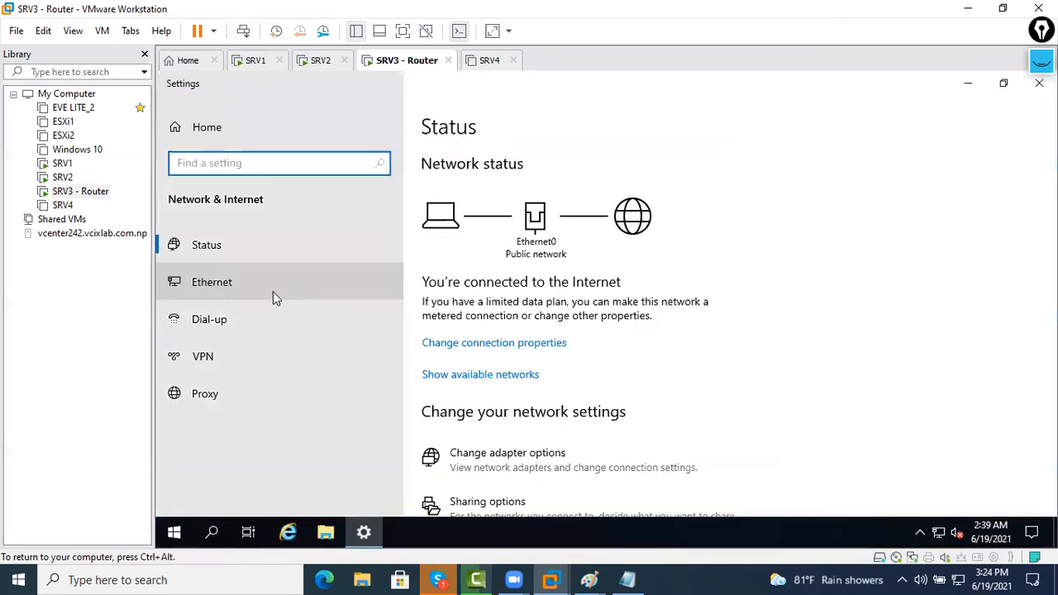
Open Network Connections from the Ethernet settings and refresh it, listing only Ethernet0
{"action": "left_click", "coordinate": [275, 297]}
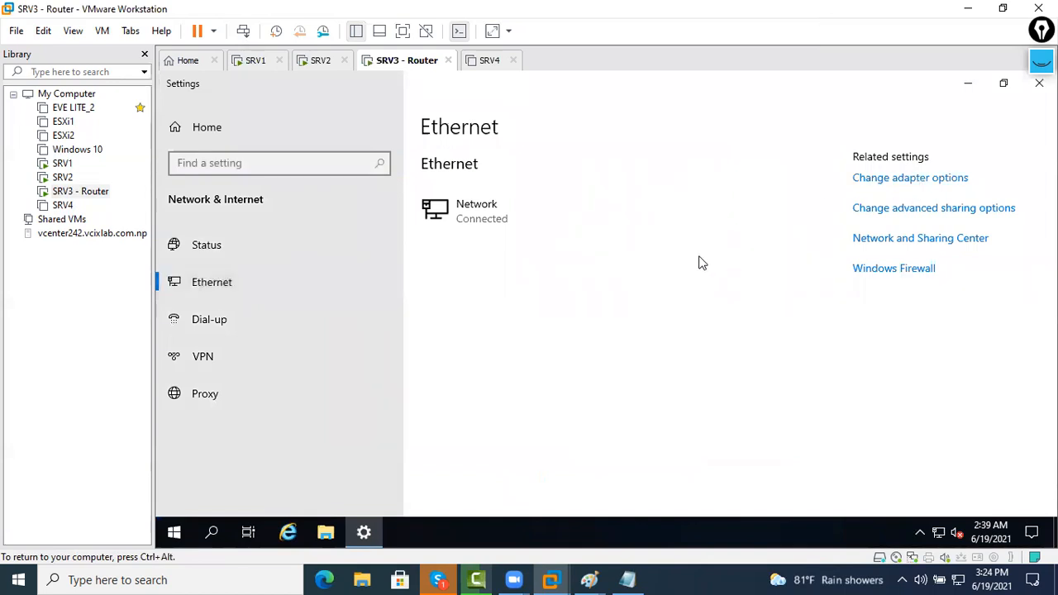
{"action": "right_click", "coordinate": [493, 197]}
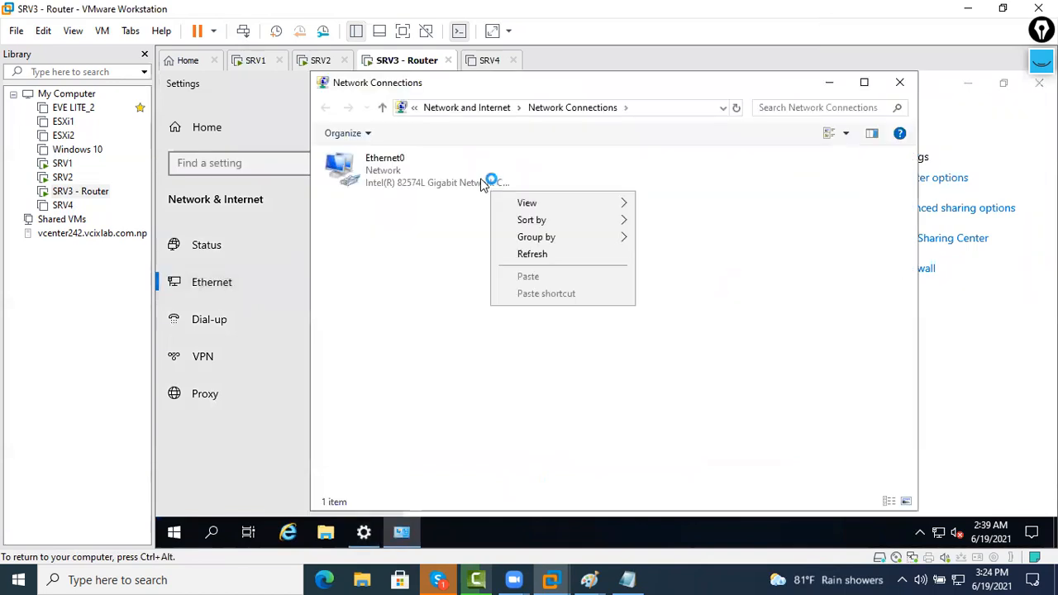
{"action": "right_click", "coordinate": [483, 180]}
{"action": "left_click", "coordinate": [898, 84]}
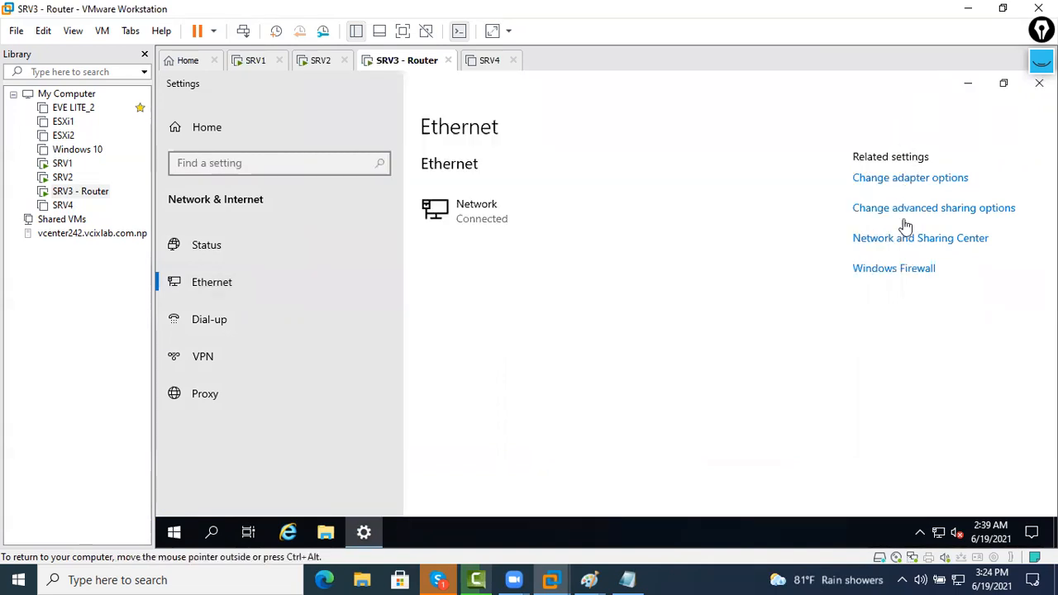
{"action": "left_click", "coordinate": [901, 213]}
{"action": "left_click", "coordinate": [896, 90]}
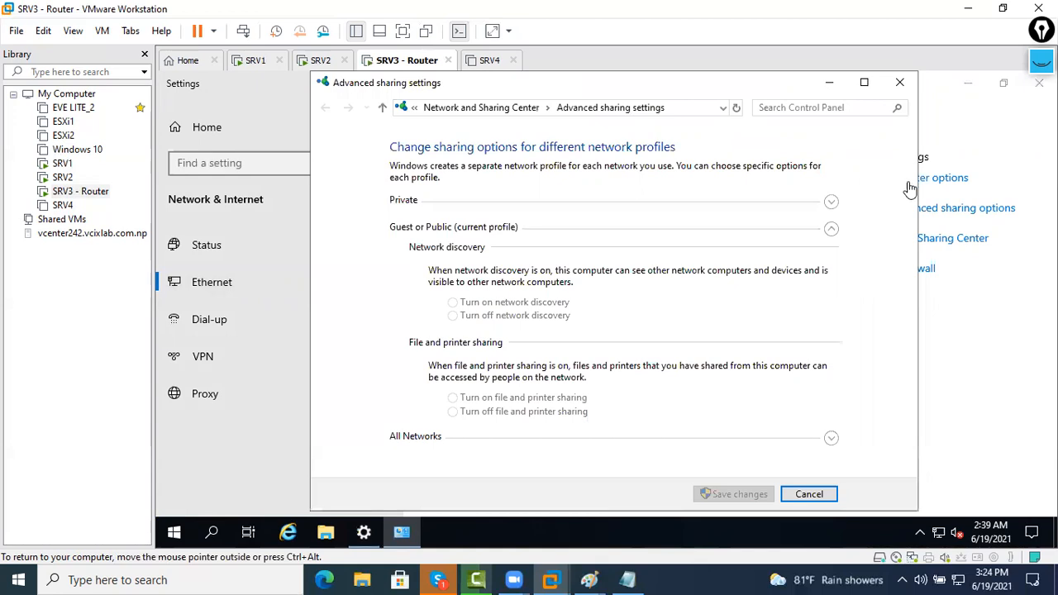
{"action": "left_click", "coordinate": [907, 176]}
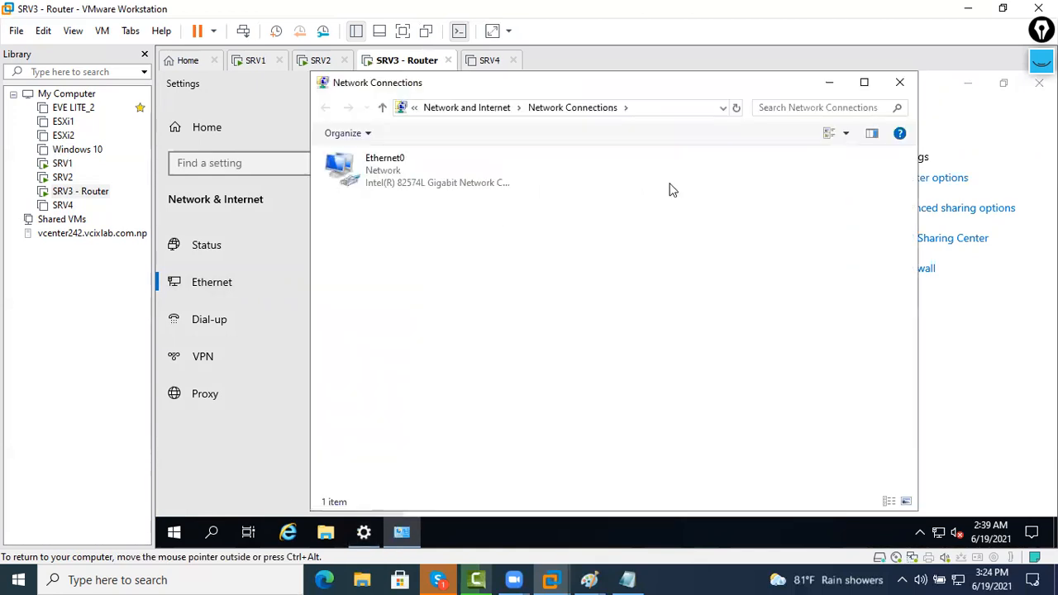
{"action": "right_click", "coordinate": [668, 190]}
{"action": "left_click", "coordinate": [706, 247]}
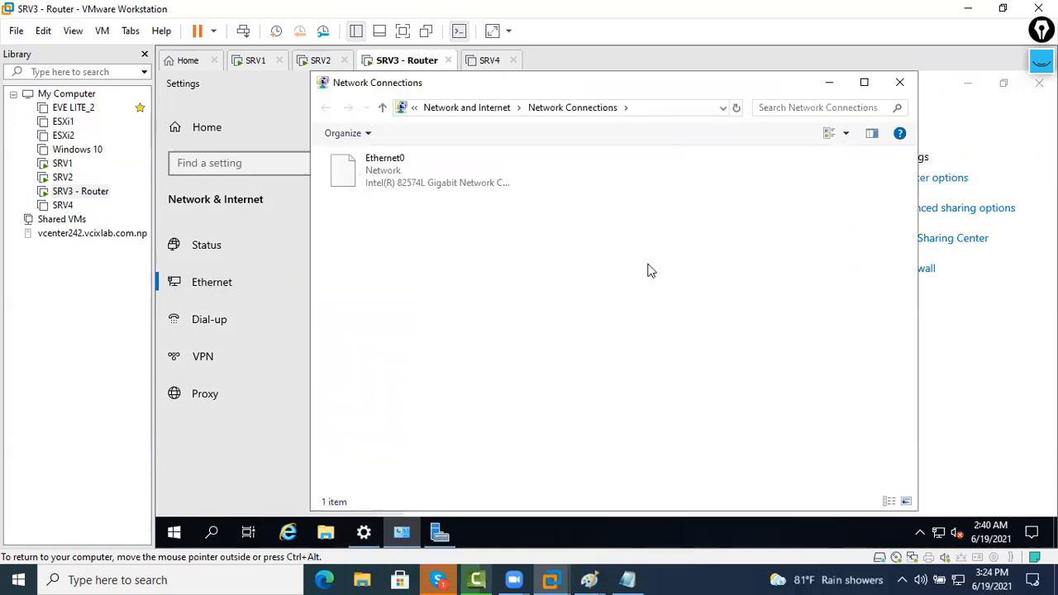
Close Server Manager, leaving the Network Connections window open
{"action": "left_click", "coordinate": [430, 532]}
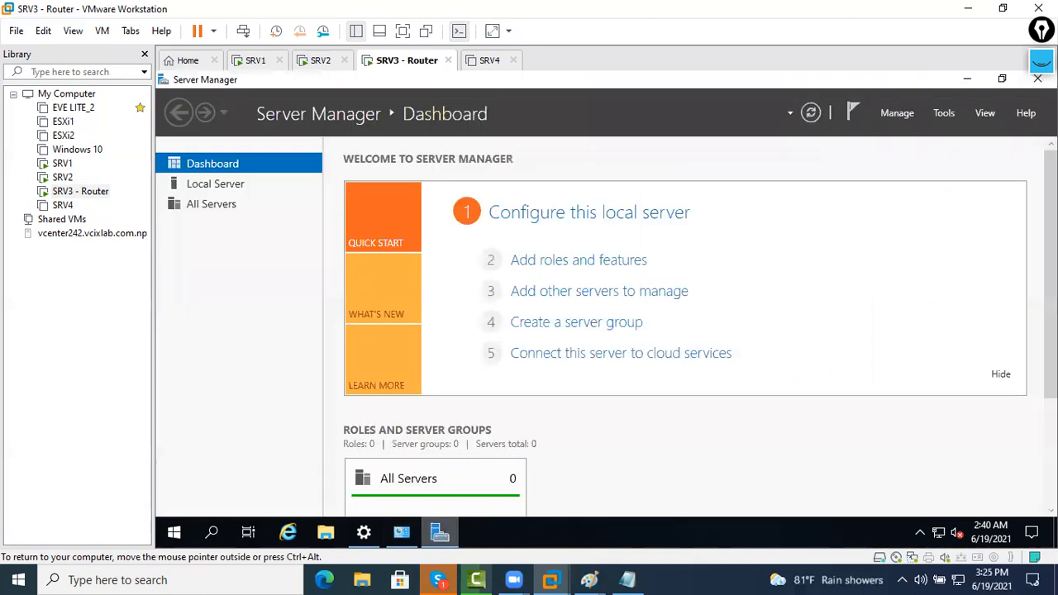
{"action": "left_click", "coordinate": [959, 103]}
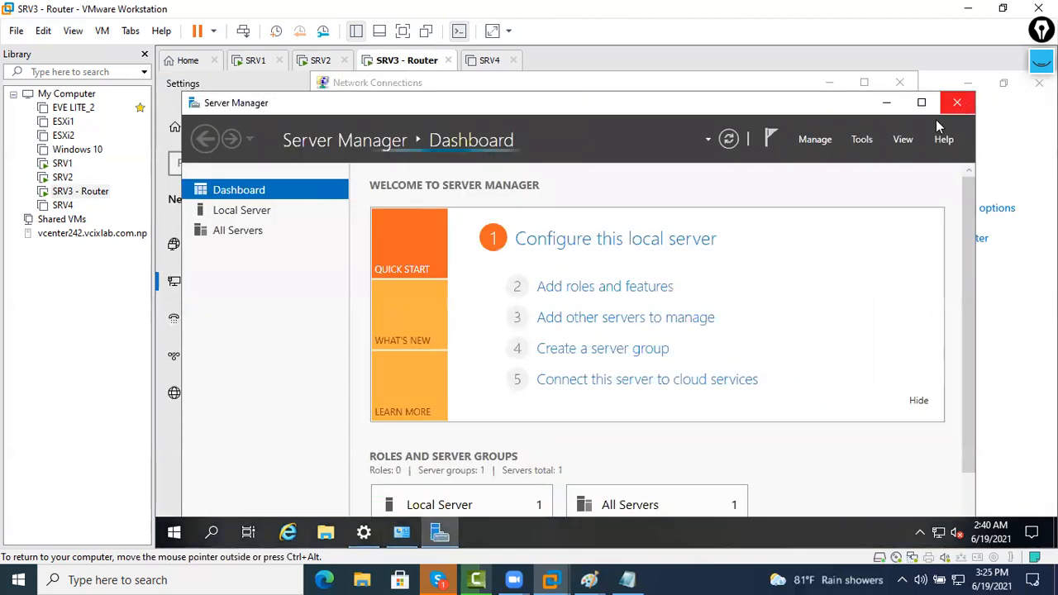
{"action": "right_click", "coordinate": [762, 273]}
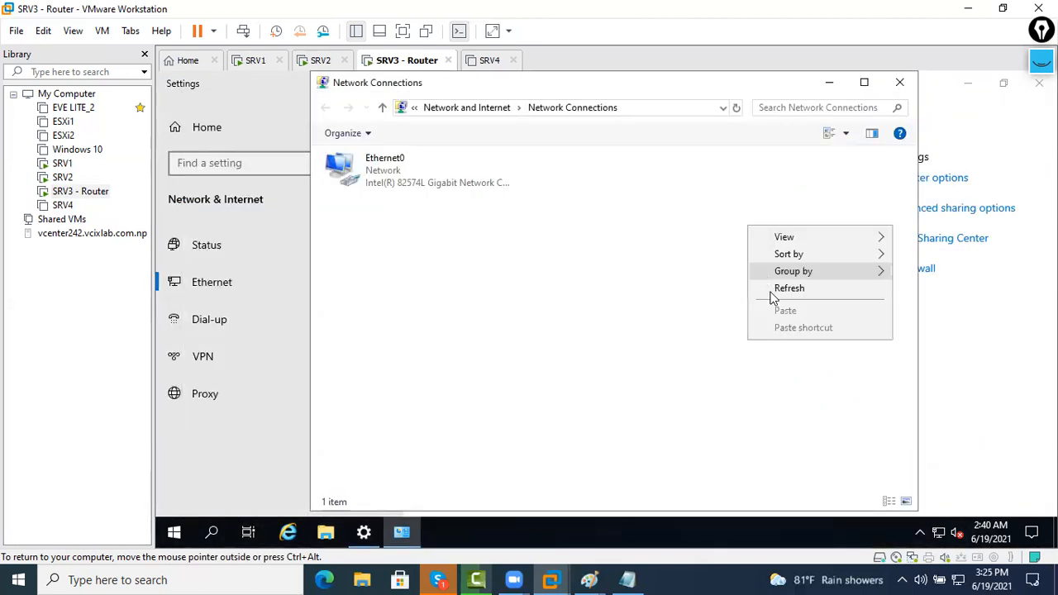
{"action": "left_click", "coordinate": [384, 76]}
{"action": "right_click", "coordinate": [387, 58]}
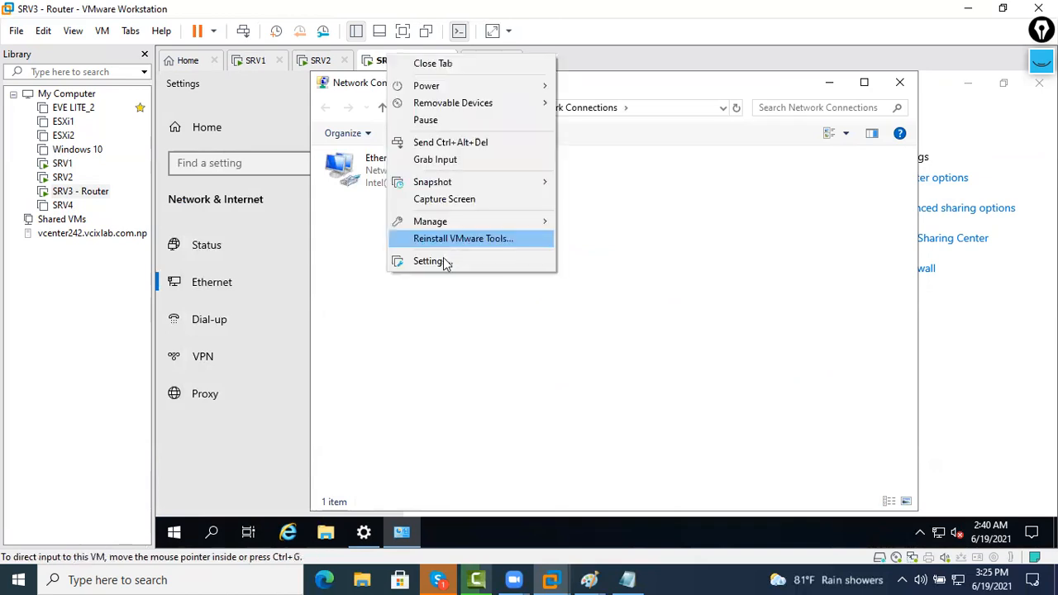
In SRV3 - Router's VM settings, add Network Adapter 2 as Bridged (Automatic) and save with OK
{"action": "left_click", "coordinate": [449, 262]}
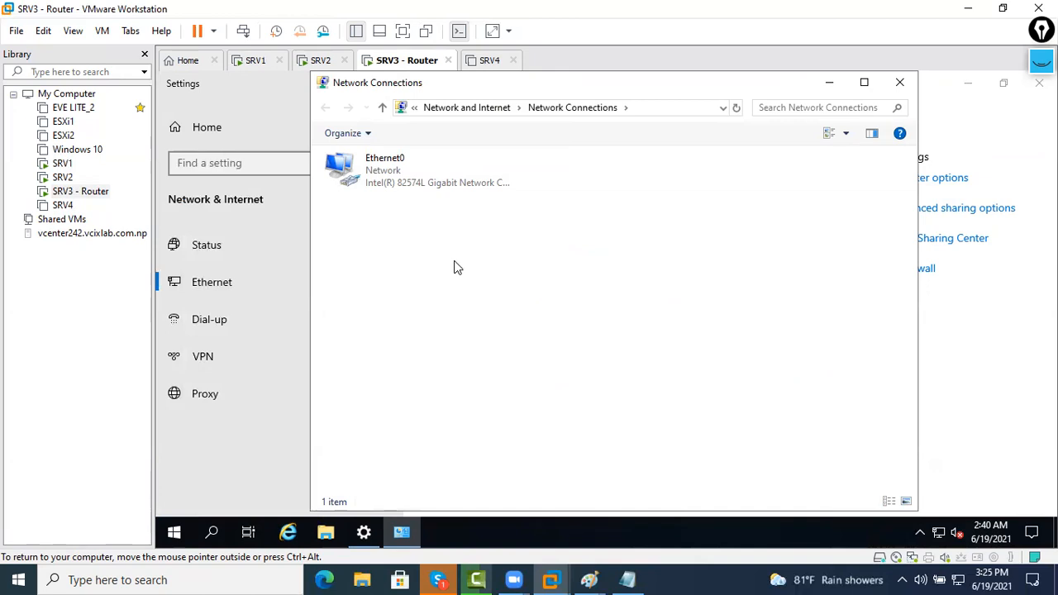
{"action": "left_click", "coordinate": [384, 146]}
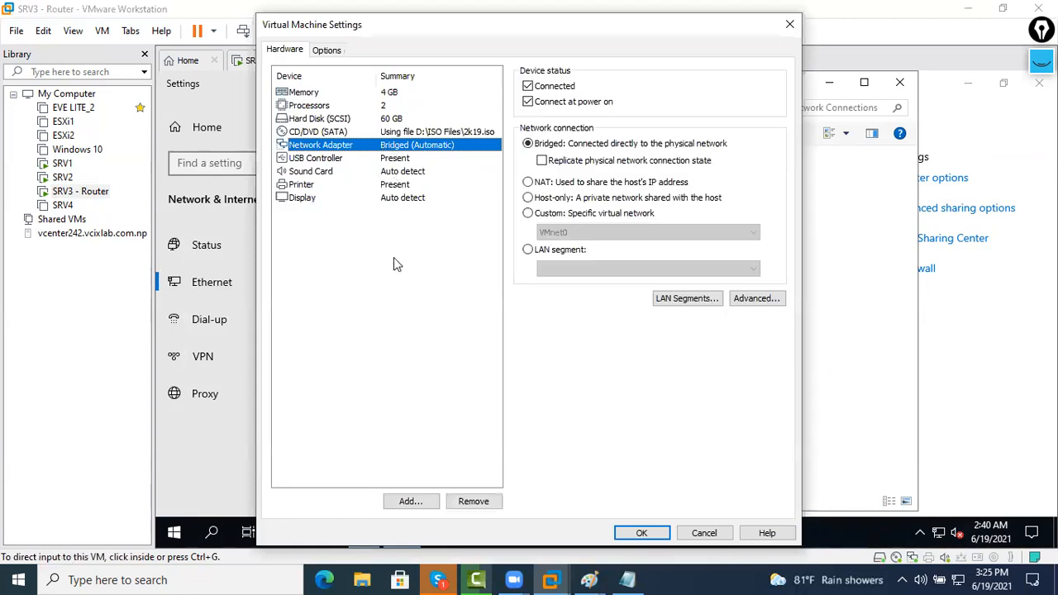
{"action": "left_click", "coordinate": [411, 501]}
{"action": "left_click", "coordinate": [414, 255]}
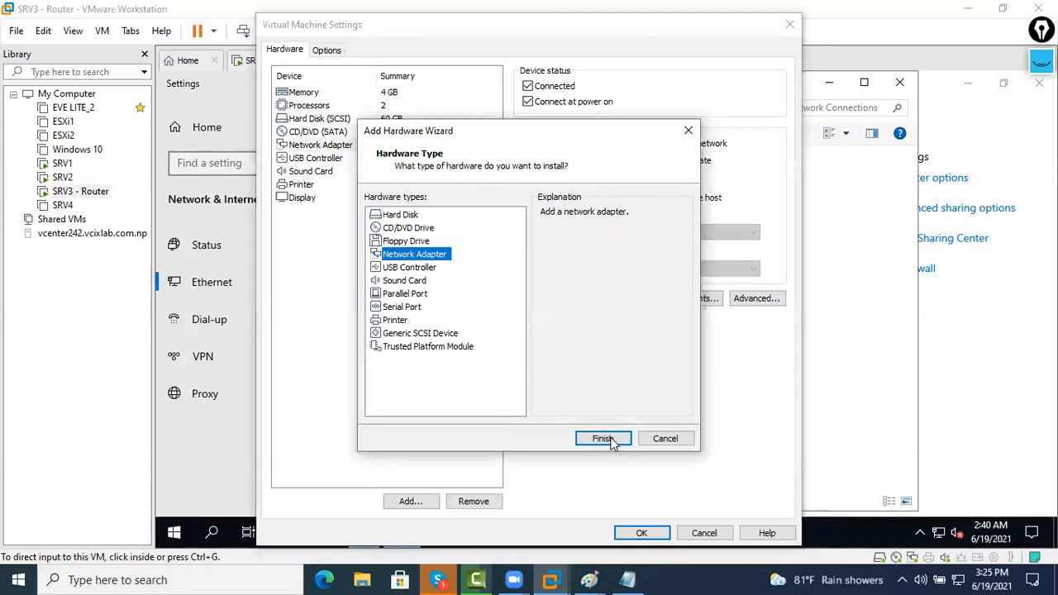
{"action": "left_click", "coordinate": [612, 440]}
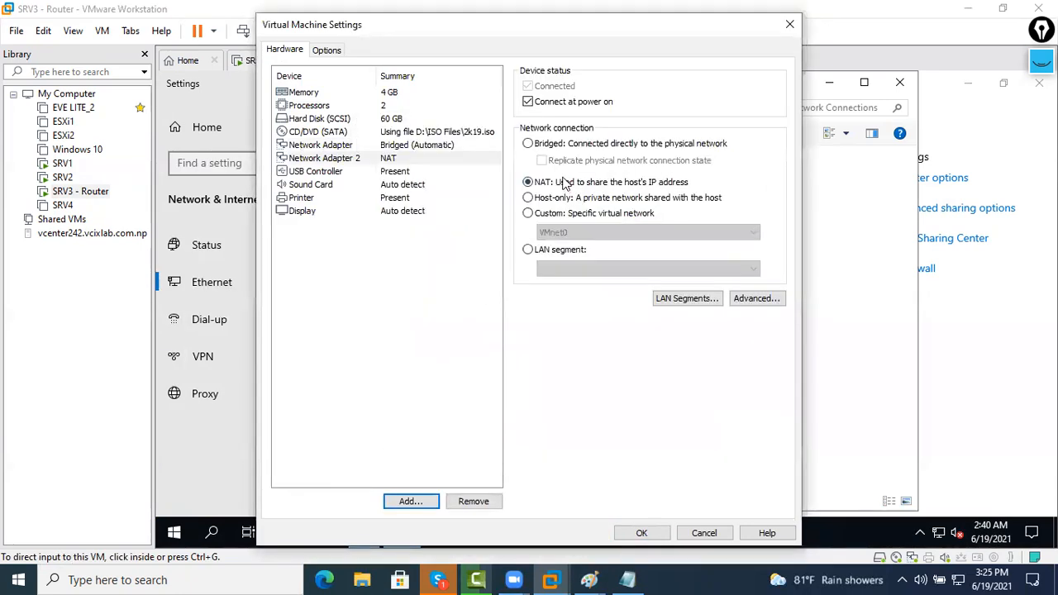
{"action": "left_click", "coordinate": [567, 145]}
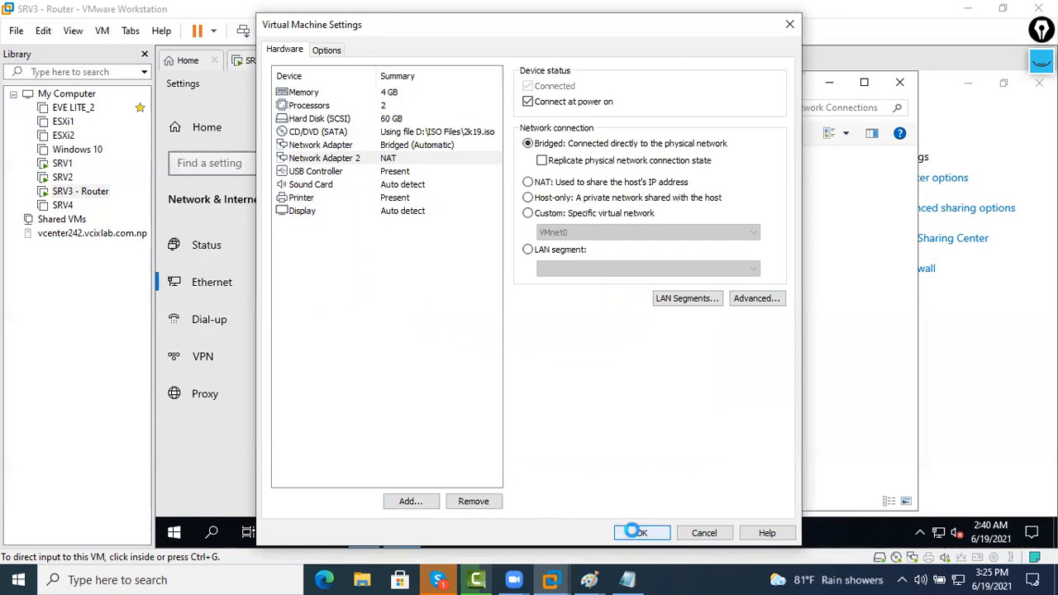
{"action": "left_click", "coordinate": [636, 533]}
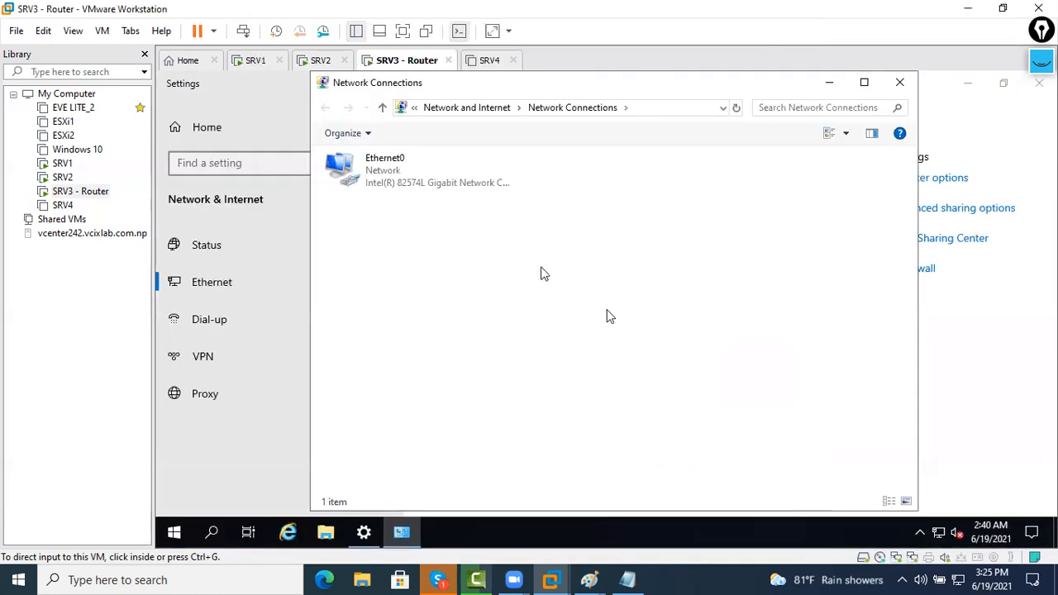
{"action": "right_click", "coordinate": [540, 270]}
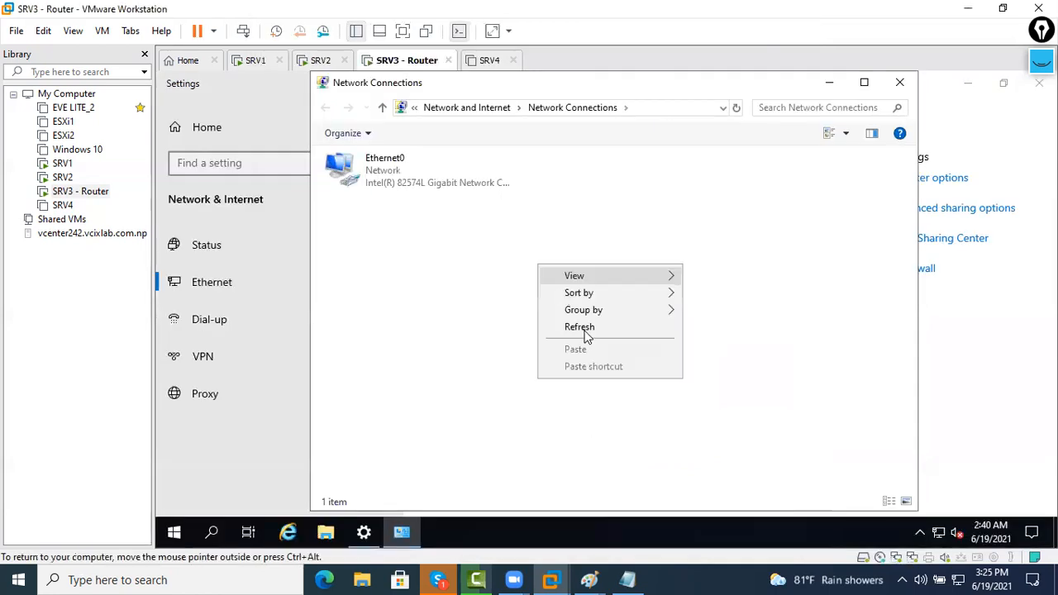
Refresh Network Connections and enable the new Ethernet1 connection
{"action": "left_click", "coordinate": [579, 328]}
{"action": "double_click", "coordinate": [614, 170]}
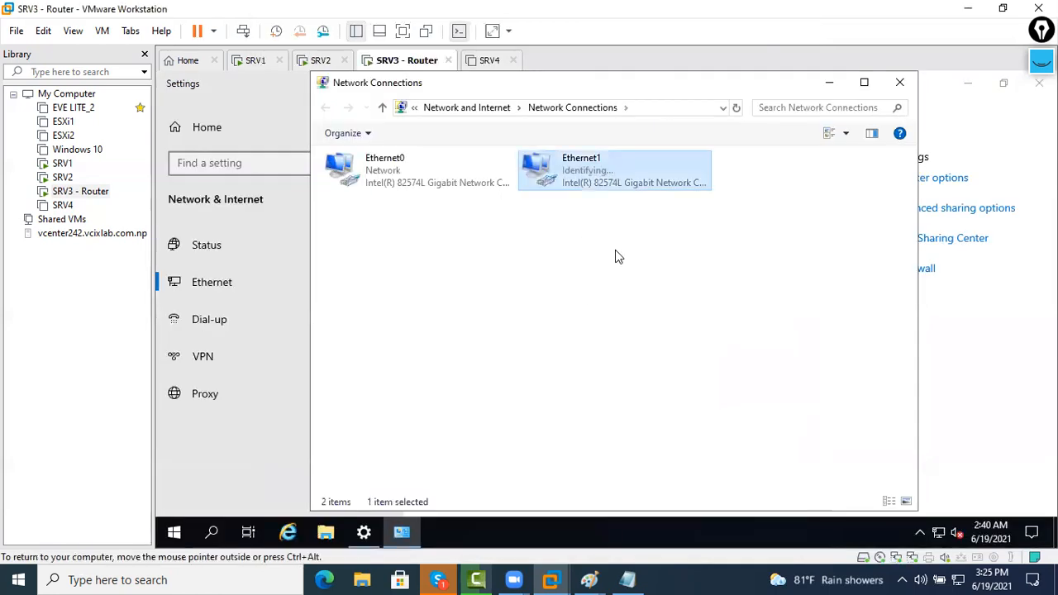
{"action": "left_click", "coordinate": [435, 188]}
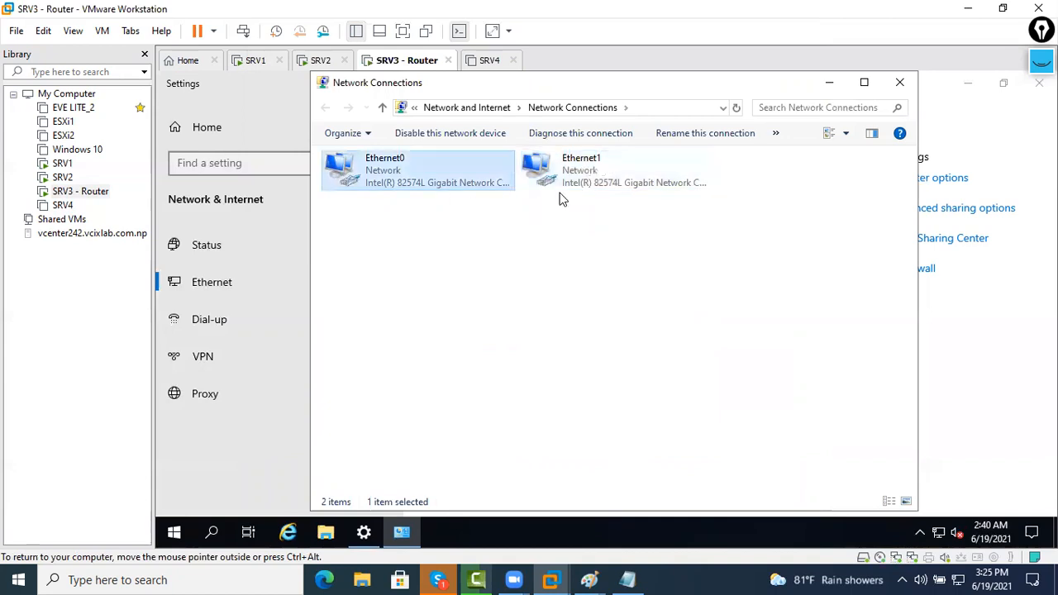
{"action": "left_click", "coordinate": [559, 191]}
{"action": "left_click", "coordinate": [429, 194]}
Rename the Ethernet0 connection to 'GW of DELHI'
{"action": "key", "text": "F2"}
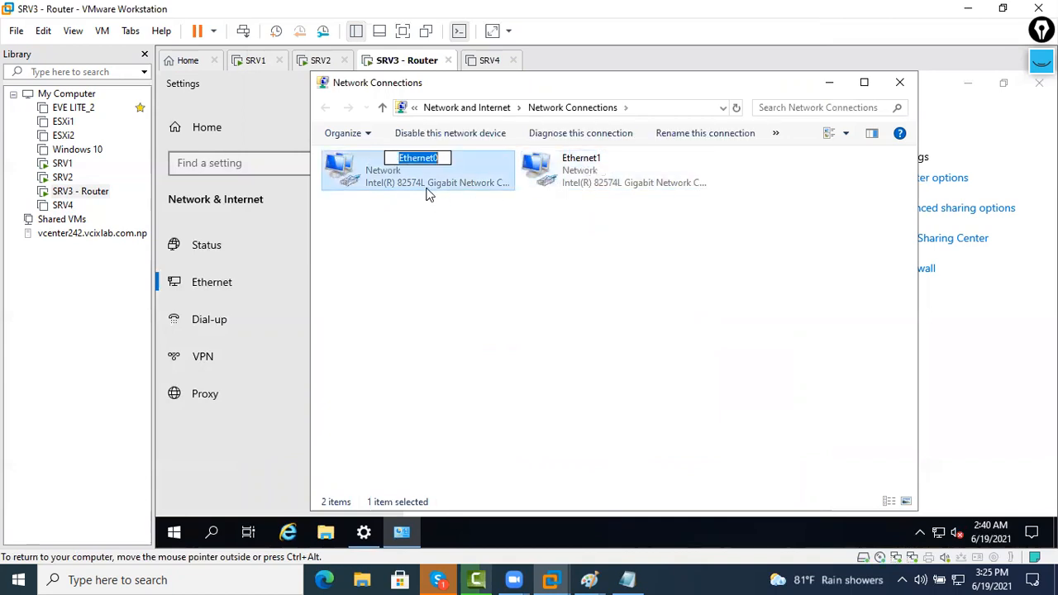
{"action": "key", "text": "End"}
{"action": "key", "text": "BackSpace"}
{"action": "key", "text": "BackSpace"}
{"action": "key", "text": "BackSpace"}
{"action": "key", "text": "BackSpace"}
{"action": "key", "text": "BackSpace"}
{"action": "key", "text": "BackSpace"}
{"action": "key", "text": "BackSpace"}
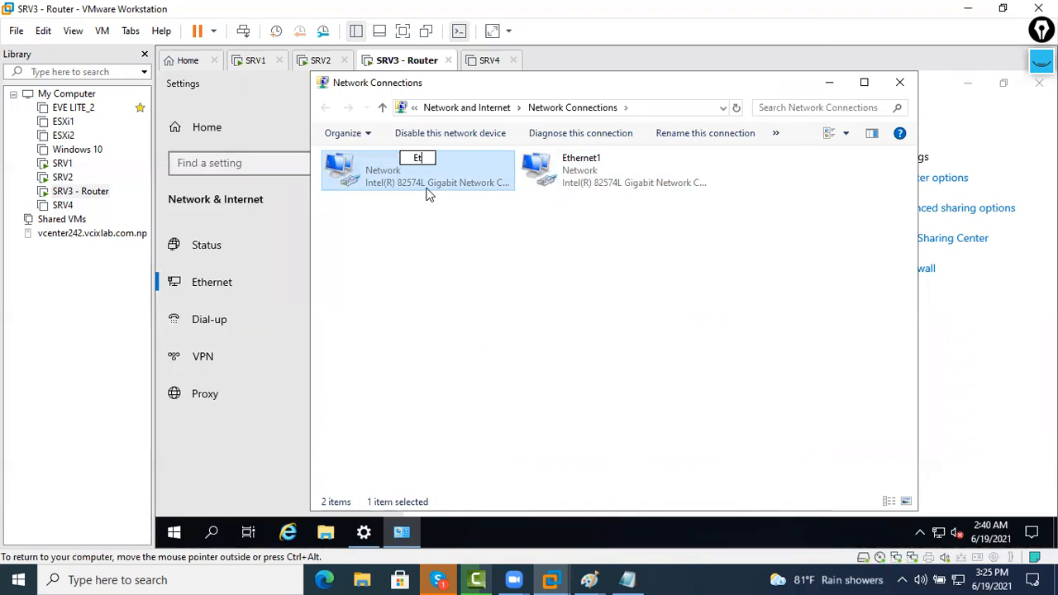
{"action": "key", "text": "BackSpace"}
{"action": "key", "text": "BackSpace"}
{"action": "type", "text": "GW of DELH"}
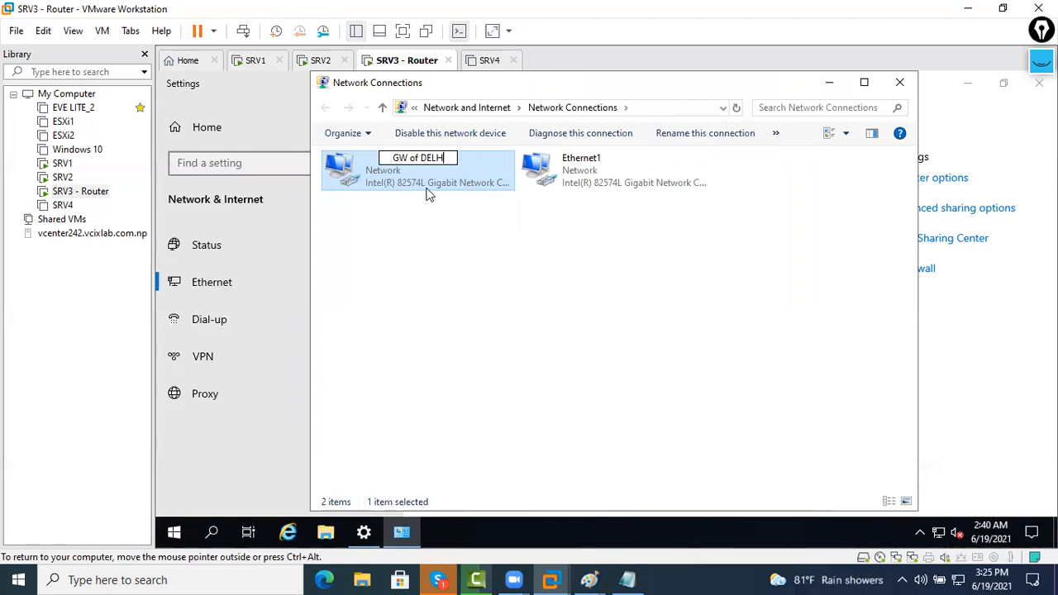
{"action": "type", "text": "I"}
{"action": "key", "text": "Return"}
Rename the Ethernet1 connection to 'GW of JHAPA'
{"action": "key", "text": "Right"}
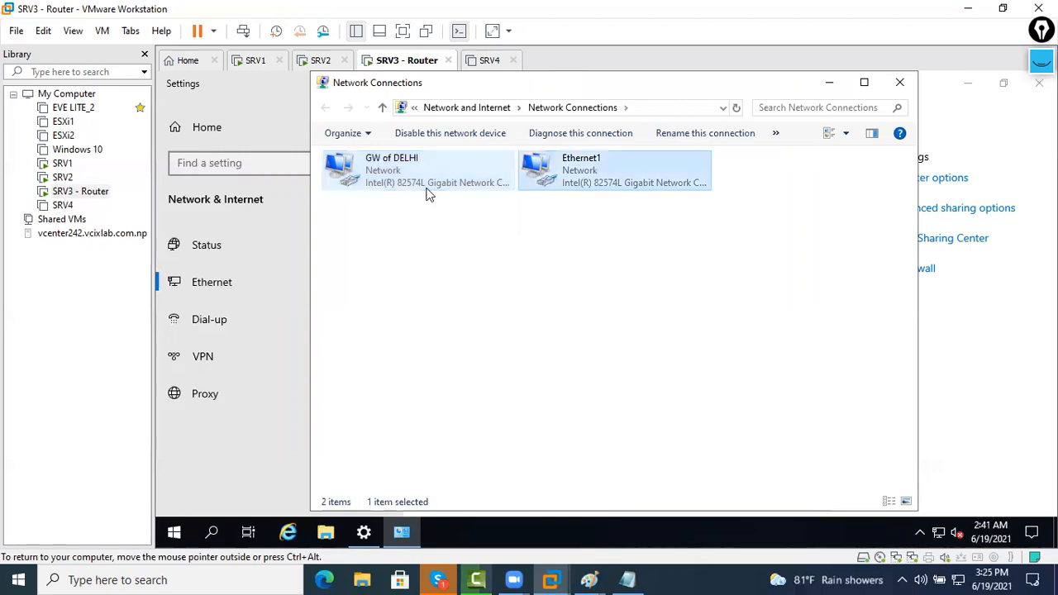
{"action": "key", "text": "F2"}
{"action": "key", "text": "BackSpace"}
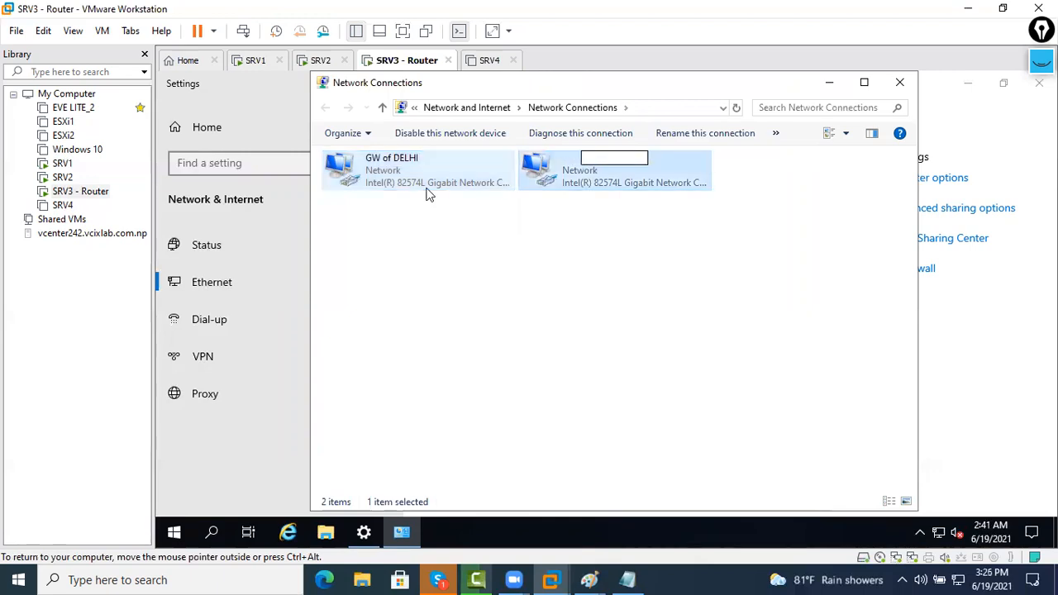
{"action": "type", "text": "GW of JHAOA"}
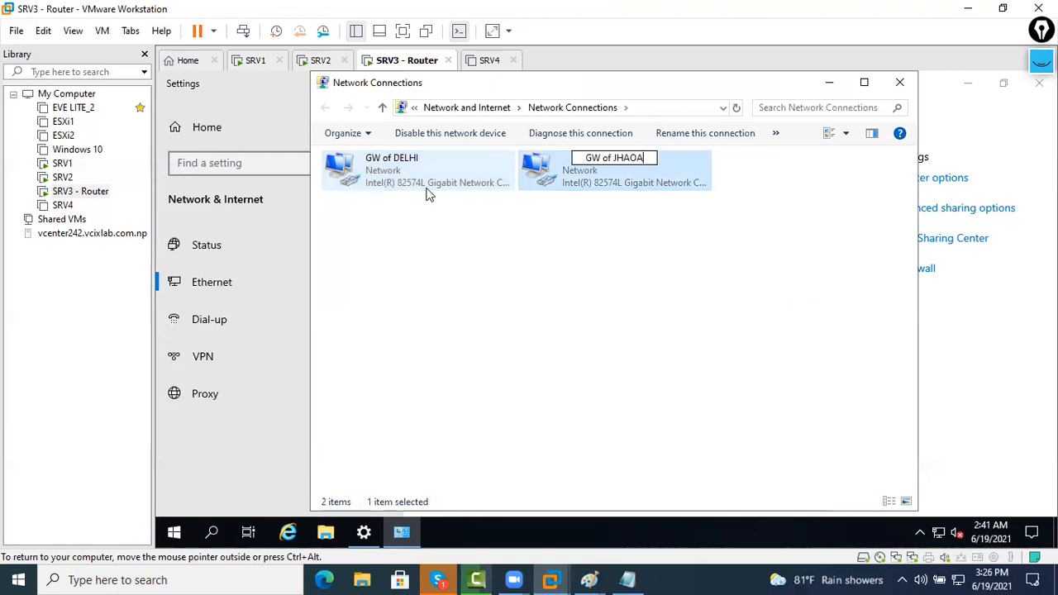
{"action": "key", "text": "BackSpace"}
{"action": "key", "text": "BackSpace"}
{"action": "type", "text": "PA"}
{"action": "key", "text": "Return"}
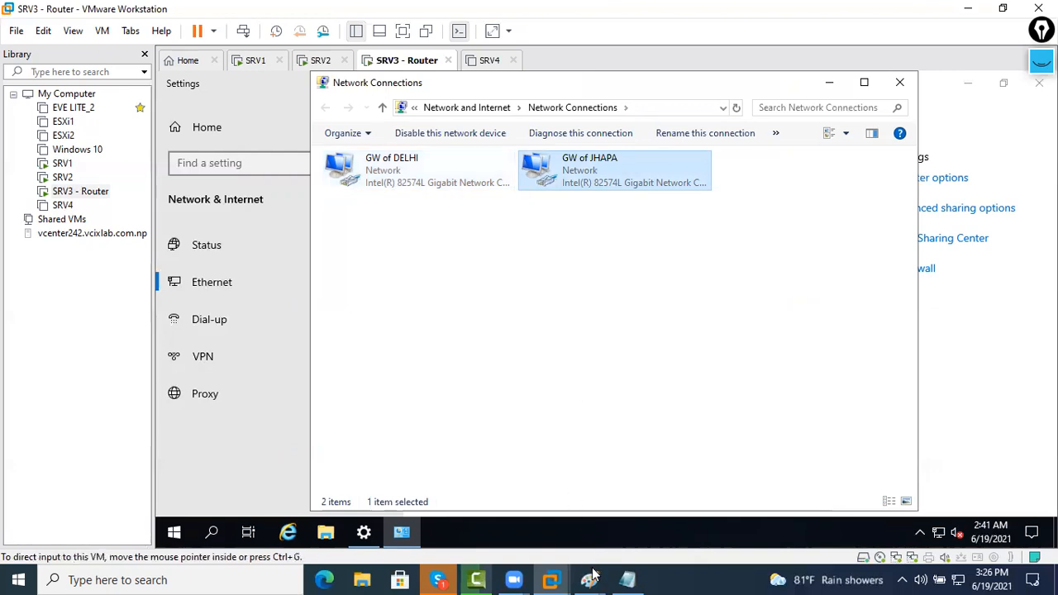
{"action": "left_click", "coordinate": [673, 512]}
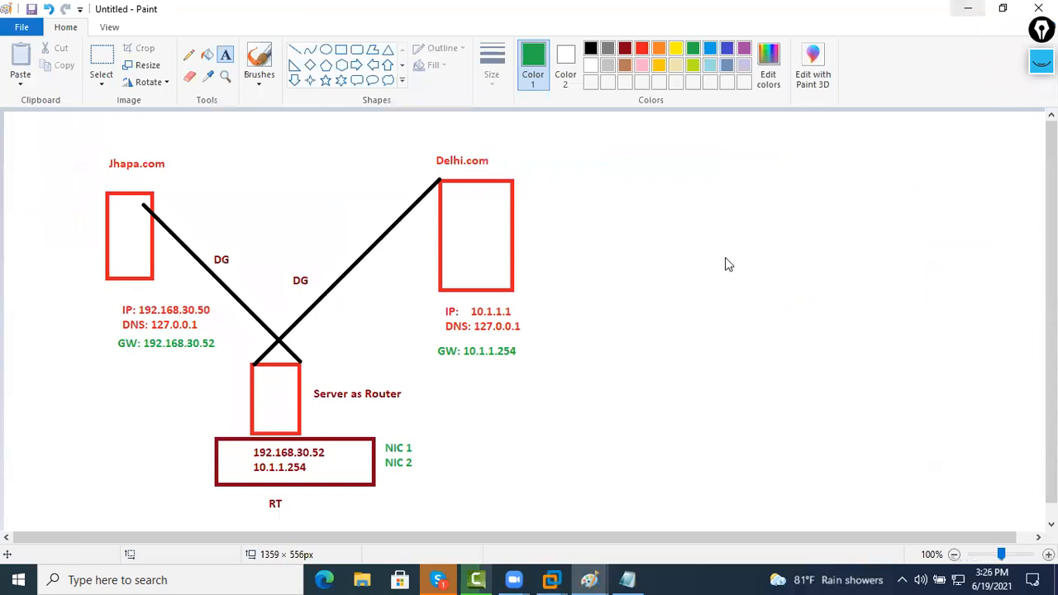
Give the router's GW of JHAPA adapter static IP 10.1.1.254 with mask 255.0.0.0
{"action": "key", "text": "alt+Tab"}
{"action": "key", "text": "shift+F10"}
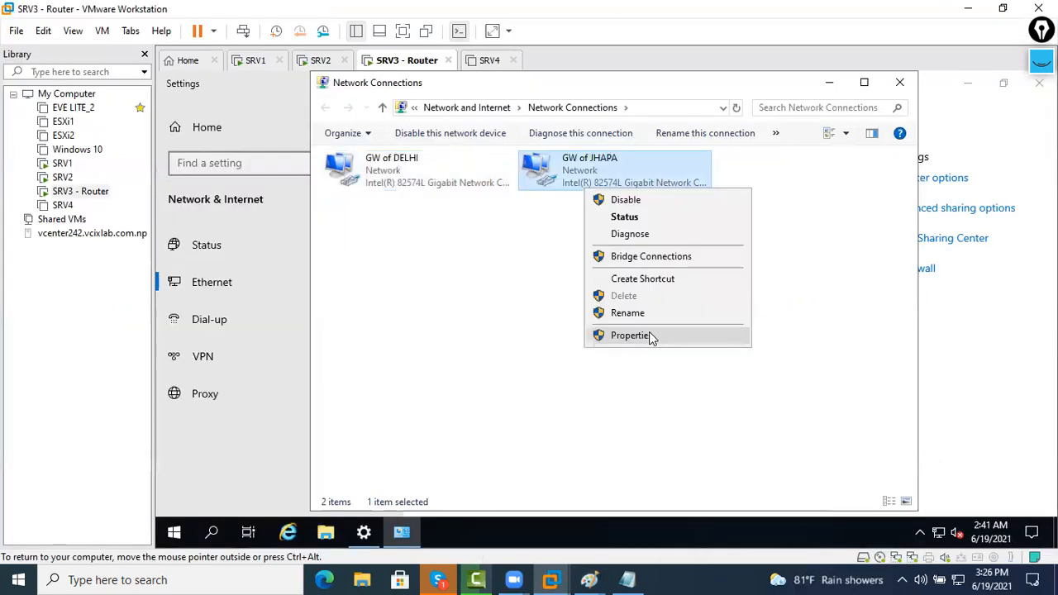
{"action": "key", "text": "Return"}
{"action": "left_click", "coordinate": [509, 314]}
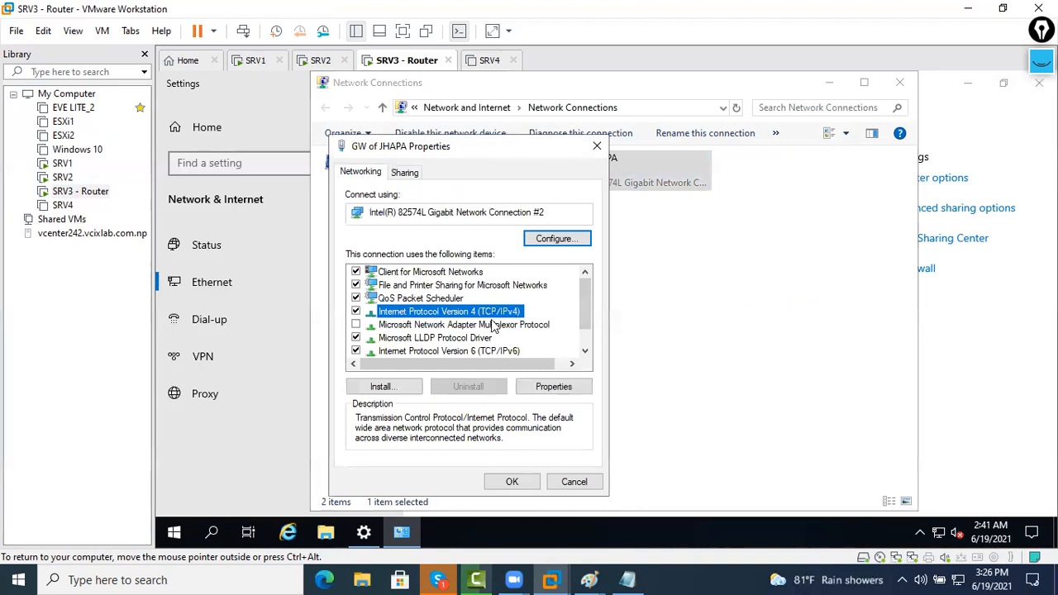
{"action": "left_click", "coordinate": [534, 297]}
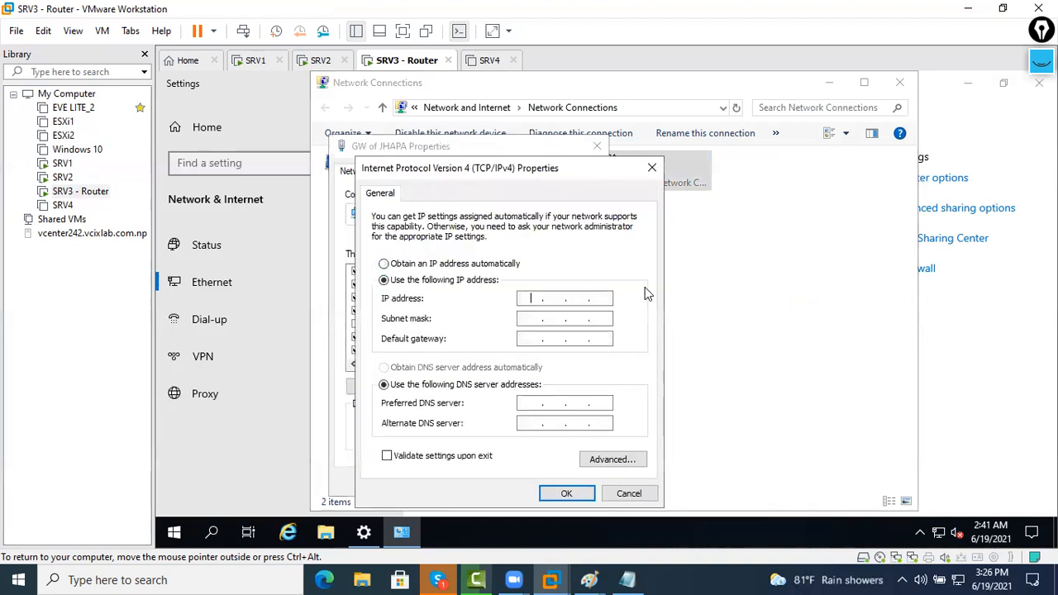
{"action": "type", "text": "192 . 168 . 30 . 254"}
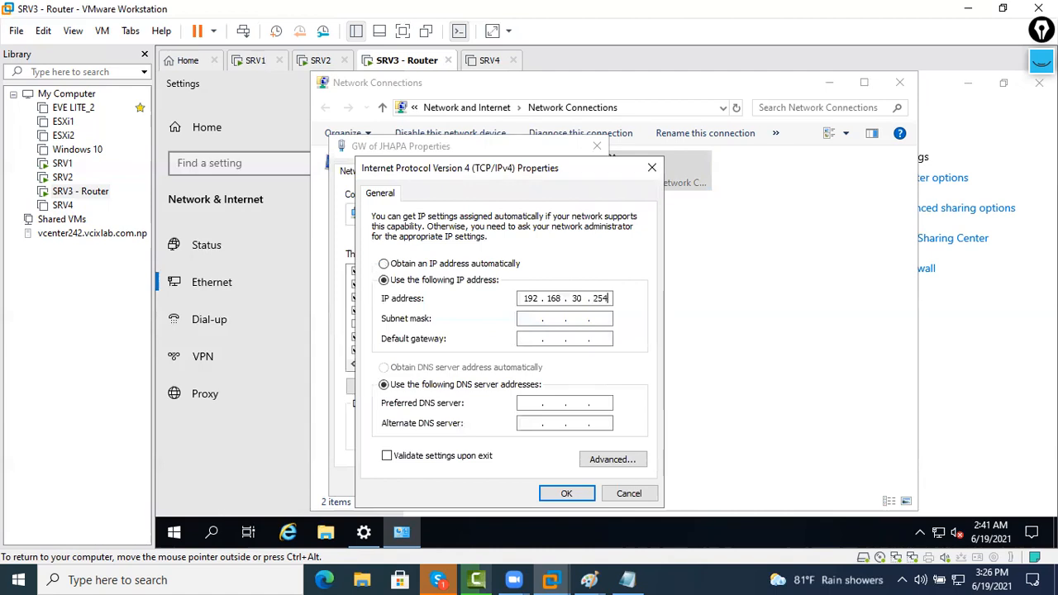
{"action": "key", "text": "BackSpace"}
{"action": "key", "text": "BackSpace"}
{"action": "key", "text": "BackSpace"}
{"action": "key", "text": "BackSpace"}
{"action": "key", "text": "BackSpace"}
{"action": "key", "text": "BackSpace"}
{"action": "key", "text": "BackSpace"}
{"action": "key", "text": "BackSpace"}
{"action": "key", "text": "BackSpace"}
{"action": "key", "text": "BackSpace"}
{"action": "key", "text": "BackSpace"}
{"action": "type", "text": "10 . 1 . 1 . 254"}
{"action": "key", "text": "Tab"}
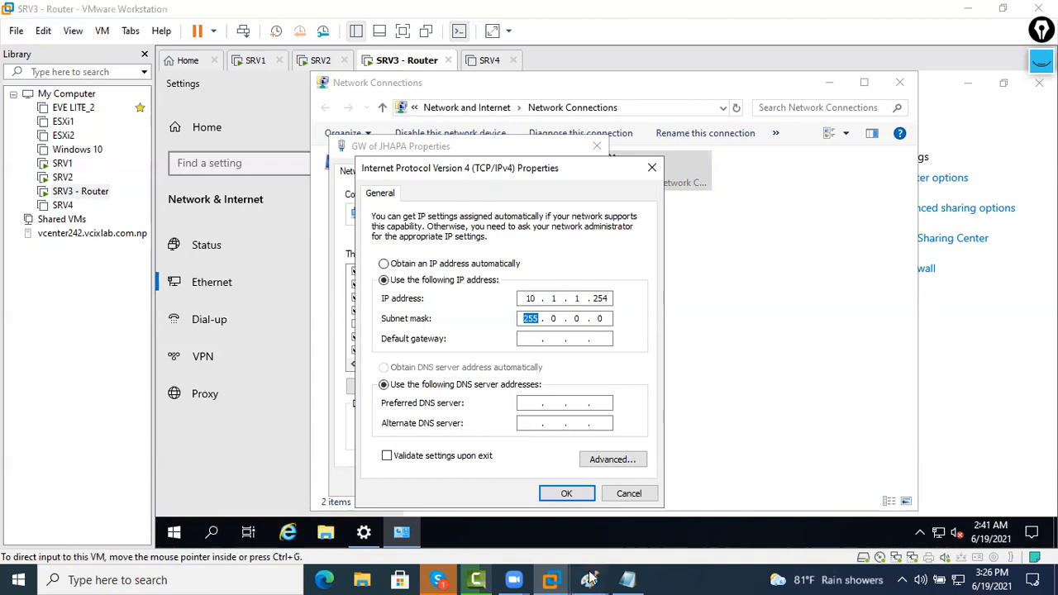
{"action": "key", "text": "alt+Tab"}
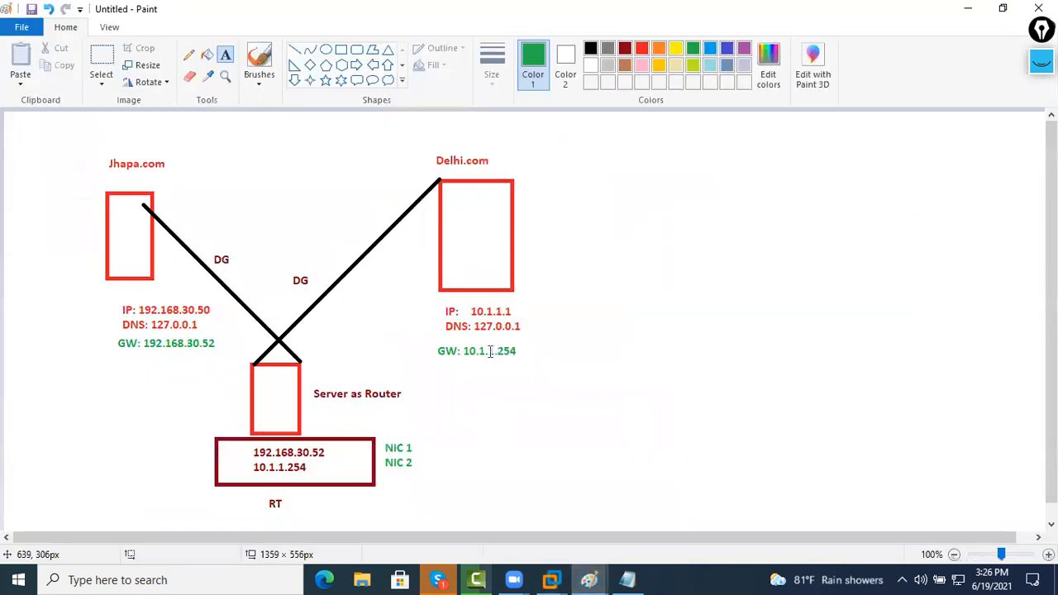
{"action": "key", "text": "alt+Tab"}
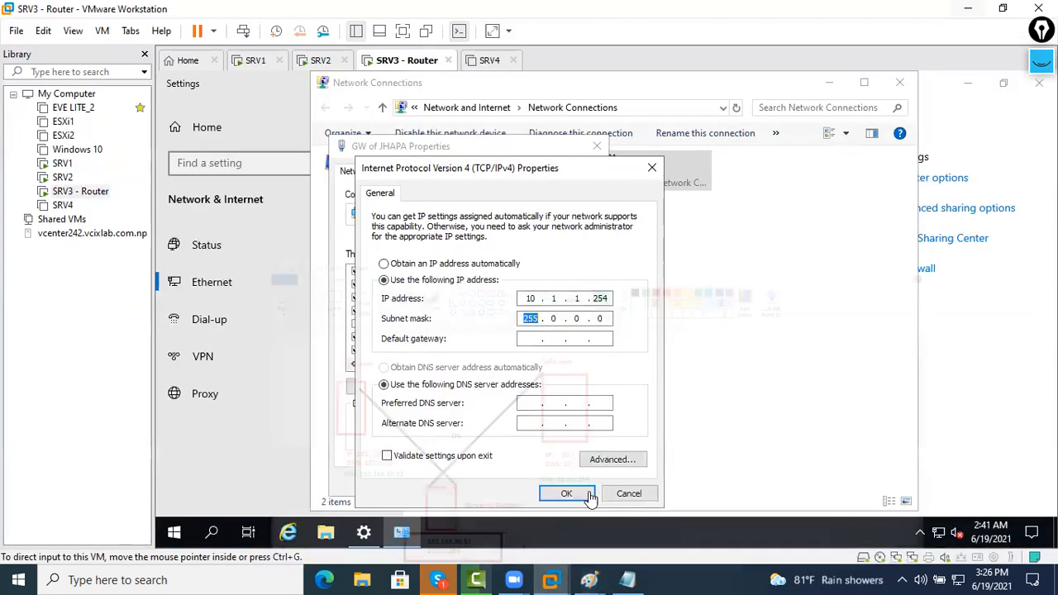
{"action": "key", "text": "Return"}
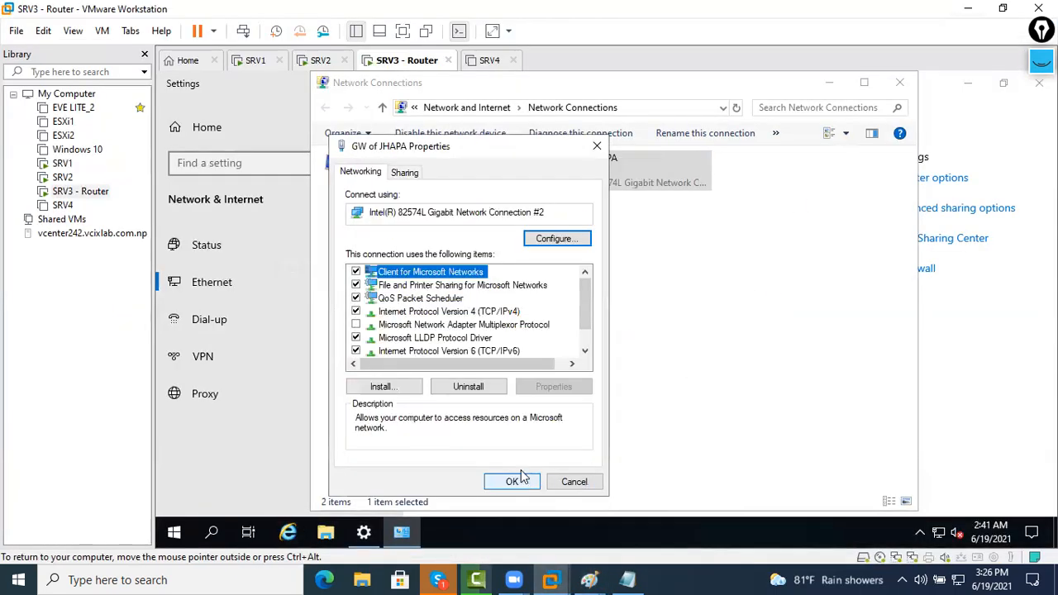
{"action": "left_click", "coordinate": [517, 477]}
Give the GW of DELHI adapter static IP 192.168.30.52 with mask 255.255.255.0
{"action": "right_click", "coordinate": [424, 175]}
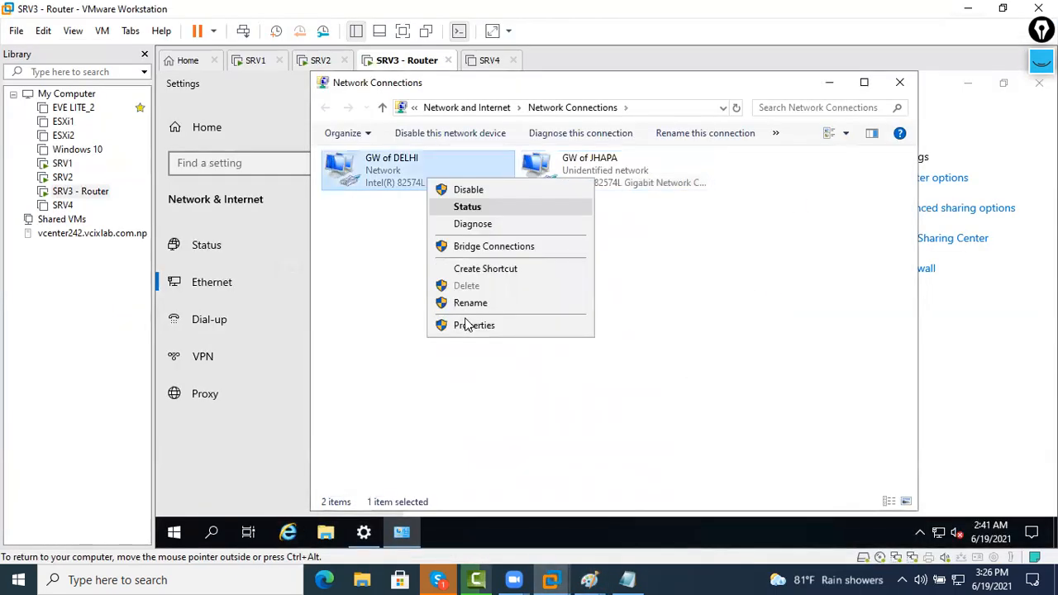
{"action": "left_click", "coordinate": [462, 321]}
{"action": "double_click", "coordinate": [496, 314]}
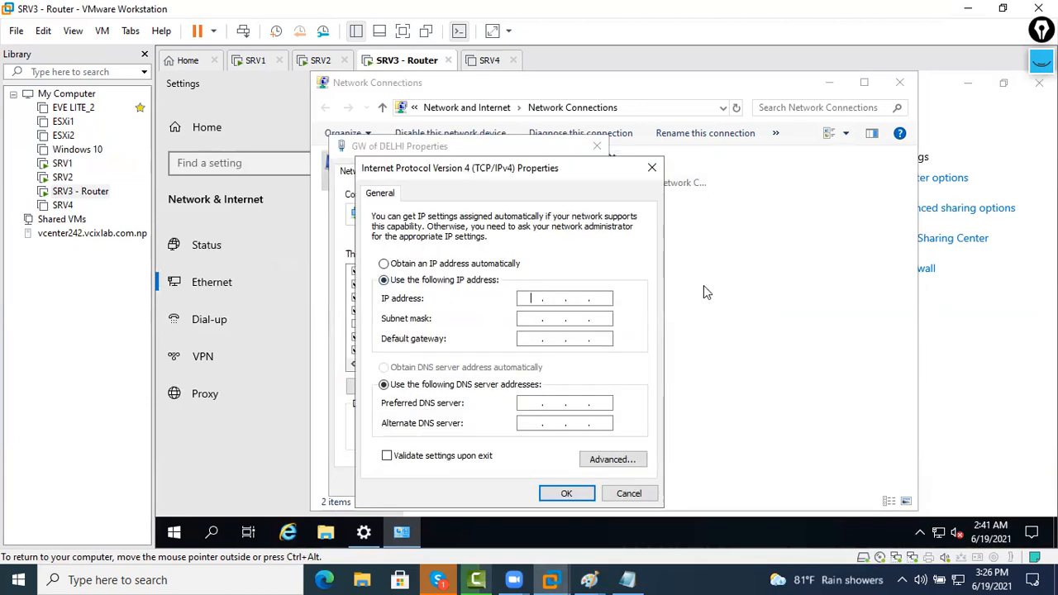
{"action": "type", "text": "192 . 168 . 30 . 52"}
{"action": "key", "text": "Tab"}
{"action": "key", "text": "Tab"}
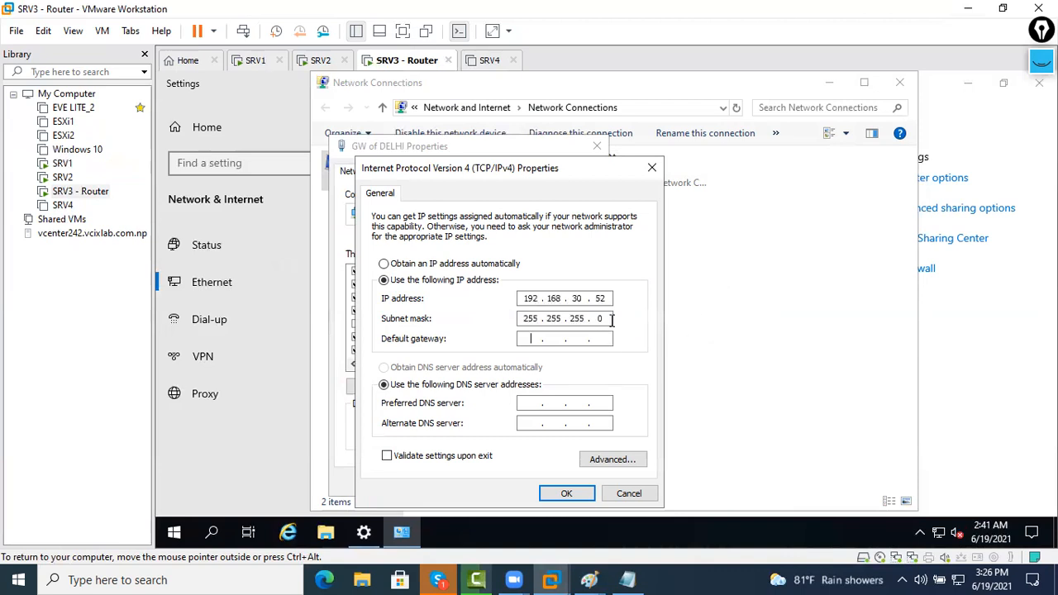
{"action": "left_click", "coordinate": [567, 493]}
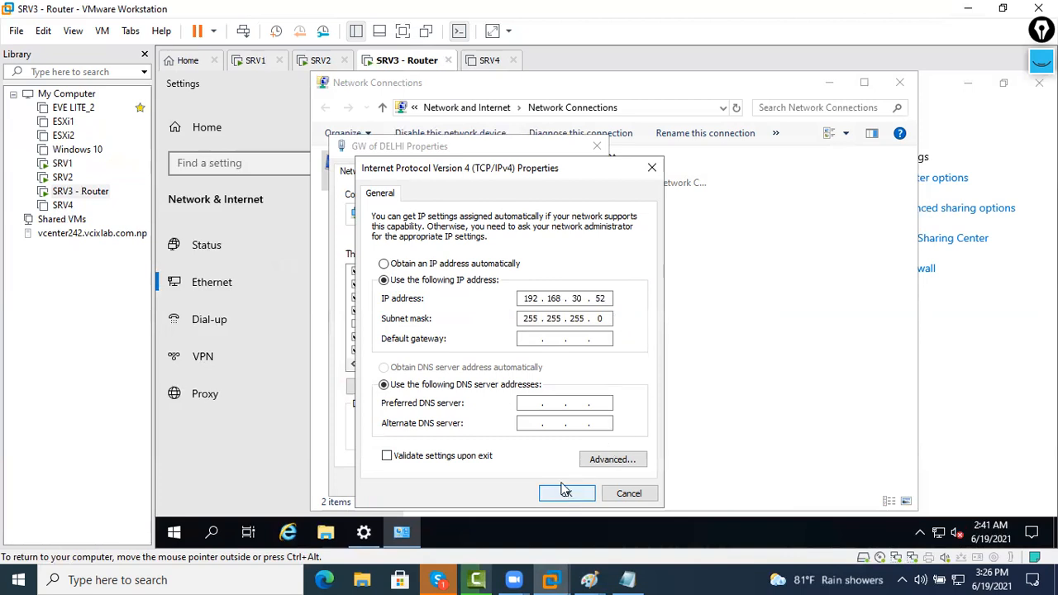
{"action": "left_click", "coordinate": [596, 146]}
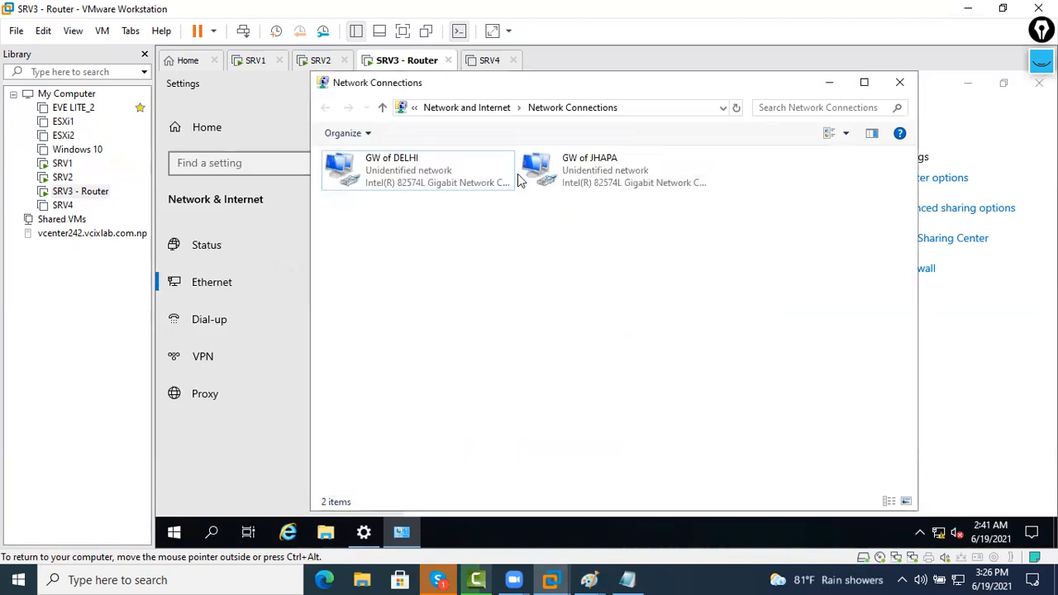
{"action": "left_click", "coordinate": [576, 175]}
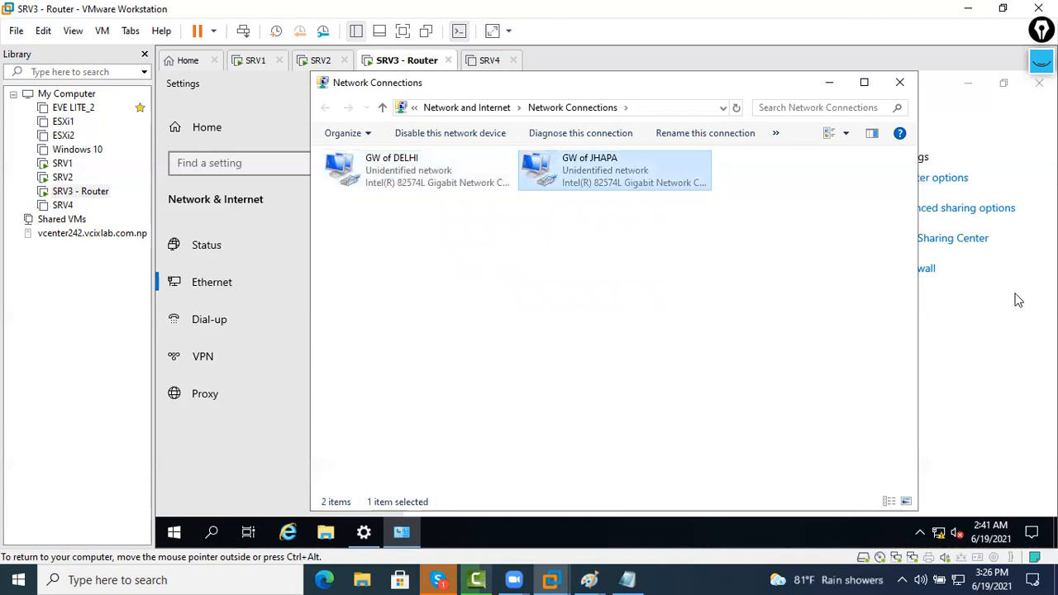
{"action": "left_click", "coordinate": [442, 183]}
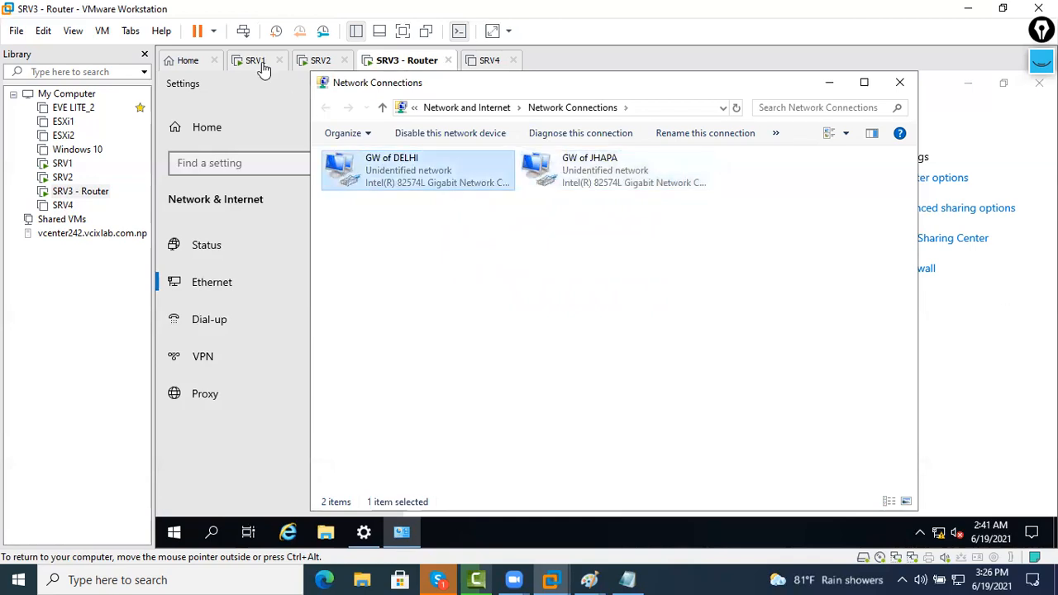
Set SRV2's Ethernet0 default gateway to 10.1.1.254
{"action": "left_click", "coordinate": [325, 63]}
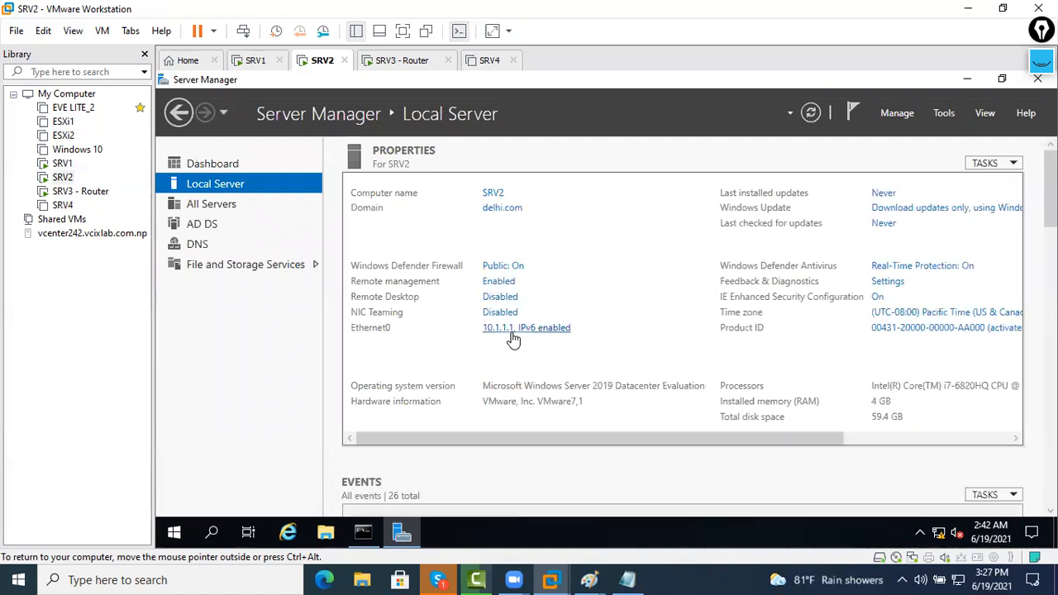
{"action": "right_click", "coordinate": [413, 179]}
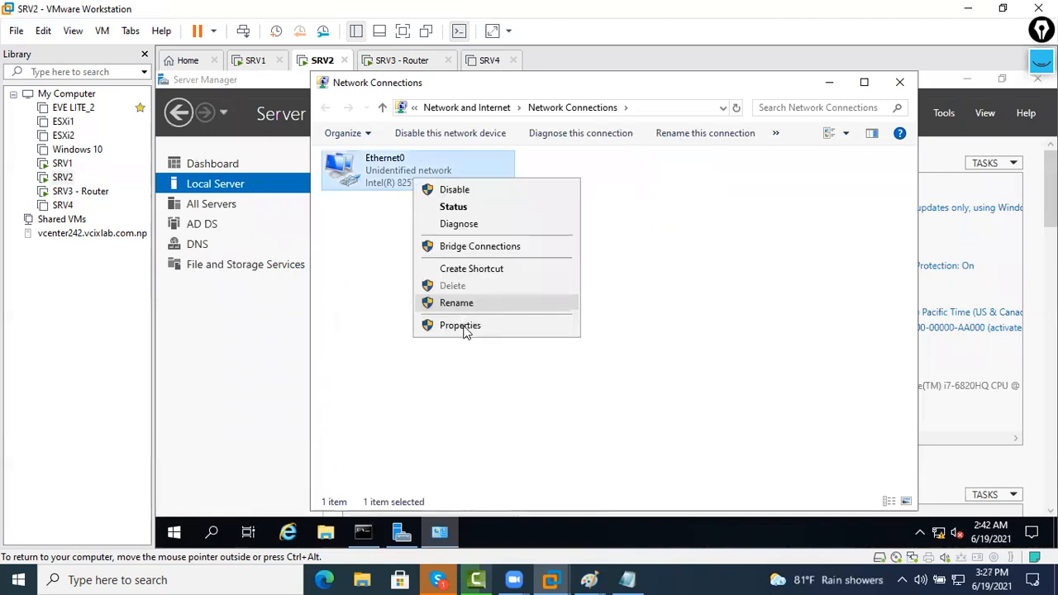
{"action": "left_click", "coordinate": [461, 324]}
{"action": "left_click", "coordinate": [494, 312]}
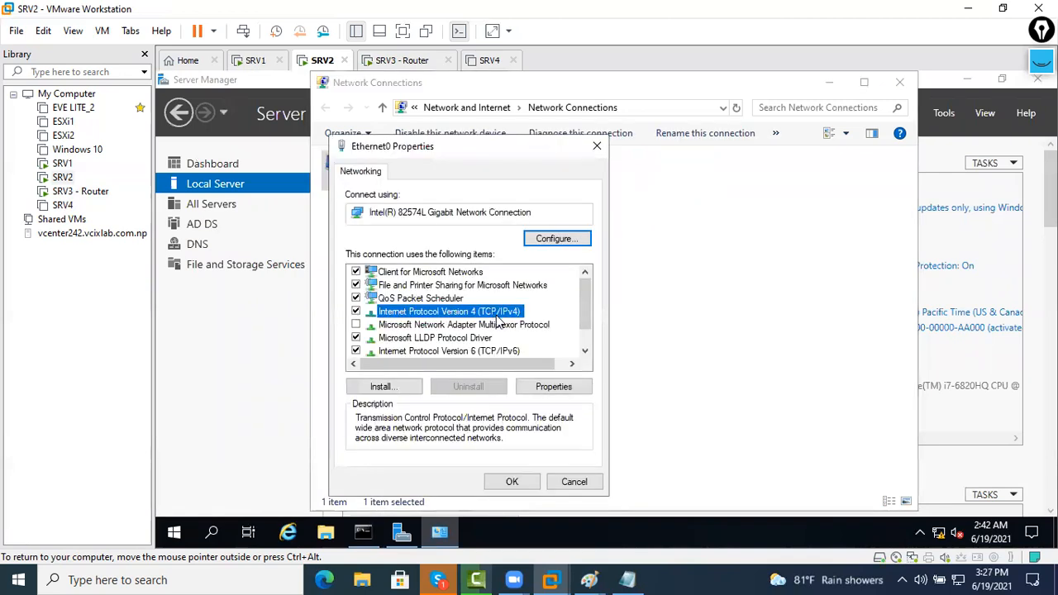
{"action": "left_click", "coordinate": [531, 333]}
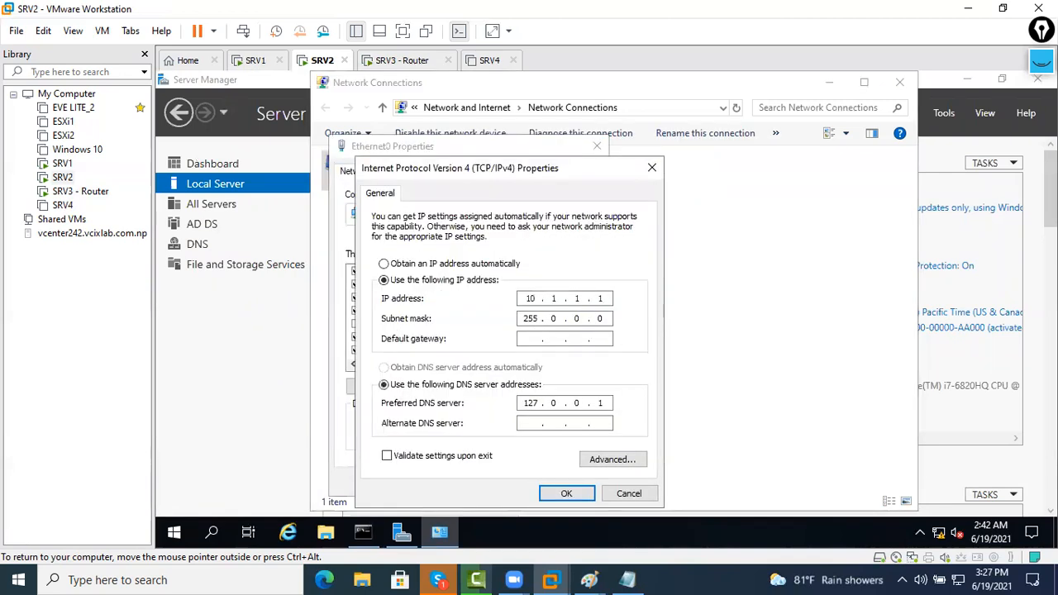
{"action": "type", "text": "10.1.1.254"}
{"action": "left_click", "coordinate": [568, 496]}
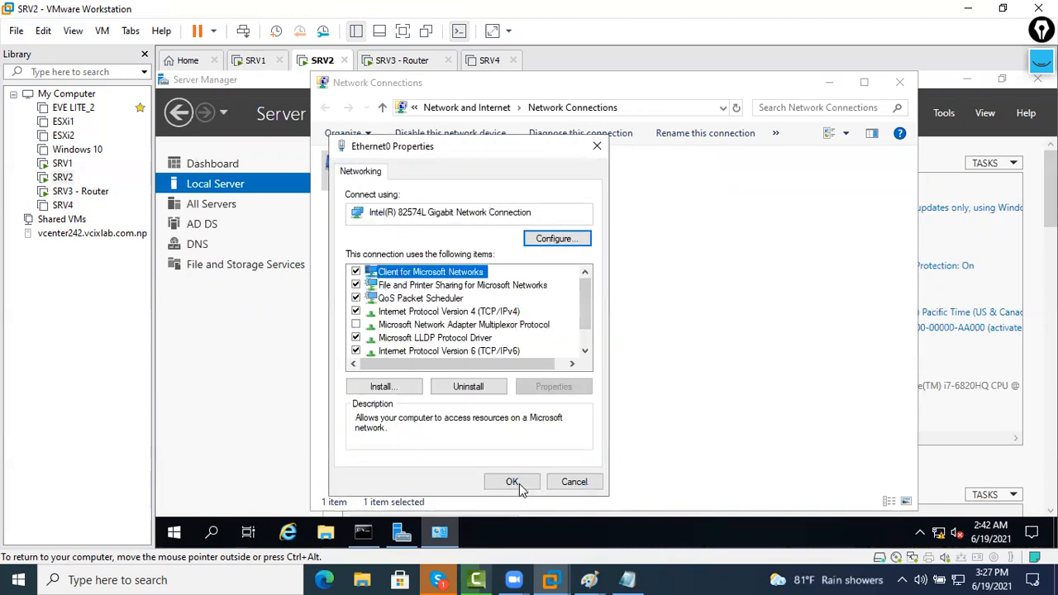
{"action": "left_click", "coordinate": [881, 362]}
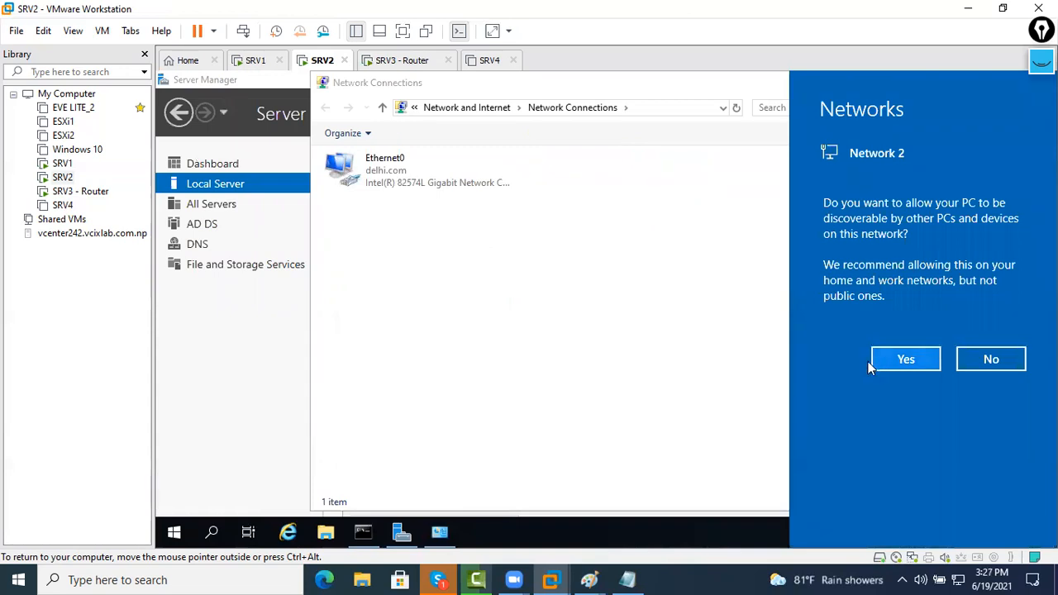
Open SRV1's Ethernet0 IPv4 settings, then return to the SRV3 - Router machine
{"action": "left_click", "coordinate": [269, 76]}
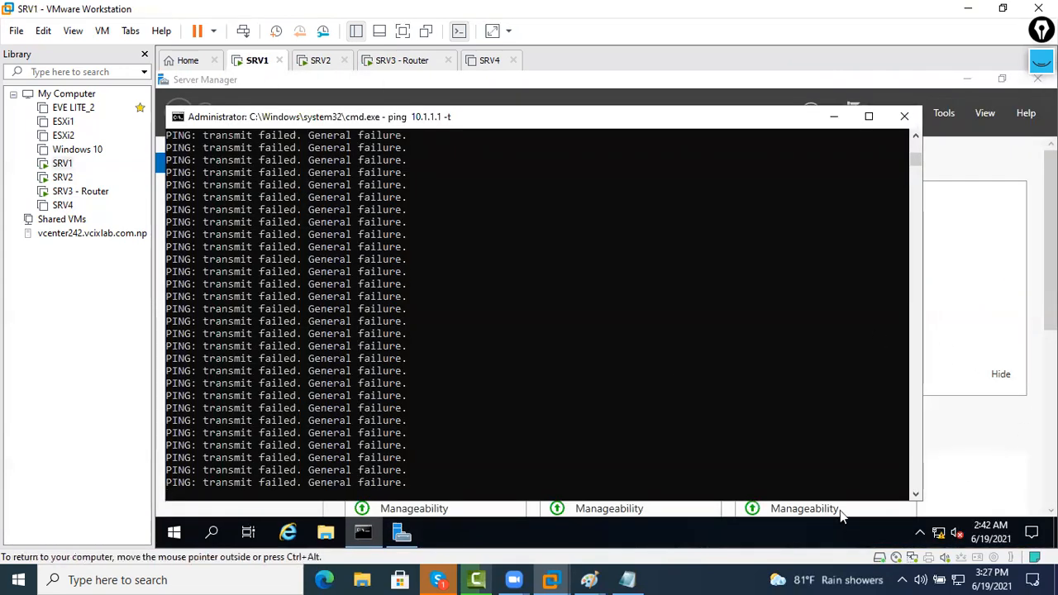
{"action": "left_click", "coordinate": [402, 533]}
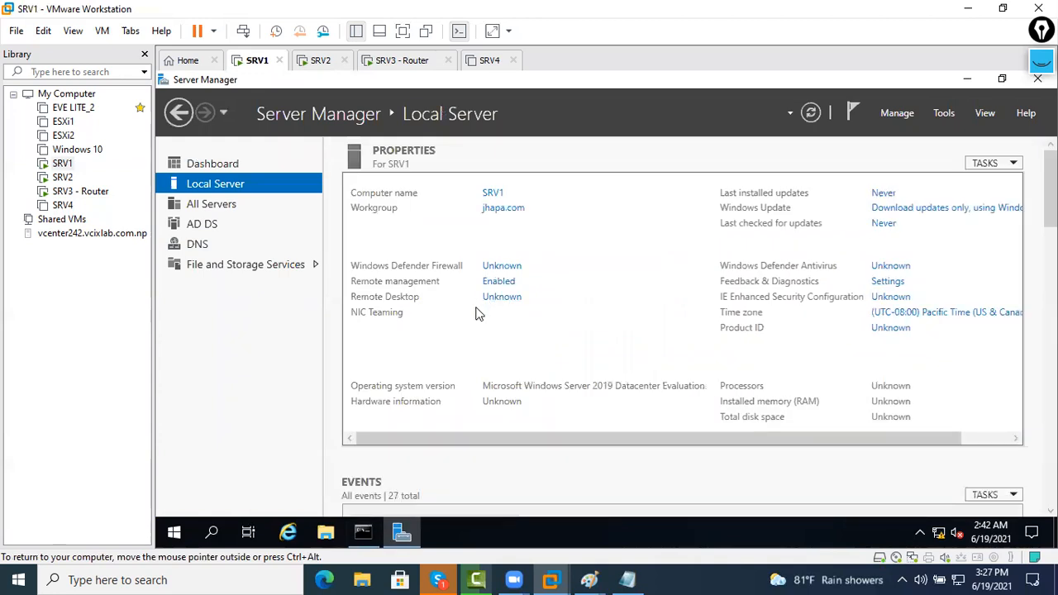
{"action": "left_click", "coordinate": [514, 329]}
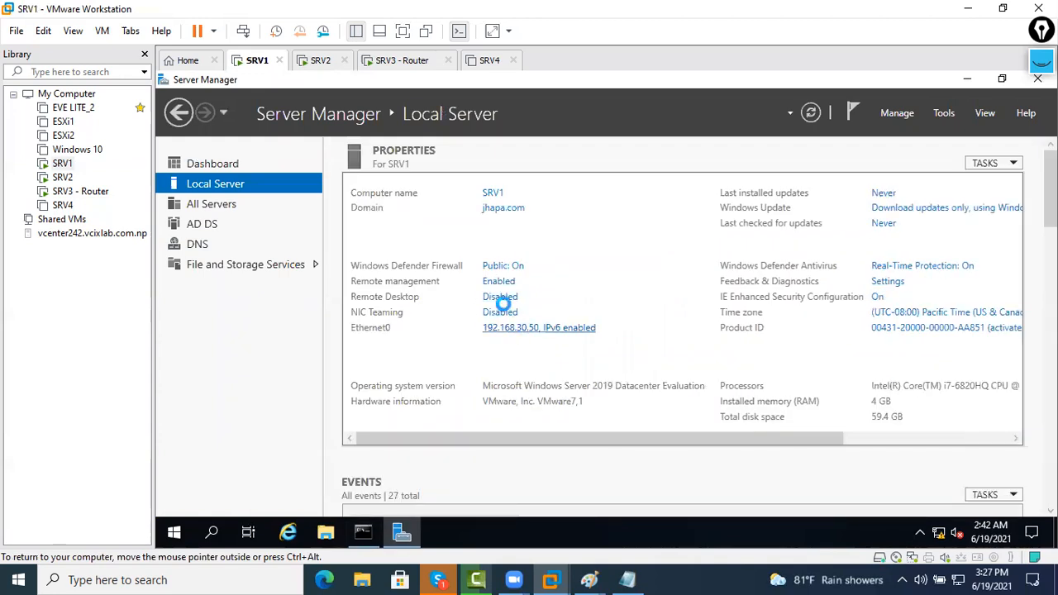
{"action": "right_click", "coordinate": [403, 176]}
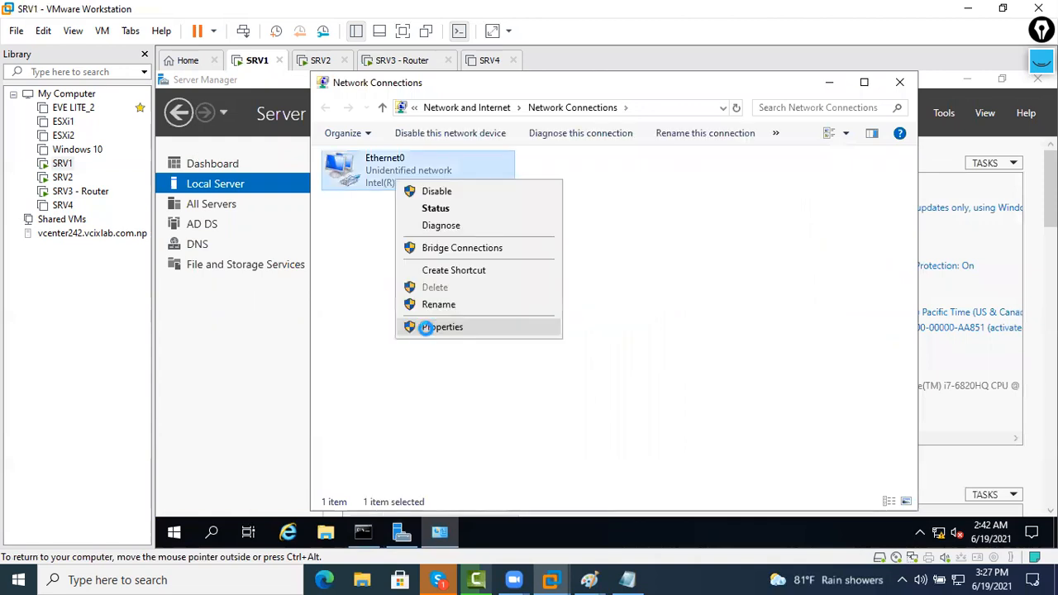
{"action": "left_click", "coordinate": [464, 330]}
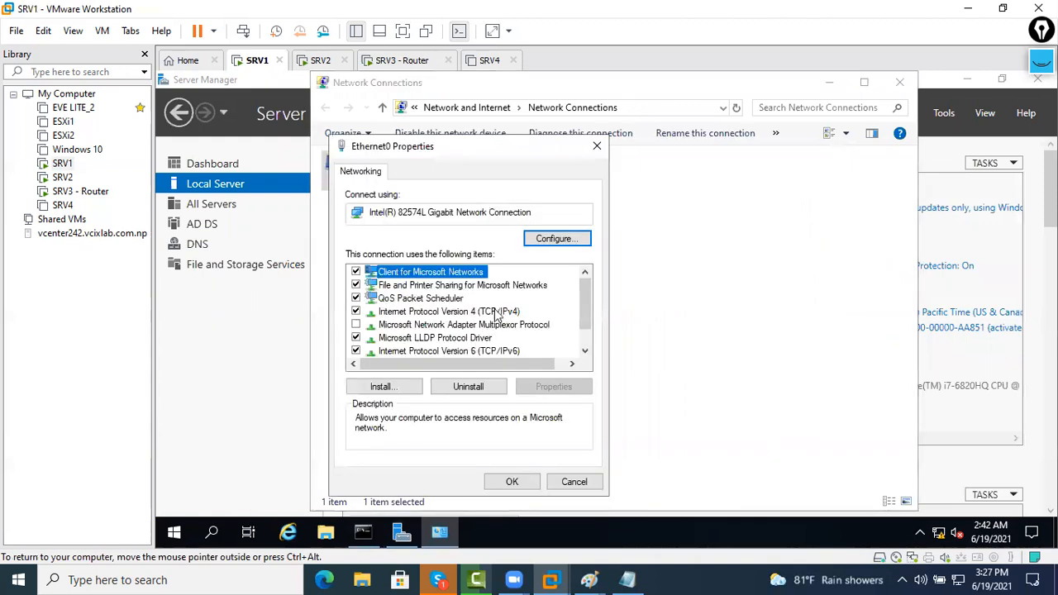
{"action": "double_click", "coordinate": [496, 312]}
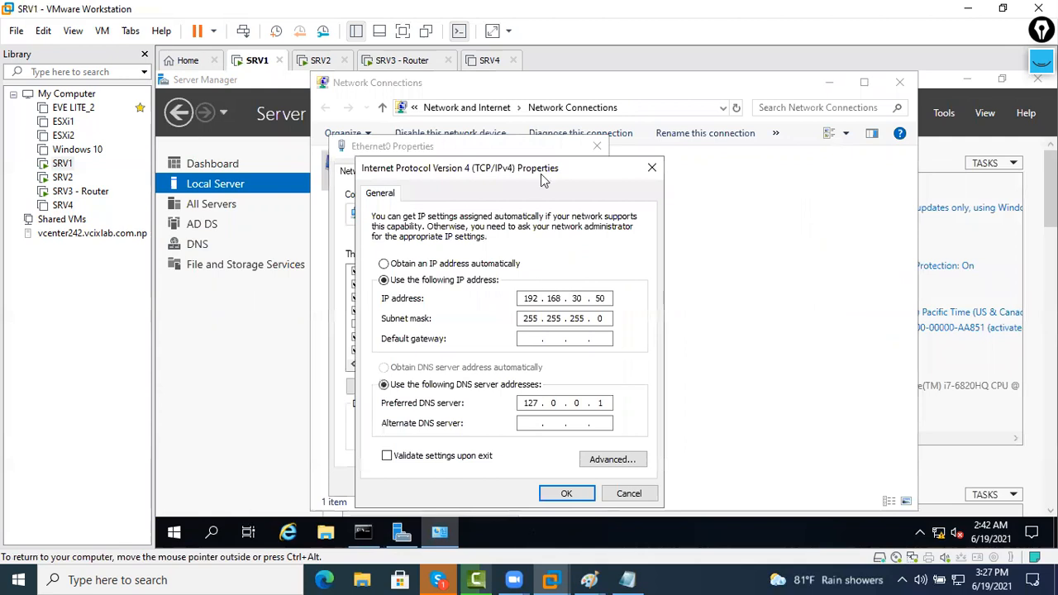
{"action": "left_click", "coordinate": [423, 64]}
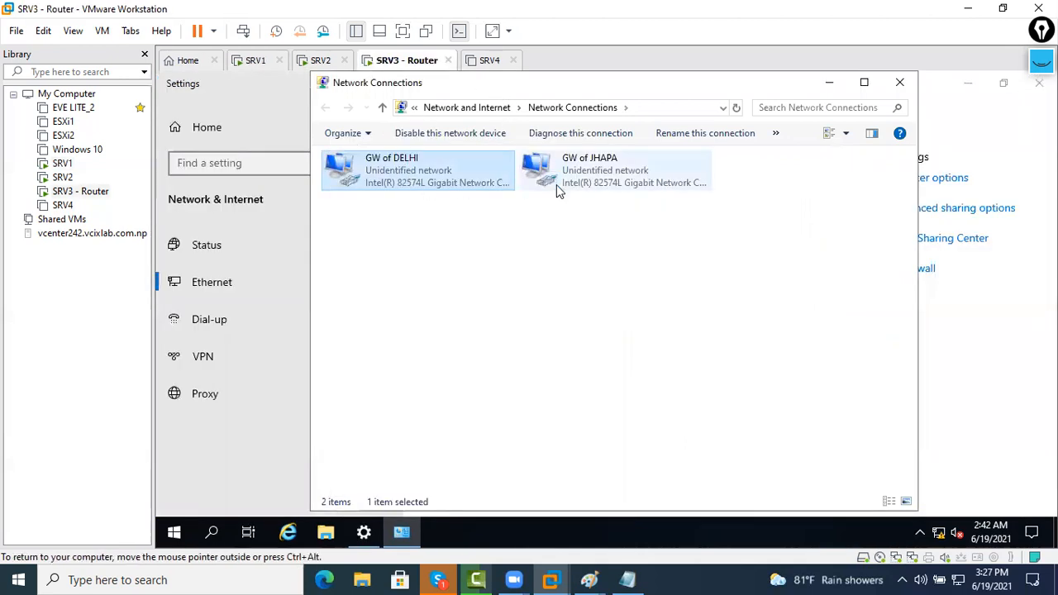
{"action": "left_click", "coordinate": [521, 292]}
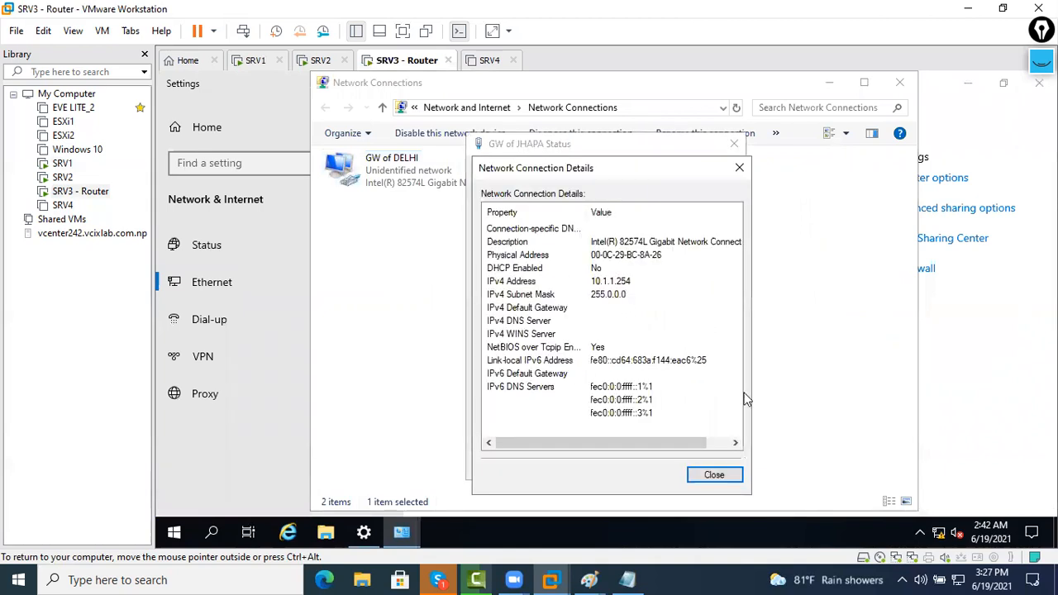
{"action": "key", "text": "Escape"}
{"action": "key", "text": "Escape"}
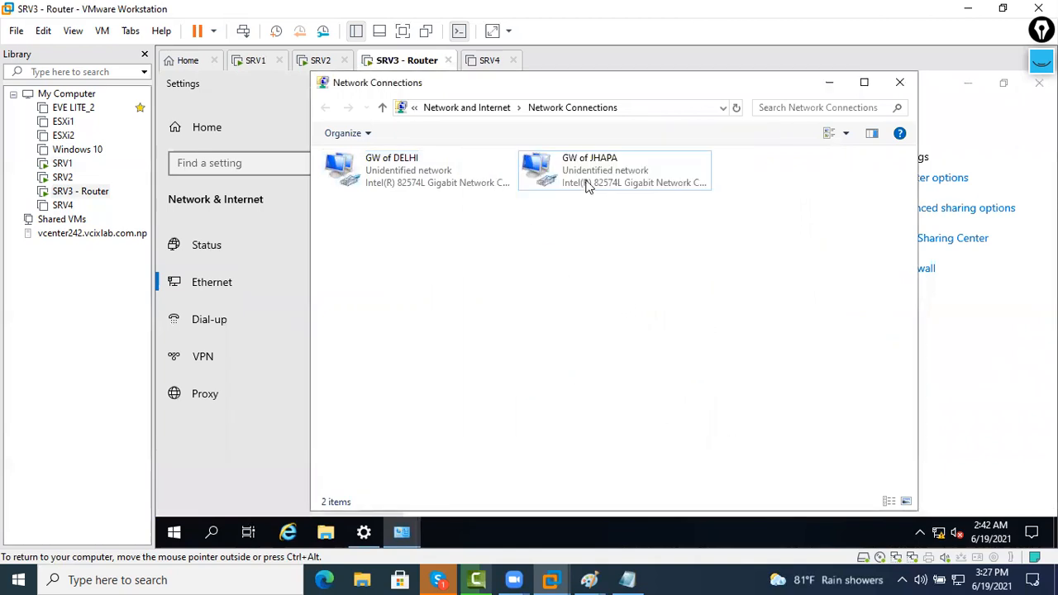
{"action": "left_click", "coordinate": [585, 184]}
{"action": "double_click", "coordinate": [431, 175]}
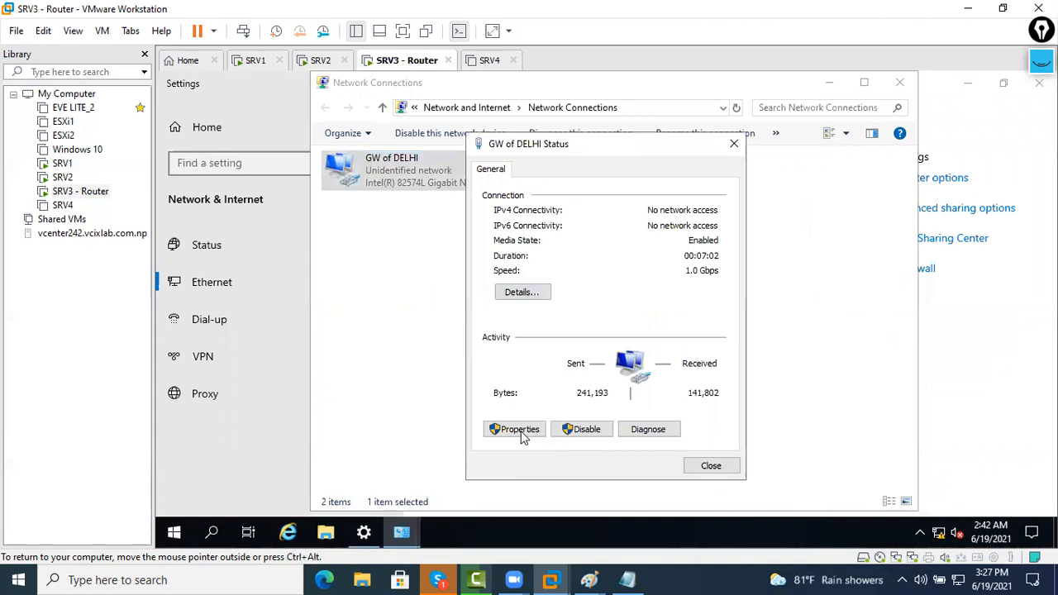
{"action": "left_click", "coordinate": [710, 466]}
{"action": "left_click", "coordinate": [514, 431]}
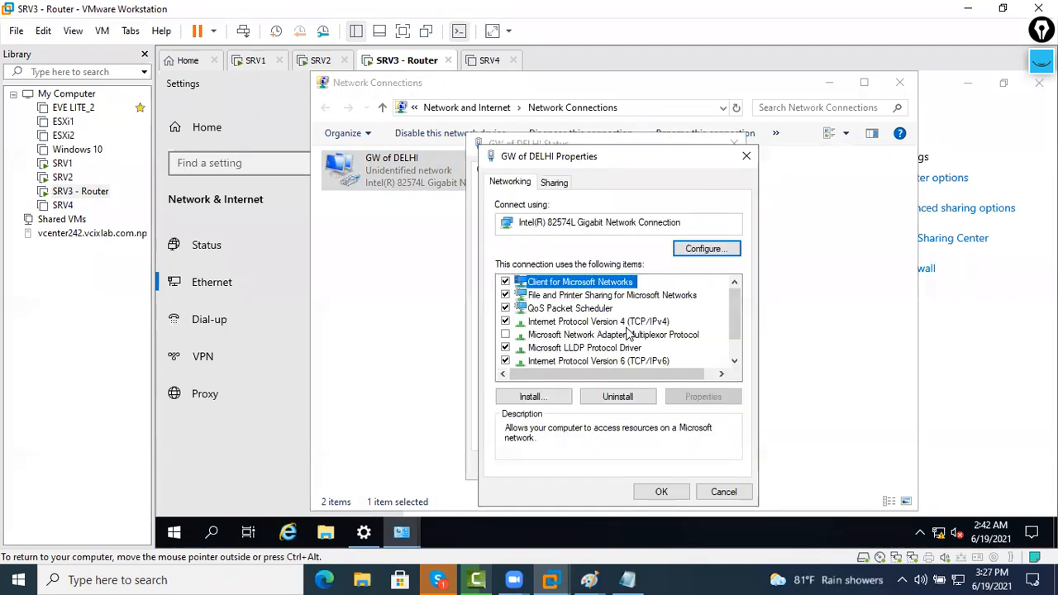
{"action": "double_click", "coordinate": [622, 321]}
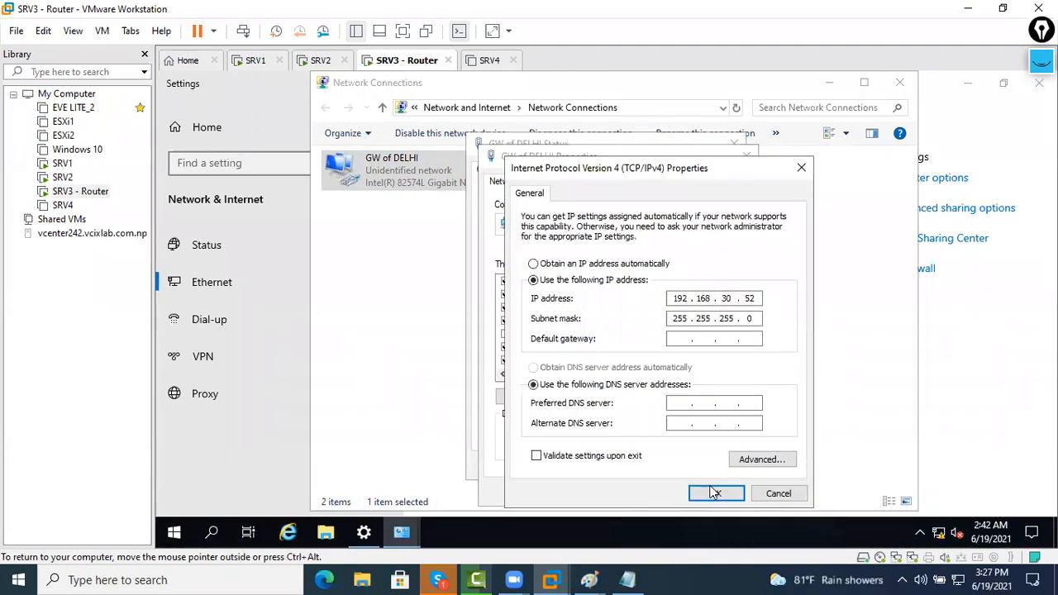
{"action": "key", "text": "Return"}
{"action": "left_click", "coordinate": [661, 488]}
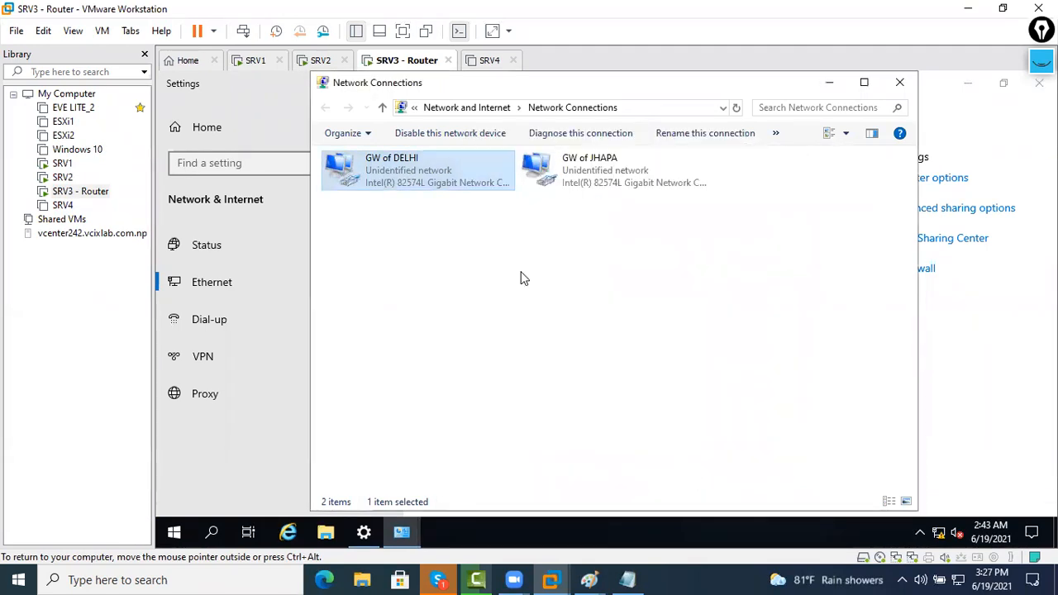
Try renaming GW of DELHI to GW of JHAPA and dismiss the duplicate-name error
{"action": "key", "text": "F2"}
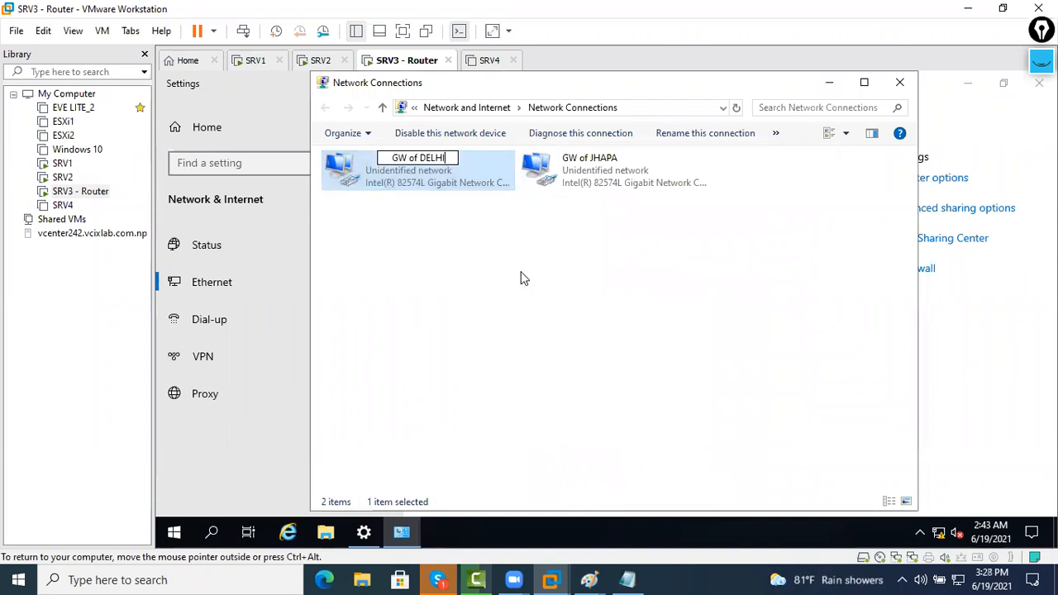
{"action": "key", "text": "BackSpace"}
{"action": "key", "text": "BackSpace"}
{"action": "key", "text": "BackSpace"}
{"action": "key", "text": "BackSpace"}
{"action": "key", "text": "BackSpace"}
{"action": "type", "text": "JHAPA"}
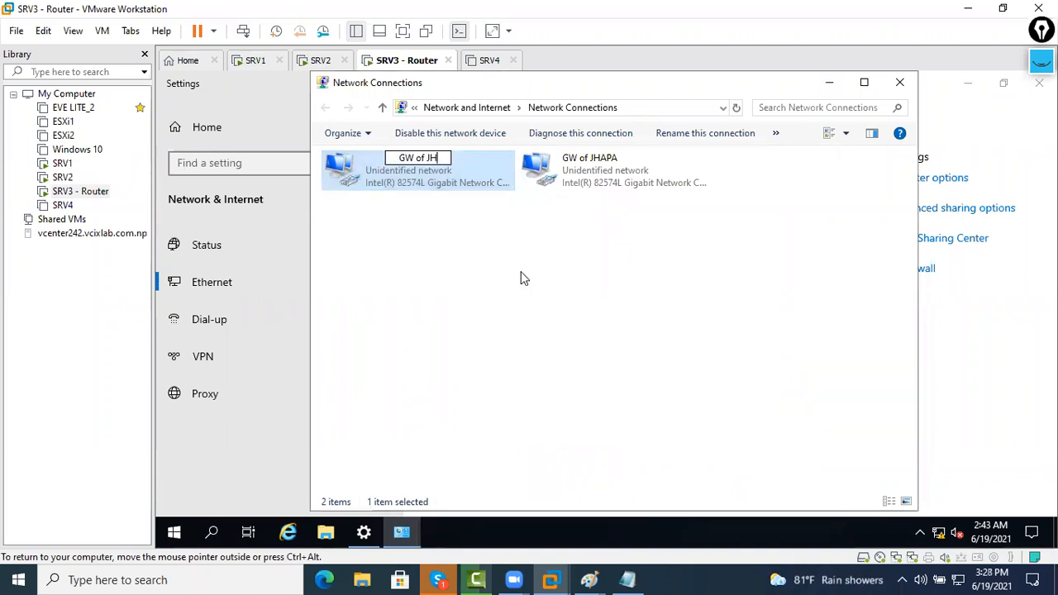
{"action": "key", "text": "Return"}
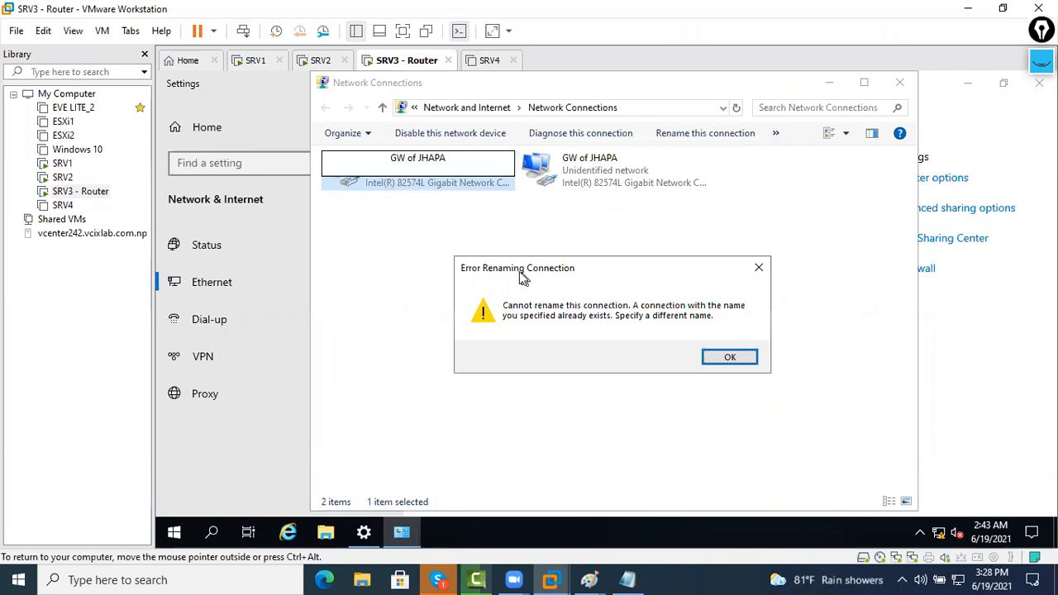
{"action": "key", "text": "Return"}
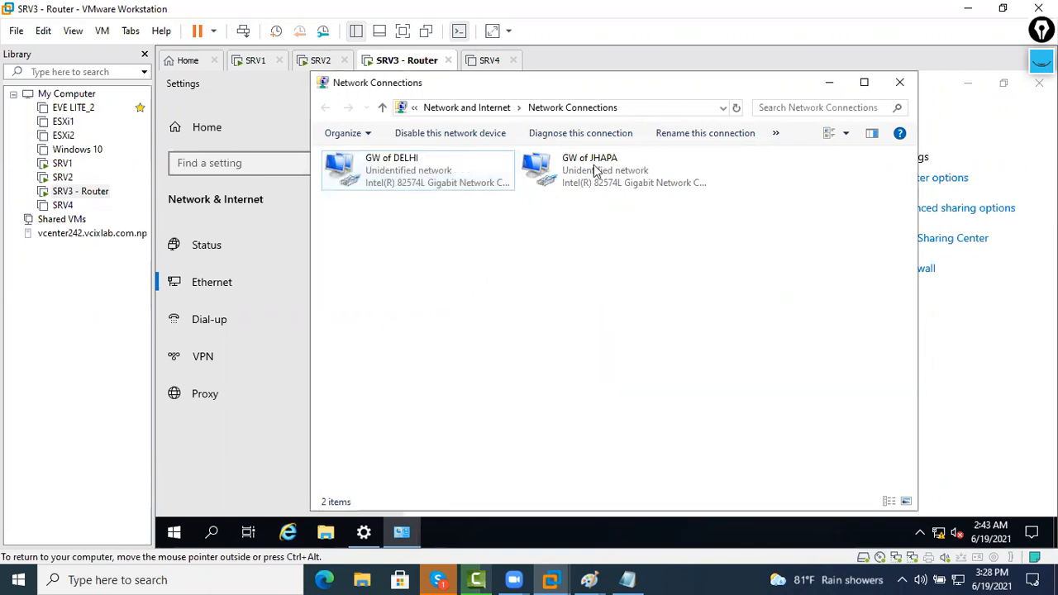
Rename the GW of JHAPA connection to GW of DL
{"action": "right_click", "coordinate": [595, 167]}
{"action": "left_click", "coordinate": [629, 289]}
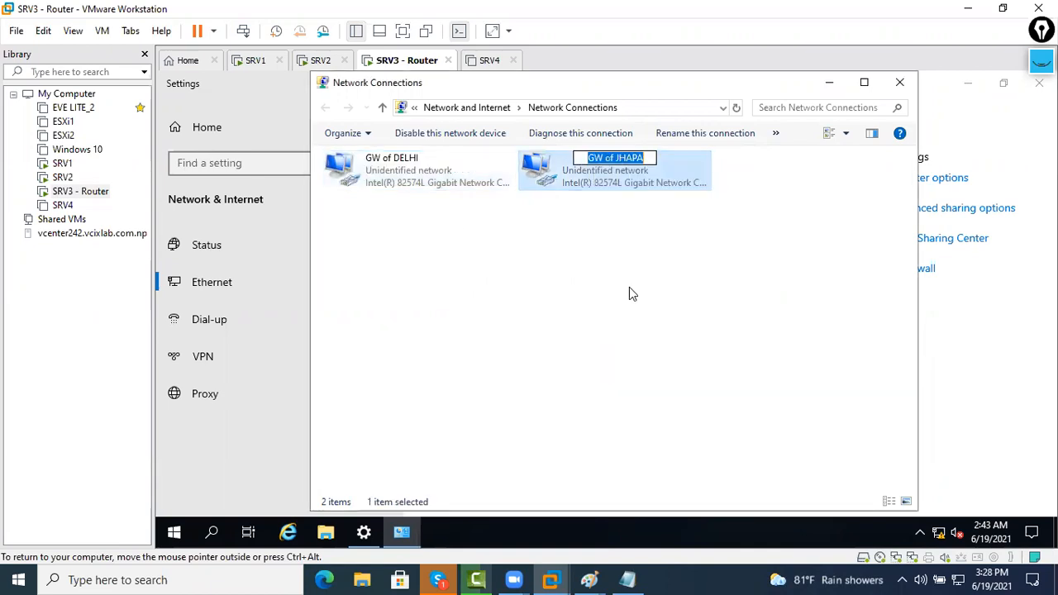
{"action": "key", "text": "End"}
{"action": "key", "text": "BackSpace"}
{"action": "key", "text": "BackSpace"}
{"action": "key", "text": "BackSpace"}
{"action": "key", "text": "BackSpace"}
{"action": "key", "text": "BackSpace"}
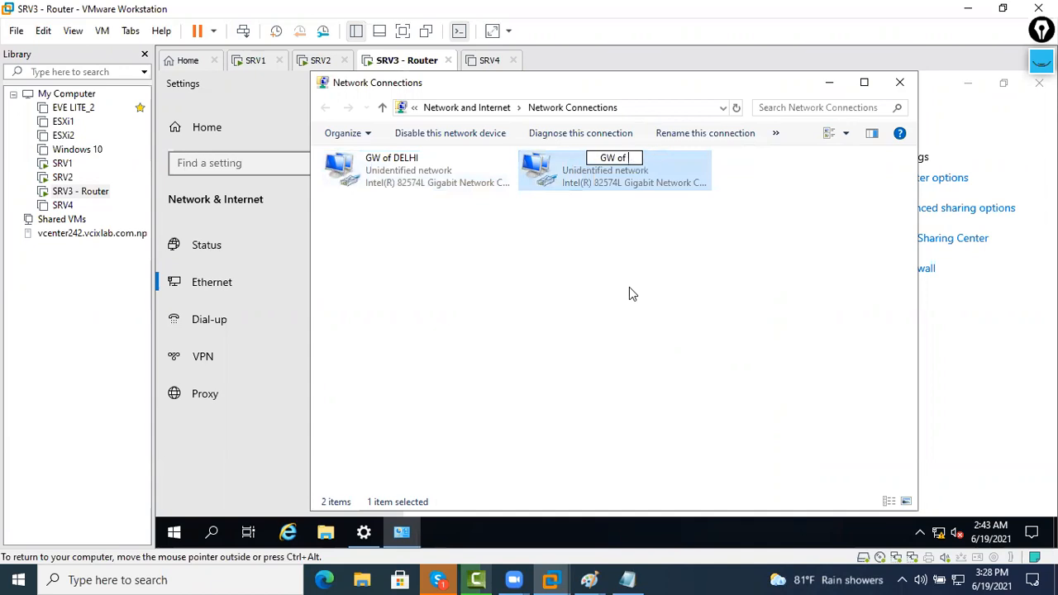
{"action": "type", "text": "DL"}
{"action": "key", "text": "Return"}
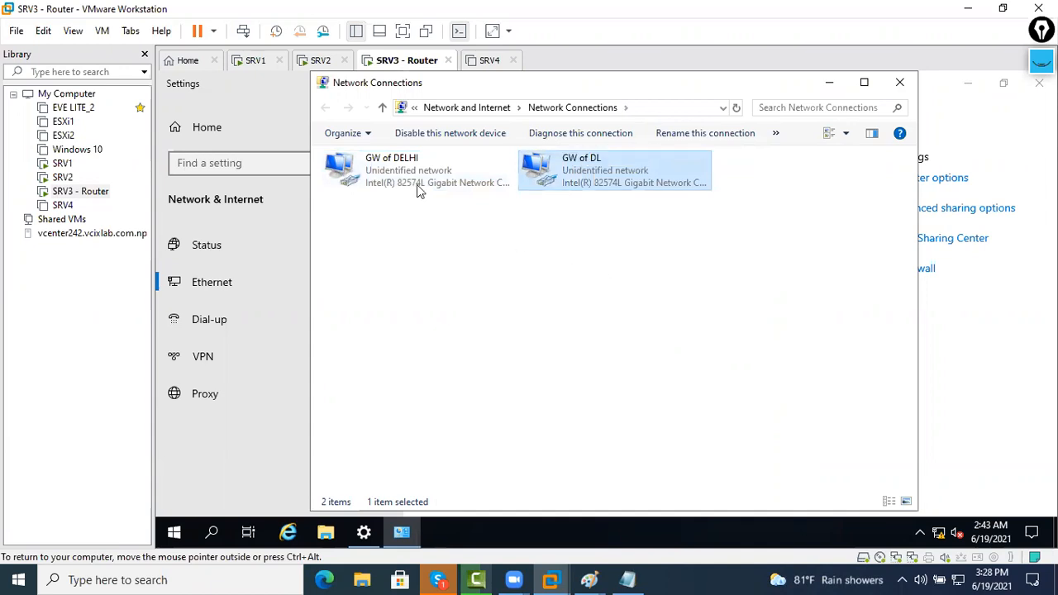
Rename the GW of DELHI connection to GW of JP
{"action": "left_click", "coordinate": [416, 184]}
{"action": "key", "text": "F2"}
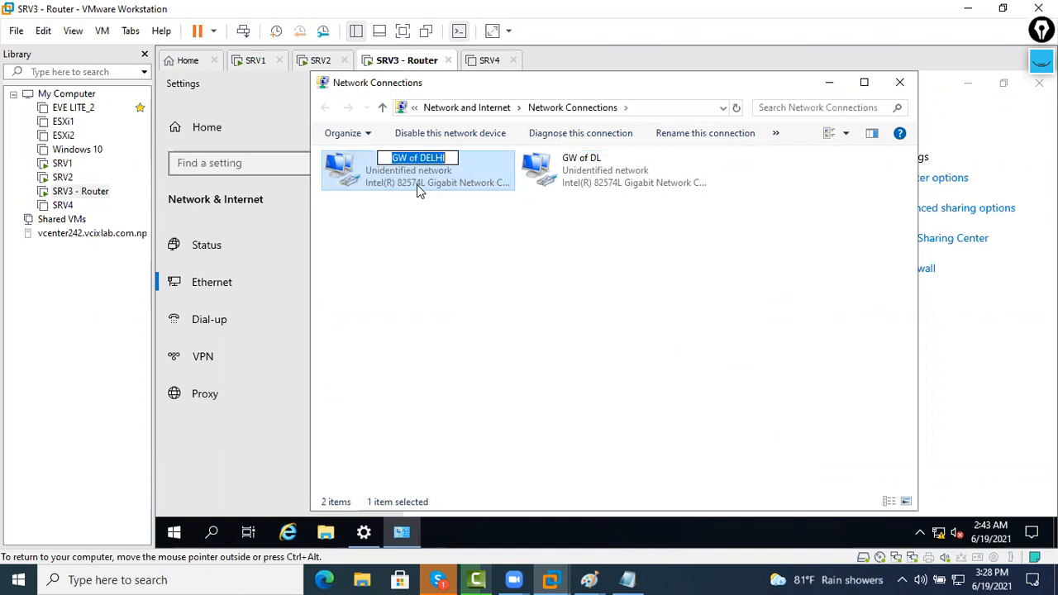
{"action": "key", "text": "End"}
{"action": "key", "text": "BackSpace"}
{"action": "key", "text": "BackSpace"}
{"action": "key", "text": "BackSpace"}
{"action": "key", "text": "BackSpace"}
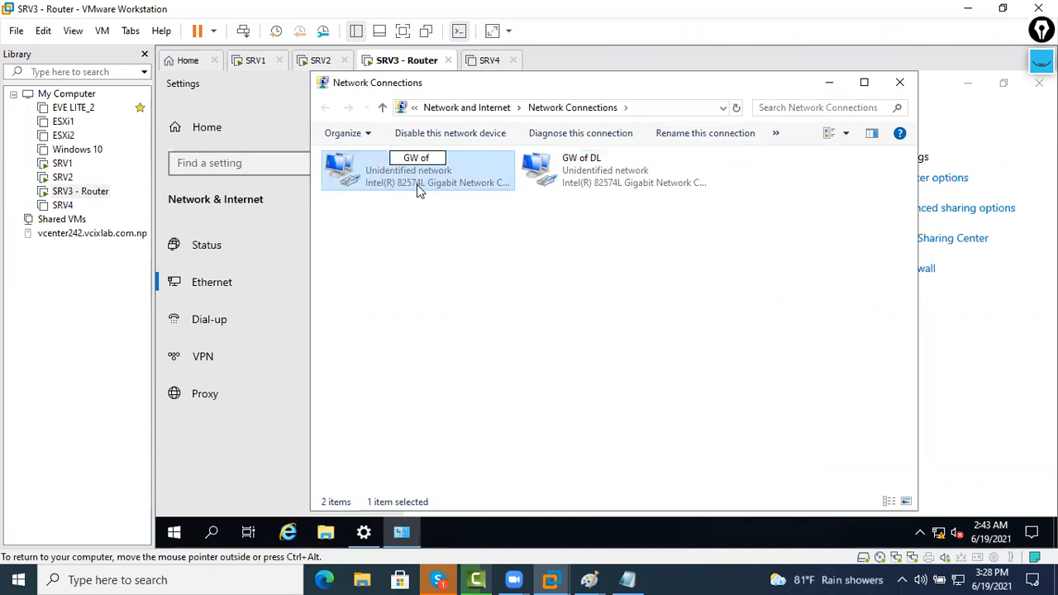
{"action": "type", "text": "JP"}
{"action": "key", "text": "Return"}
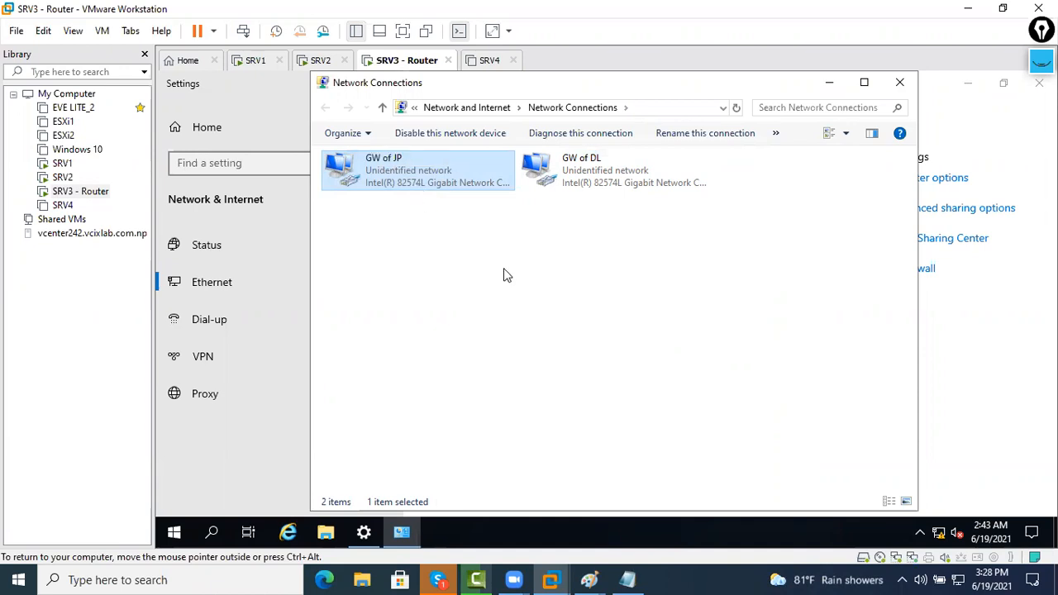
{"action": "left_click", "coordinate": [554, 283]}
{"action": "left_click", "coordinate": [1022, 300]}
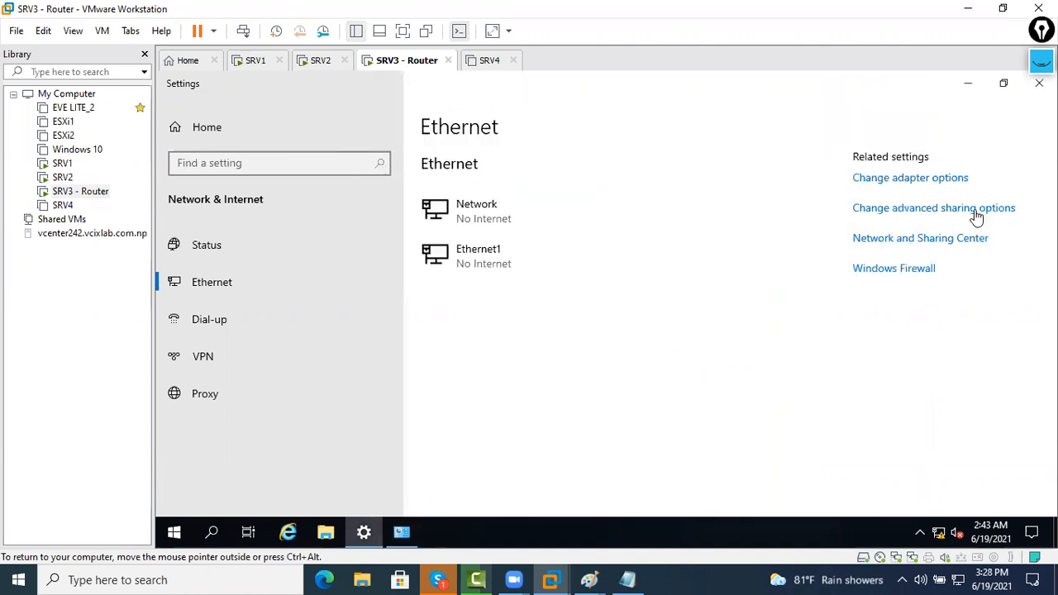
Turn on network discovery, file and printer sharing, and public folder sharing, then save
{"action": "left_click", "coordinate": [865, 82]}
{"action": "left_click", "coordinate": [447, 297]}
{"action": "left_click", "coordinate": [486, 391]}
{"action": "left_click", "coordinate": [822, 437]}
{"action": "left_click", "coordinate": [524, 263]}
{"action": "scroll", "coordinate": [510, 370], "scroll_direction": "down", "scroll_amount": 1}
{"action": "scroll", "coordinate": [813, 222], "scroll_direction": "up", "scroll_amount": 2}
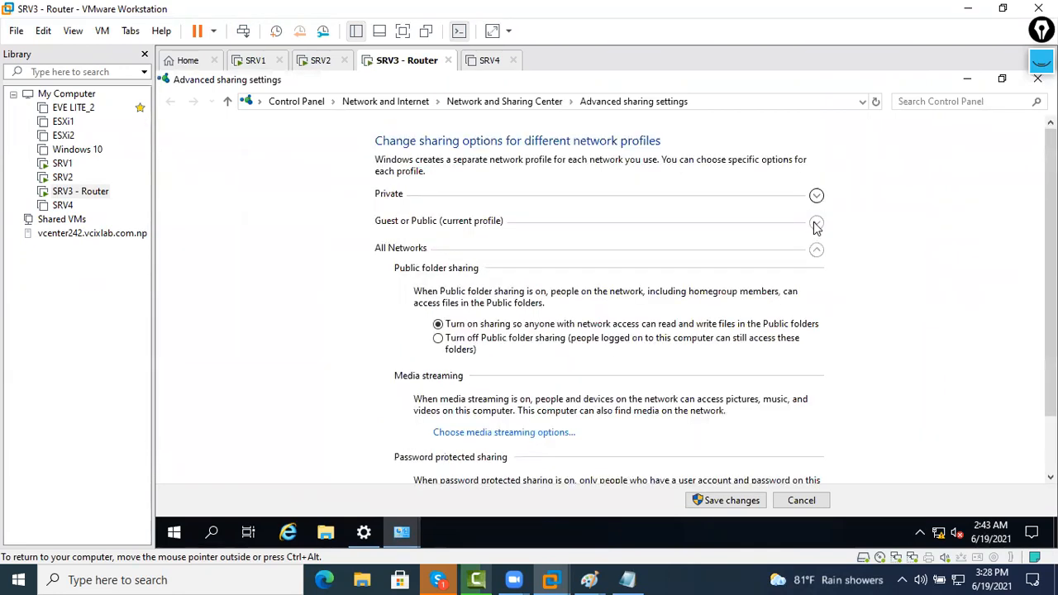
{"action": "left_click", "coordinate": [815, 218]}
{"action": "left_click", "coordinate": [822, 193]}
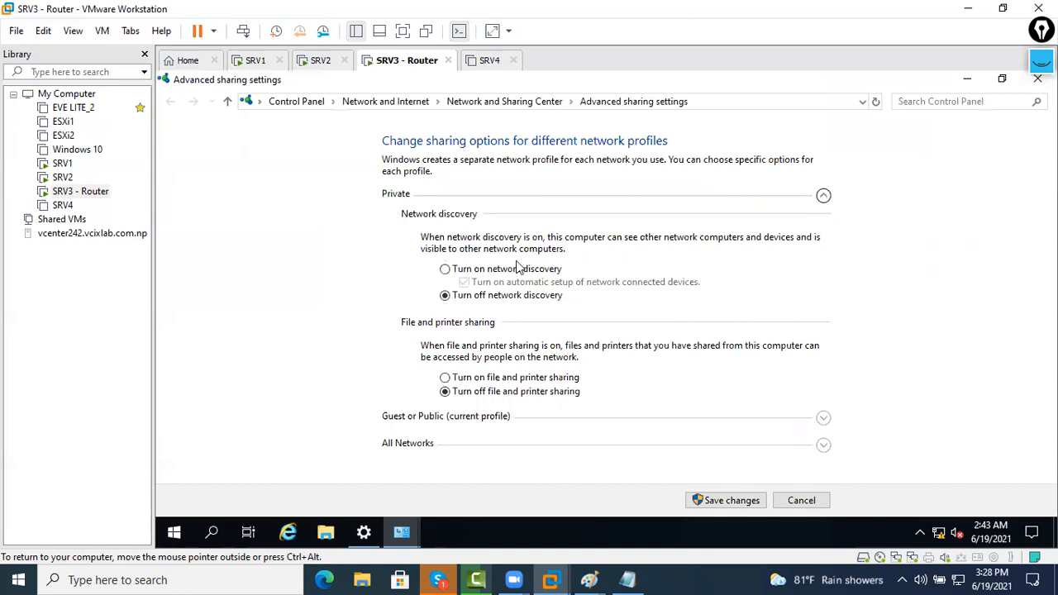
{"action": "left_click", "coordinate": [521, 379]}
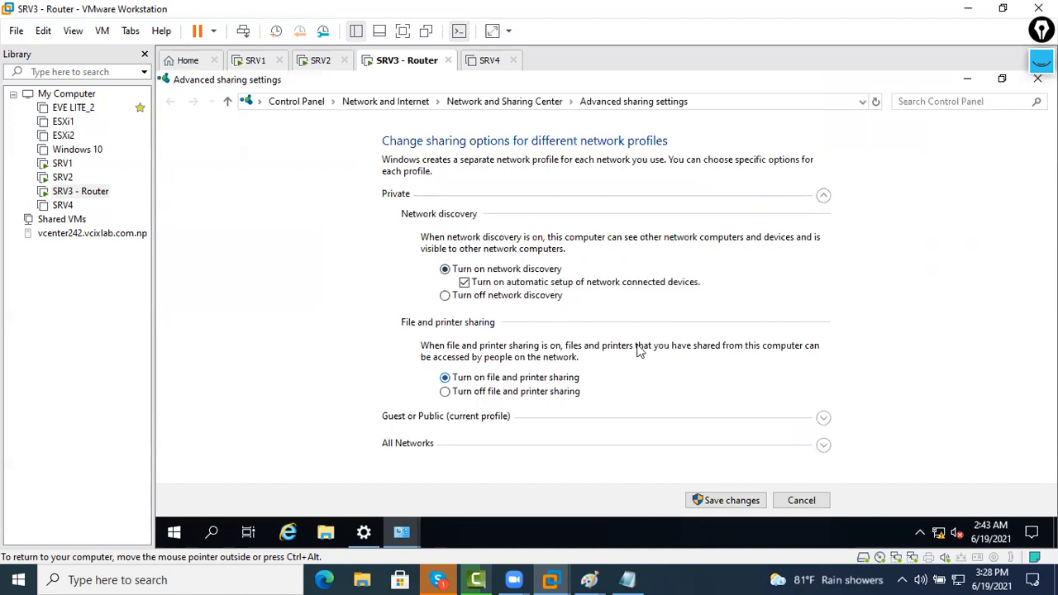
{"action": "left_click", "coordinate": [715, 502]}
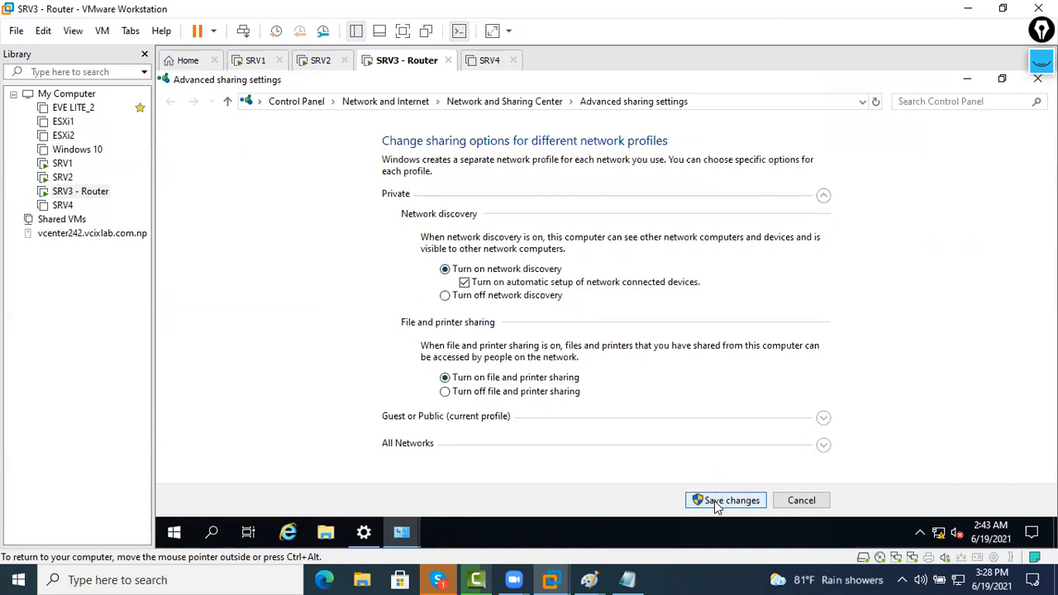
{"action": "left_click", "coordinate": [1038, 84]}
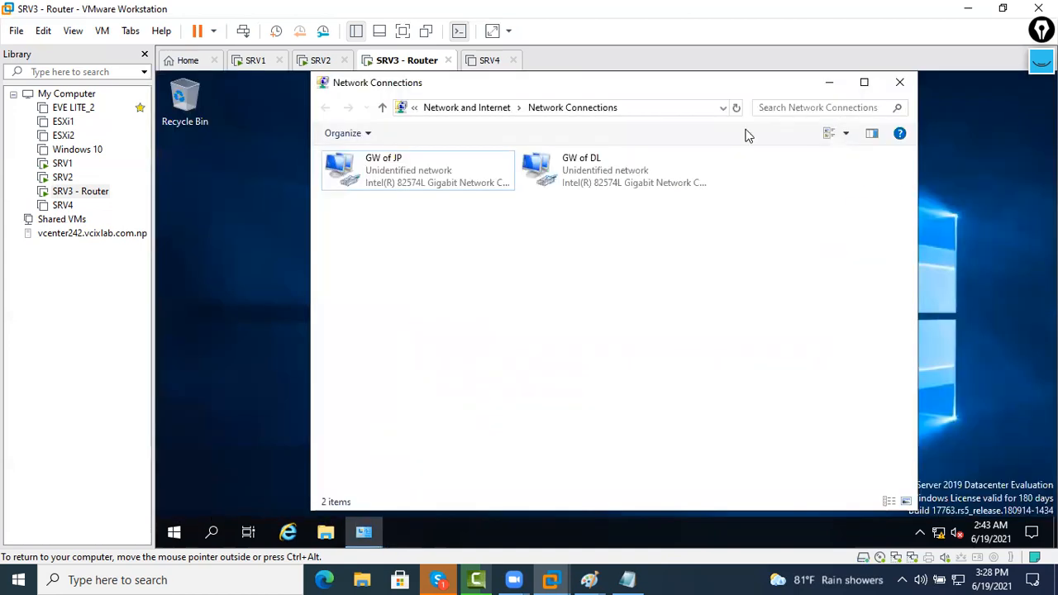
On SRV2, highlight the timed-out ping replies
{"action": "left_click", "coordinate": [321, 61]}
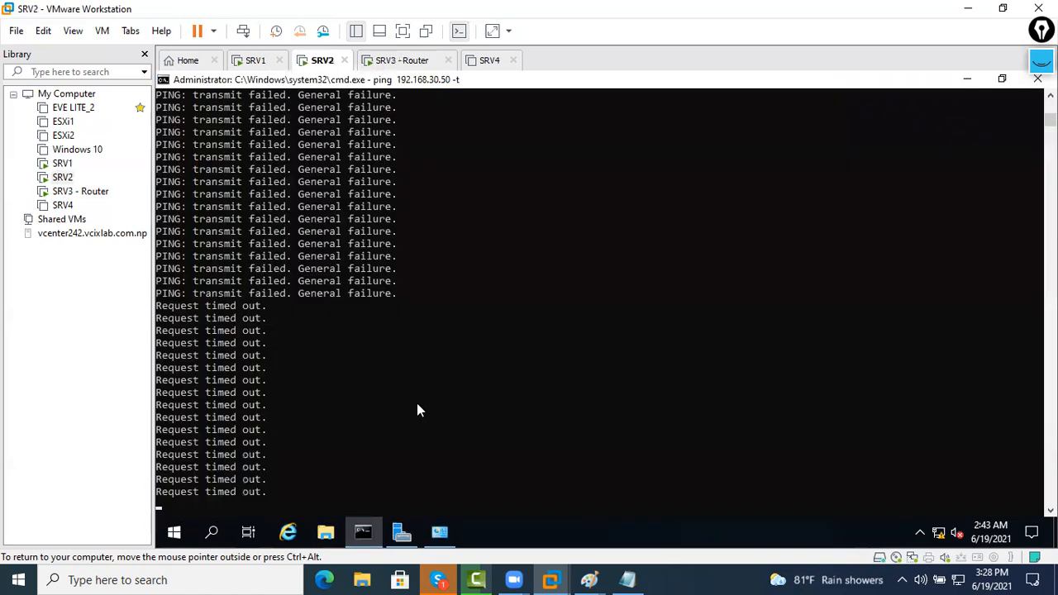
{"action": "scroll", "coordinate": [322, 255], "scroll_direction": "down", "scroll_amount": 2}
{"action": "left_click_drag", "start_coordinate": [282, 207], "coordinate": [409, 212]}
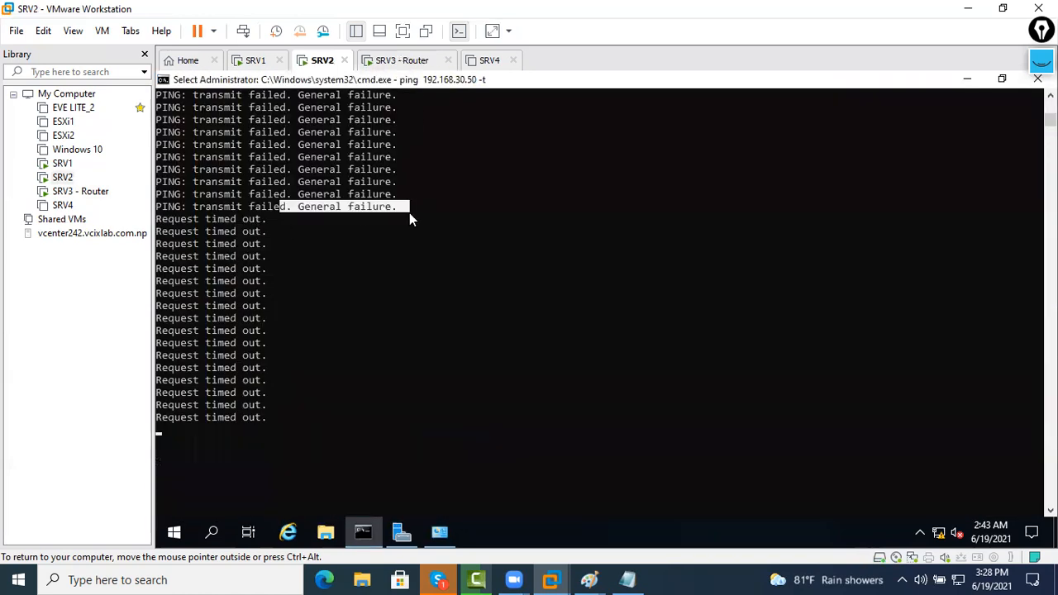
{"action": "left_click_drag", "start_coordinate": [299, 419], "coordinate": [161, 228]}
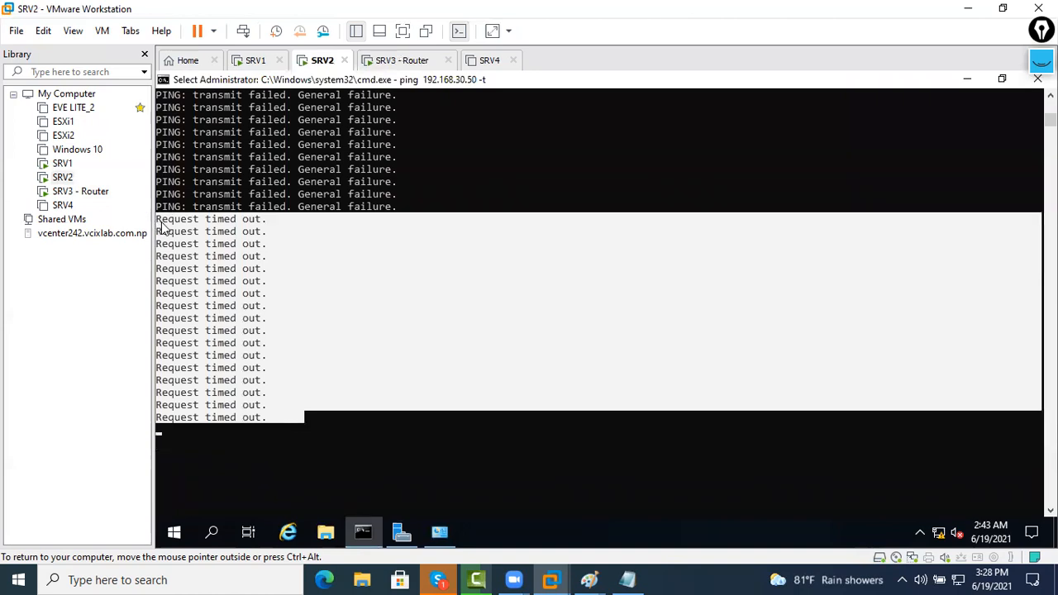
Apply SRV1's IPv4 settings, close its network windows, and bring Server Manager forward
{"action": "left_click", "coordinate": [270, 64]}
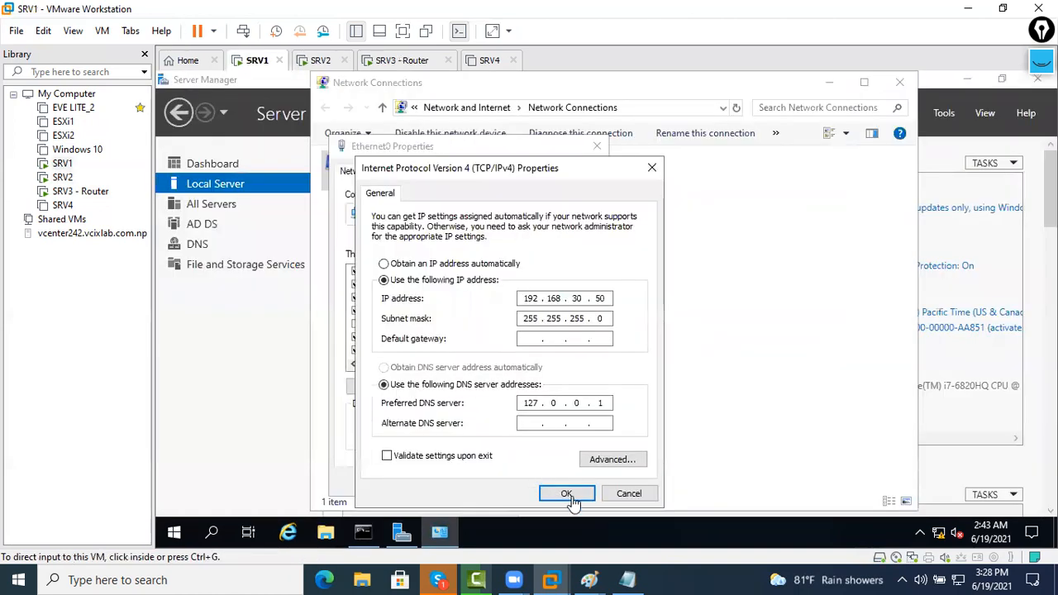
{"action": "left_click", "coordinate": [570, 496]}
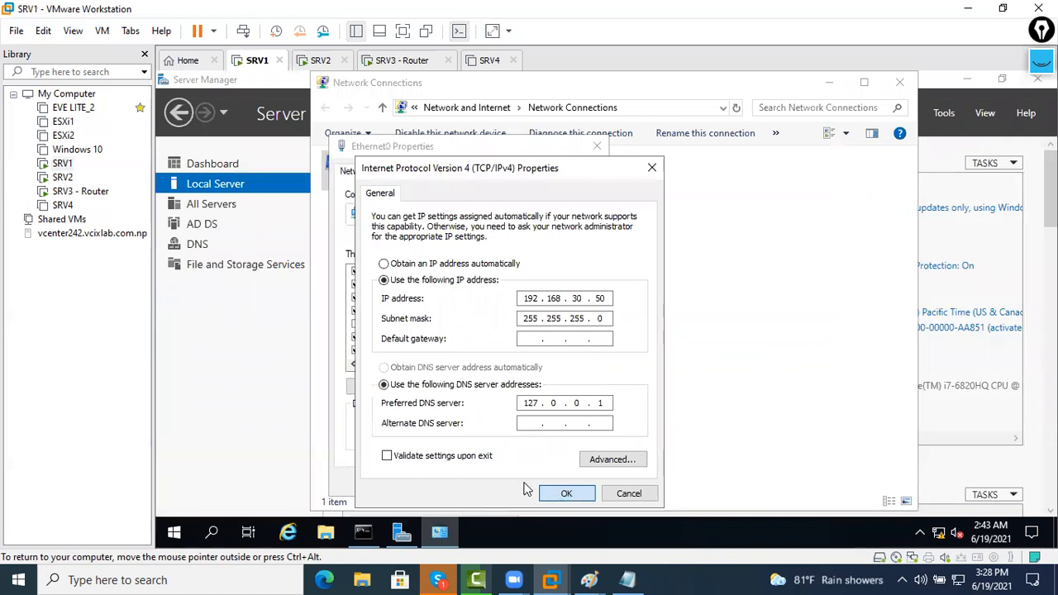
{"action": "left_click", "coordinate": [526, 473]}
{"action": "left_click", "coordinate": [889, 87]}
{"action": "left_click", "coordinate": [1033, 79]}
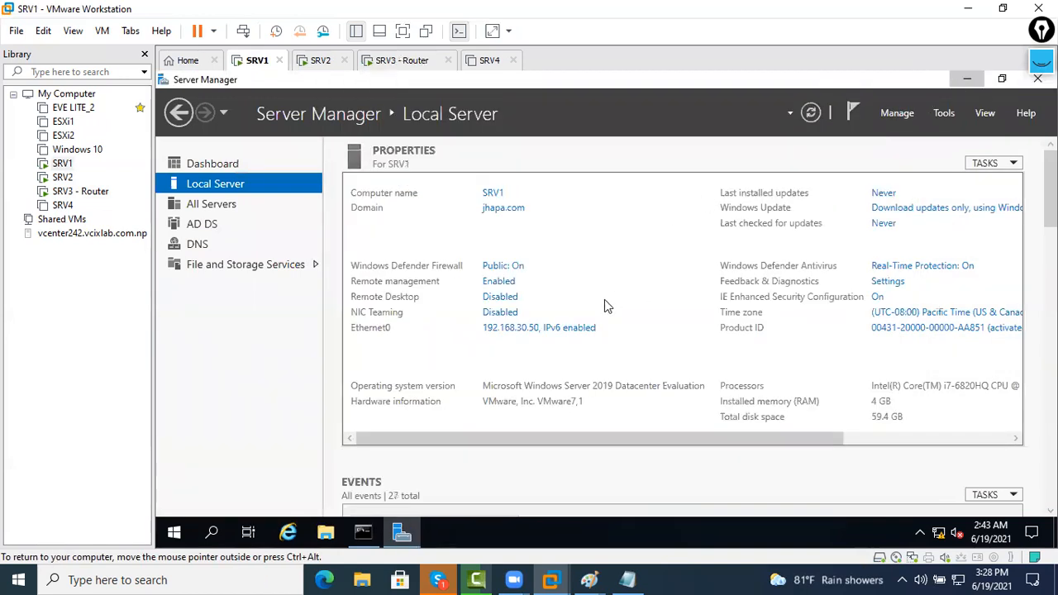
{"action": "scroll", "coordinate": [566, 347], "scroll_direction": "down", "scroll_amount": 5}
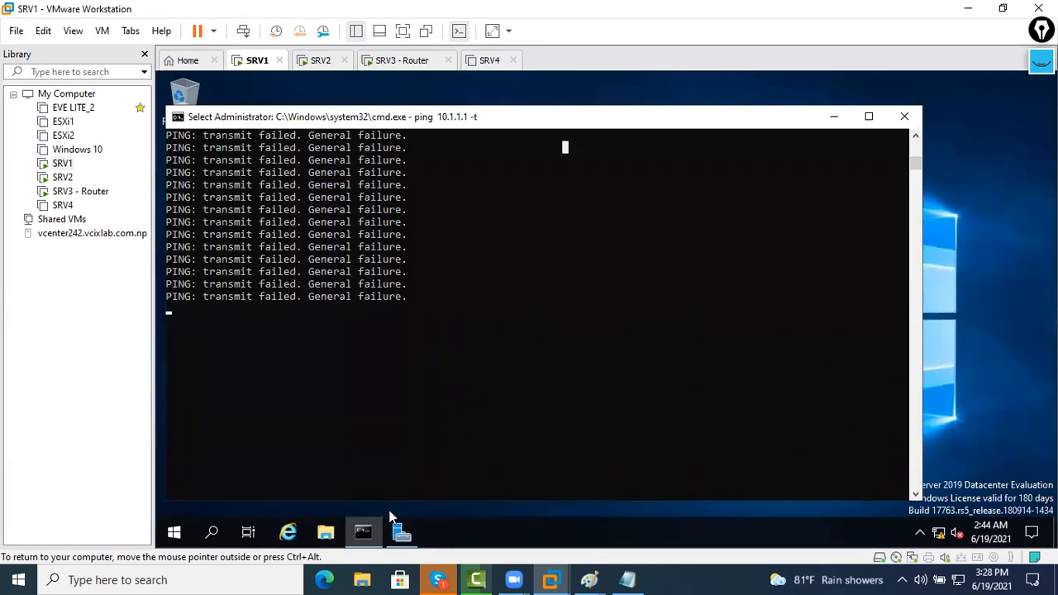
{"action": "left_click", "coordinate": [401, 533]}
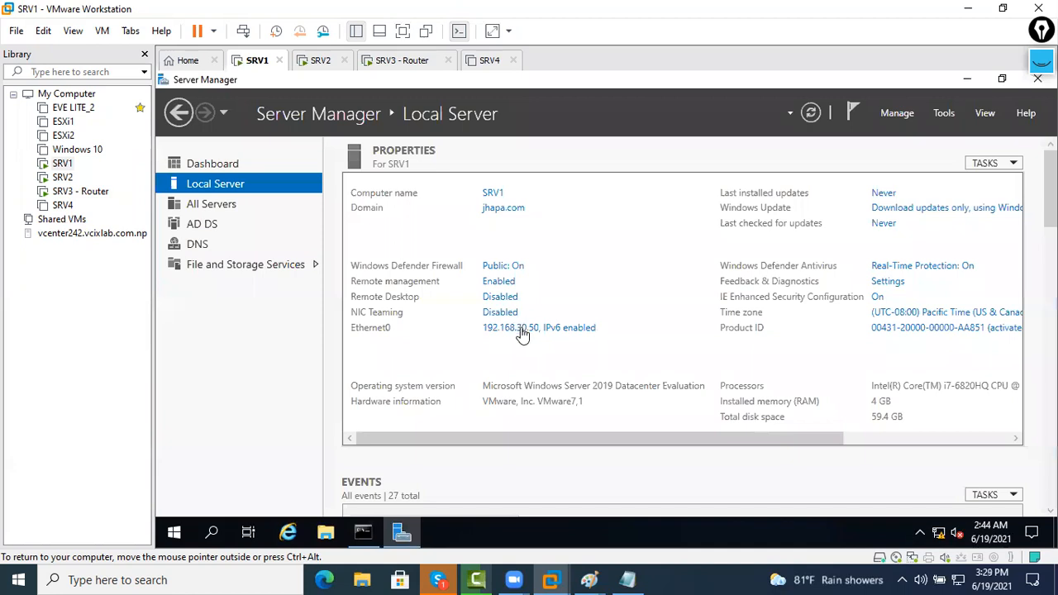
Disable and re-enable SRV1's Ethernet0 adapter
{"action": "left_click", "coordinate": [521, 330]}
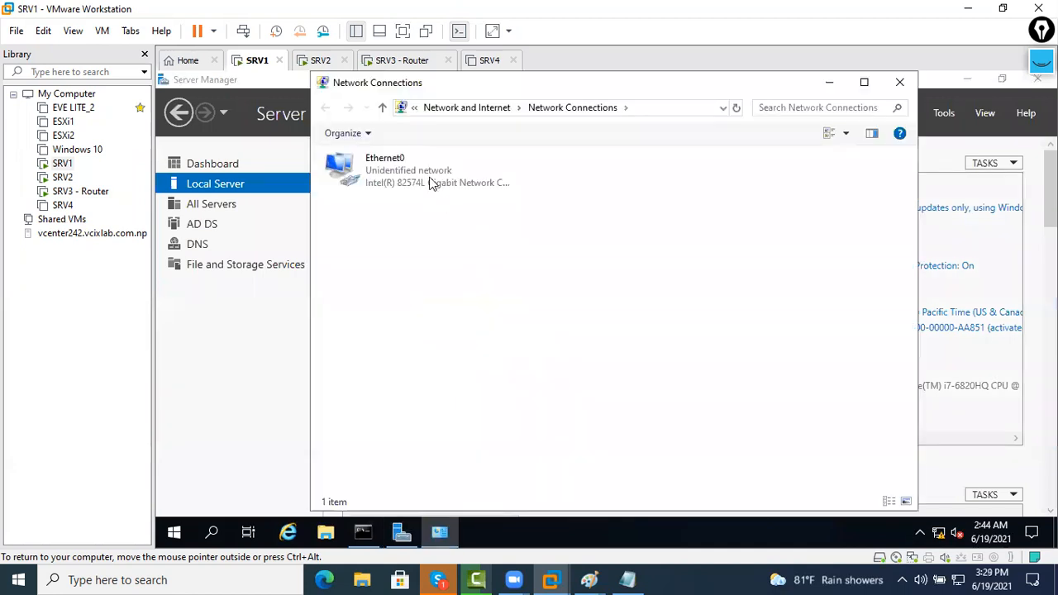
{"action": "right_click", "coordinate": [451, 193]}
{"action": "left_click", "coordinate": [455, 190]}
{"action": "right_click", "coordinate": [449, 188]}
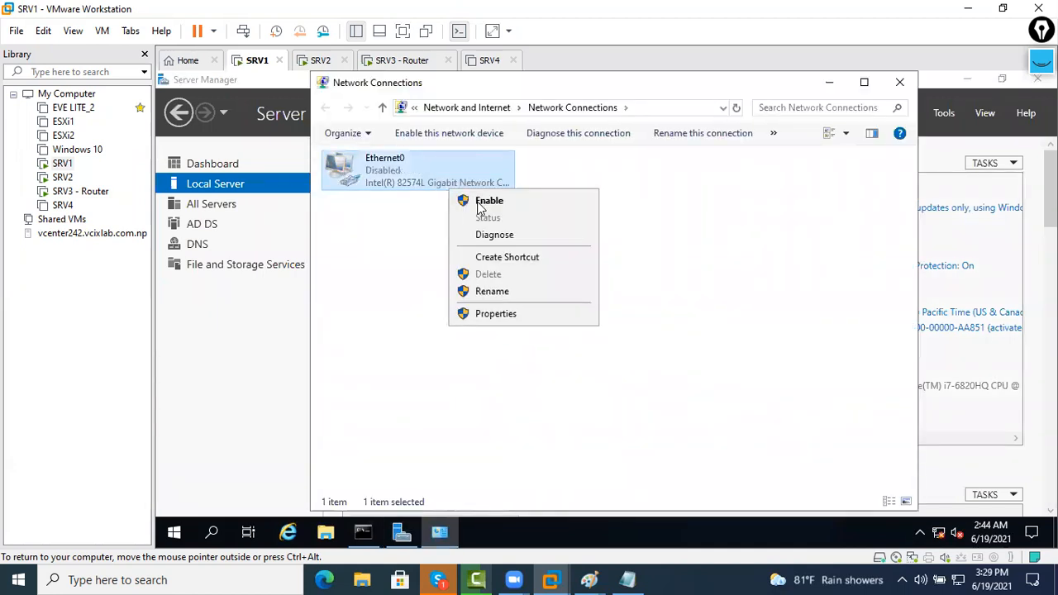
{"action": "left_click", "coordinate": [488, 202]}
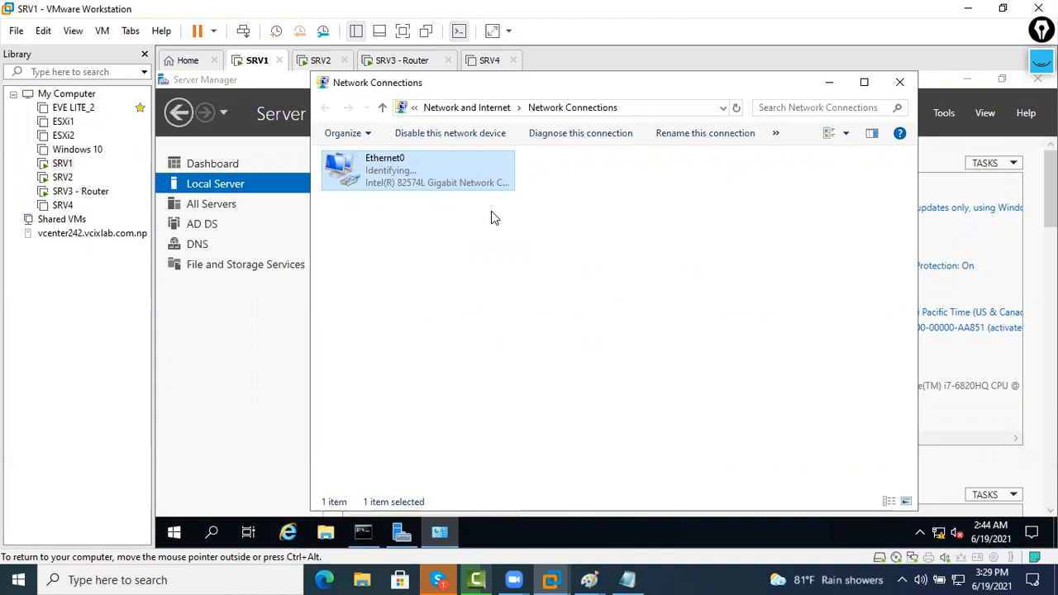
{"action": "left_click", "coordinate": [432, 203]}
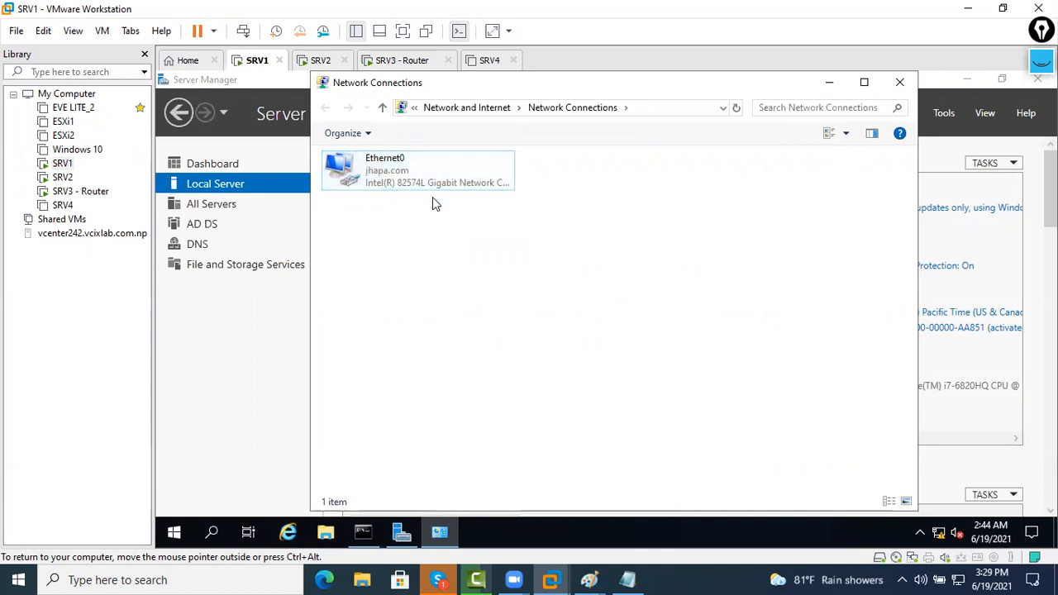
Stop and restart the continuous ping to 10.1.1.1 in the console
{"action": "left_click", "coordinate": [379, 533]}
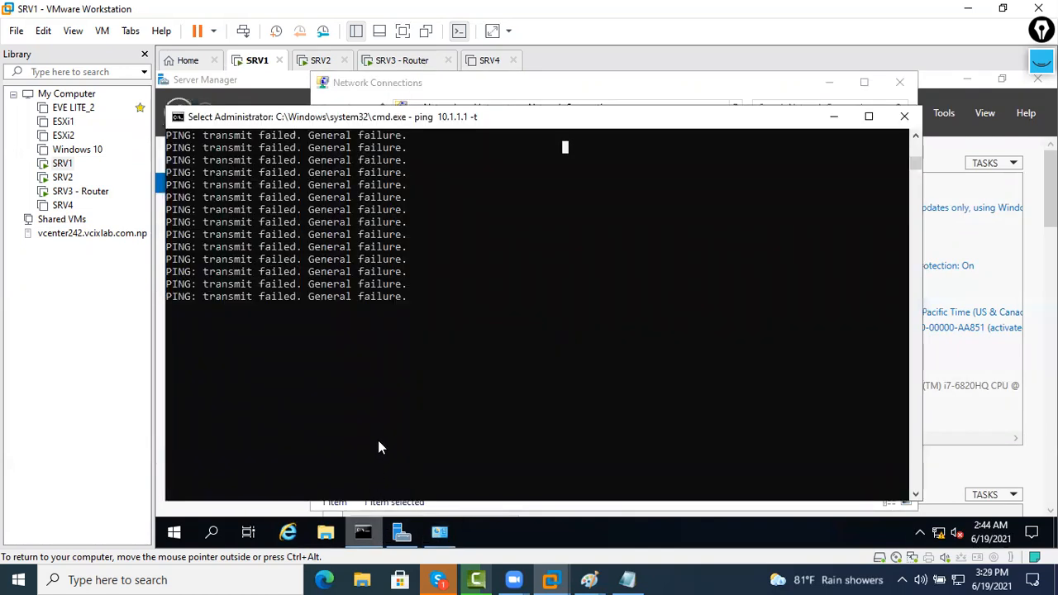
{"action": "left_click_drag", "start_coordinate": [493, 117], "coordinate": [627, 126]}
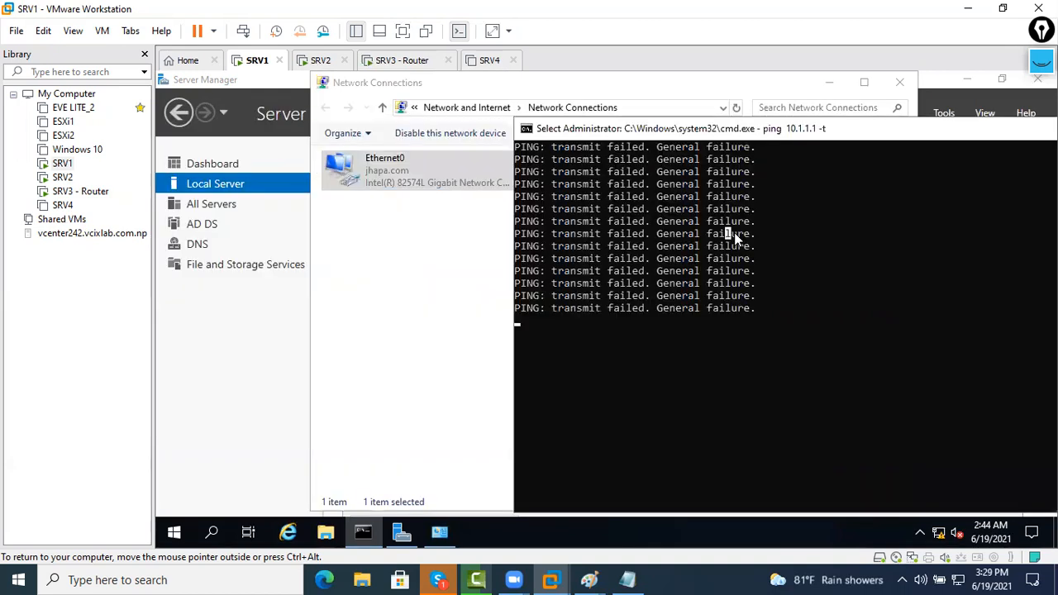
{"action": "key", "text": "Return"}
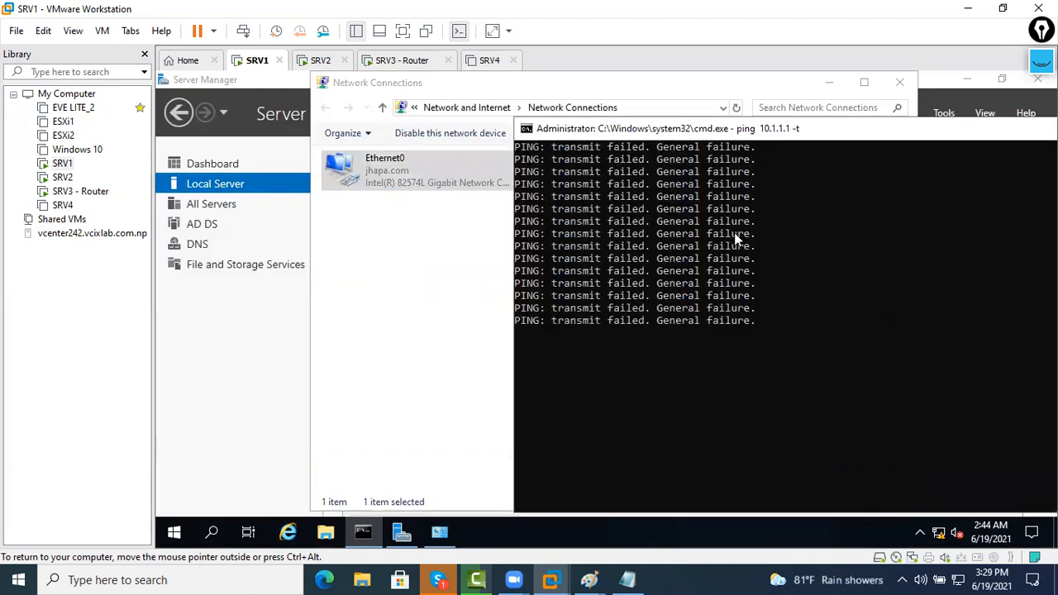
{"action": "key", "text": "ctrl+c"}
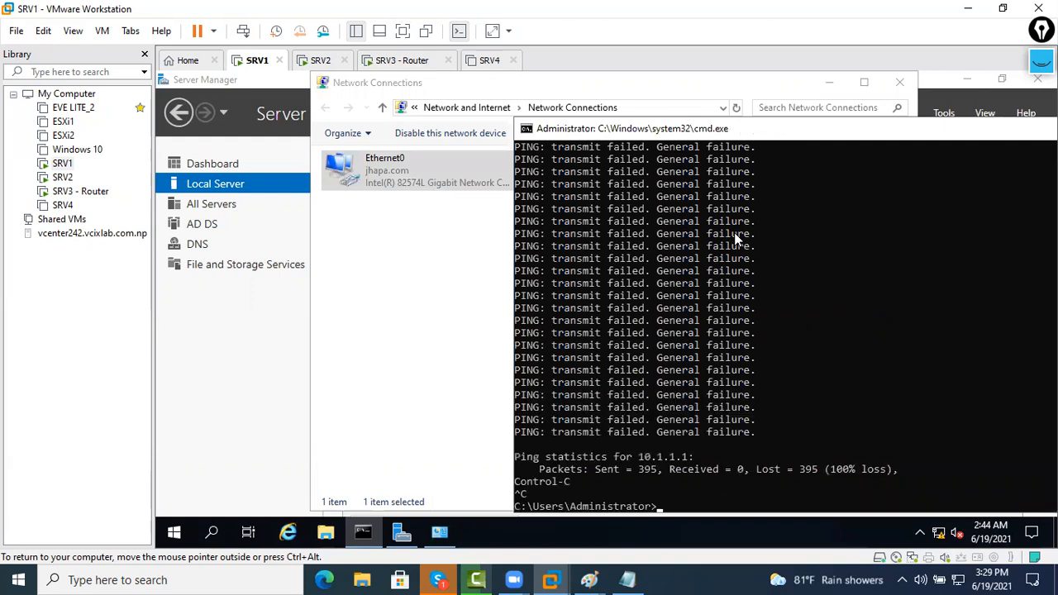
{"action": "key", "text": "Up"}
{"action": "key", "text": "Return"}
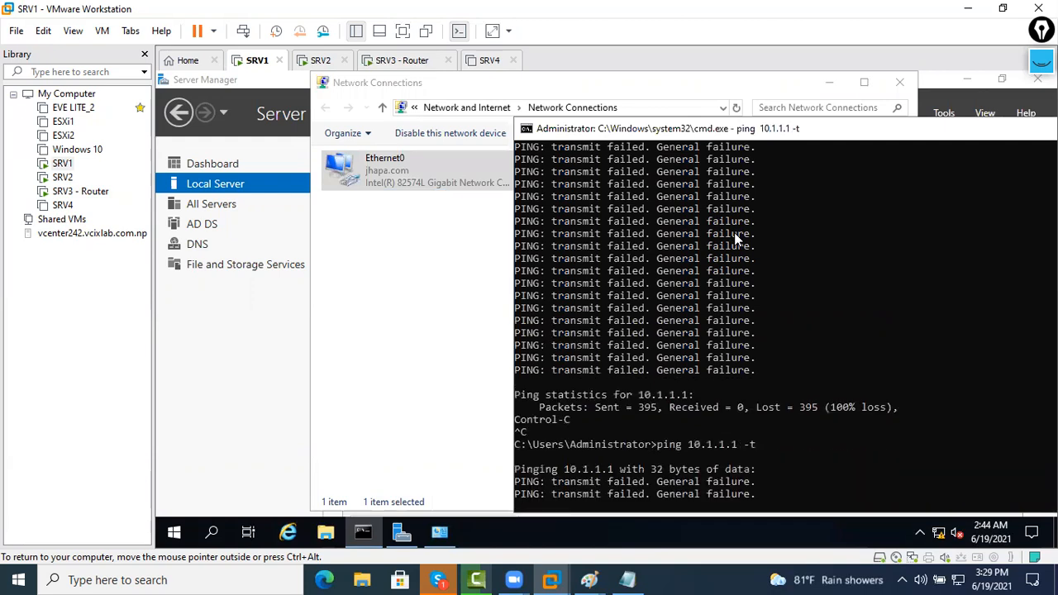
Enter default gateway 192.168.30.52 in SRV1's Ethernet0 IPv4 settings and close both dialogs
{"action": "left_click", "coordinate": [635, 483]}
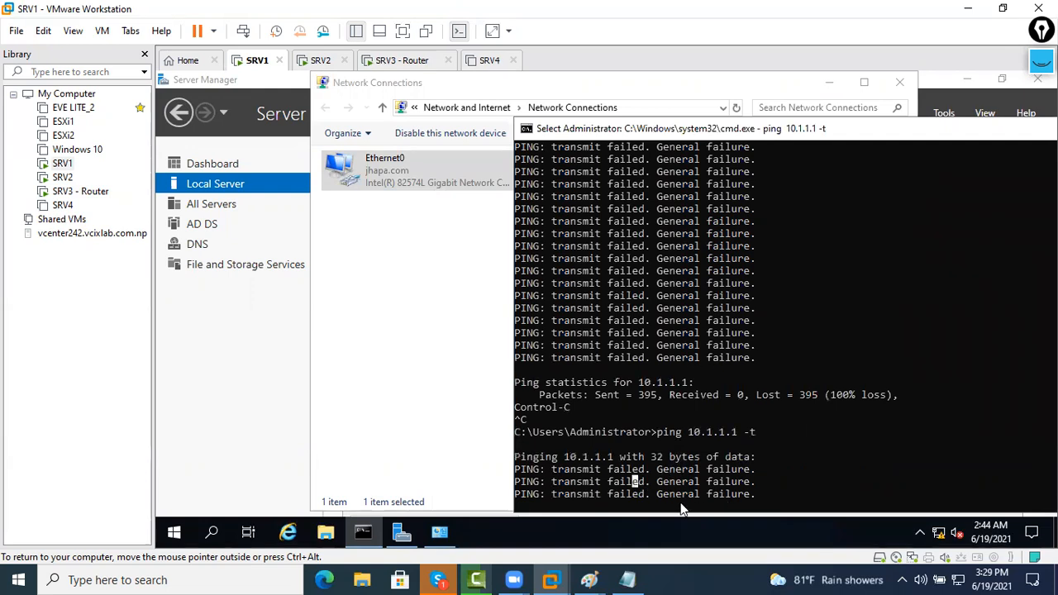
{"action": "left_click", "coordinate": [395, 364]}
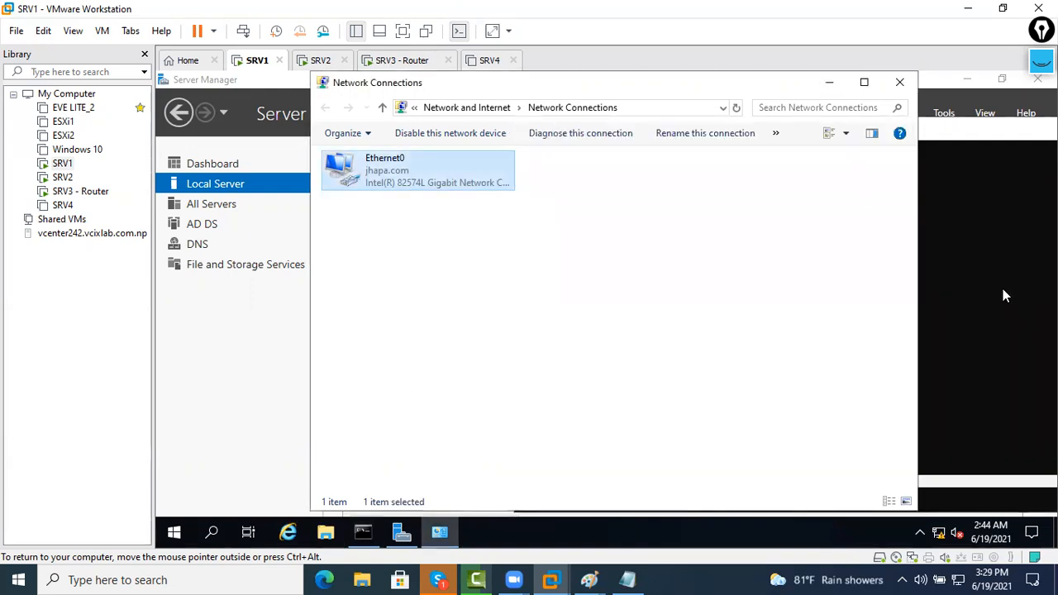
{"action": "left_click", "coordinate": [481, 356]}
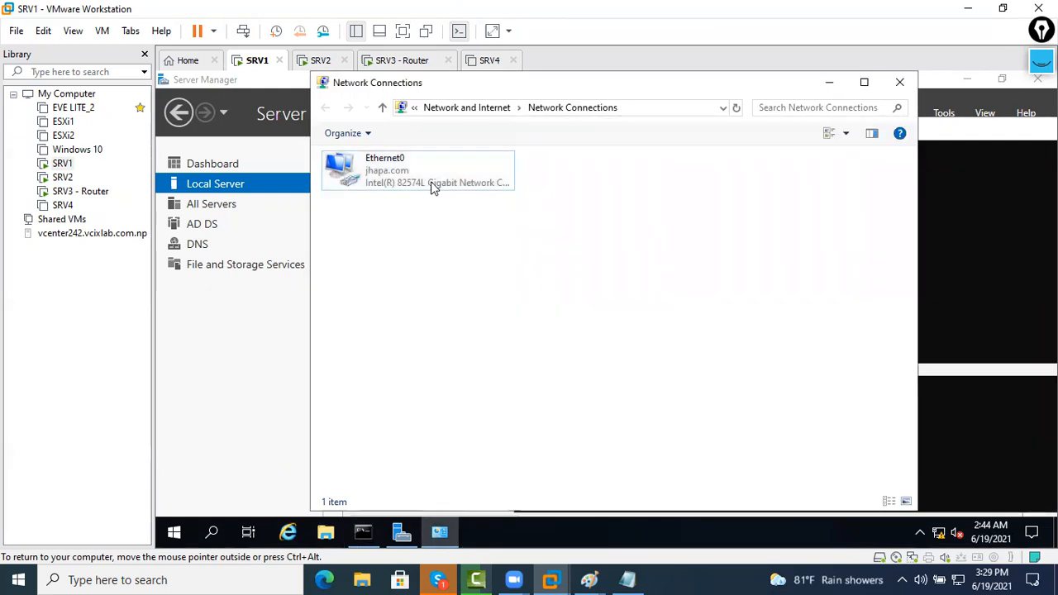
{"action": "right_click", "coordinate": [430, 183]}
{"action": "left_click", "coordinate": [498, 332]}
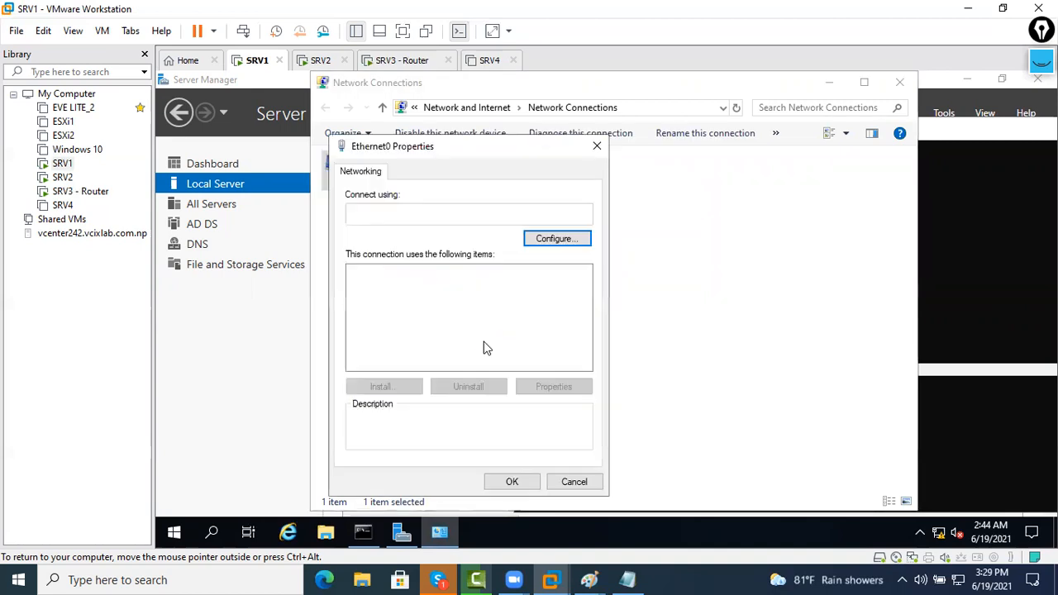
{"action": "double_click", "coordinate": [486, 313]}
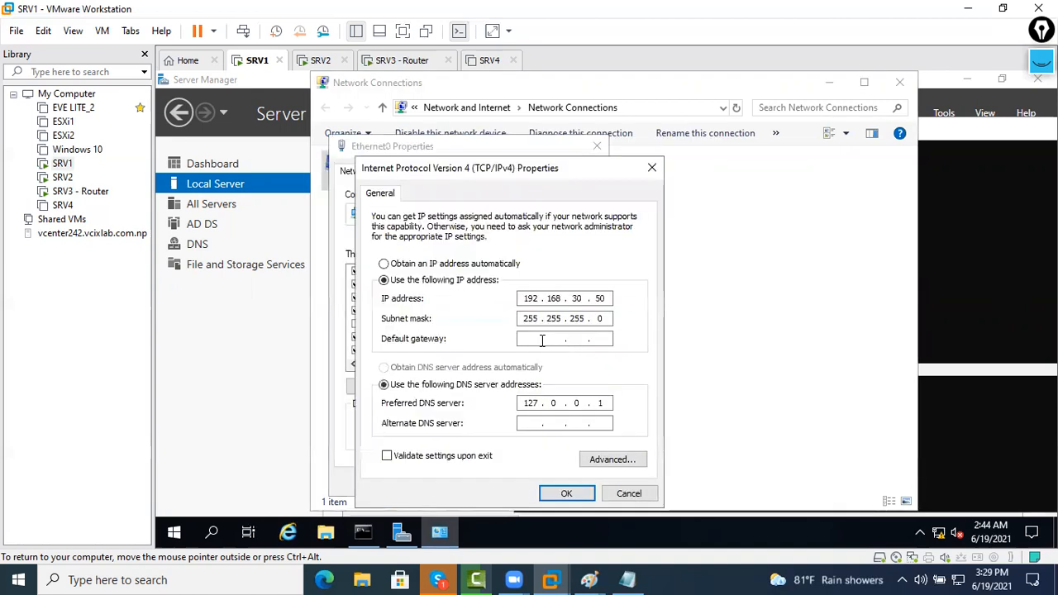
{"action": "key", "text": "Tab"}
{"action": "type", "text": "192 . 168 . 30 . 52"}
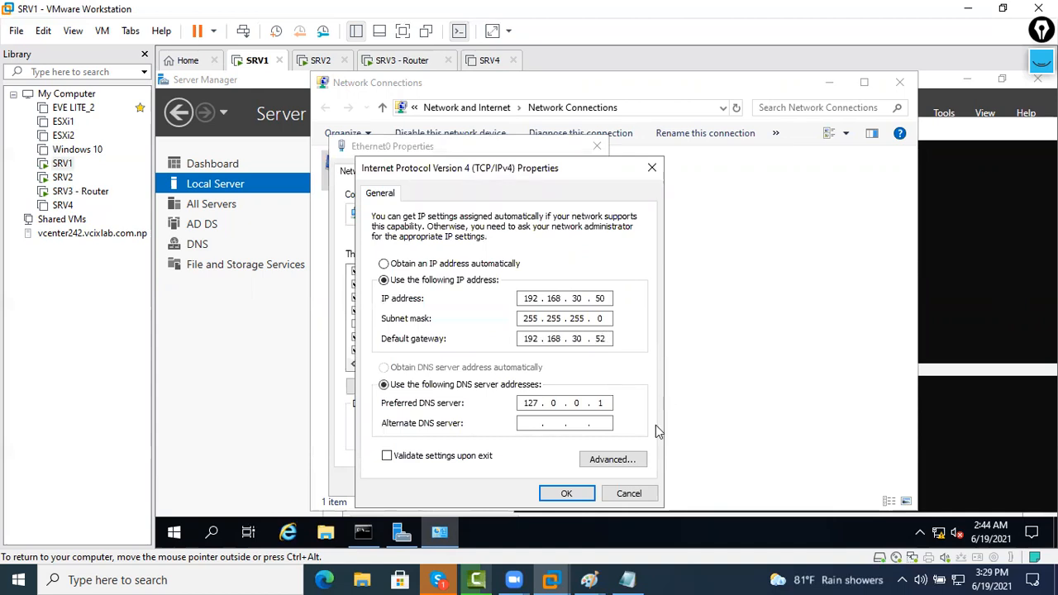
{"action": "key", "text": "Return"}
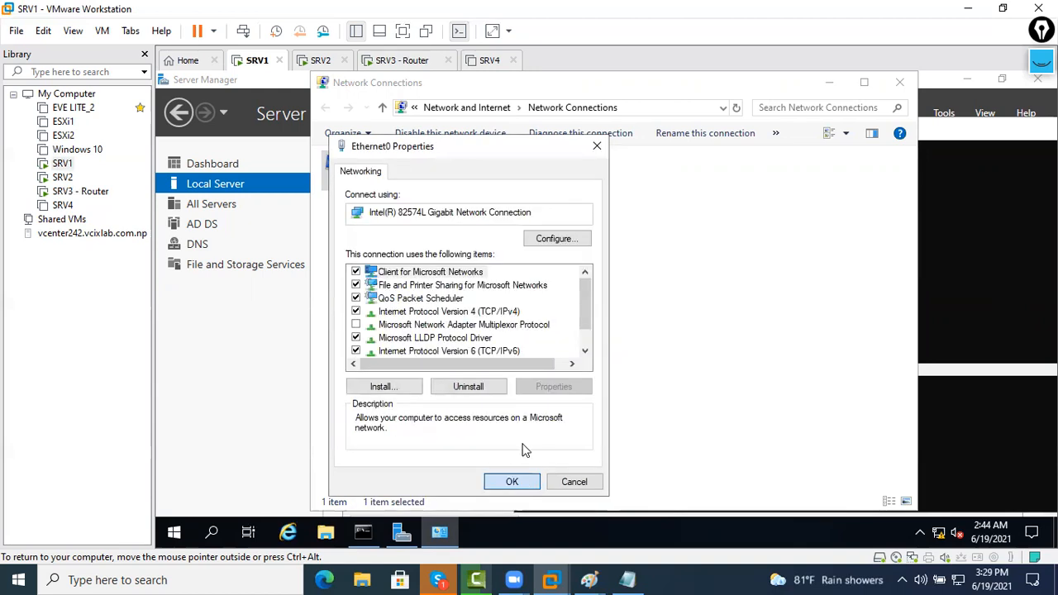
{"action": "key", "text": "Return"}
Re-run ping 10.1.1.1 -t and highlight the resulting Request timed out lines
{"action": "key", "text": "alt+Tab"}
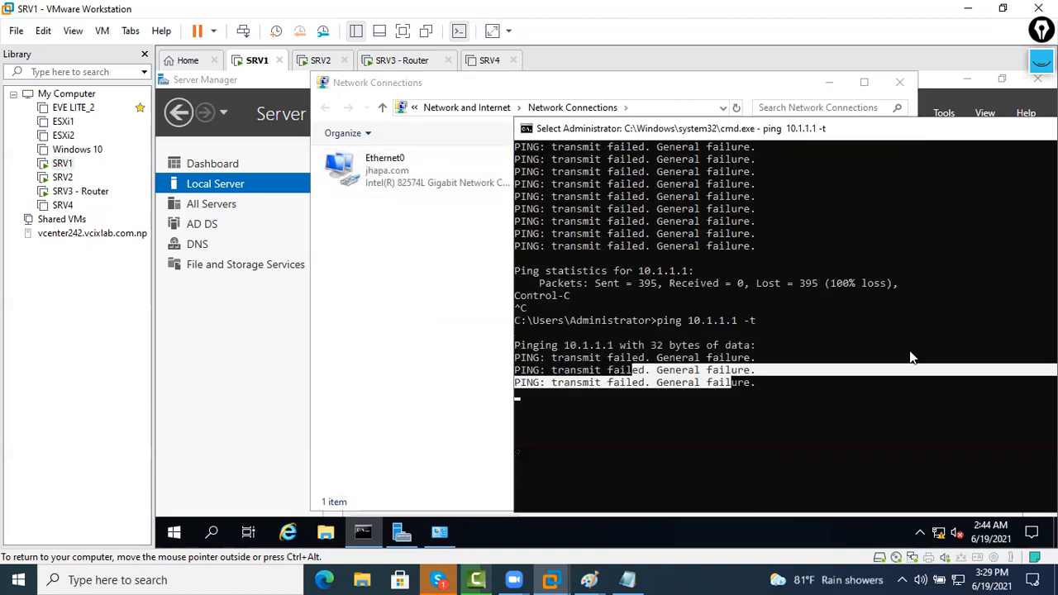
{"action": "key", "text": "ctrl+c"}
{"action": "key", "text": "ctrl+c"}
{"action": "key", "text": "ctrl+c"}
{"action": "key", "text": "Up"}
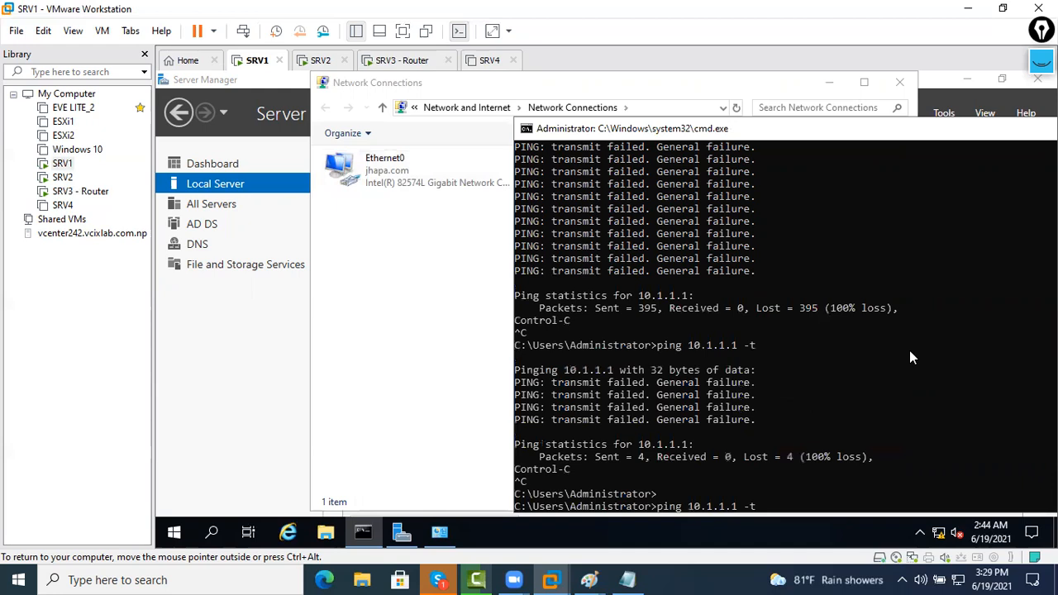
{"action": "key", "text": "Return"}
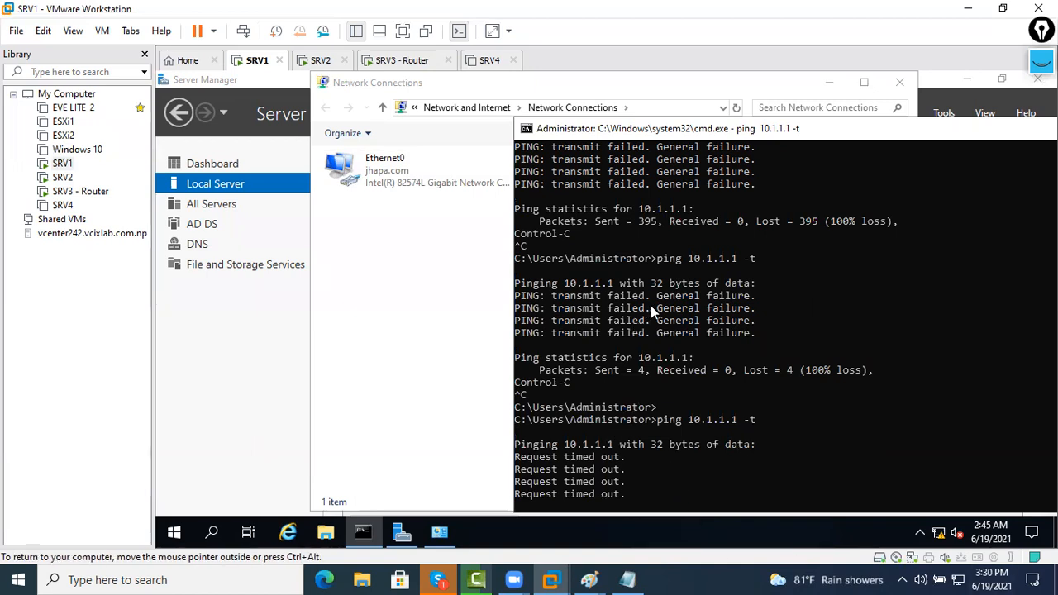
{"action": "left_click_drag", "start_coordinate": [625, 484], "coordinate": [552, 456]}
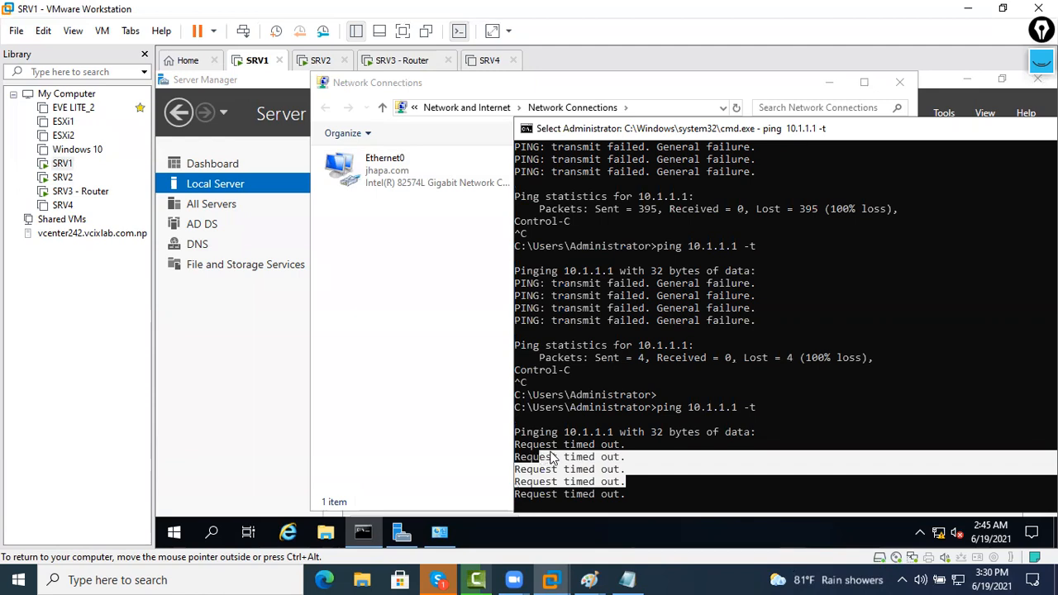
{"action": "left_click", "coordinate": [550, 457]}
{"action": "left_click_drag", "start_coordinate": [609, 495], "coordinate": [512, 444]}
On SRV3, close Network Connections, launch Server Manager maximized, and dismiss the inventory notices
{"action": "left_click", "coordinate": [401, 61]}
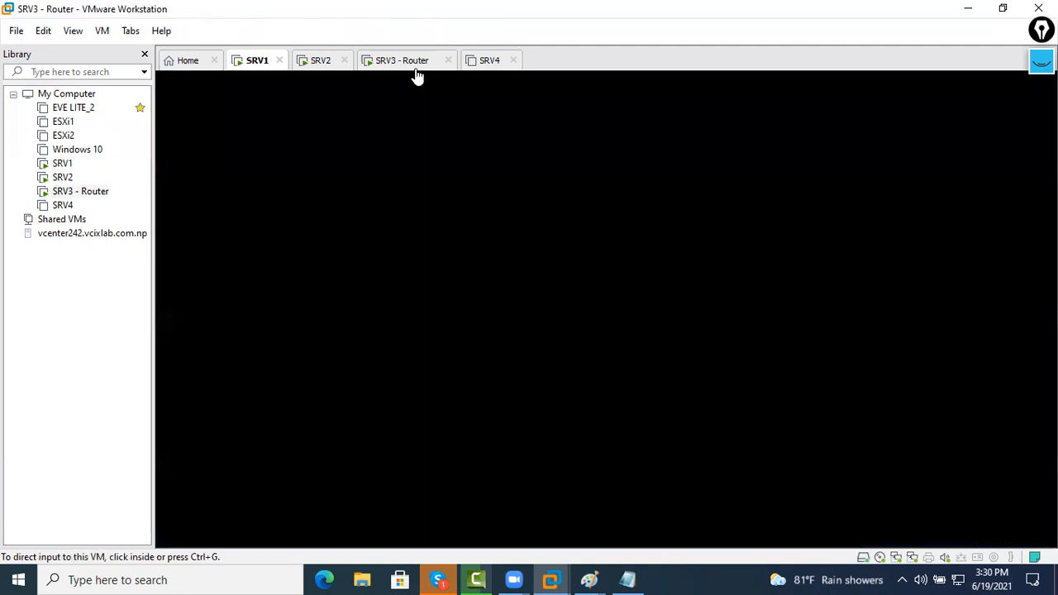
{"action": "left_click", "coordinate": [899, 85]}
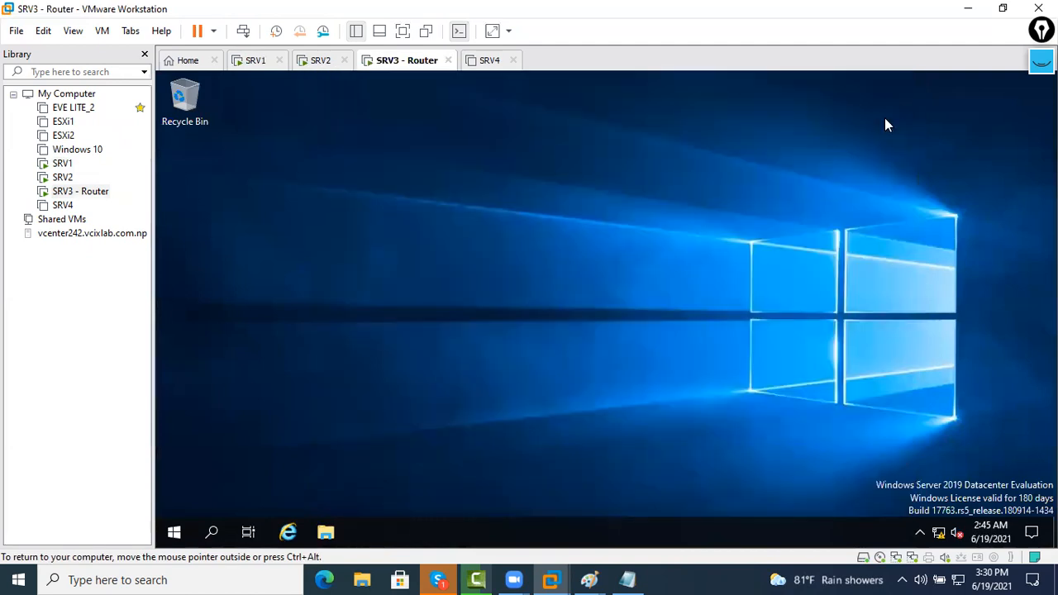
{"action": "left_click", "coordinate": [166, 537]}
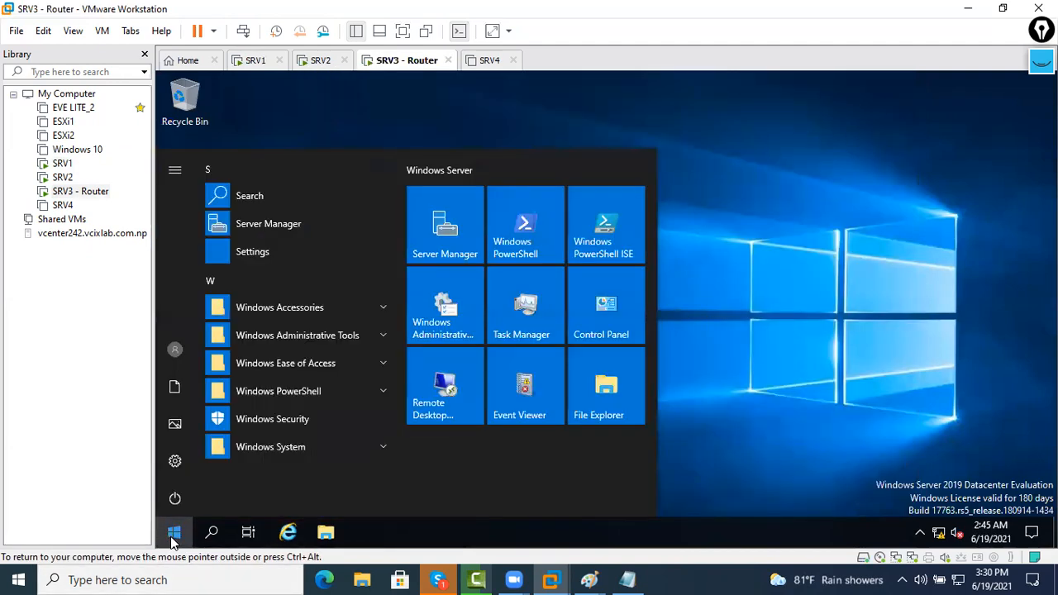
{"action": "left_click", "coordinate": [434, 249]}
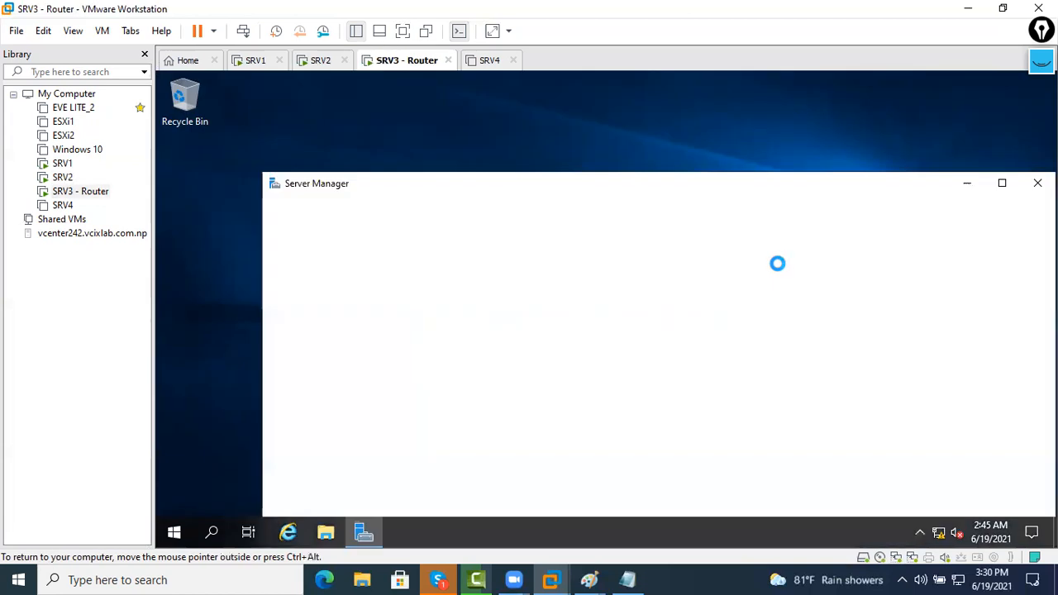
{"action": "left_click", "coordinate": [1004, 184]}
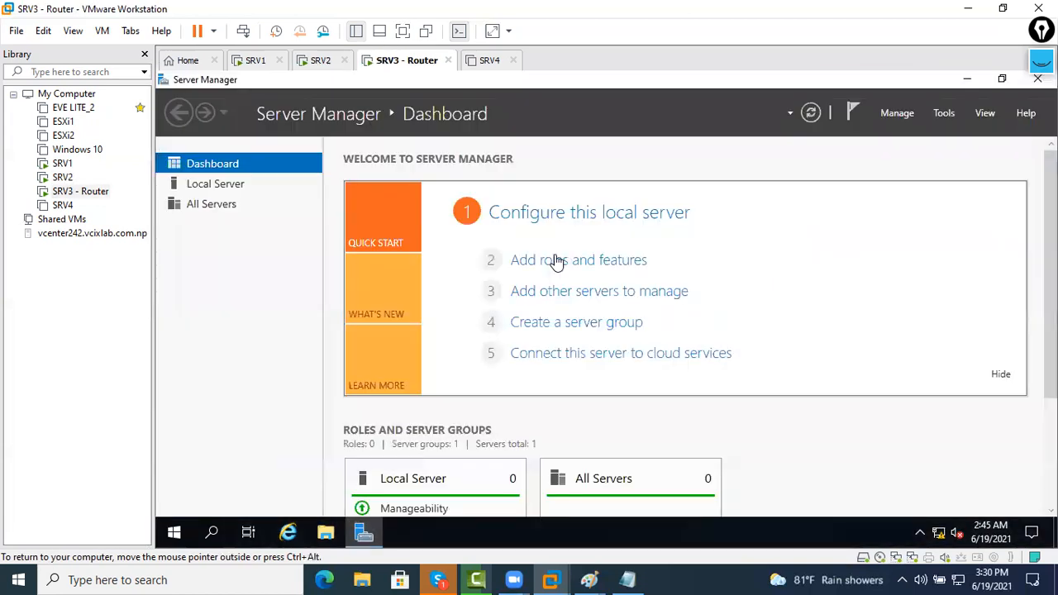
{"action": "left_click", "coordinate": [708, 353]}
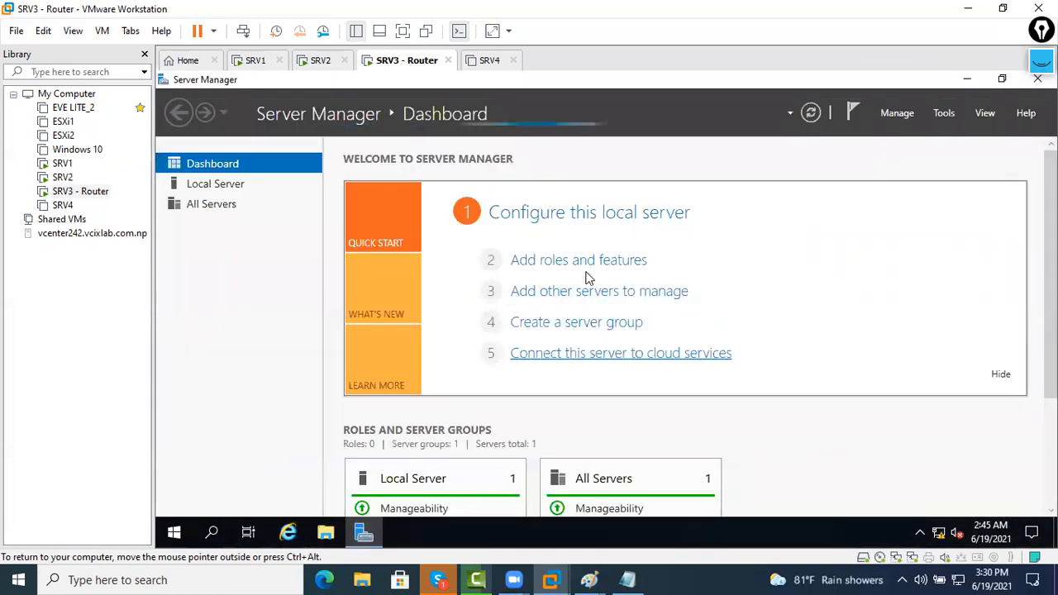
{"action": "left_click", "coordinate": [703, 355]}
Start the Add Roles and Features wizard on SRV3, maximize it, and reach server selection
{"action": "left_click", "coordinate": [608, 262]}
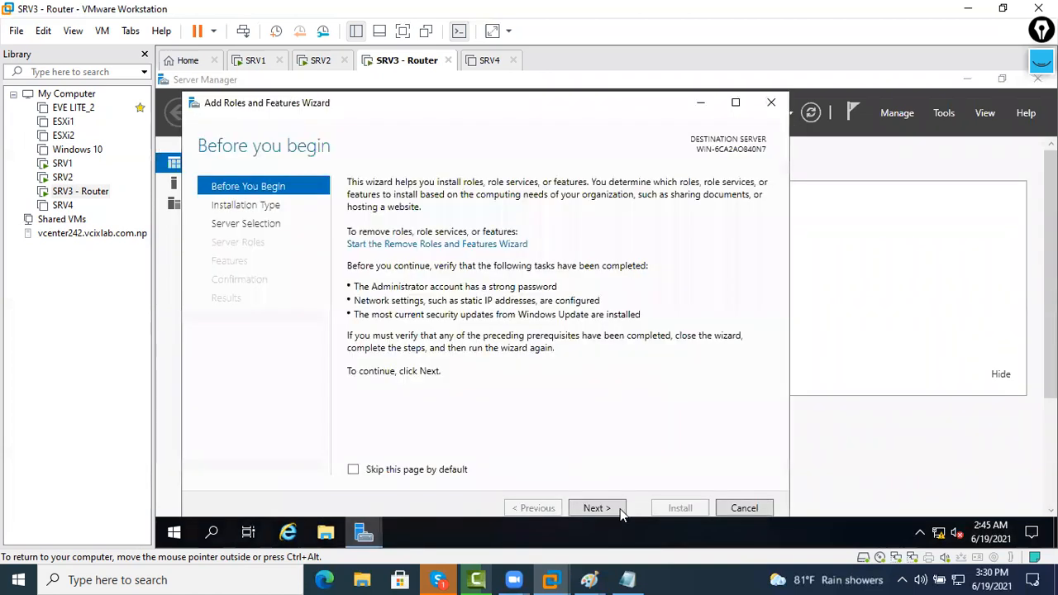
{"action": "left_click", "coordinate": [619, 508]}
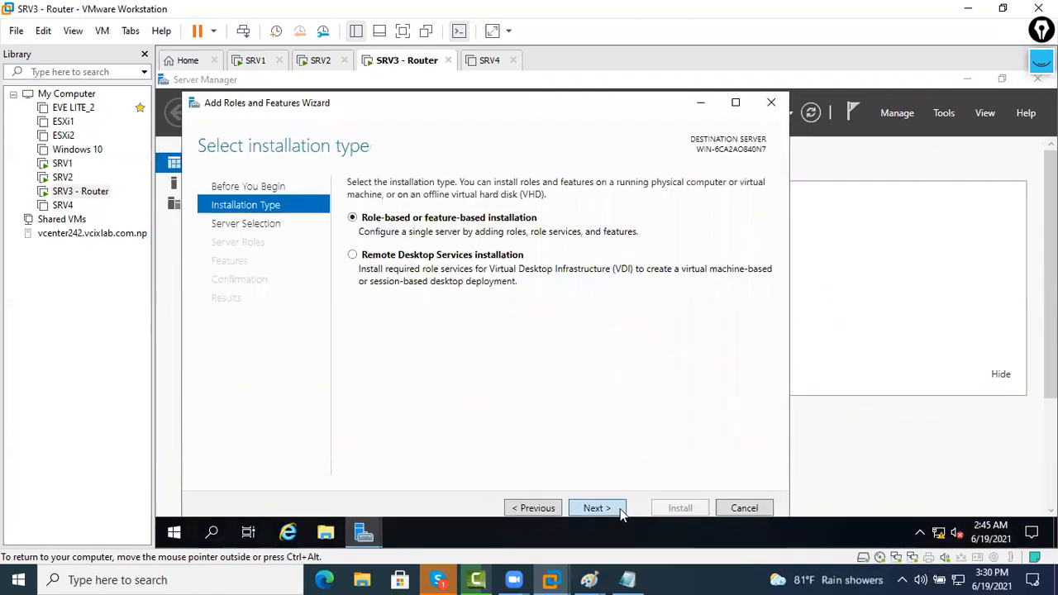
{"action": "left_click", "coordinate": [619, 509]}
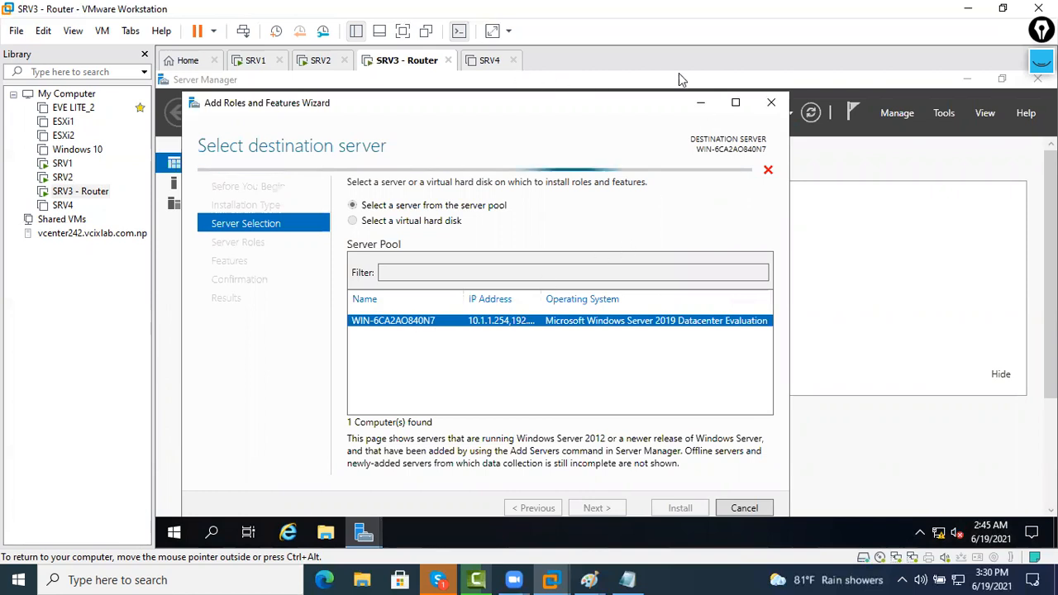
{"action": "left_click", "coordinate": [735, 103]}
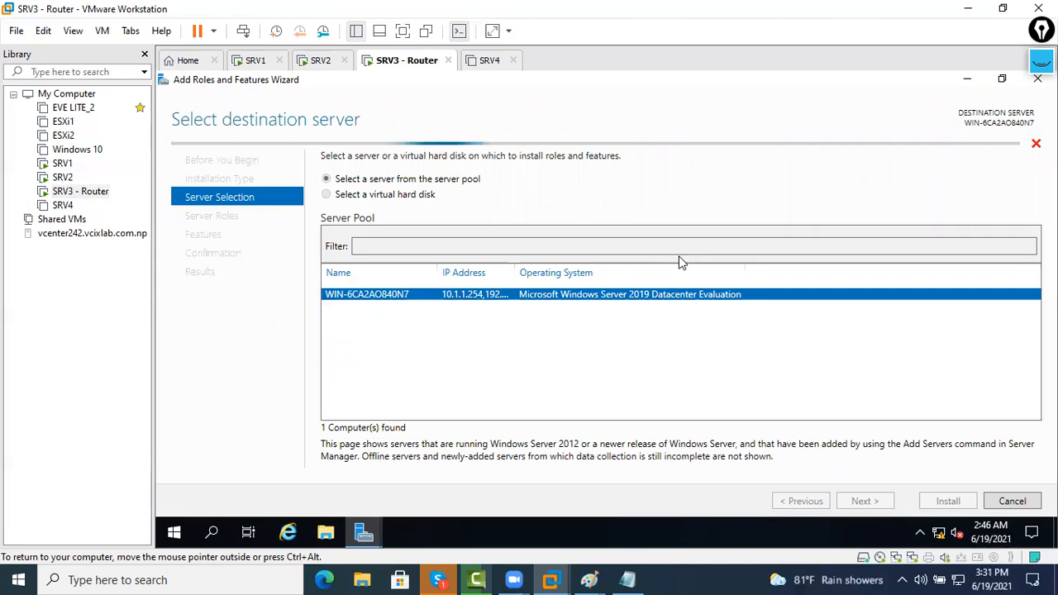
{"action": "left_click", "coordinate": [513, 64]}
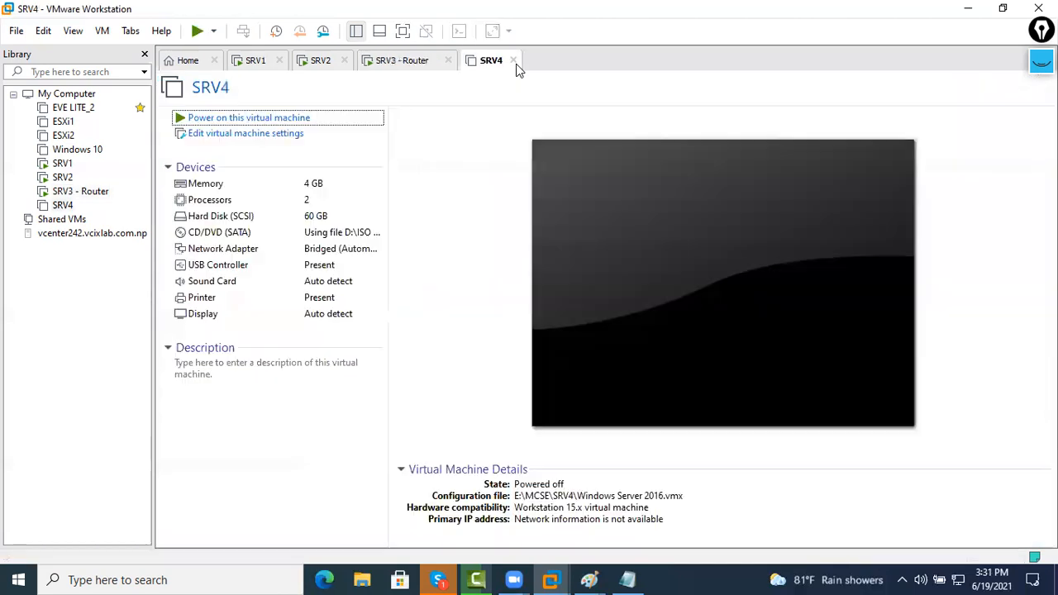
{"action": "left_click", "coordinate": [510, 61]}
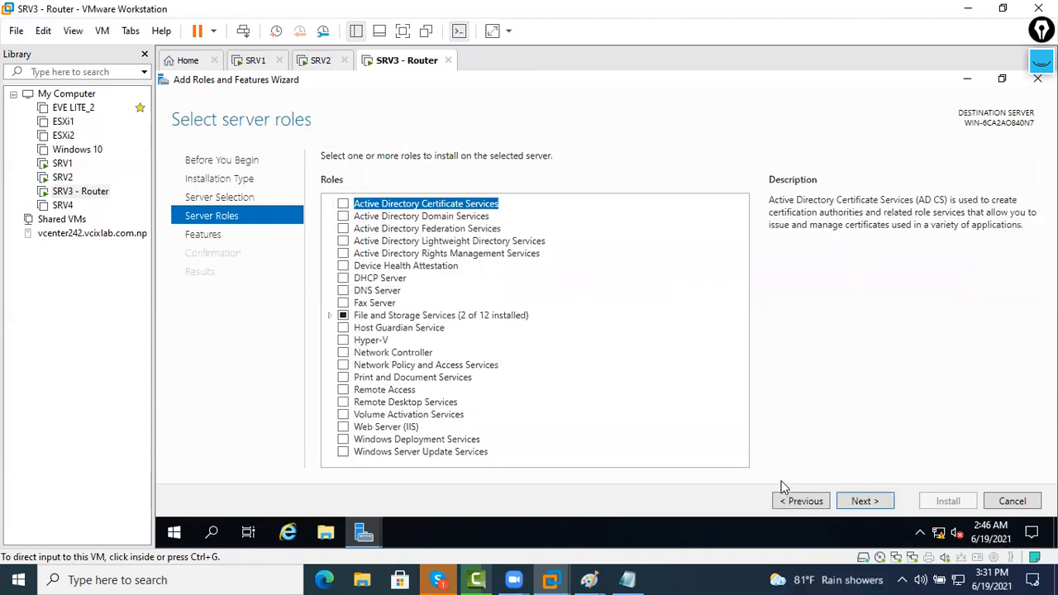
{"action": "left_click", "coordinate": [782, 500]}
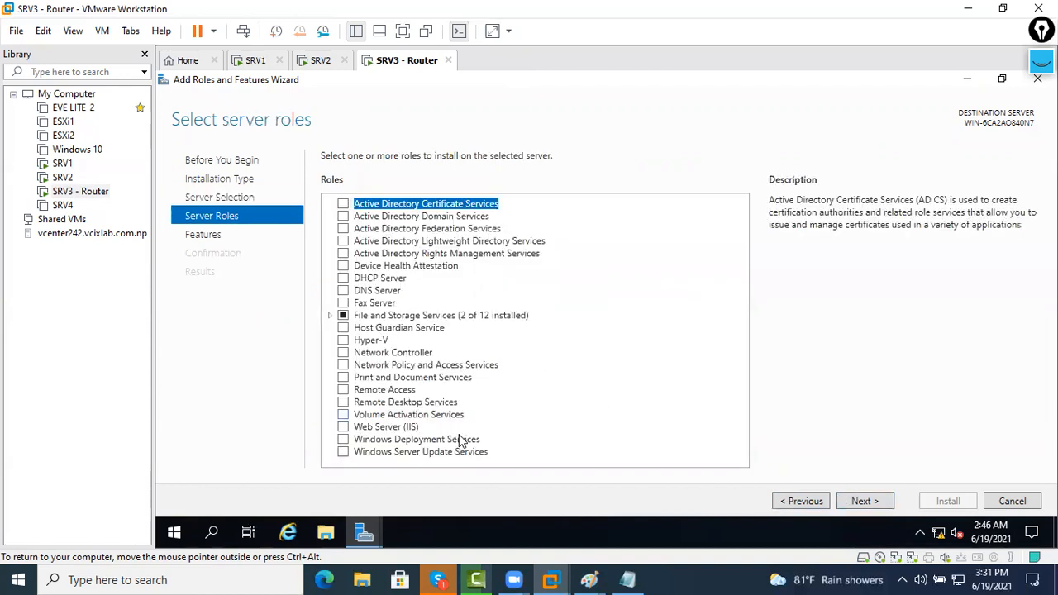
Check the Remote Access role for installation
{"action": "left_click", "coordinate": [439, 368]}
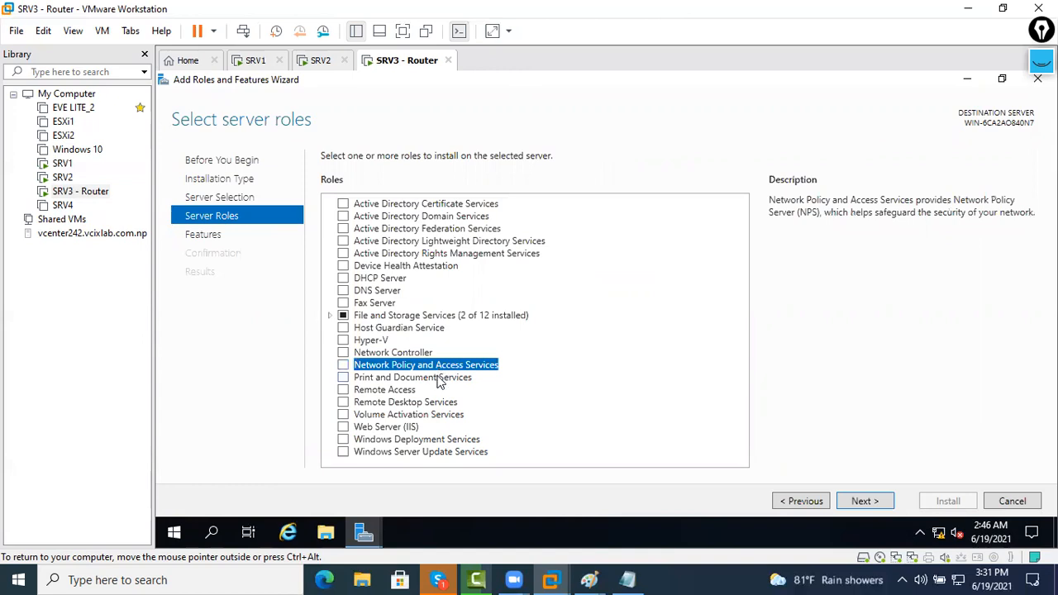
{"action": "left_click", "coordinate": [388, 389]}
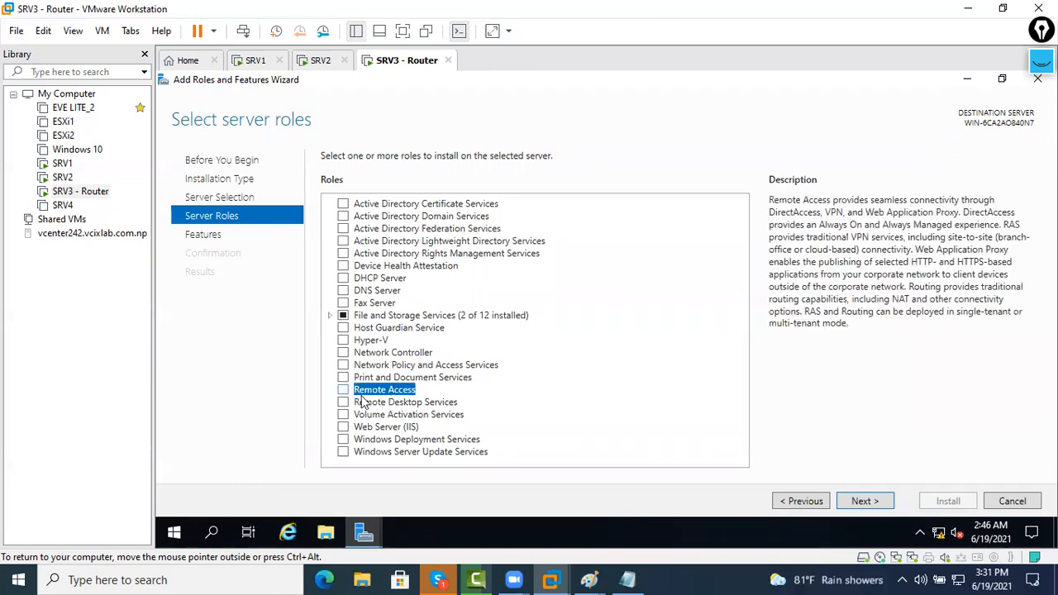
{"action": "key", "text": "space"}
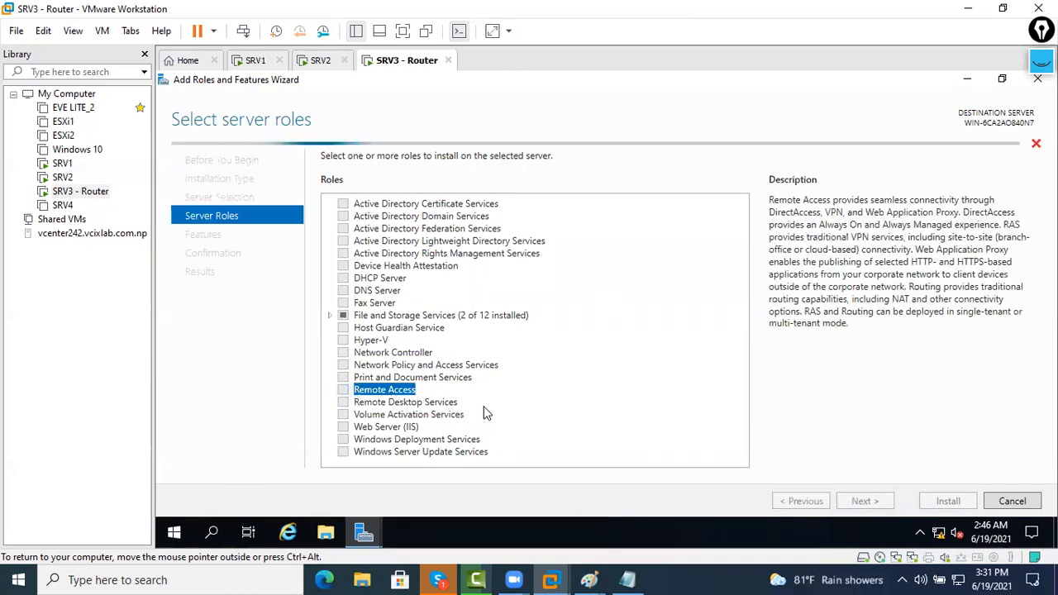
Select the Routing role service, plus its required features, for Remote Access on SRV3
{"action": "left_click", "coordinate": [861, 500]}
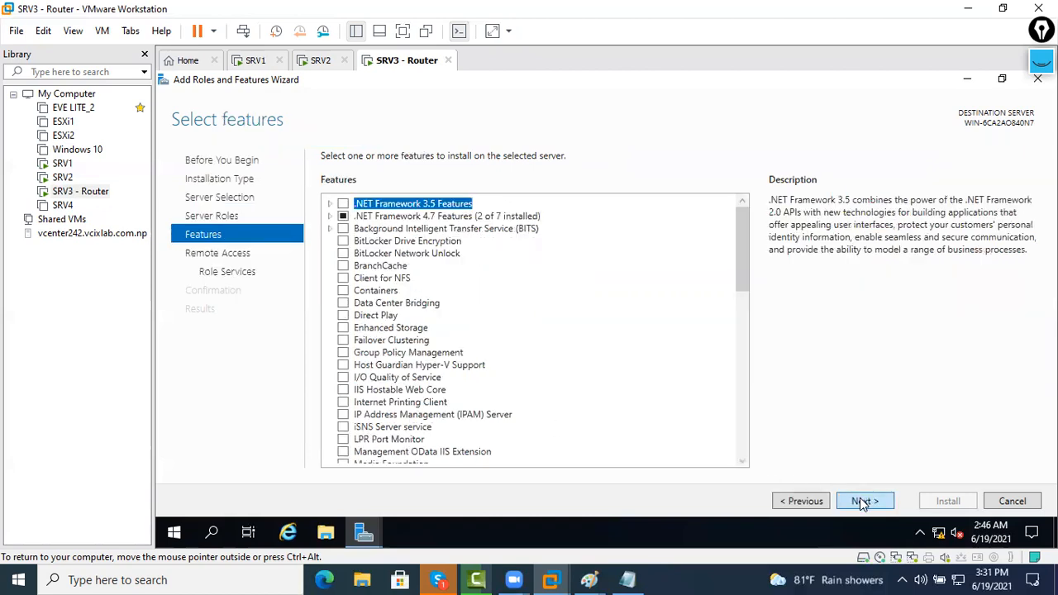
{"action": "left_click", "coordinate": [861, 501]}
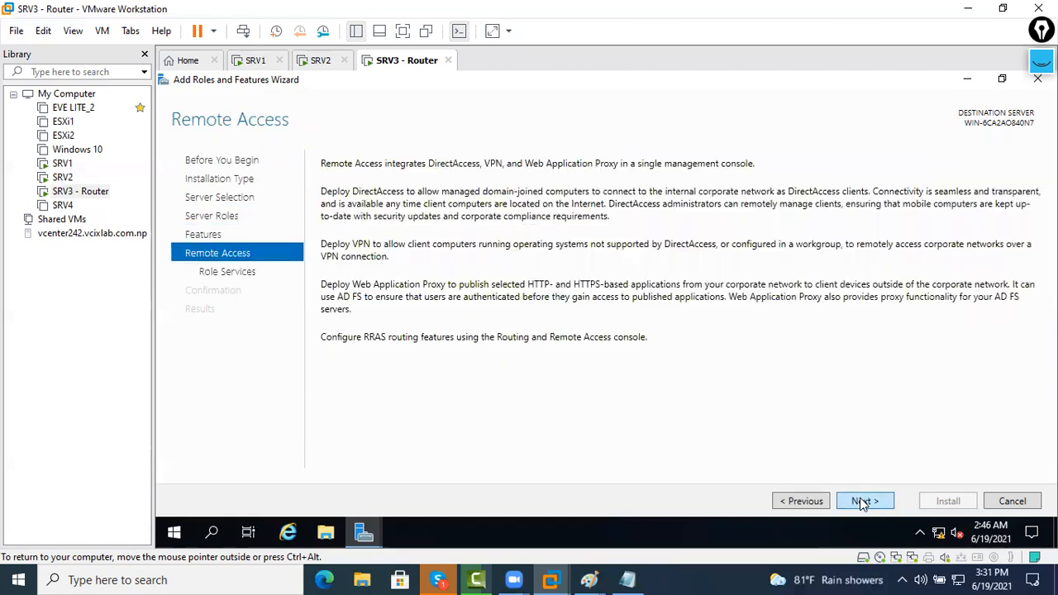
{"action": "left_click", "coordinate": [861, 501]}
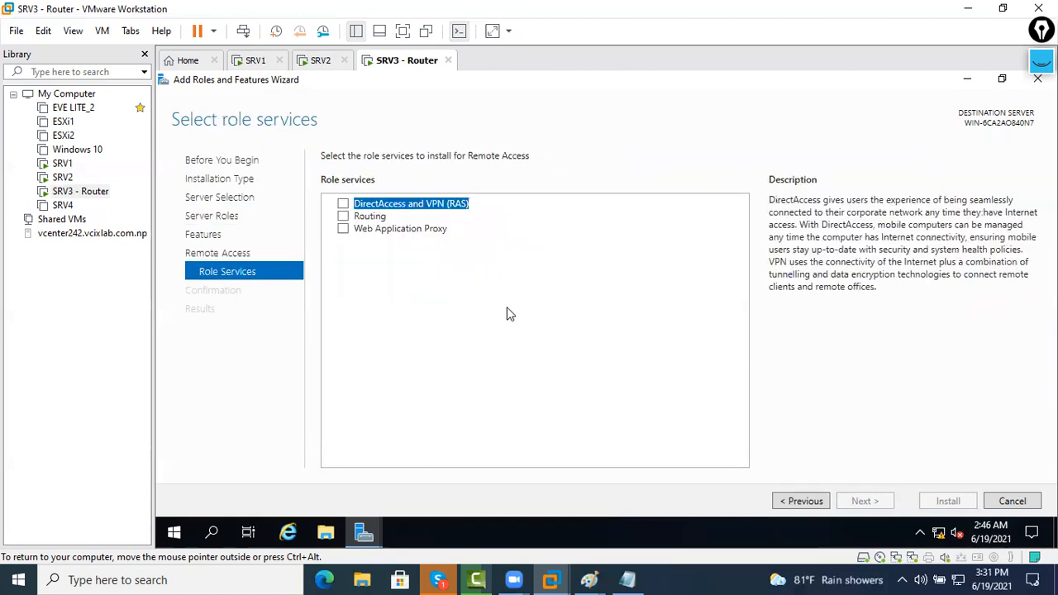
{"action": "left_click", "coordinate": [342, 216]}
{"action": "left_click", "coordinate": [633, 420]}
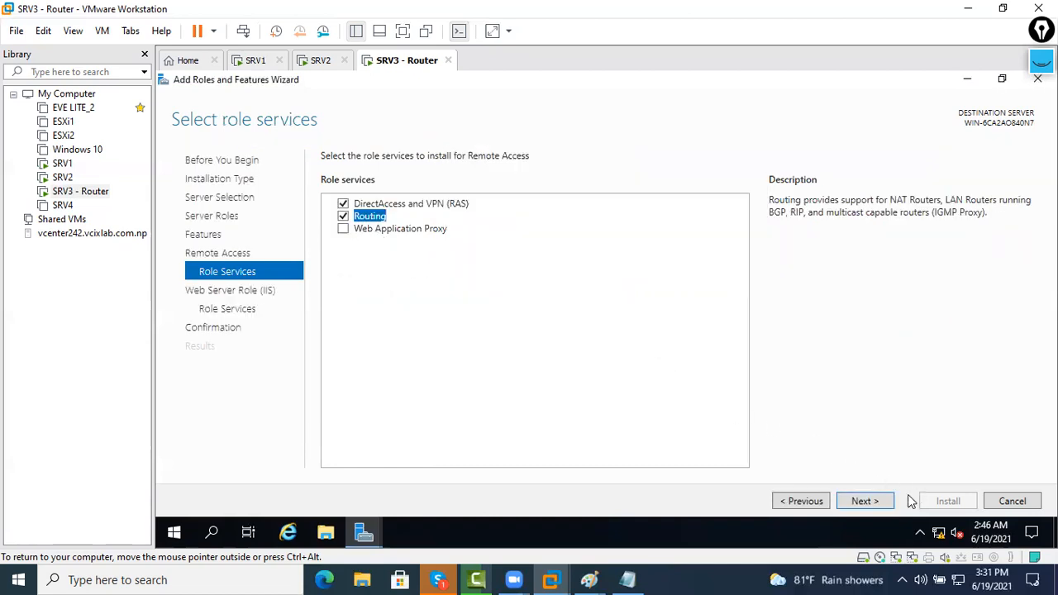
Accept the default Web Server role services and start the installation
{"action": "left_click", "coordinate": [883, 501]}
{"action": "left_click", "coordinate": [883, 502]}
{"action": "left_click", "coordinate": [891, 501]}
{"action": "key", "text": "Return"}
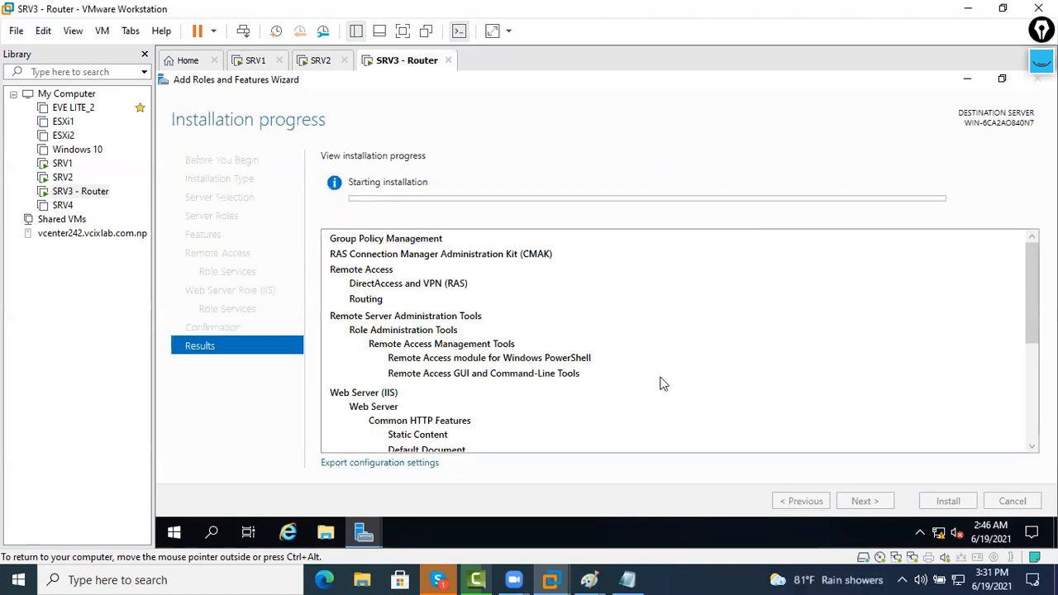
{"action": "scroll", "coordinate": [652, 345], "scroll_direction": "down", "scroll_amount": 5}
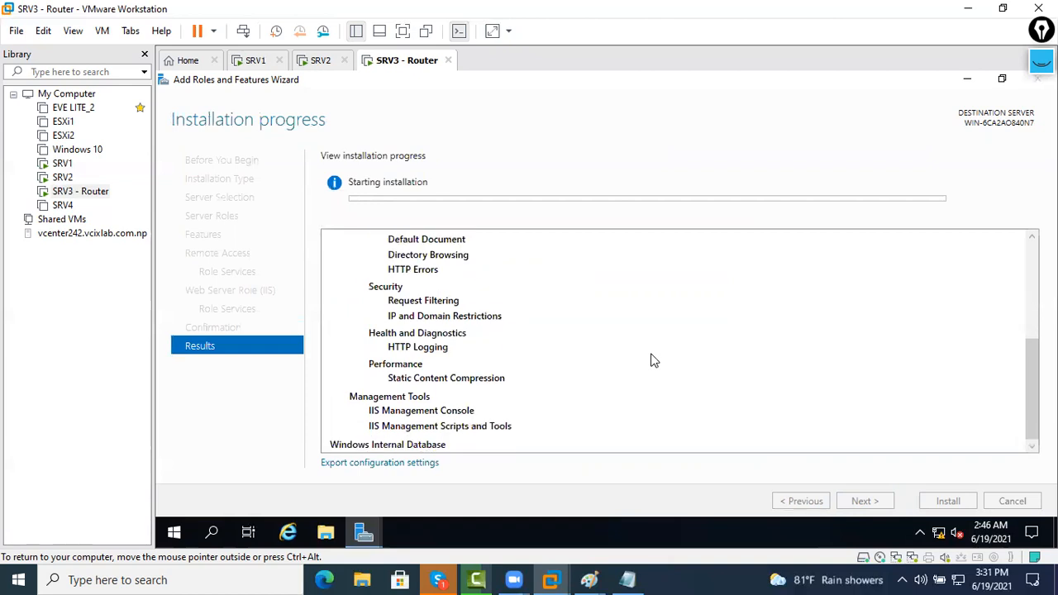
{"action": "scroll", "coordinate": [491, 340], "scroll_direction": "up", "scroll_amount": 3}
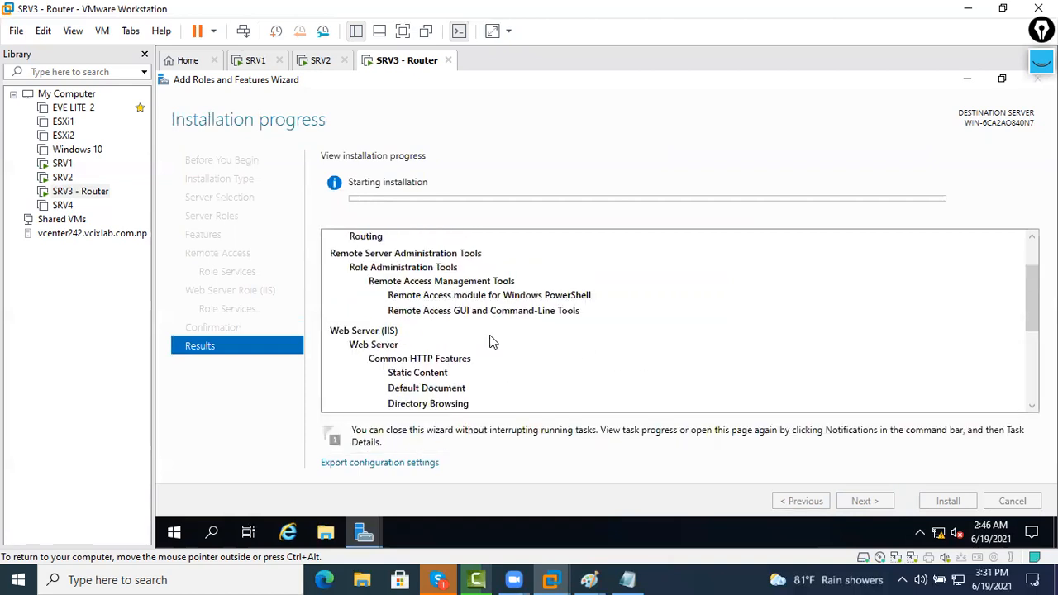
{"action": "scroll", "coordinate": [496, 343], "scroll_direction": "down", "scroll_amount": 3}
{"action": "scroll", "coordinate": [516, 356], "scroll_direction": "down", "scroll_amount": 3}
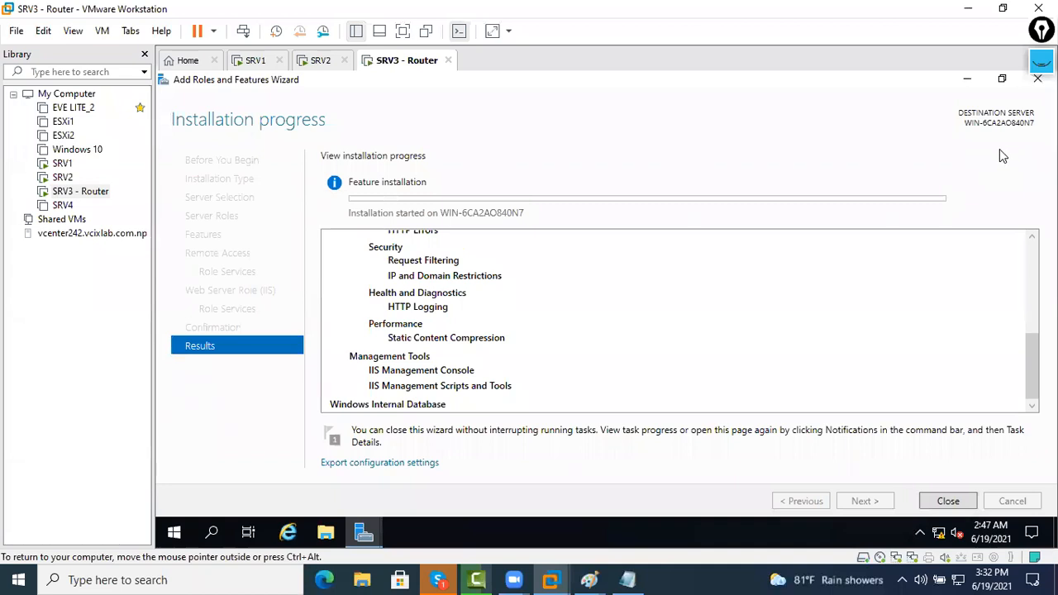
{"action": "scroll", "coordinate": [705, 358], "scroll_direction": "up", "scroll_amount": 2}
{"action": "scroll", "coordinate": [694, 360], "scroll_direction": "up", "scroll_amount": 5}
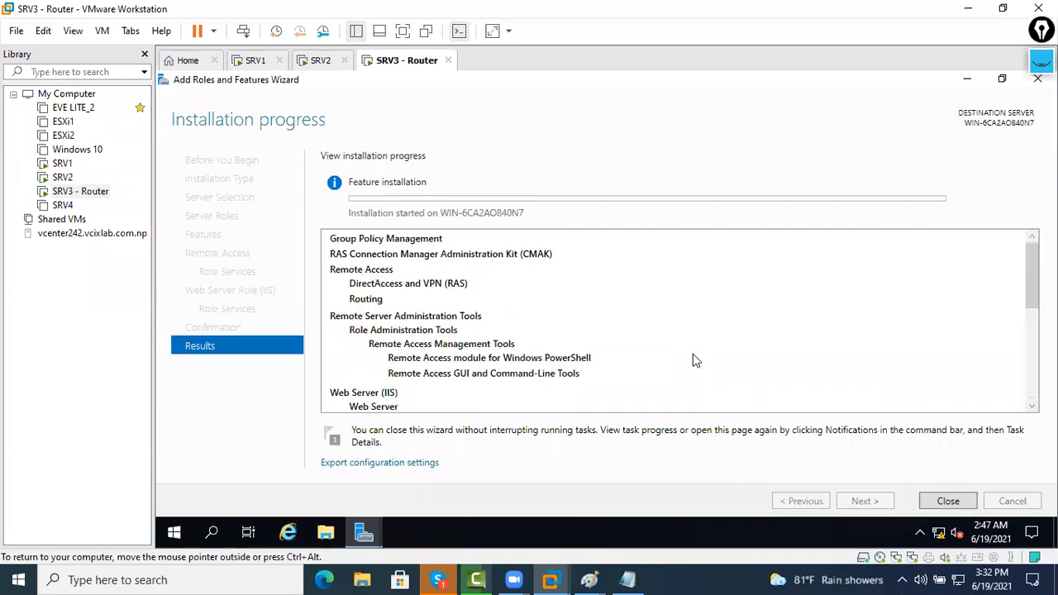
{"action": "scroll", "coordinate": [692, 362], "scroll_direction": "down", "scroll_amount": 6}
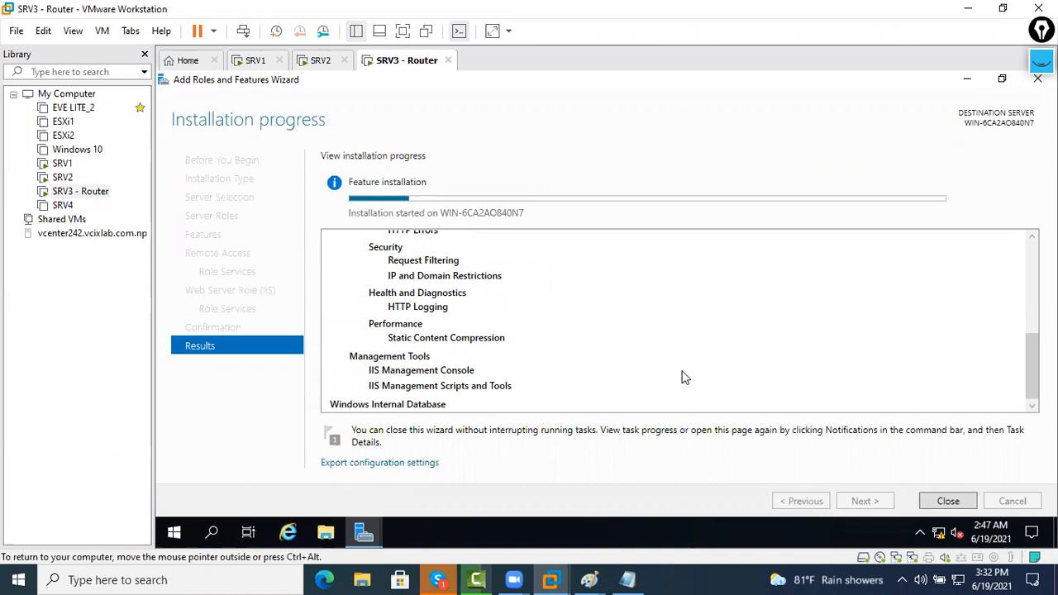
On SRV1, move the cmd window up-left and exit Select mode so the 10.1.1.1 ping resumes
{"action": "left_click", "coordinate": [256, 64]}
{"action": "left_click", "coordinate": [606, 420]}
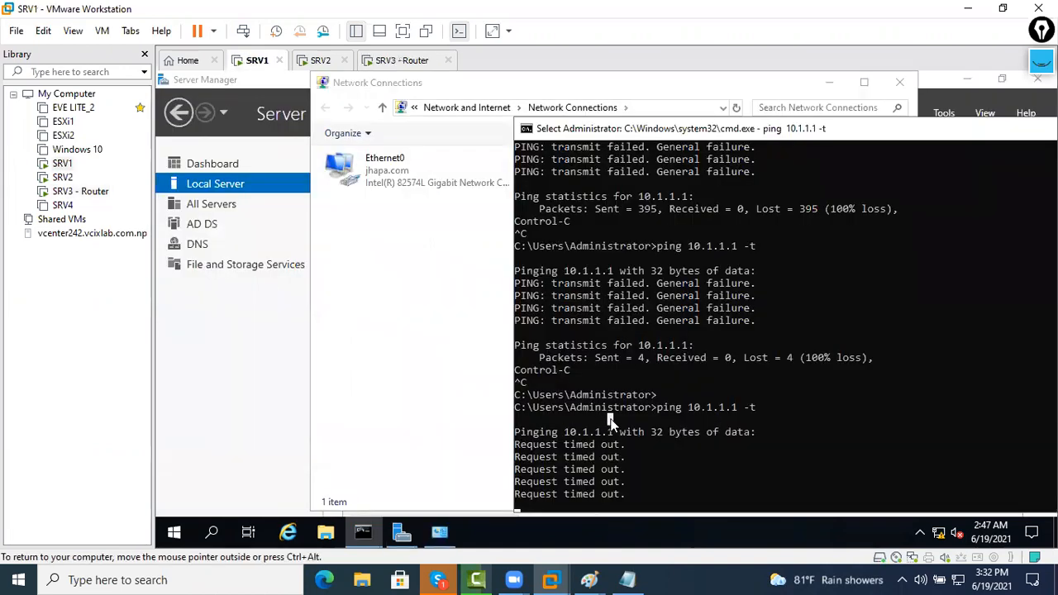
{"action": "scroll", "coordinate": [609, 418], "scroll_direction": "down", "scroll_amount": 4}
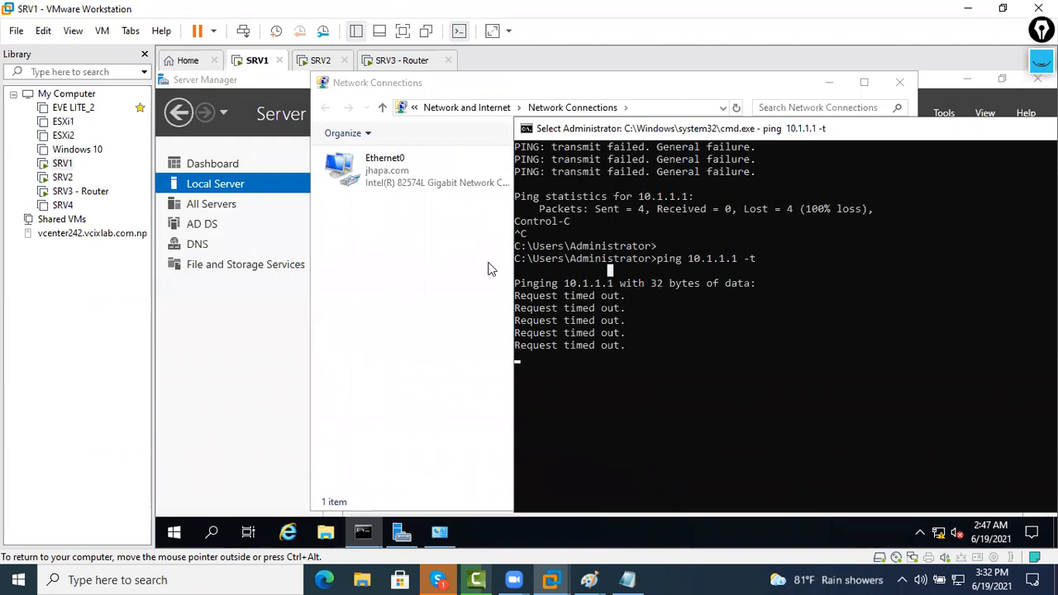
{"action": "left_click_drag", "start_coordinate": [587, 133], "coordinate": [290, 116]}
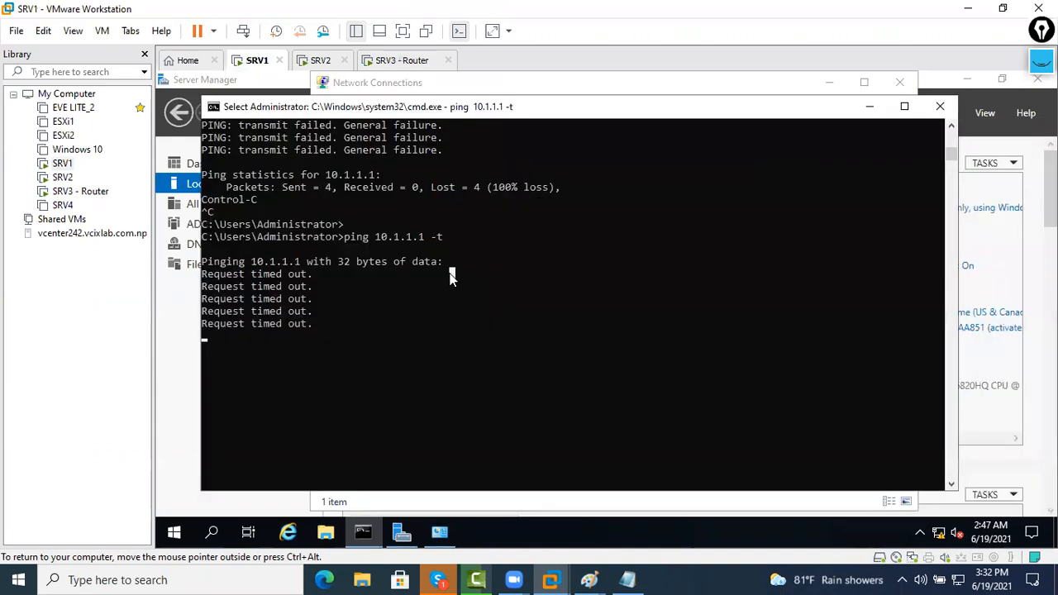
{"action": "right_click", "coordinate": [449, 273]}
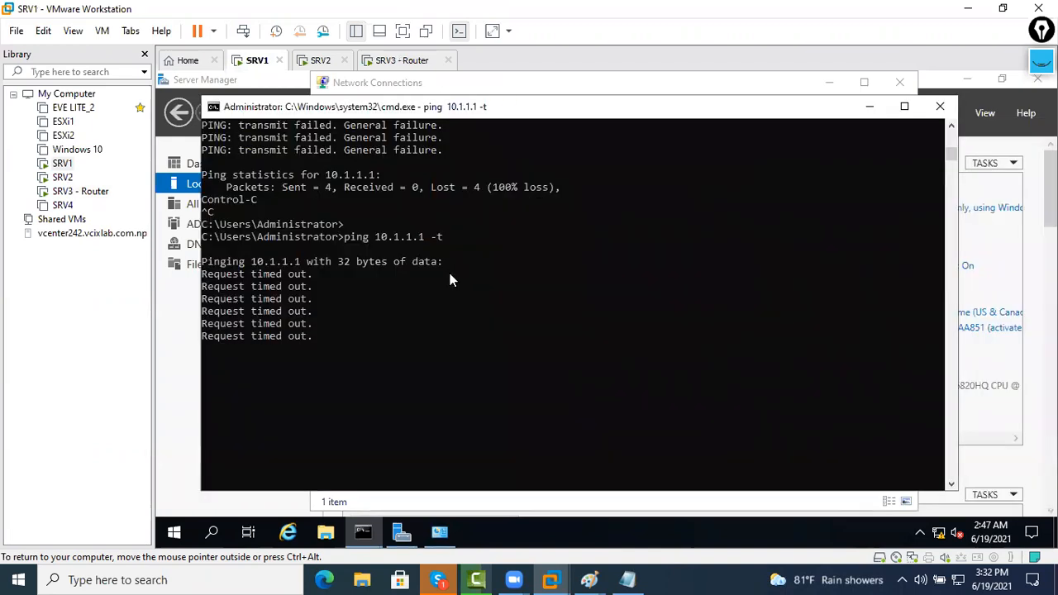
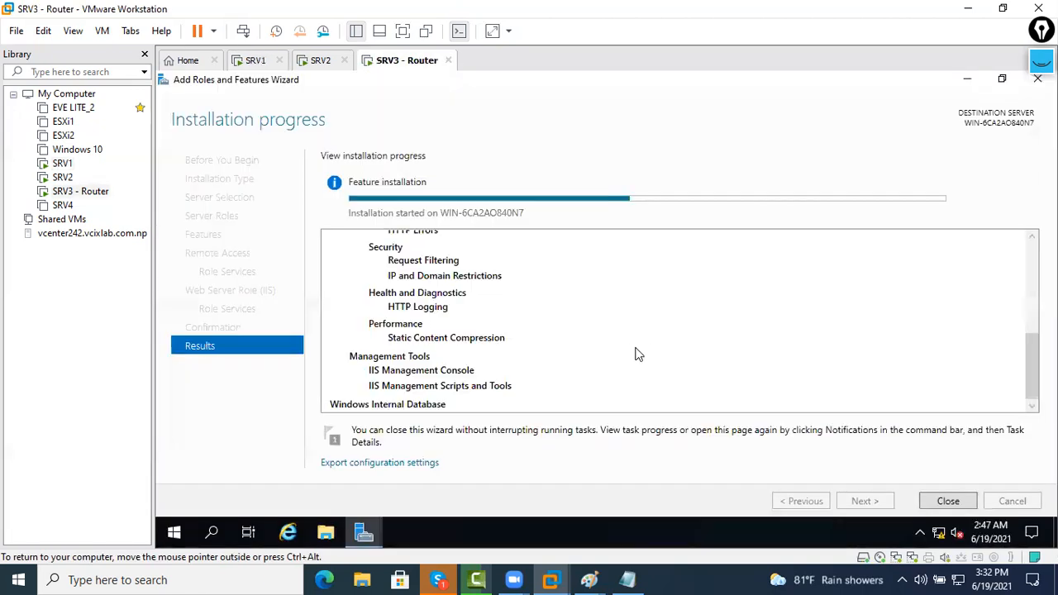
Leave VMware Workstation and bring the Paint domain-trust diagram to the front
{"action": "scroll", "coordinate": [627, 339], "scroll_direction": "up", "scroll_amount": 10}
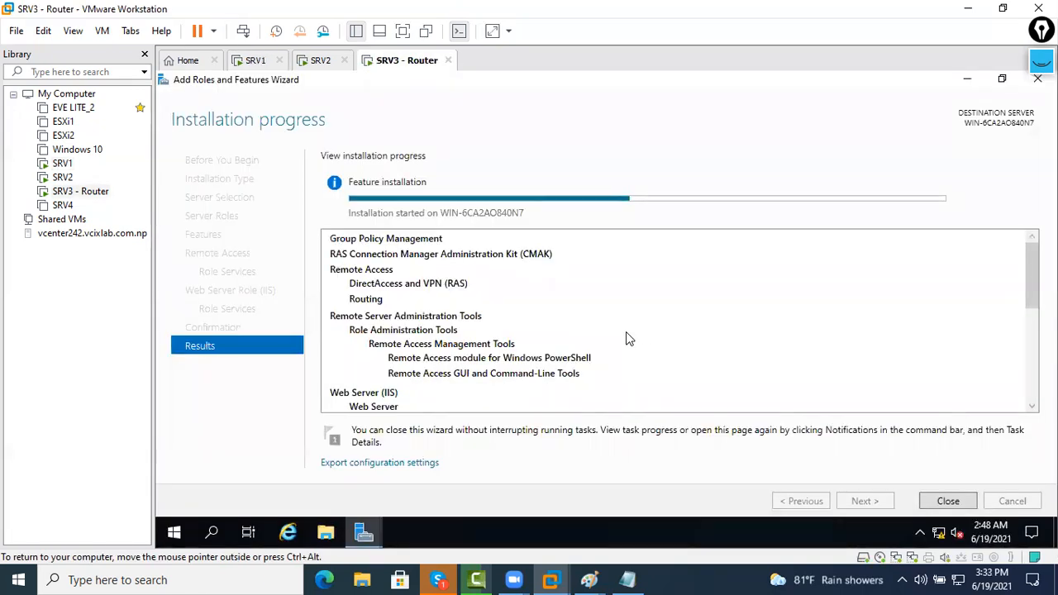
{"action": "left_click", "coordinate": [589, 578]}
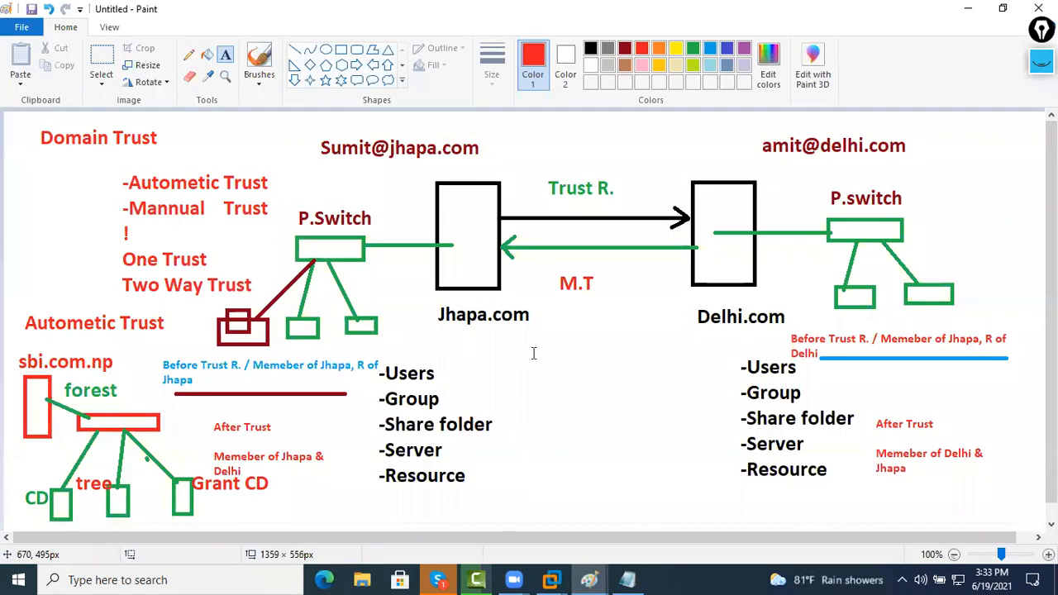
In the network diagram drawing, add a red 'LAB' text label above Jhapa.com
{"action": "left_click", "coordinate": [590, 578]}
{"action": "left_click", "coordinate": [652, 521]}
{"action": "left_click", "coordinate": [176, 130]}
{"action": "type", "text": "LA"}
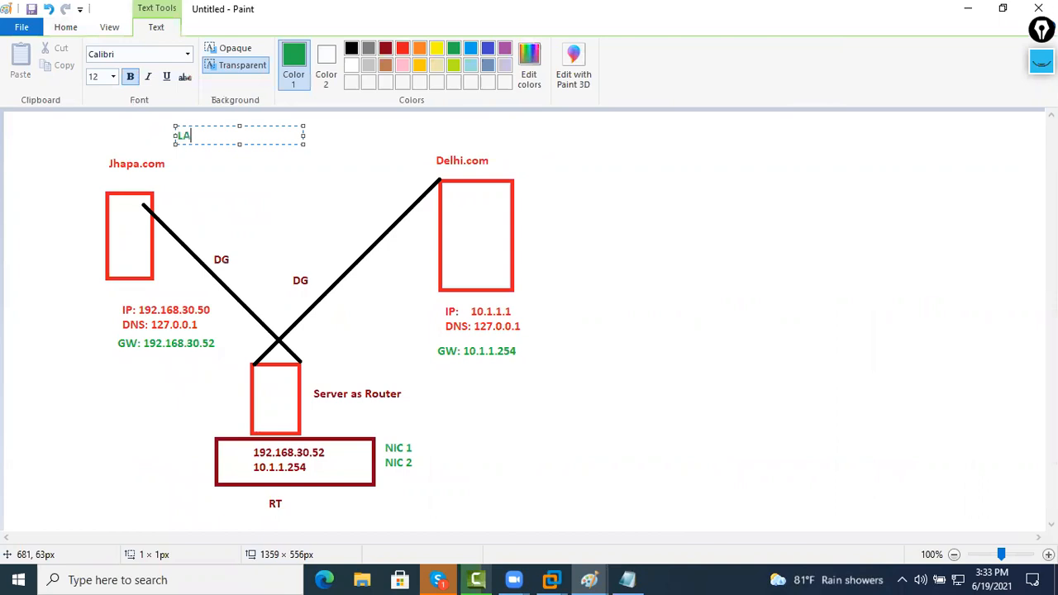
{"action": "type", "text": "B"}
{"action": "key", "text": "ctrl+a"}
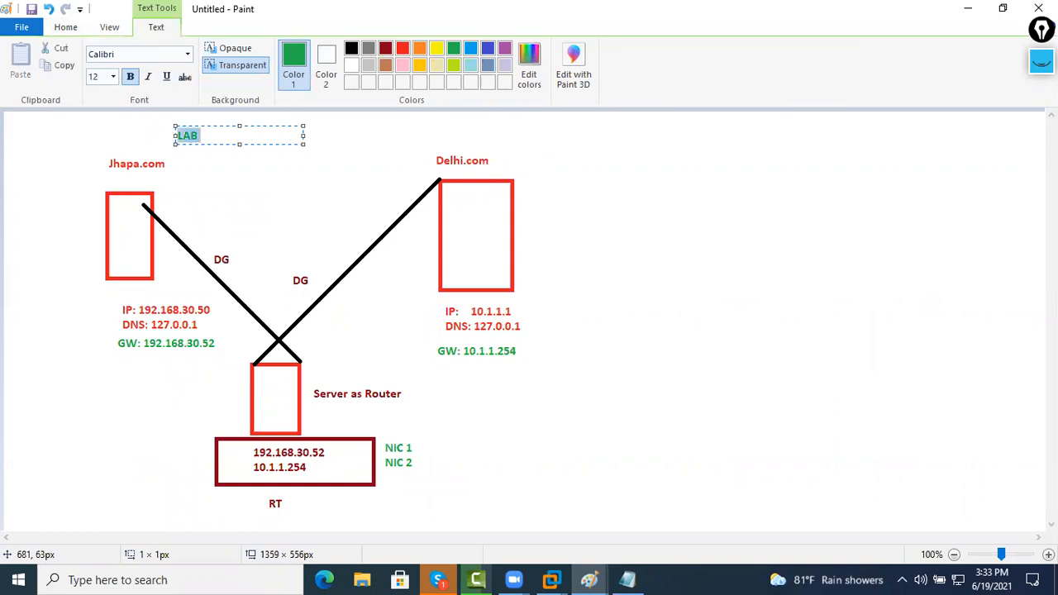
{"action": "left_click", "coordinate": [471, 51]}
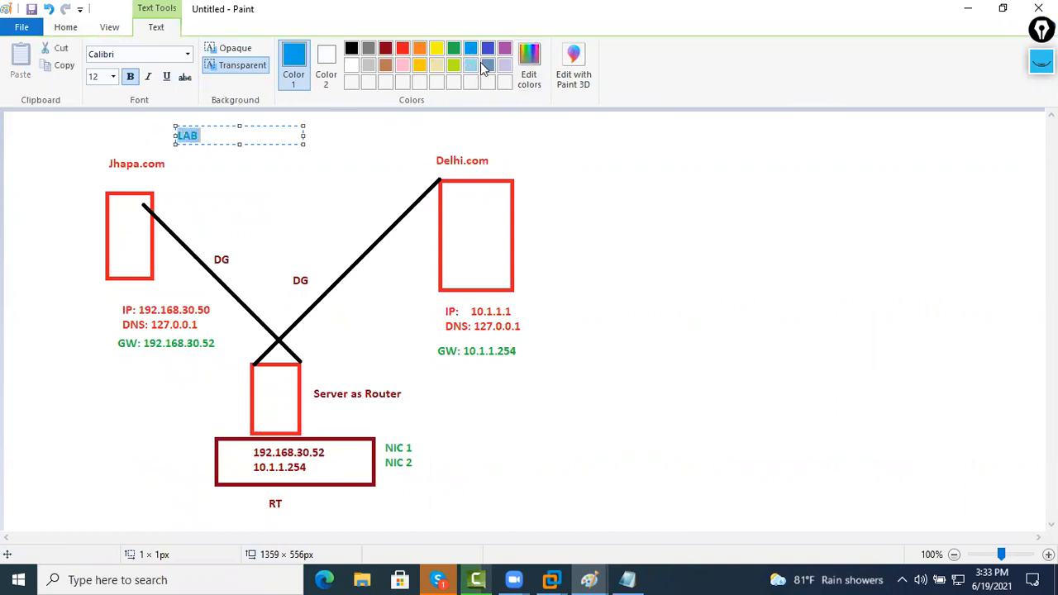
{"action": "left_click", "coordinate": [616, 264]}
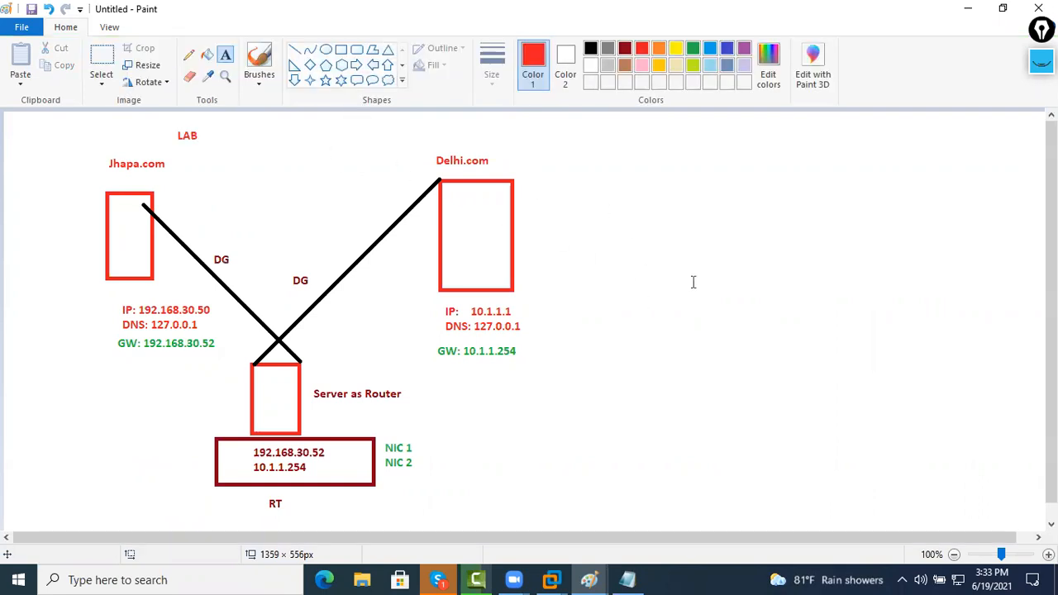
{"action": "left_click", "coordinate": [342, 49]}
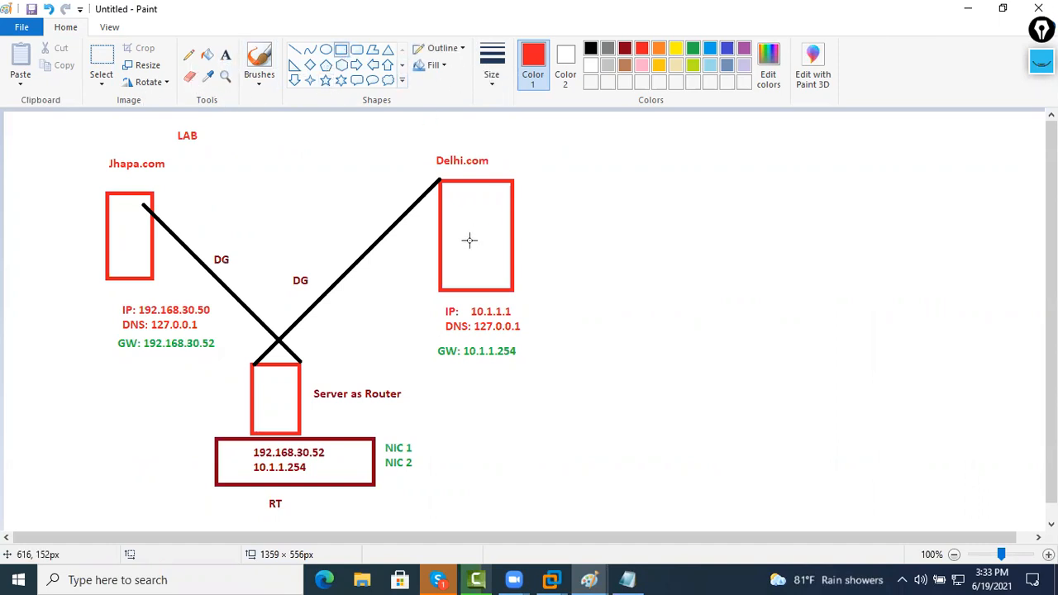
Draw a red bar and switch box off Delhi.com, plus two black computer boxes below
{"action": "left_click_drag", "start_coordinate": [467, 240], "coordinate": [624, 240]}
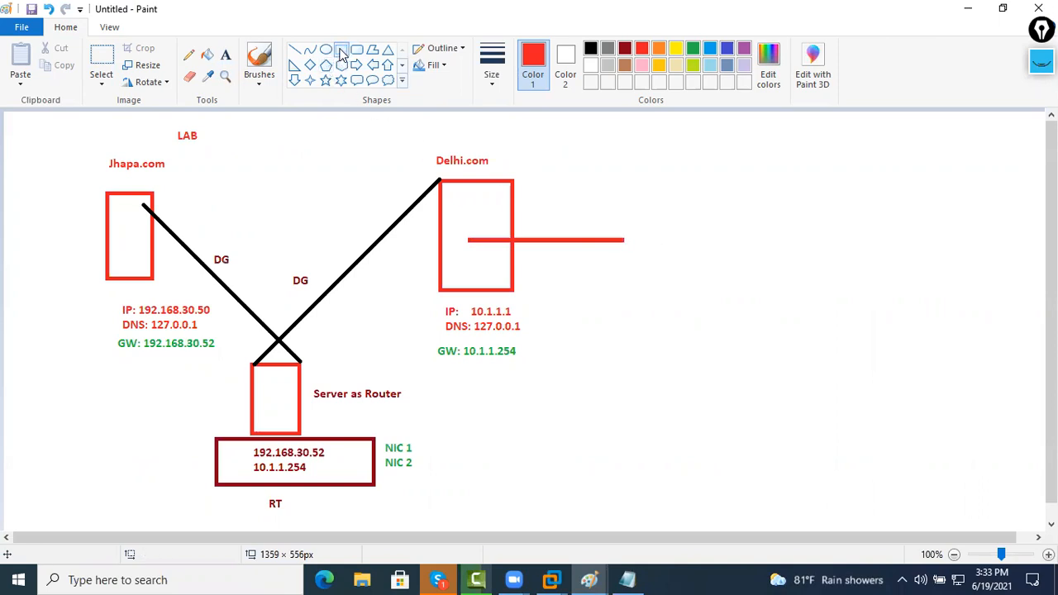
{"action": "mouse_move", "coordinate": [622, 220]}
{"action": "left_mouse_down"}
{"action": "mouse_move", "coordinate": [630, 236]}
{"action": "mouse_move", "coordinate": [737, 249]}
{"action": "left_mouse_up"}
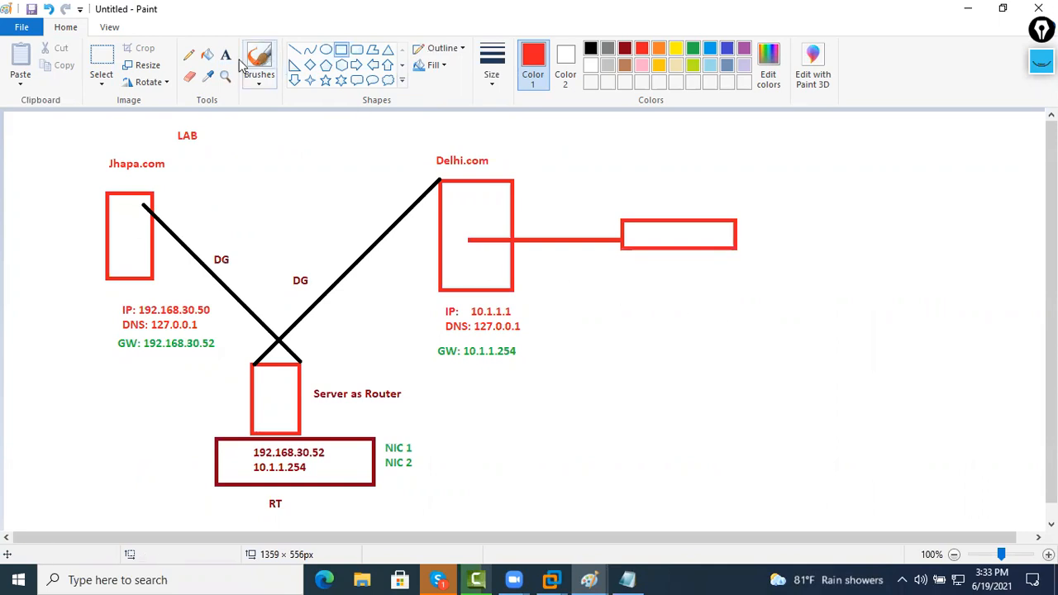
{"action": "left_click", "coordinate": [590, 49]}
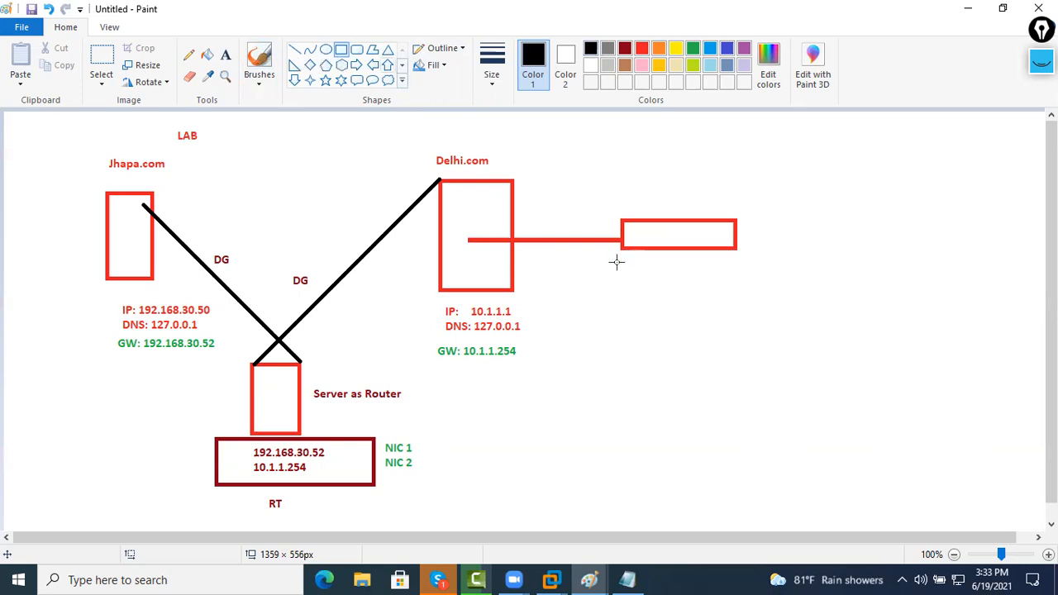
{"action": "left_click_drag", "start_coordinate": [595, 292], "coordinate": [636, 351]}
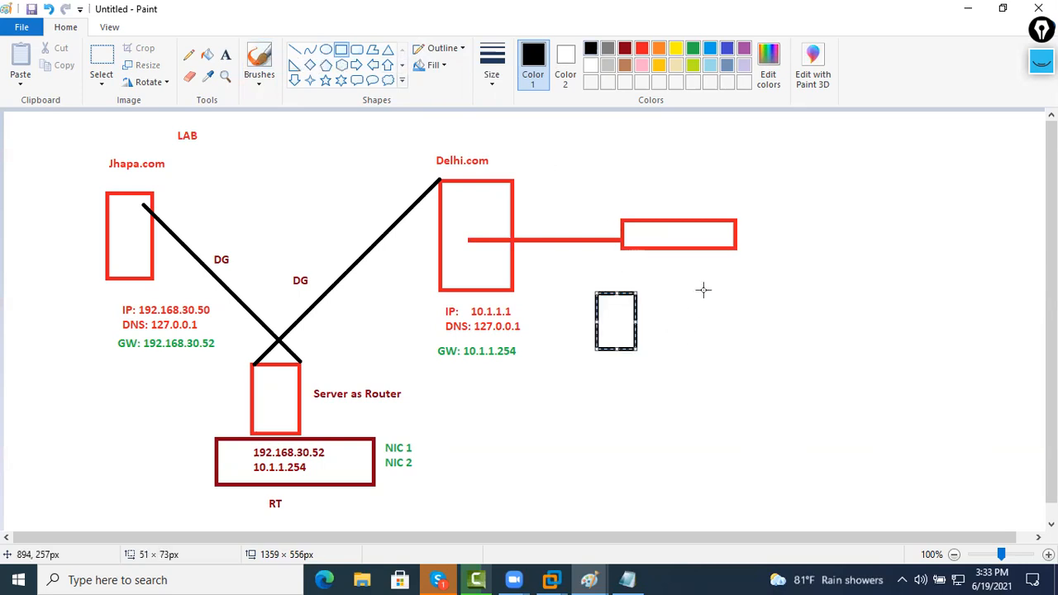
{"action": "left_click_drag", "start_coordinate": [705, 286], "coordinate": [756, 346]}
{"action": "left_click", "coordinate": [849, 326]}
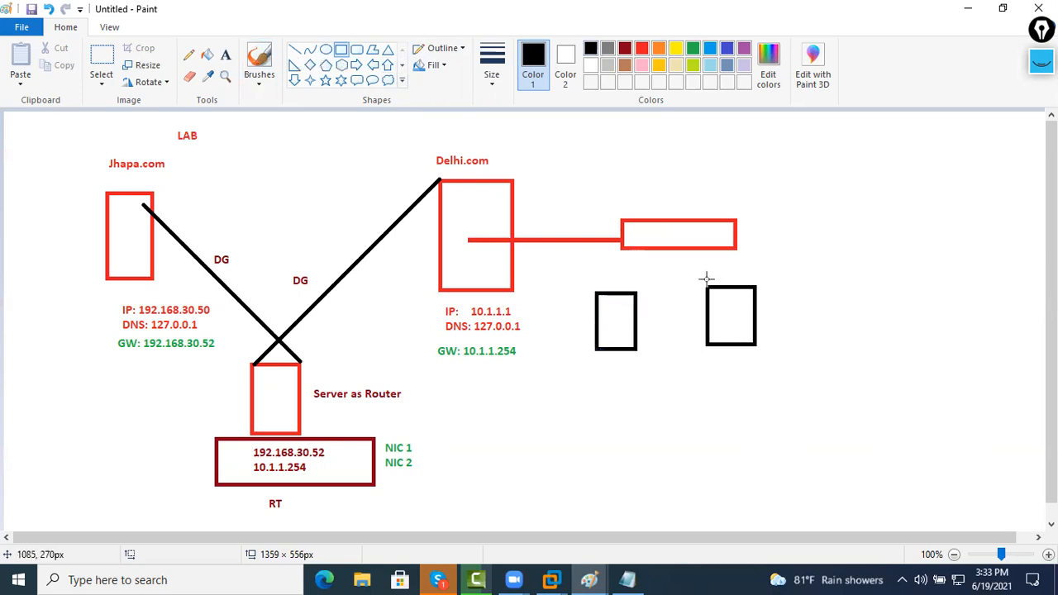
Connect the boxes to the switch with lines and label them 'Memeber of Delhi.com'
{"action": "left_click", "coordinate": [296, 51]}
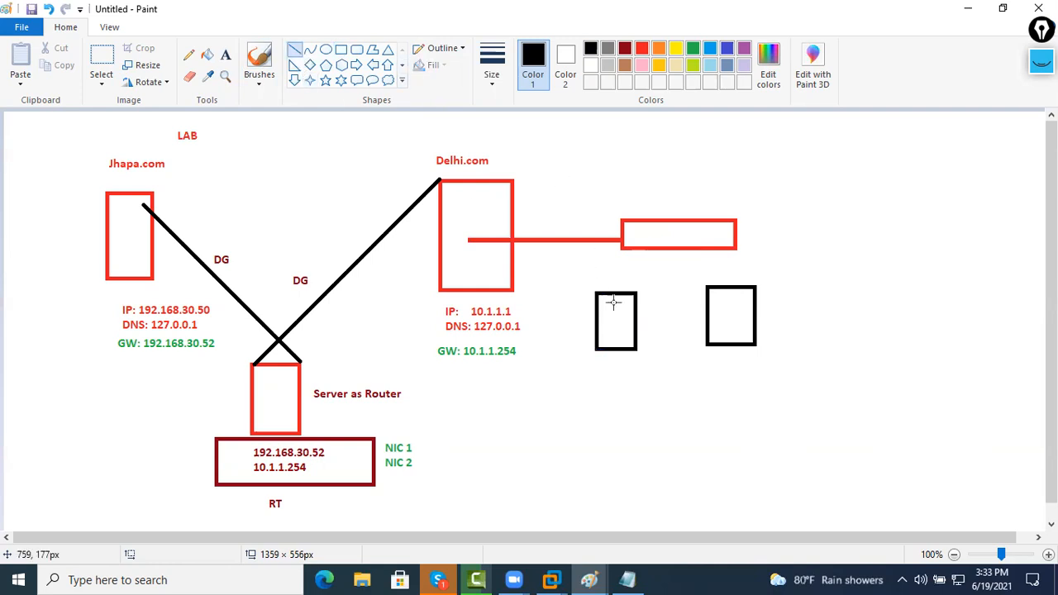
{"action": "mouse_move", "coordinate": [618, 305]}
{"action": "left_mouse_down"}
{"action": "mouse_move", "coordinate": [655, 241]}
{"action": "mouse_move", "coordinate": [737, 303]}
{"action": "left_mouse_up"}
{"action": "left_click", "coordinate": [668, 387]}
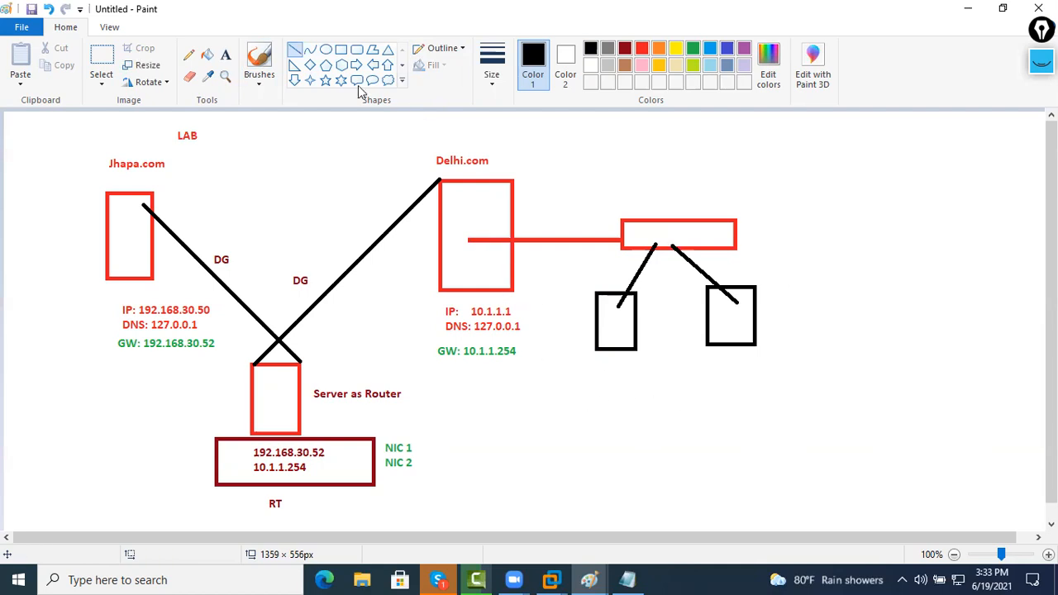
{"action": "left_click", "coordinate": [227, 56]}
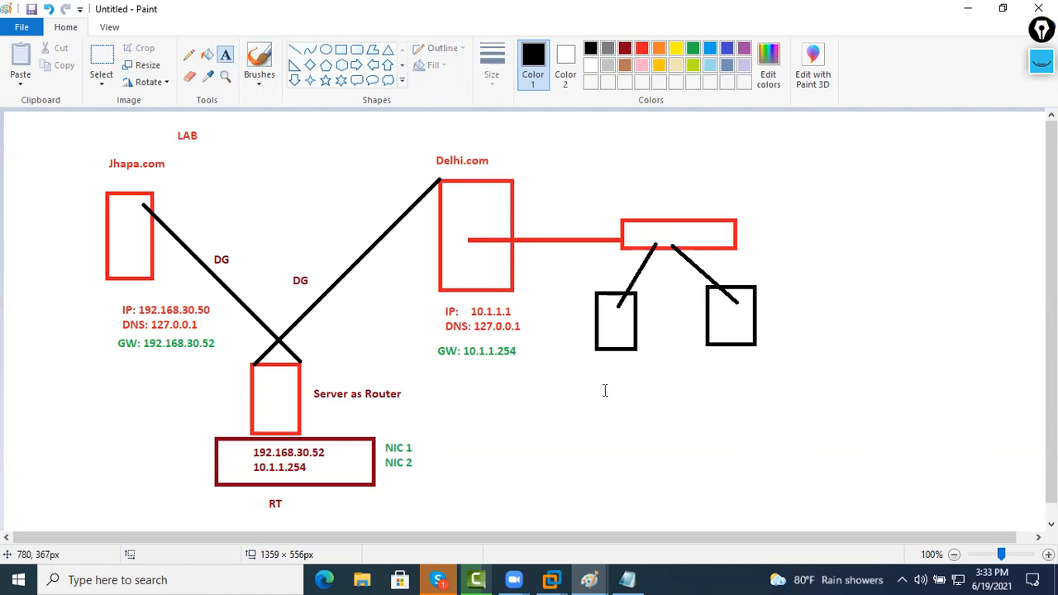
{"action": "left_click", "coordinate": [680, 401]}
{"action": "type", "text": "Mem"}
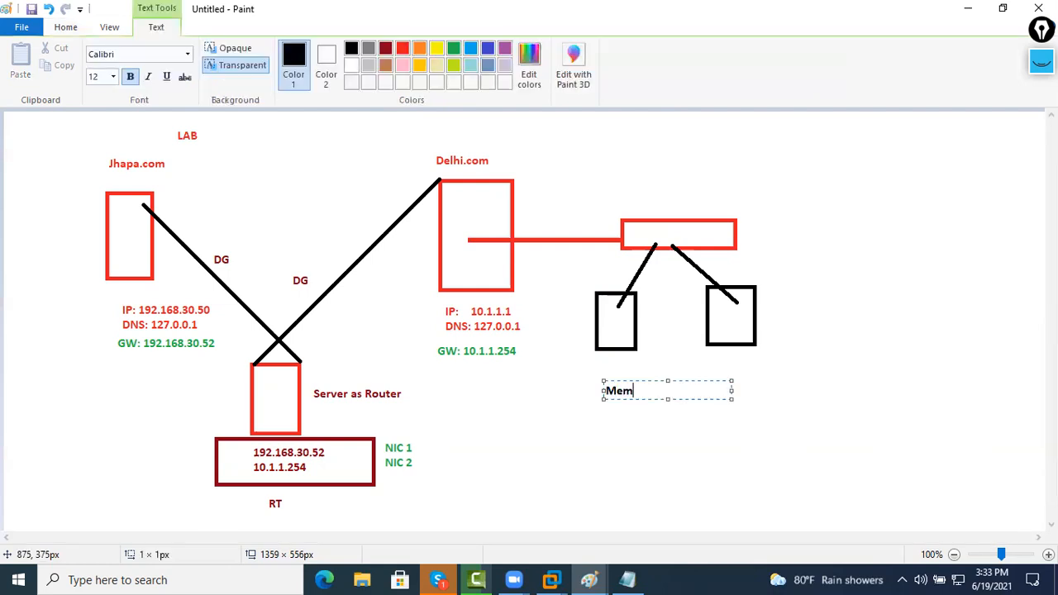
{"action": "type", "text": "e"}
{"action": "type", "text": "ber of Delh"}
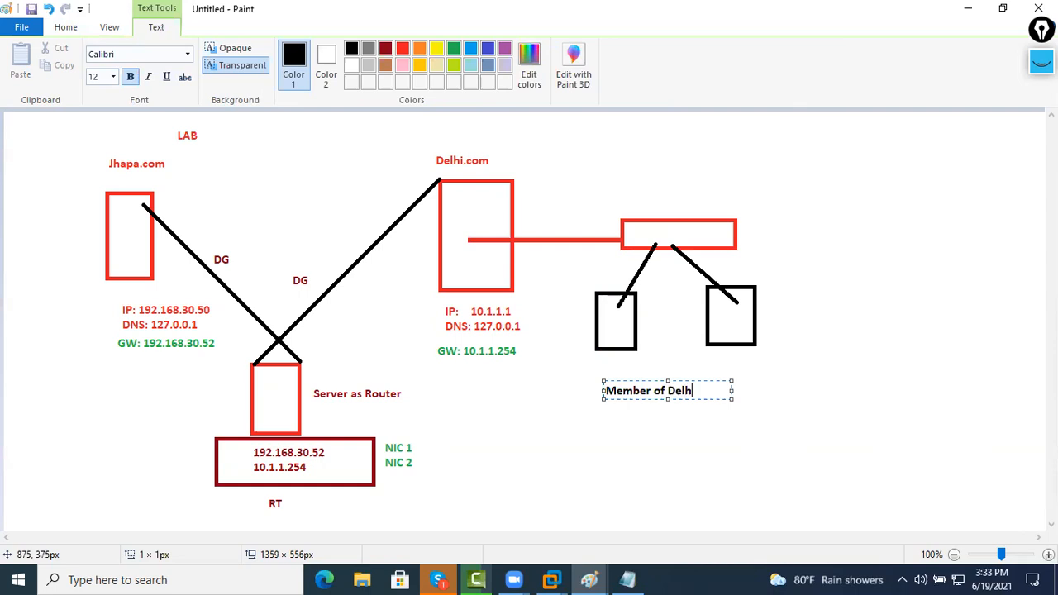
{"action": "type", "text": "i.com"}
{"action": "left_click", "coordinate": [664, 344]}
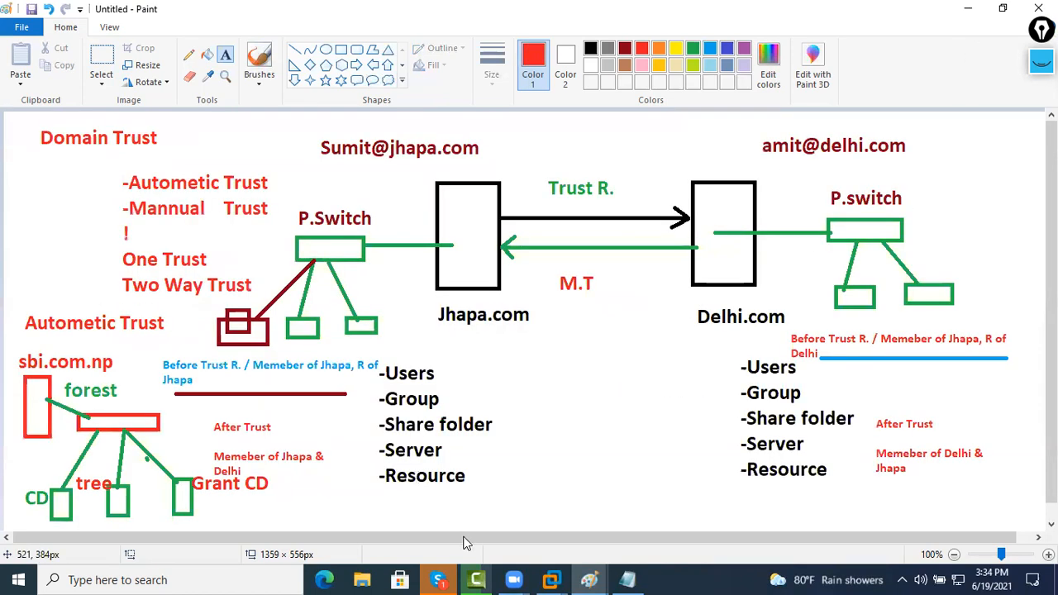
Back in VMware, select the Windows 10 VM in the Library and power it on
{"action": "mouse_move", "coordinate": [551, 579]}
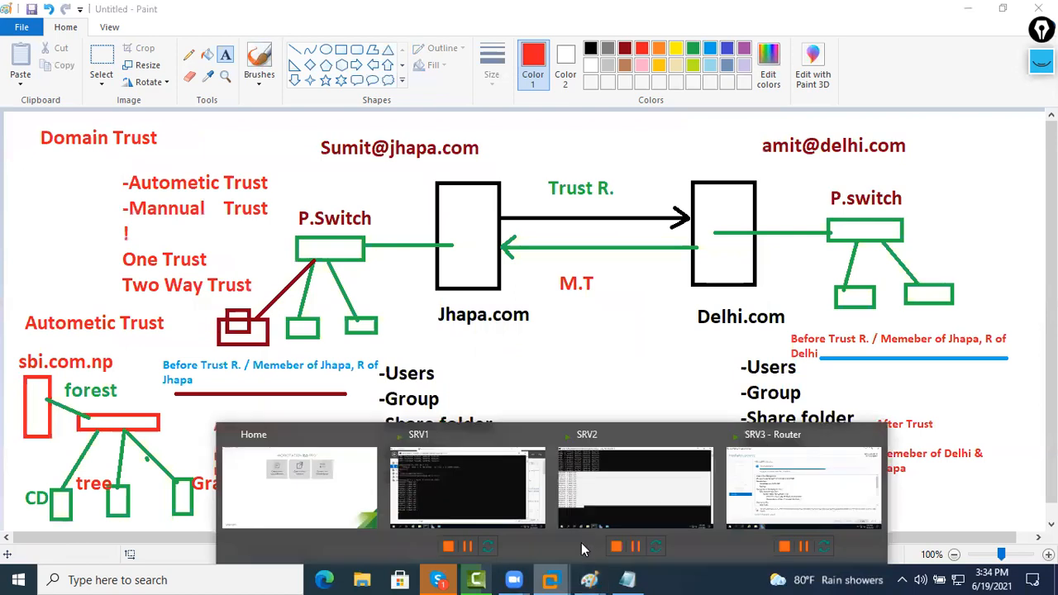
{"action": "left_click", "coordinate": [798, 500]}
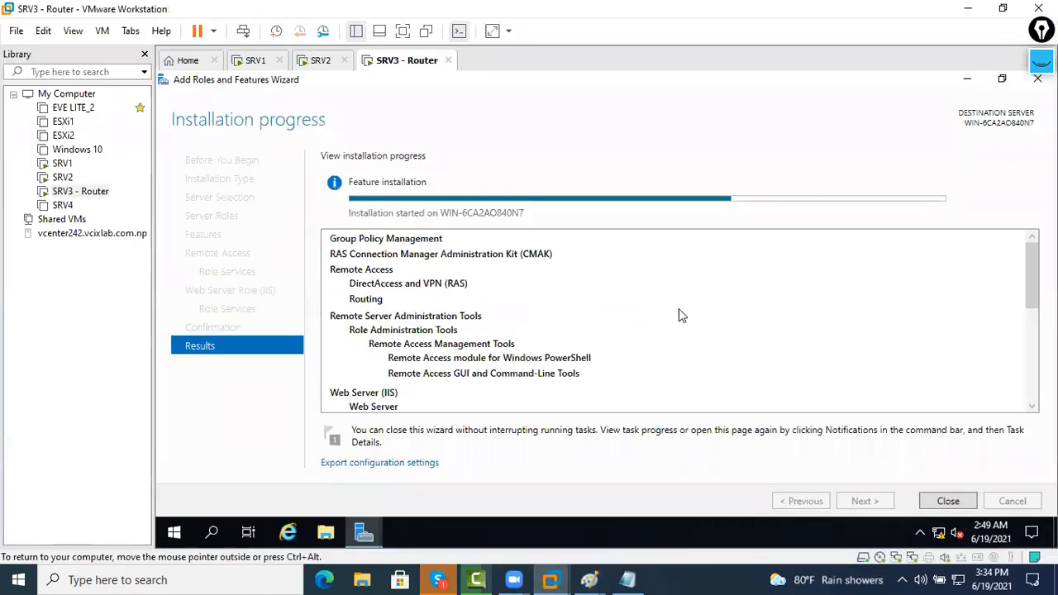
{"action": "scroll", "coordinate": [680, 312], "scroll_direction": "down", "scroll_amount": 10}
{"action": "scroll", "coordinate": [684, 321], "scroll_direction": "up", "scroll_amount": 10}
{"action": "left_click", "coordinate": [83, 152]}
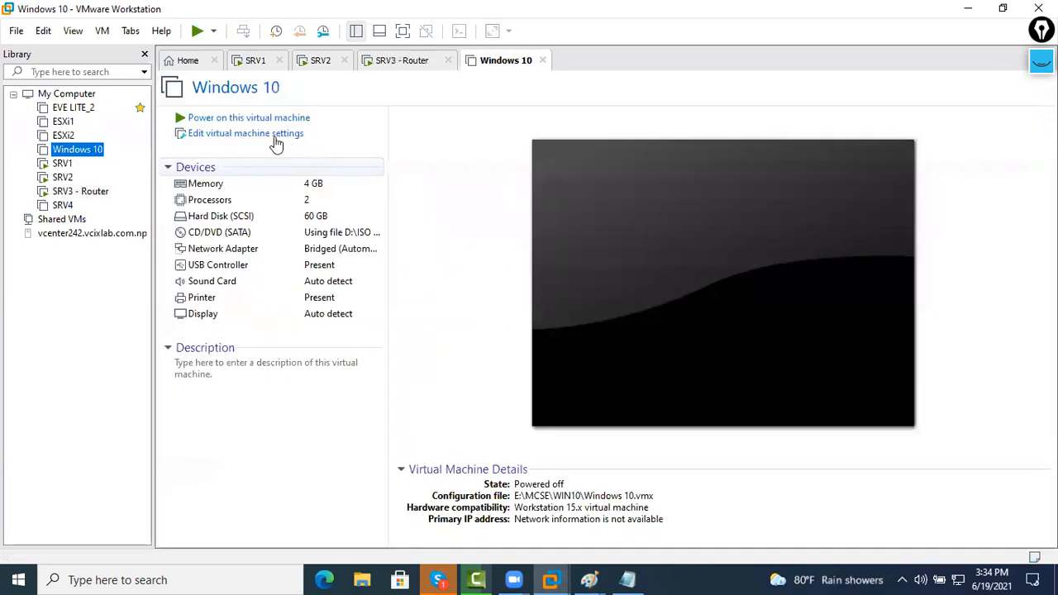
{"action": "left_click", "coordinate": [266, 119]}
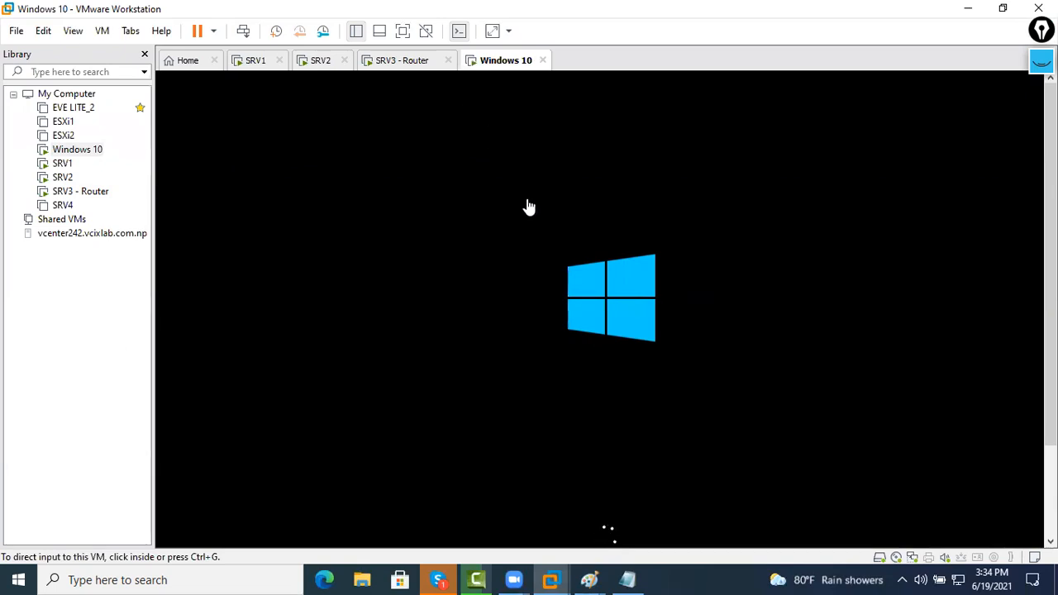
Confirm the SRV3 - Router role installation succeeded and close its wizard while Windows 10 boots
{"action": "left_click", "coordinate": [394, 63]}
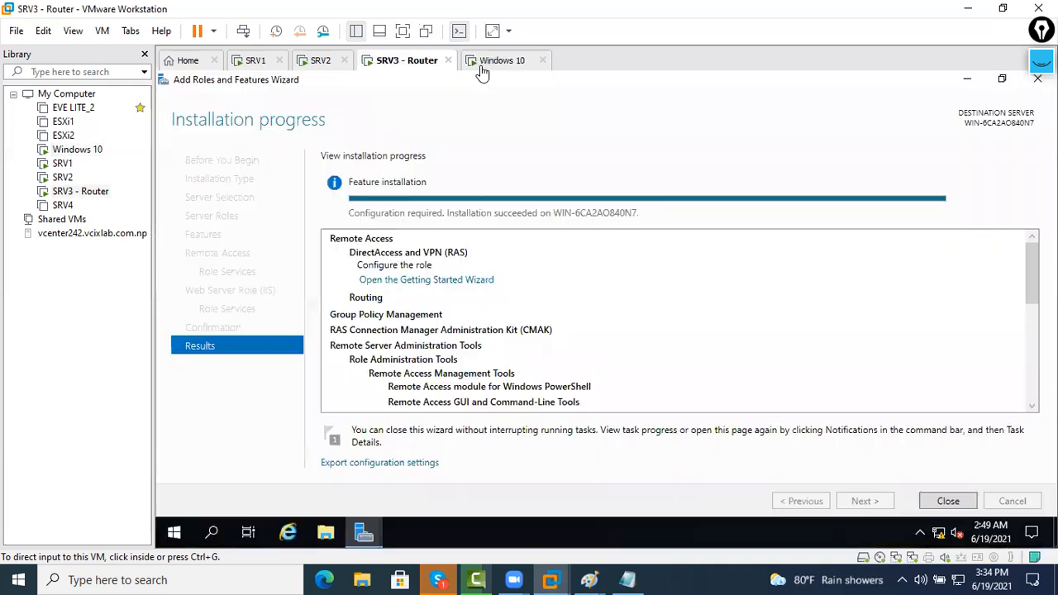
{"action": "left_click", "coordinate": [508, 65]}
{"action": "left_click", "coordinate": [418, 73]}
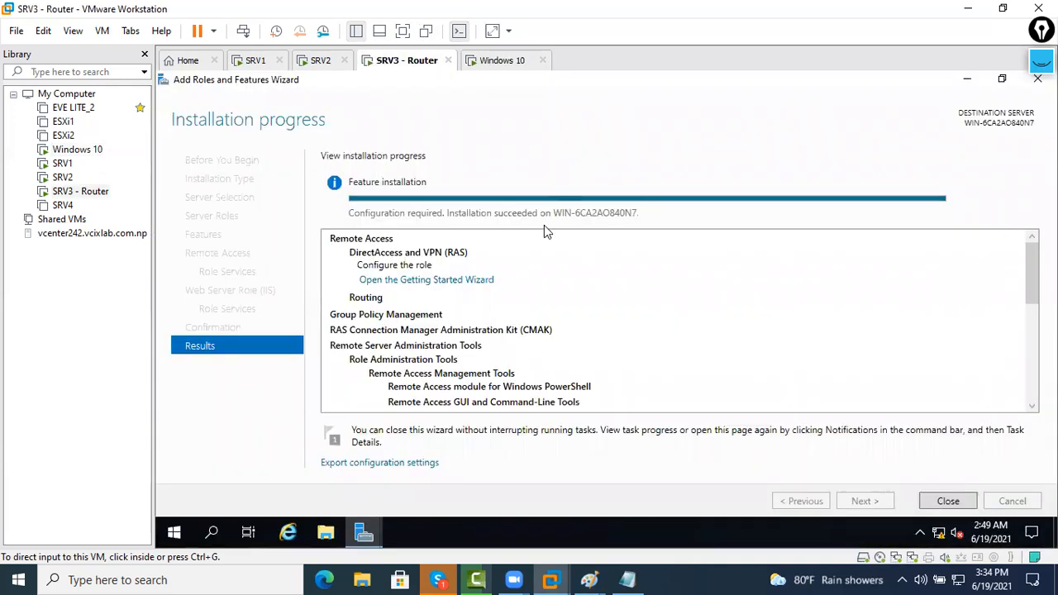
{"action": "left_click", "coordinate": [481, 69]}
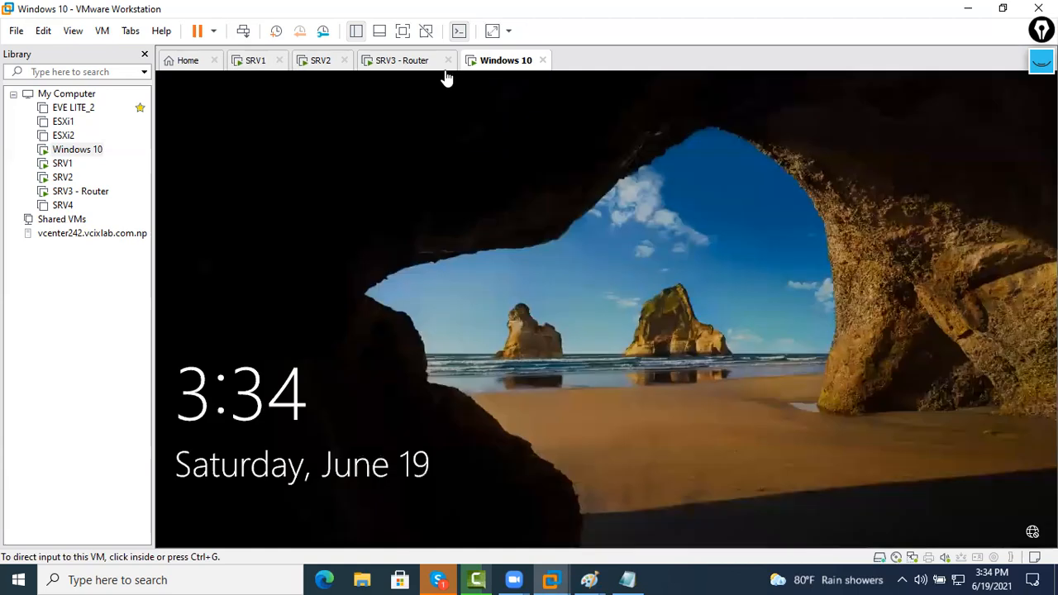
{"action": "left_click", "coordinate": [418, 66]}
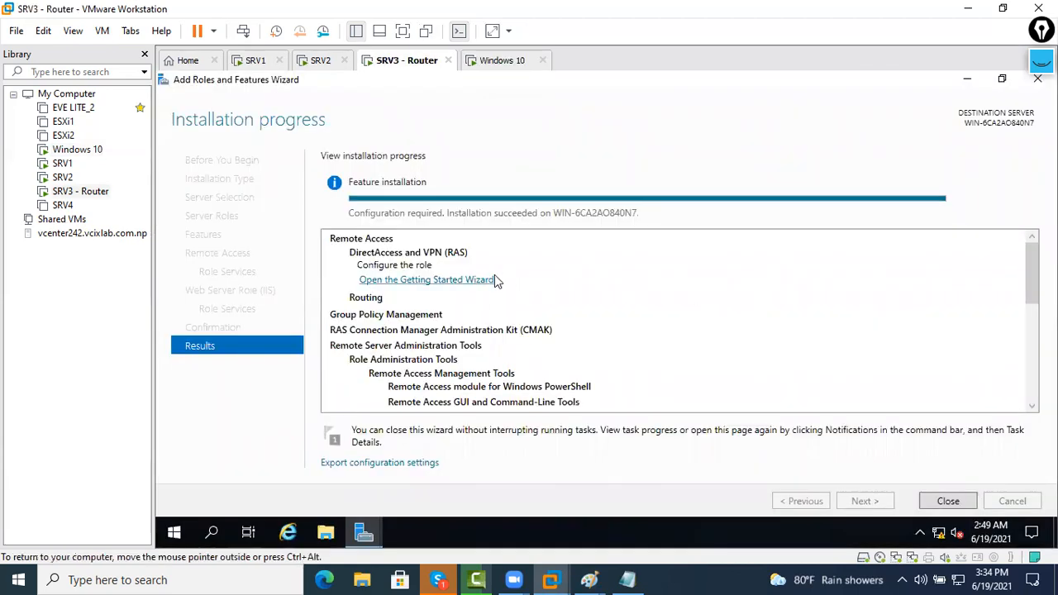
{"action": "left_click", "coordinate": [948, 501]}
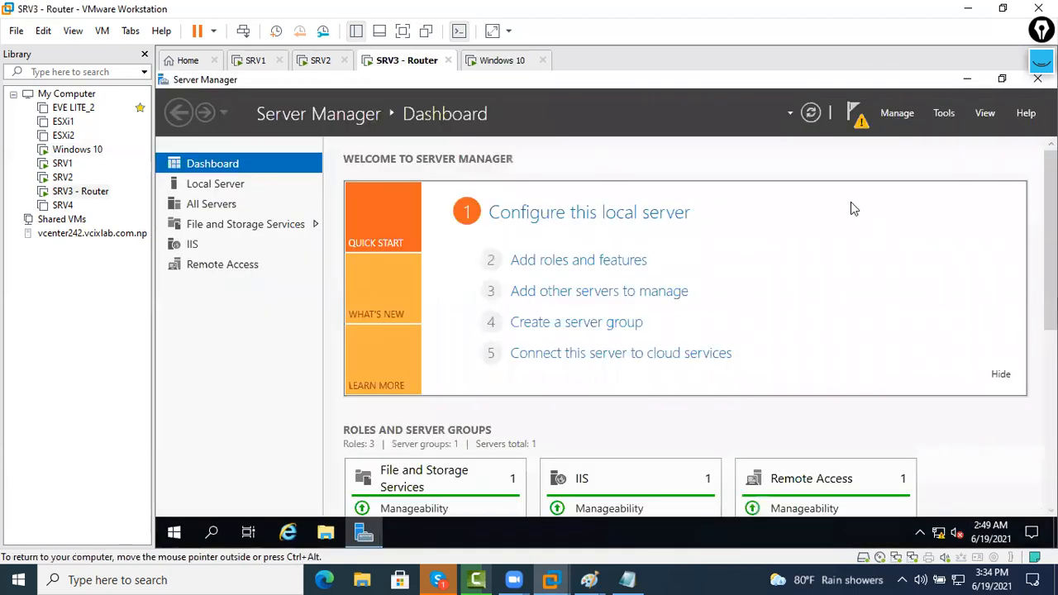
{"action": "left_click", "coordinate": [500, 60]}
{"action": "left_click", "coordinate": [404, 64]}
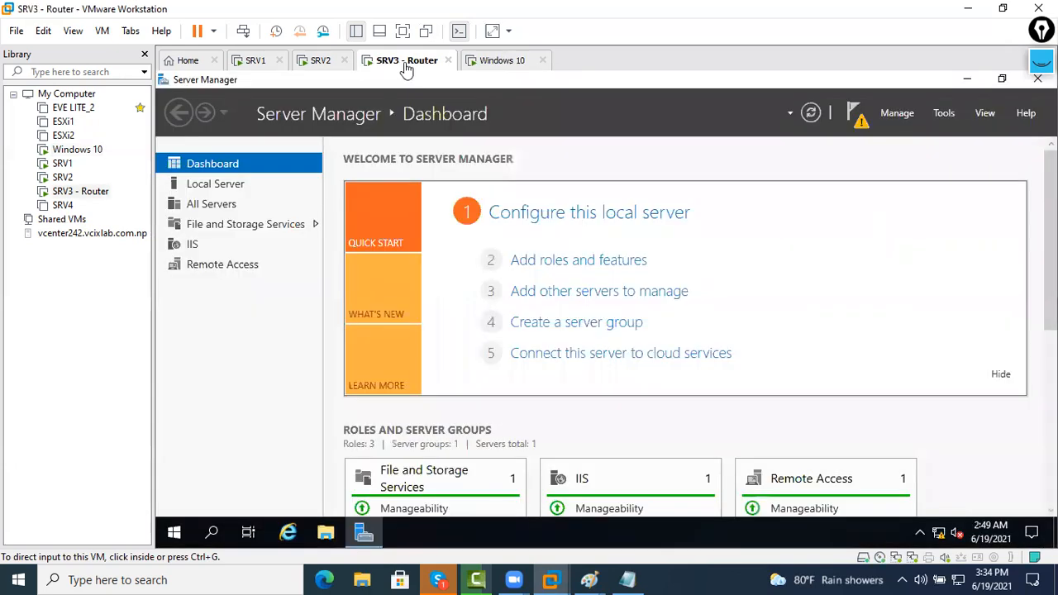
Launch Routing and Remote Access from Tools and choose Configure and Enable on SRV3
{"action": "left_click", "coordinate": [944, 113]}
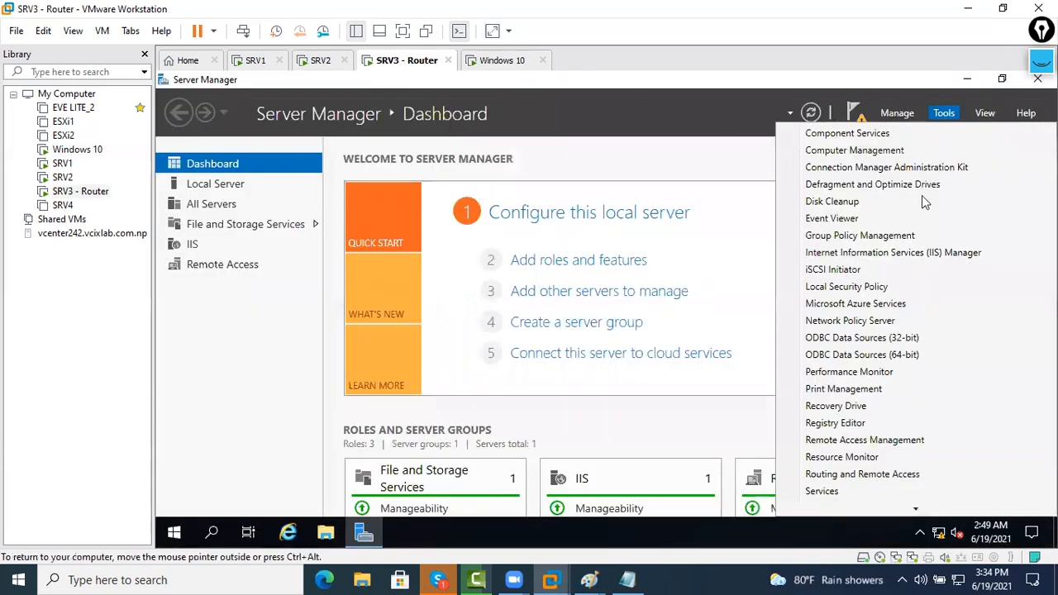
{"action": "scroll", "coordinate": [917, 345], "scroll_direction": "down", "scroll_amount": 3}
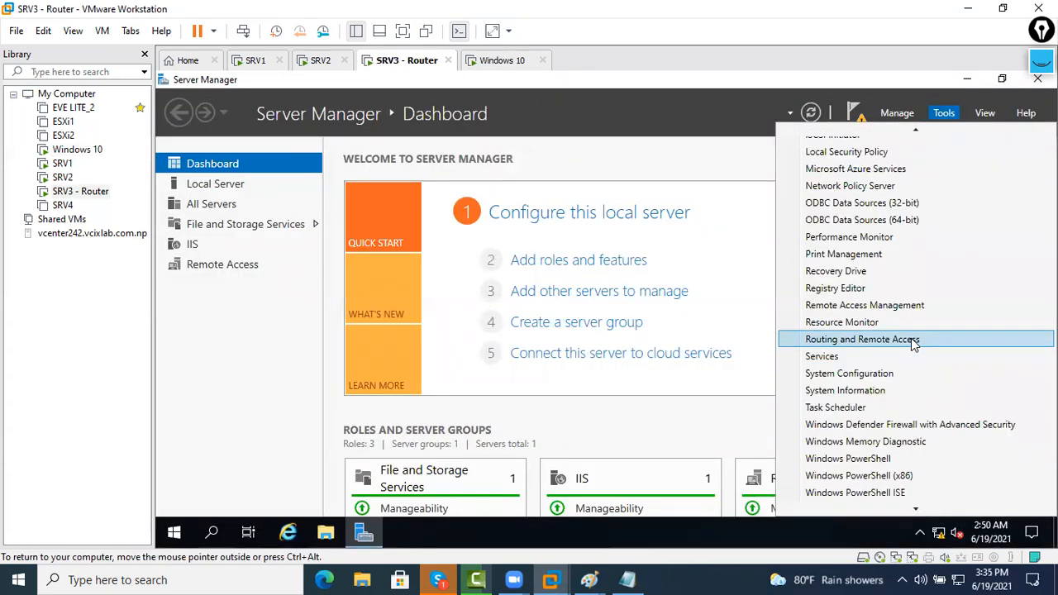
{"action": "left_click", "coordinate": [981, 342]}
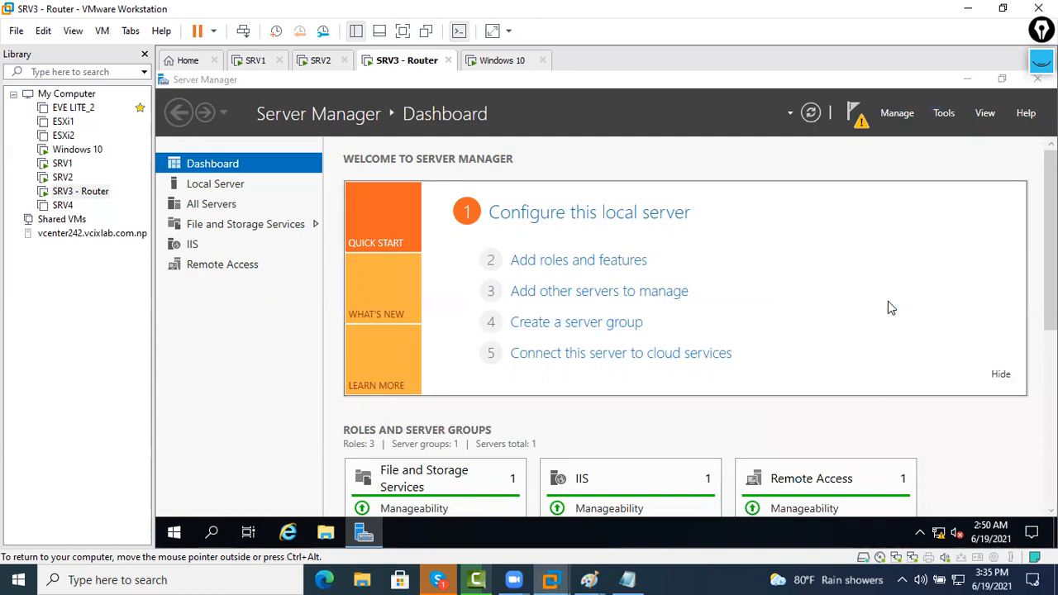
{"action": "left_click", "coordinate": [665, 118]}
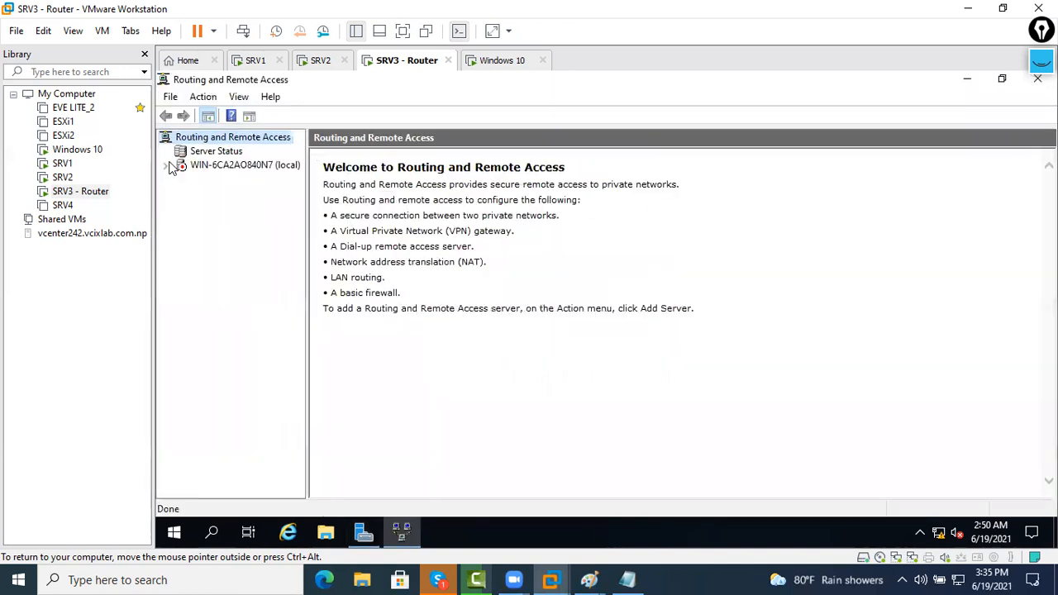
{"action": "left_click", "coordinate": [202, 170]}
{"action": "right_click", "coordinate": [205, 169]}
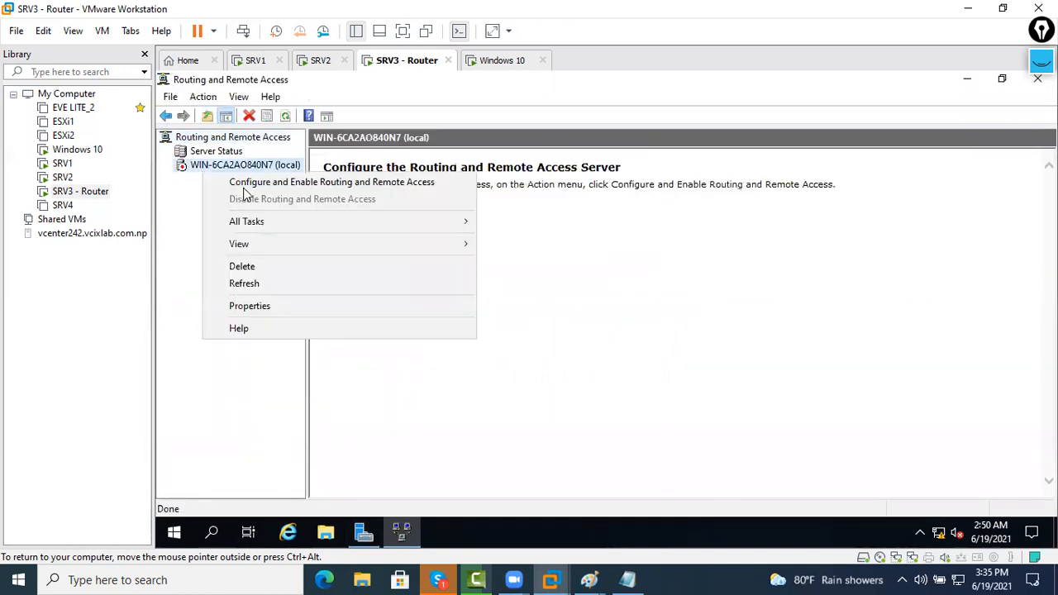
{"action": "left_click", "coordinate": [418, 229]}
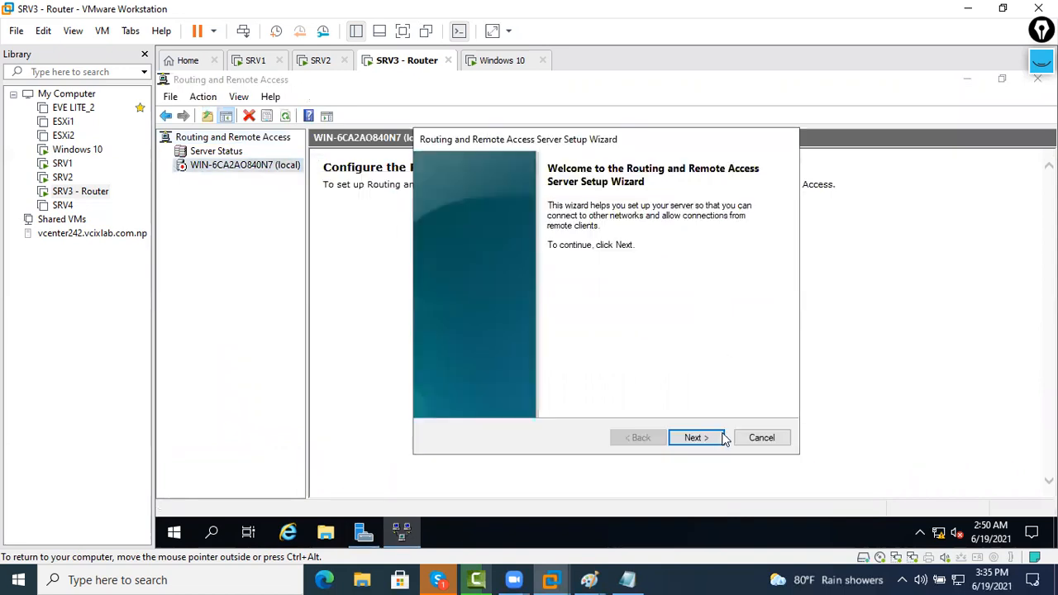
Choose Custom configuration with LAN routing, finish the wizard, and start the routing service
{"action": "left_click", "coordinate": [715, 438]}
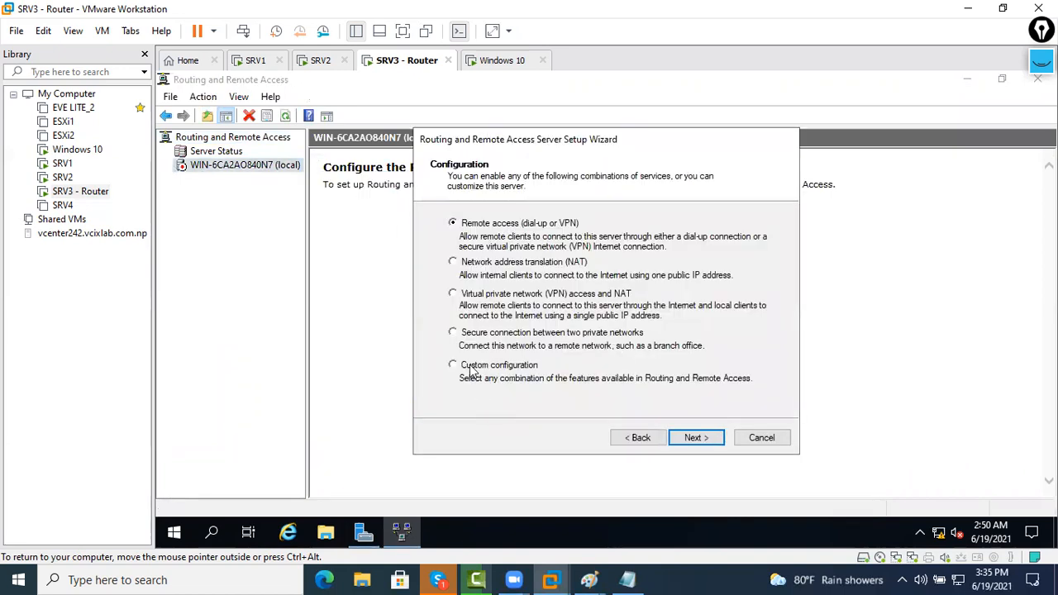
{"action": "left_click", "coordinate": [534, 370]}
{"action": "left_click", "coordinate": [690, 437]}
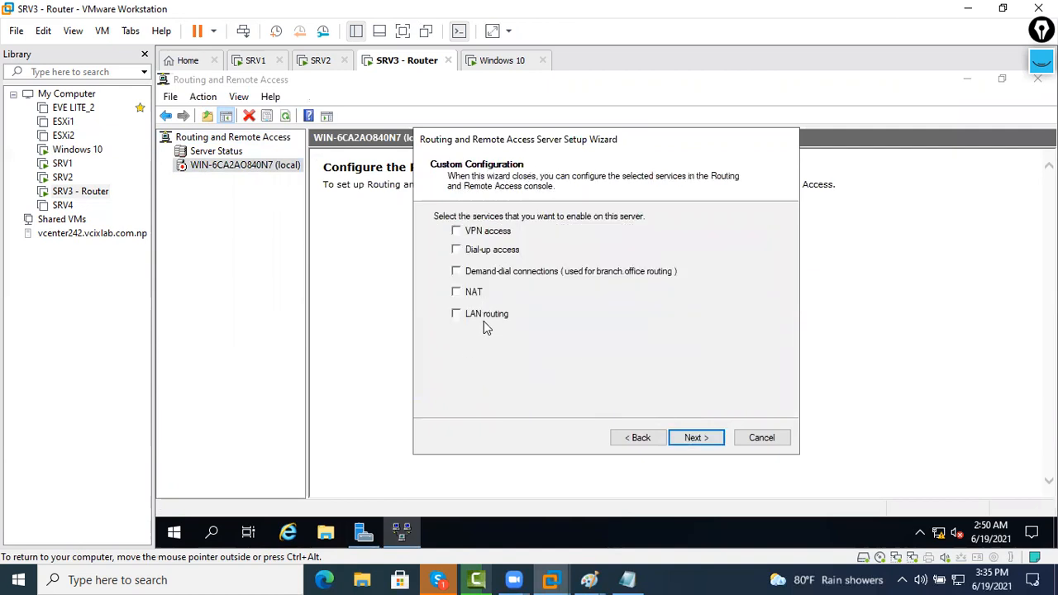
{"action": "left_click", "coordinate": [485, 320]}
{"action": "left_click", "coordinate": [694, 438]}
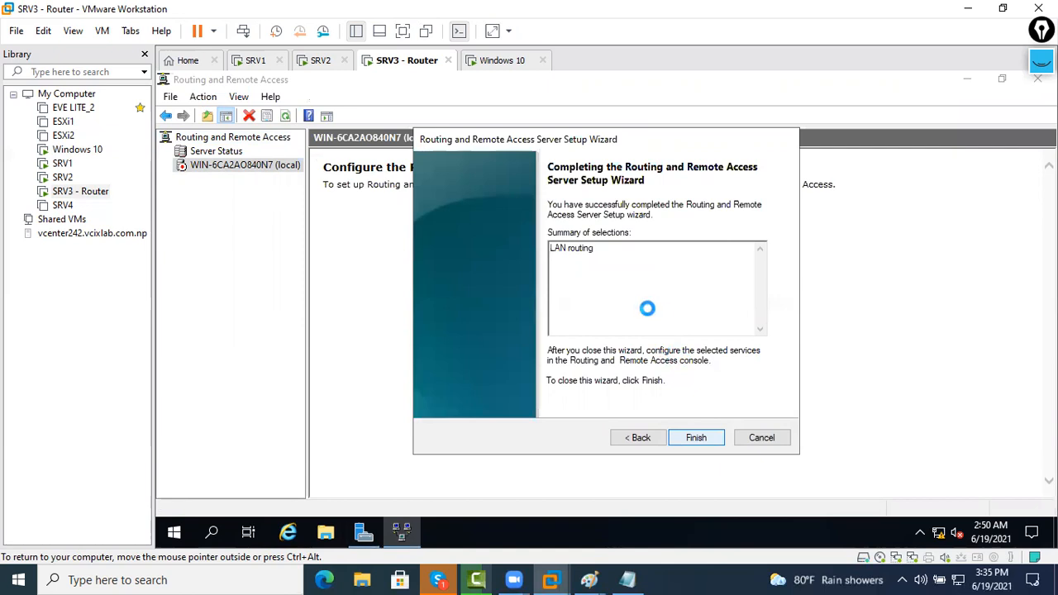
{"action": "key", "text": "Return"}
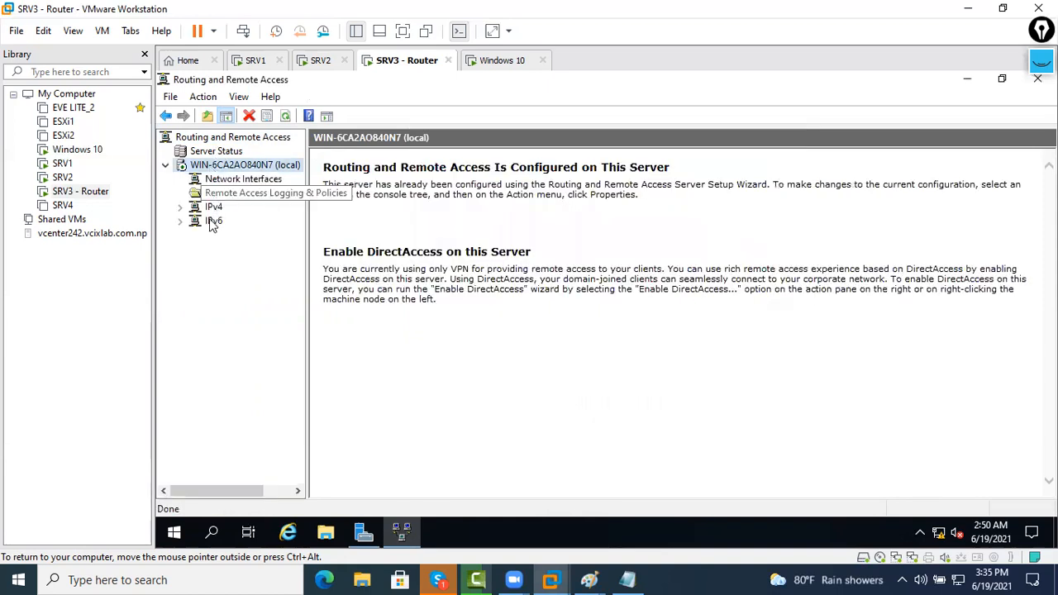
{"action": "left_click", "coordinate": [214, 221]}
Check the continuous ping windows on SRV2 and SRV1
{"action": "left_click", "coordinate": [318, 61]}
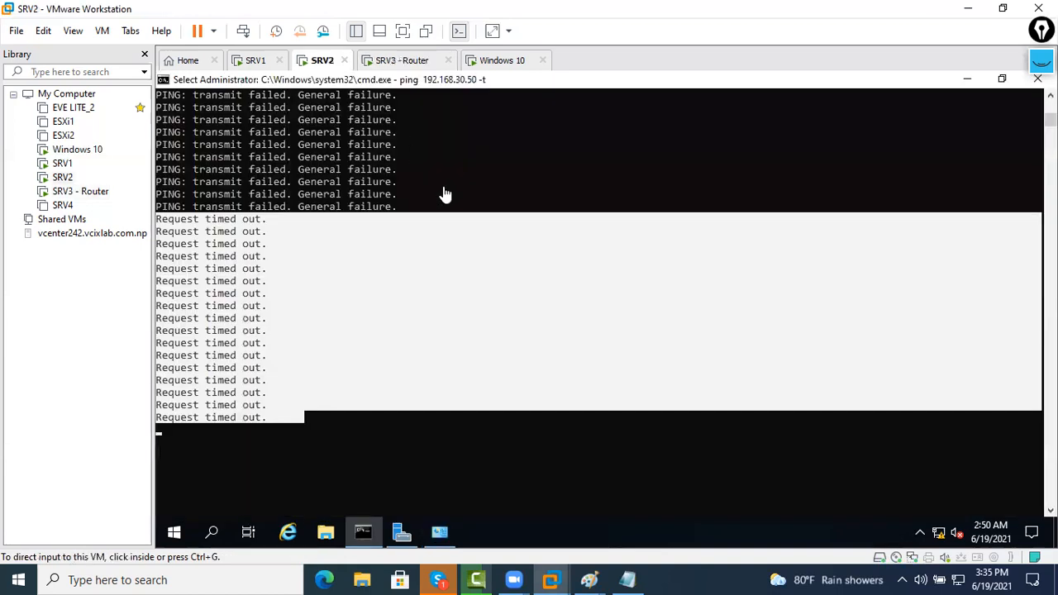
{"action": "scroll", "coordinate": [332, 203], "scroll_direction": "down", "scroll_amount": 4}
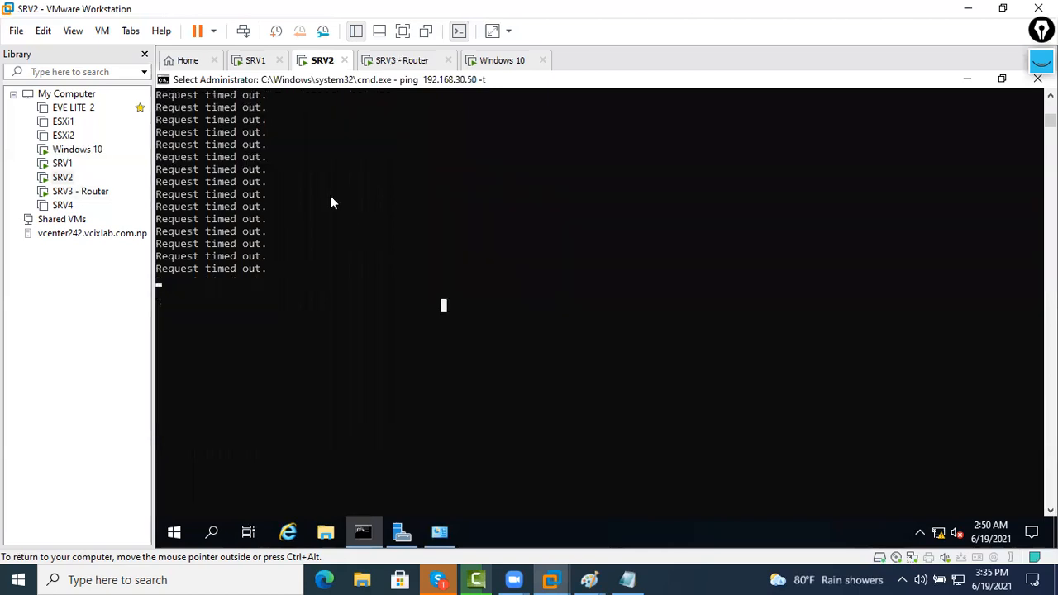
{"action": "left_click", "coordinate": [257, 62]}
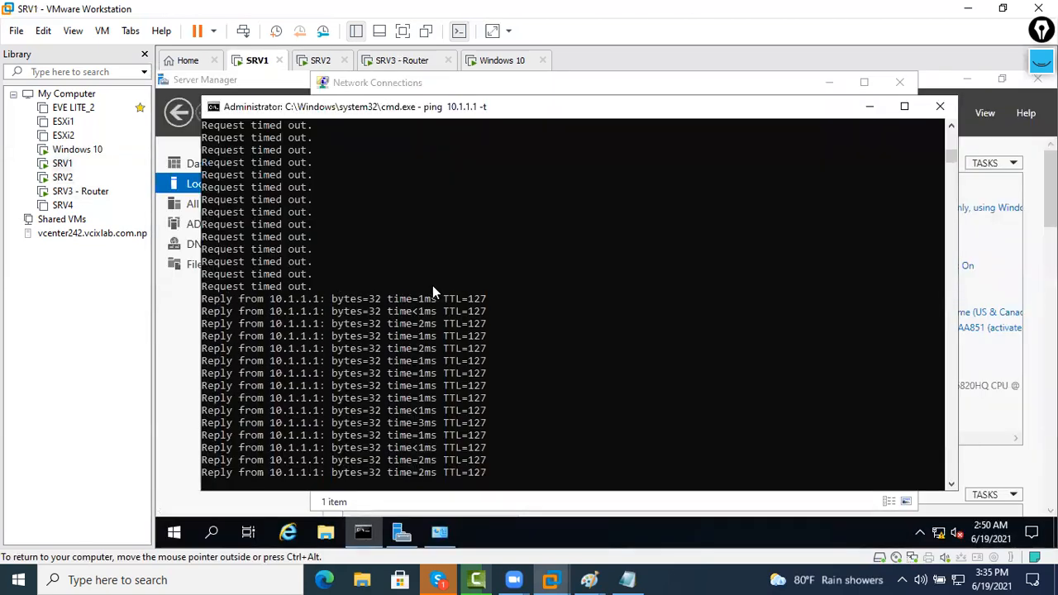
{"action": "left_click", "coordinate": [320, 61]}
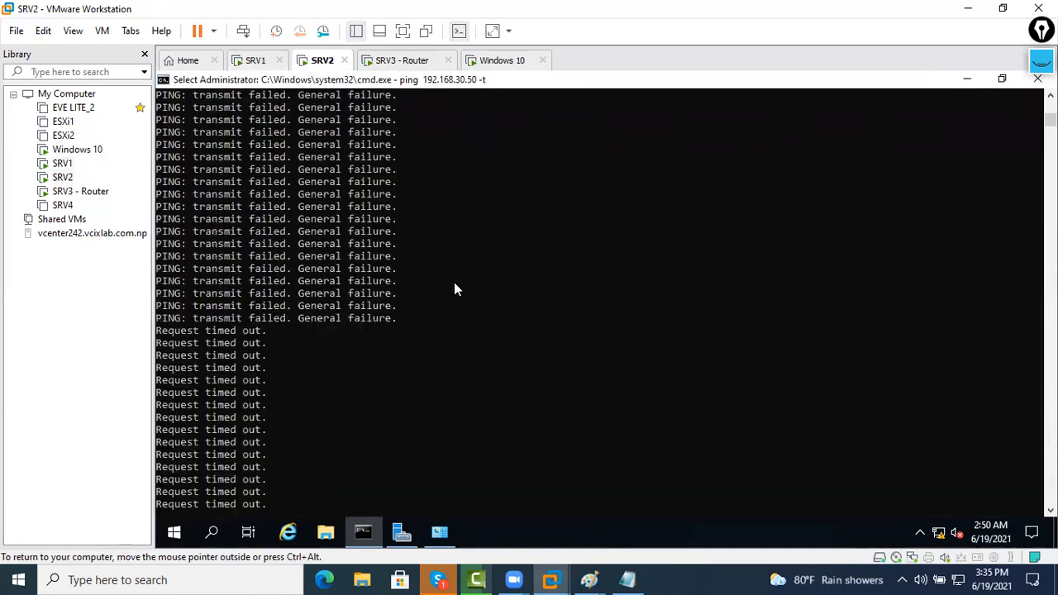
{"action": "left_click", "coordinate": [457, 308]}
On SRV1, open the network and internet settings from the taskbar network icon
{"action": "left_click", "coordinate": [252, 64]}
{"action": "right_click", "coordinate": [942, 532]}
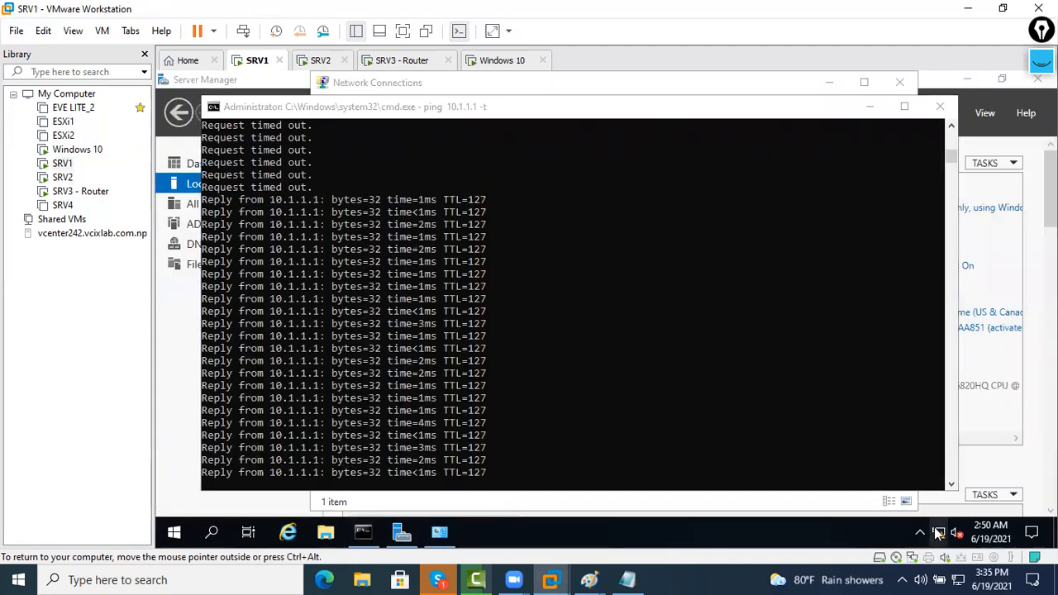
{"action": "left_click", "coordinate": [923, 511]}
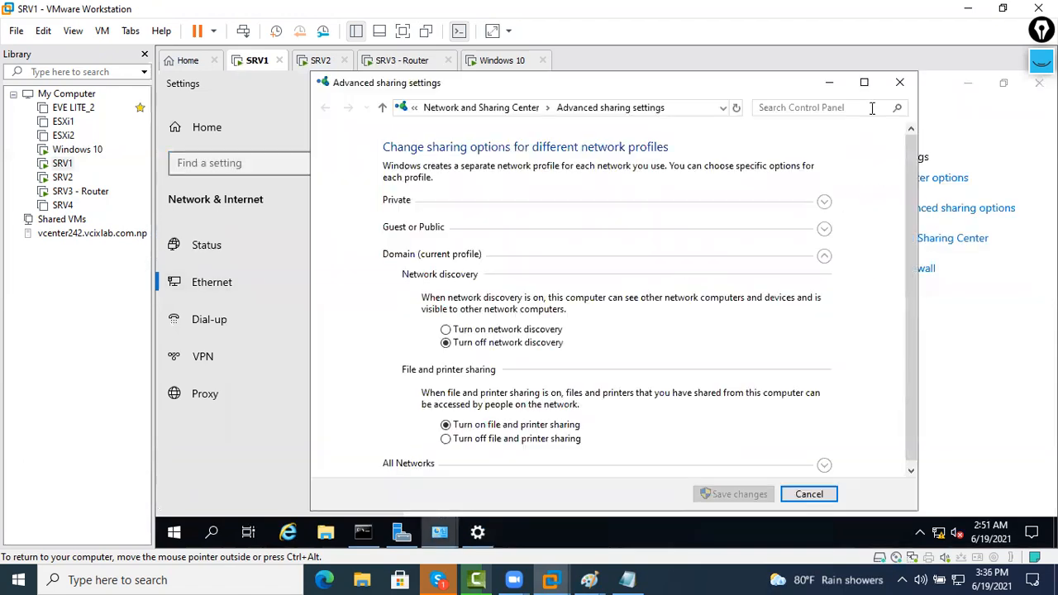
Turn on network discovery for Domain, Guest or Public and Private profiles, save, and close Settings
{"action": "left_click", "coordinate": [865, 84]}
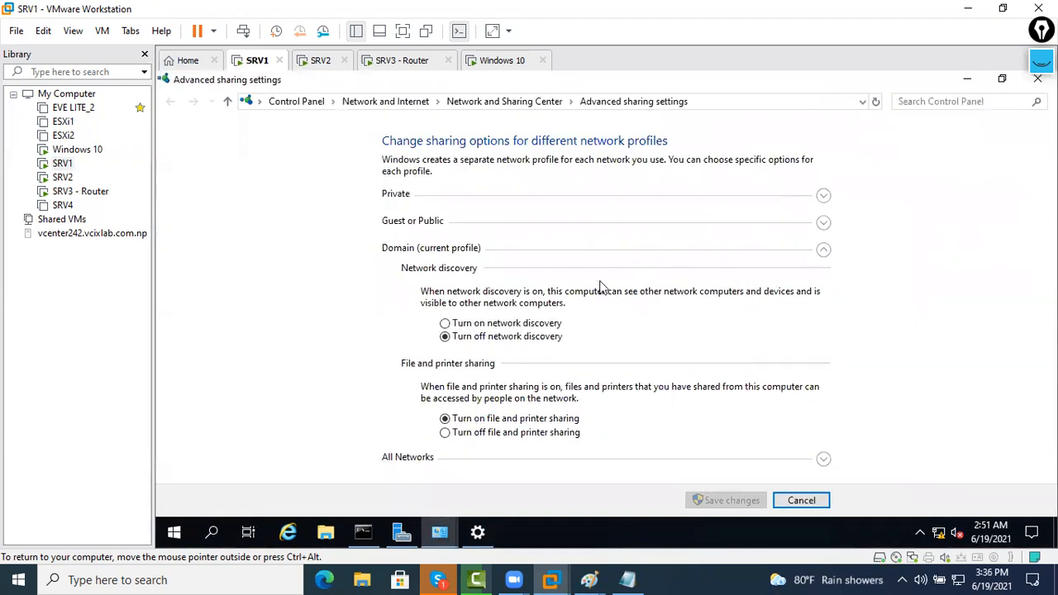
{"action": "left_click", "coordinate": [528, 323]}
{"action": "left_click", "coordinate": [774, 460]}
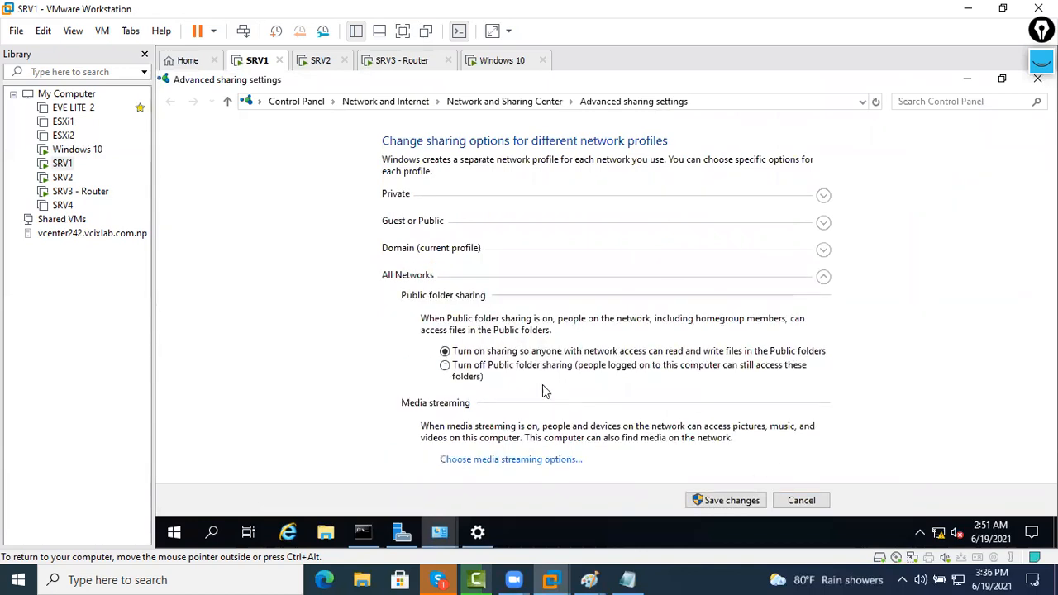
{"action": "left_click", "coordinate": [768, 274]}
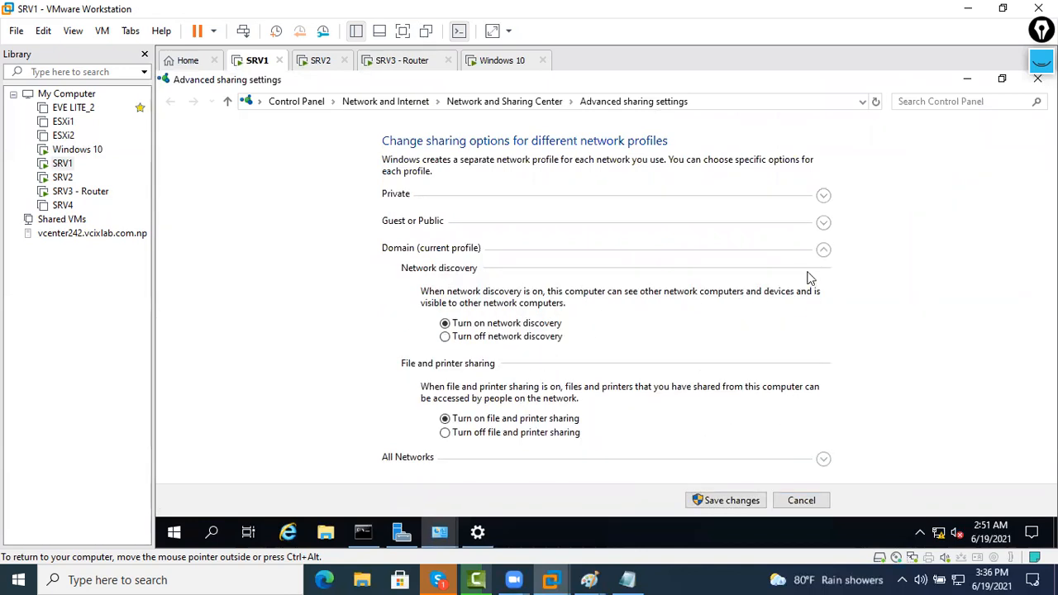
{"action": "left_click", "coordinate": [823, 223]}
{"action": "left_click", "coordinate": [550, 300]}
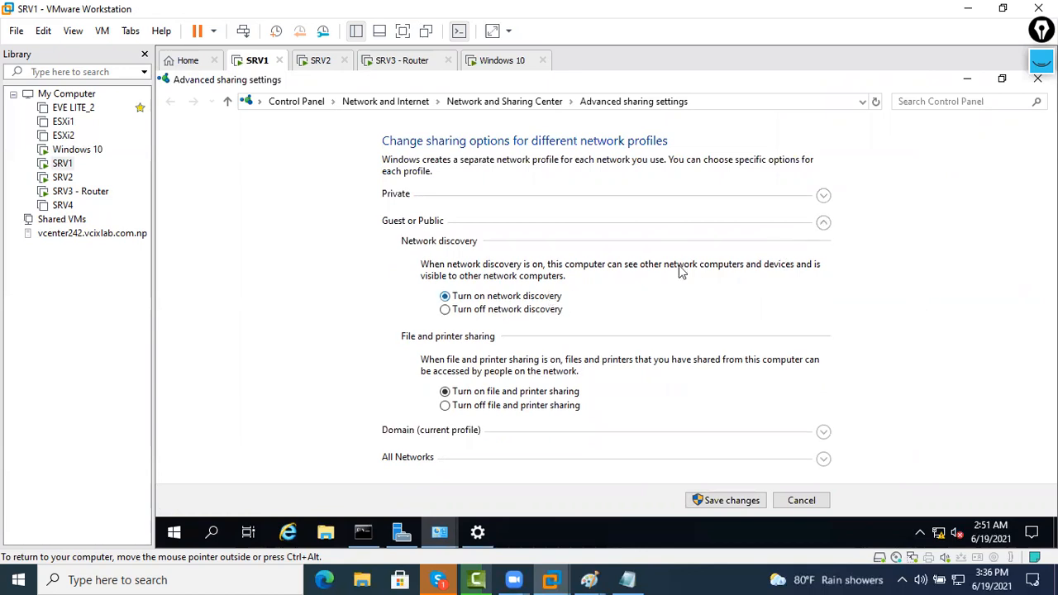
{"action": "left_click", "coordinate": [527, 272]}
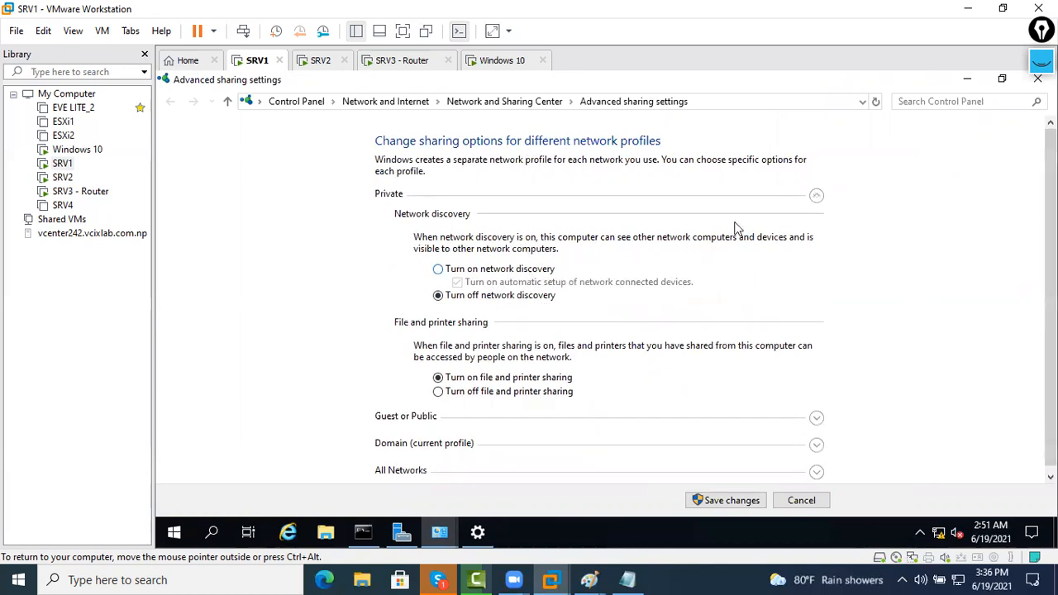
{"action": "left_click", "coordinate": [734, 500]}
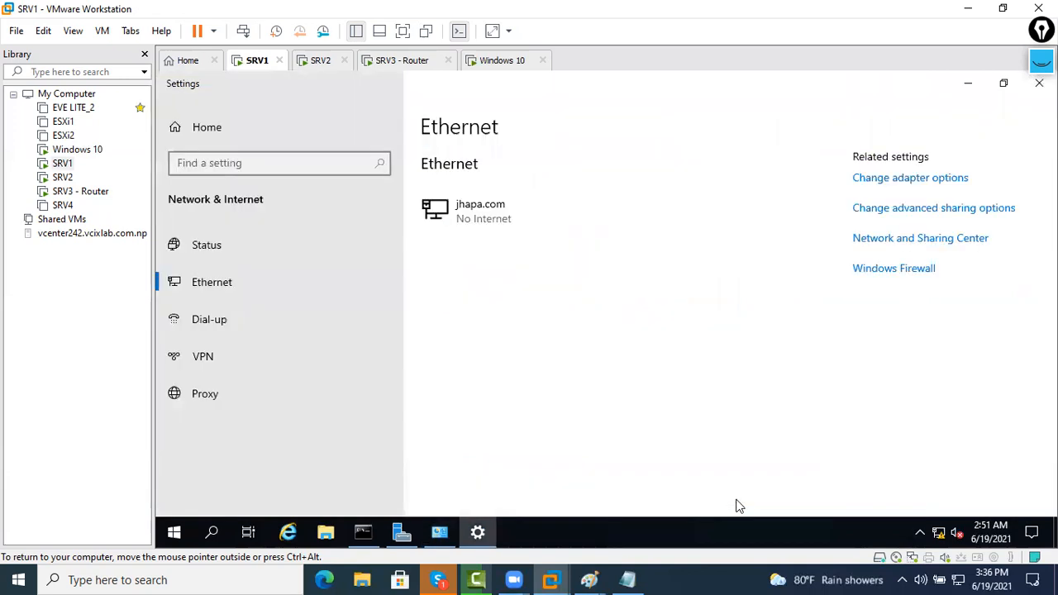
{"action": "left_click", "coordinate": [1038, 83]}
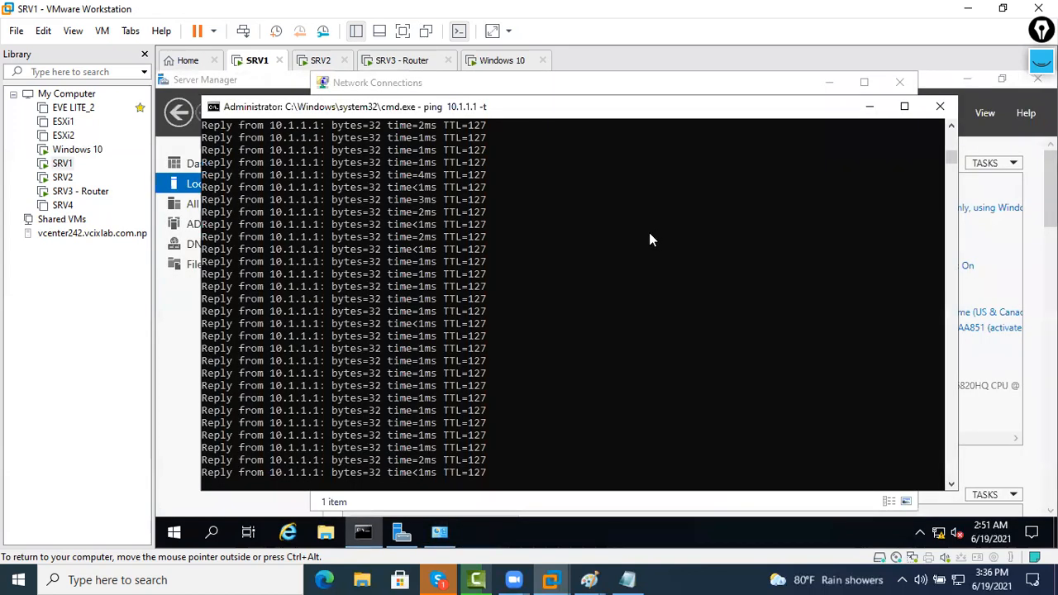
Resume SRV2's paused ping to 192.168.30.50, then return to the Paint lab diagram
{"action": "left_click", "coordinate": [322, 60]}
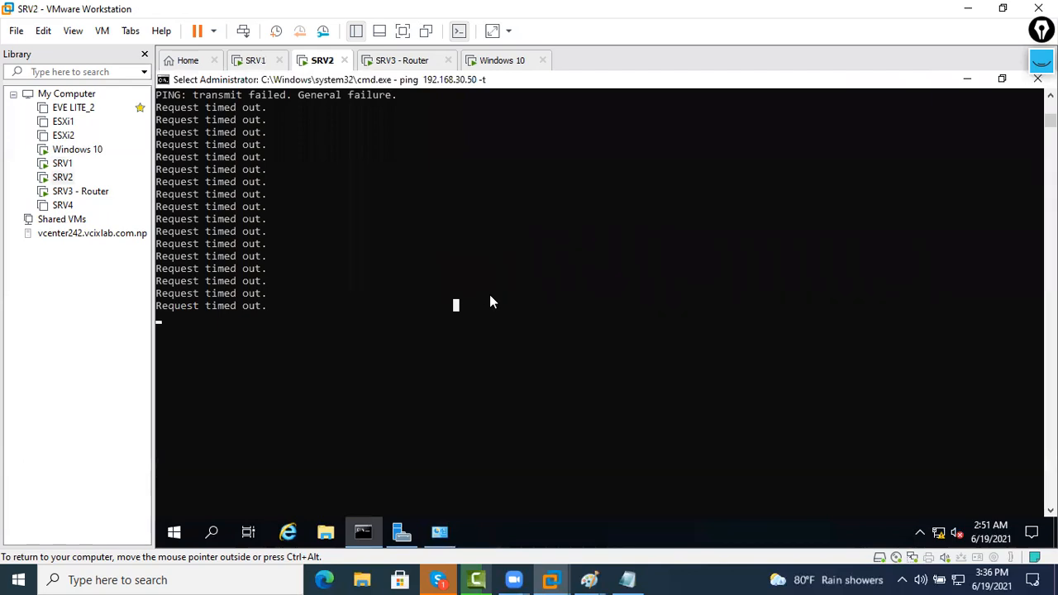
{"action": "key", "text": "Escape"}
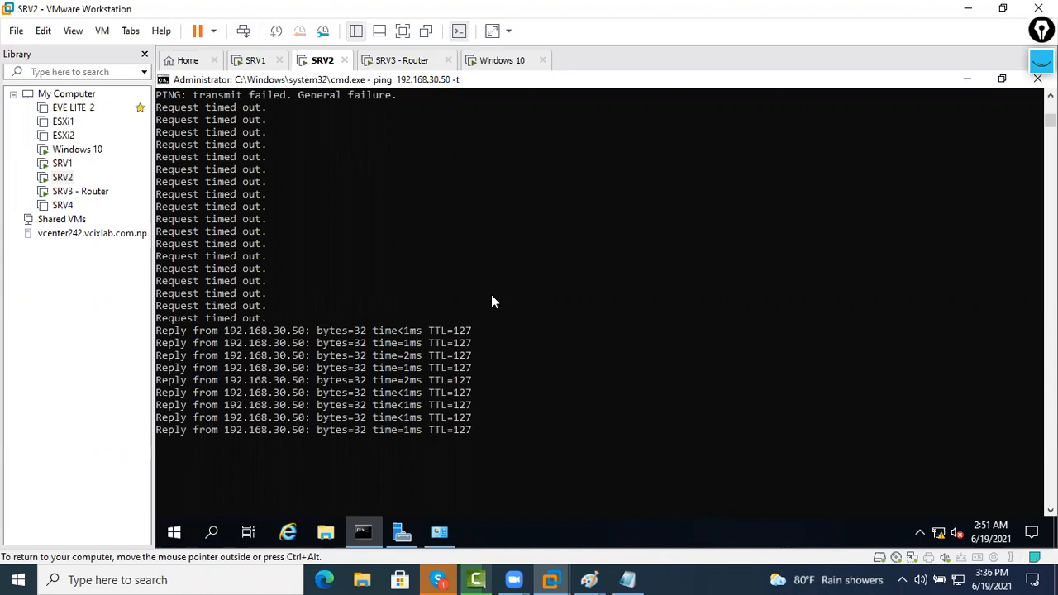
{"action": "left_click", "coordinate": [600, 575]}
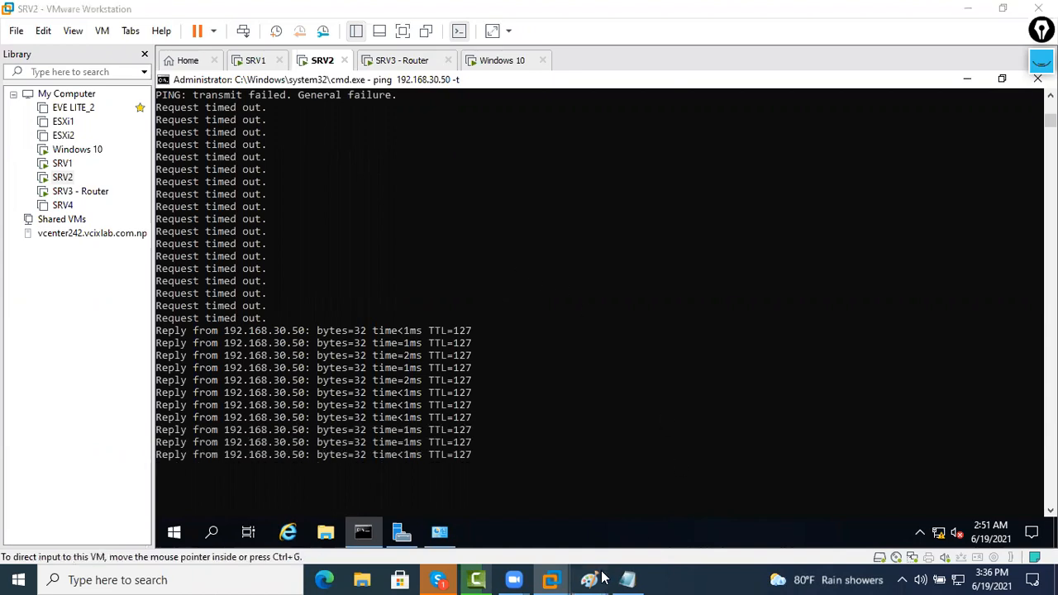
{"action": "left_click", "coordinate": [673, 514]}
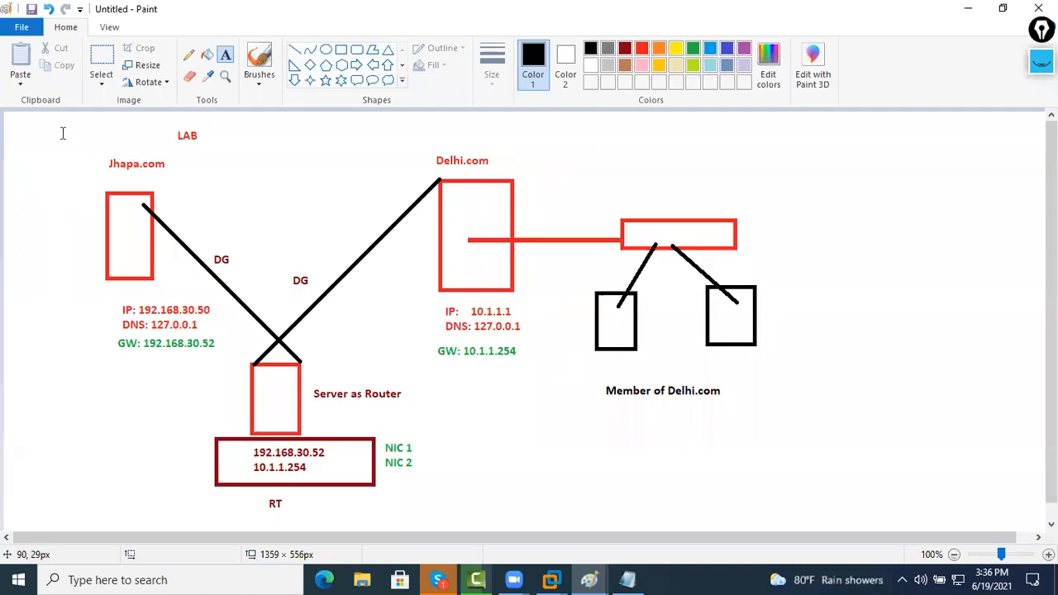
Add a text label beside LAB and type a user's e-mail address, correcting the mistyped start
{"action": "left_click", "coordinate": [132, 145]}
{"action": "type", "text": "ami "}
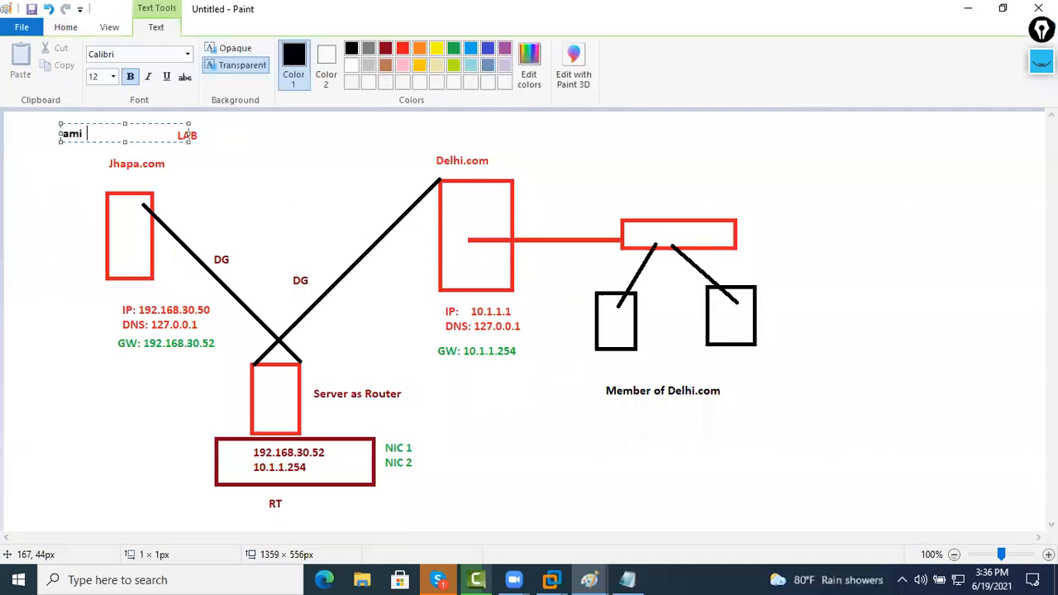
{"action": "type", "text": "t@"}
{"action": "key", "text": "BackSpace"}
{"action": "key", "text": "BackSpace"}
{"action": "key", "text": "BackSpace"}
{"action": "key", "text": "BackSpace"}
{"action": "key", "text": "BackSpace"}
{"action": "type", "text": "sumit@j"}
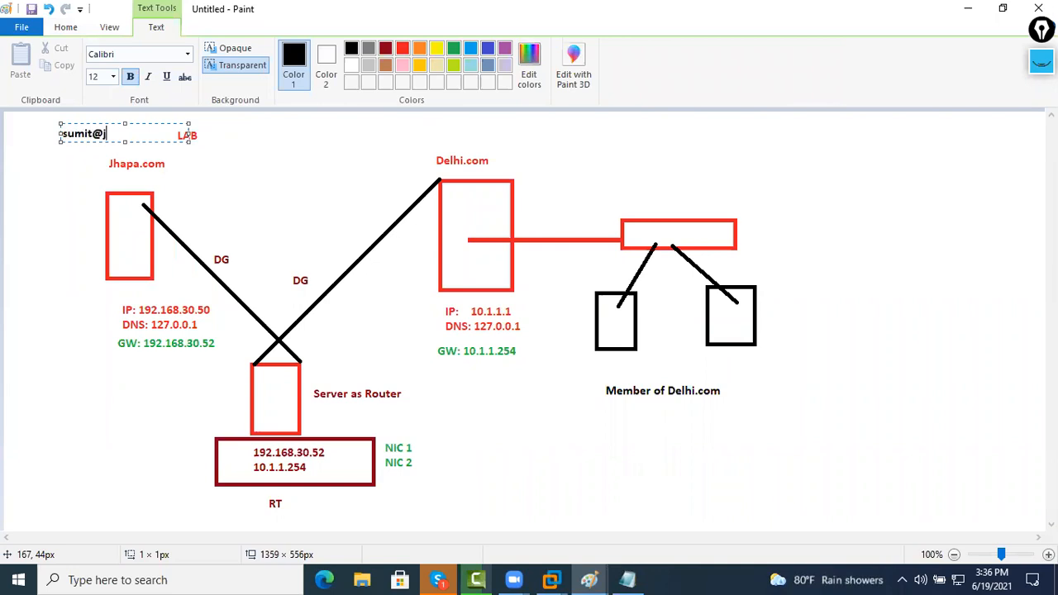
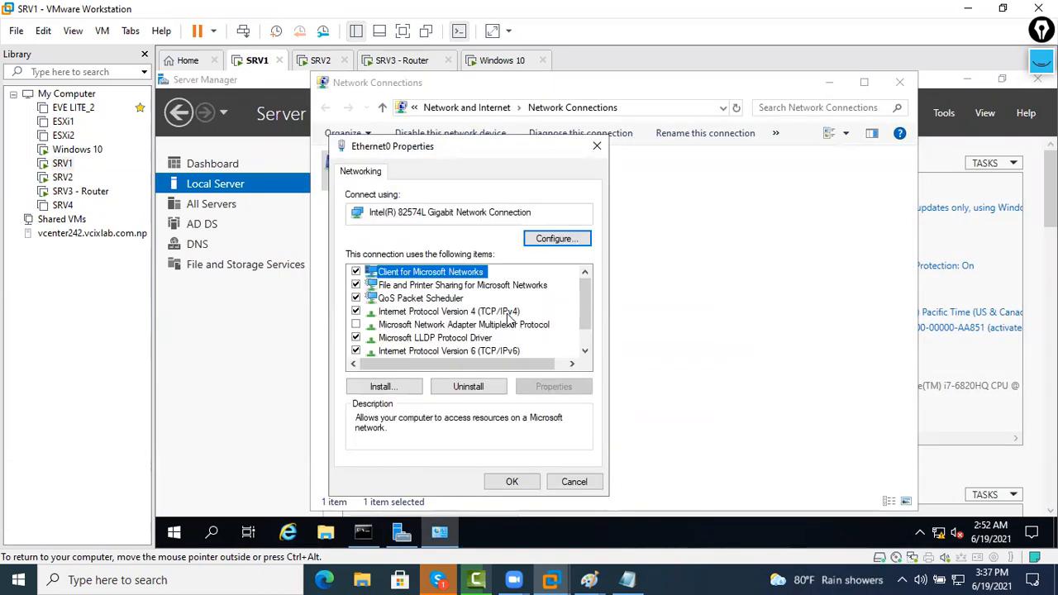
Set SRV1's alternate DNS server to 10.1.1.1 and save the adapter settings
{"action": "double_click", "coordinate": [507, 313]}
{"action": "type", "text": "10.1.1.1"}
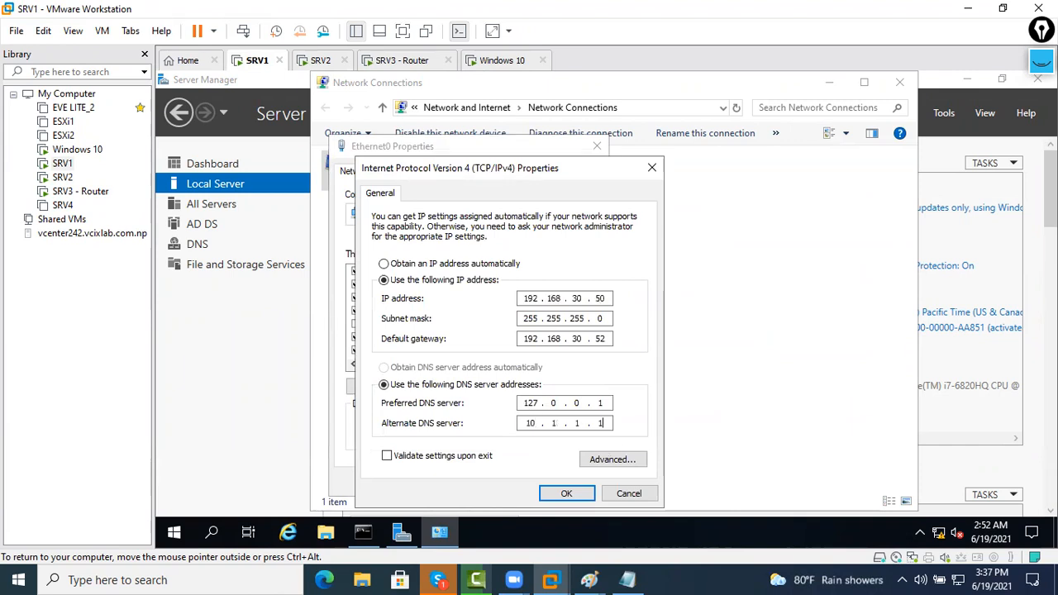
{"action": "left_click", "coordinate": [567, 493]}
{"action": "left_click", "coordinate": [515, 483]}
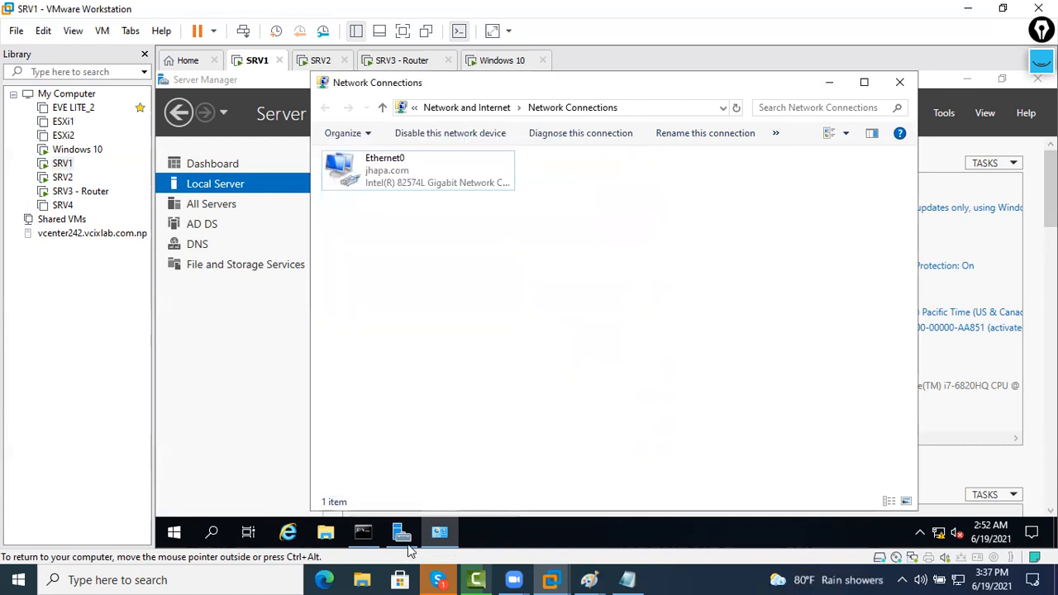
Stop the continuous ping to 10.1.1.1 and start pinging delhi.com instead
{"action": "left_click", "coordinate": [368, 536]}
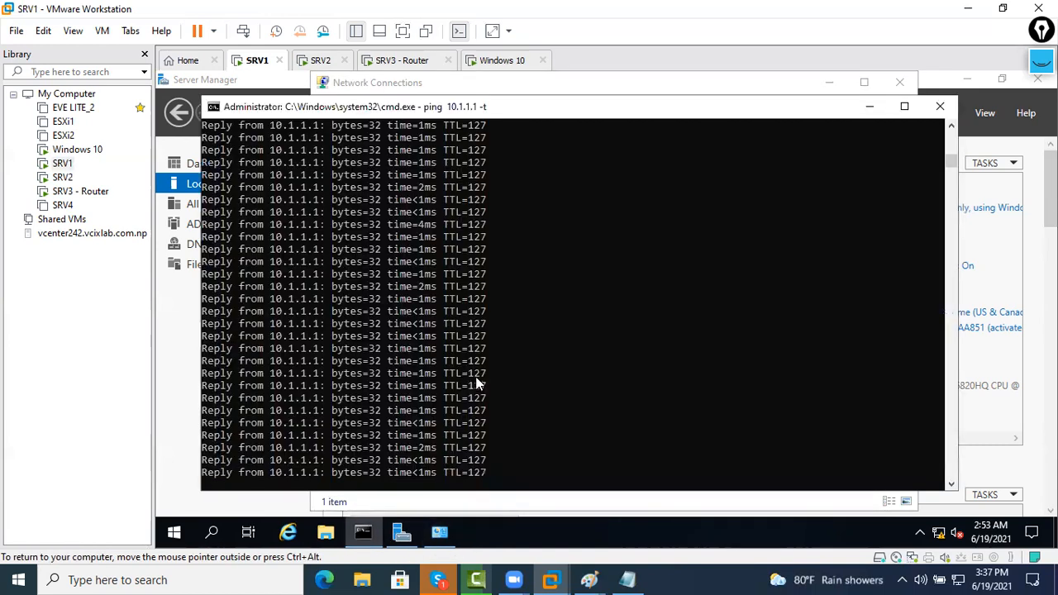
{"action": "left_click", "coordinate": [477, 384]}
{"action": "key", "text": "Escape"}
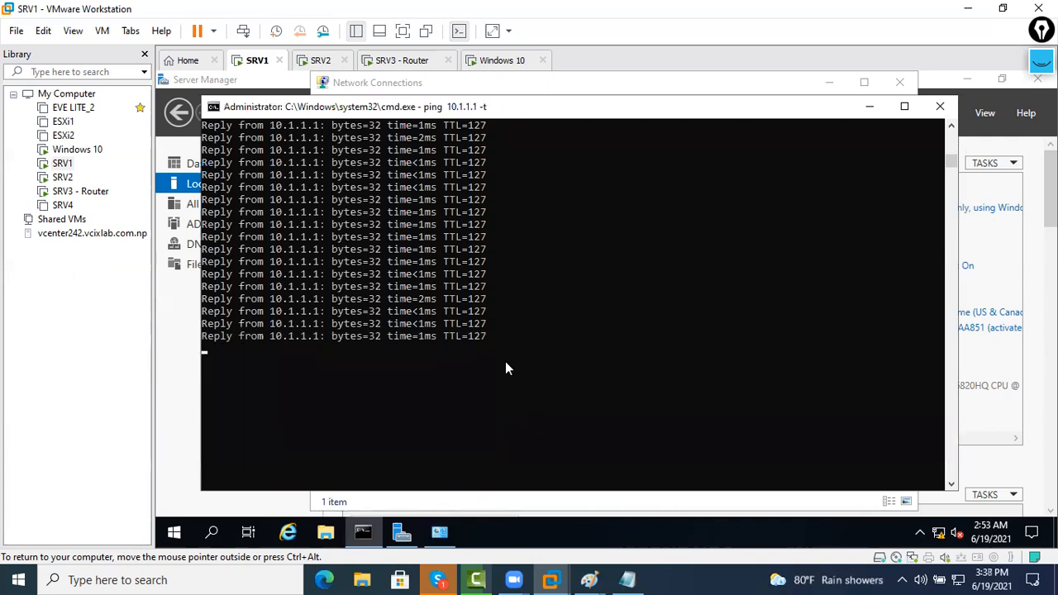
{"action": "key", "text": "ctrl+c"}
{"action": "key", "text": "Return"}
{"action": "type", "text": "ping delhi.com"}
{"action": "key", "text": "Return"}
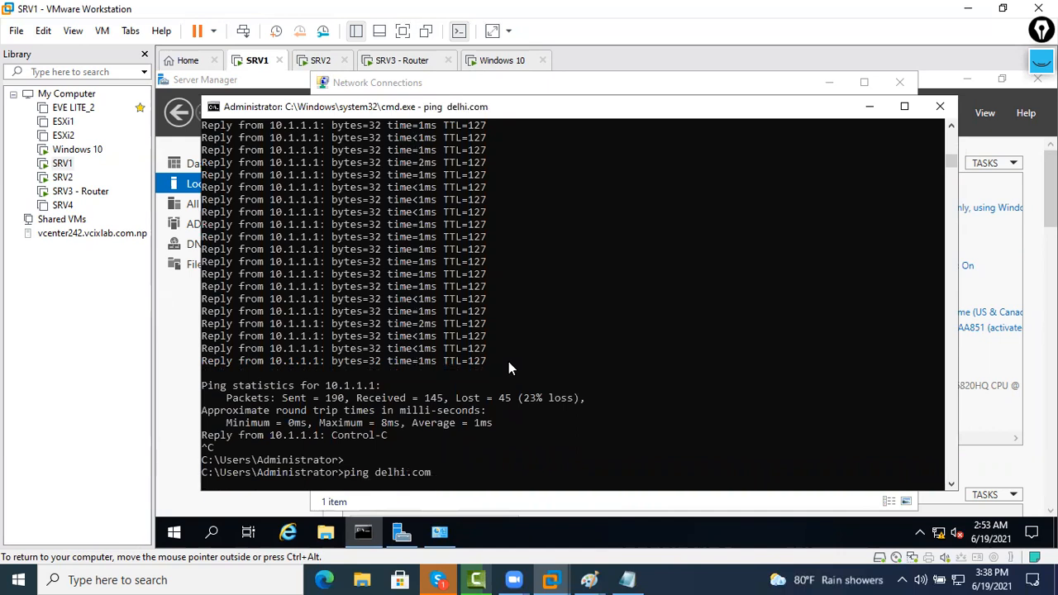
On SRV2, stop the running ping and close its console window
{"action": "left_click", "coordinate": [322, 62]}
{"action": "left_click", "coordinate": [363, 531]}
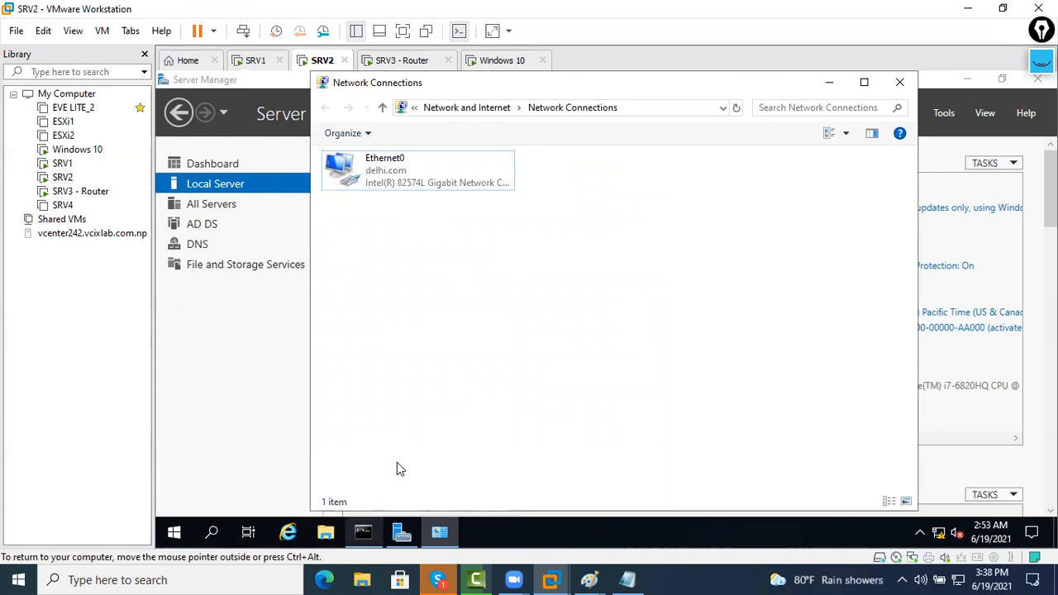
{"action": "key", "text": "Escape"}
{"action": "left_click", "coordinate": [598, 381]}
{"action": "key", "text": "Escape"}
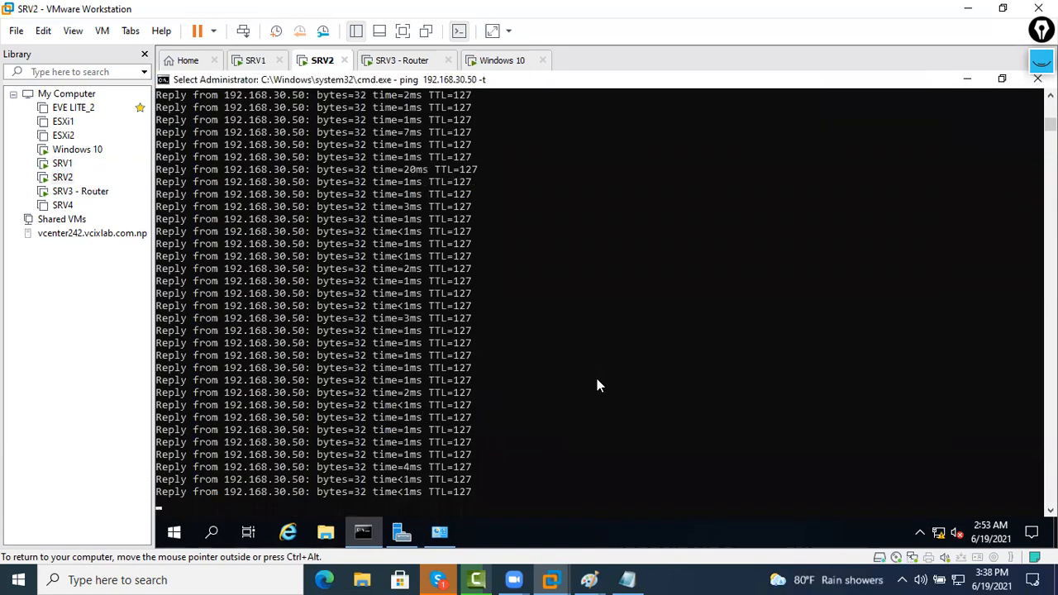
{"action": "left_click", "coordinate": [595, 383]}
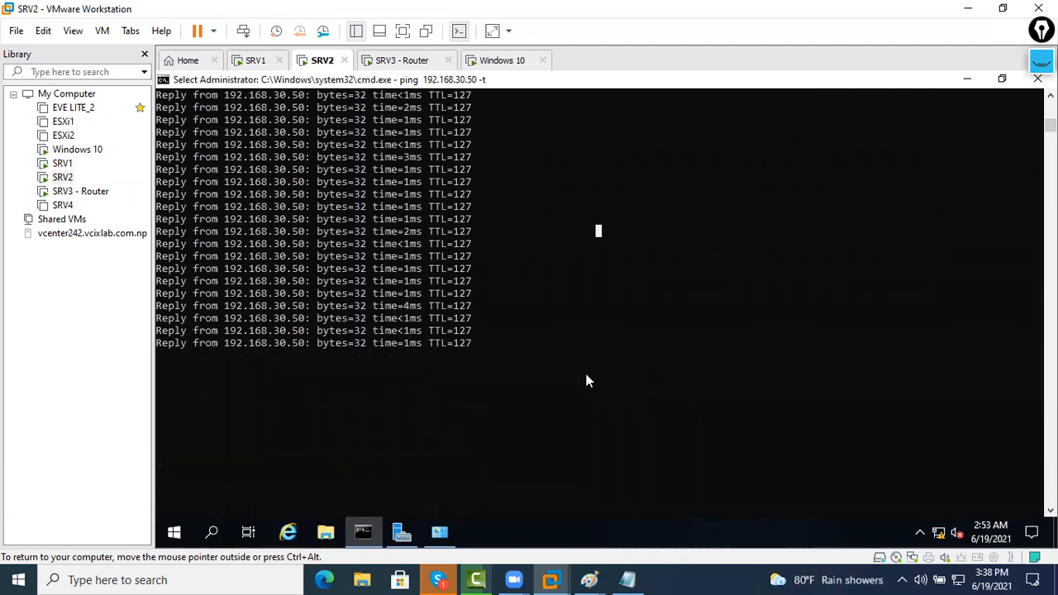
{"action": "key", "text": "Escape"}
{"action": "left_click", "coordinate": [529, 345]}
{"action": "key", "text": "Escape"}
{"action": "left_click", "coordinate": [529, 345]}
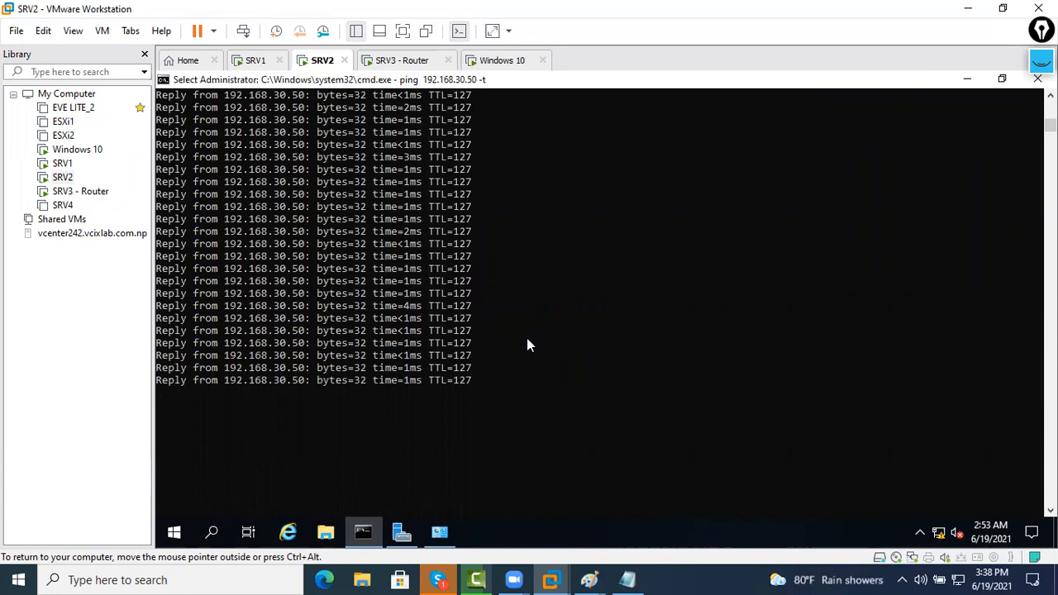
{"action": "key", "text": "Escape"}
{"action": "left_click", "coordinate": [1000, 79]}
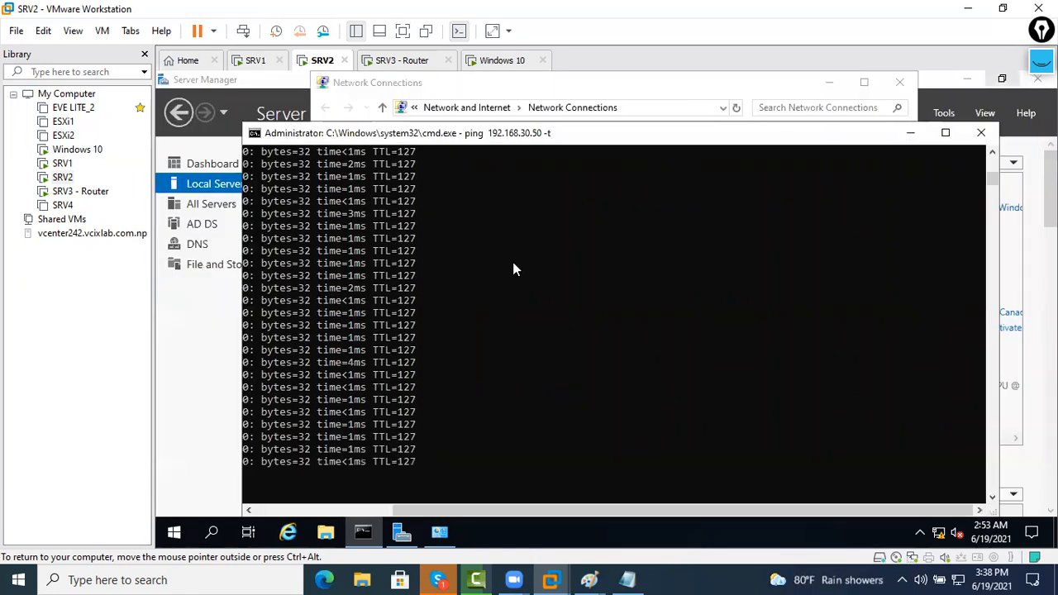
{"action": "left_click", "coordinate": [511, 264]}
{"action": "key", "text": "Escape"}
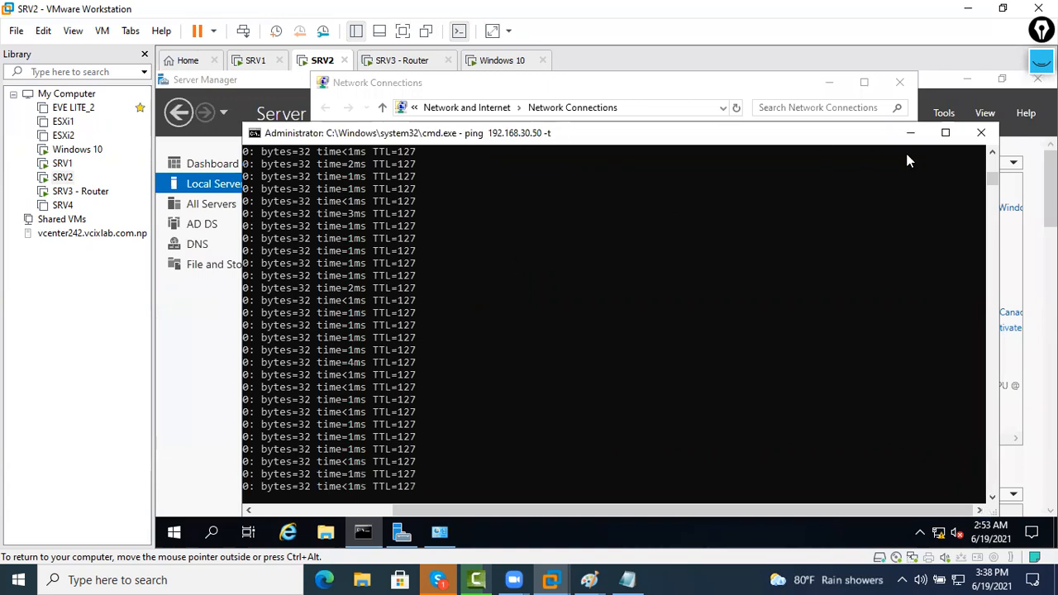
{"action": "left_click", "coordinate": [976, 138]}
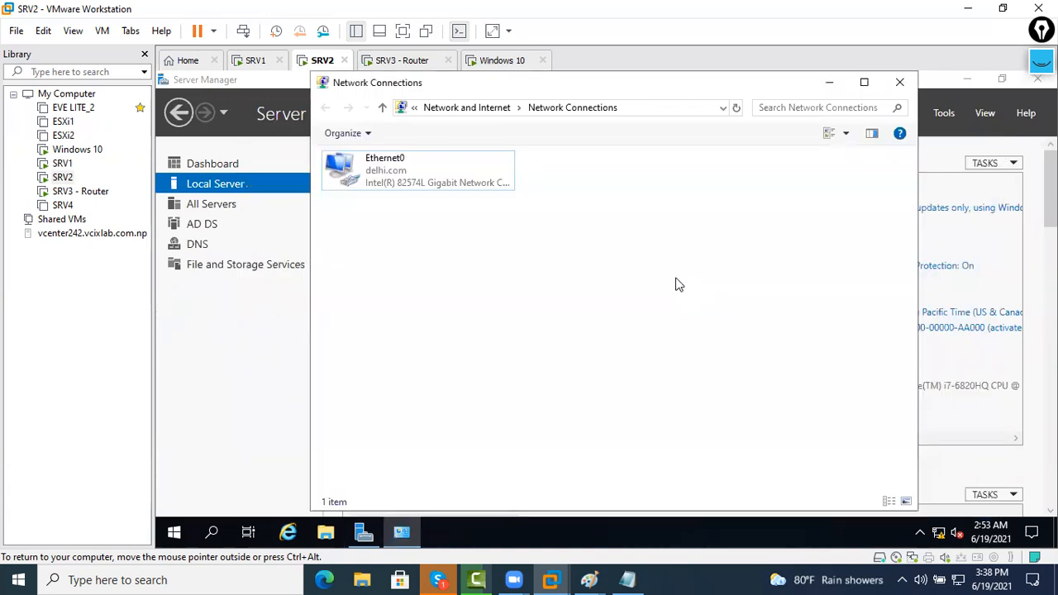
Open a new command prompt on SRV2 and ping jhapa.com, then delhi.com
{"action": "key", "text": "super+r"}
{"action": "key", "text": "Return"}
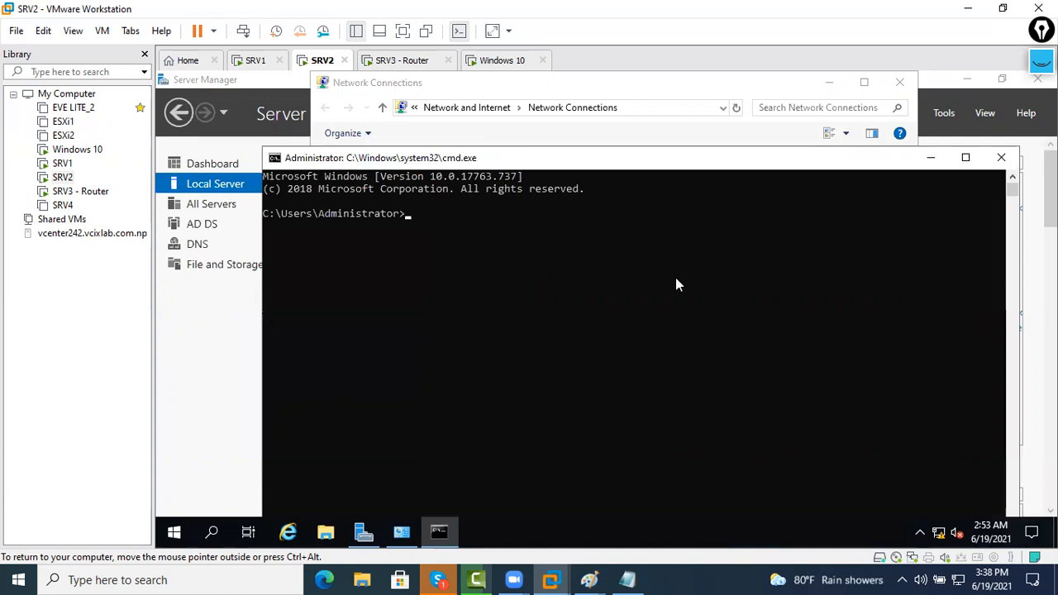
{"action": "key", "text": "Return"}
{"action": "key", "text": "Return"}
{"action": "key", "text": "Return"}
{"action": "key", "text": "Return"}
{"action": "type", "text": "ping jah"}
{"action": "key", "text": "BackSpace"}
{"action": "key", "text": "BackSpace"}
{"action": "type", "text": "hapa.com"}
{"action": "key", "text": "Return"}
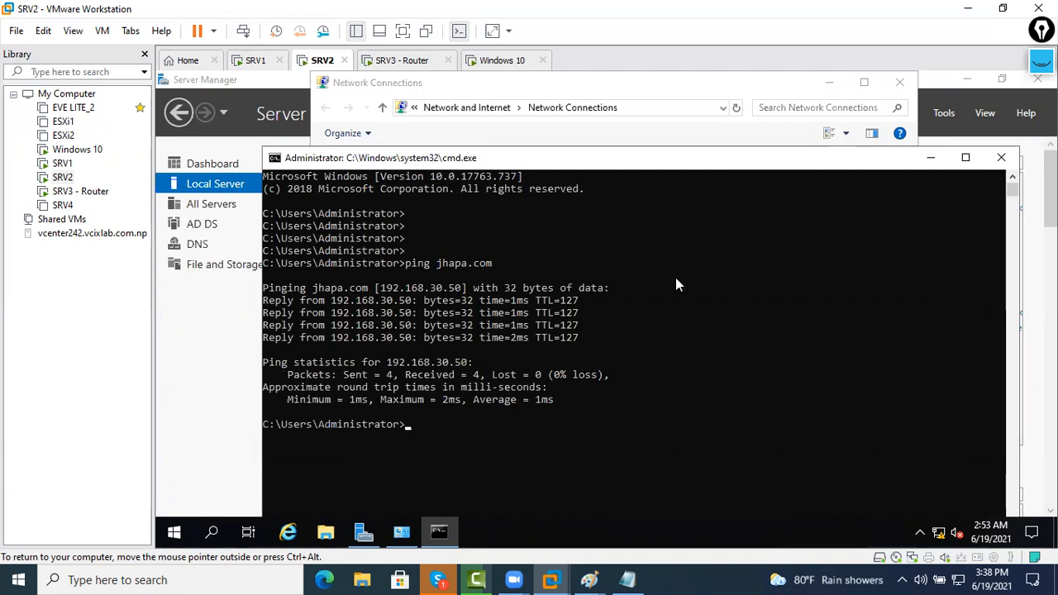
{"action": "key", "text": "Up"}
{"action": "key", "text": "Left"}
{"action": "key", "text": "Left"}
{"action": "key", "text": "Left"}
{"action": "key", "text": "Left"}
{"action": "key", "text": "BackSpace"}
{"action": "key", "text": "BackSpace"}
{"action": "key", "text": "BackSpace"}
{"action": "key", "text": "BackSpace"}
{"action": "key", "text": "BackSpace"}
{"action": "type", "text": "delhi"}
{"action": "key", "text": "Return"}
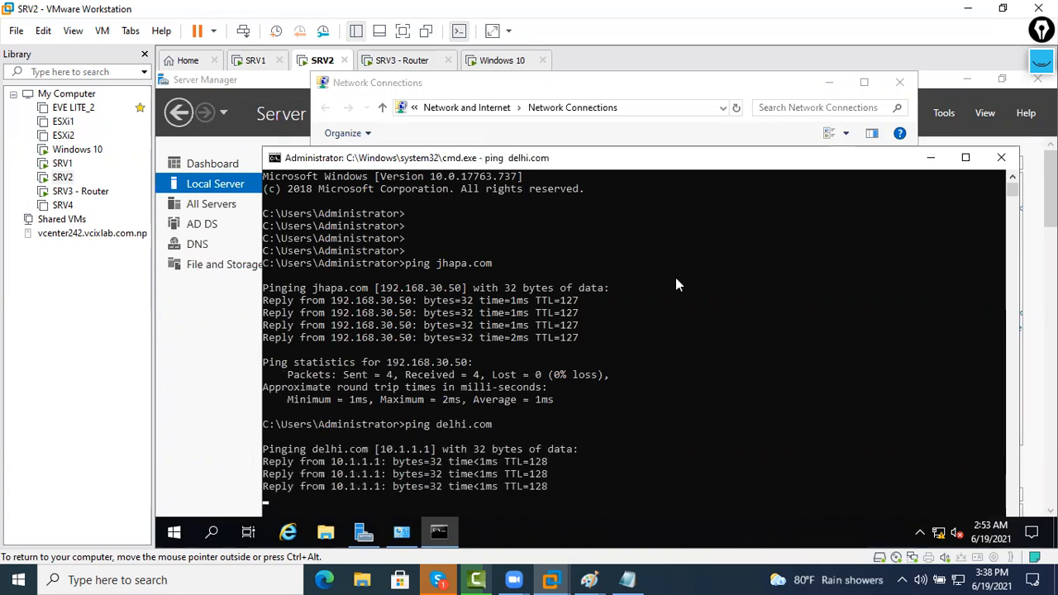
On SRV1, ping delhi.com and then jhapa.com by name
{"action": "left_click", "coordinate": [258, 60]}
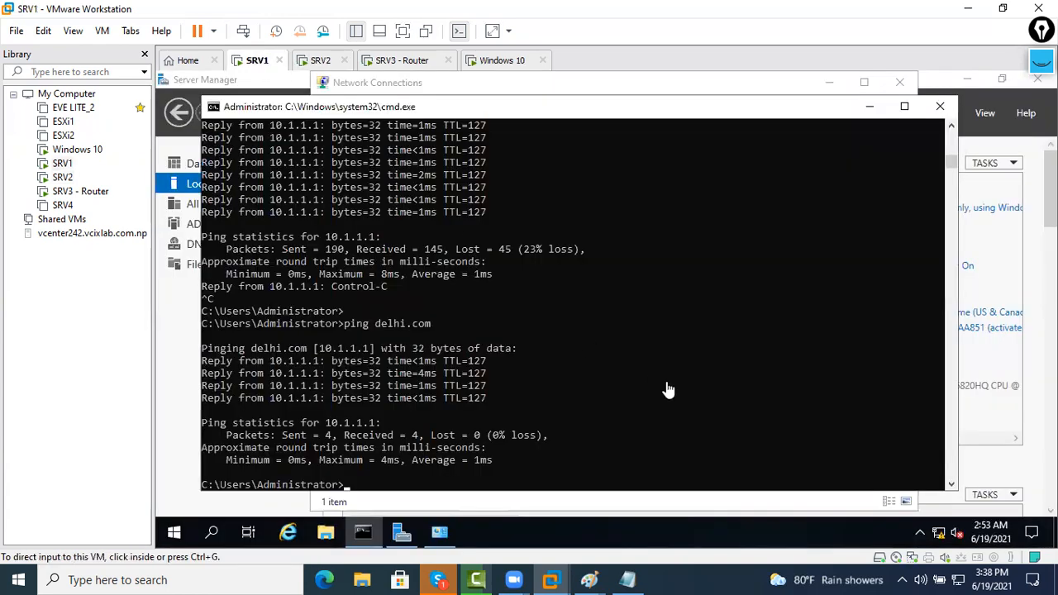
{"action": "type", "text": "ping delhi.com"}
{"action": "key", "text": "Return"}
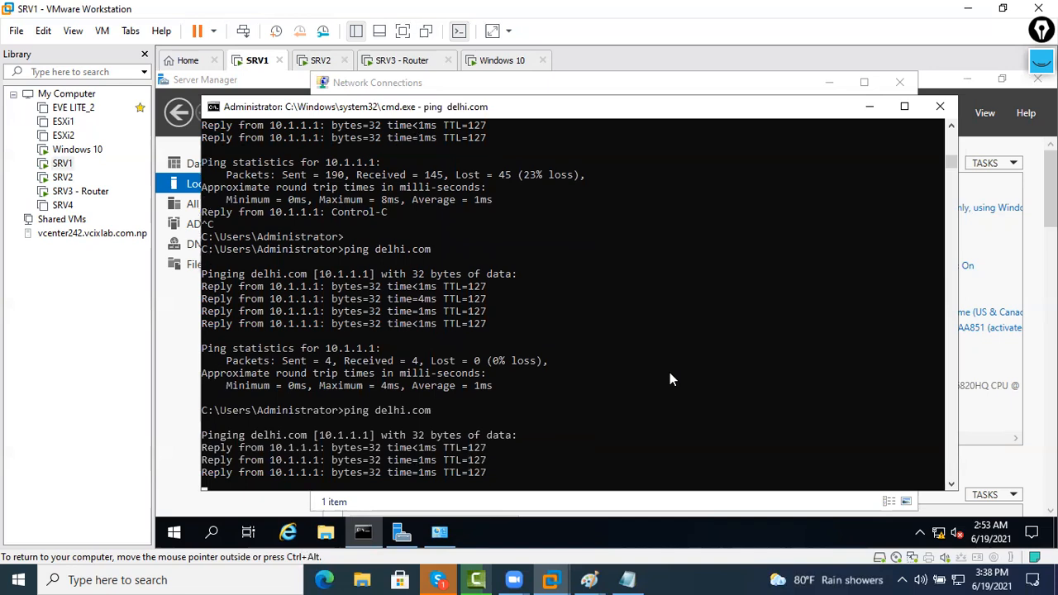
{"action": "key", "text": "Return"}
{"action": "key", "text": "Return"}
{"action": "key", "text": "Return"}
{"action": "key", "text": "Return"}
{"action": "type", "text": "ping delhi.co"}
{"action": "key", "text": "BackSpace"}
{"action": "key", "text": "BackSpace"}
{"action": "key", "text": "BackSpace"}
{"action": "key", "text": "BackSpace"}
{"action": "key", "text": "BackSpace"}
{"action": "key", "text": "BackSpace"}
{"action": "type", "text": "jhapa.com"}
{"action": "key", "text": "Return"}
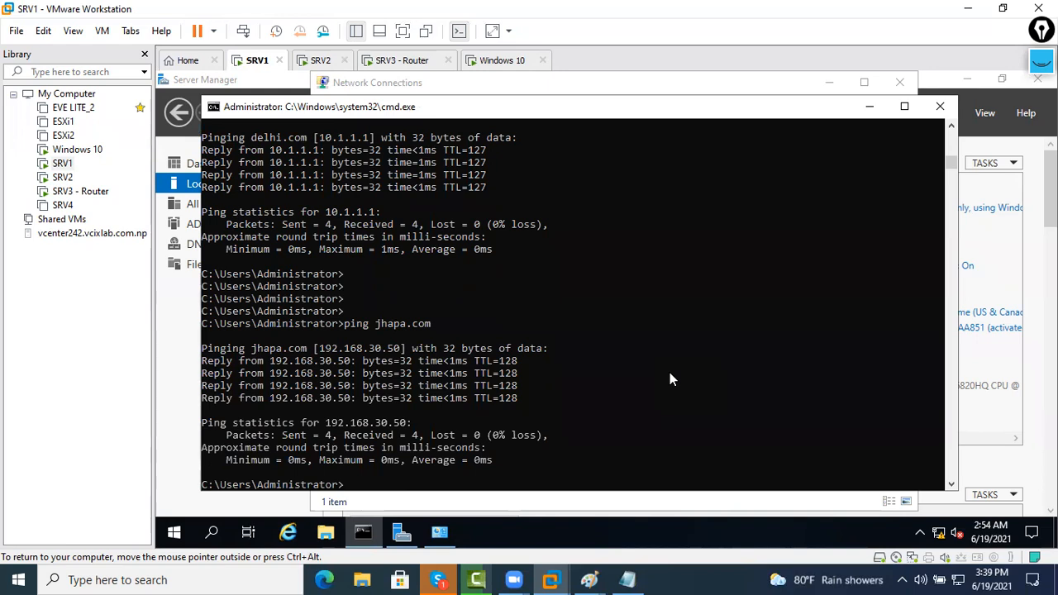
Close the command prompt, Network Connections and Server Manager windows on SRV1 and SRV2
{"action": "left_click", "coordinate": [940, 106]}
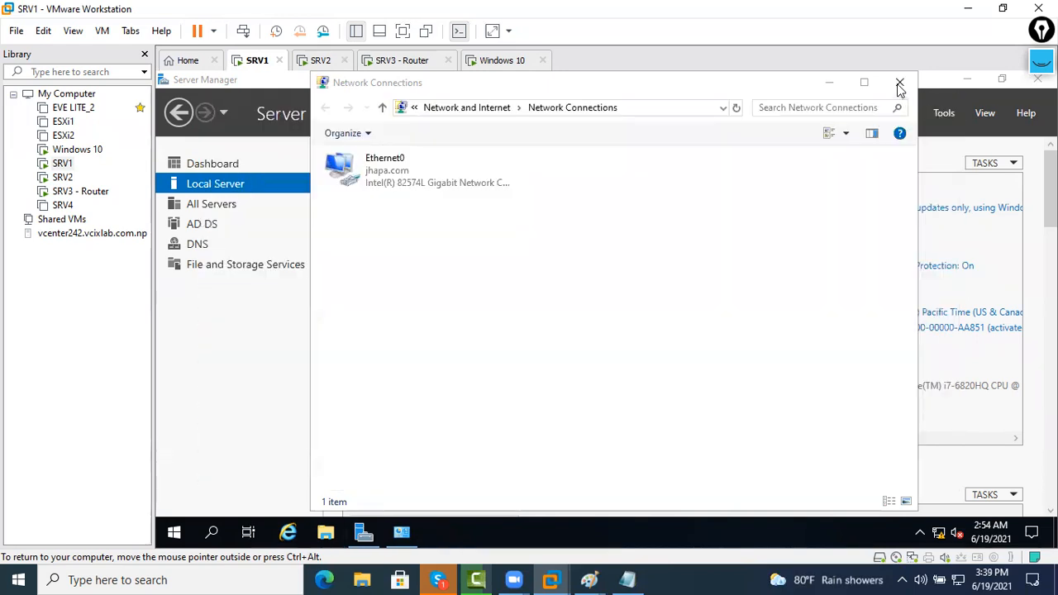
{"action": "left_click", "coordinate": [899, 82]}
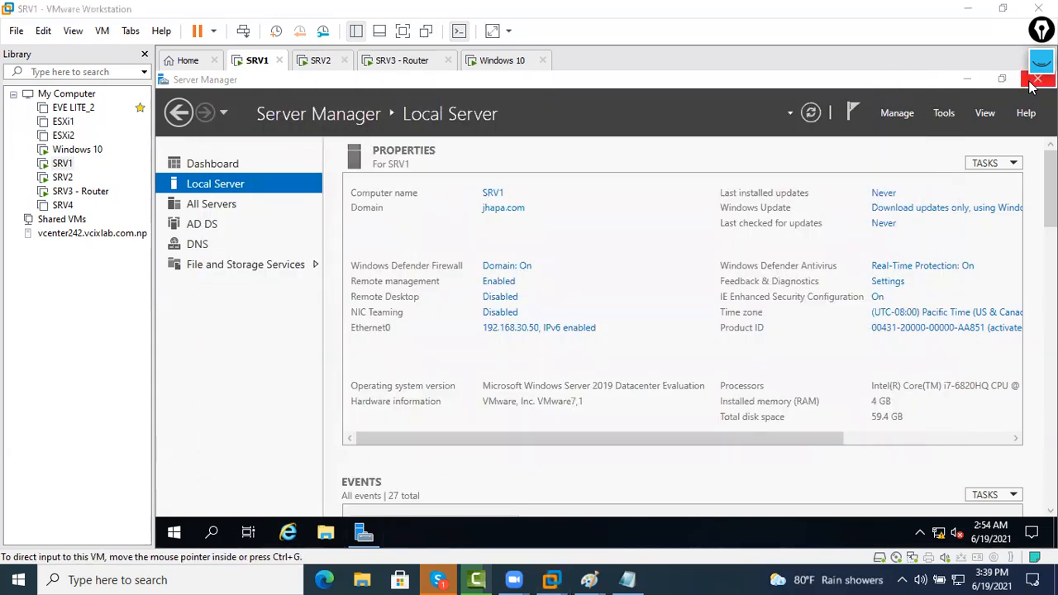
{"action": "left_click", "coordinate": [1000, 80]}
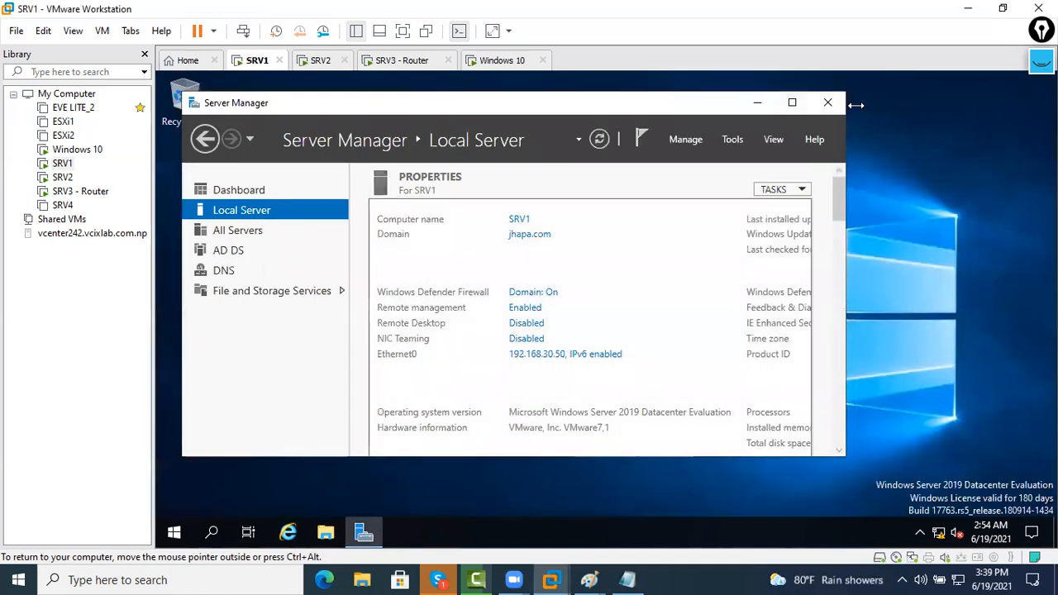
{"action": "left_click", "coordinate": [827, 102]}
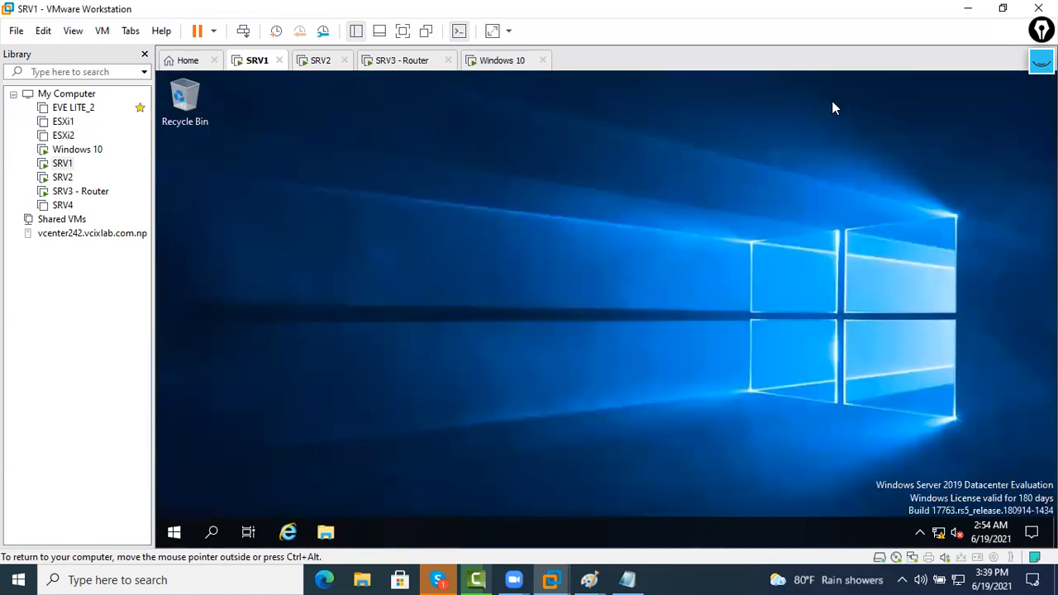
{"action": "left_click", "coordinate": [326, 66]}
{"action": "left_click", "coordinate": [1002, 158]}
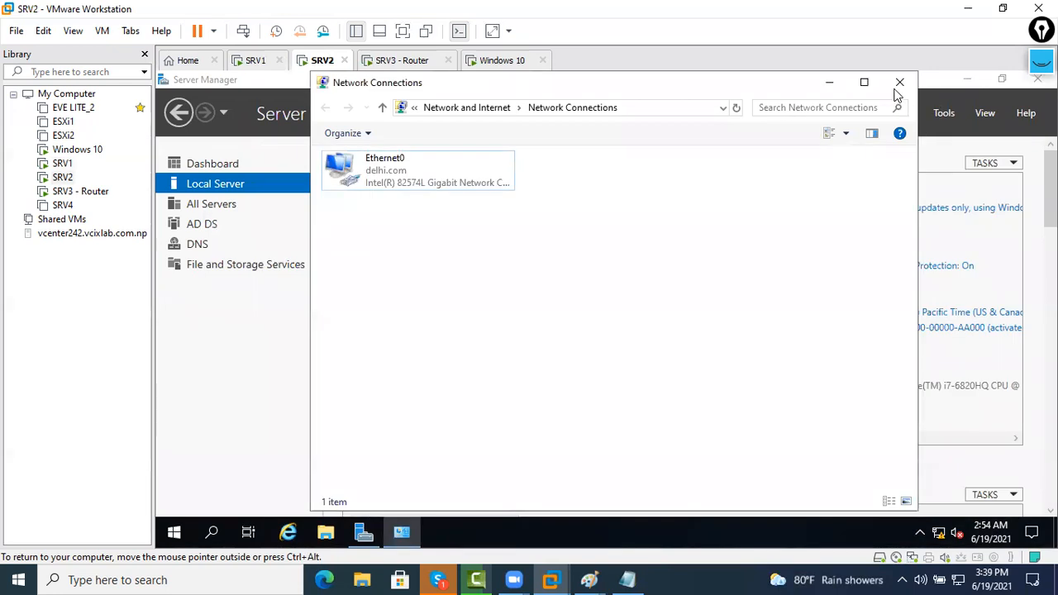
{"action": "left_click", "coordinate": [899, 83]}
{"action": "left_click", "coordinate": [1037, 78]}
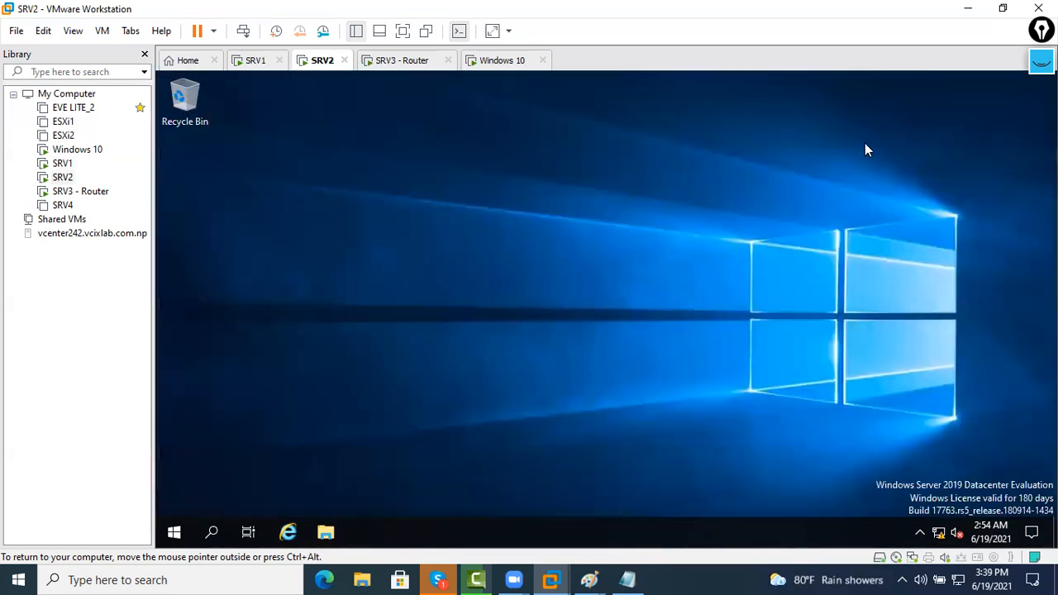
{"action": "left_click", "coordinate": [258, 62]}
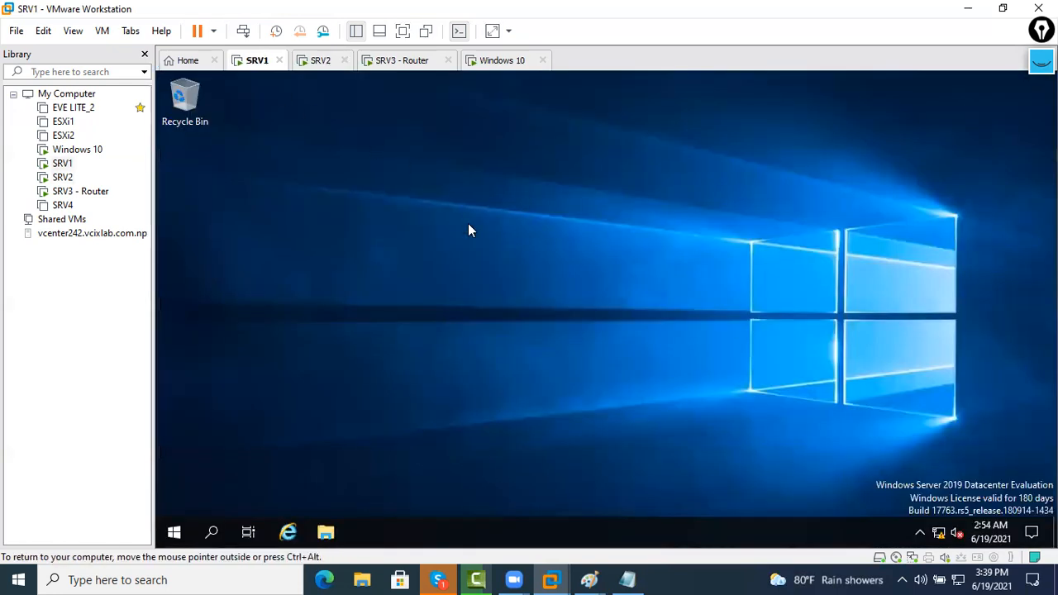
Add the note 'Date and Time must be same between domain' beside Jhapa.com in Paint
{"action": "mouse_move", "coordinate": [589, 579]}
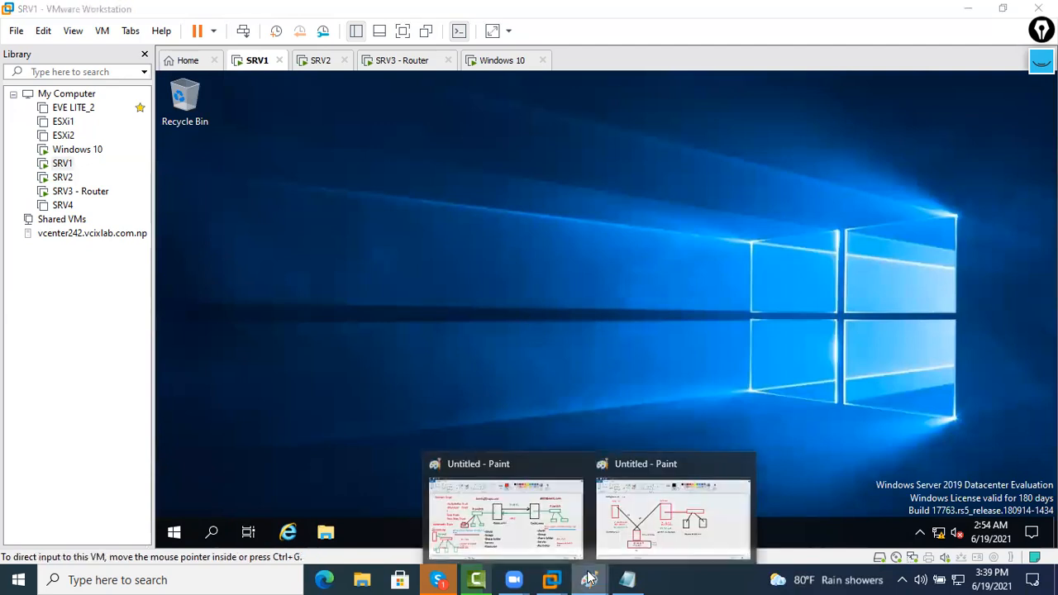
{"action": "left_click", "coordinate": [529, 533]}
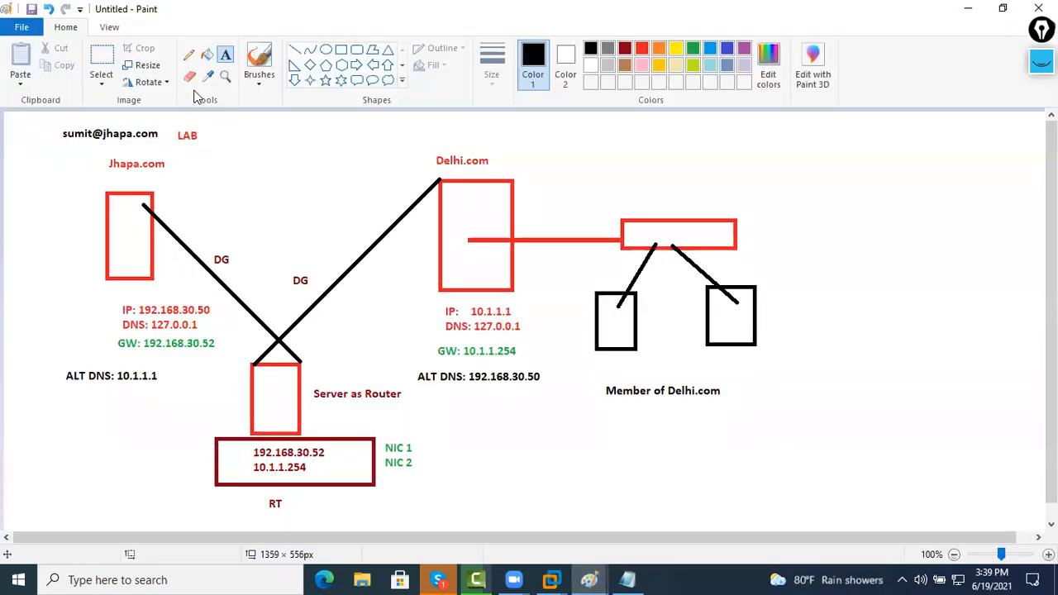
{"action": "left_click_drag", "start_coordinate": [162, 177], "coordinate": [289, 195]}
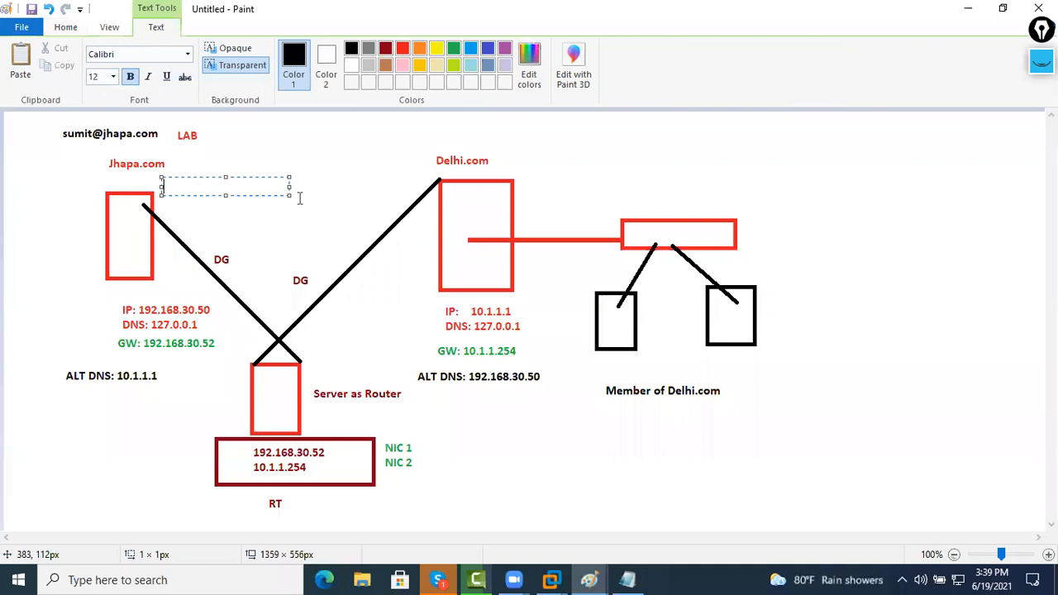
{"action": "type", "text": "Date and Time must be"}
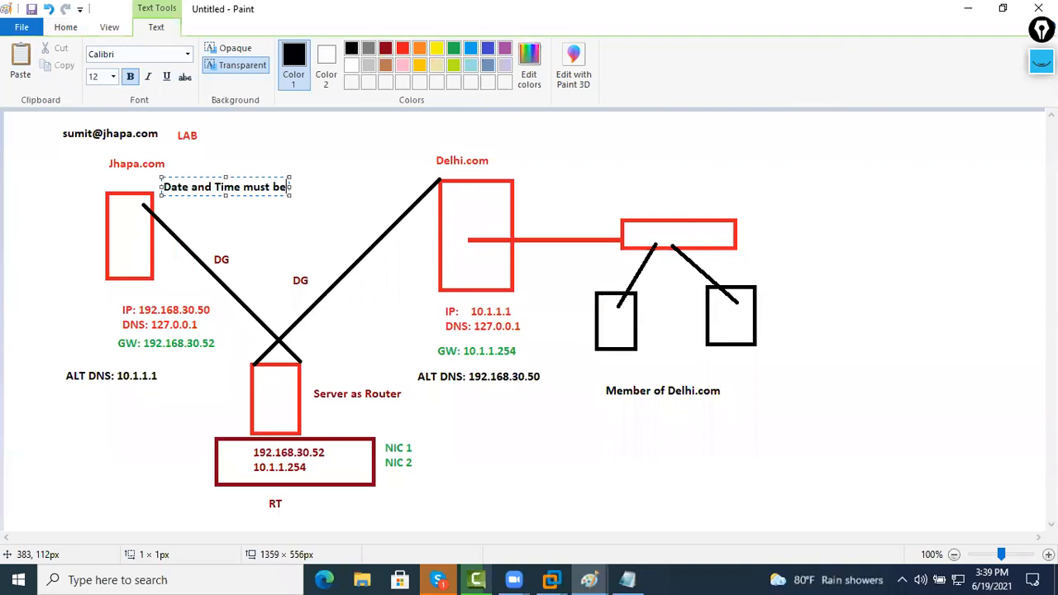
{"action": "type", "text": " same between domain"}
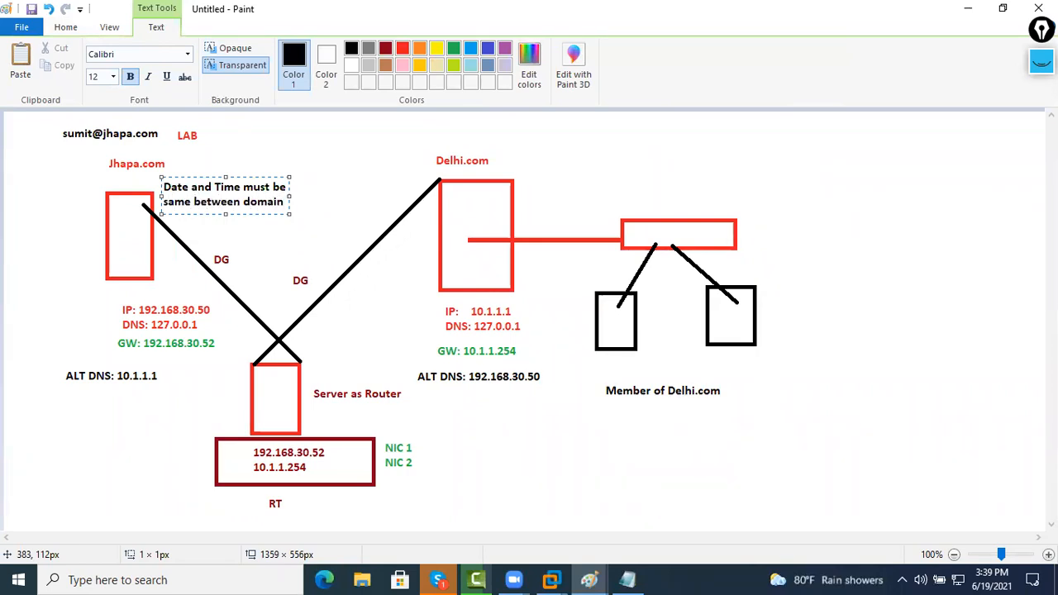
Recolour the whole note light blue and commit the text
{"action": "key", "text": "ctrl+a"}
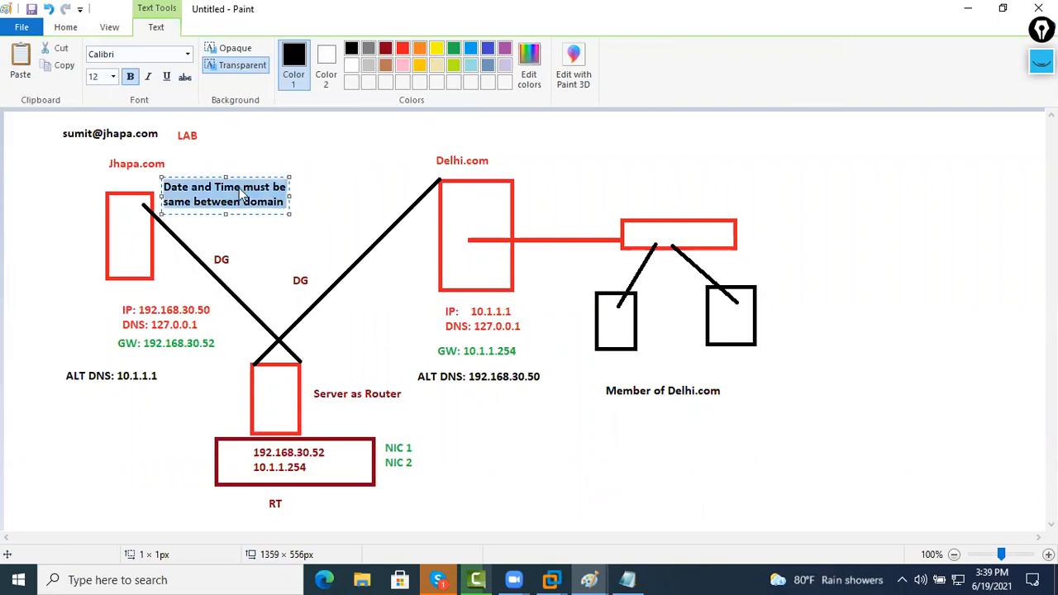
{"action": "left_click", "coordinate": [469, 49]}
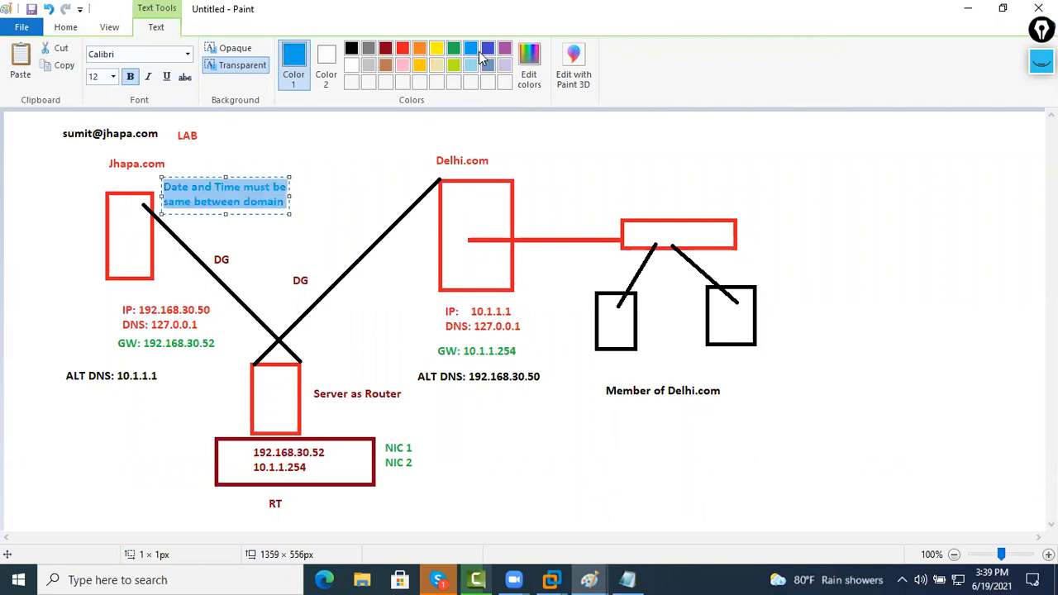
{"action": "left_click", "coordinate": [326, 163]}
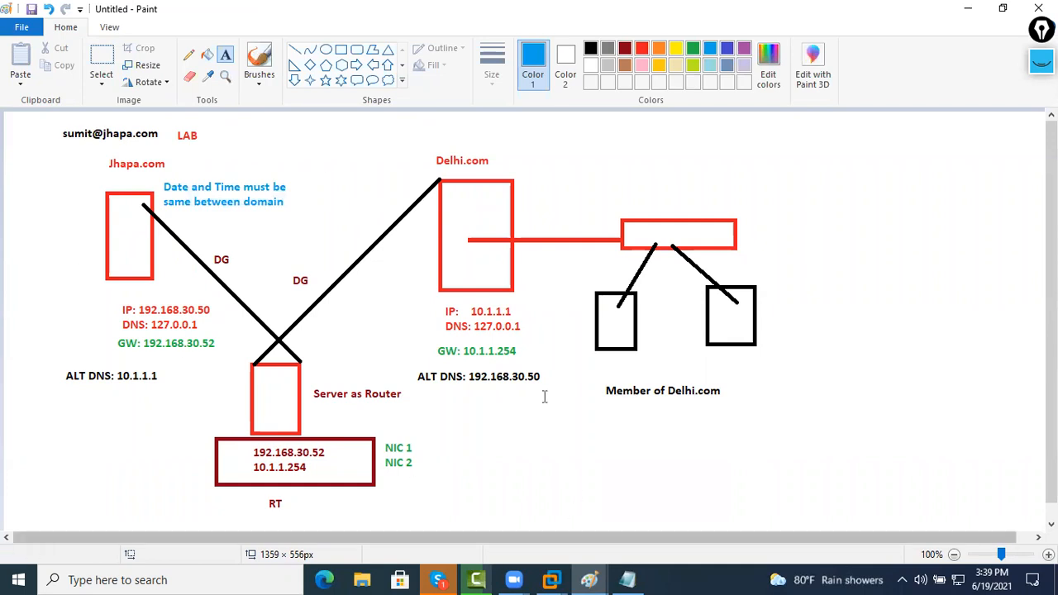
{"action": "mouse_move", "coordinate": [550, 579]}
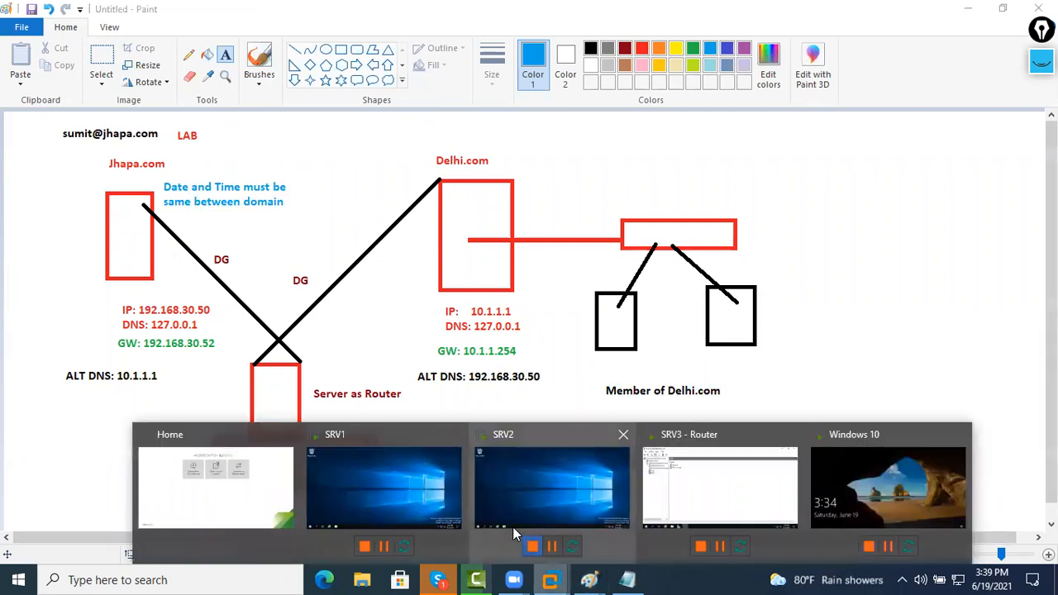
{"action": "left_click", "coordinate": [408, 478]}
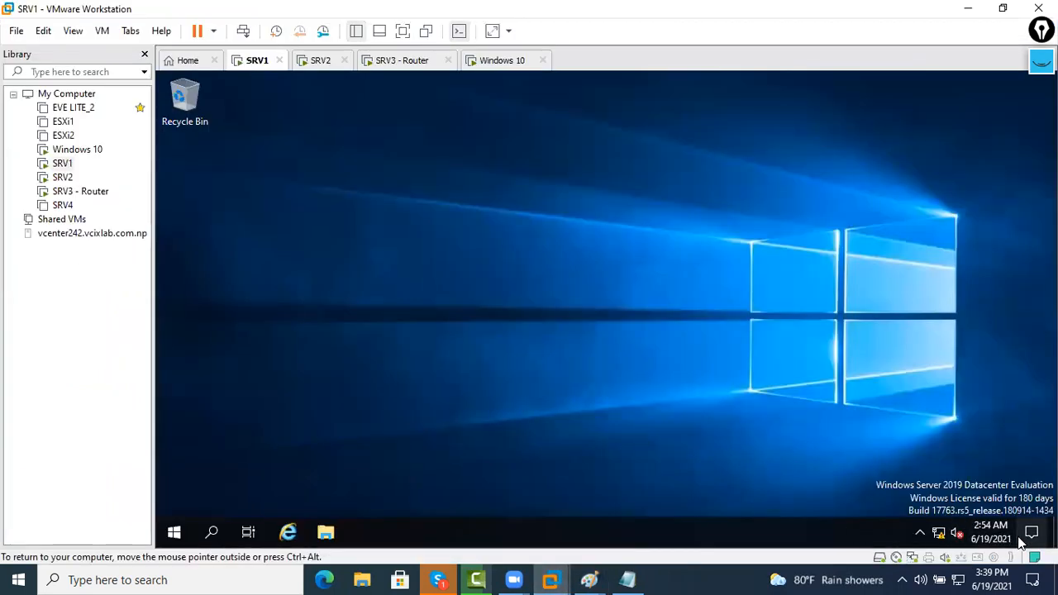
Open a command prompt on SRV2 and run date and time, keeping the current values
{"action": "mouse_move", "coordinate": [992, 530]}
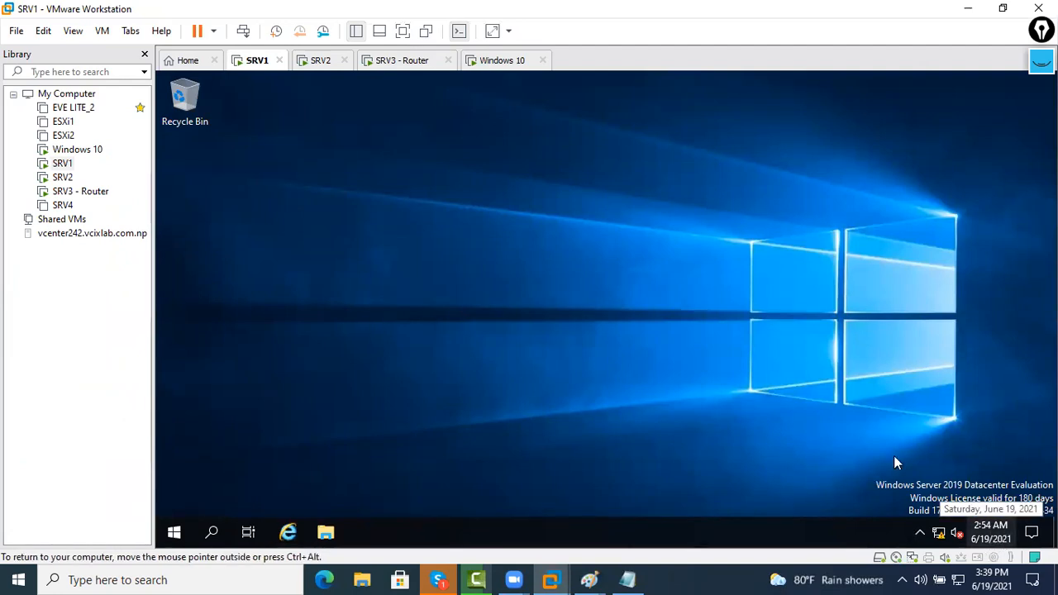
{"action": "left_click", "coordinate": [320, 63]}
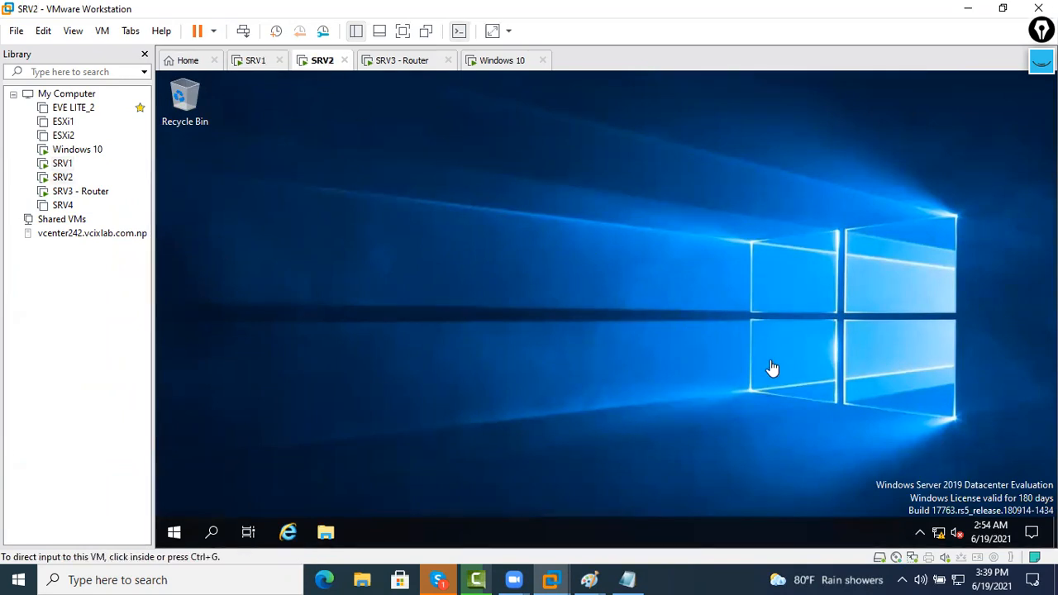
{"action": "left_click", "coordinate": [742, 356]}
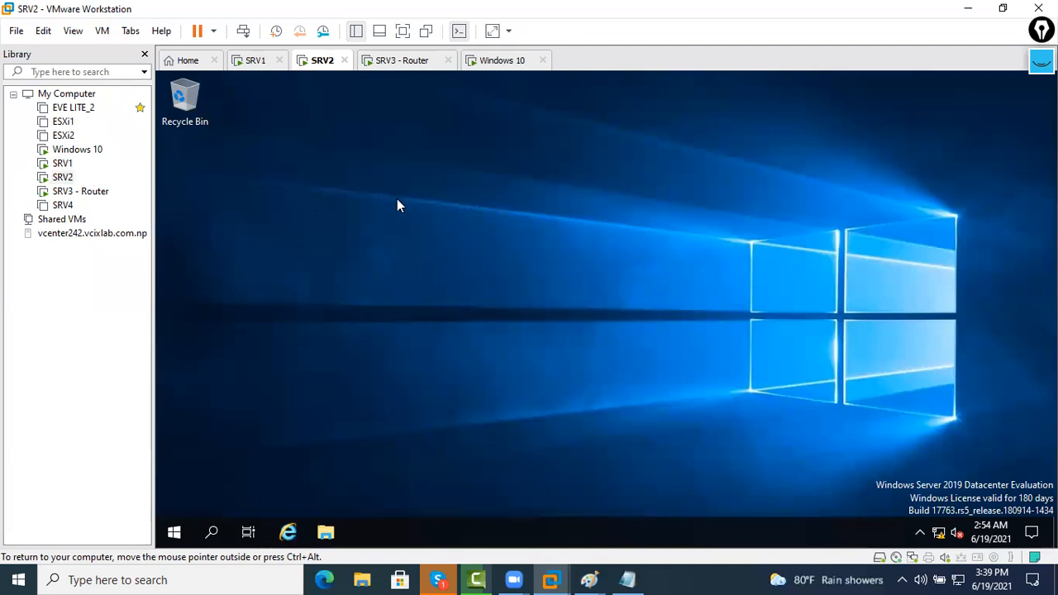
{"action": "key", "text": "super+r"}
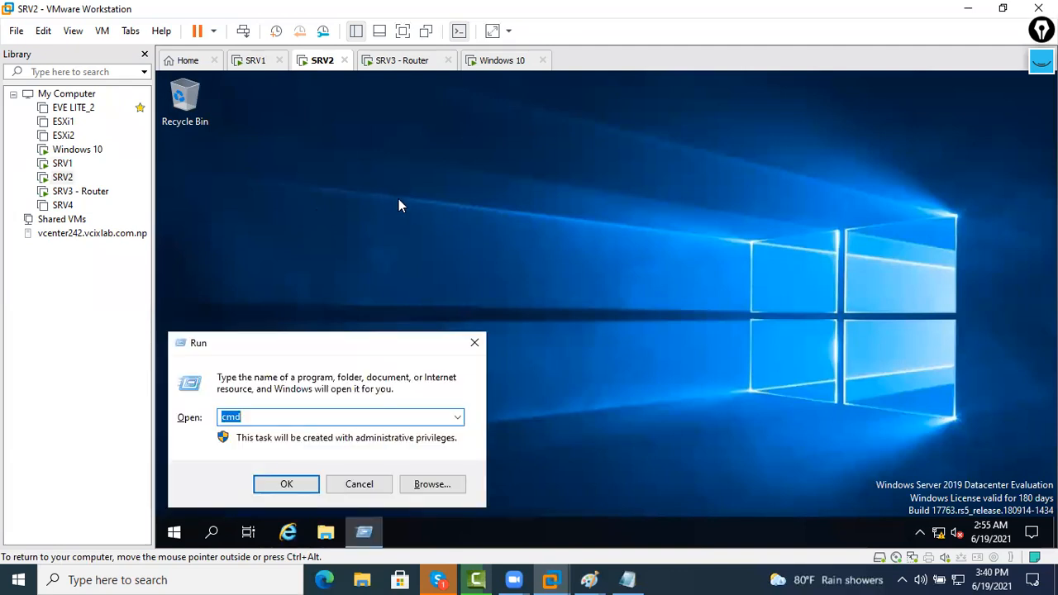
{"action": "key", "text": "Return"}
{"action": "key", "text": "Return"}
{"action": "key", "text": "Return"}
{"action": "key", "text": "Return"}
{"action": "type", "text": "date"}
{"action": "key", "text": "Return"}
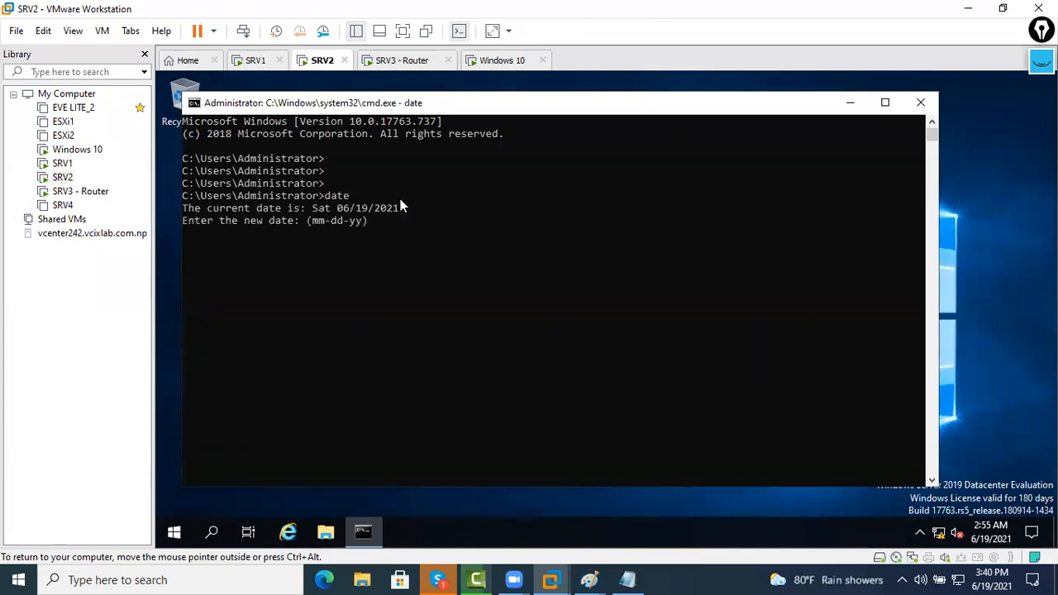
{"action": "key", "text": "Return"}
{"action": "key", "text": "Return"}
{"action": "key", "text": "Return"}
{"action": "type", "text": "time"}
{"action": "key", "text": "Return"}
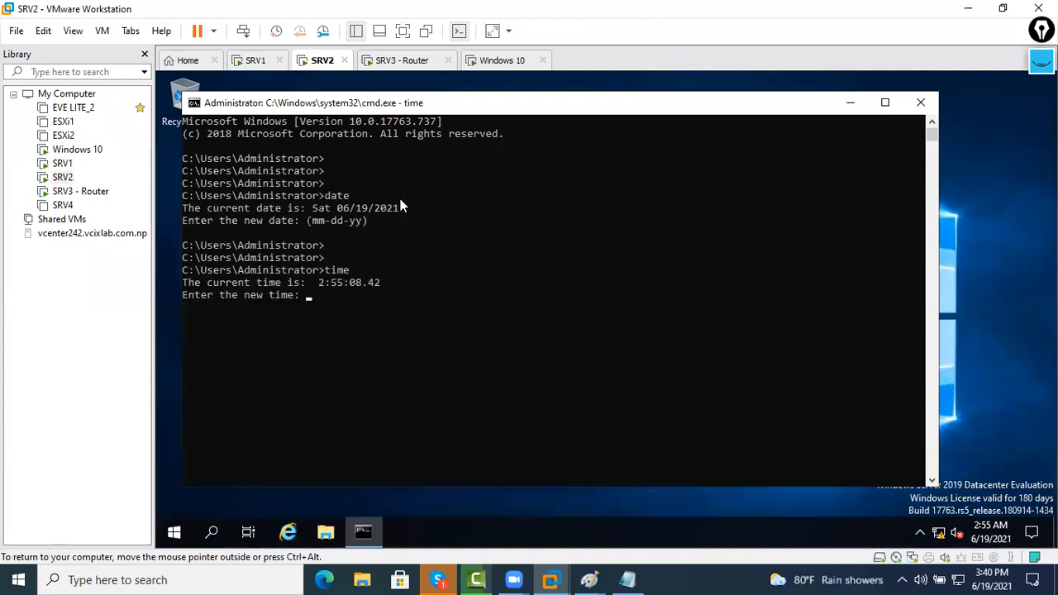
{"action": "key", "text": "Return"}
{"action": "key", "text": "Return"}
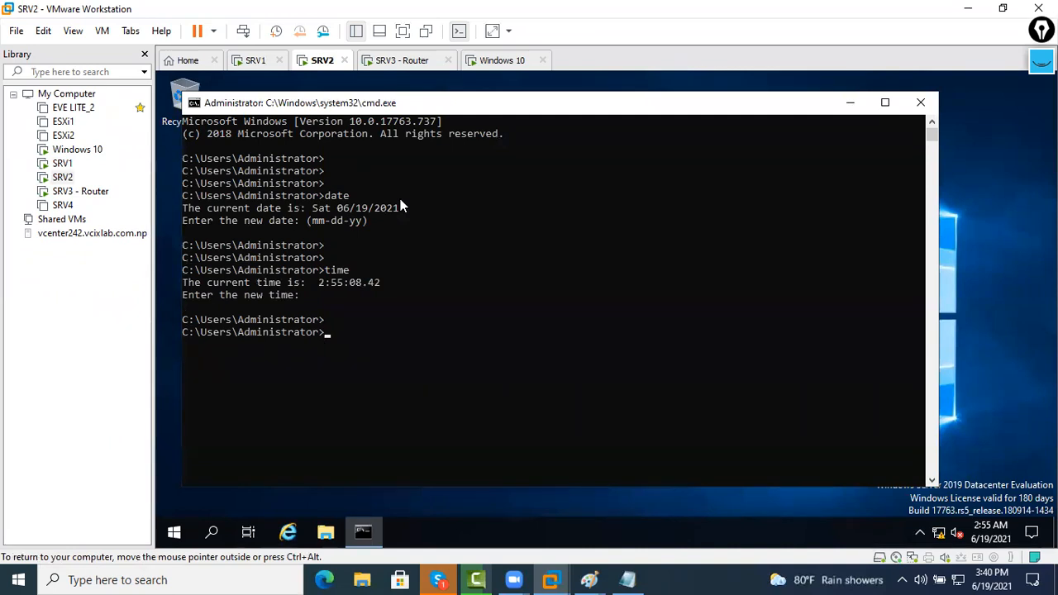
Highlight the reported date 06/19/2021 and time 2:55, then minimize the command prompt
{"action": "left_click_drag", "start_coordinate": [404, 220], "coordinate": [218, 221]}
{"action": "left_click_drag", "start_coordinate": [313, 221], "coordinate": [402, 221]}
{"action": "left_click", "coordinate": [403, 222]}
{"action": "left_click_drag", "start_coordinate": [316, 306], "coordinate": [245, 289]}
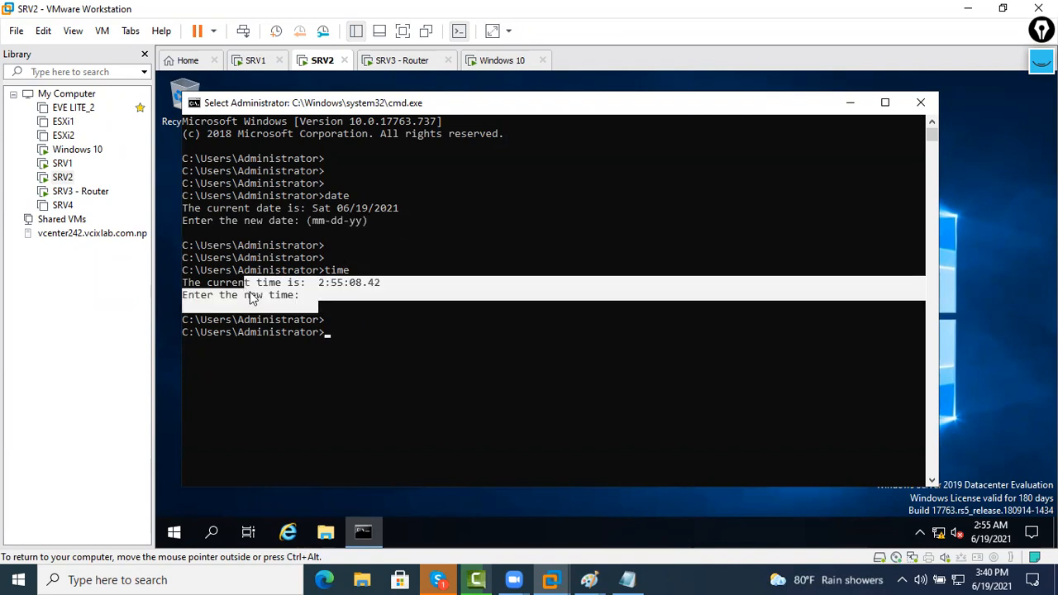
{"action": "left_click", "coordinate": [411, 182]}
{"action": "left_click", "coordinate": [851, 103]}
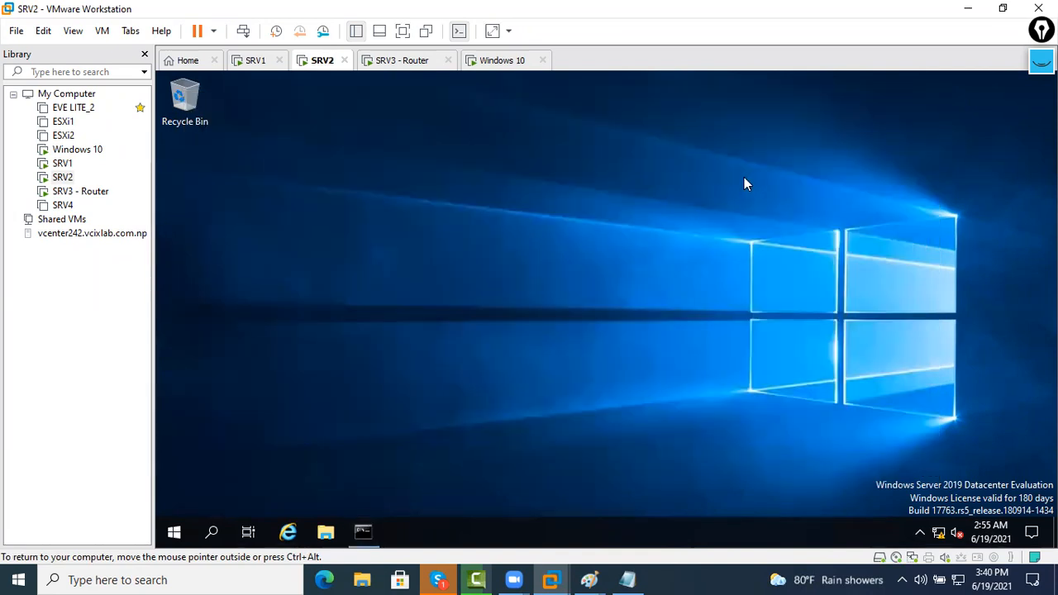
{"action": "left_click", "coordinate": [485, 64]}
Sign in to the Windows 10 VM as Administrator with the account password via Ctrl+Alt+Del and Other user
{"action": "right_click", "coordinate": [522, 66]}
{"action": "left_click", "coordinate": [570, 157]}
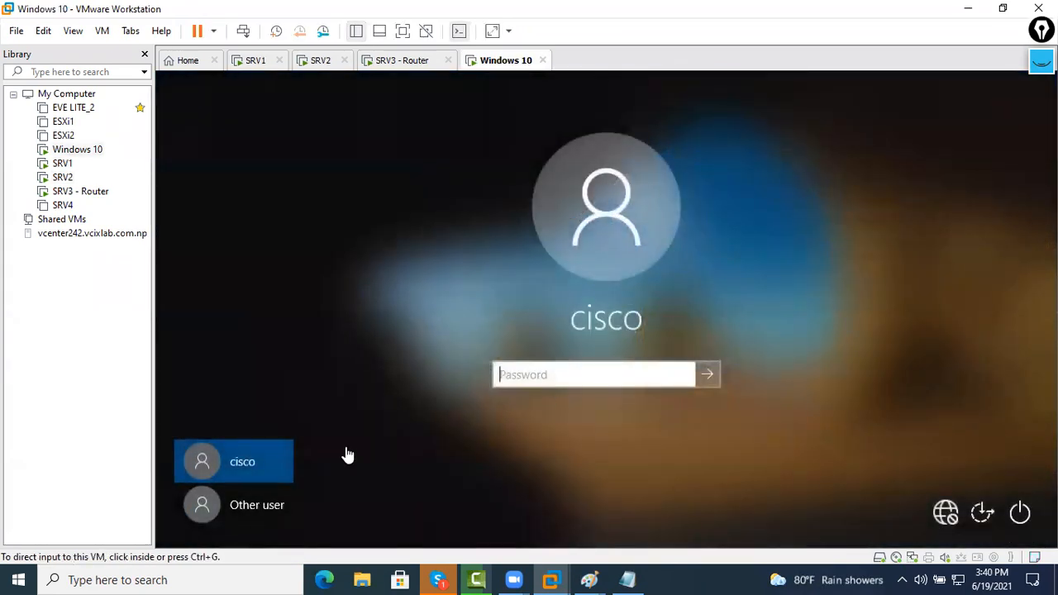
{"action": "left_click", "coordinate": [259, 507]}
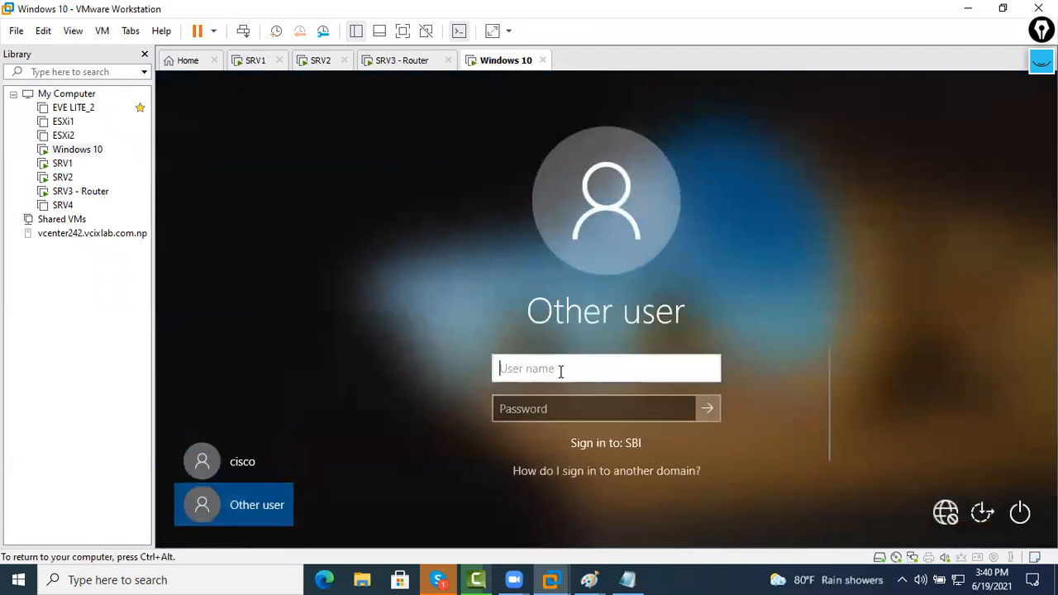
{"action": "type", "text": "Administra"}
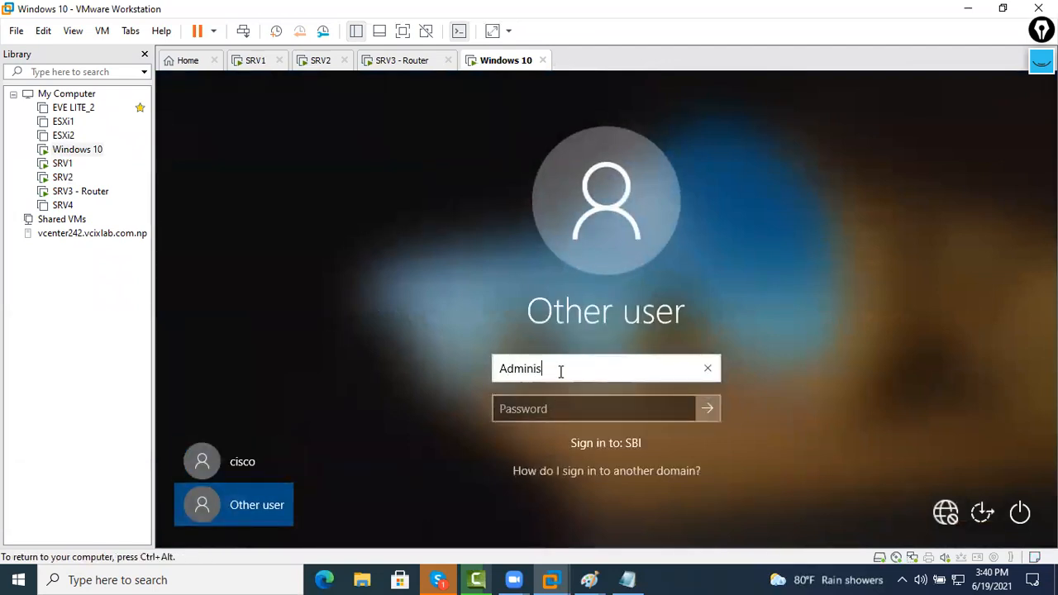
{"action": "type", "text": "tor"}
{"action": "key", "text": "Tab"}
{"action": "type", "text": "Cisco@123"}
{"action": "key", "text": "Return"}
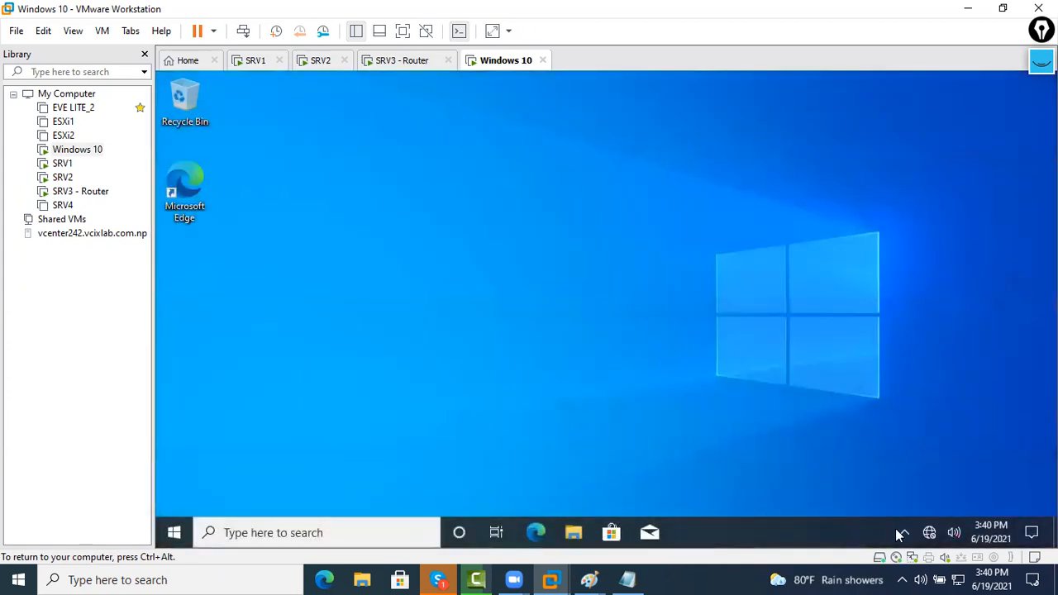
Open the Ethernet0 adapter properties from Network & Internet settings on Windows 10
{"action": "right_click", "coordinate": [929, 532]}
{"action": "left_click", "coordinate": [927, 505]}
{"action": "left_click", "coordinate": [530, 115]}
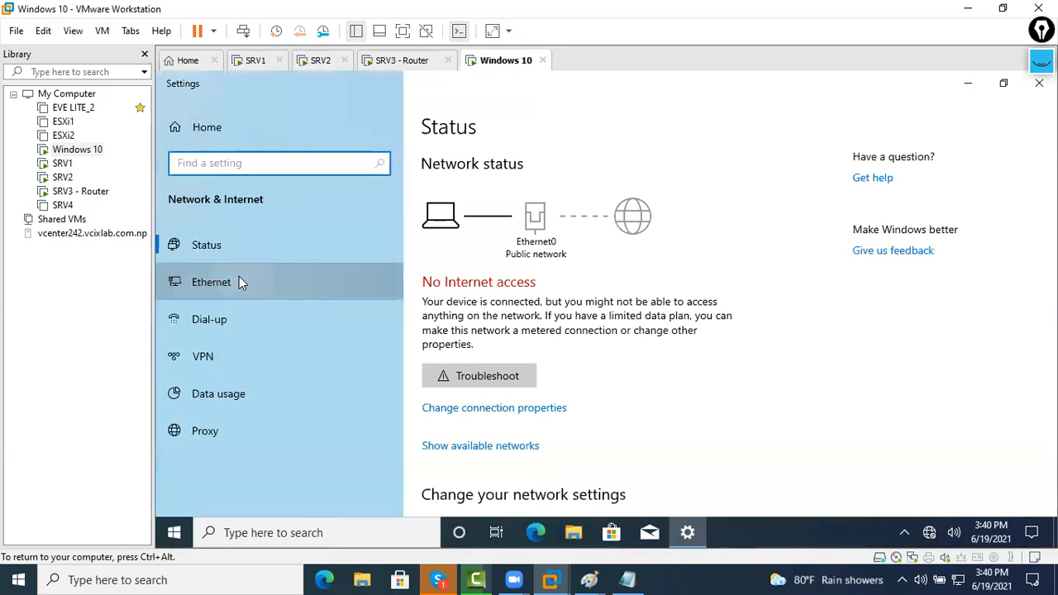
{"action": "left_click", "coordinate": [238, 282]}
{"action": "left_click", "coordinate": [889, 181]}
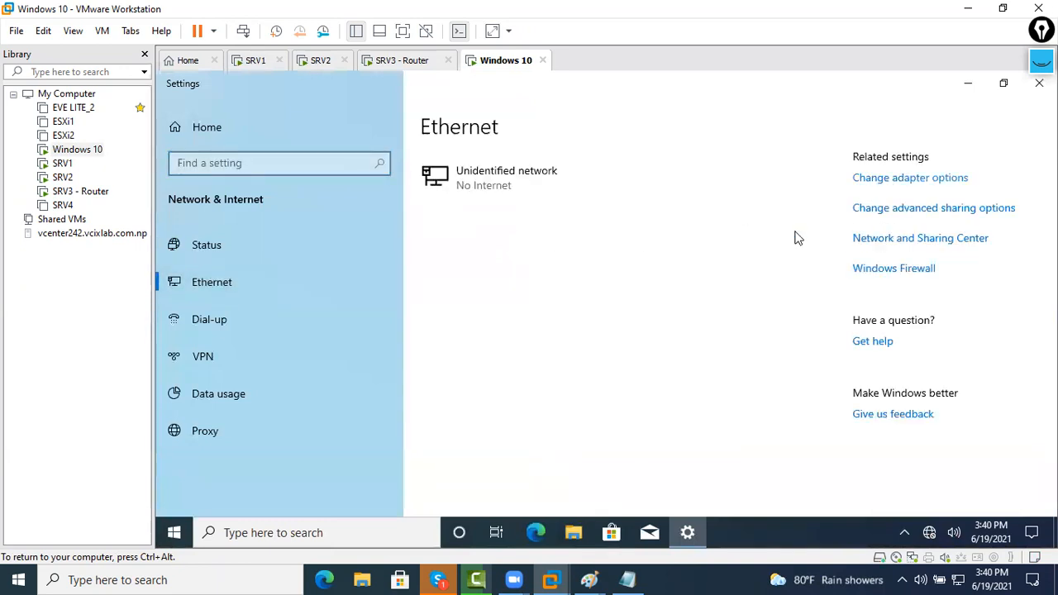
{"action": "right_click", "coordinate": [448, 197]}
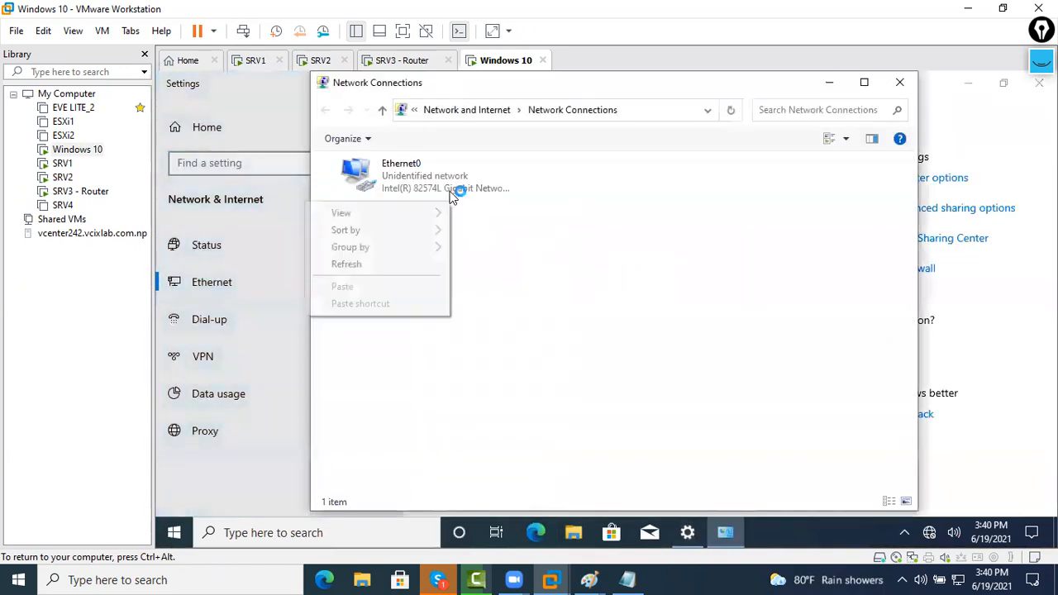
{"action": "right_click", "coordinate": [449, 182]}
{"action": "left_click", "coordinate": [361, 335]}
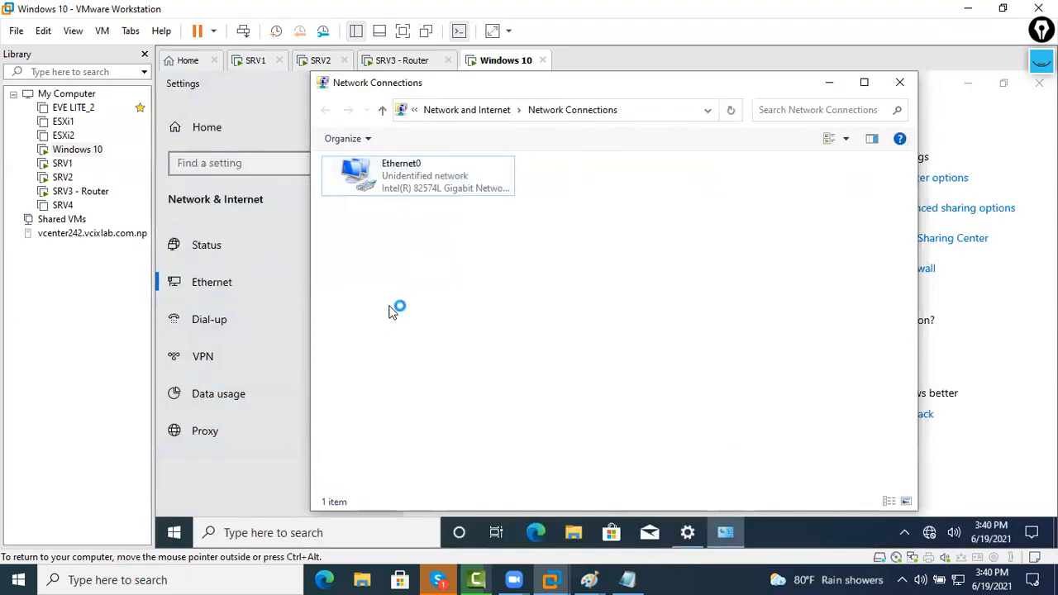
{"action": "right_click", "coordinate": [451, 195]}
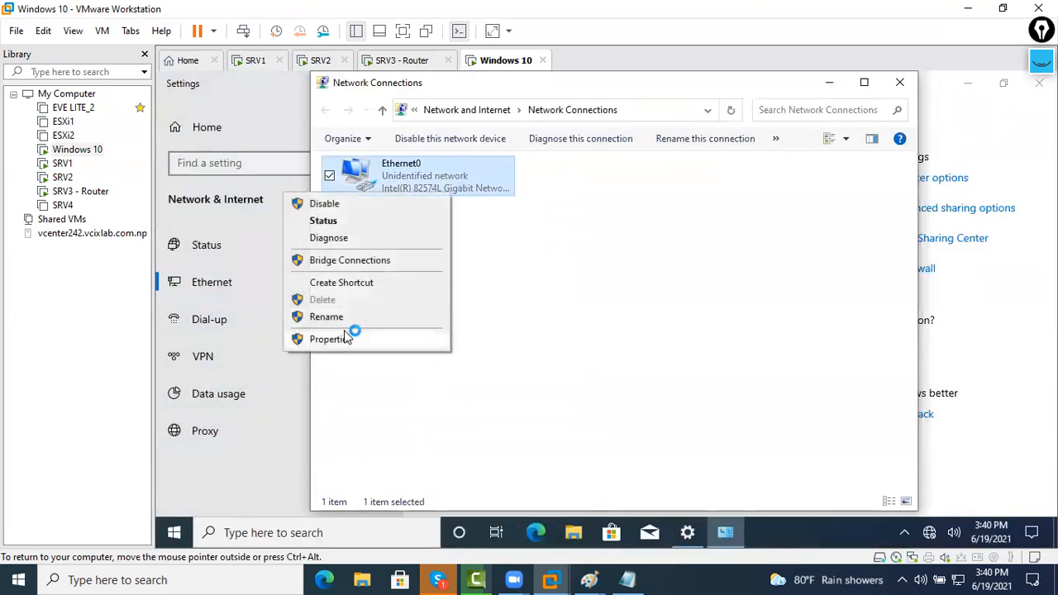
{"action": "left_click", "coordinate": [349, 337]}
Enable IPv4 with static IP 192.168.30.53, mask 255.255.255.0 and preferred DNS 192.168.30.50
{"action": "left_click", "coordinate": [497, 319]}
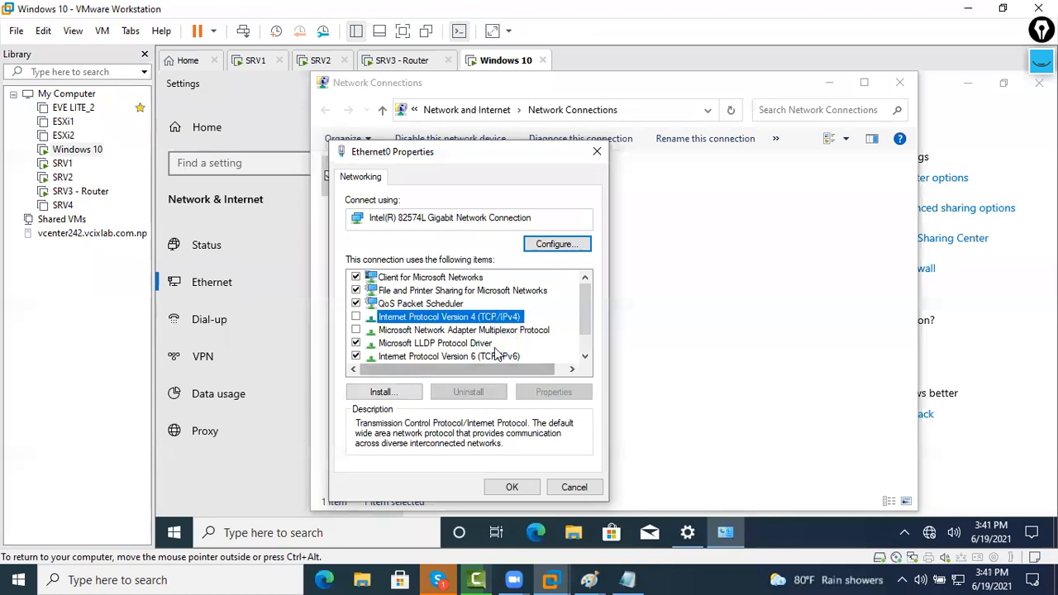
{"action": "left_click", "coordinate": [356, 317]}
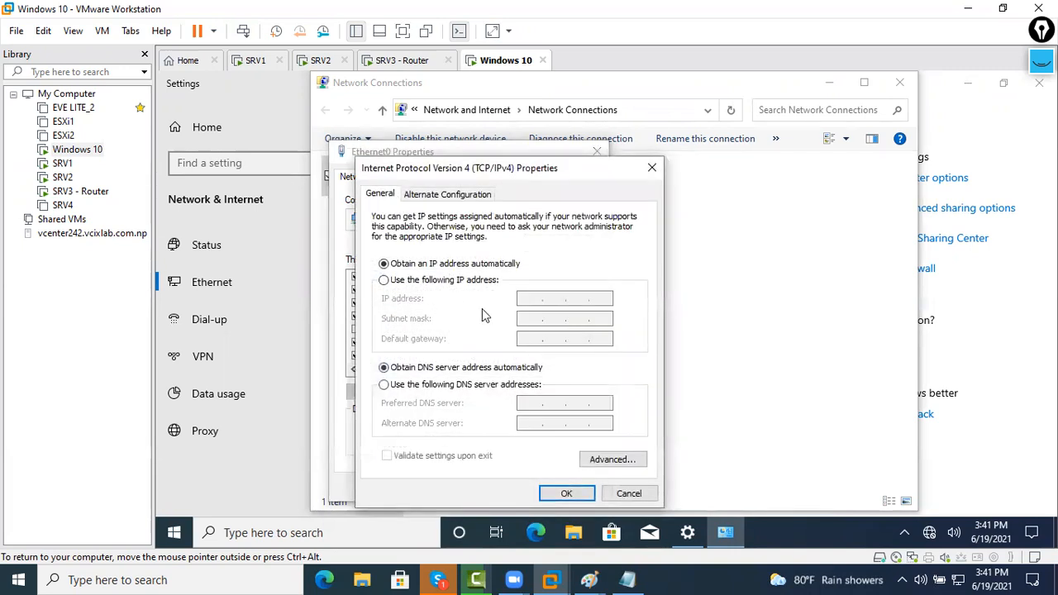
{"action": "left_click", "coordinate": [467, 281]}
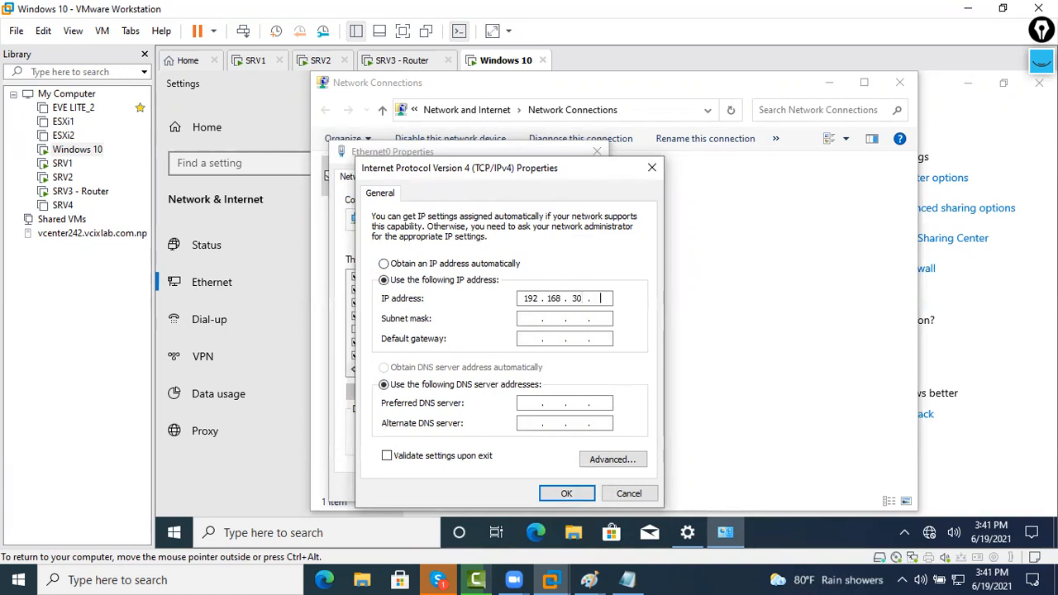
{"action": "key", "text": "Tab"}
{"action": "key", "text": "Tab"}
{"action": "key", "text": "Tab"}
{"action": "key", "text": "Tab"}
{"action": "type", "text": "192.168.390"}
{"action": "key", "text": "Return"}
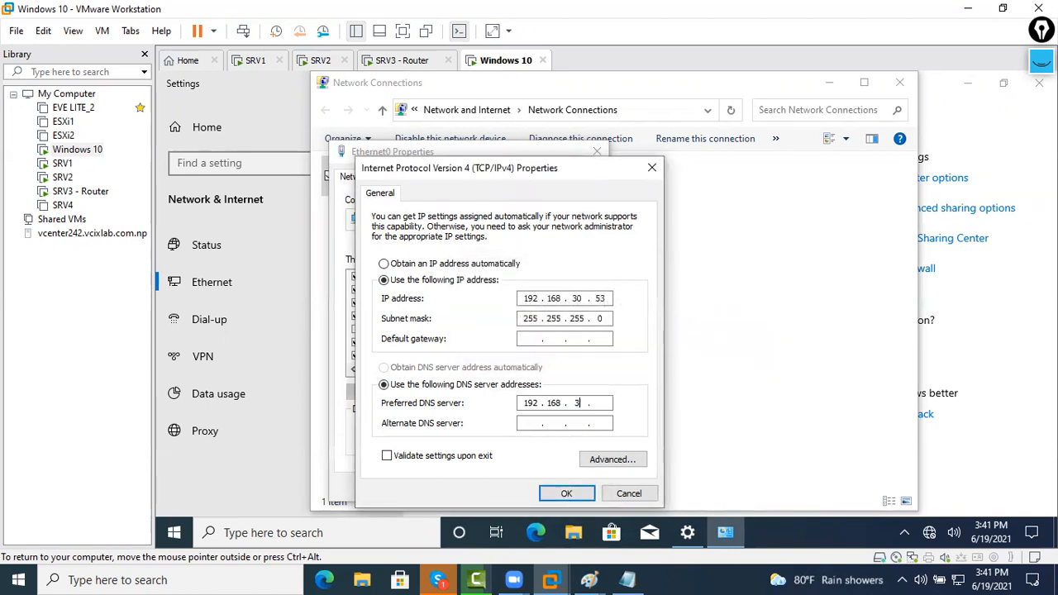
{"action": "type", "text": "50"}
{"action": "left_click", "coordinate": [566, 493]}
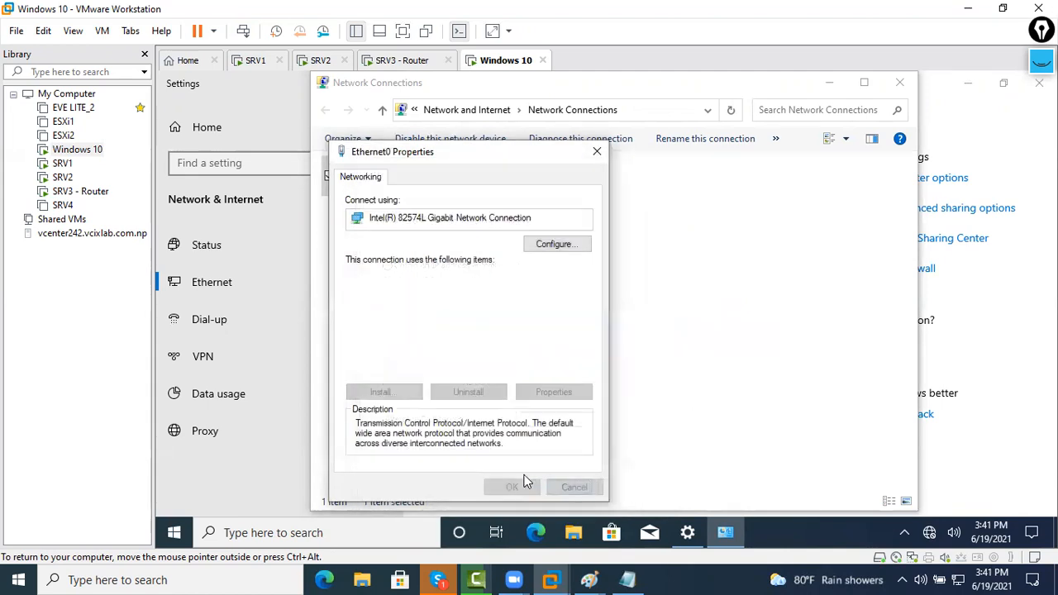
{"action": "left_click", "coordinate": [506, 488]}
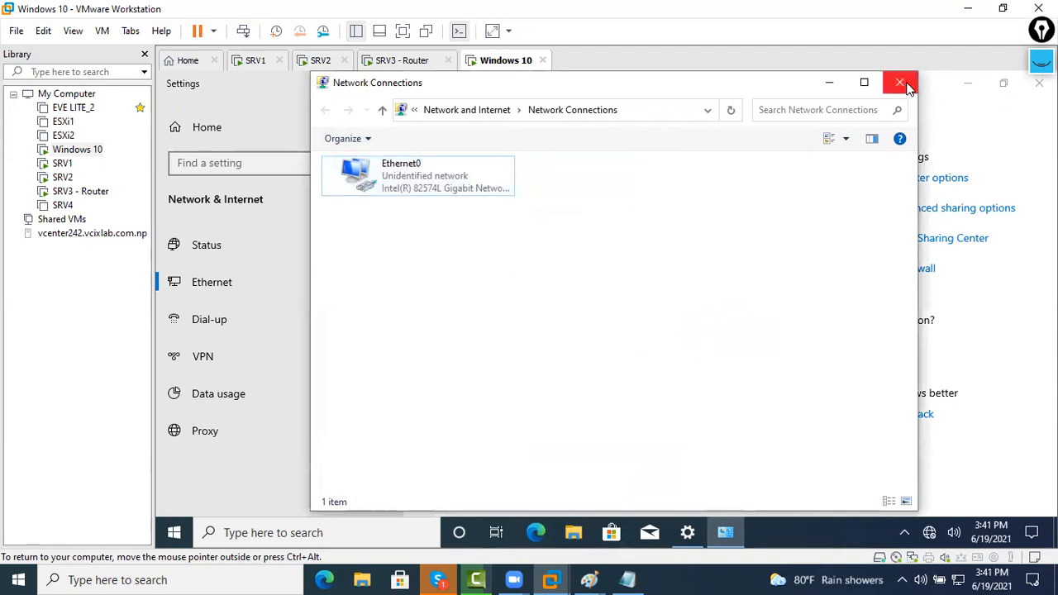
{"action": "left_click", "coordinate": [899, 81]}
{"action": "left_click", "coordinate": [1038, 82]}
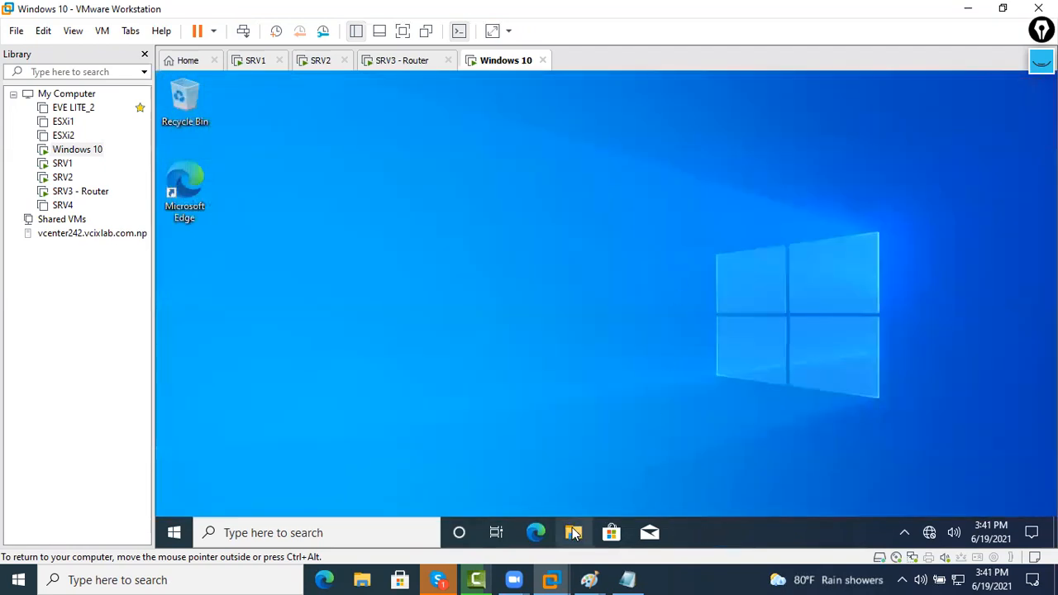
Open This PC's system properties and the computer name/domain change dialog
{"action": "key", "text": "super+e"}
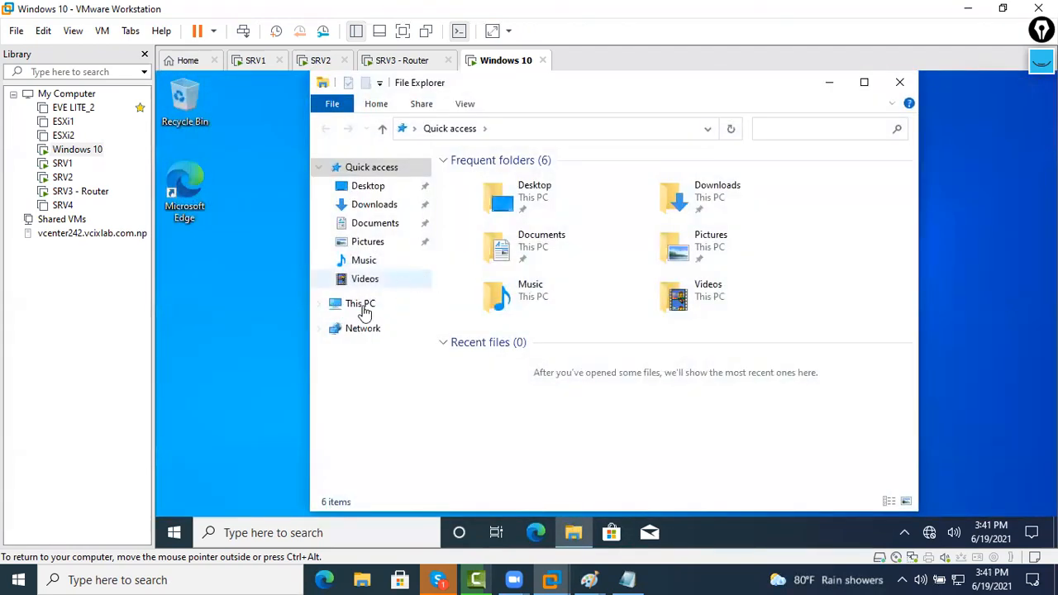
{"action": "right_click", "coordinate": [355, 304]}
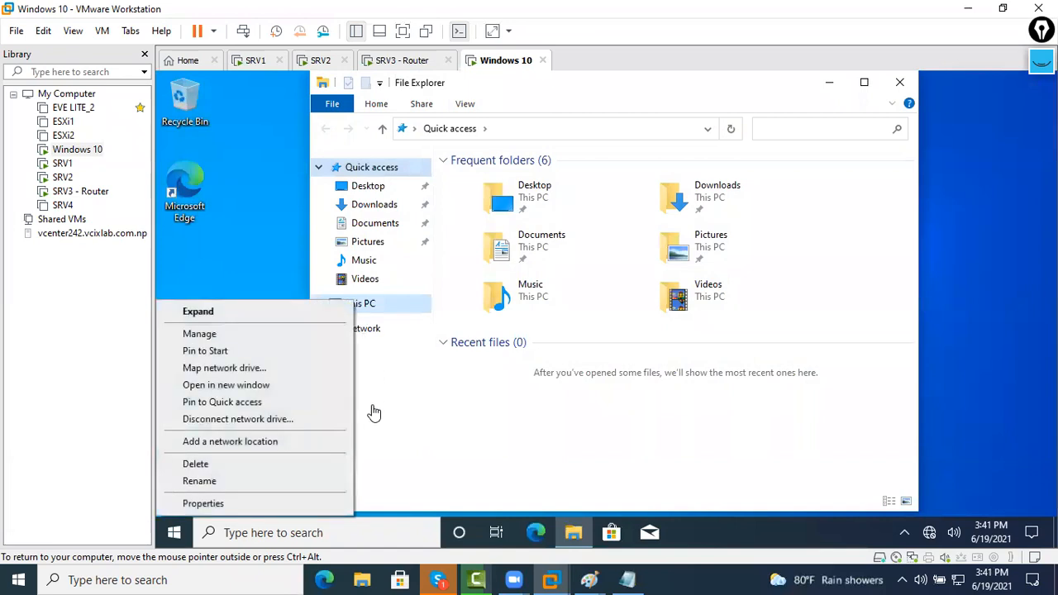
{"action": "left_click", "coordinate": [285, 499]}
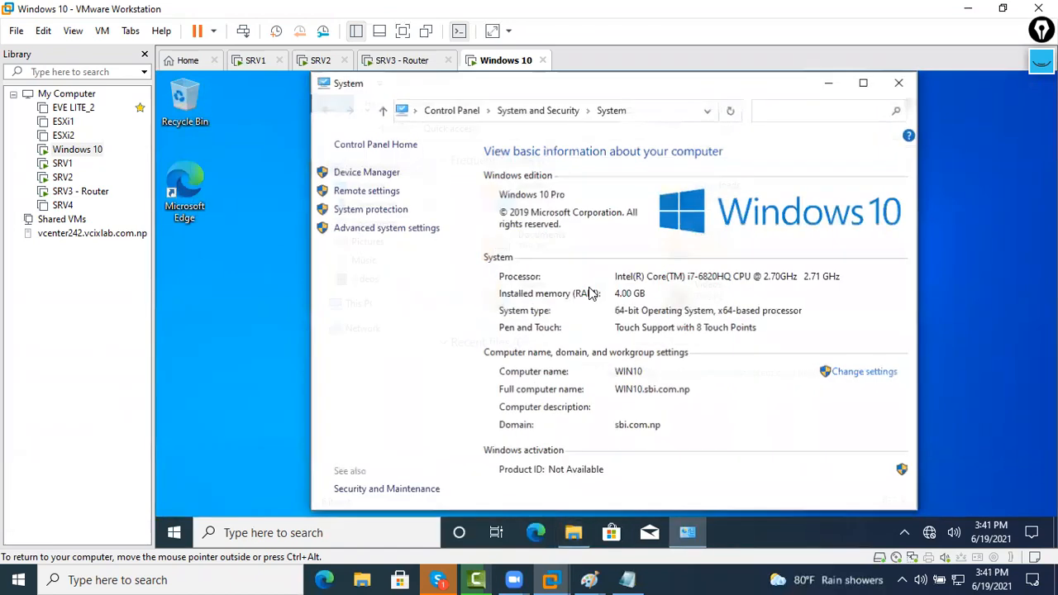
{"action": "left_click", "coordinate": [875, 382]}
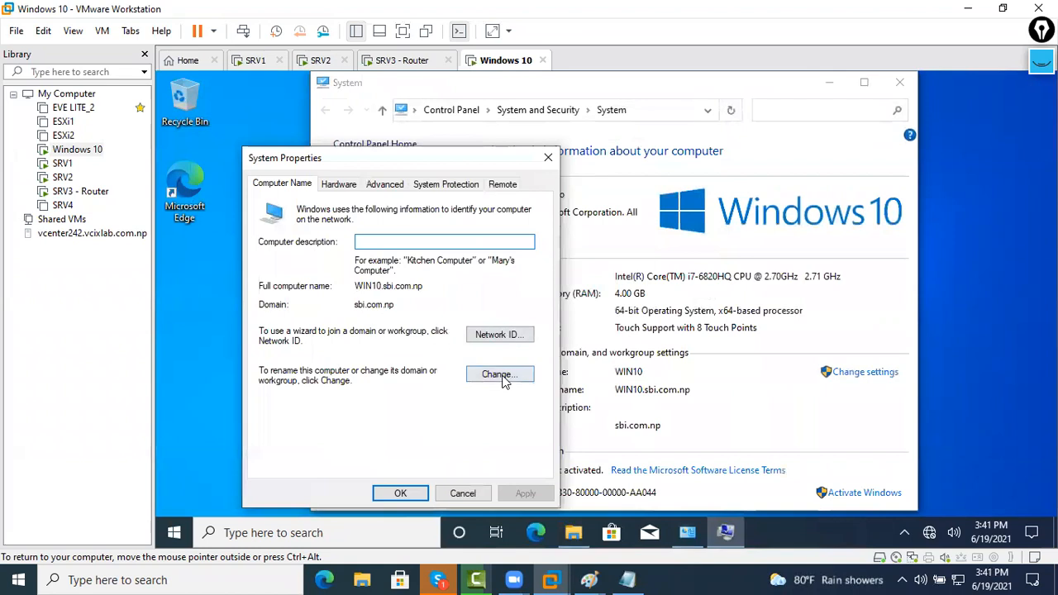
{"action": "left_click", "coordinate": [503, 373]}
Replace domain sbi.com.np with jhapa.com using Administrator credentials, then restart Windows 10
{"action": "left_click_drag", "start_coordinate": [347, 375], "coordinate": [218, 381]}
{"action": "type", "text": "jhapa.com"}
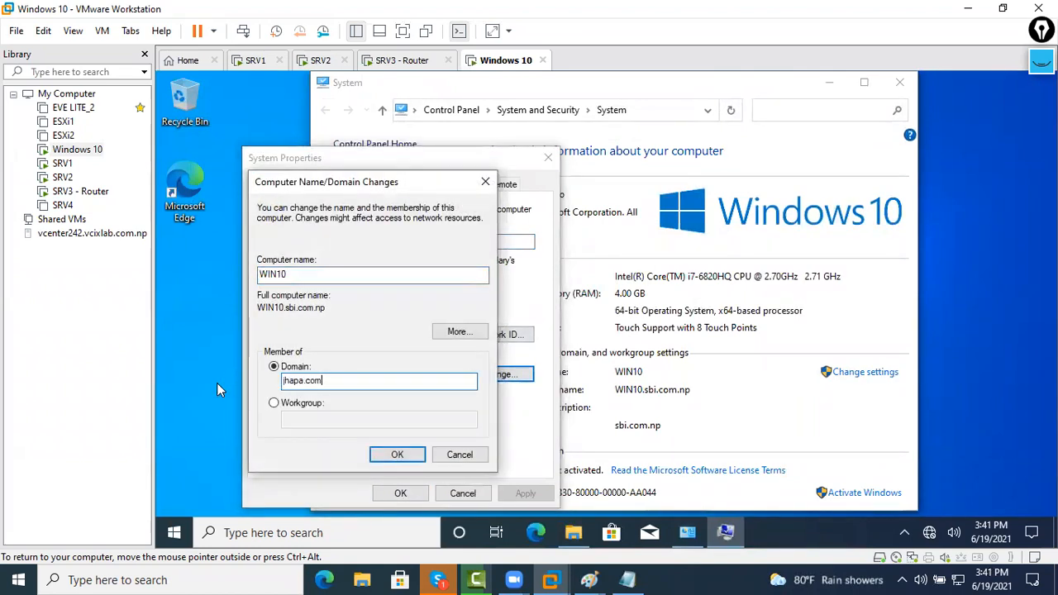
{"action": "key", "text": "Return"}
{"action": "type", "text": "Administrator"}
{"action": "key", "text": "Tab"}
{"action": "type", "text": "••"}
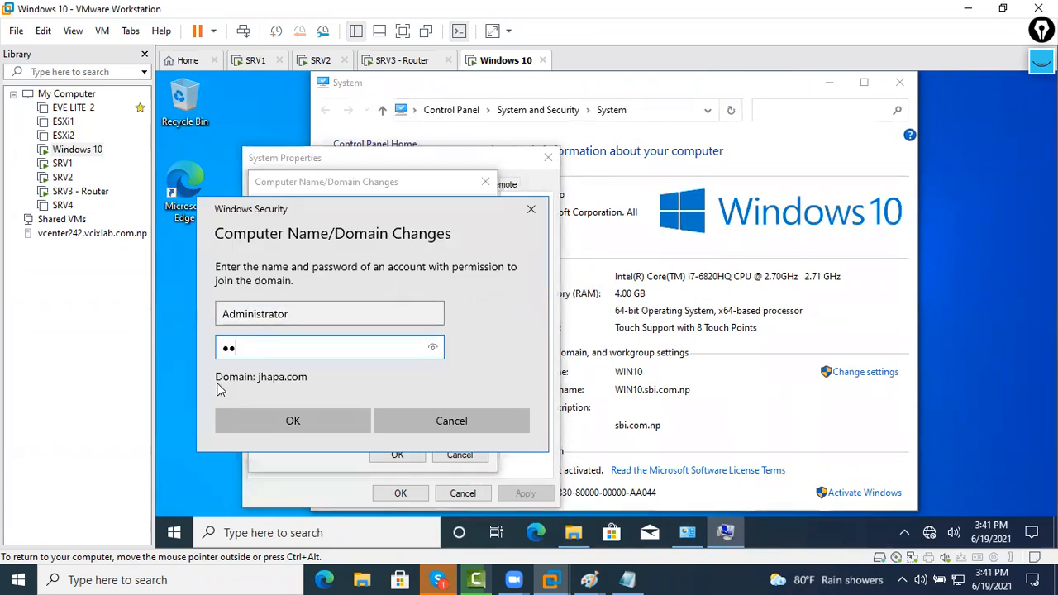
{"action": "key", "text": "Return"}
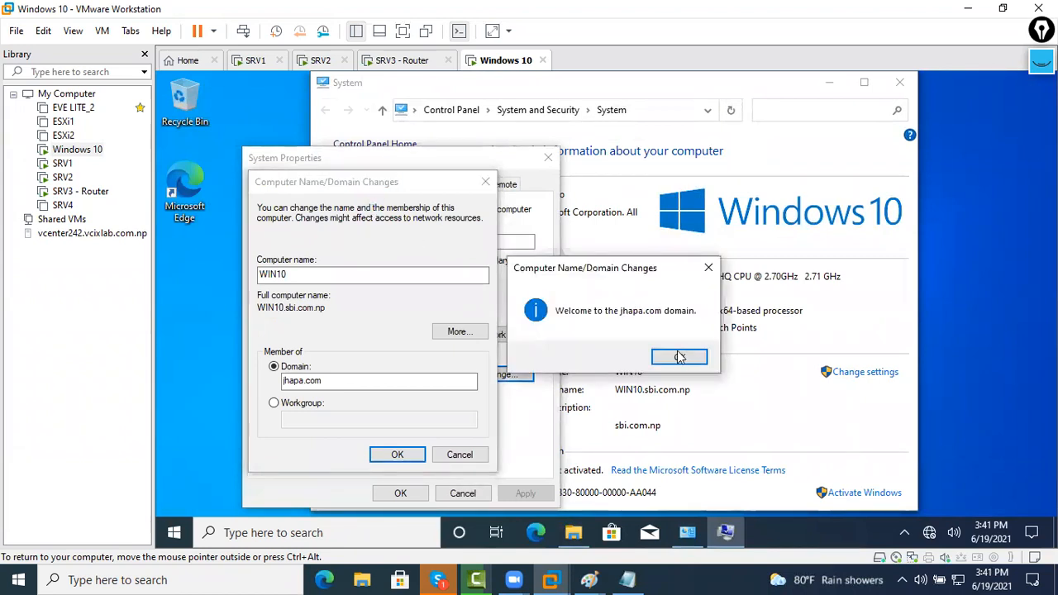
{"action": "left_click", "coordinate": [680, 357]}
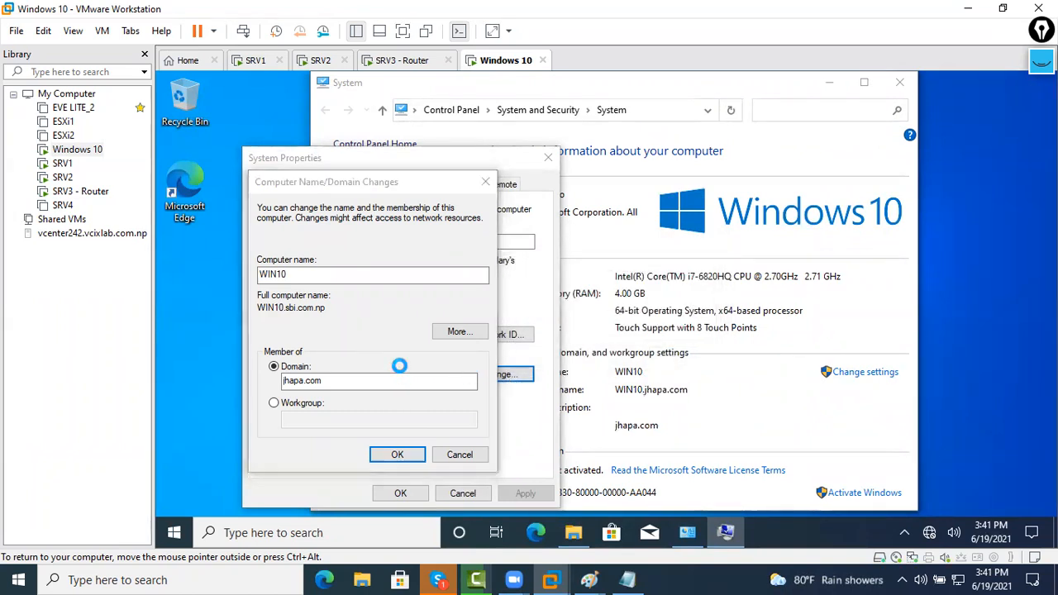
{"action": "left_click", "coordinate": [688, 323]}
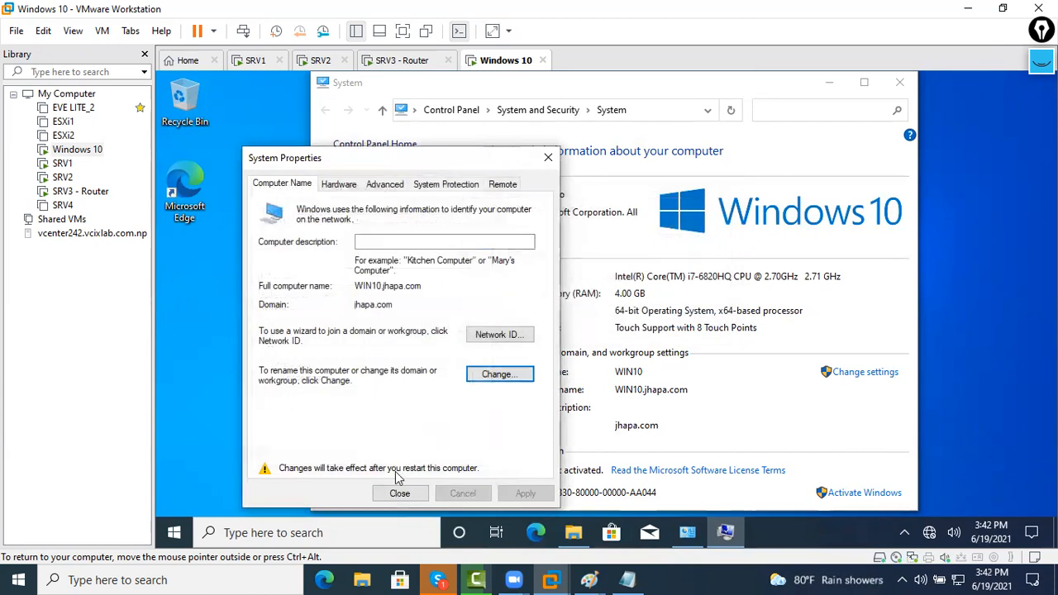
{"action": "left_click", "coordinate": [399, 493]}
{"action": "left_click", "coordinate": [591, 317]}
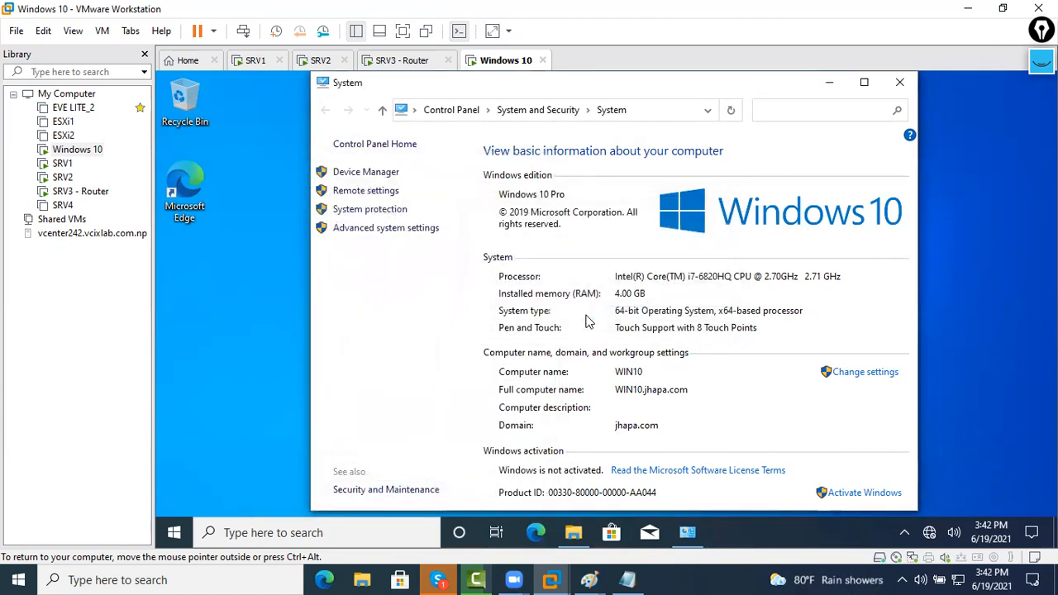
On SRV1, launch Active Directory Users and Computers from Server Manager's Tools menu
{"action": "left_click", "coordinate": [248, 66]}
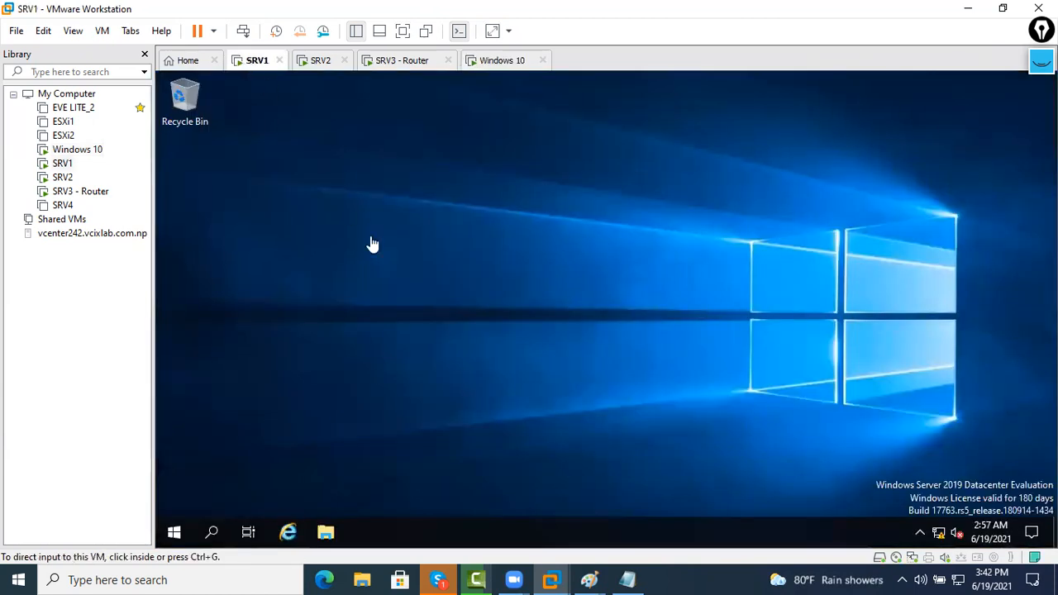
{"action": "left_click", "coordinate": [185, 532]}
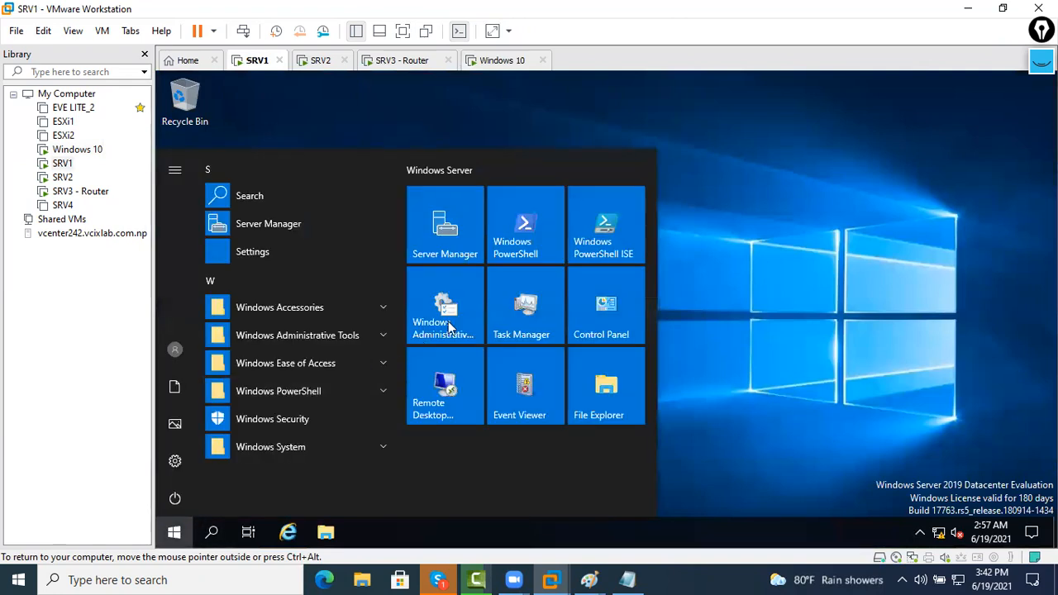
{"action": "left_click", "coordinate": [478, 242]}
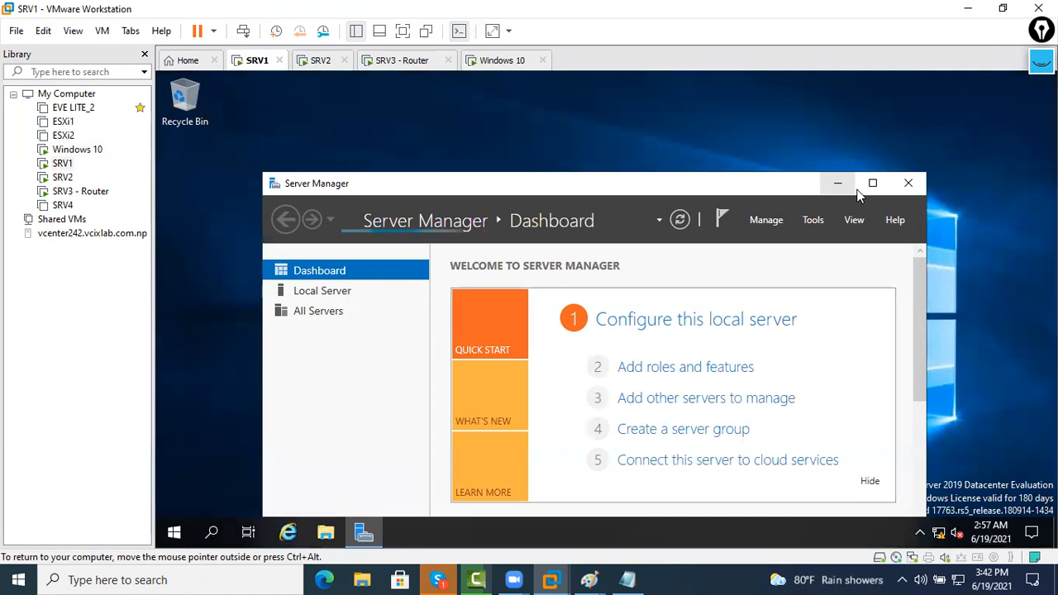
{"action": "left_click", "coordinate": [868, 184]}
{"action": "left_click", "coordinate": [943, 113]}
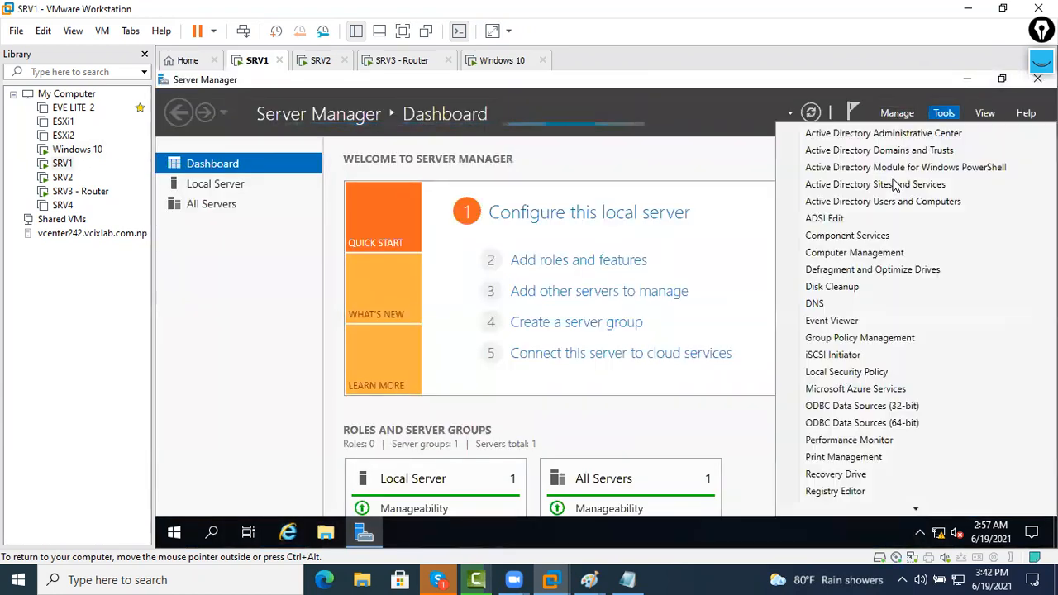
{"action": "left_click", "coordinate": [881, 204]}
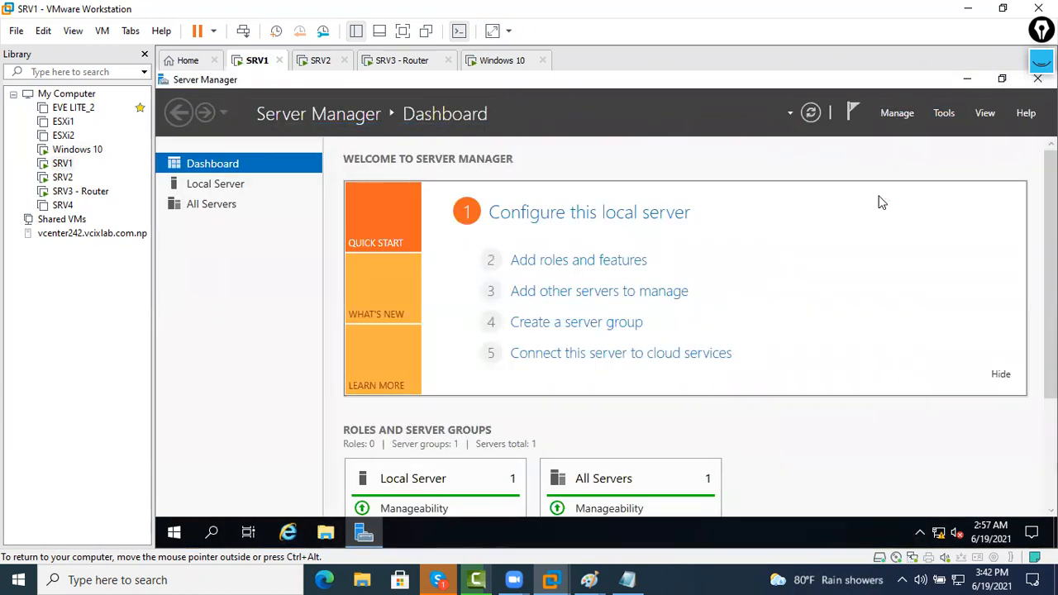
Expand the jhapa.com domain and bring up actions for its Users container
{"action": "left_click", "coordinate": [278, 205]}
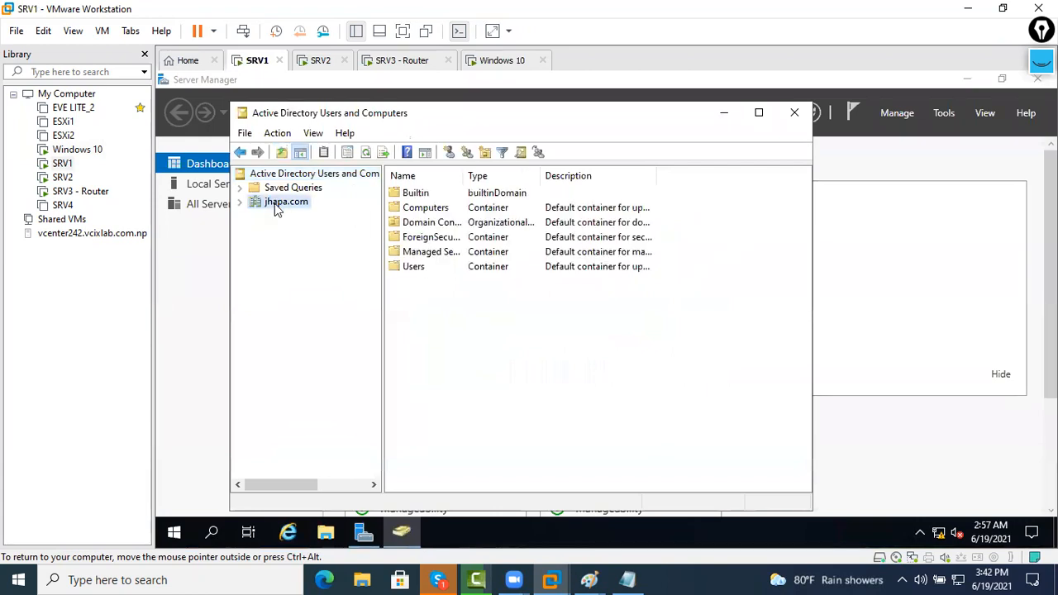
{"action": "double_click", "coordinate": [278, 205]}
{"action": "left_click", "coordinate": [281, 284]}
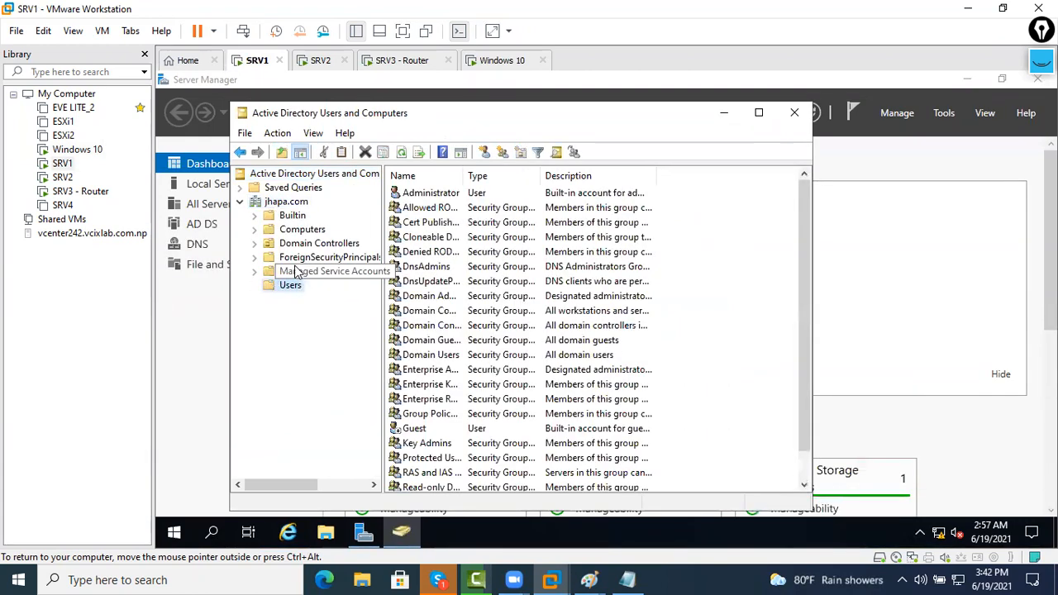
{"action": "right_click", "coordinate": [281, 204]}
{"action": "left_click", "coordinate": [279, 318]}
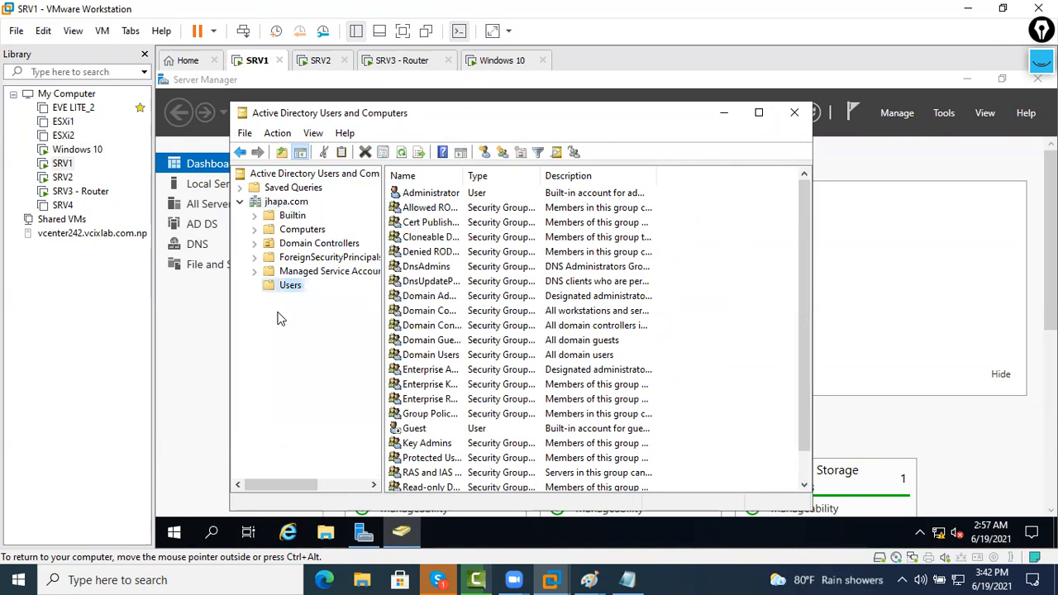
{"action": "right_click", "coordinate": [292, 285]}
Start a new user in jhapa.com's Users and enter its logon name
{"action": "mouse_move", "coordinate": [372, 332]}
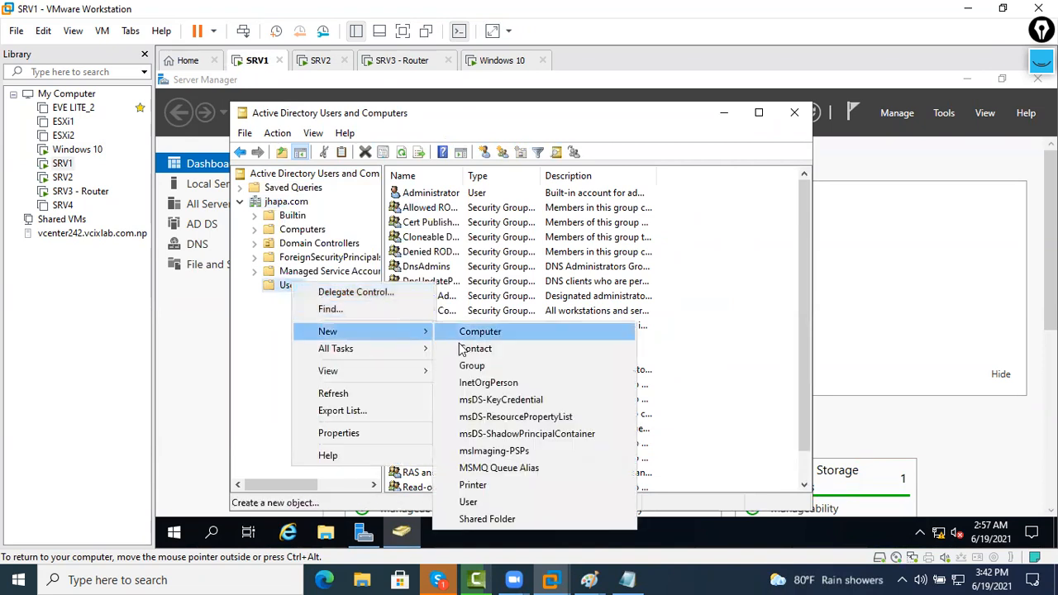
{"action": "left_click", "coordinate": [522, 505]}
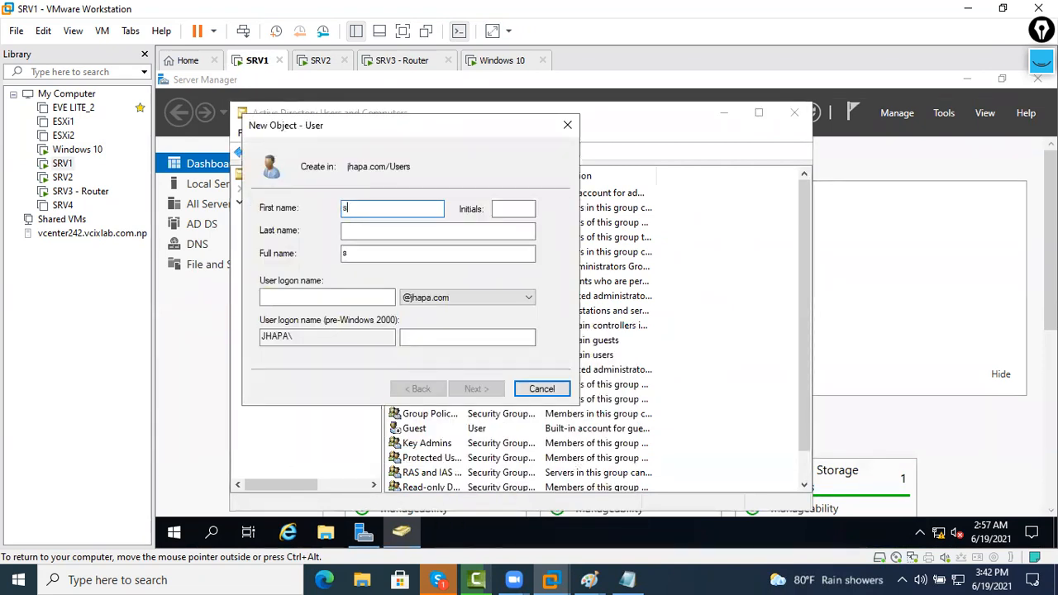
{"action": "key", "text": "Tab"}
{"action": "key", "text": "Tab"}
{"action": "key", "text": "Tab"}
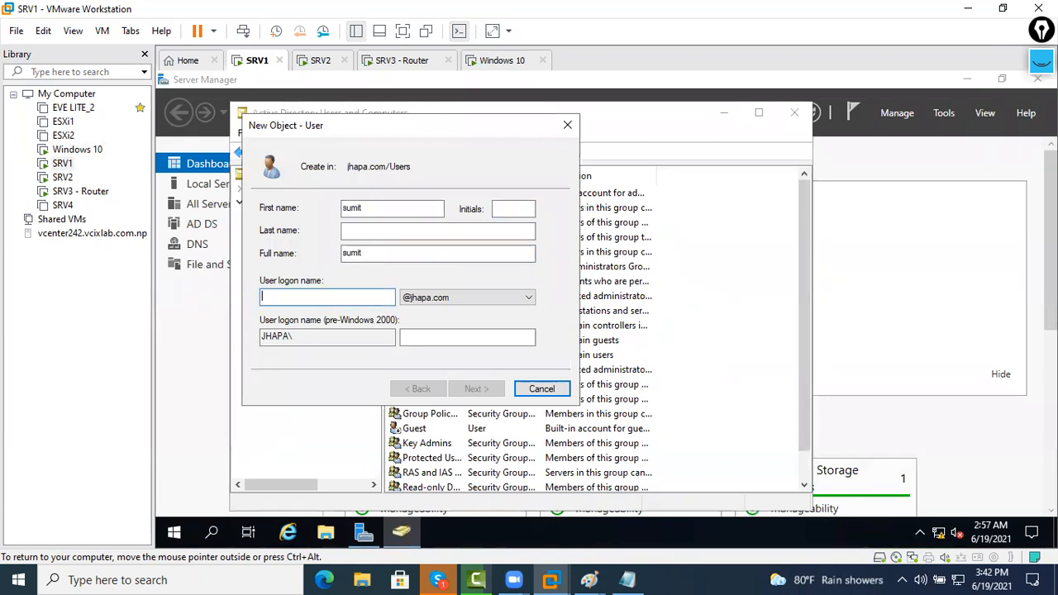
{"action": "type", "text": "sumit"}
{"action": "key", "text": "Return"}
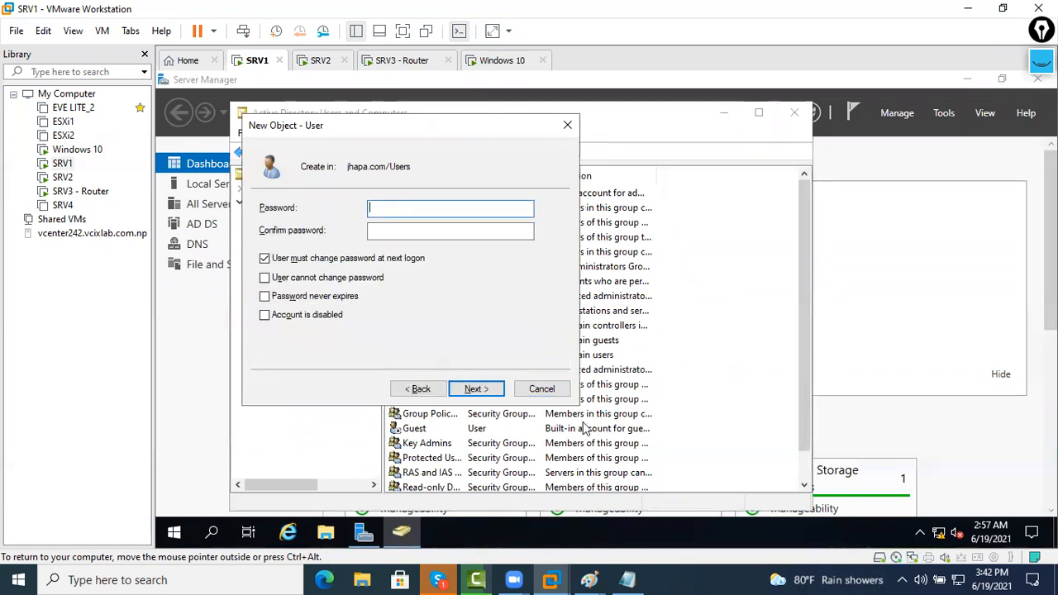
Give the user a non-expiring password it cannot change, finish the wizard, and move to SRV2
{"action": "type", "text": "Pass@123"}
{"action": "key", "text": "Tab"}
{"action": "type", "text": "Pass@123"}
{"action": "key", "text": "Tab"}
{"action": "key", "text": "space"}
{"action": "key", "text": "Tab"}
{"action": "key", "text": "space"}
{"action": "key", "text": "Tab"}
{"action": "key", "text": "space"}
{"action": "key", "text": "Return"}
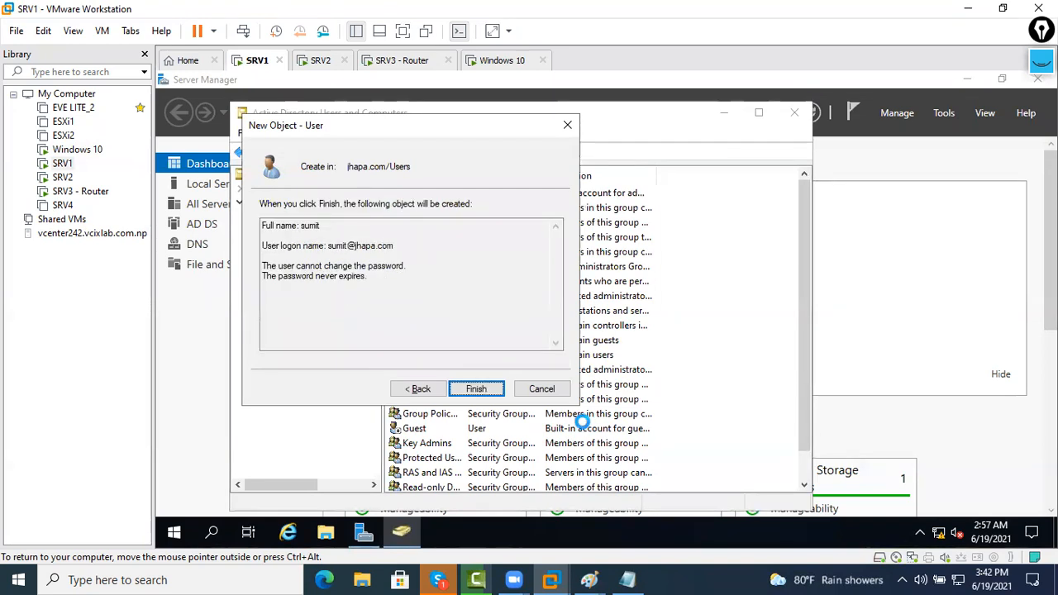
{"action": "key", "text": "Return"}
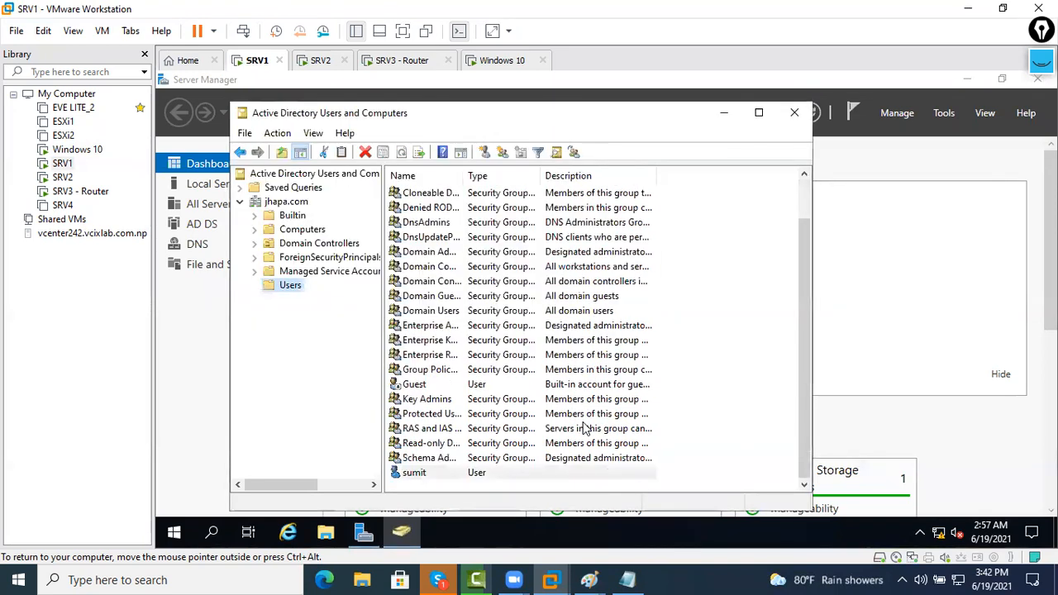
{"action": "left_click", "coordinate": [338, 66]}
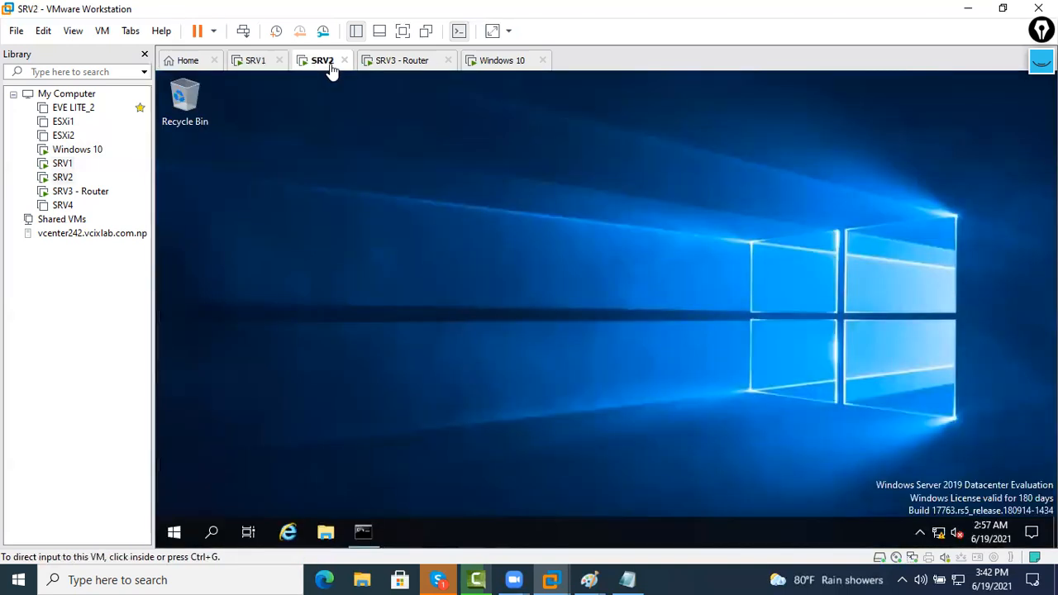
On SRV2, open Active Directory Users and Computers and show delhi.com's Users container
{"action": "left_click", "coordinate": [167, 535]}
{"action": "left_click", "coordinate": [449, 220]}
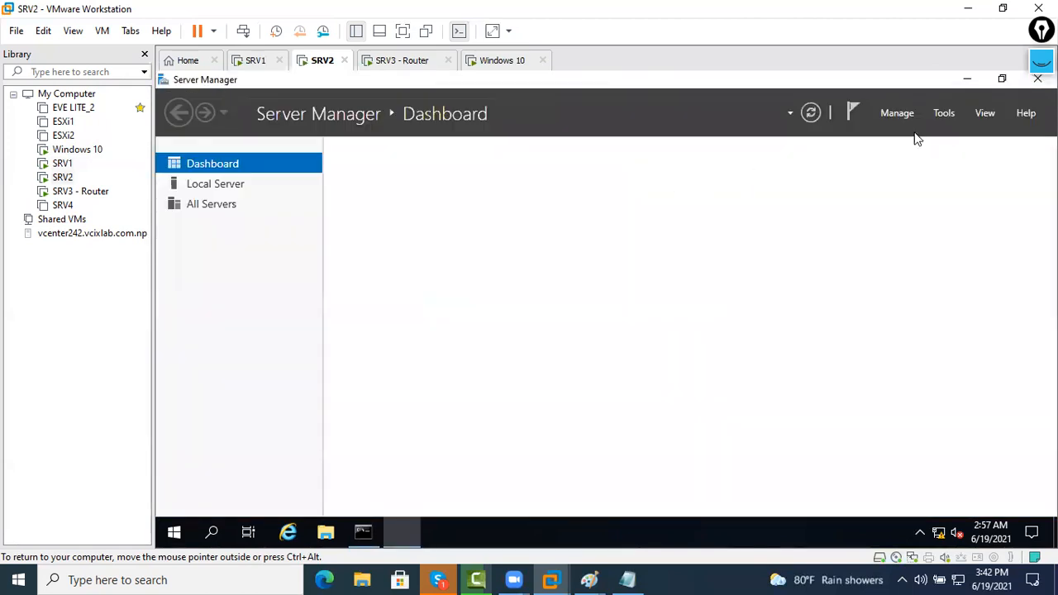
{"action": "left_click", "coordinate": [946, 112]}
{"action": "left_click", "coordinate": [911, 201]}
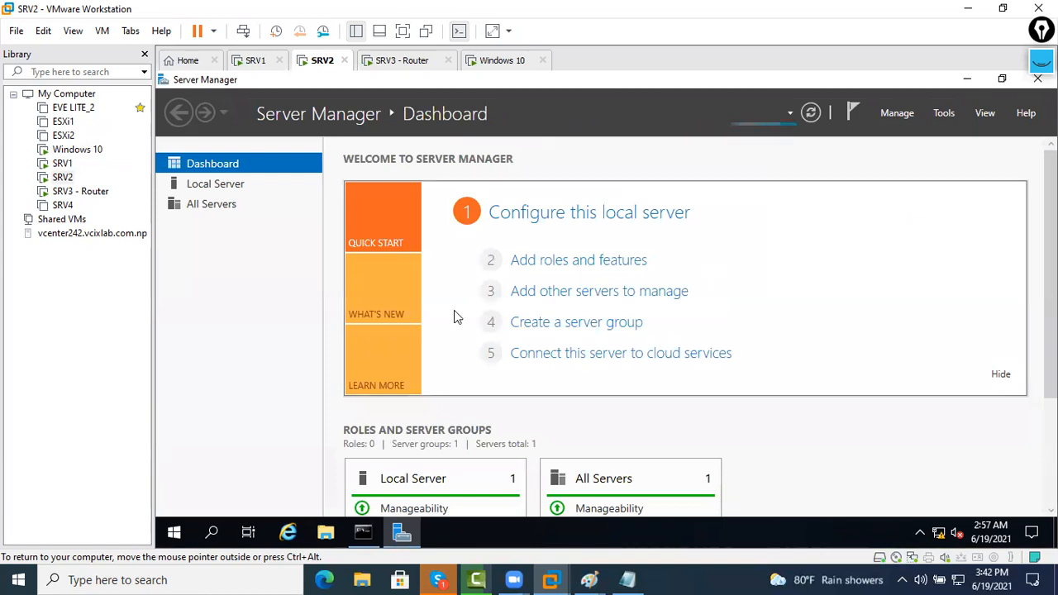
{"action": "left_click", "coordinate": [285, 202]}
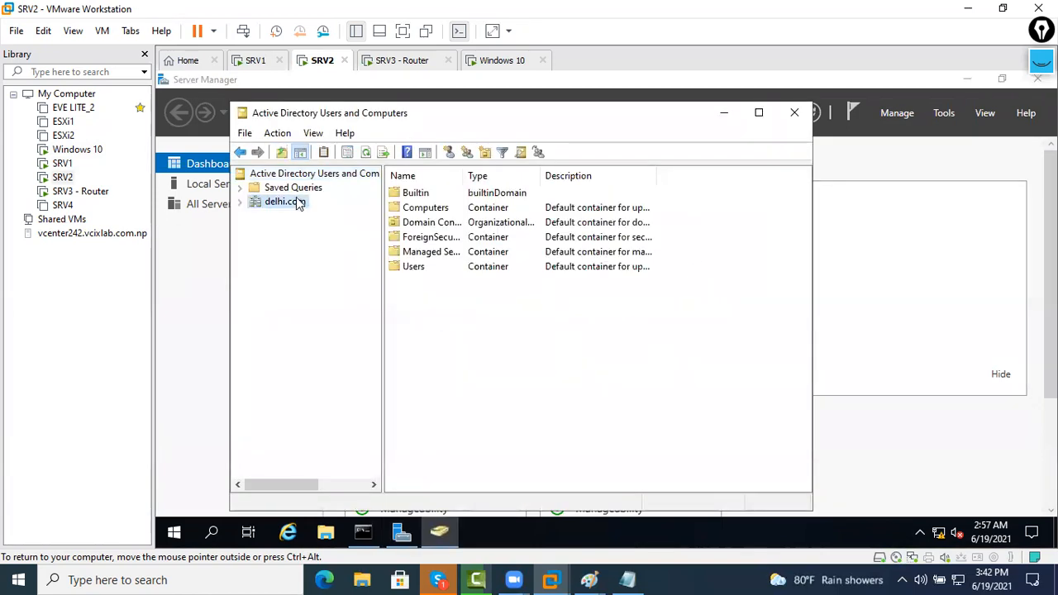
{"action": "double_click", "coordinate": [299, 205]}
{"action": "left_click", "coordinate": [290, 285]}
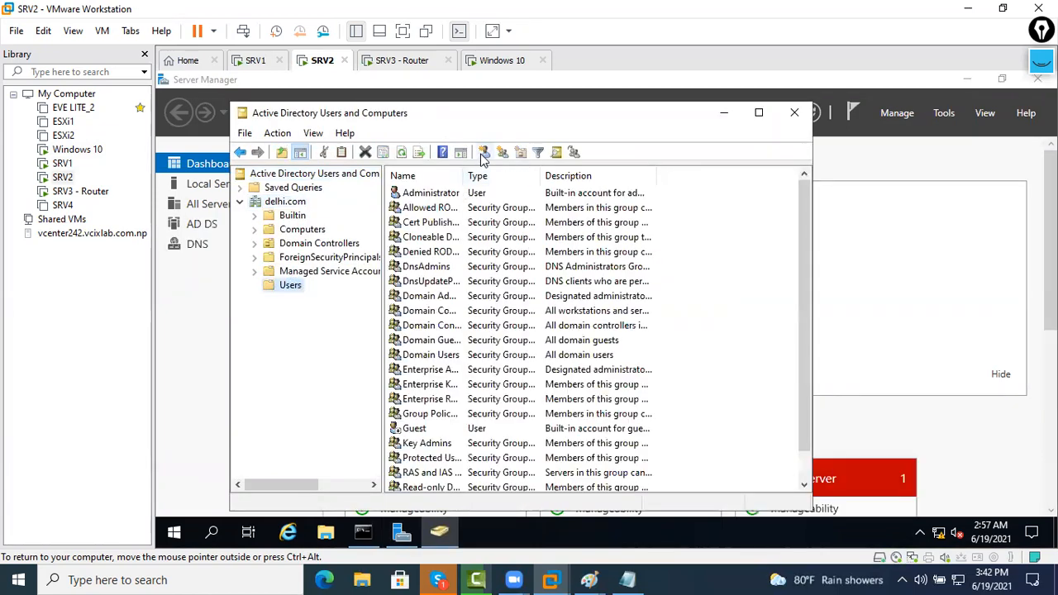
Create a new delhi.com user with matching name and logon, a password, and password options set
{"action": "left_click", "coordinate": [484, 154]}
{"action": "type", "text": "amit"}
{"action": "key", "text": "Tab"}
{"action": "key", "text": "Tab"}
{"action": "key", "text": "Tab"}
{"action": "key", "text": "Tab"}
{"action": "type", "text": "amit"}
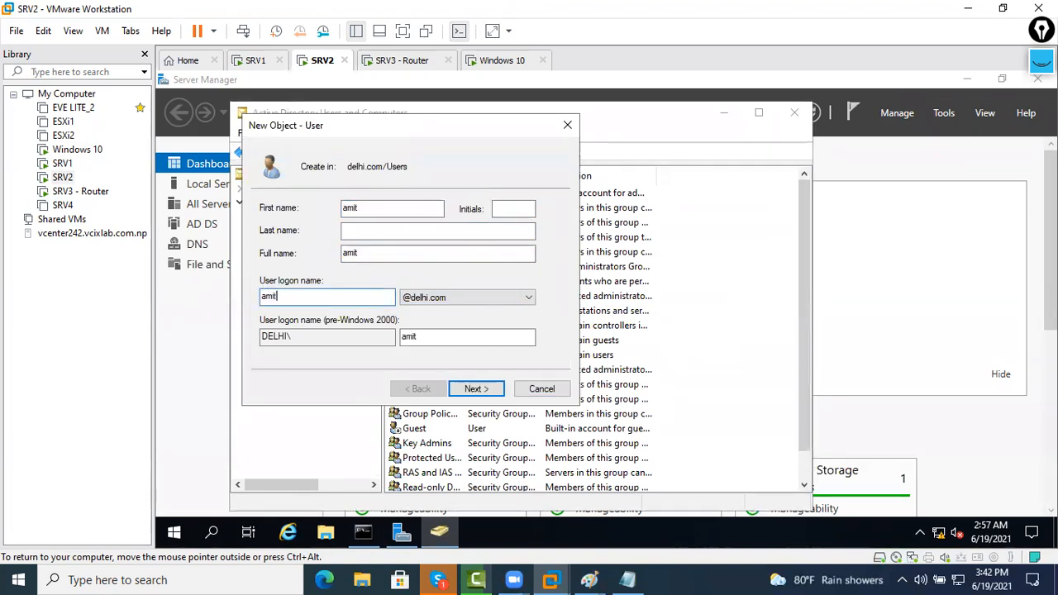
{"action": "key", "text": "Return"}
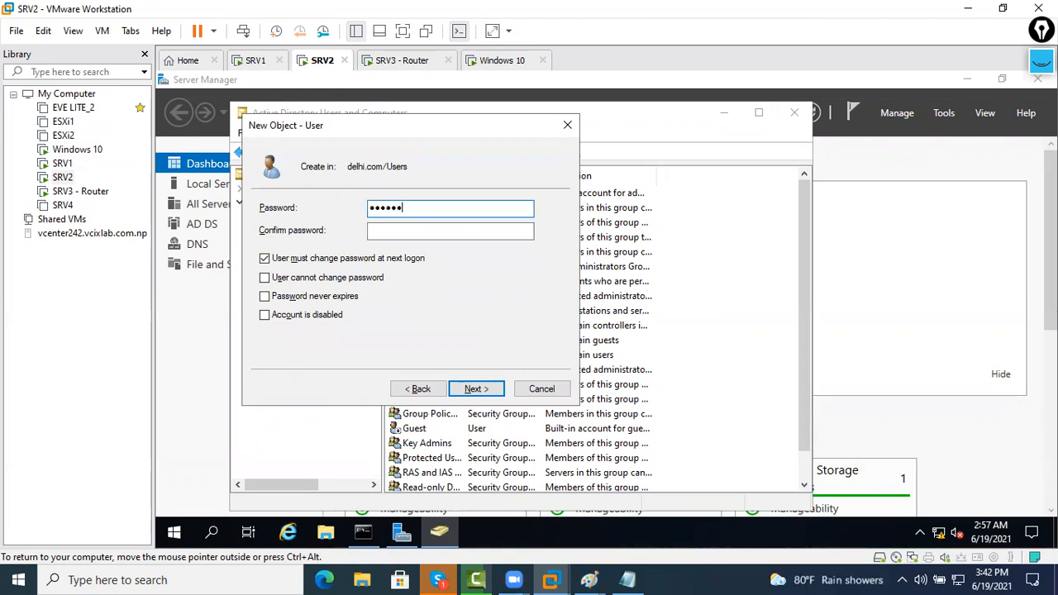
{"action": "key", "text": "Tab"}
{"action": "type", "text": "••••••••"}
{"action": "key", "text": "Tab"}
{"action": "key", "text": "space"}
{"action": "key", "text": "Tab"}
{"action": "key", "text": "space"}
{"action": "key", "text": "Tab"}
{"action": "key", "text": "space"}
{"action": "key", "text": "Return"}
{"action": "key", "text": "Return"}
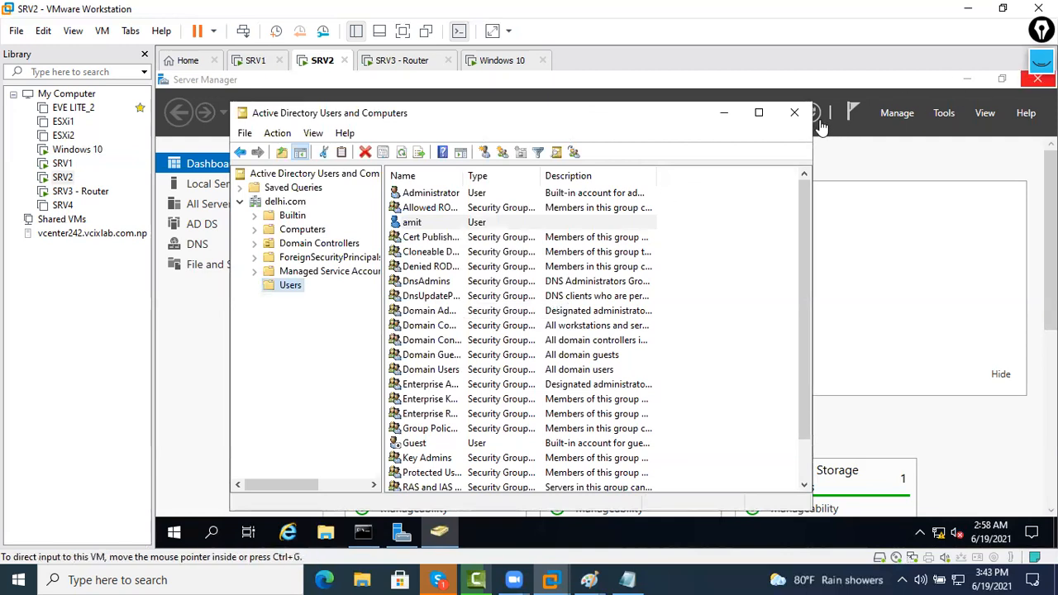
On SRV1, open Active Directory Domains and Trusts from Server Manager's Tools
{"action": "left_click", "coordinate": [259, 66]}
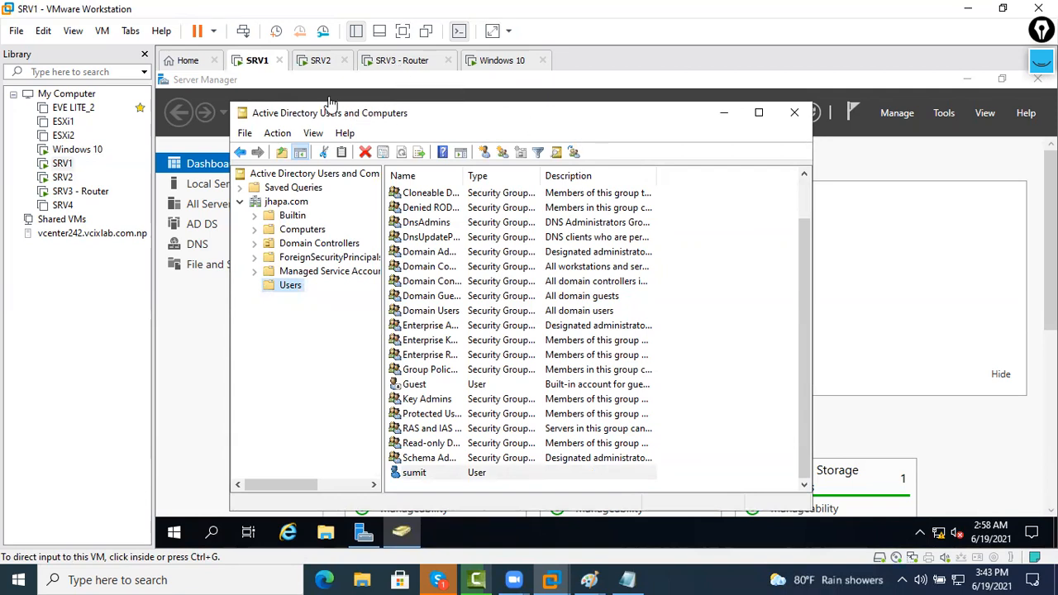
{"action": "left_click", "coordinate": [724, 113]}
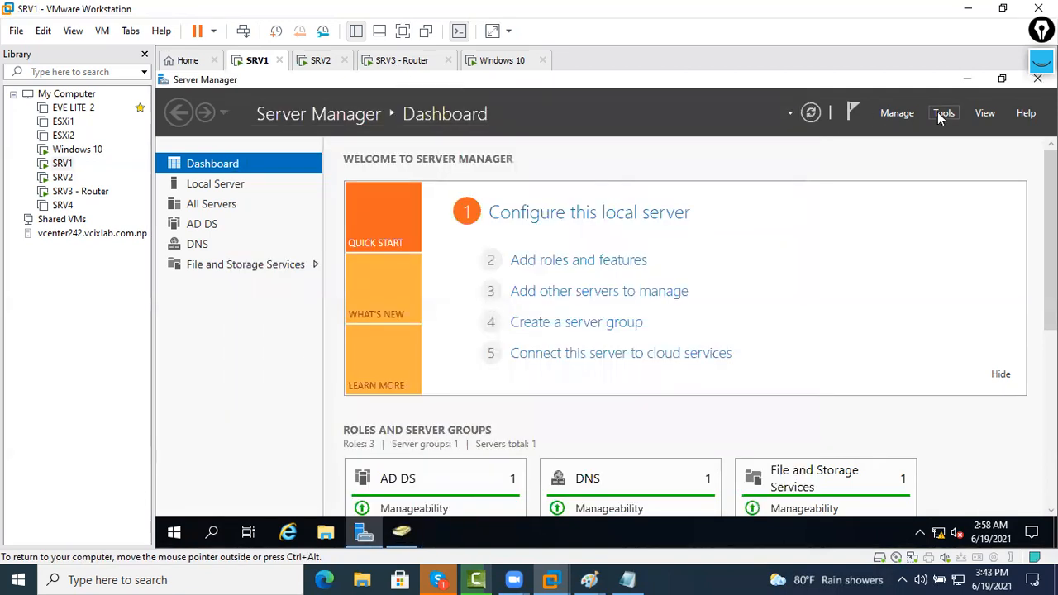
{"action": "left_click", "coordinate": [942, 114]}
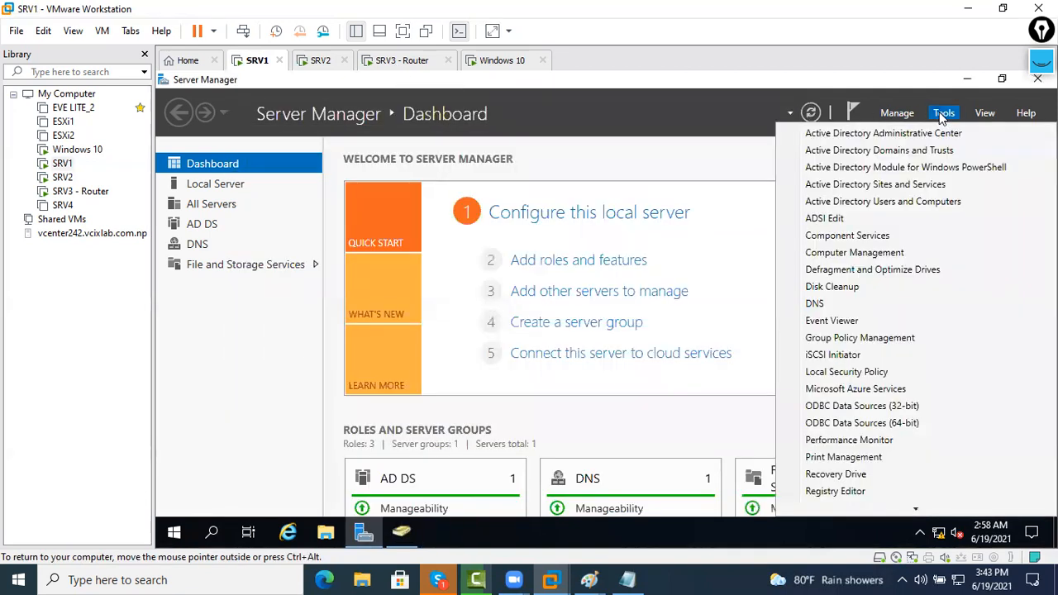
{"action": "left_click", "coordinate": [958, 155]}
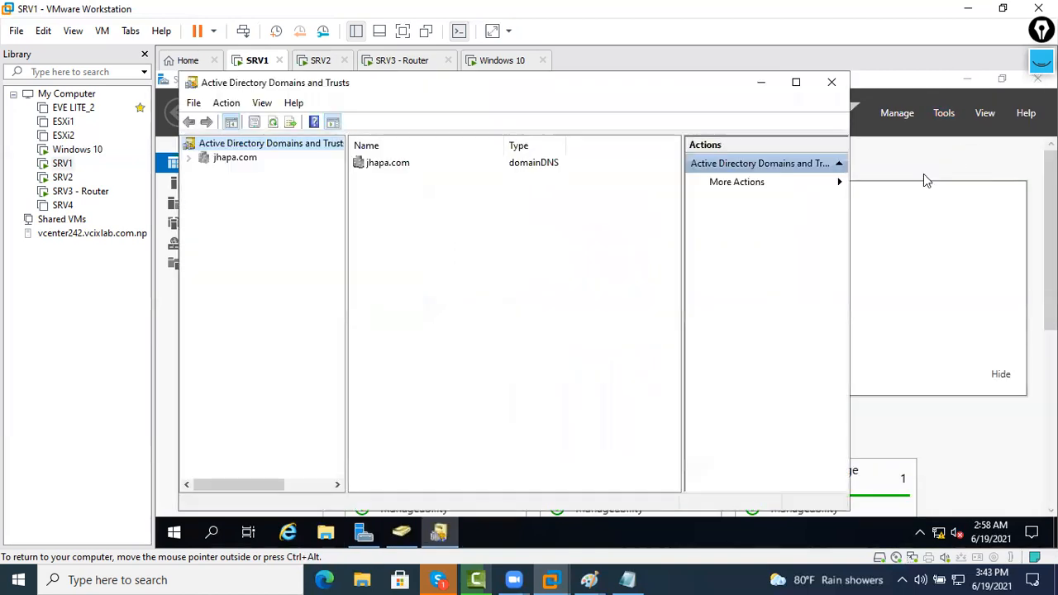
Check jhapa.com's Trusts tab lists no trusts, close it, and go to SRV2
{"action": "left_click", "coordinate": [242, 162]}
{"action": "right_click", "coordinate": [230, 163]}
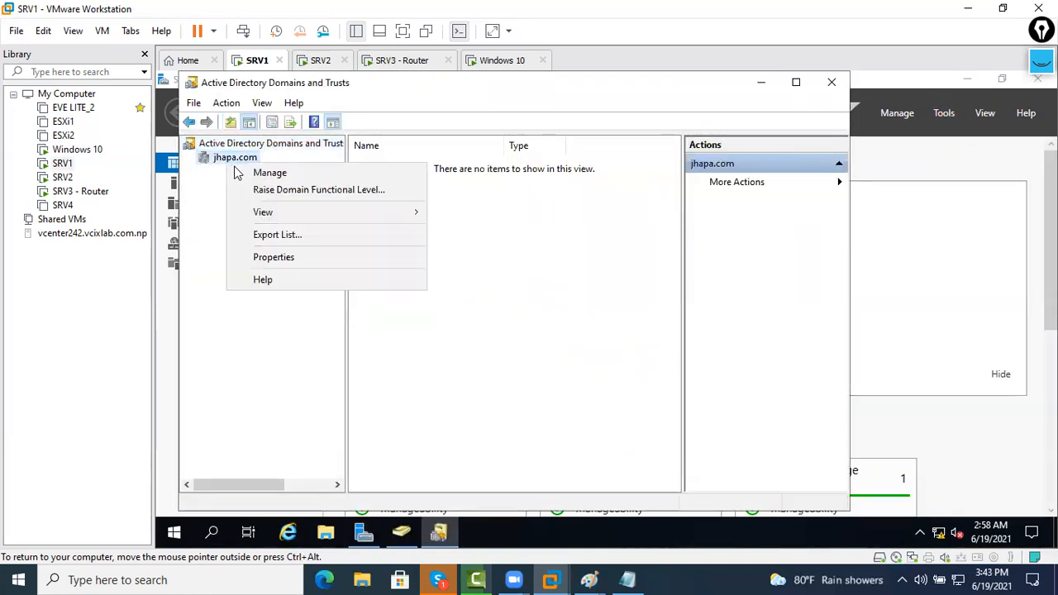
{"action": "left_click", "coordinate": [271, 258]}
{"action": "left_click", "coordinate": [420, 154]}
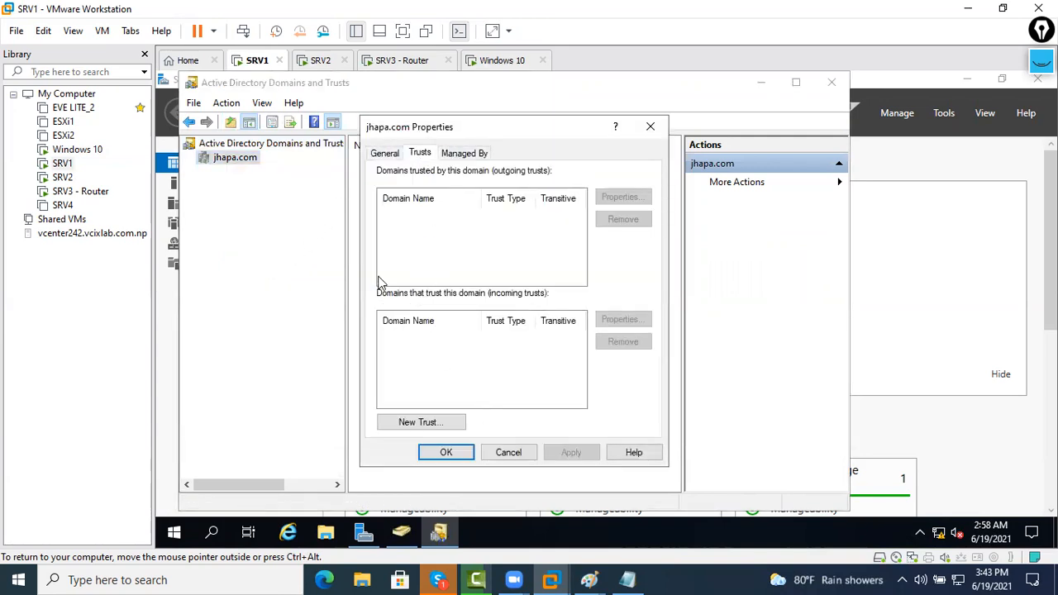
{"action": "left_click", "coordinate": [510, 451]}
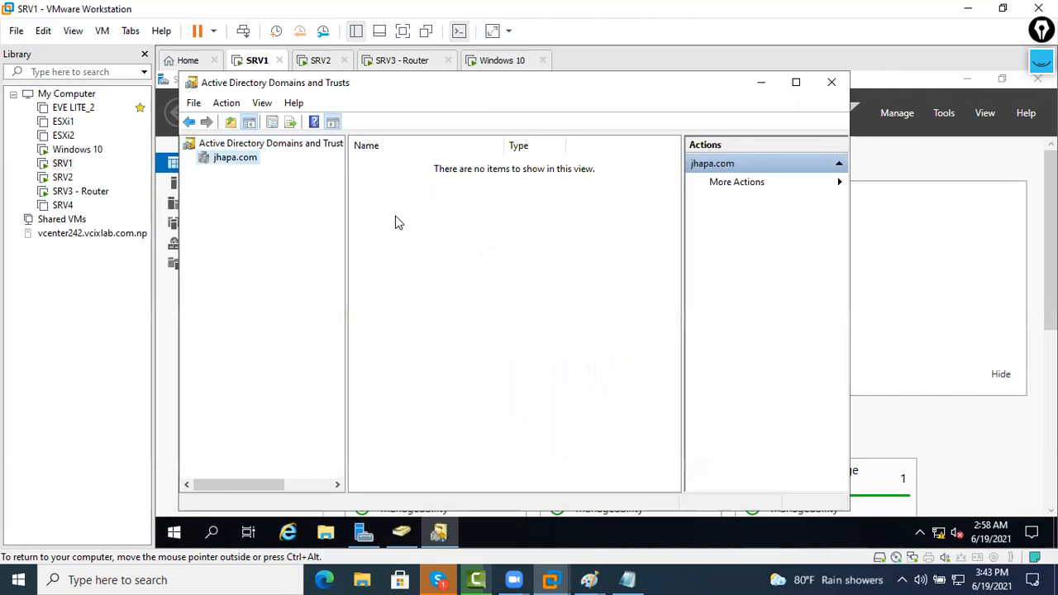
{"action": "left_click", "coordinate": [329, 65]}
On SRV2, open Domains and Trusts and check delhi.com's Trusts tab lists no trusts
{"action": "left_click", "coordinate": [939, 144]}
{"action": "left_click", "coordinate": [942, 113]}
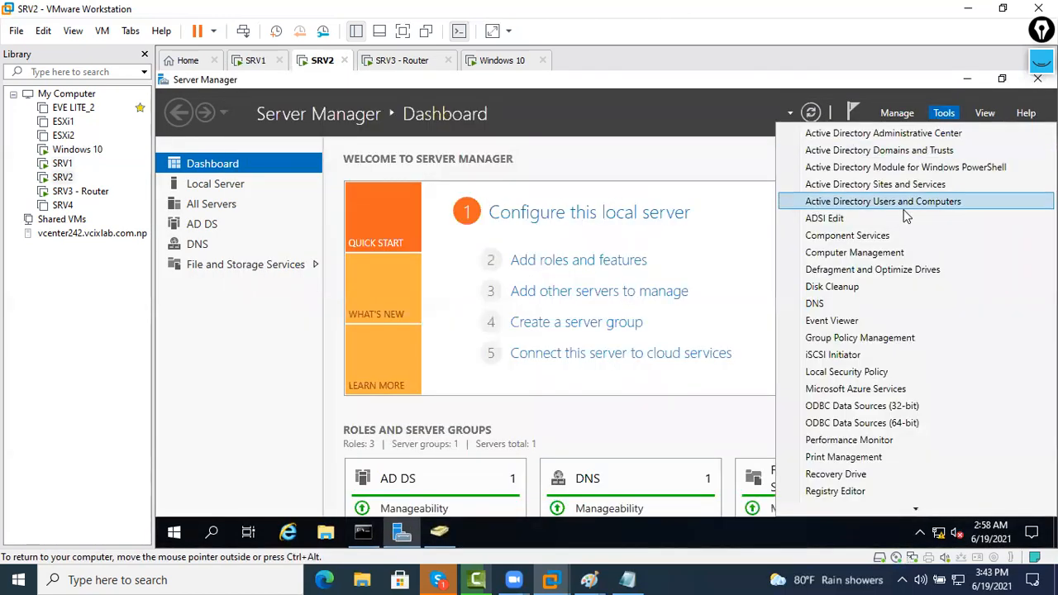
{"action": "left_click", "coordinate": [884, 149]}
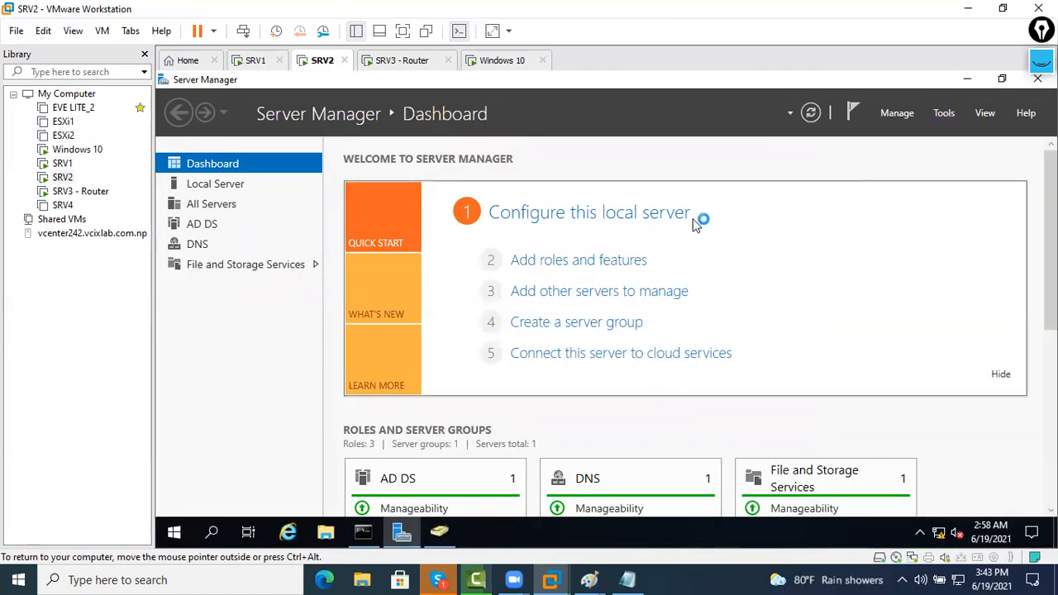
{"action": "left_click", "coordinate": [235, 157]}
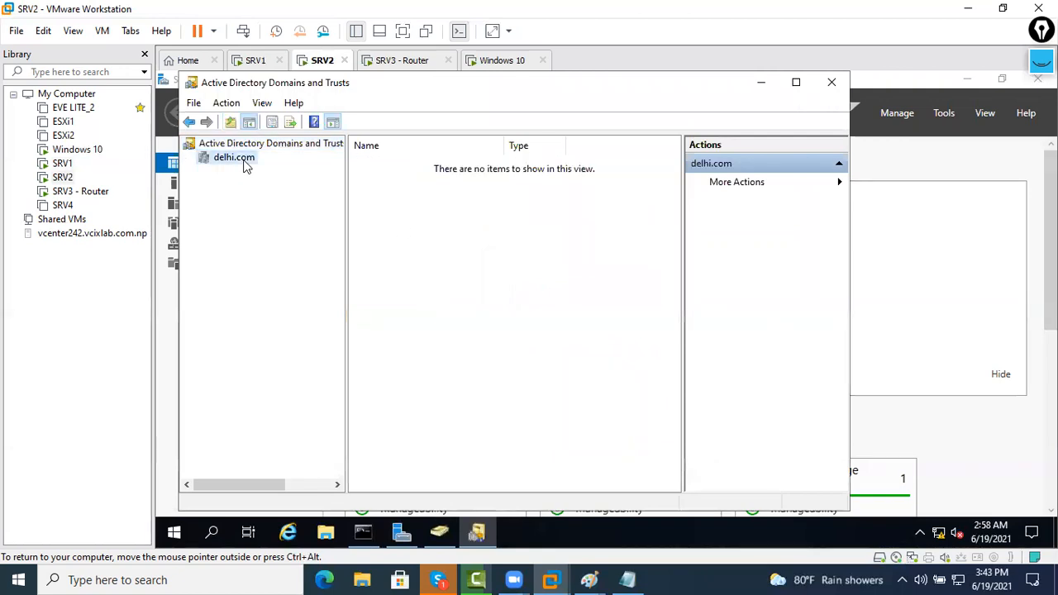
{"action": "right_click", "coordinate": [244, 163]}
{"action": "left_click", "coordinate": [298, 257]}
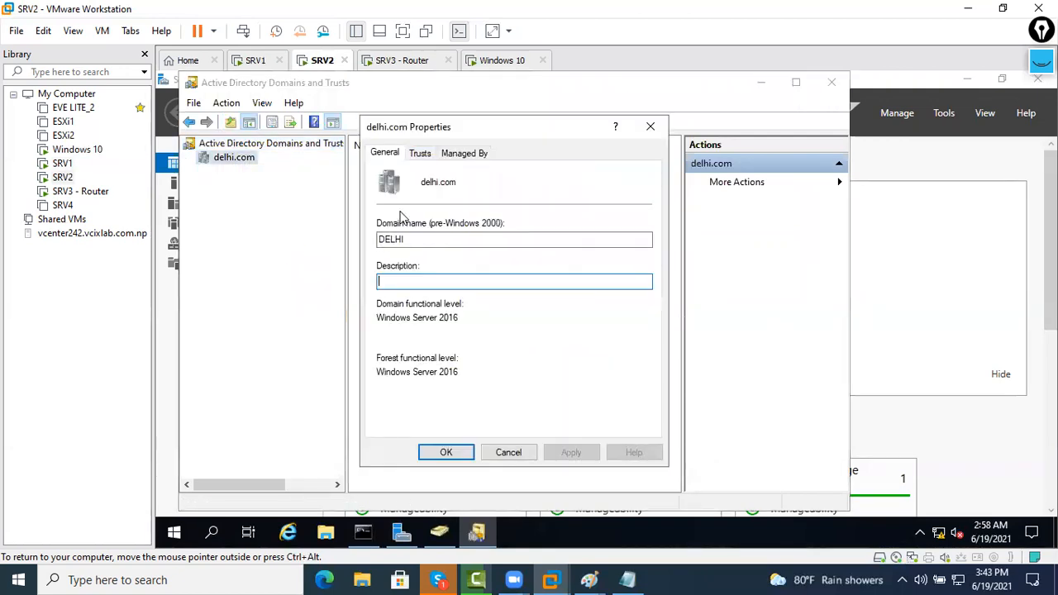
{"action": "left_click", "coordinate": [415, 157]}
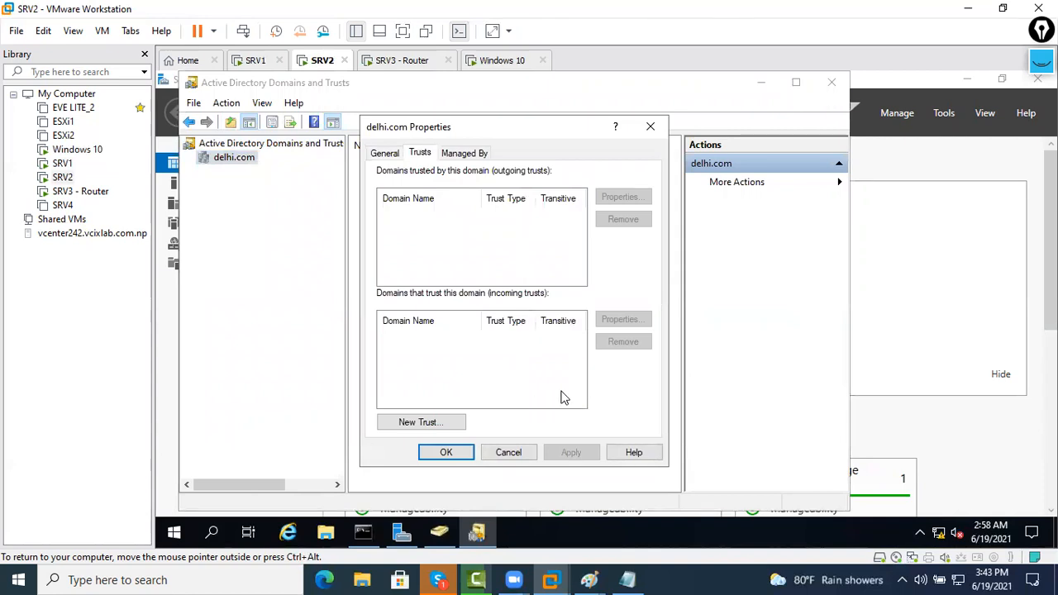
{"action": "left_click", "coordinate": [498, 453]}
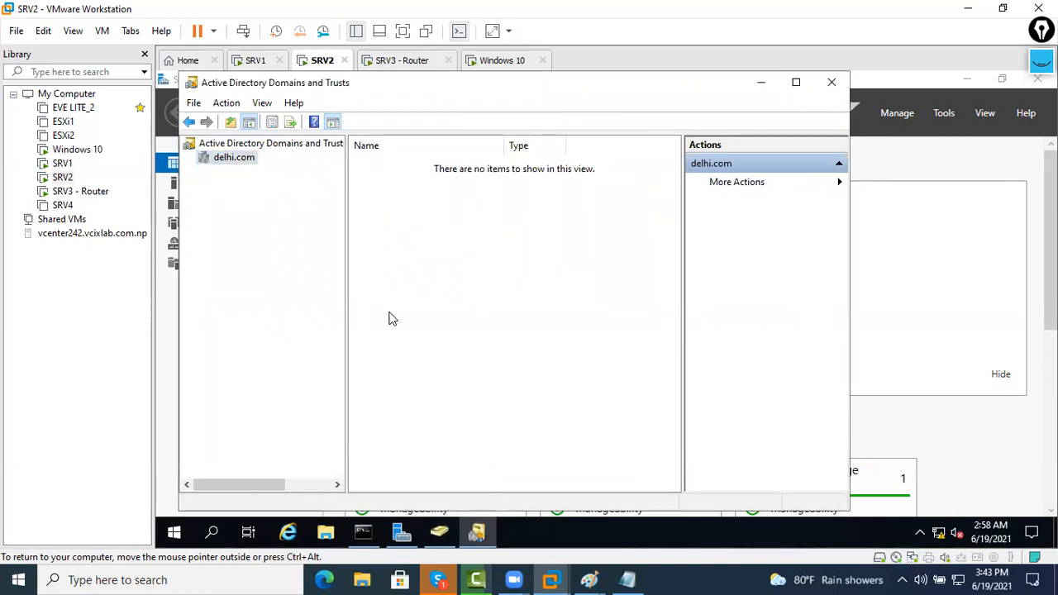
Switch back and forth between the SRV1 and SRV2 virtual machines
{"action": "left_click", "coordinate": [255, 64]}
{"action": "left_click", "coordinate": [299, 63]}
{"action": "left_click", "coordinate": [264, 64]}
{"action": "left_click", "coordinate": [322, 64]}
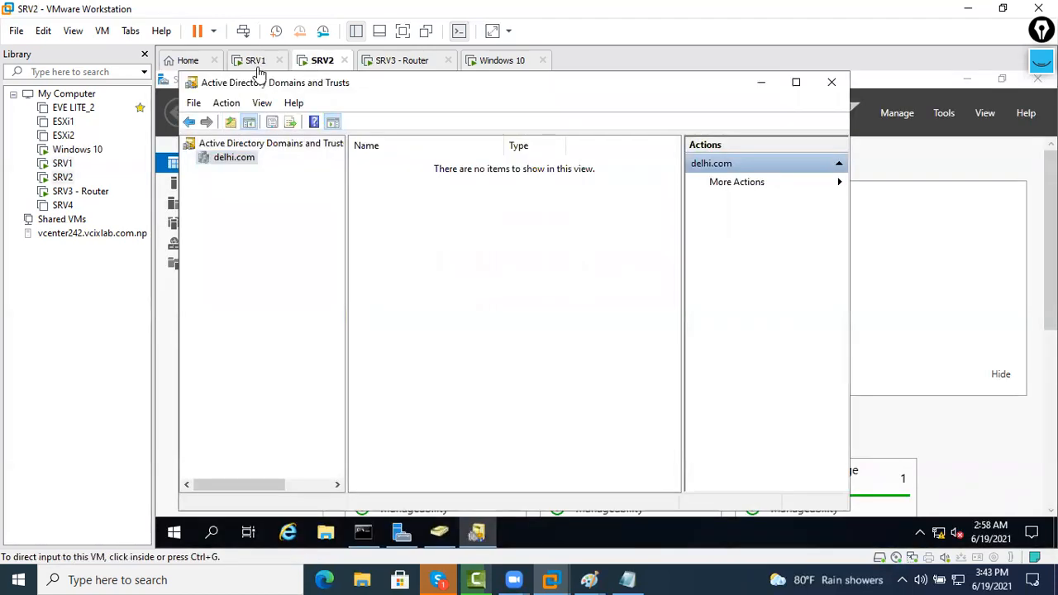
{"action": "left_click", "coordinate": [257, 64]}
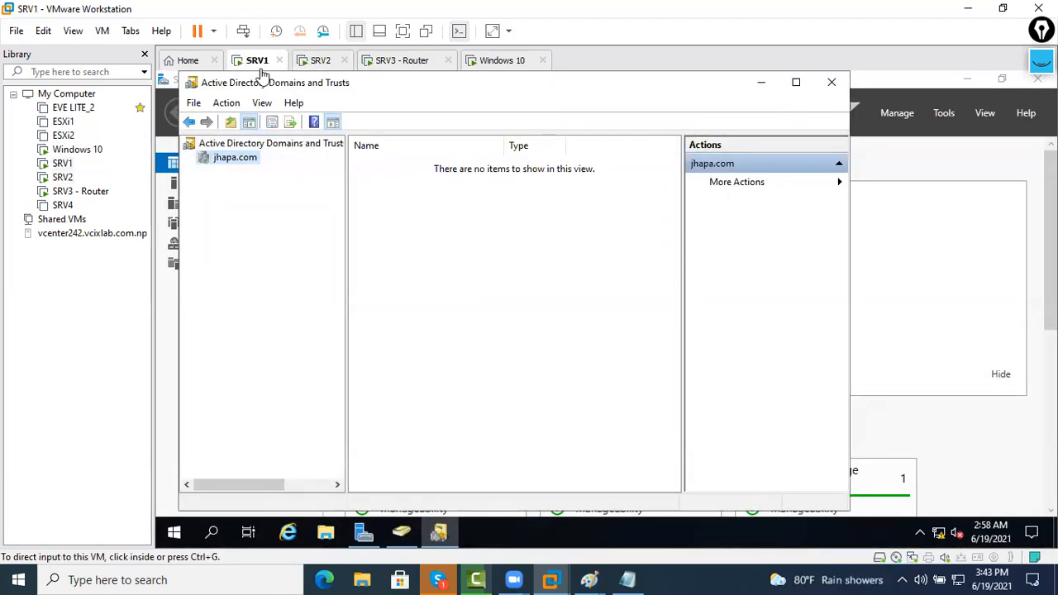
{"action": "left_click", "coordinate": [307, 66]}
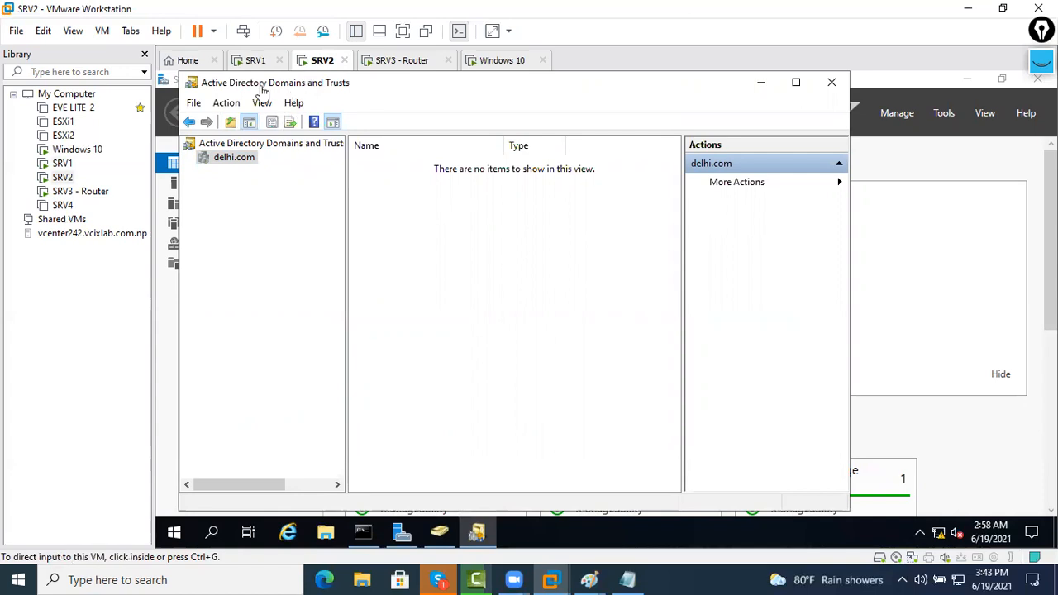
{"action": "left_click", "coordinate": [248, 65]}
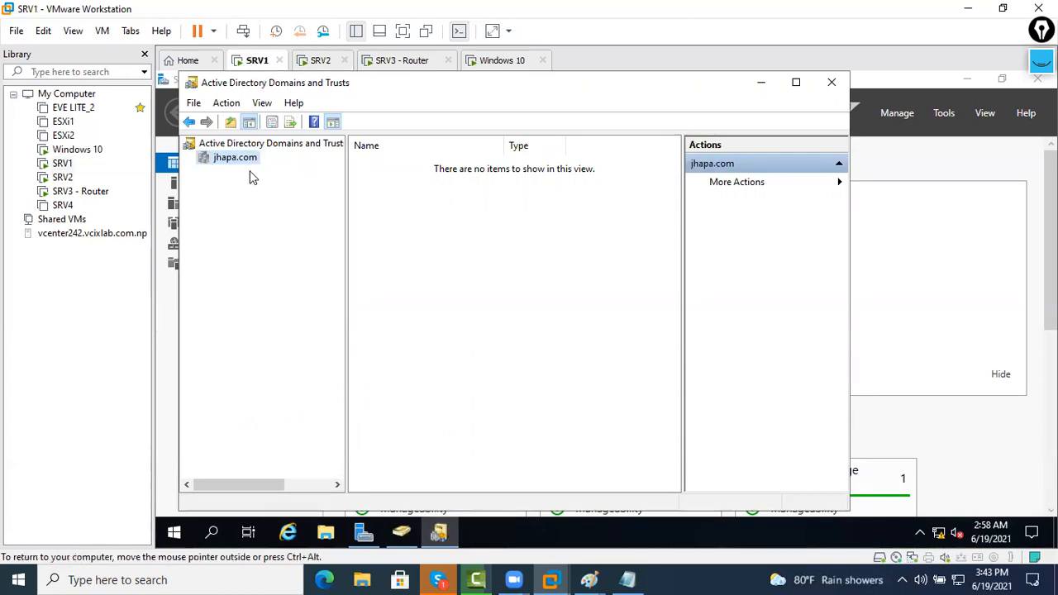
{"action": "left_click", "coordinate": [305, 66]}
On SRV1, launch the New Trust Wizard from jhapa.com's Trusts properties
{"action": "left_click", "coordinate": [249, 63]}
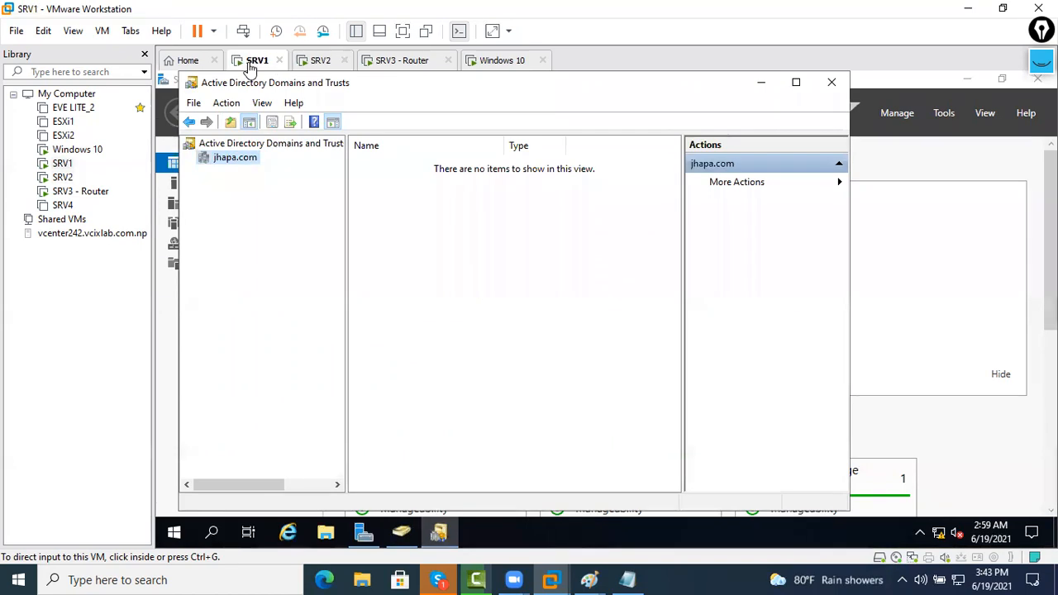
{"action": "right_click", "coordinate": [245, 168]}
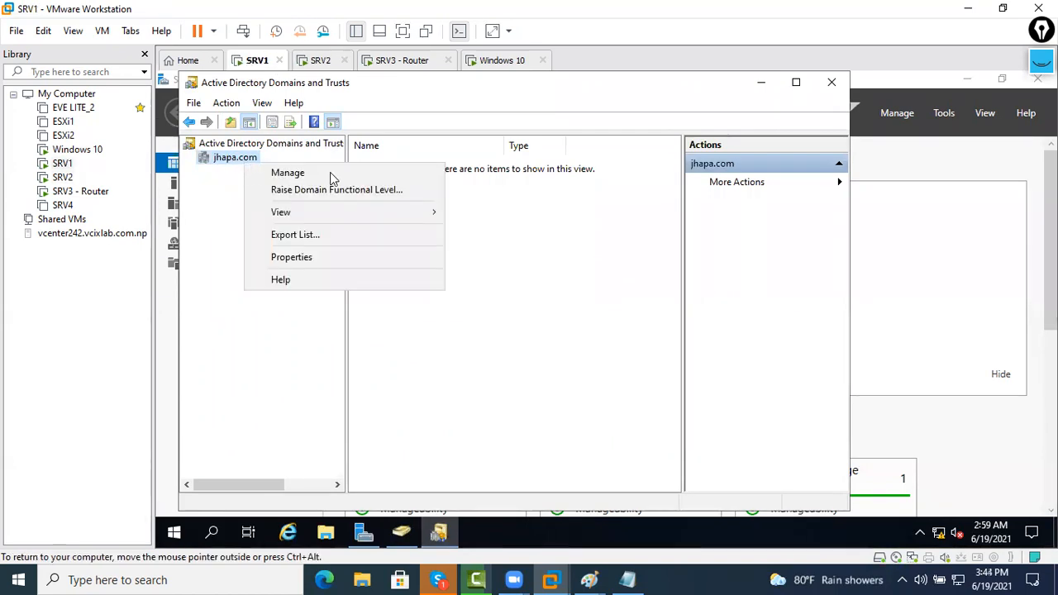
{"action": "left_click", "coordinate": [355, 257]}
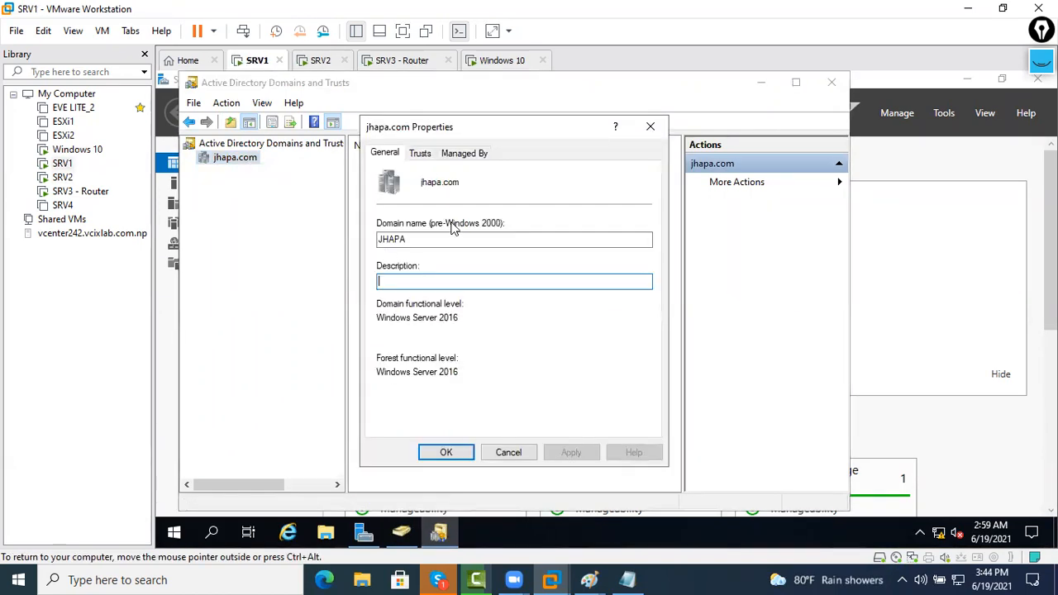
{"action": "left_click", "coordinate": [418, 157]}
{"action": "left_click", "coordinate": [413, 423]}
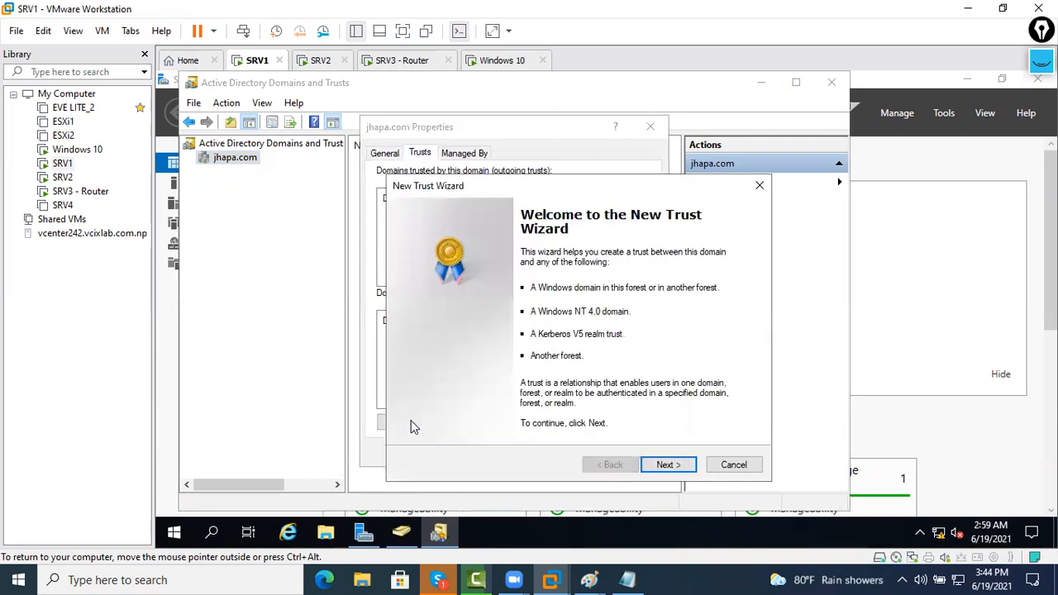
{"action": "left_click_drag", "start_coordinate": [529, 185], "coordinate": [489, 109]}
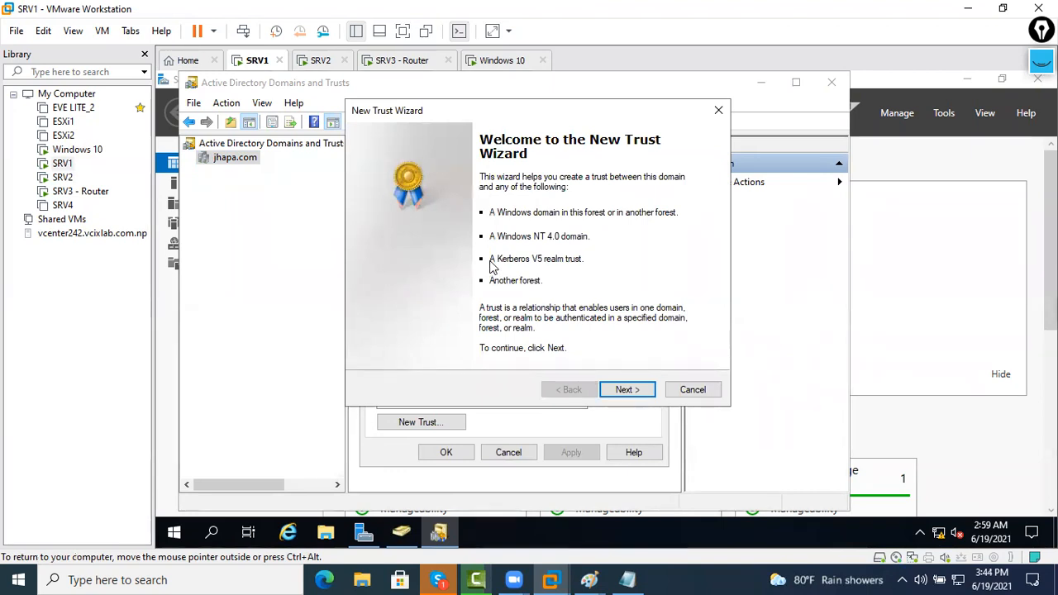
Annotate the wizard's trust kinds (Kerberos realm, Another forest, Windows domains) with pen drawings, then erase them
{"action": "left_click", "coordinate": [1040, 61]}
{"action": "left_click", "coordinate": [973, 109]}
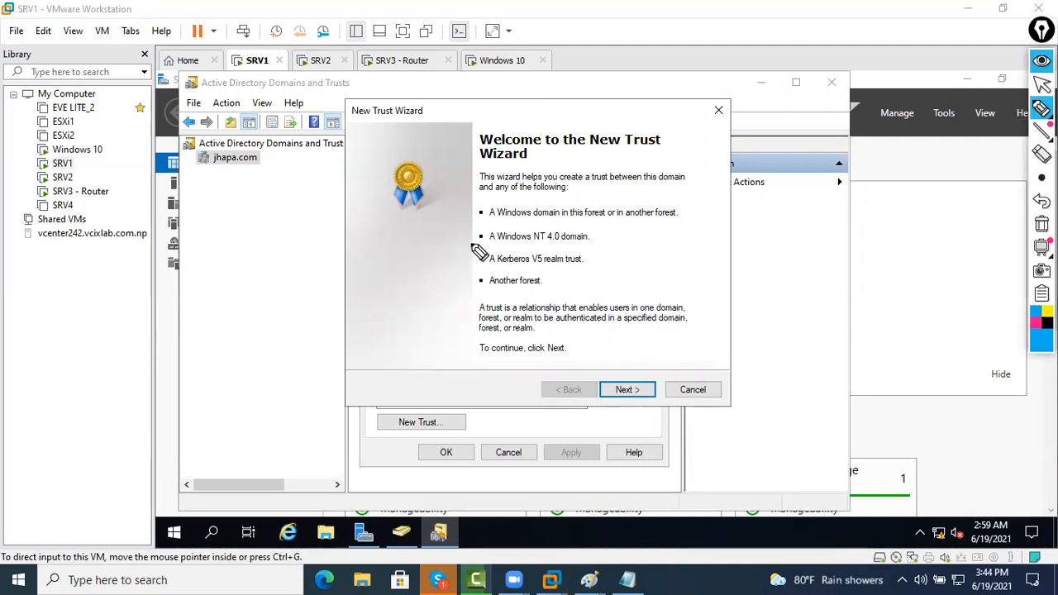
{"action": "mouse_move", "coordinate": [430, 284]}
{"action": "left_mouse_down"}
{"action": "mouse_move", "coordinate": [419, 289]}
{"action": "mouse_move", "coordinate": [474, 269]}
{"action": "left_mouse_up"}
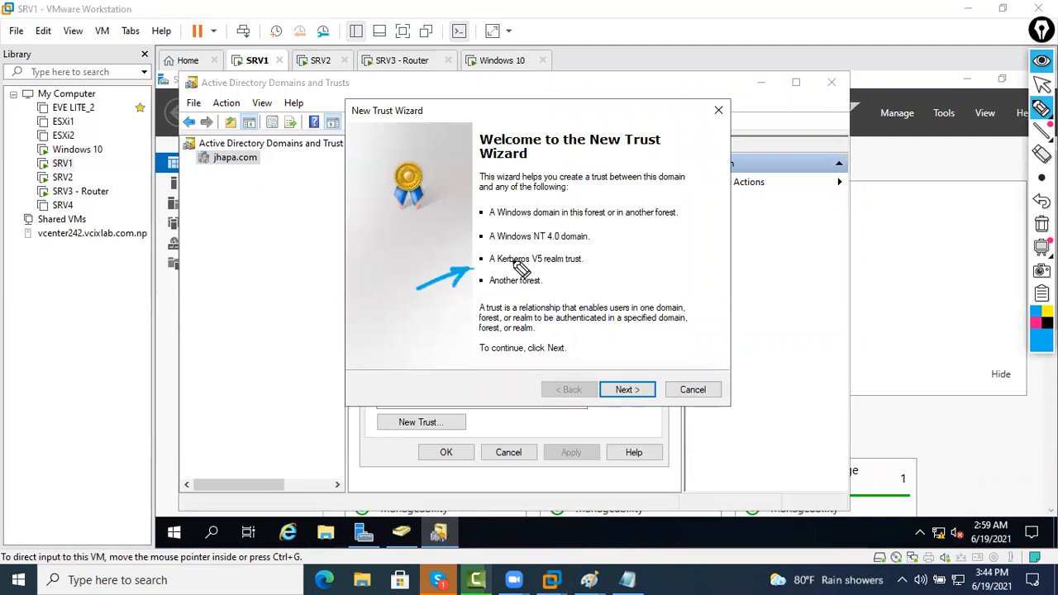
{"action": "left_click_drag", "start_coordinate": [355, 296], "coordinate": [383, 312]}
{"action": "left_click_drag", "start_coordinate": [386, 297], "coordinate": [432, 265]}
{"action": "left_click_drag", "start_coordinate": [363, 350], "coordinate": [452, 276]}
{"action": "left_click", "coordinate": [1034, 323]}
{"action": "mouse_move", "coordinate": [404, 351]}
{"action": "left_mouse_down"}
{"action": "mouse_move", "coordinate": [475, 307]}
{"action": "mouse_move", "coordinate": [482, 291]}
{"action": "left_mouse_up"}
{"action": "left_click_drag", "start_coordinate": [490, 295], "coordinate": [489, 299]}
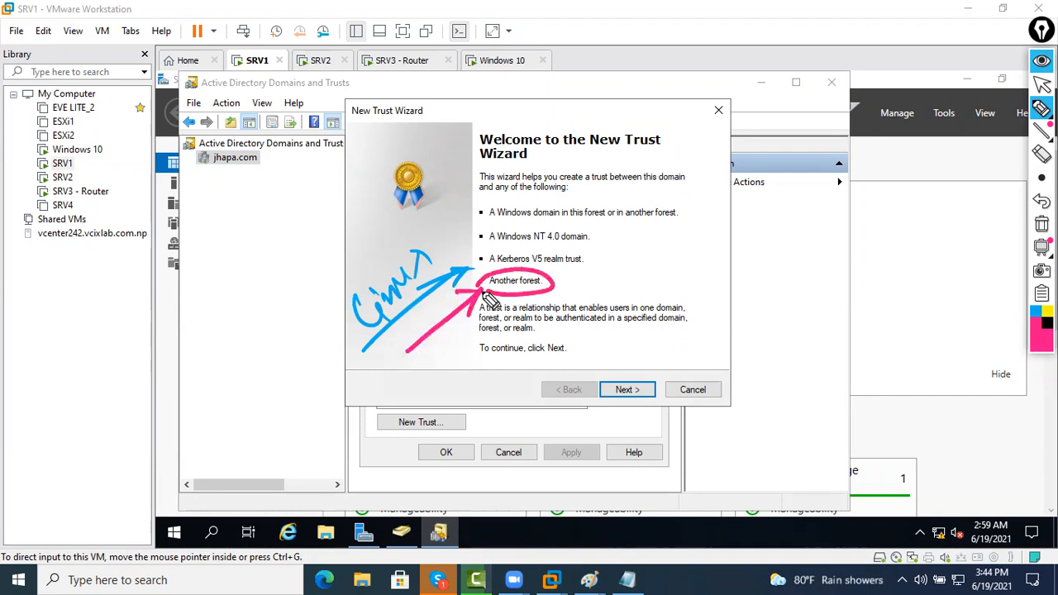
{"action": "mouse_move", "coordinate": [469, 246]}
{"action": "left_mouse_down"}
{"action": "mouse_move", "coordinate": [615, 245]}
{"action": "mouse_move", "coordinate": [709, 219]}
{"action": "left_mouse_up"}
{"action": "mouse_move", "coordinate": [453, 201]}
{"action": "left_mouse_down"}
{"action": "mouse_move", "coordinate": [457, 225]}
{"action": "mouse_move", "coordinate": [543, 162]}
{"action": "left_mouse_up"}
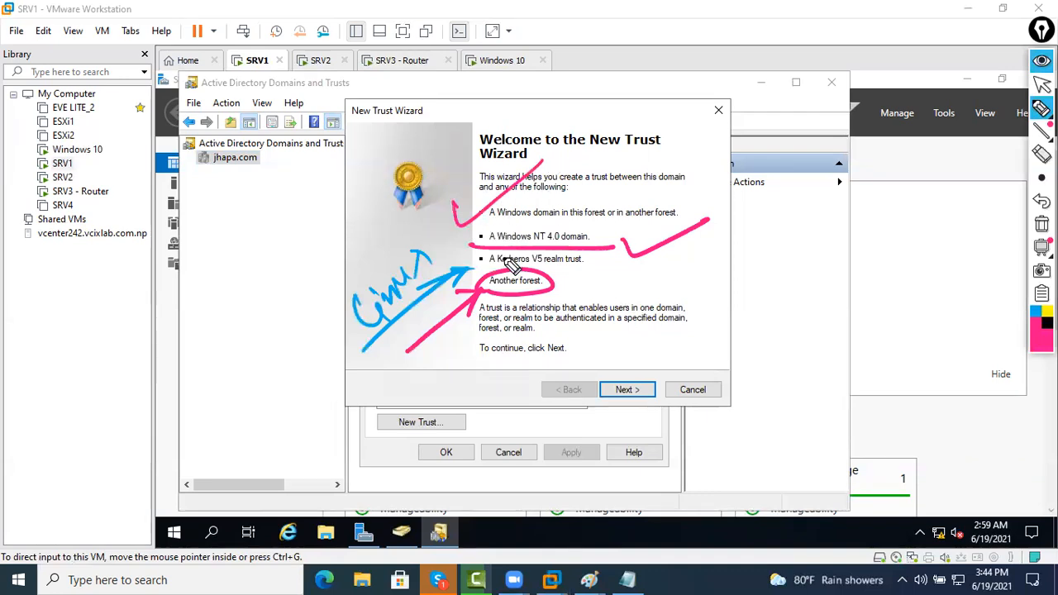
{"action": "mouse_move", "coordinate": [500, 198]}
{"action": "left_mouse_down"}
{"action": "mouse_move", "coordinate": [446, 282]}
{"action": "mouse_move", "coordinate": [541, 258]}
{"action": "left_mouse_up"}
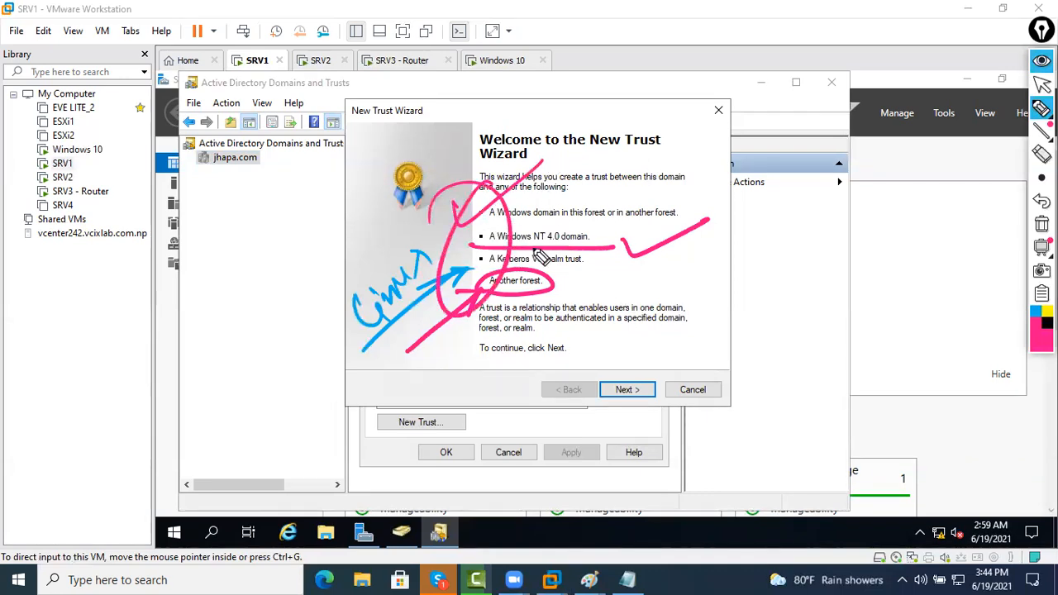
{"action": "left_click", "coordinate": [1040, 223]}
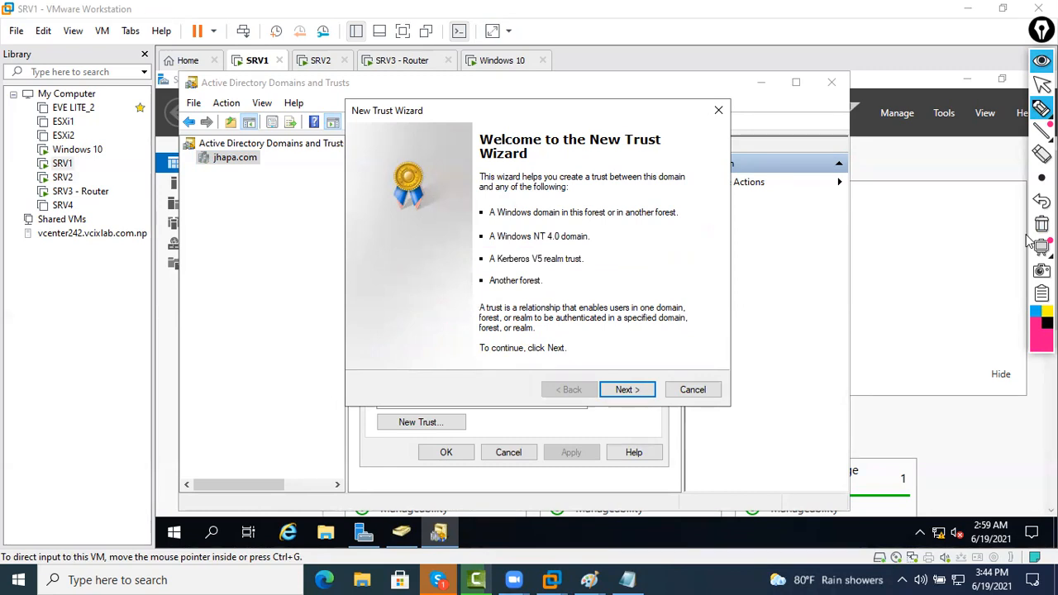
{"action": "left_click", "coordinate": [1041, 61]}
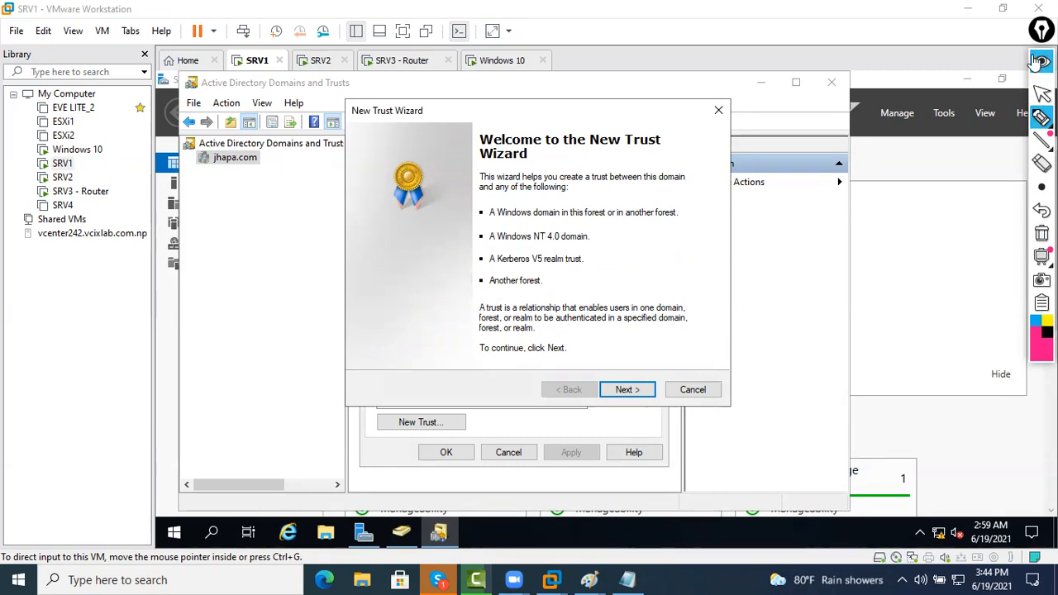
{"action": "left_click", "coordinate": [599, 320]}
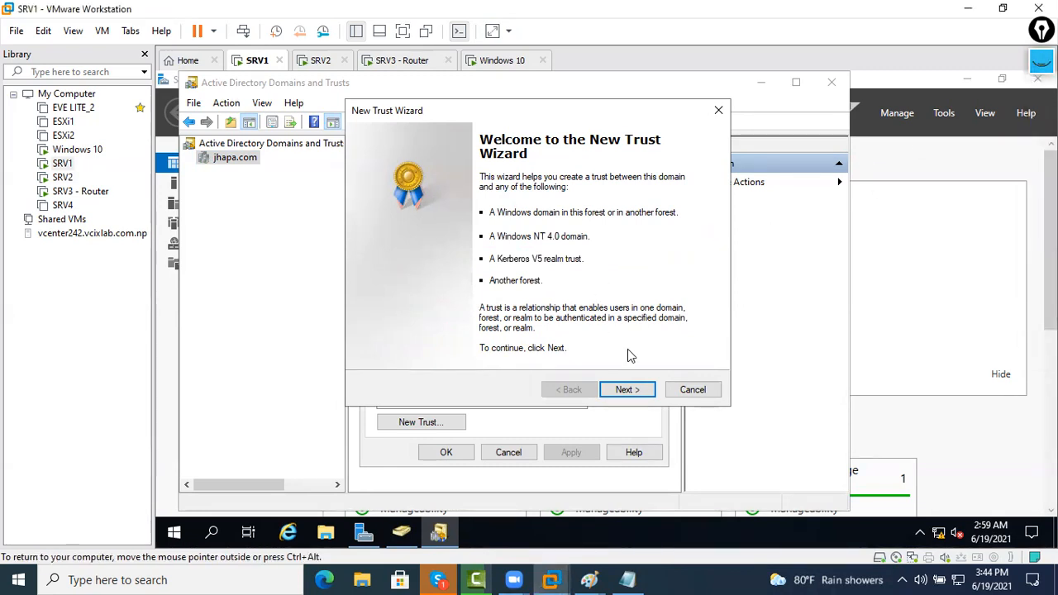
Enter delhi.com as the domain to trust
{"action": "left_click", "coordinate": [632, 392]}
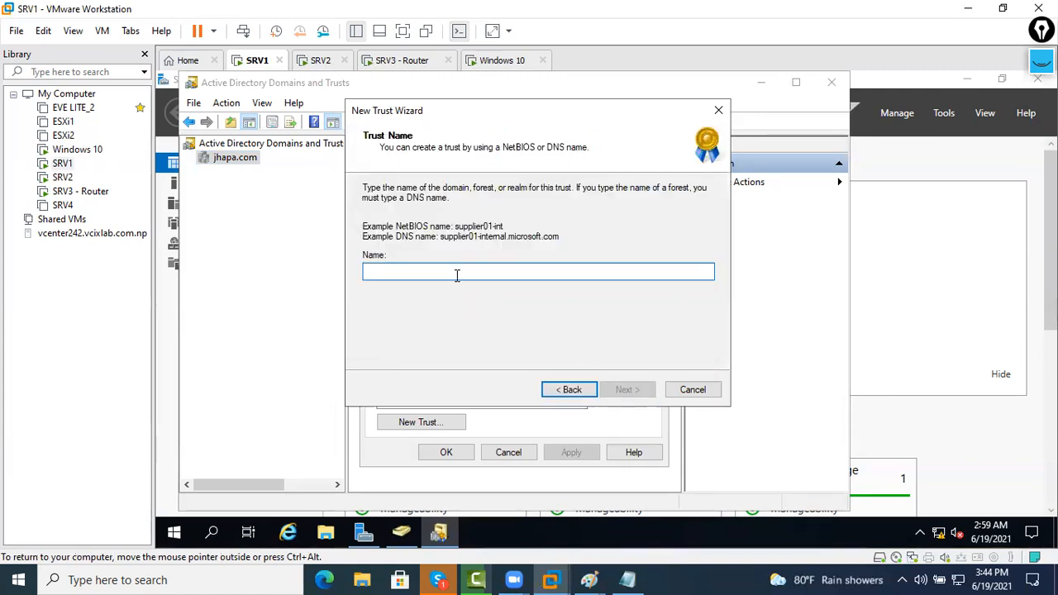
{"action": "type", "text": "d"}
{"action": "key", "text": "BackSpace"}
{"action": "type", "text": "delhi.com"}
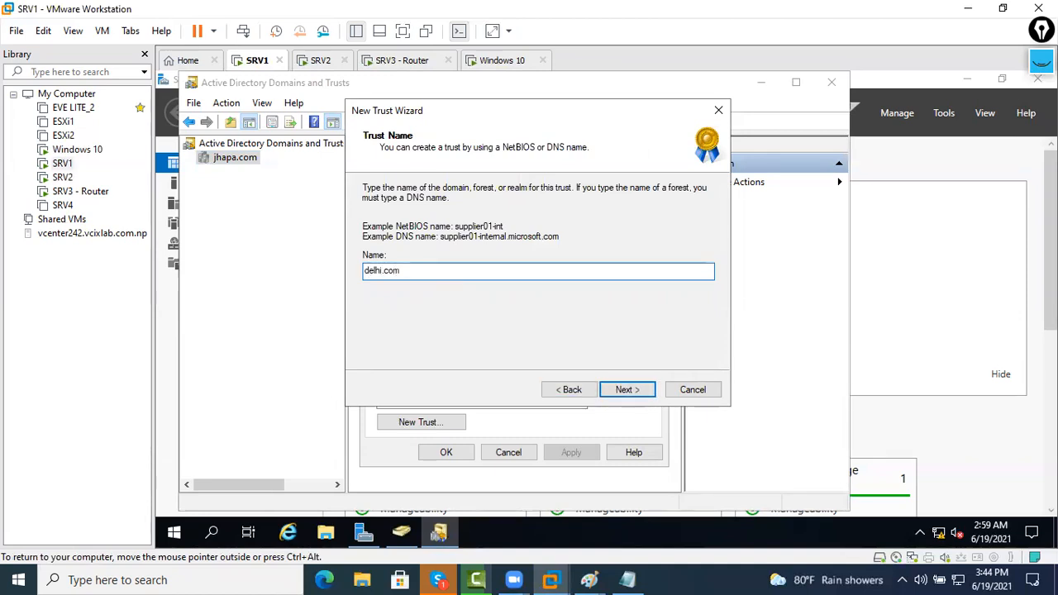
{"action": "left_click", "coordinate": [625, 388]}
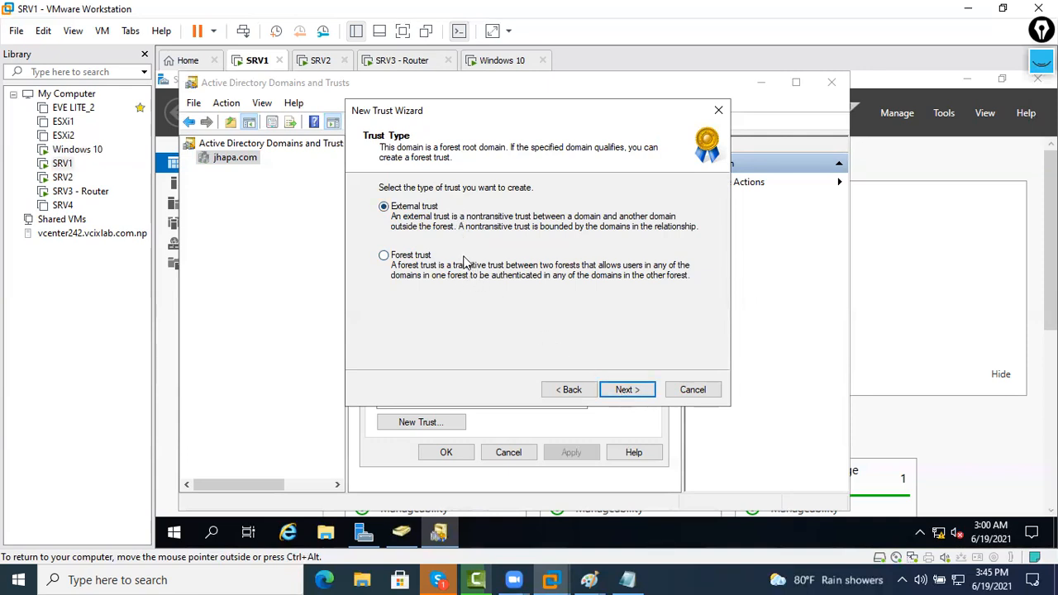
Choose the External trust type and keep the Two-way direction
{"action": "left_click", "coordinate": [637, 392]}
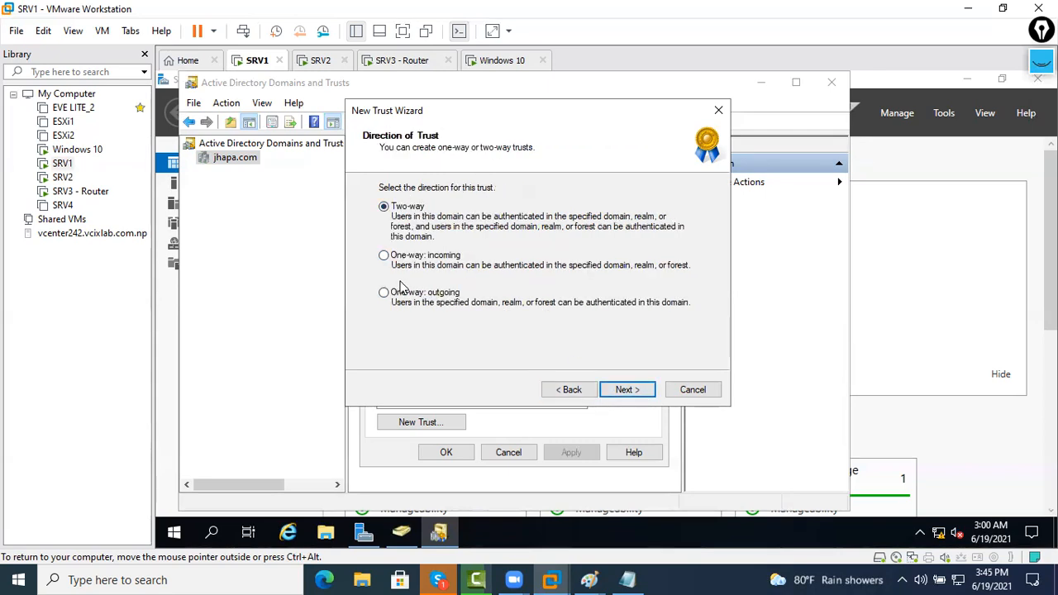
{"action": "left_click", "coordinate": [565, 389]}
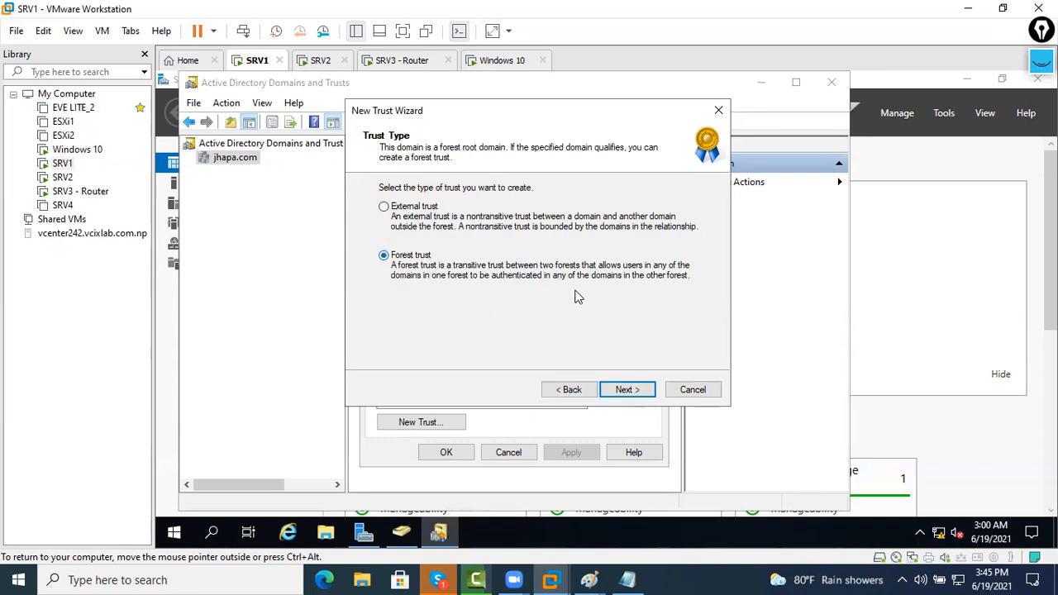
{"action": "left_click", "coordinate": [430, 207]}
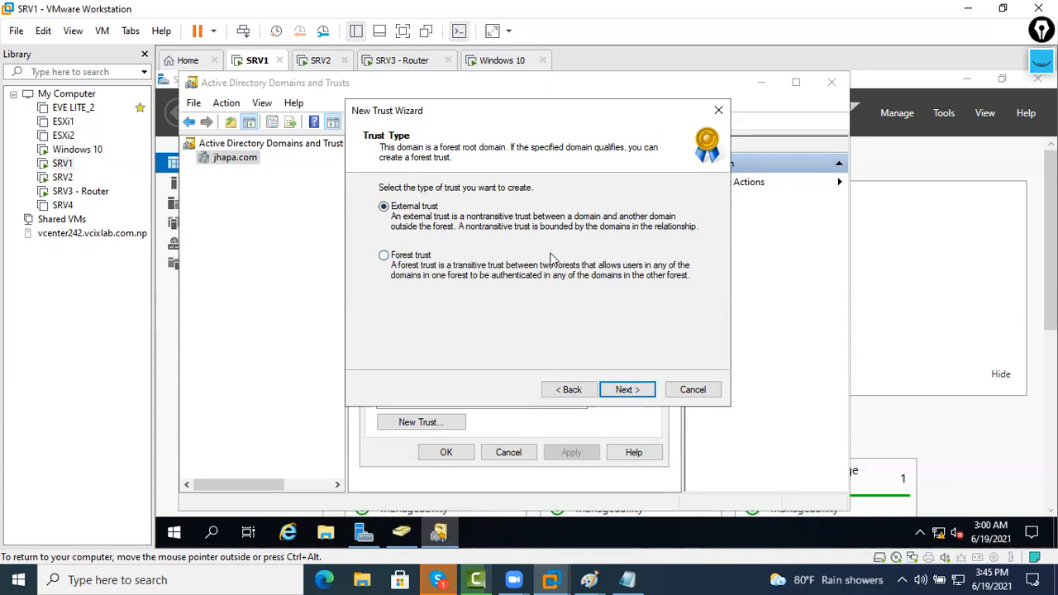
{"action": "left_click", "coordinate": [626, 390]}
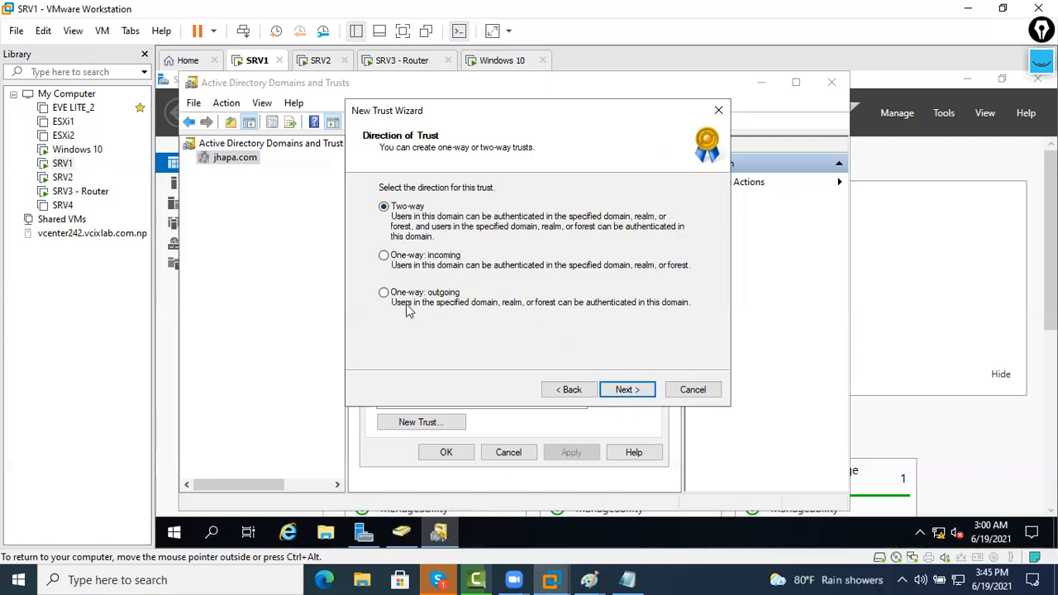
{"action": "left_click", "coordinate": [621, 393]}
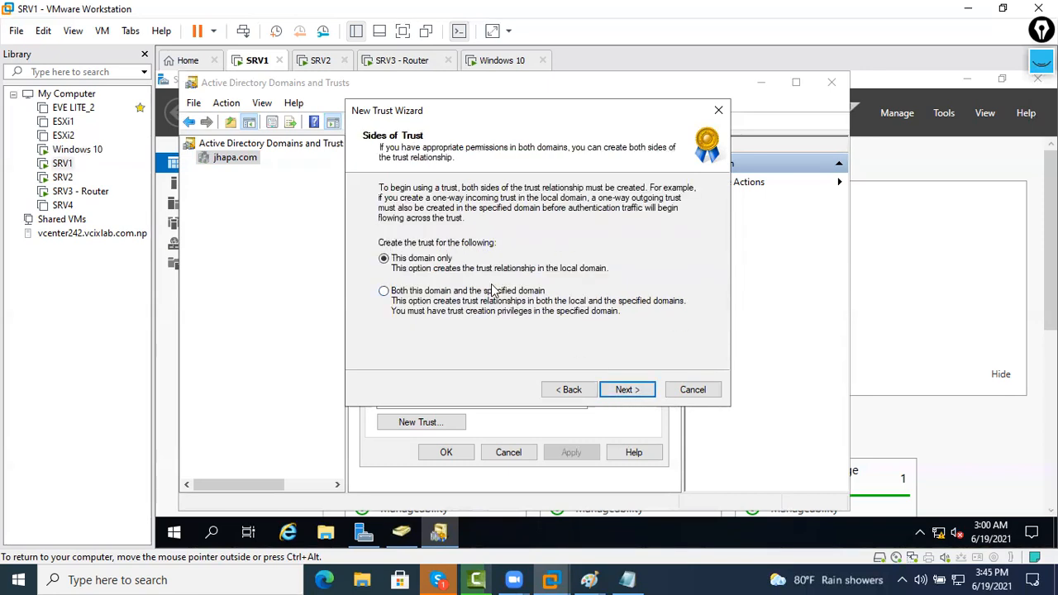
Create the trust on both domains, entering the delhi.com administrator user name and password
{"action": "left_click", "coordinate": [446, 296]}
{"action": "left_click", "coordinate": [627, 389]}
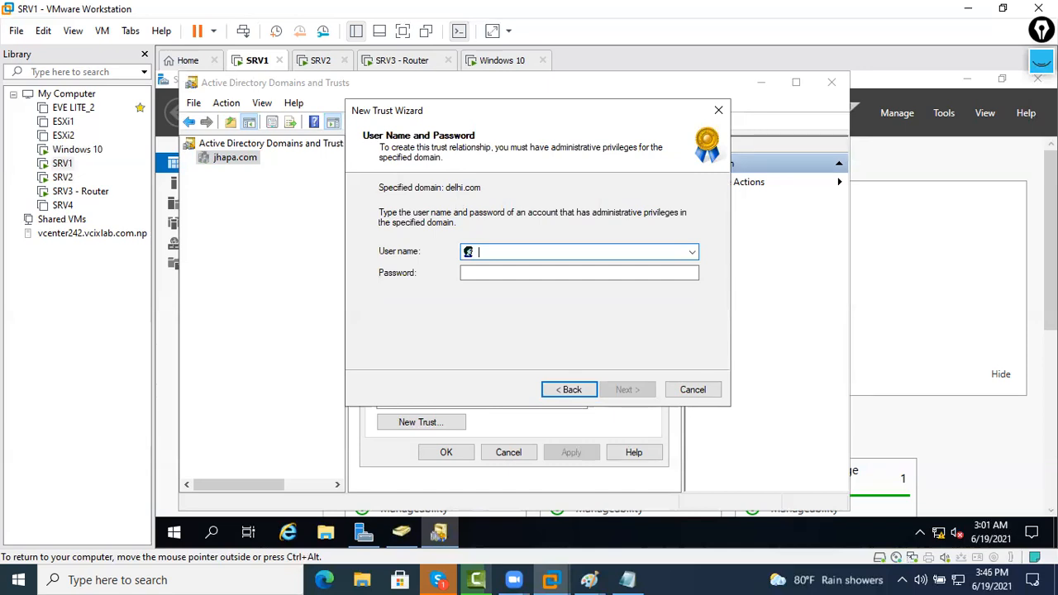
{"action": "type", "text": "Administrator"}
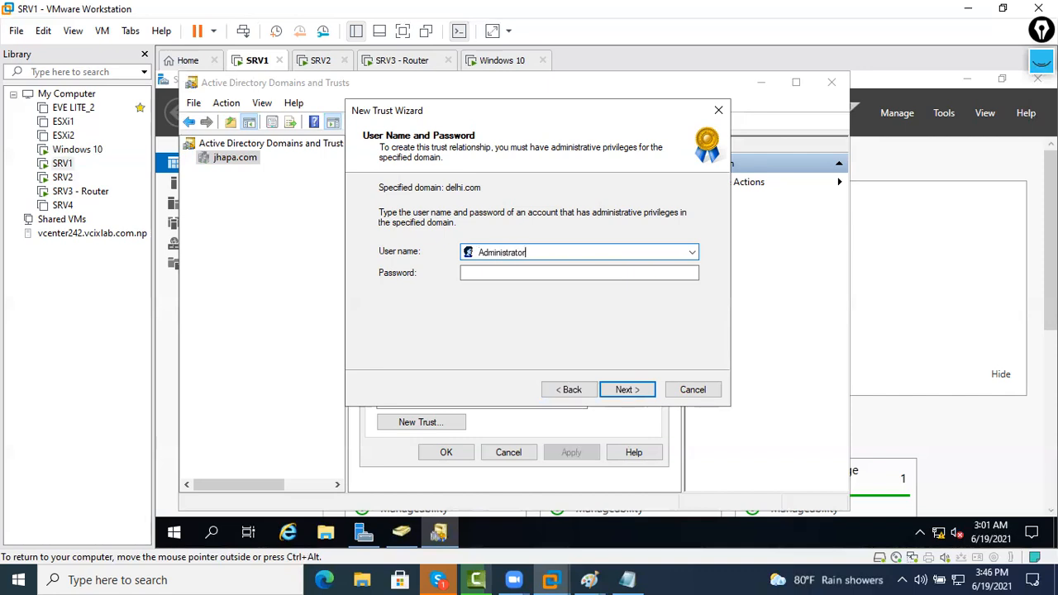
{"action": "key", "text": "Tab"}
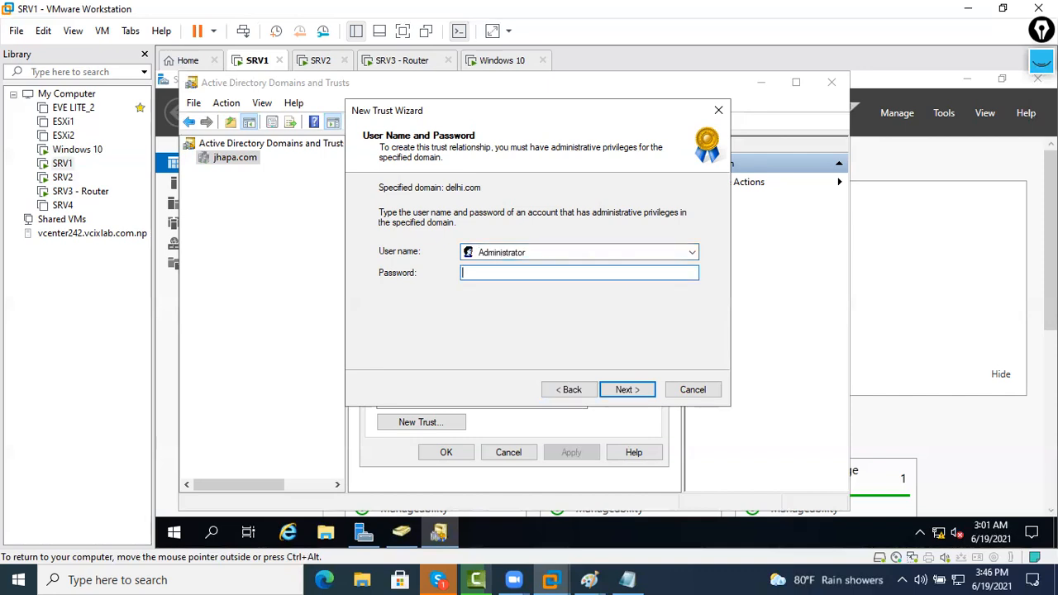
{"action": "type", "text": "P"}
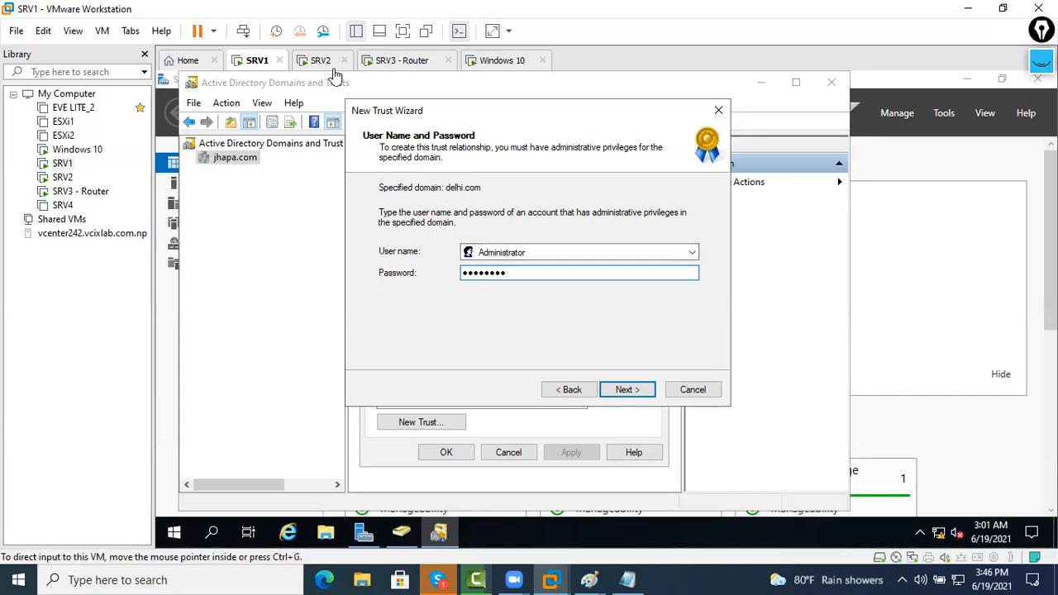
{"action": "left_click", "coordinate": [624, 389]}
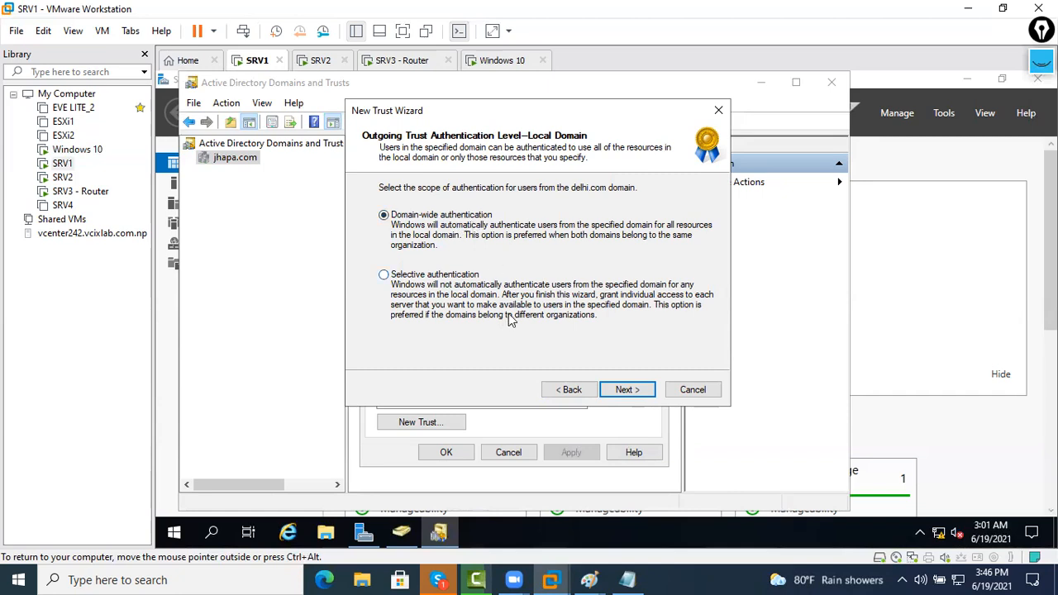
Keep domain-wide authentication for both domains, review the settings summary, and create the trust
{"action": "left_click", "coordinate": [621, 387]}
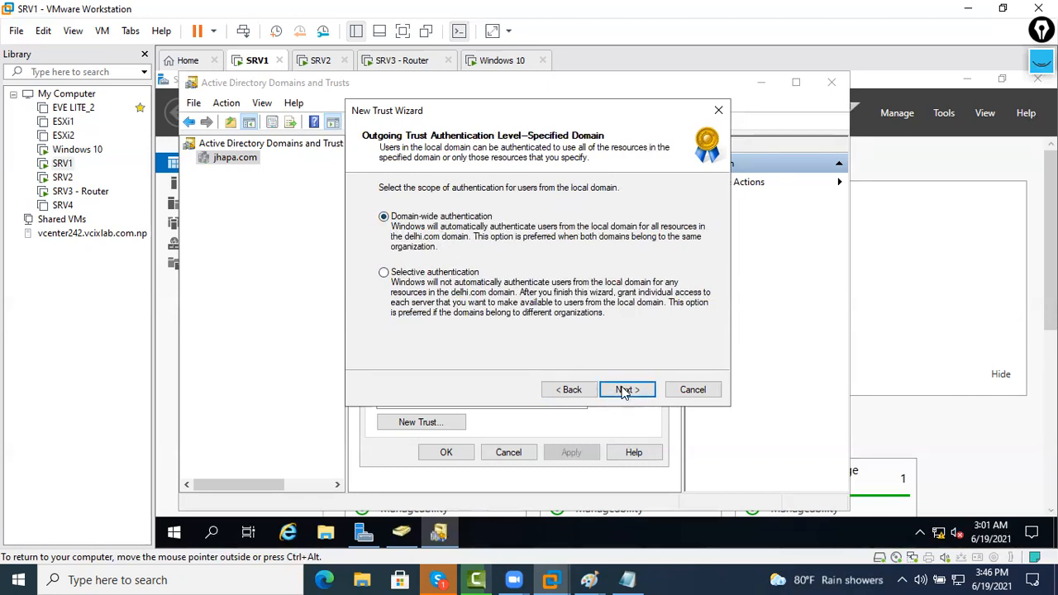
{"action": "left_click", "coordinate": [620, 389]}
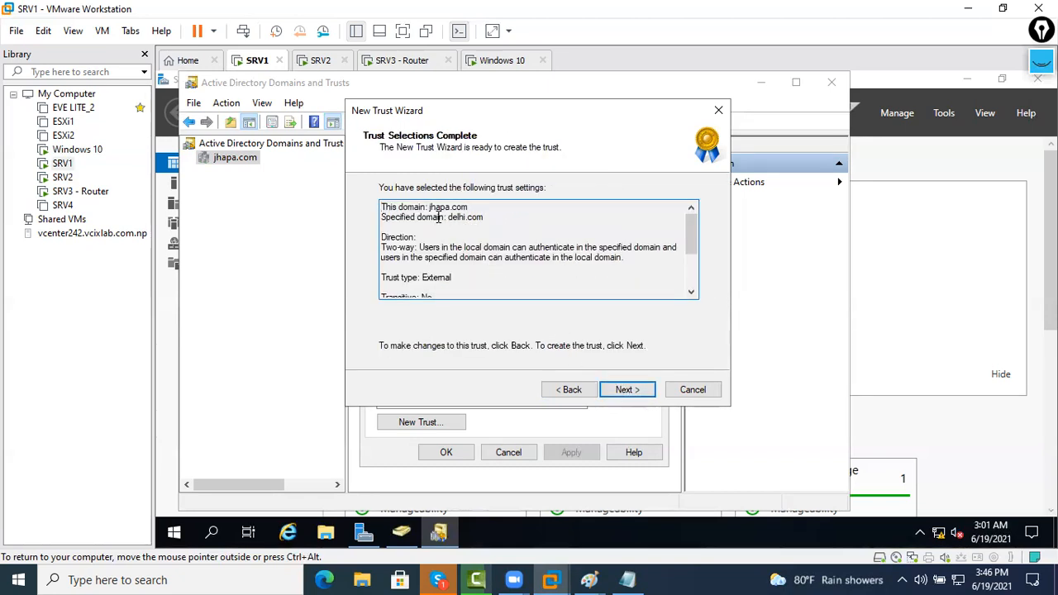
{"action": "scroll", "coordinate": [438, 216], "scroll_direction": "down", "scroll_amount": 3}
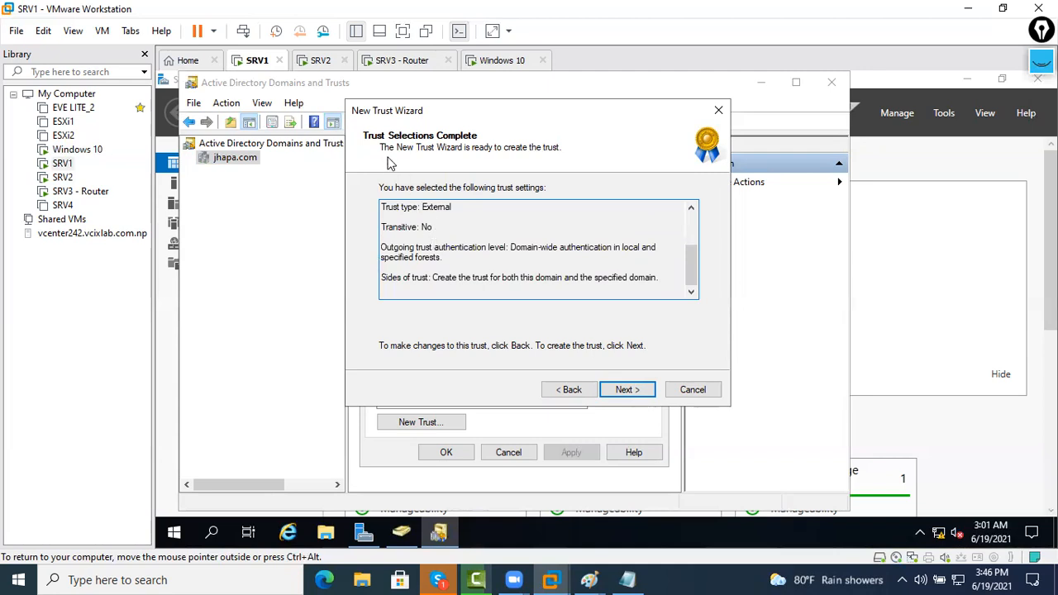
{"action": "left_click_drag", "start_coordinate": [567, 267], "coordinate": [358, 163]}
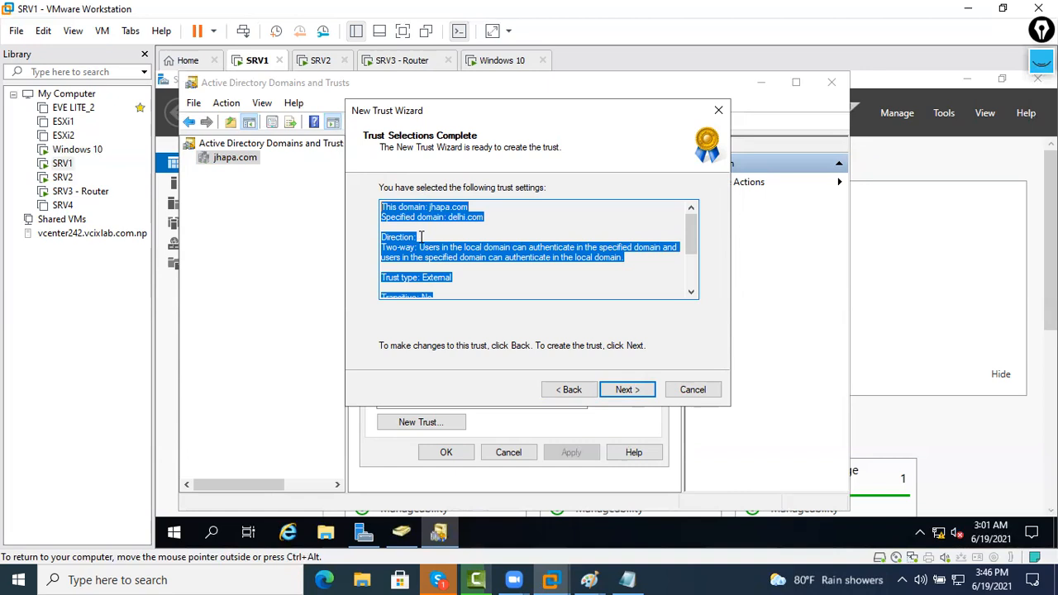
{"action": "scroll", "coordinate": [420, 237], "scroll_direction": "down", "scroll_amount": 3}
{"action": "scroll", "coordinate": [432, 265], "scroll_direction": "up", "scroll_amount": 3}
{"action": "scroll", "coordinate": [429, 262], "scroll_direction": "down", "scroll_amount": 3}
{"action": "scroll", "coordinate": [438, 253], "scroll_direction": "up", "scroll_amount": 1}
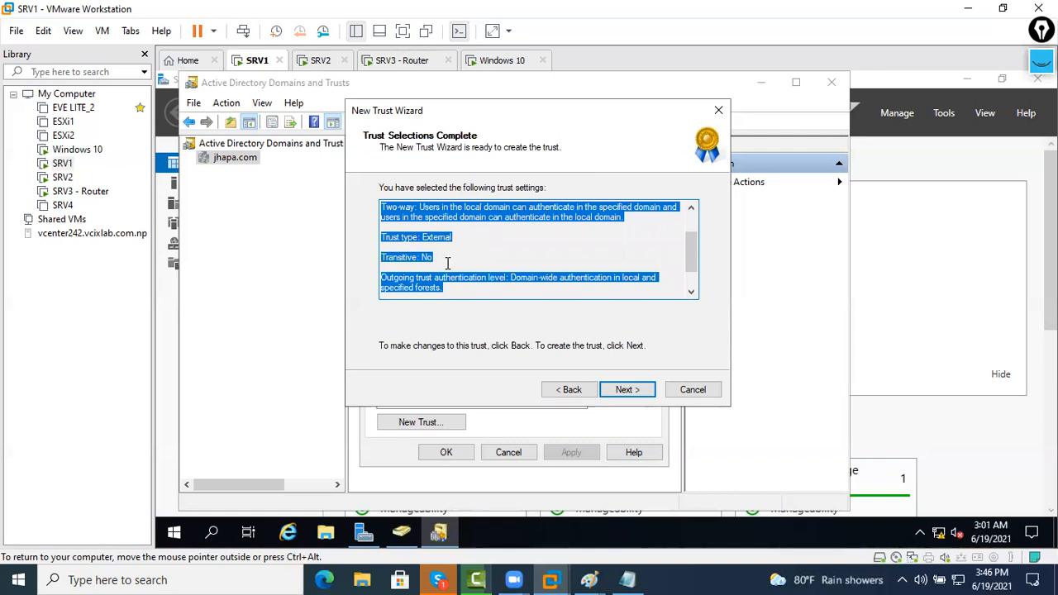
{"action": "scroll", "coordinate": [447, 262], "scroll_direction": "up", "scroll_amount": 2}
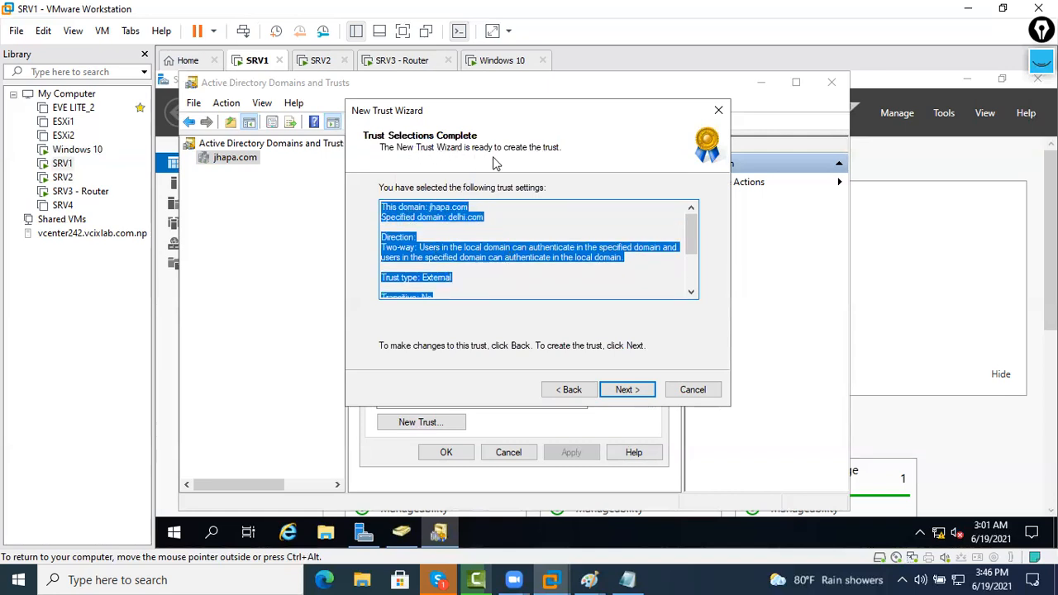
{"action": "left_click", "coordinate": [626, 391]}
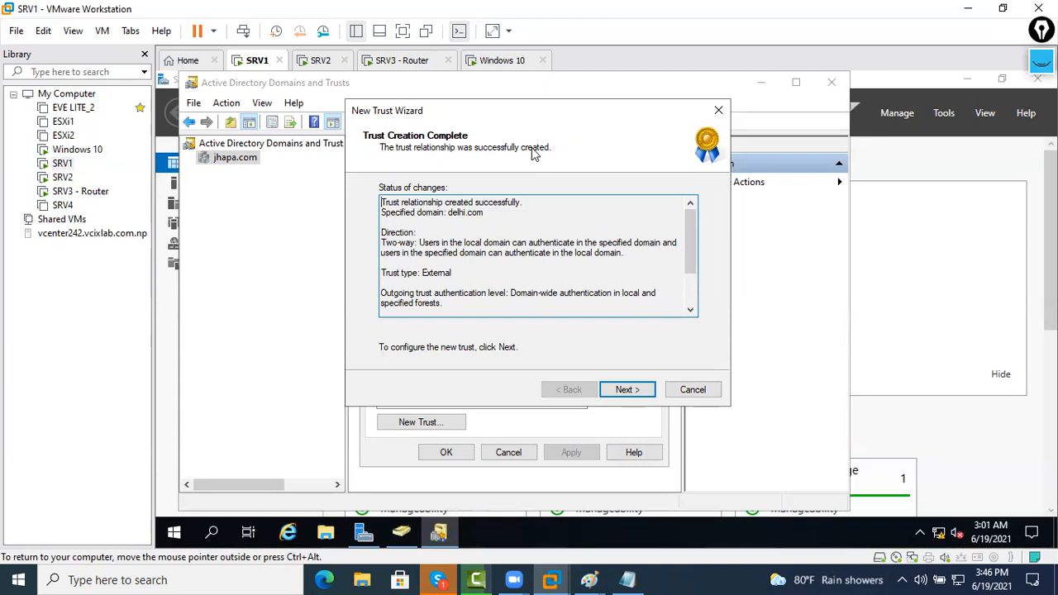
Confirm both the outgoing and incoming trusts and finish the wizard
{"action": "left_click_drag", "start_coordinate": [519, 216], "coordinate": [365, 198]}
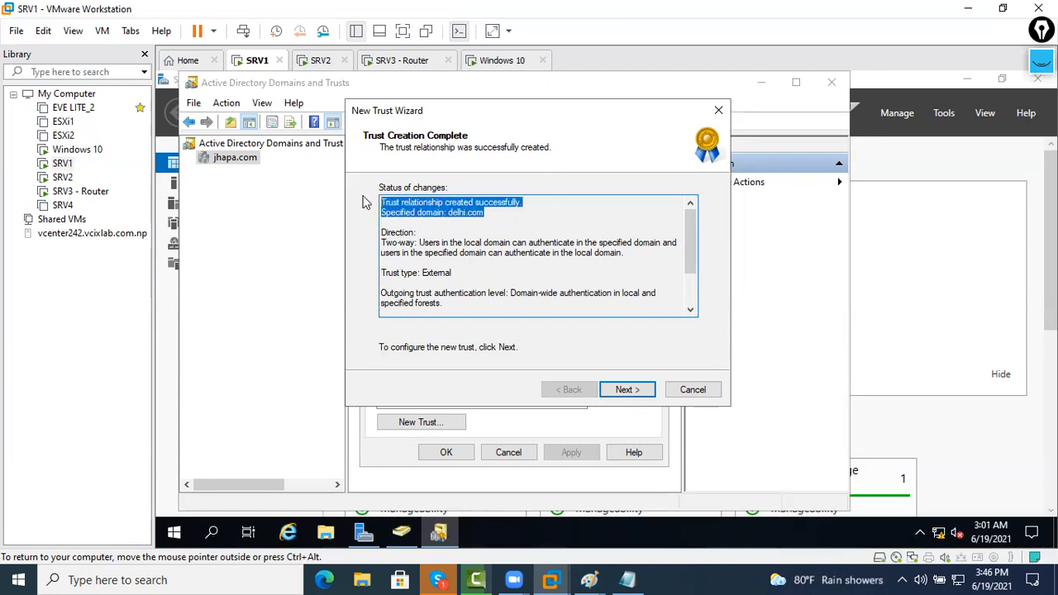
{"action": "left_click", "coordinate": [627, 390]}
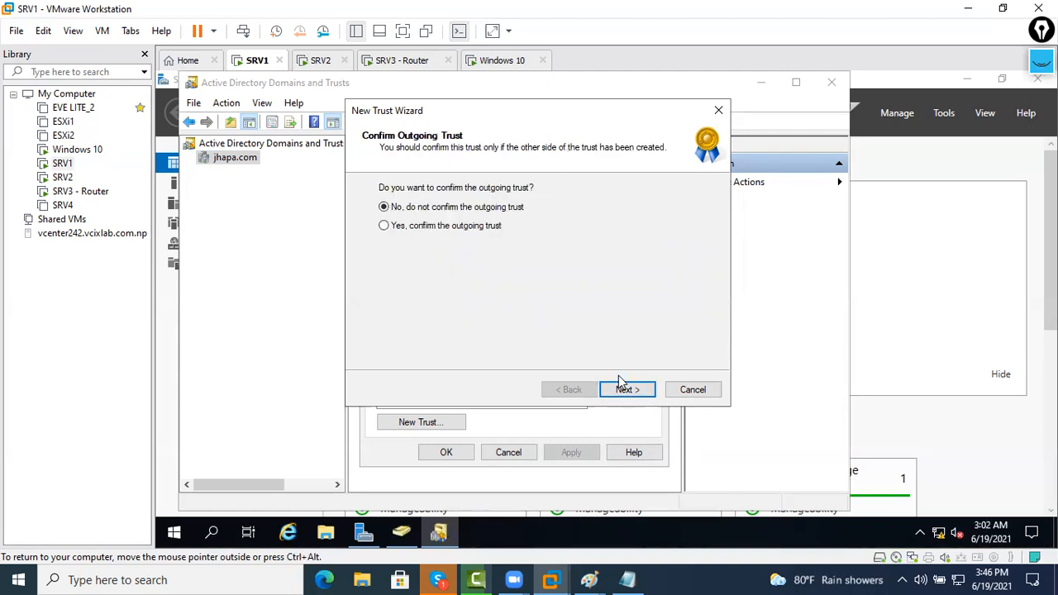
{"action": "left_click", "coordinate": [443, 227]}
{"action": "left_click", "coordinate": [625, 390]}
{"action": "left_click", "coordinate": [481, 228]}
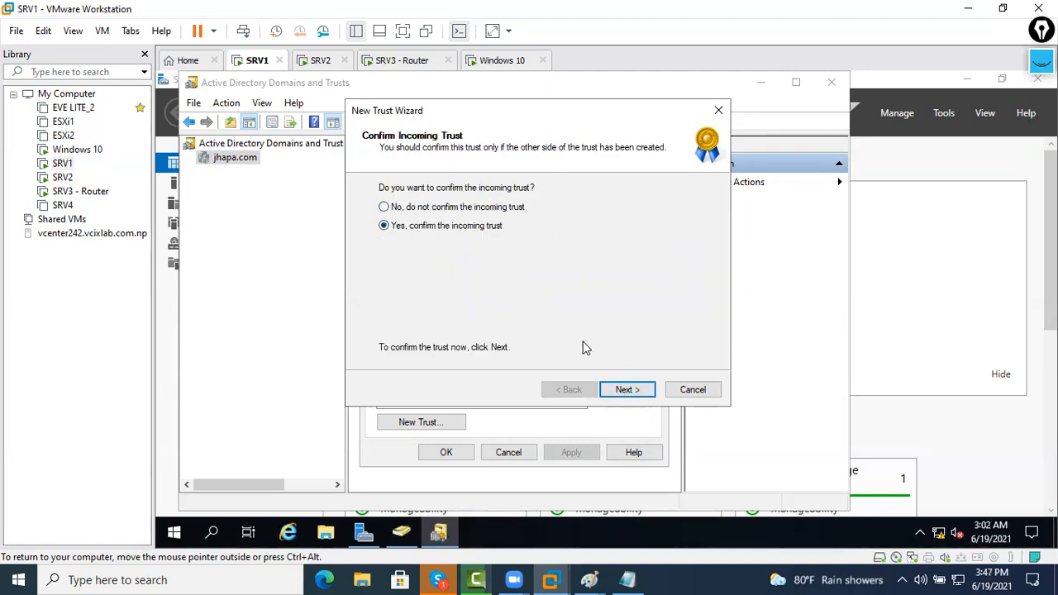
{"action": "left_click", "coordinate": [625, 390]}
{"action": "left_click", "coordinate": [625, 390]}
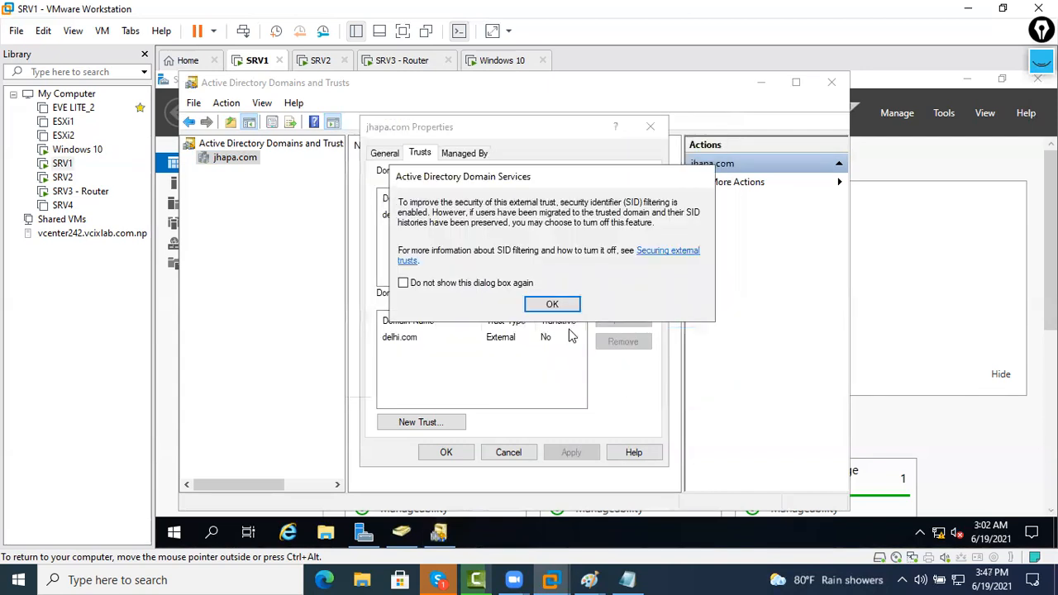
Validate the incoming delhi.com trust as active, then close both properties dialogs
{"action": "left_click", "coordinate": [550, 305]}
{"action": "left_click", "coordinate": [514, 339]}
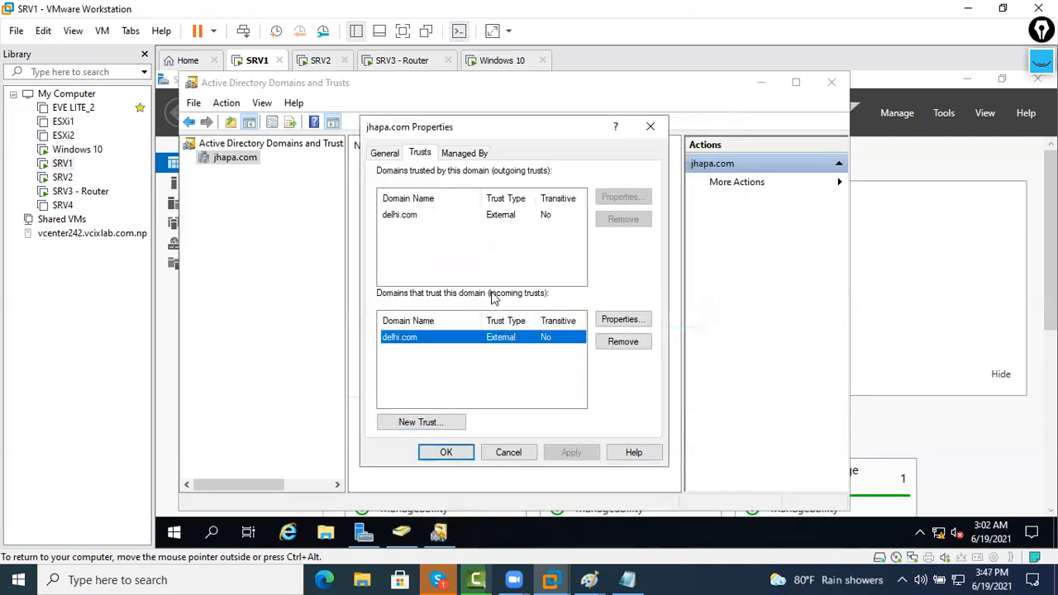
{"action": "left_click", "coordinate": [477, 228]}
{"action": "left_click", "coordinate": [476, 217]}
{"action": "left_click", "coordinate": [448, 350]}
{"action": "left_click", "coordinate": [471, 340]}
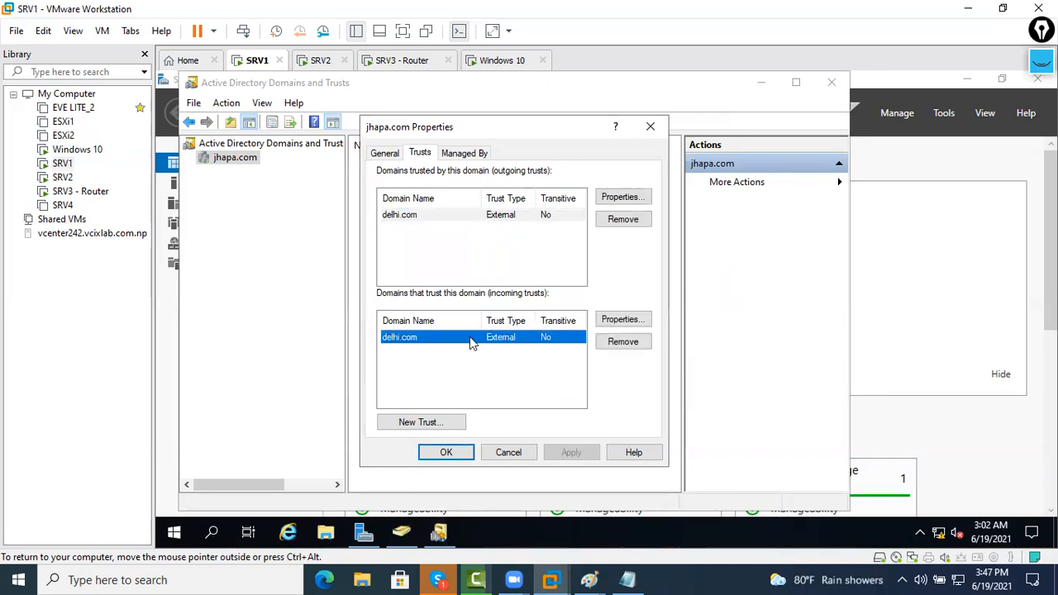
{"action": "left_click", "coordinate": [609, 319]}
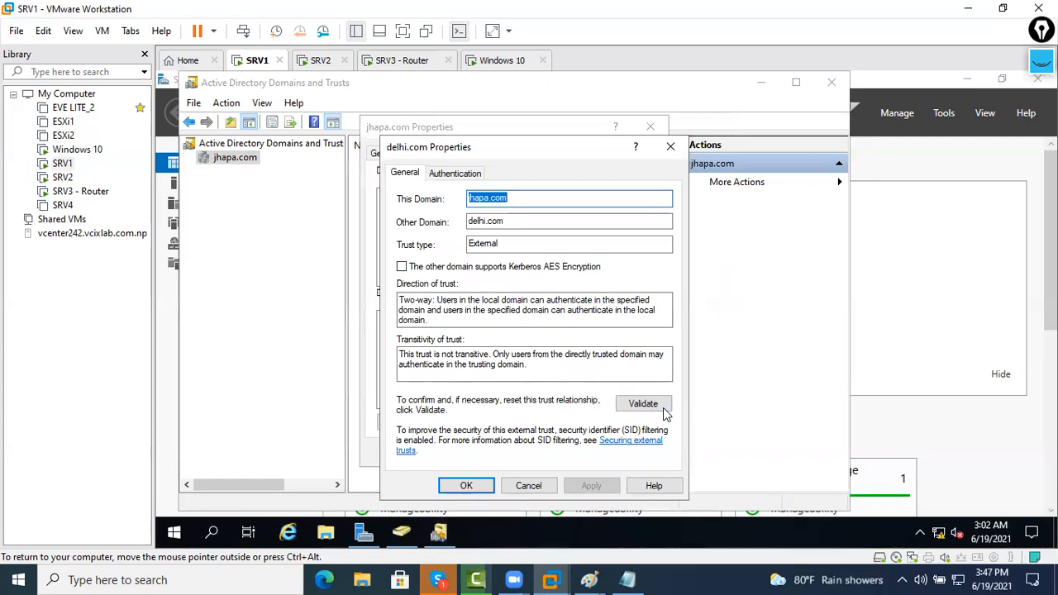
{"action": "left_click", "coordinate": [643, 402]}
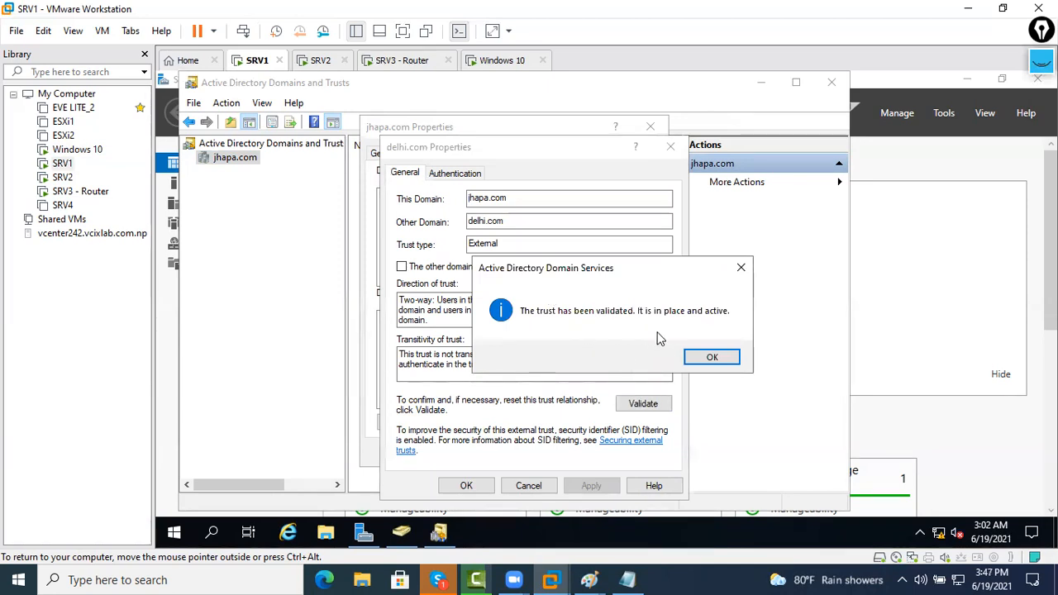
{"action": "left_click", "coordinate": [702, 357]}
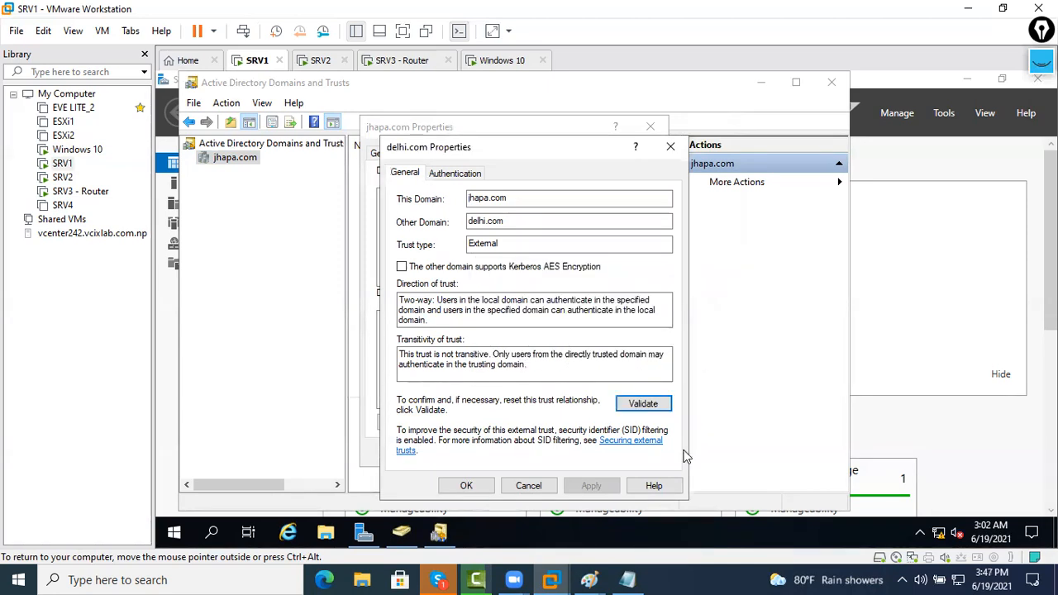
{"action": "left_click", "coordinate": [545, 486]}
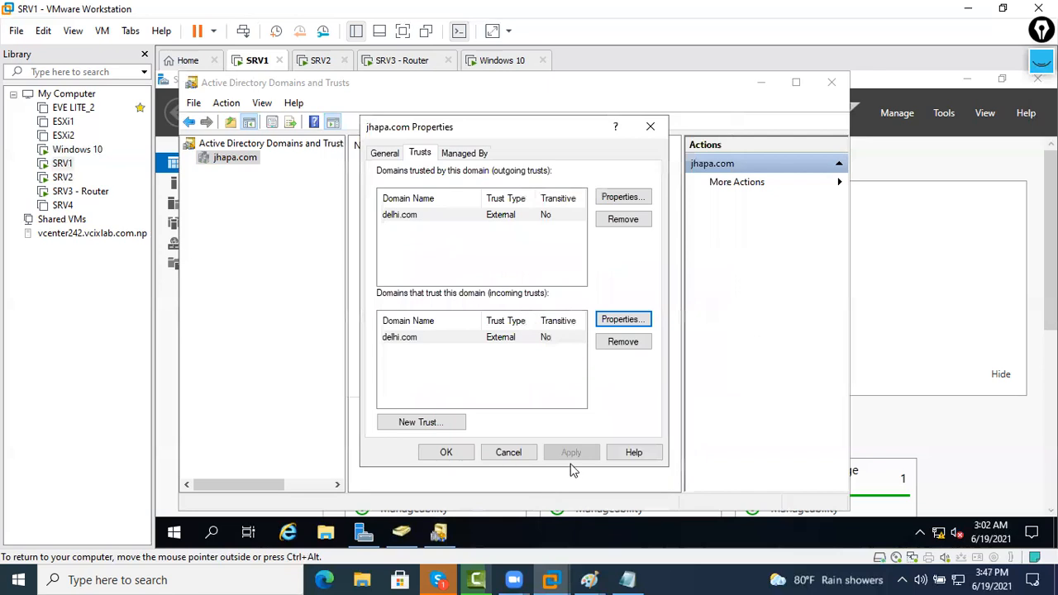
{"action": "left_click", "coordinate": [520, 454]}
Minimize the open consoles and browse to Local Disk (C:) in a maximized File Explorer
{"action": "left_click", "coordinate": [772, 85]}
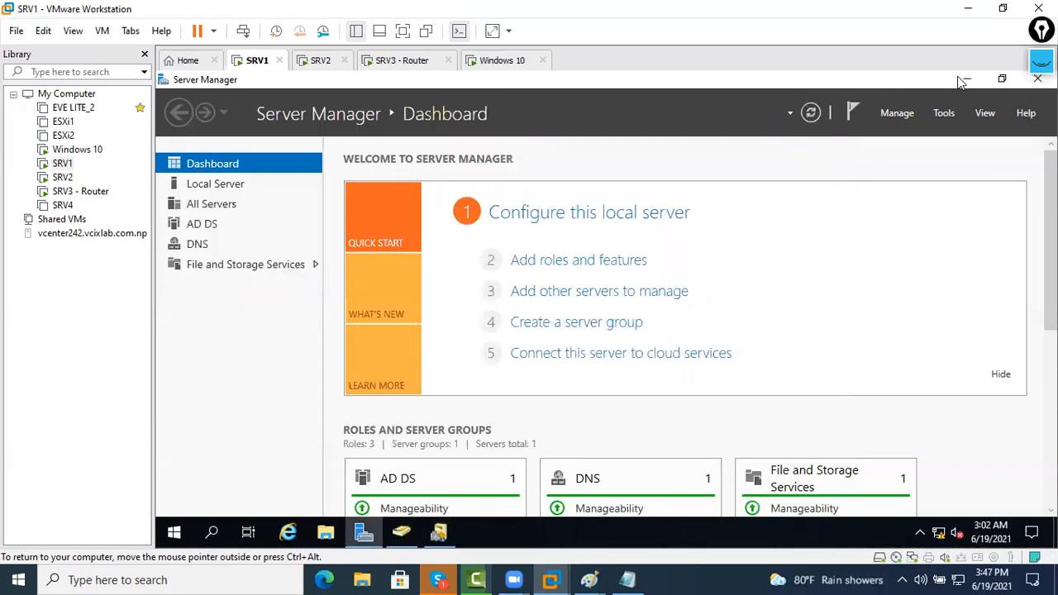
{"action": "left_click", "coordinate": [961, 81]}
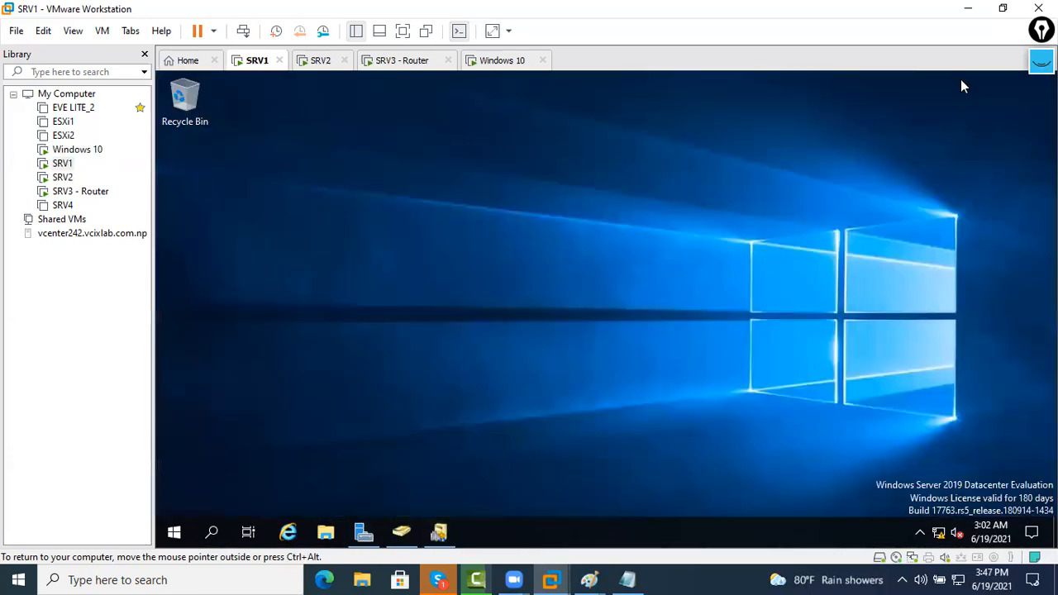
{"action": "left_click", "coordinate": [326, 531]}
{"action": "left_click", "coordinate": [318, 263]}
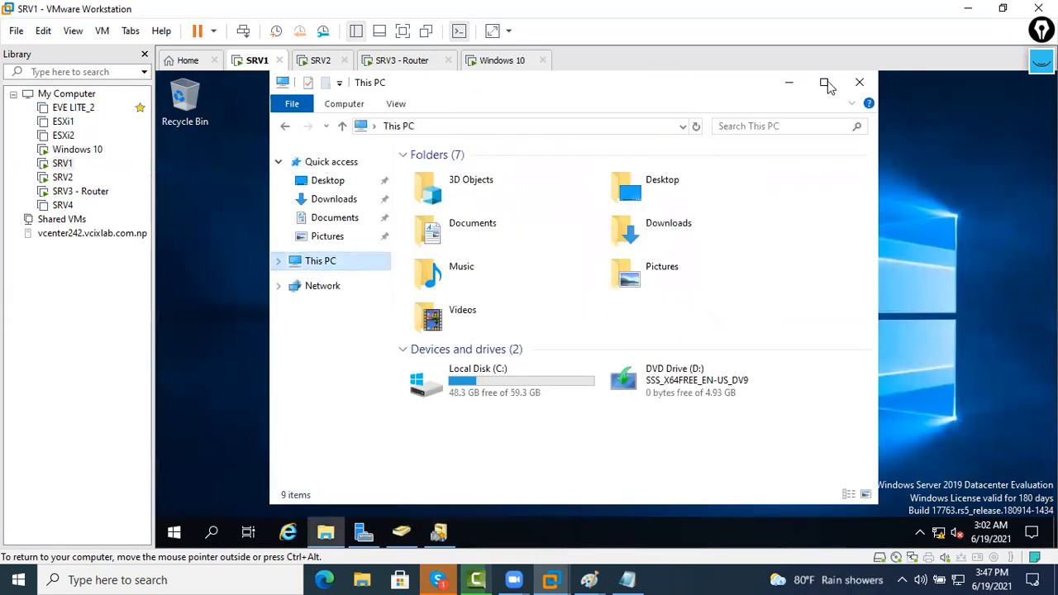
{"action": "left_click", "coordinate": [824, 82]}
{"action": "double_click", "coordinate": [416, 334]}
Create a new folder on C: named JHAPA=RRR
{"action": "right_click", "coordinate": [414, 330]}
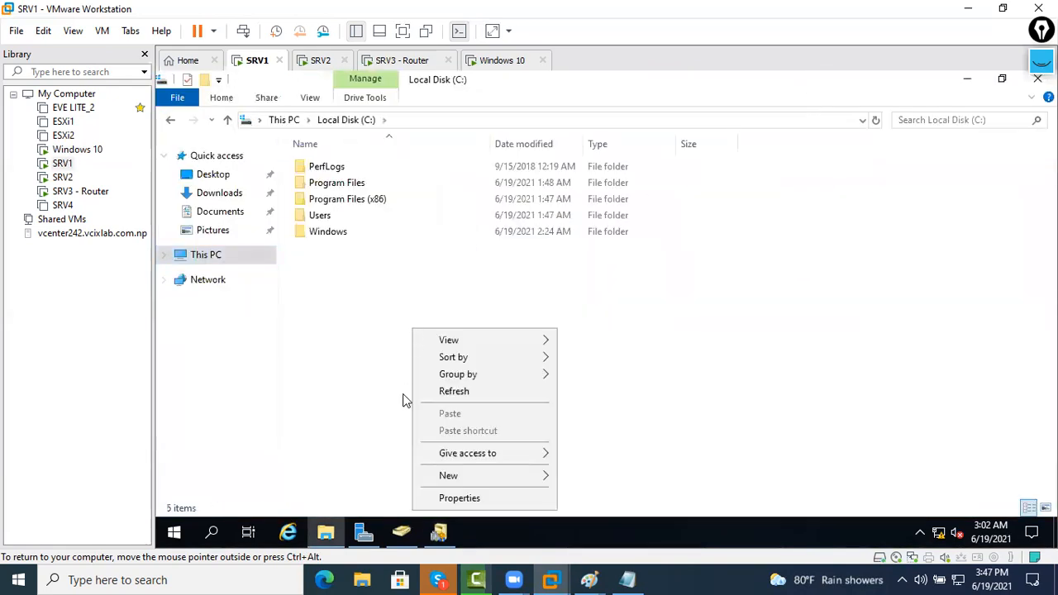
{"action": "mouse_move", "coordinate": [452, 479]}
{"action": "left_click", "coordinate": [614, 371]}
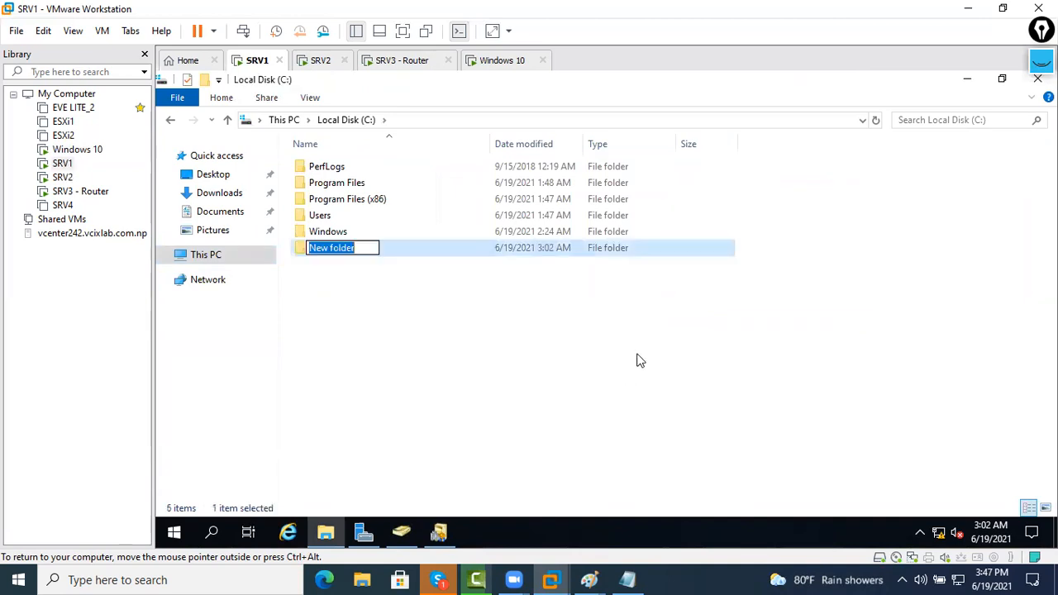
{"action": "key", "text": "BackSpace"}
{"action": "type", "text": "JHAOA"}
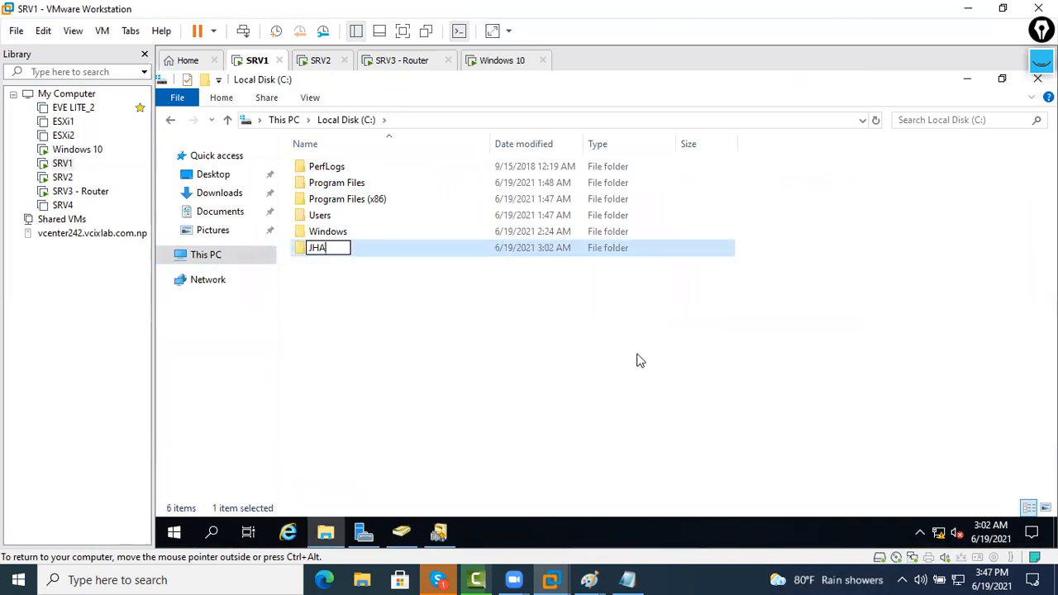
{"action": "key", "text": "BackSpace"}
{"action": "key", "text": "BackSpace"}
{"action": "type", "text": "PA=-"}
{"action": "key", "text": "BackSpace"}
{"action": "type", "text": "RRR"}
{"action": "key", "text": "Return"}
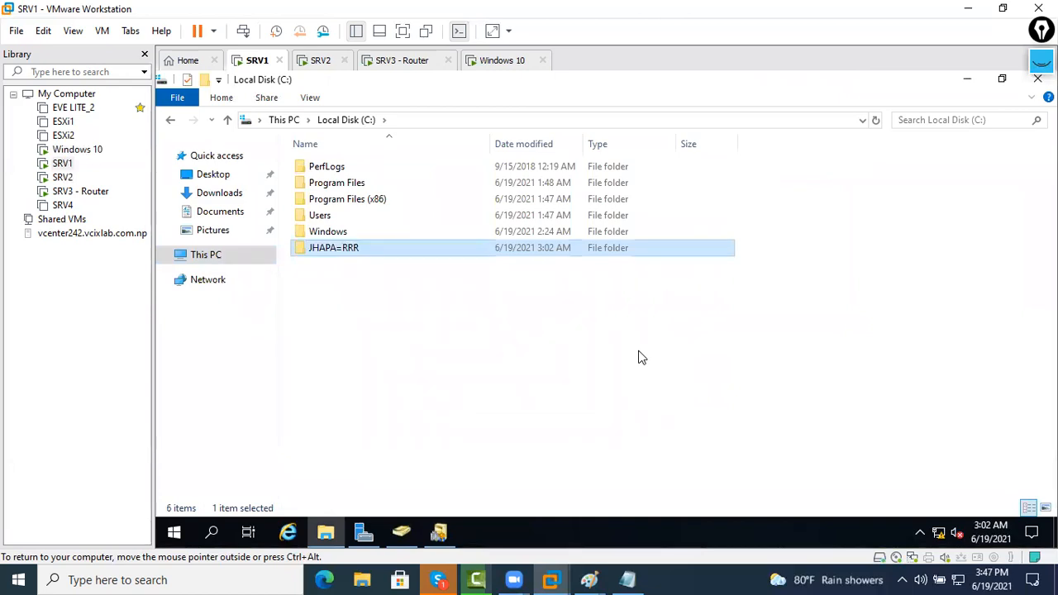
Bring up the JHAPA=RRR folder's Properties at the Sharing tab
{"action": "right_click", "coordinate": [334, 244]}
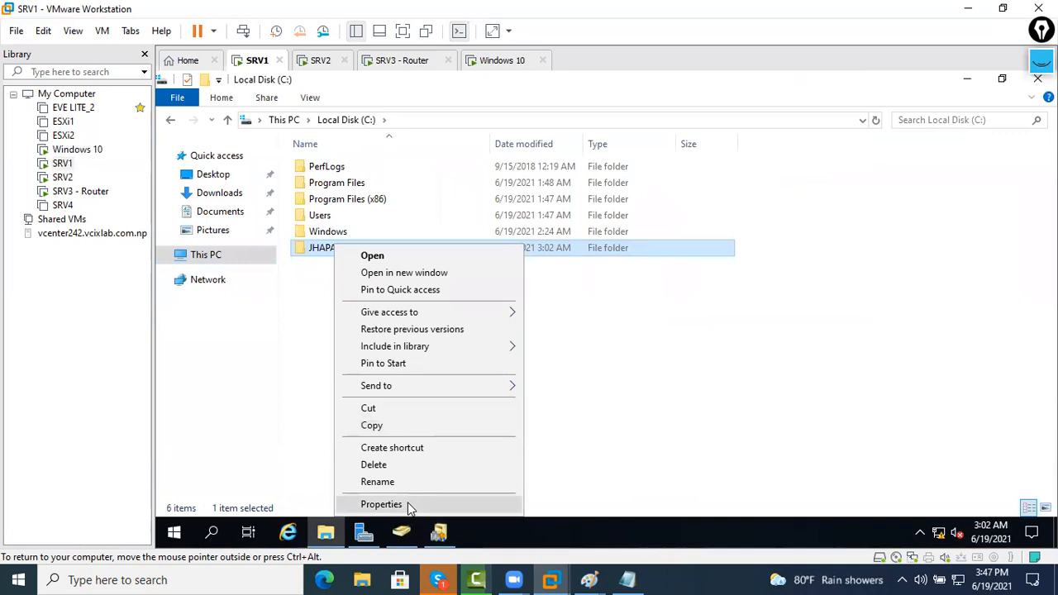
{"action": "left_click", "coordinate": [404, 503]}
{"action": "left_click", "coordinate": [402, 174]}
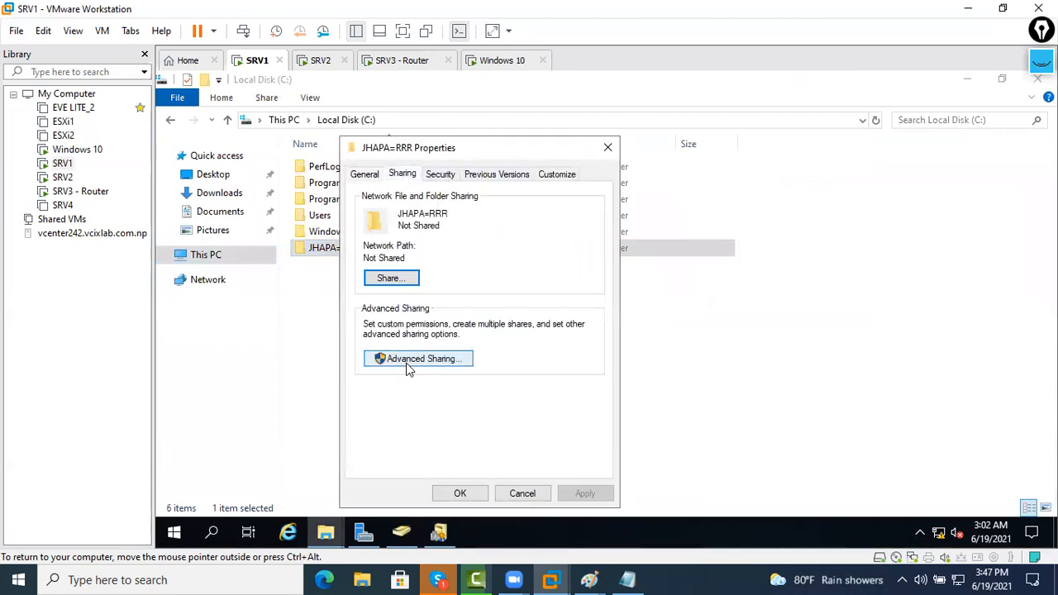
Enable Share this folder, then list all jhapa.com users and groups from the permissions Add dialog
{"action": "left_click", "coordinate": [406, 360]}
{"action": "left_click", "coordinate": [380, 203]}
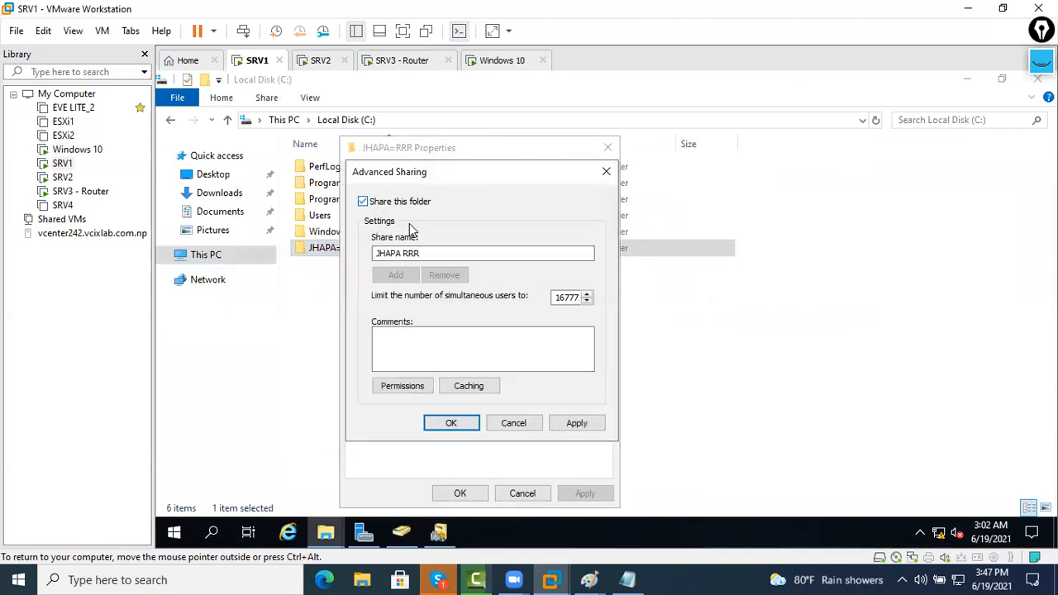
{"action": "left_click", "coordinate": [417, 385]}
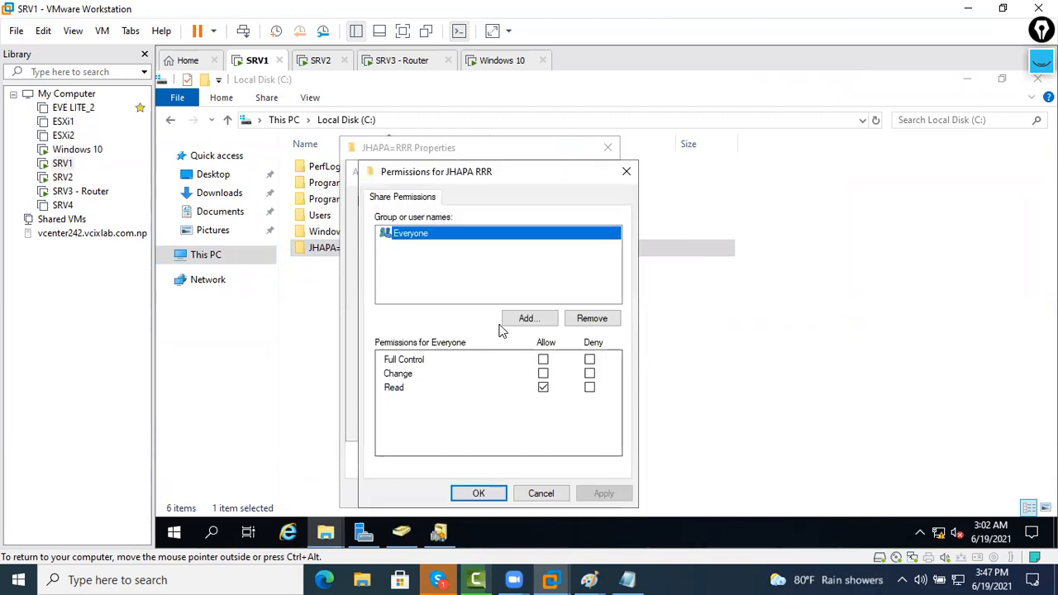
{"action": "left_click", "coordinate": [529, 317]}
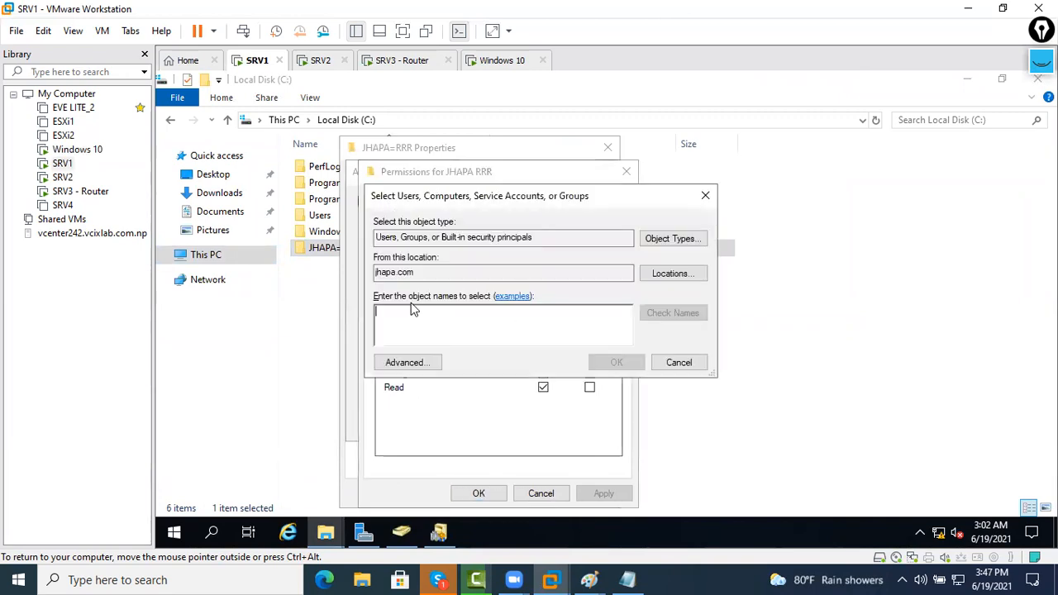
{"action": "left_click_drag", "start_coordinate": [423, 271], "coordinate": [357, 270]}
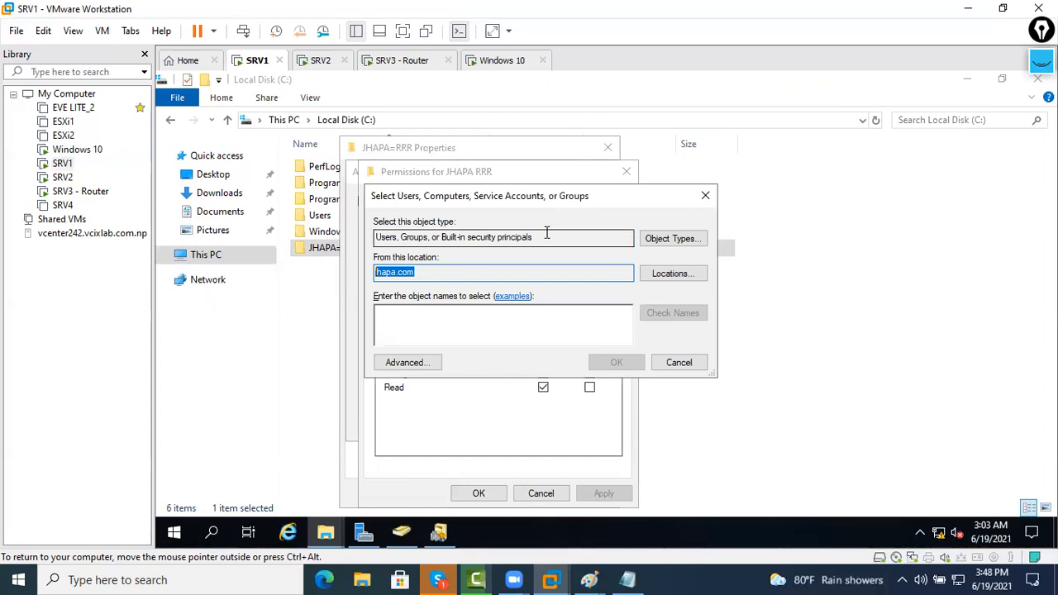
{"action": "left_click", "coordinate": [409, 364]}
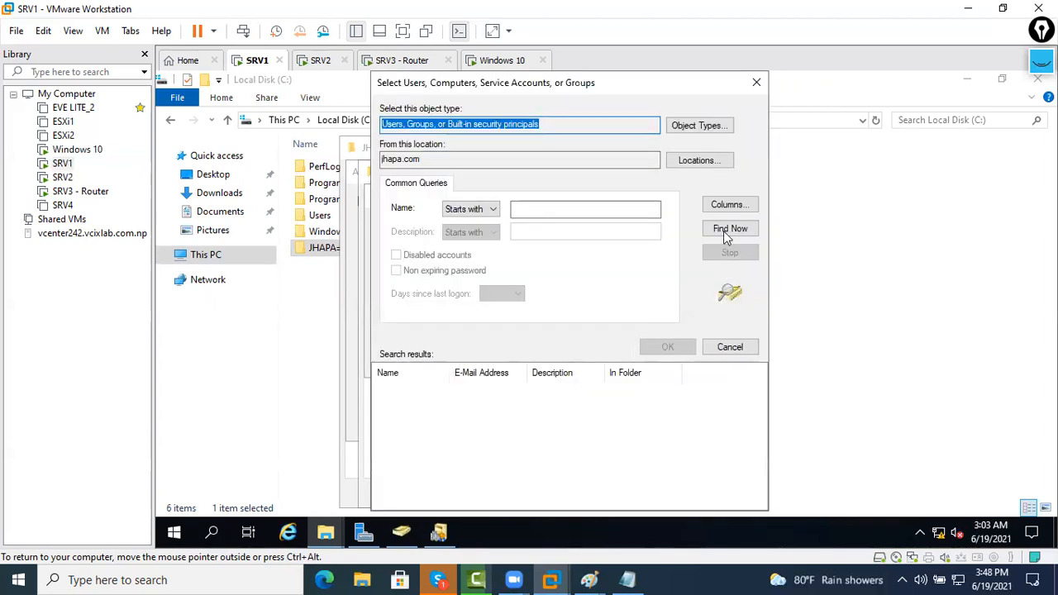
{"action": "left_click", "coordinate": [727, 231]}
{"action": "scroll", "coordinate": [471, 446], "scroll_direction": "down", "scroll_amount": 3}
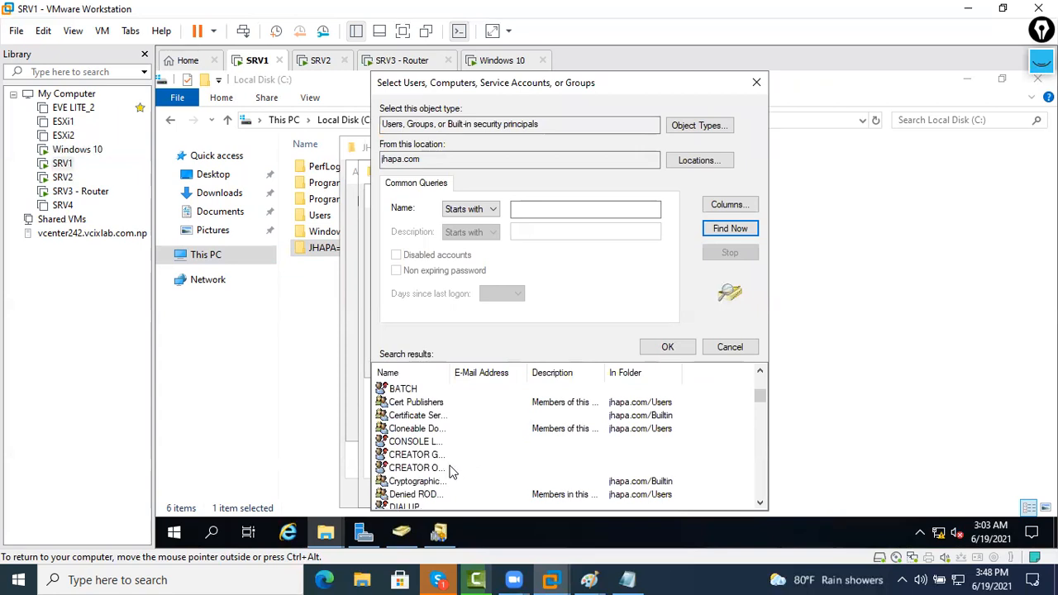
{"action": "scroll", "coordinate": [451, 471], "scroll_direction": "down", "scroll_amount": 12}
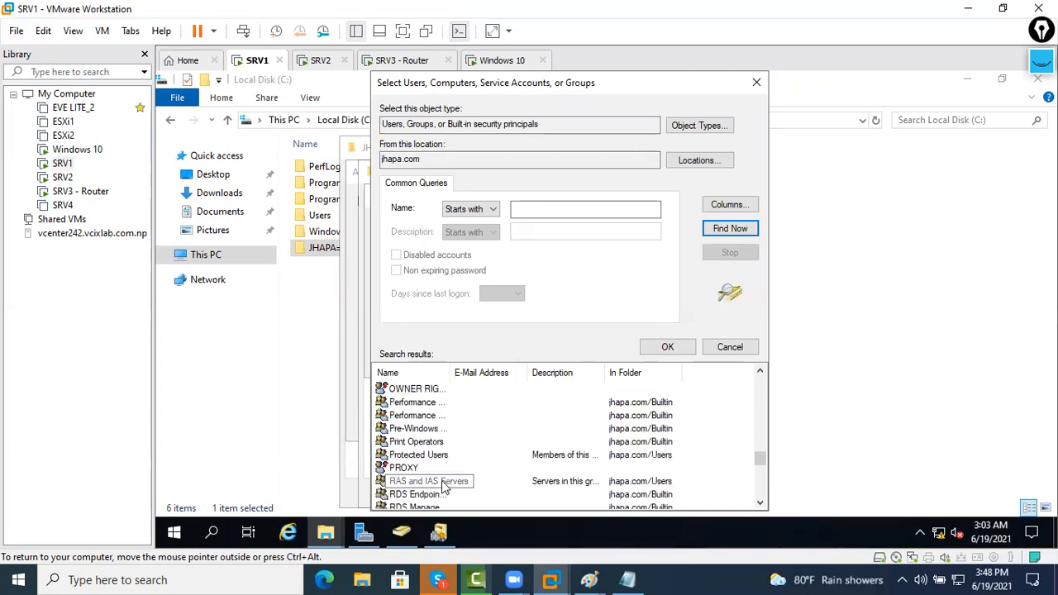
{"action": "scroll", "coordinate": [442, 483], "scroll_direction": "down", "scroll_amount": 6}
{"action": "key", "text": "Down"}
{"action": "key", "text": "Down"}
{"action": "key", "text": "Down"}
{"action": "key", "text": "Down"}
{"action": "key", "text": "Down"}
{"action": "key", "text": "Down"}
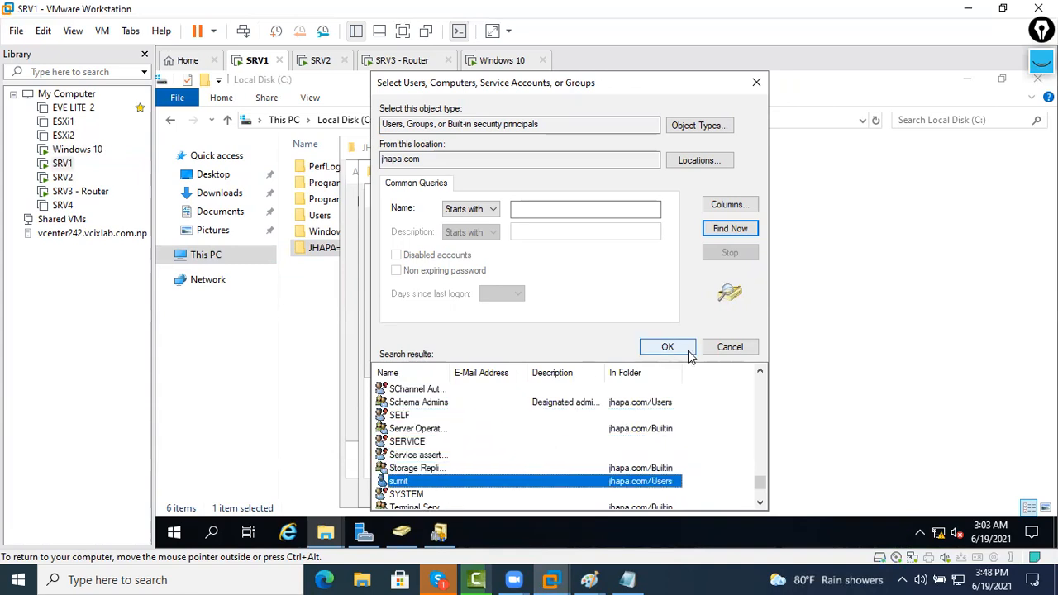
{"action": "left_click", "coordinate": [715, 349]}
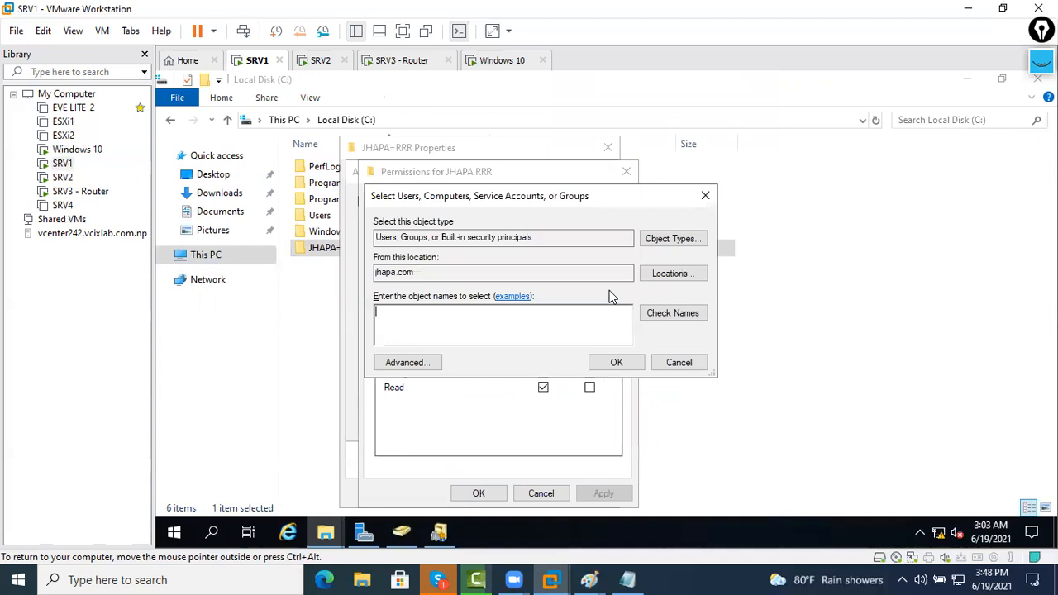
Switch the search location to delhi.com, list its users, then cancel the search
{"action": "left_click", "coordinate": [704, 280]}
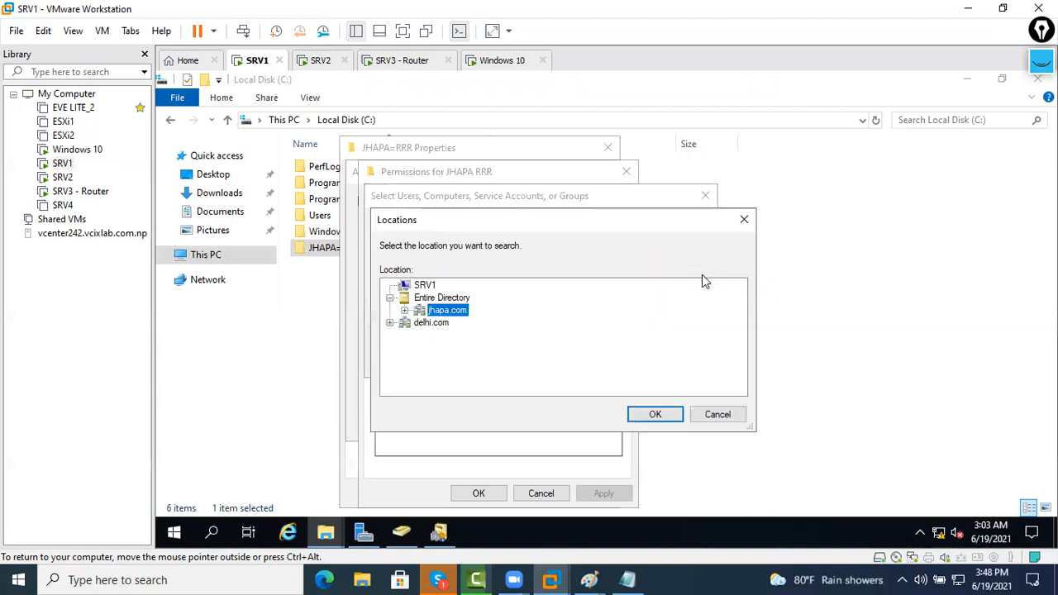
{"action": "left_click", "coordinate": [424, 324]}
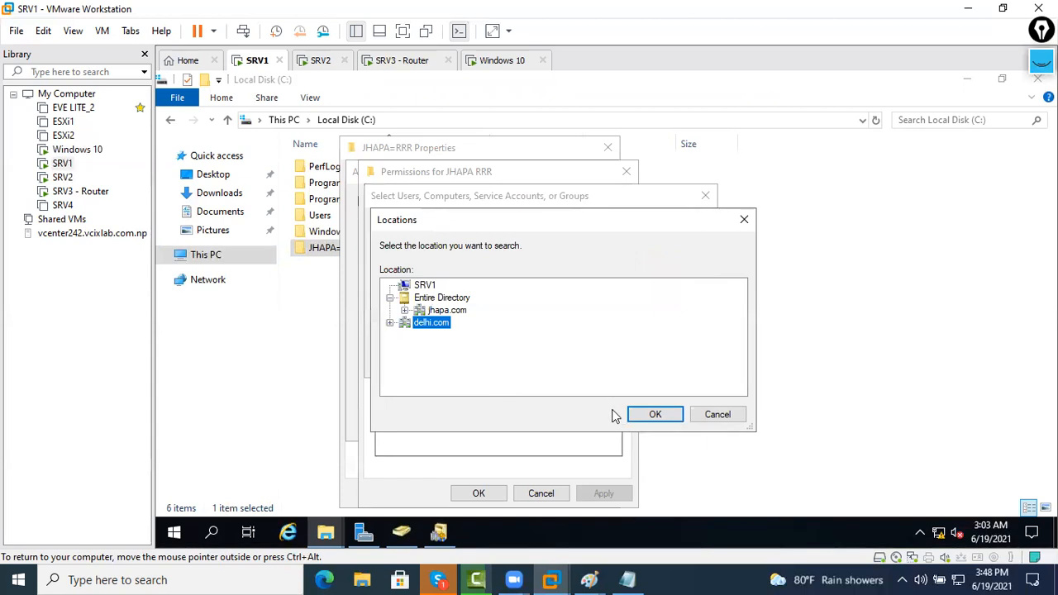
{"action": "left_click", "coordinate": [653, 414]}
{"action": "left_click", "coordinate": [394, 363]}
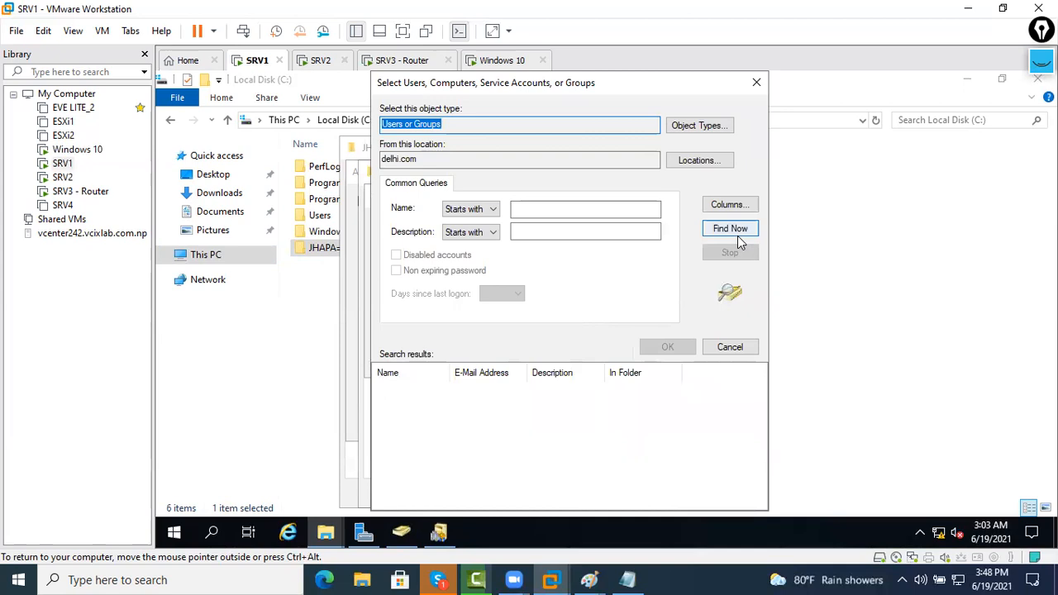
{"action": "left_click", "coordinate": [737, 231]}
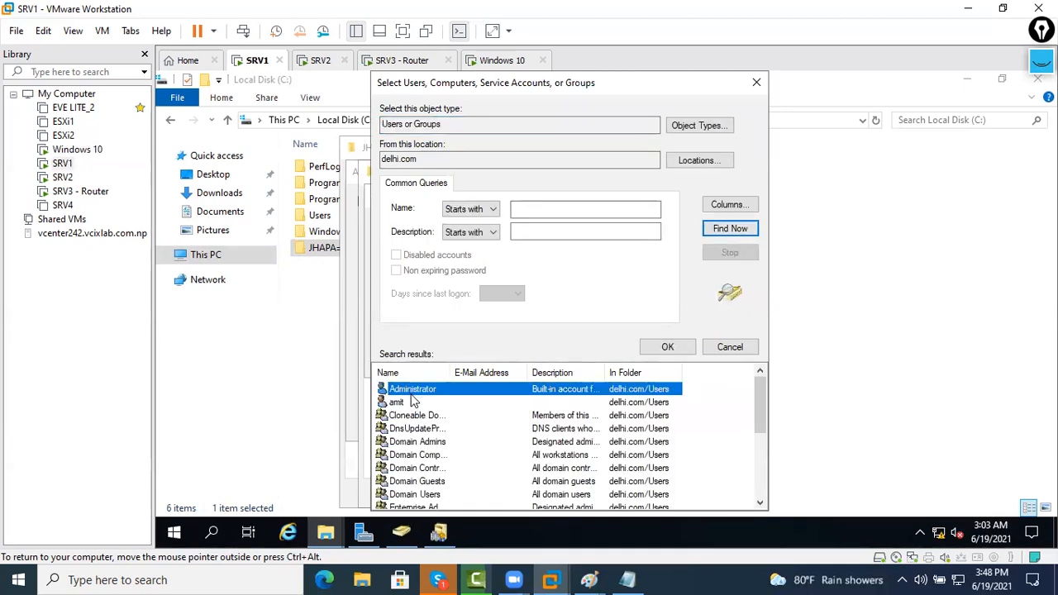
{"action": "left_click", "coordinate": [413, 402]}
{"action": "scroll", "coordinate": [629, 450], "scroll_direction": "down", "scroll_amount": 4}
{"action": "scroll", "coordinate": [629, 453], "scroll_direction": "up", "scroll_amount": 4}
{"action": "scroll", "coordinate": [640, 450], "scroll_direction": "down", "scroll_amount": 4}
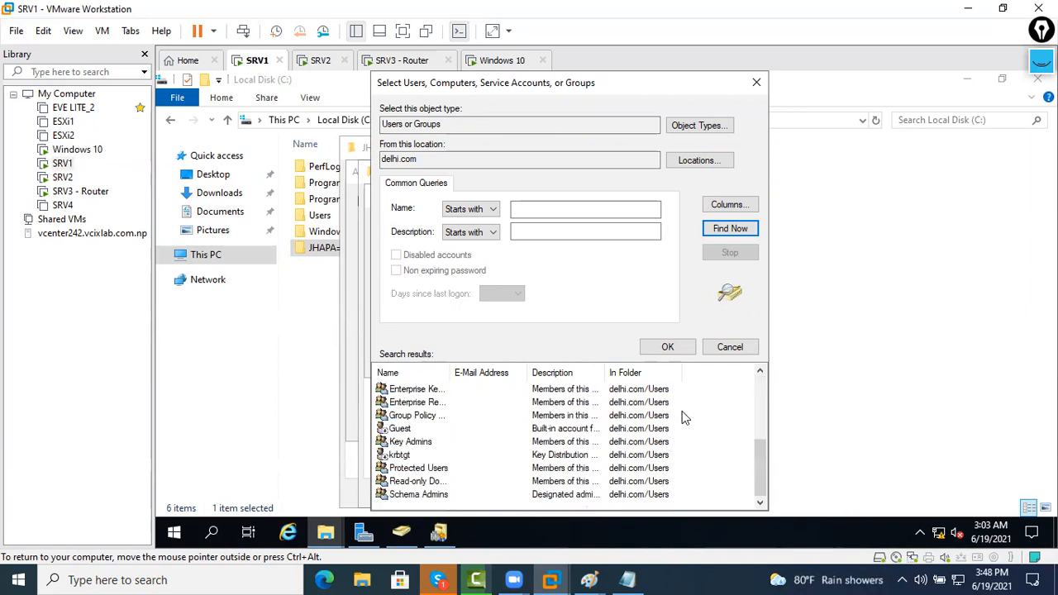
{"action": "left_click", "coordinate": [730, 351]}
Add the delhi.com user to the JHAPA RRR share permissions
{"action": "left_click", "coordinate": [678, 356]}
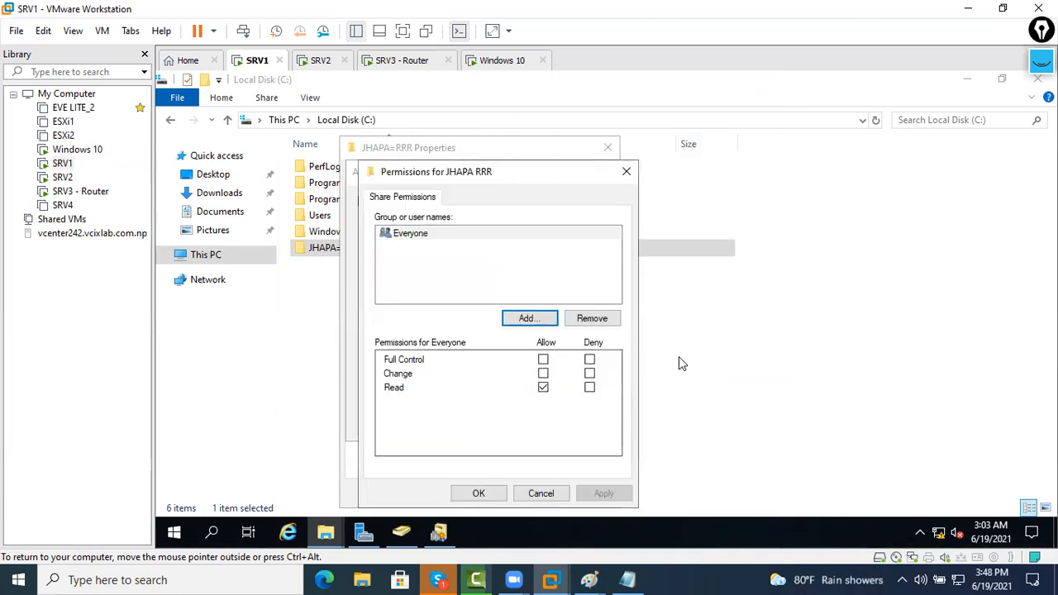
{"action": "left_click", "coordinate": [543, 361]}
{"action": "left_click", "coordinate": [529, 319]}
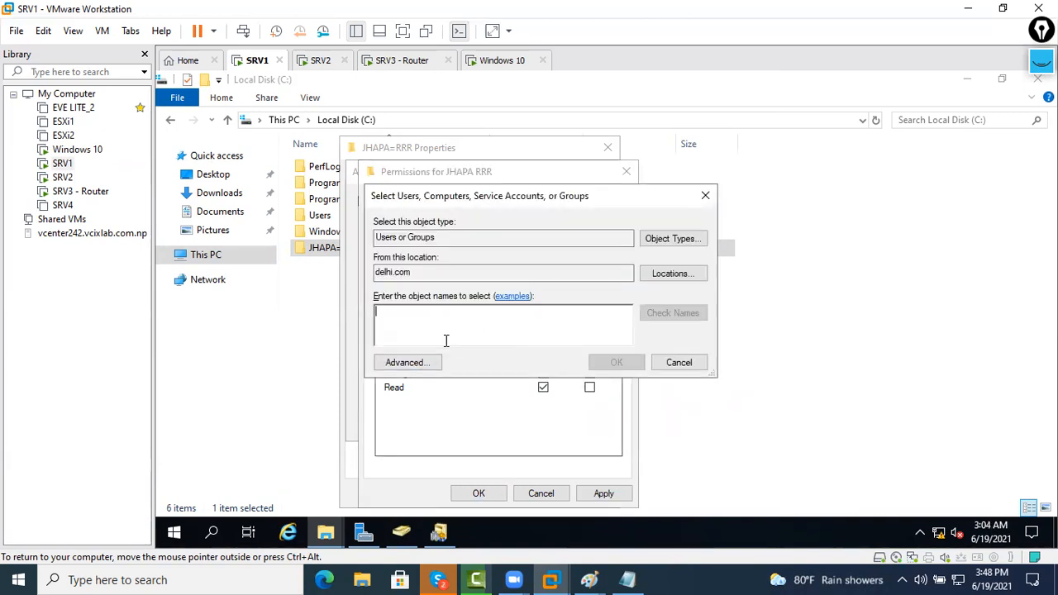
{"action": "type", "text": "amit"}
{"action": "key", "text": "Return"}
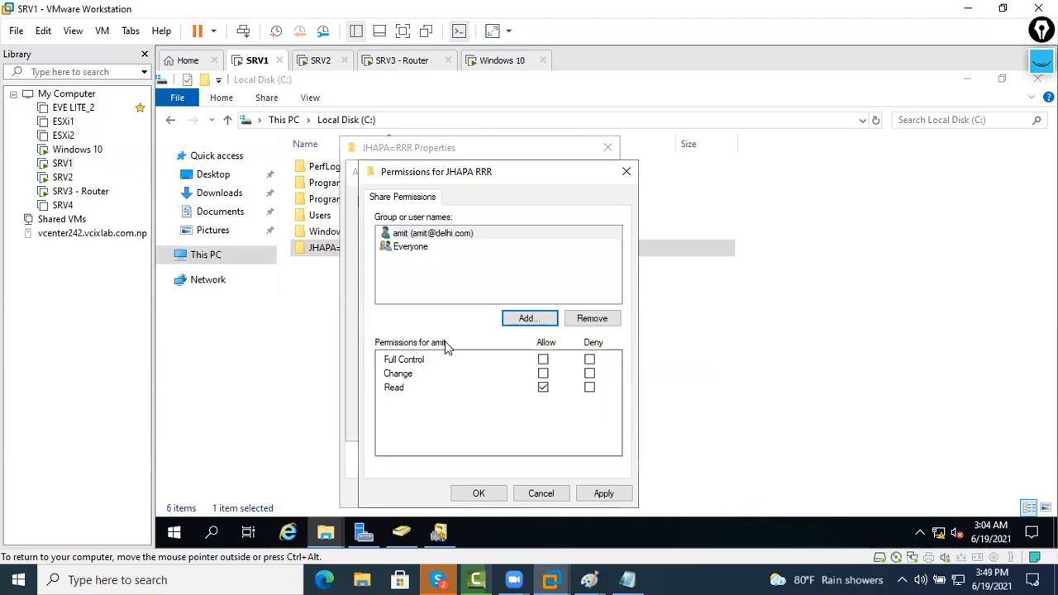
Check the search domain is delhi.com, cancel, and apply the permission changes
{"action": "left_click", "coordinate": [515, 317]}
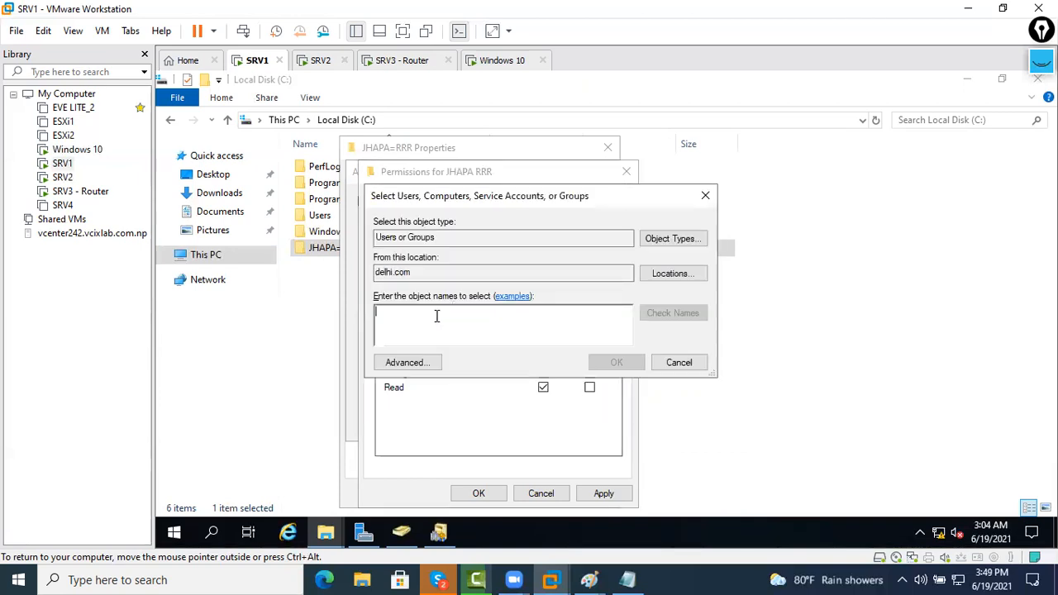
{"action": "left_click", "coordinate": [665, 272]}
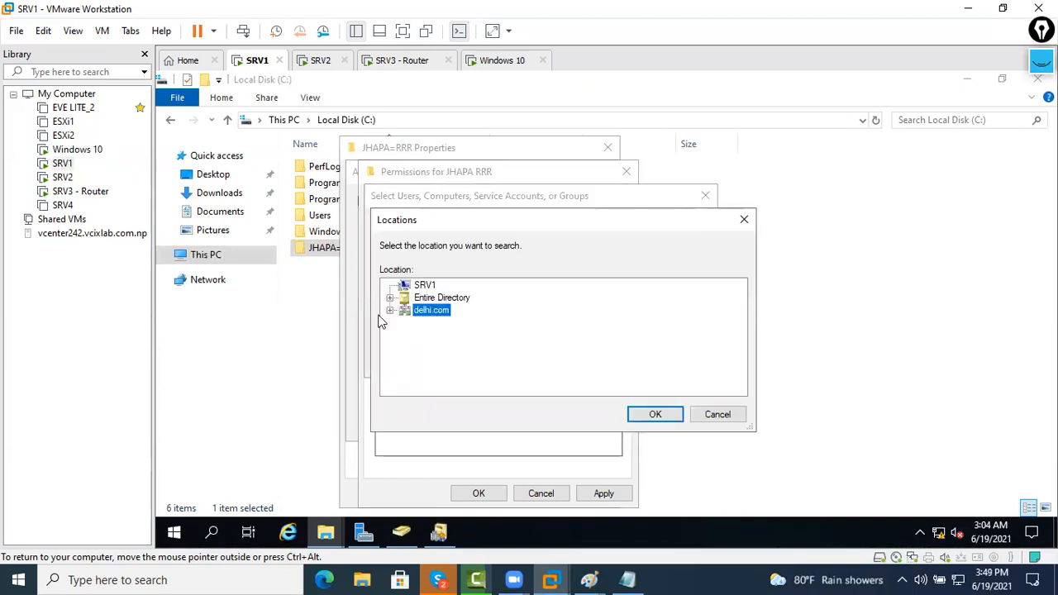
{"action": "left_click", "coordinate": [707, 413]}
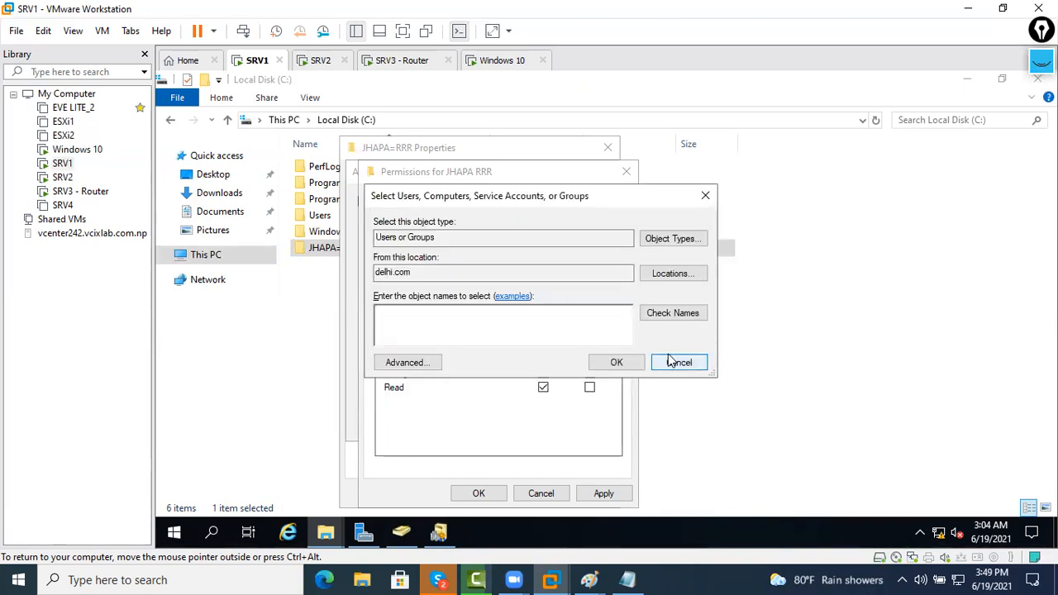
{"action": "left_click", "coordinate": [673, 365]}
{"action": "left_click", "coordinate": [578, 491]}
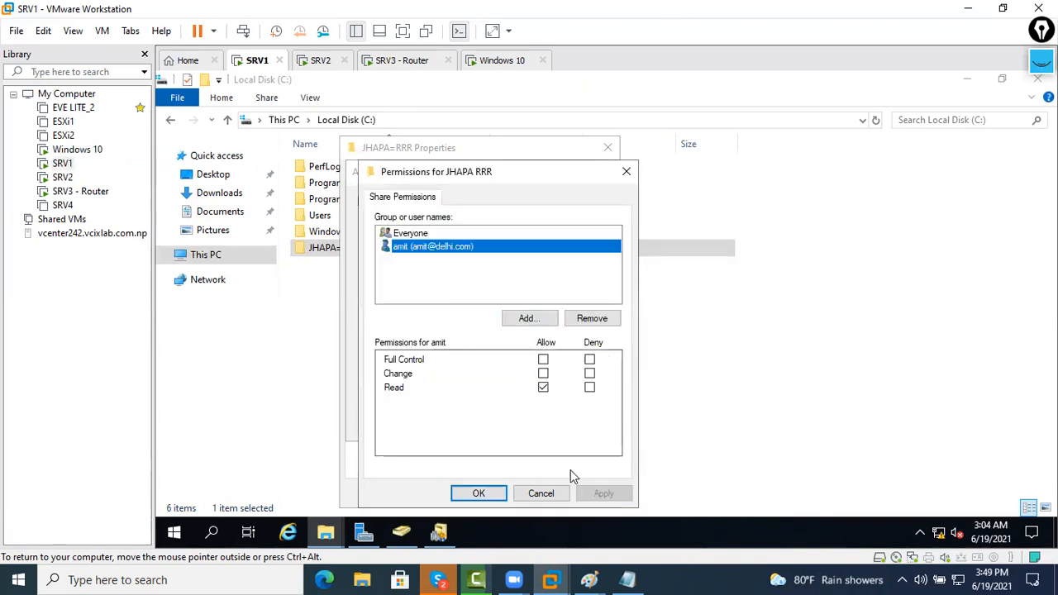
Change the search location to jhapa.com and add the jhapa.com user to the share
{"action": "left_click", "coordinate": [527, 319]}
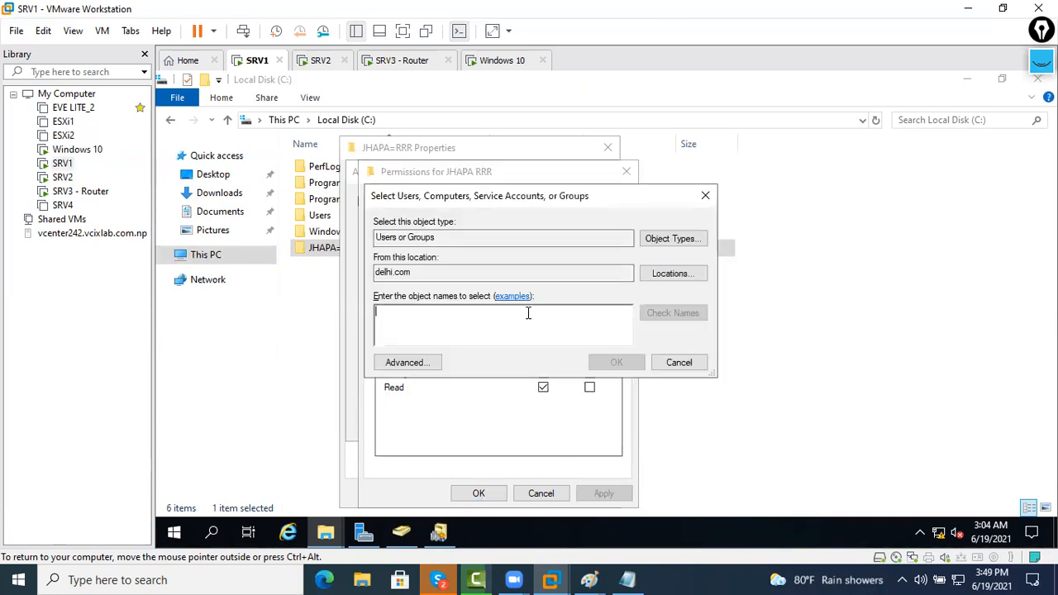
{"action": "left_click", "coordinate": [684, 275]}
{"action": "left_click", "coordinate": [389, 297]}
{"action": "left_click", "coordinate": [389, 297]}
{"action": "left_click", "coordinate": [389, 297]}
{"action": "left_click", "coordinate": [407, 308]}
{"action": "left_click", "coordinate": [454, 300]}
{"action": "left_click", "coordinate": [454, 285]}
{"action": "left_click", "coordinate": [655, 414]}
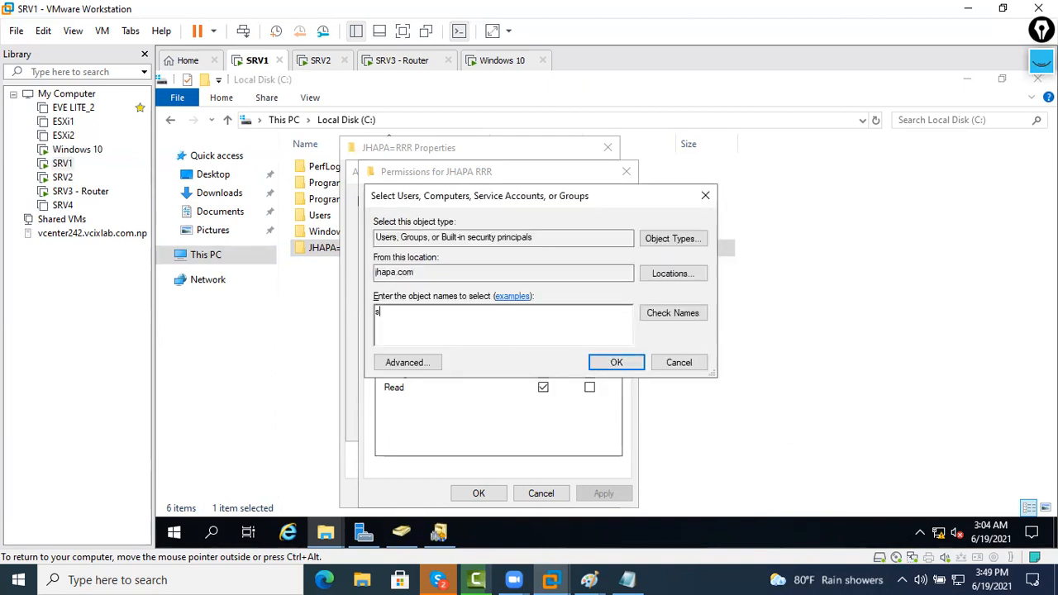
{"action": "type", "text": "sumit"}
{"action": "key", "text": "Return"}
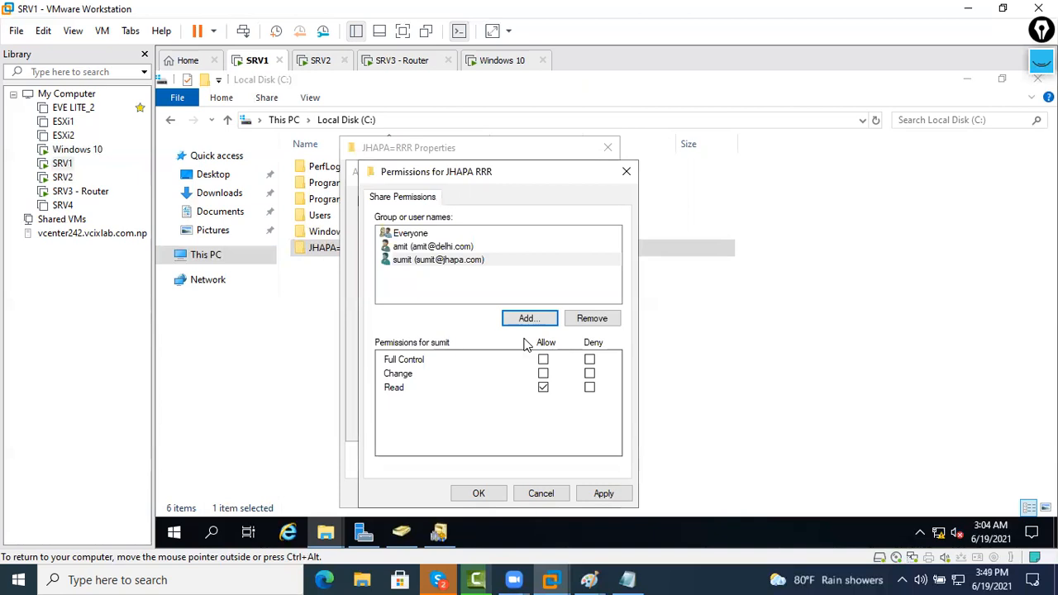
Give the jhapa.com user Full Control, apply, and save the share permissions
{"action": "left_click", "coordinate": [448, 259]}
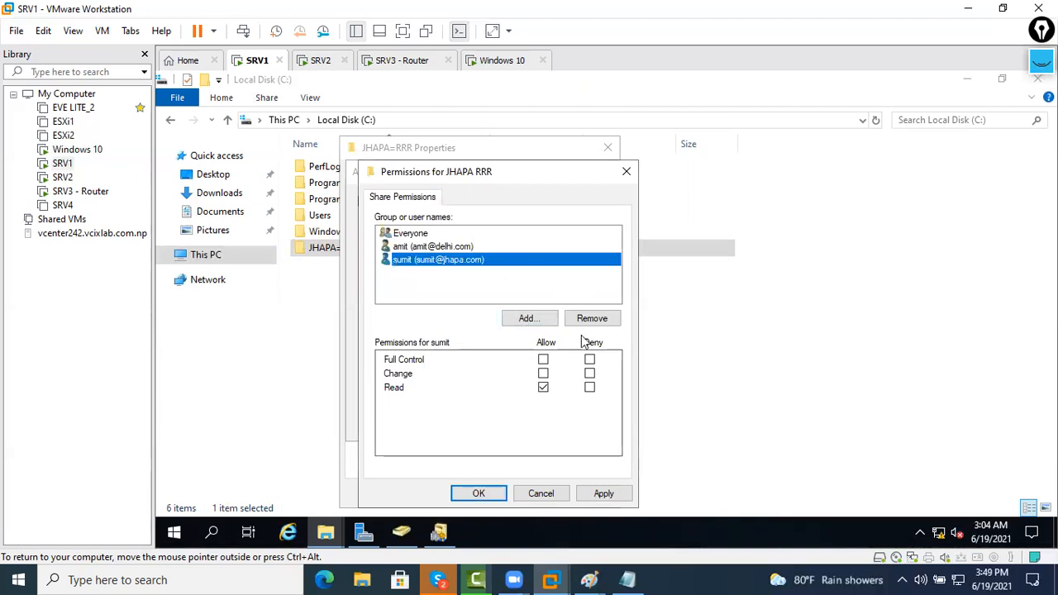
{"action": "left_click", "coordinate": [542, 361]}
{"action": "left_click", "coordinate": [463, 246]}
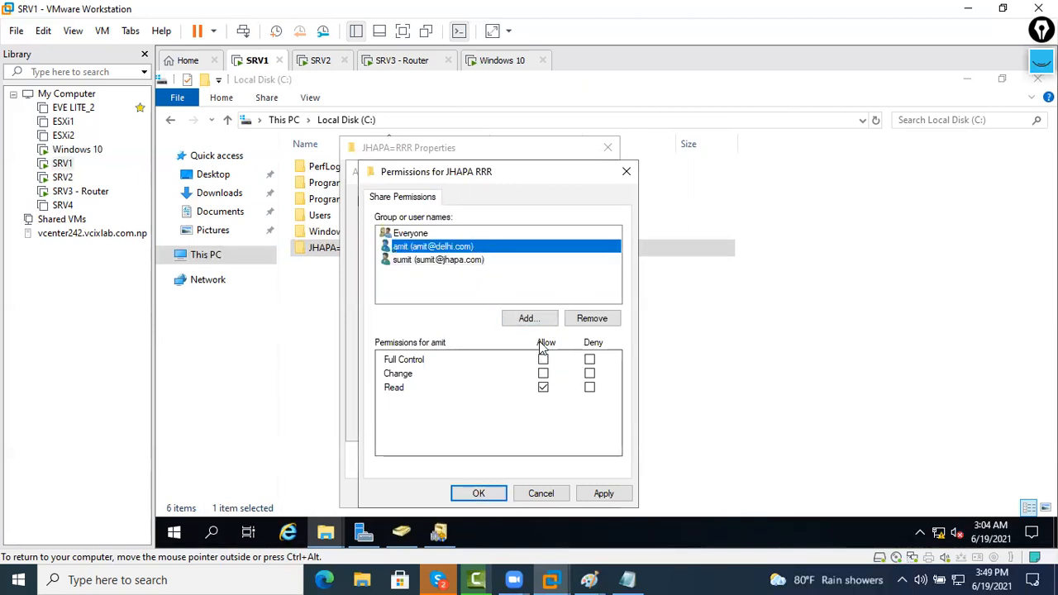
{"action": "left_click", "coordinate": [592, 495]}
{"action": "left_click", "coordinate": [467, 248]}
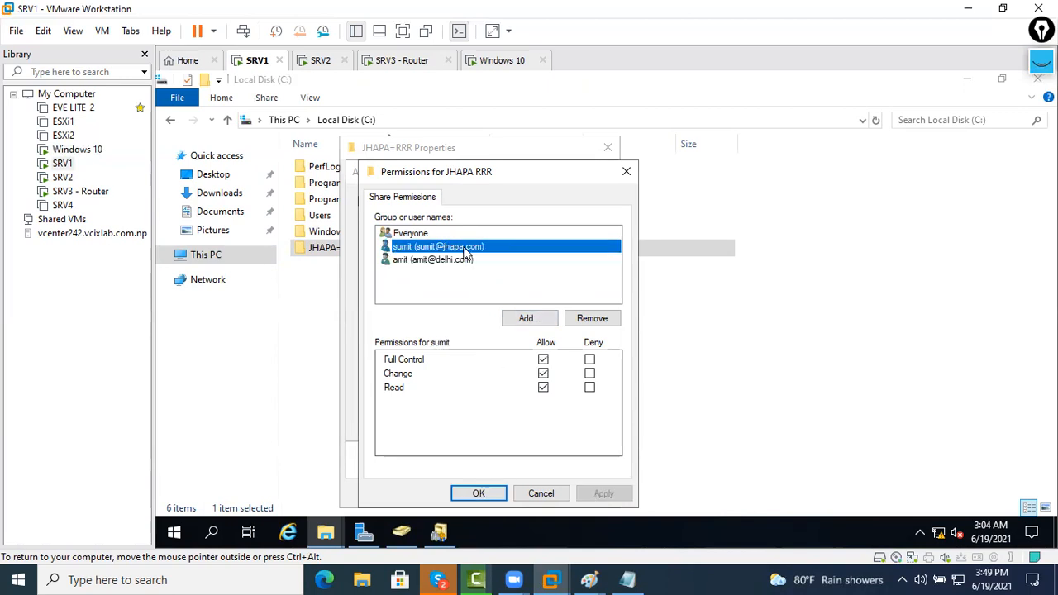
{"action": "left_click", "coordinate": [474, 260]}
{"action": "left_click", "coordinate": [477, 246]}
{"action": "left_click", "coordinate": [467, 494]}
Confirm Advanced Sharing, close the Properties, and open the empty JHAPA=RRR folder
{"action": "left_click", "coordinate": [574, 423]}
{"action": "left_click", "coordinate": [444, 422]}
{"action": "left_click", "coordinate": [459, 494]}
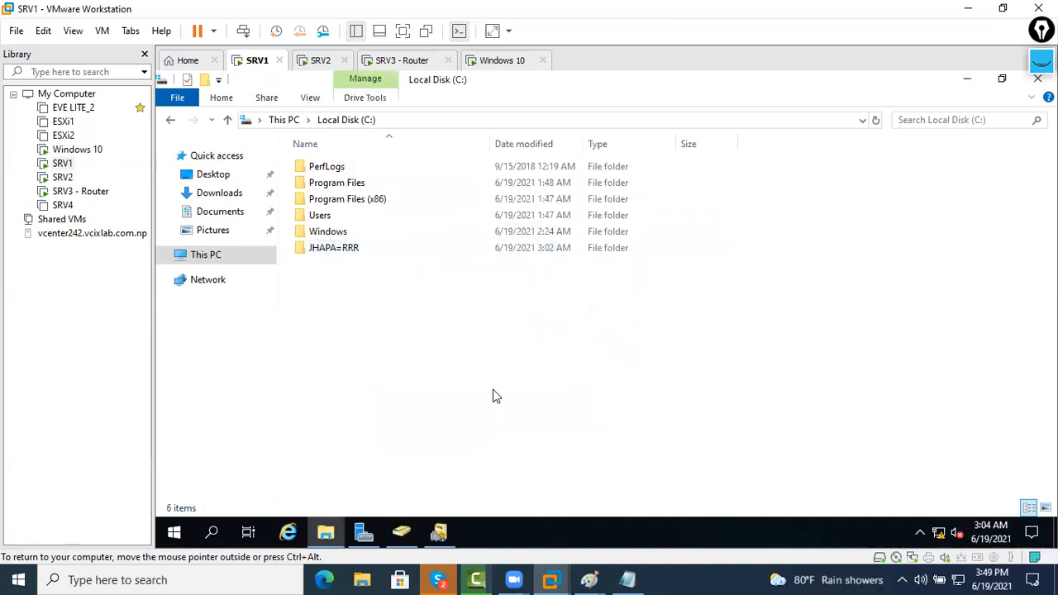
{"action": "left_click", "coordinate": [398, 249]}
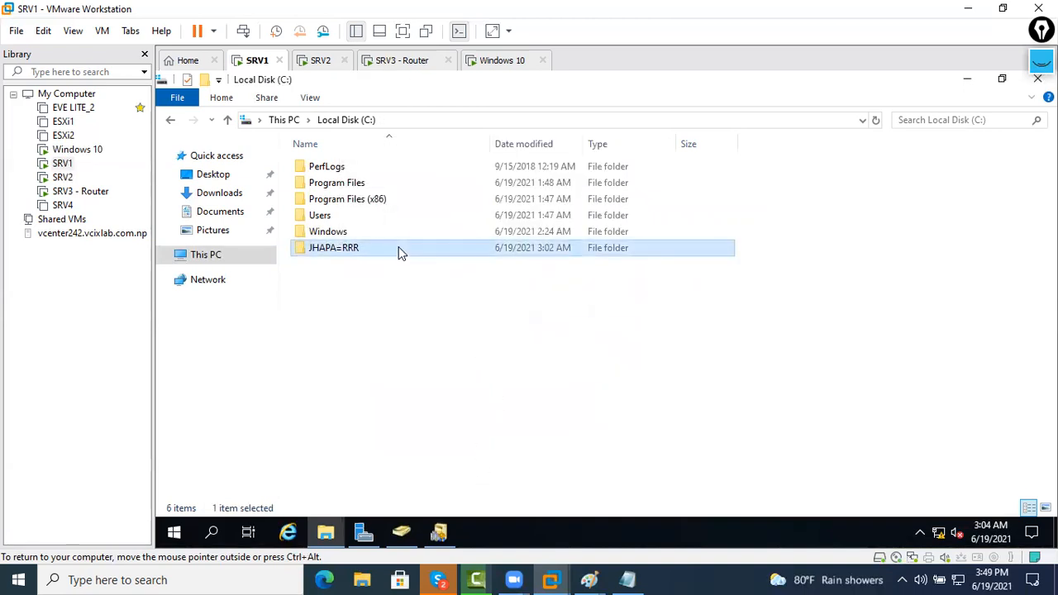
{"action": "right_click", "coordinate": [398, 241]}
{"action": "left_click", "coordinate": [344, 248]}
{"action": "double_click", "coordinate": [344, 248]}
{"action": "right_click", "coordinate": [471, 196]}
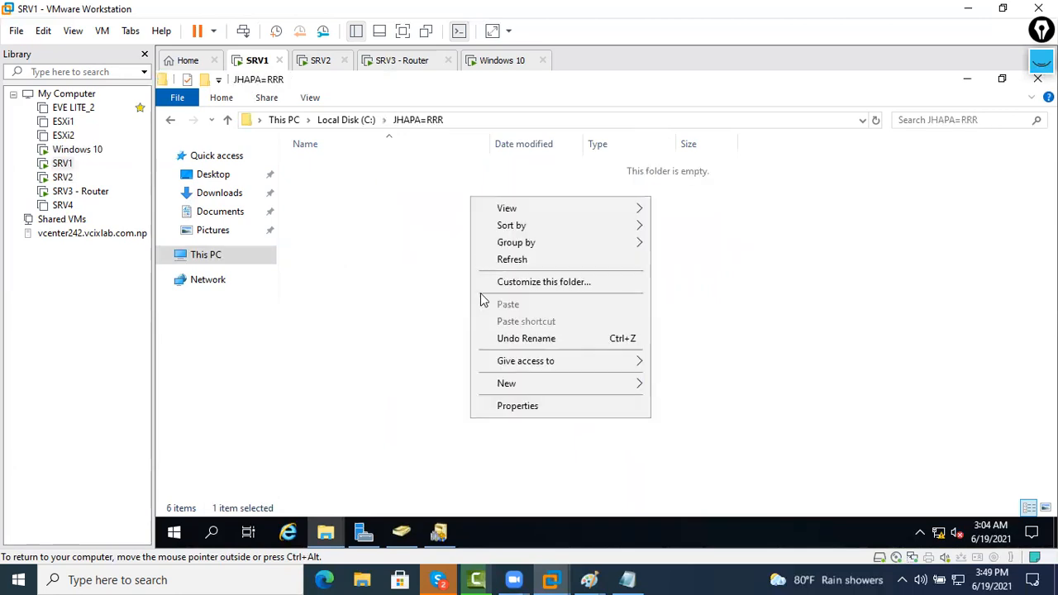
Create a new text document in JHAPA=RRR named Jhapa Users
{"action": "mouse_move", "coordinate": [508, 384]}
{"action": "left_click", "coordinate": [730, 476]}
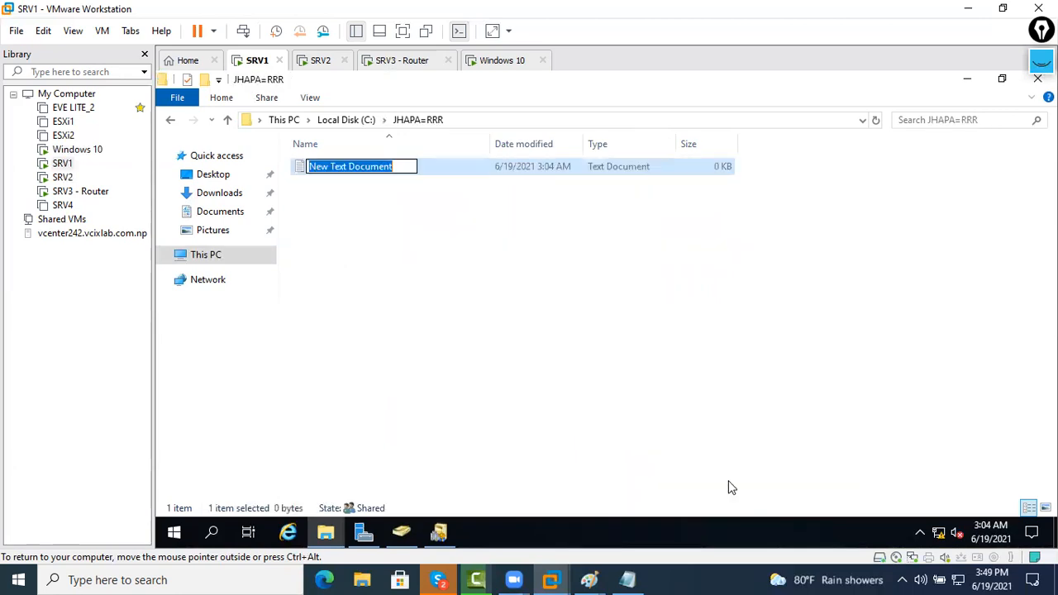
{"action": "key", "text": "BackSpace"}
{"action": "type", "text": "WW"}
{"action": "key", "text": "BackSpace"}
{"action": "key", "text": "BackSpace"}
{"action": "type", "text": "Jhapa "}
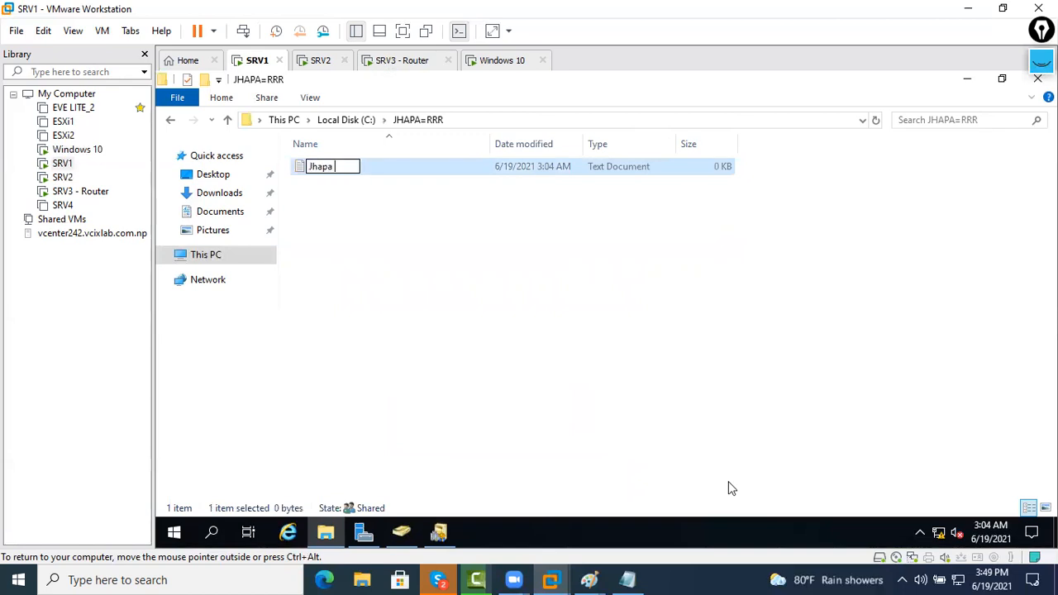
{"action": "type", "text": "Users"}
{"action": "key", "text": "Return"}
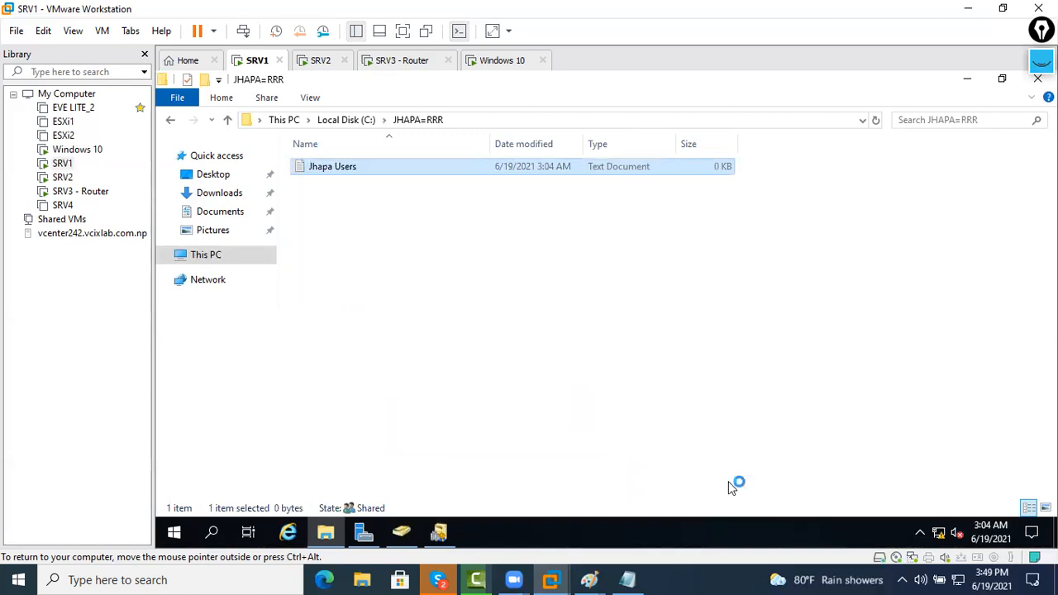
Write 'this is jhapa info' in Jhapa Users, save and close it, then go to the Windows 10 VM
{"action": "key", "text": "Return"}
{"action": "type", "text": "this is j"}
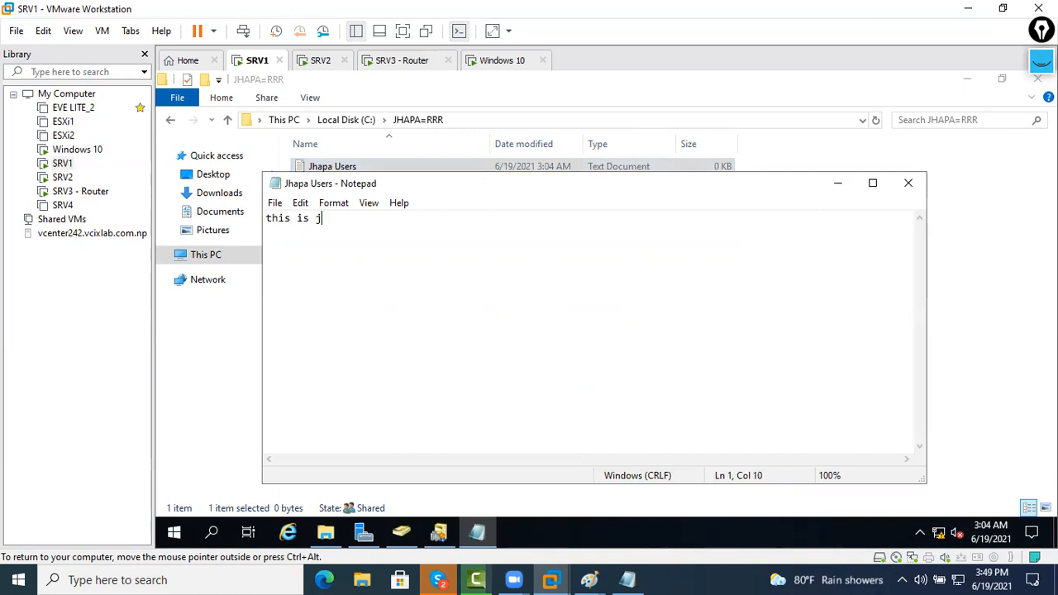
{"action": "type", "text": "haoa"}
{"action": "key", "text": "BackSpace"}
{"action": "key", "text": "BackSpace"}
{"action": "type", "text": "pa inf"}
{"action": "key", "text": "ctrl+s"}
{"action": "left_click", "coordinate": [908, 182]}
{"action": "left_click", "coordinate": [379, 172]}
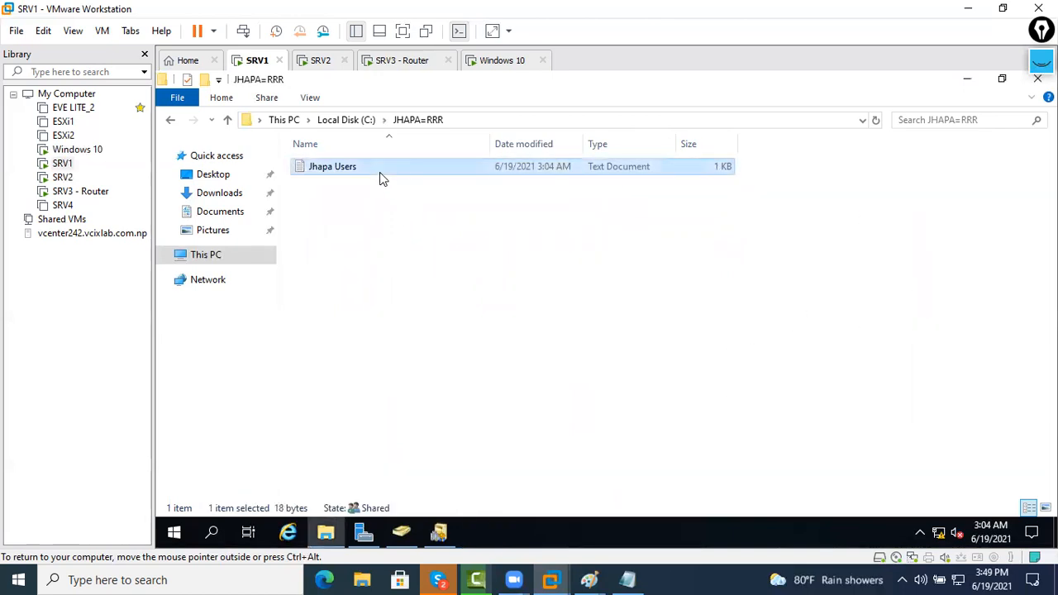
{"action": "left_click", "coordinate": [500, 61]}
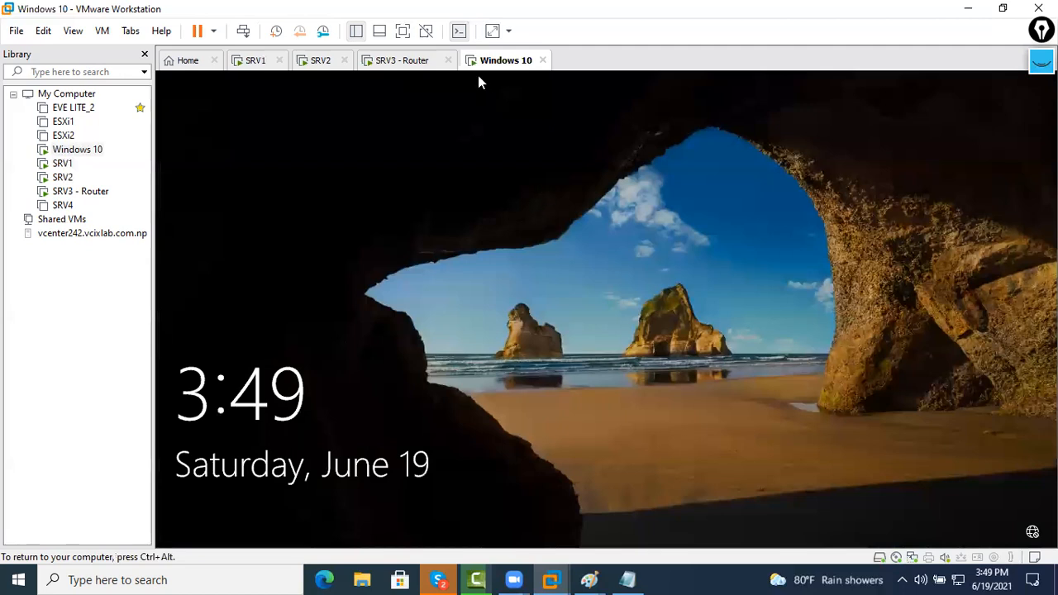
Send Ctrl+Alt+Del to Windows 10 and sign in as the jhapa.com domain user via Other user
{"action": "right_click", "coordinate": [479, 62]}
{"action": "left_click", "coordinate": [537, 150]}
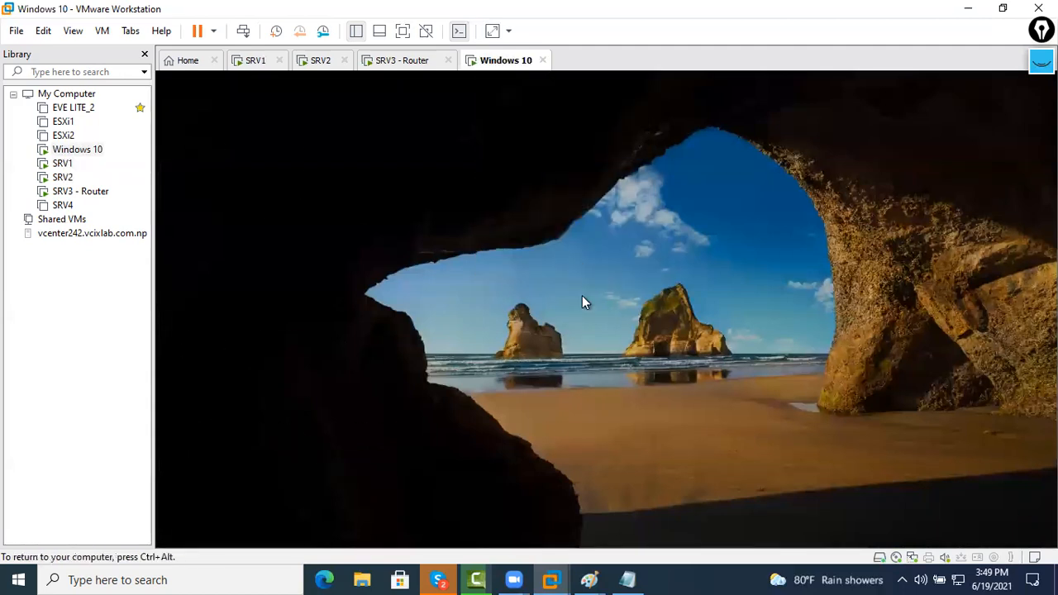
{"action": "left_click", "coordinate": [279, 499]}
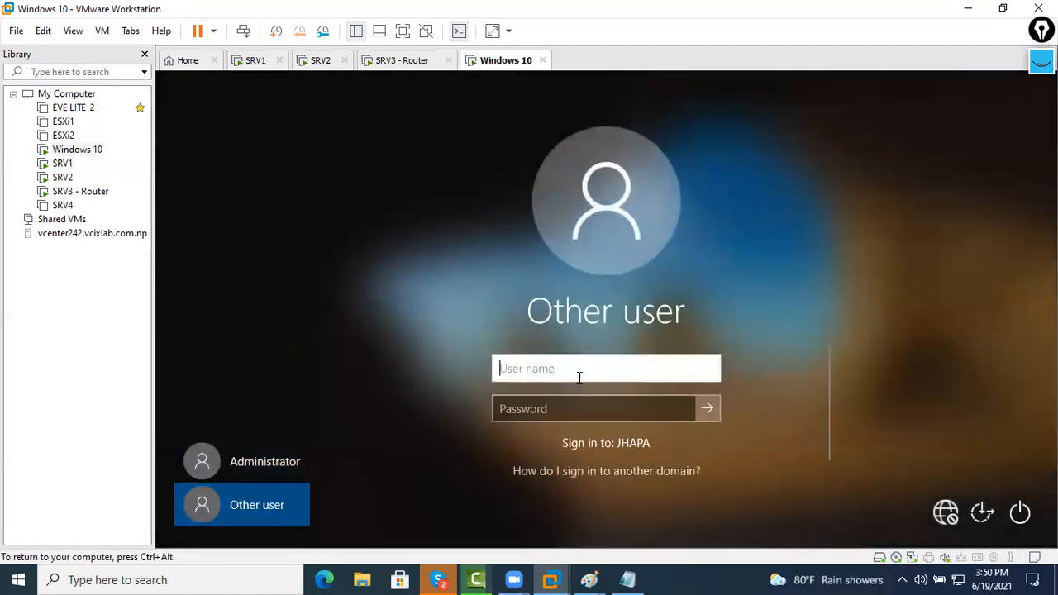
{"action": "type", "text": "sumit"}
{"action": "key", "text": "Tab"}
{"action": "type", "text": "Pa$$w0rd1"}
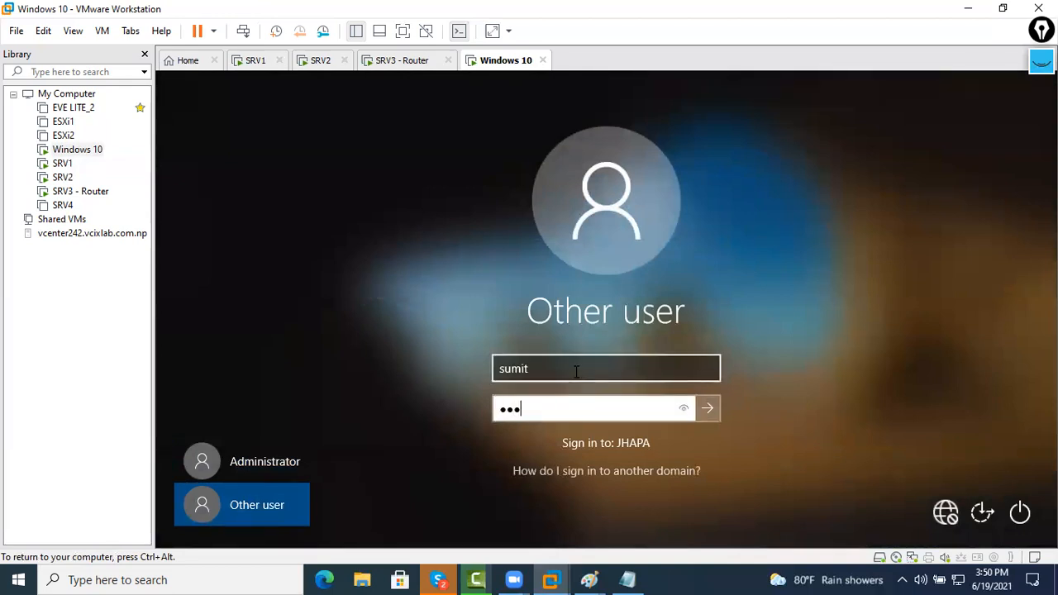
{"action": "key", "text": "Return"}
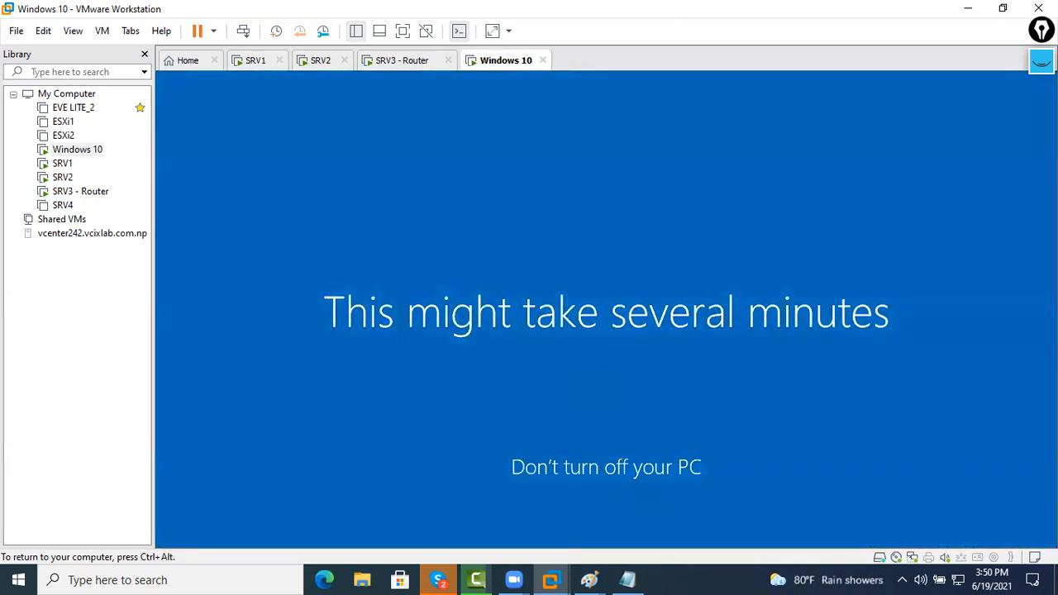
{"action": "mouse_move", "coordinate": [589, 579]}
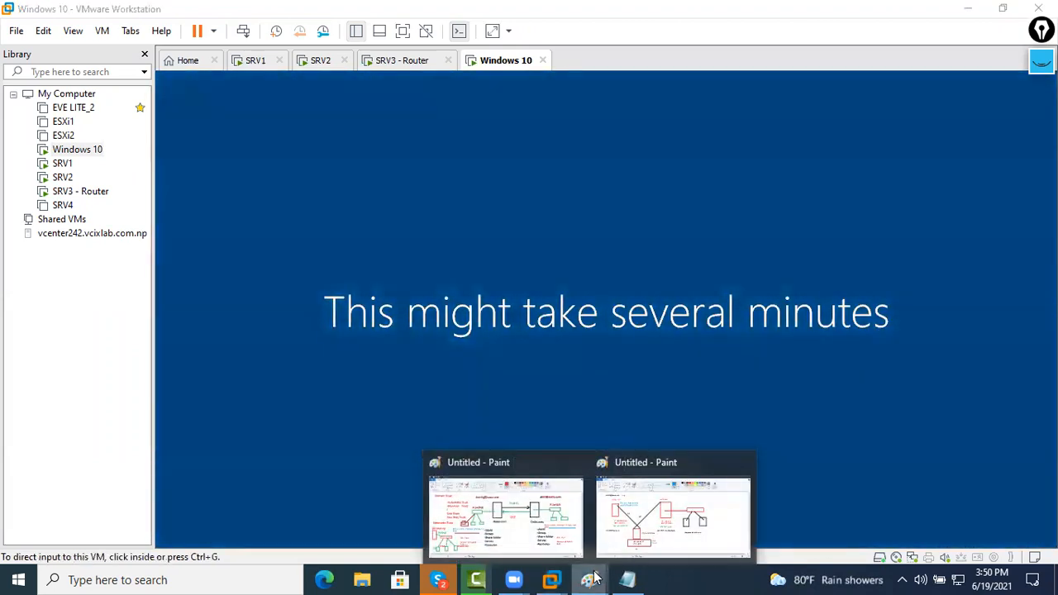
{"action": "left_click", "coordinate": [643, 538]}
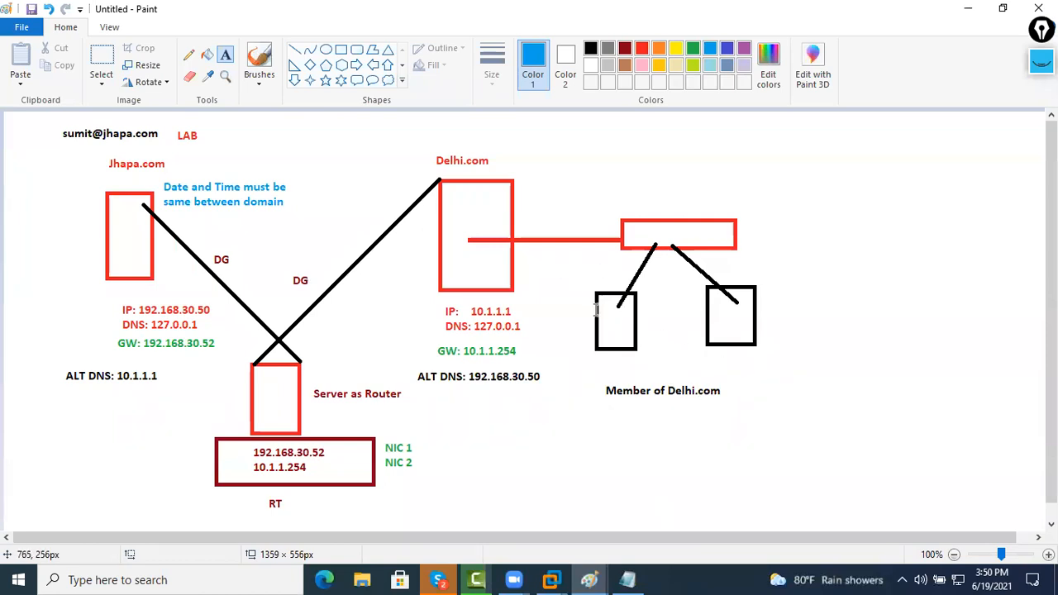
{"action": "left_click", "coordinate": [968, 9]}
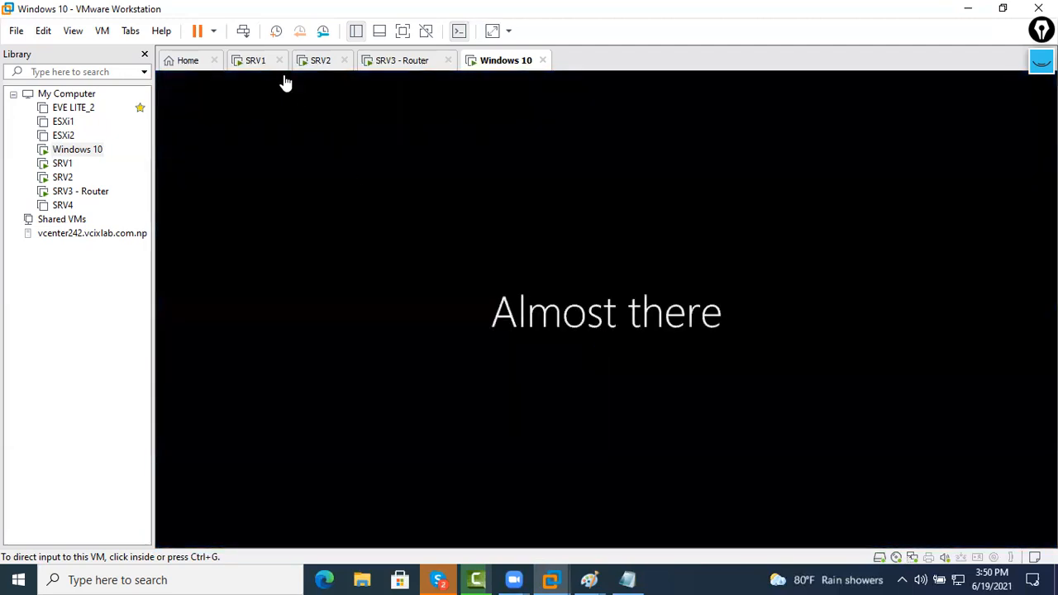
On SRV1, reopen JHAPA=RRR's share permissions and inspect the DELHI and JHAPA users' access
{"action": "left_click", "coordinate": [258, 63]}
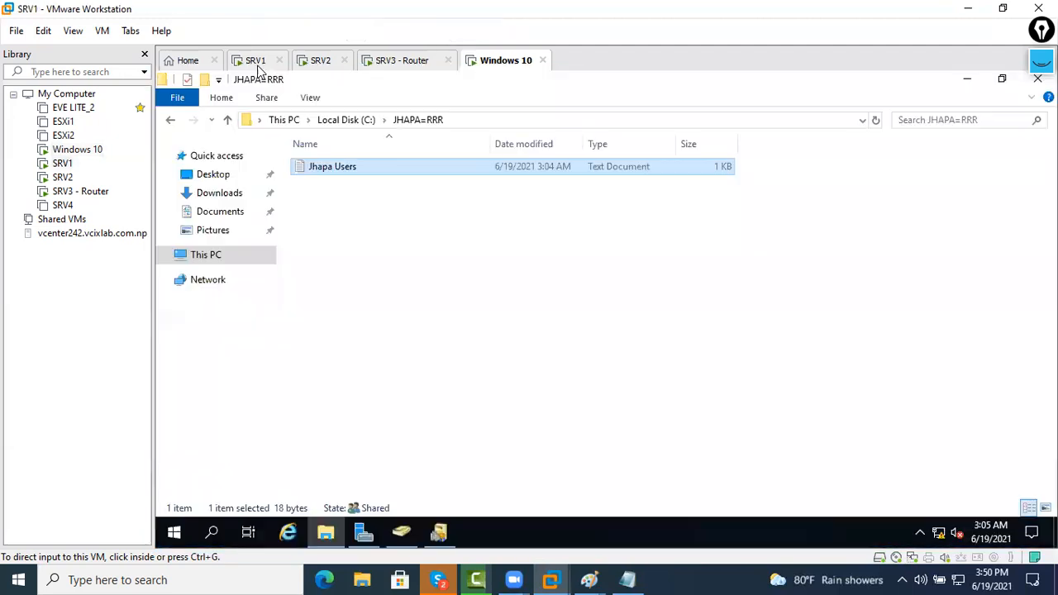
{"action": "left_click", "coordinate": [172, 121]}
{"action": "right_click", "coordinate": [333, 171]}
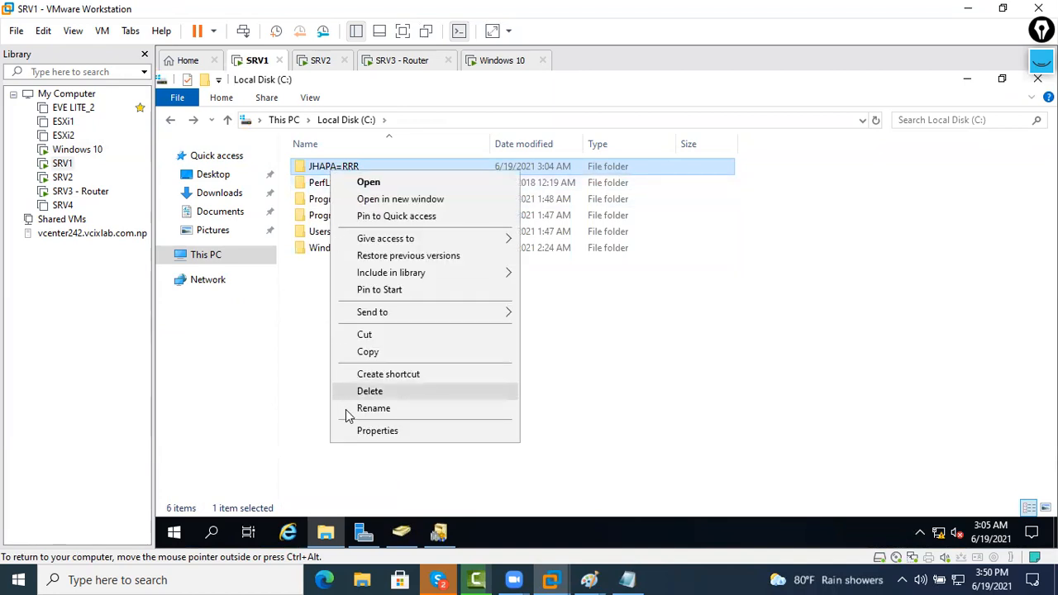
{"action": "left_click", "coordinate": [368, 431]}
{"action": "left_click", "coordinate": [399, 174]}
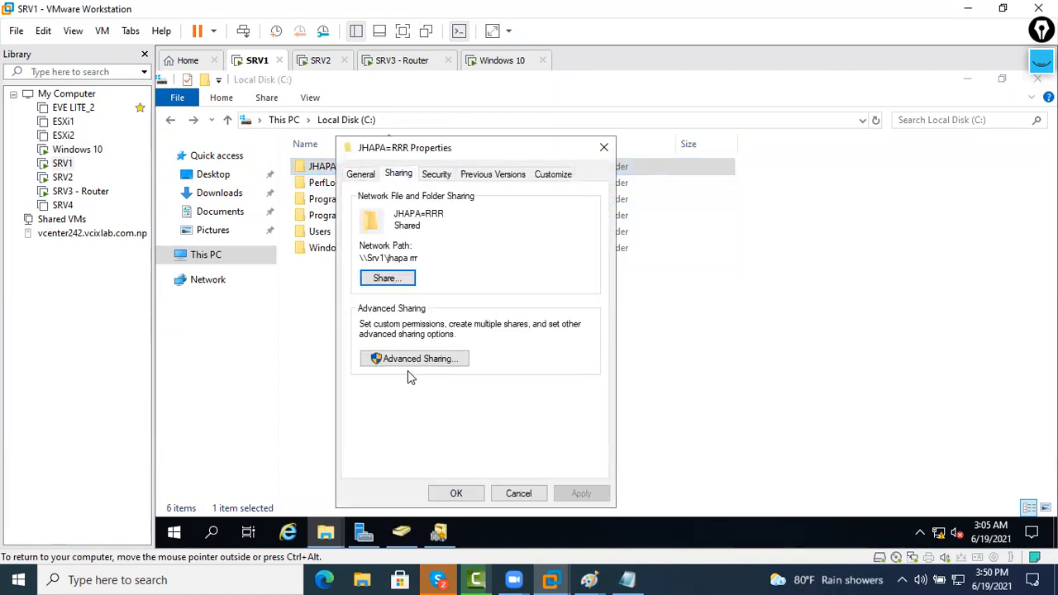
{"action": "left_click", "coordinate": [407, 358]}
{"action": "left_click", "coordinate": [403, 385]}
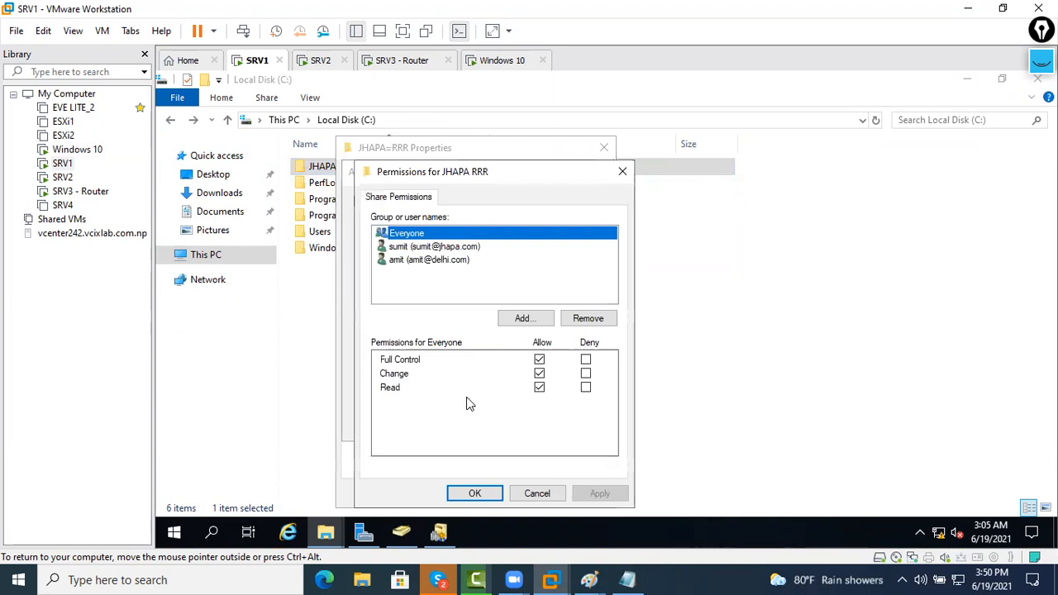
{"action": "left_click", "coordinate": [427, 261]}
{"action": "left_click", "coordinate": [428, 248]}
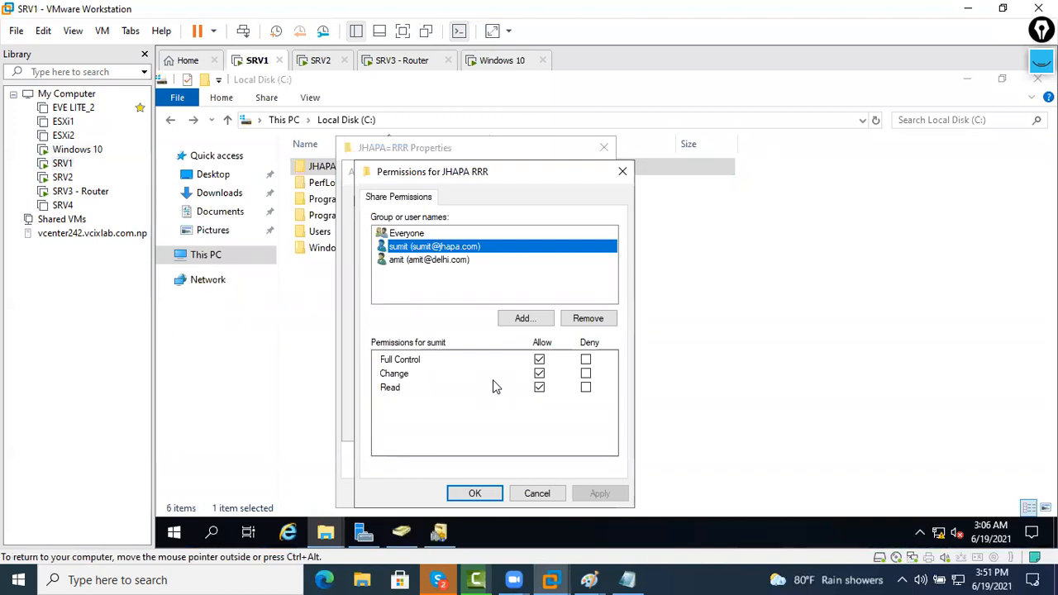
On Windows 10, connect to the server by UNC path from Run and open the jhapa rrr share
{"action": "left_click", "coordinate": [501, 61]}
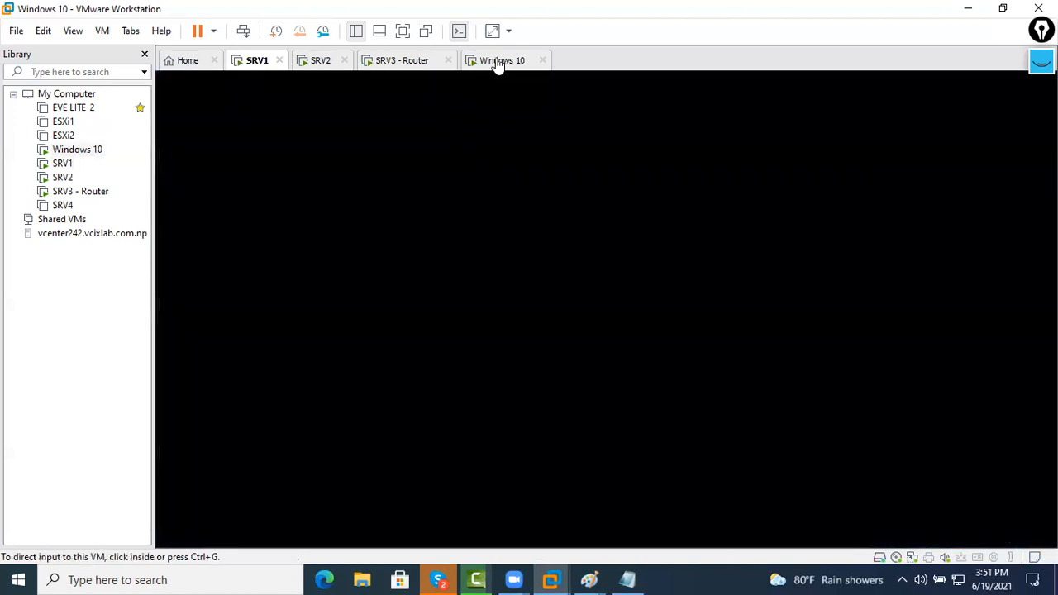
{"action": "key", "text": "super+r"}
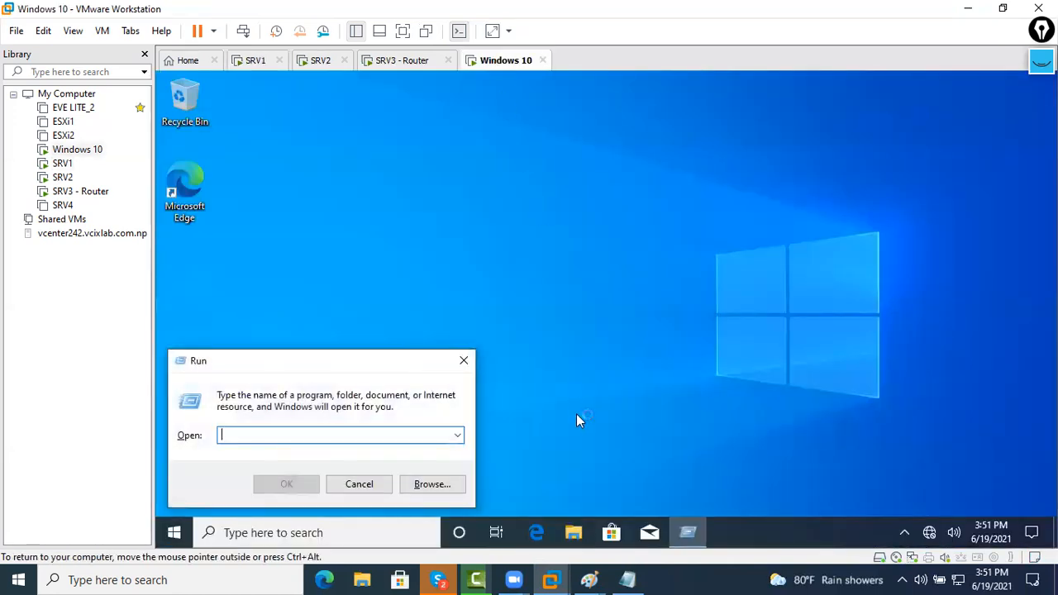
{"action": "type", "text": "\\\\192.168"}
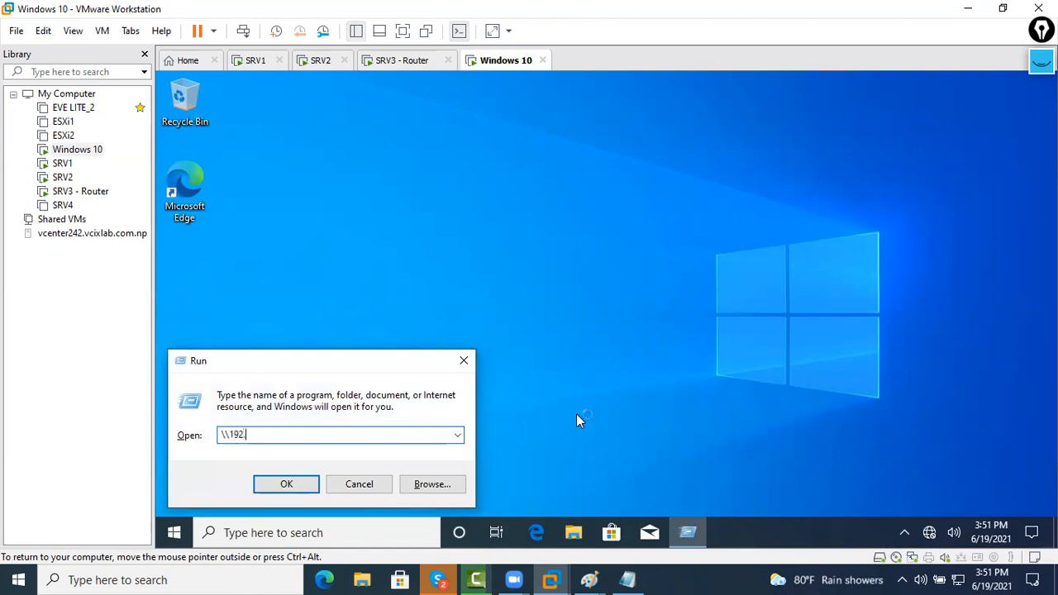
{"action": "type", "text": ".30.45"}
{"action": "key", "text": "Return"}
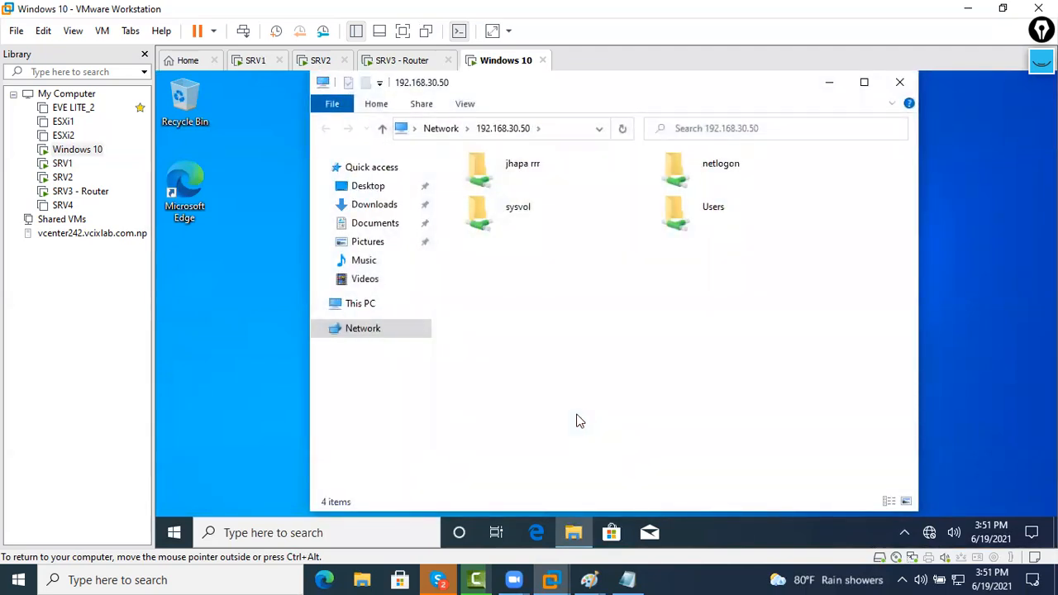
{"action": "double_click", "coordinate": [534, 166]}
Create a New folder and a New Text Document inside the jhapa rrr share
{"action": "right_click", "coordinate": [506, 218]}
{"action": "mouse_move", "coordinate": [480, 366]}
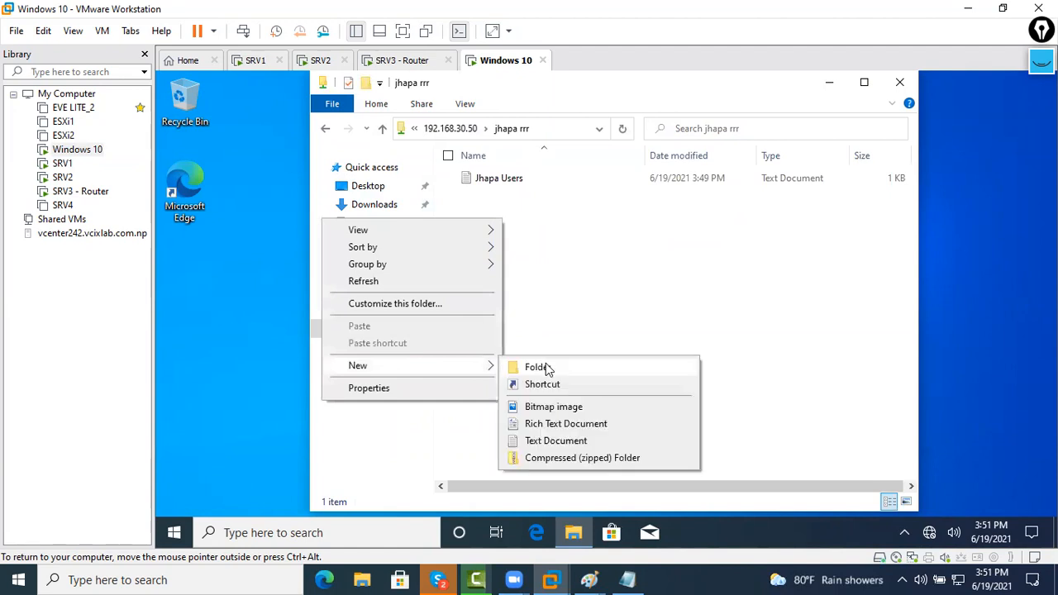
{"action": "left_click", "coordinate": [537, 367]}
{"action": "right_click", "coordinate": [527, 279]}
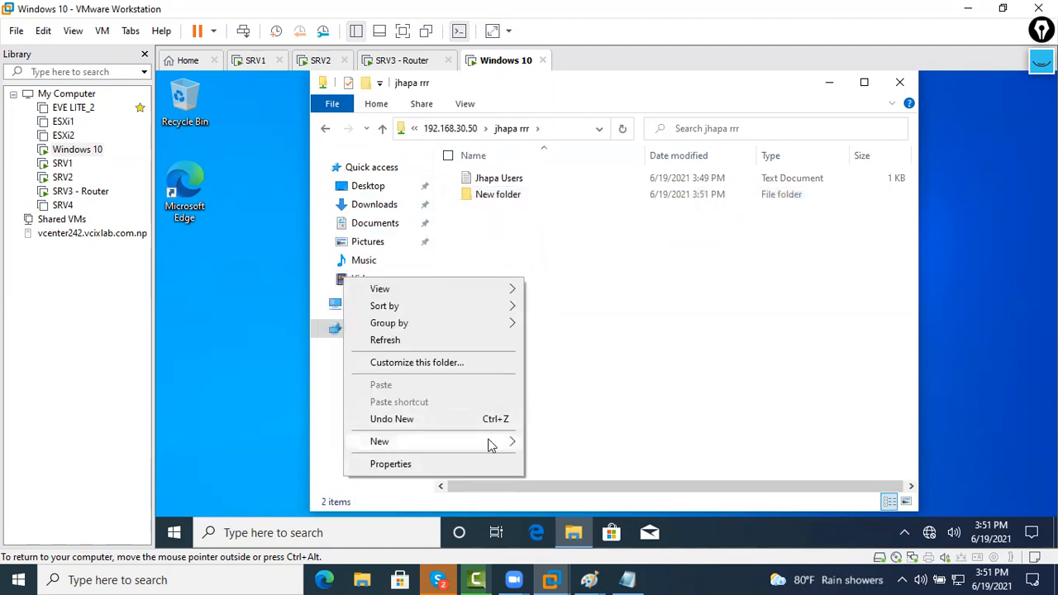
{"action": "mouse_move", "coordinate": [505, 440]}
{"action": "left_click", "coordinate": [570, 517]}
{"action": "left_click", "coordinate": [546, 388]}
Look through the Start menu's account options, then bring up the Start button's power and sign-out menu
{"action": "left_click", "coordinate": [173, 533]}
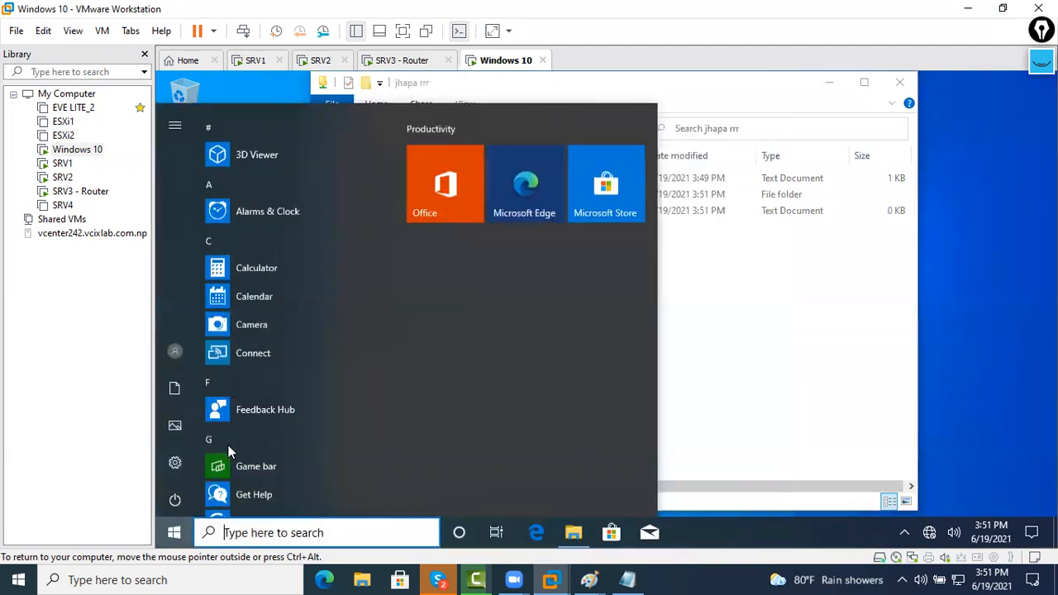
{"action": "left_click", "coordinate": [183, 137]}
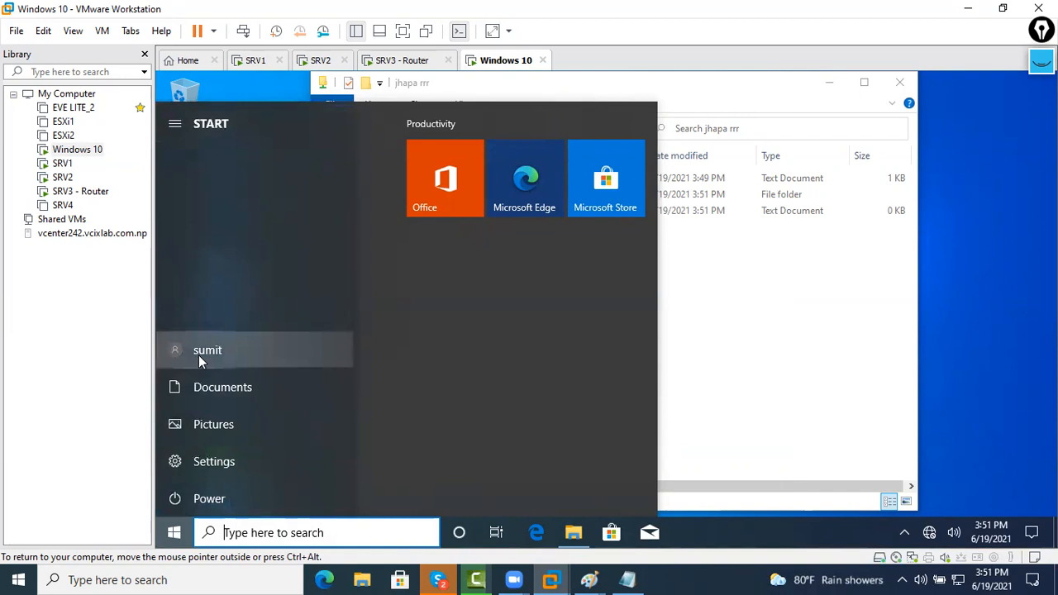
{"action": "left_click", "coordinate": [750, 333]}
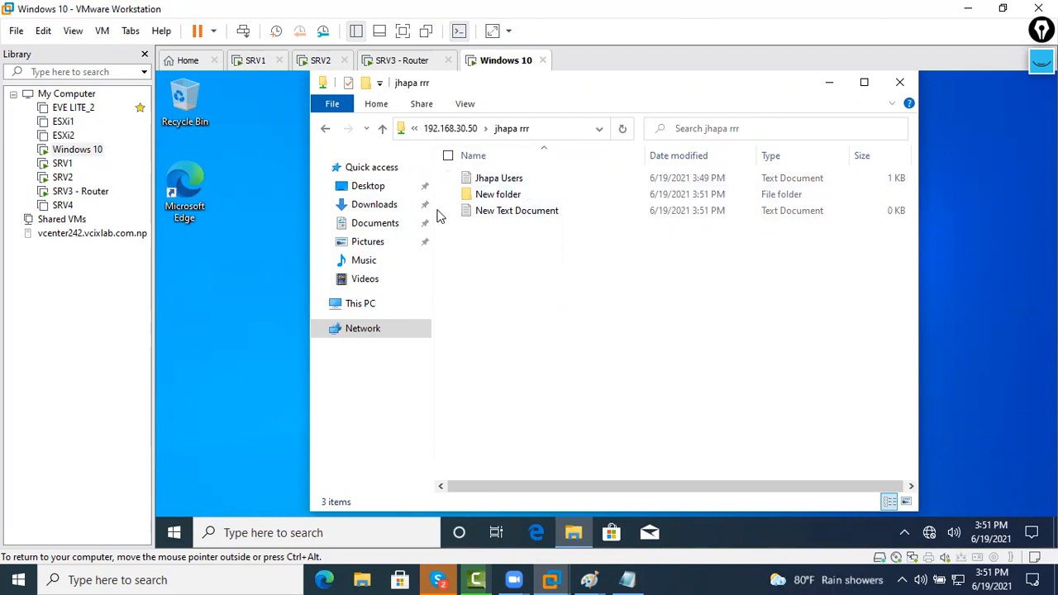
{"action": "right_click", "coordinate": [174, 532]}
Sign the domain user out, then enter another user's name and password at the Other user screen
{"action": "mouse_move", "coordinate": [360, 486]}
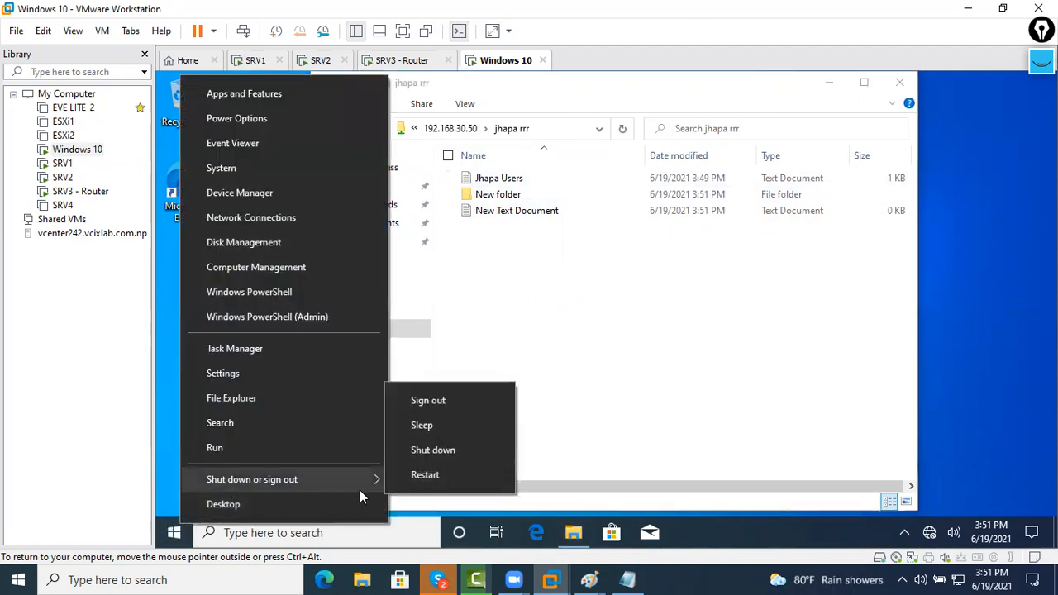
{"action": "left_click", "coordinate": [445, 400]}
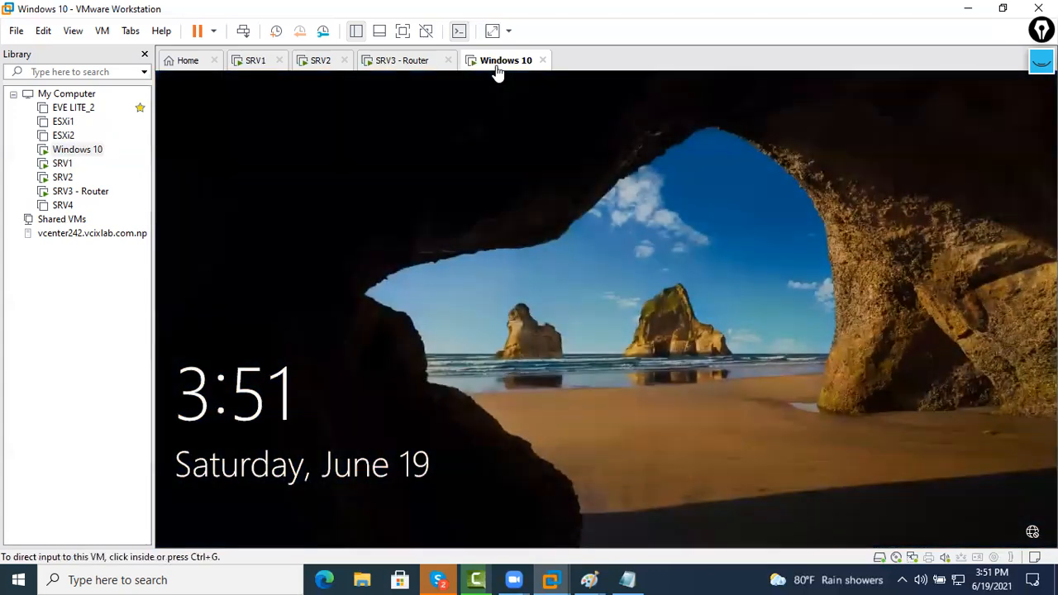
{"action": "right_click", "coordinate": [496, 66]}
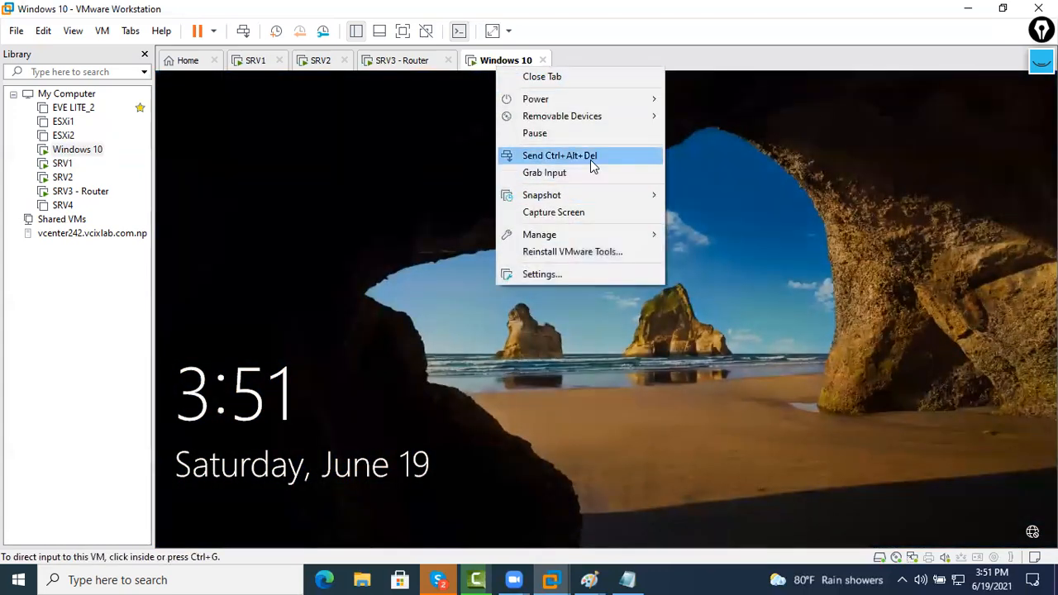
{"action": "left_click", "coordinate": [590, 157]}
{"action": "left_click", "coordinate": [261, 507]}
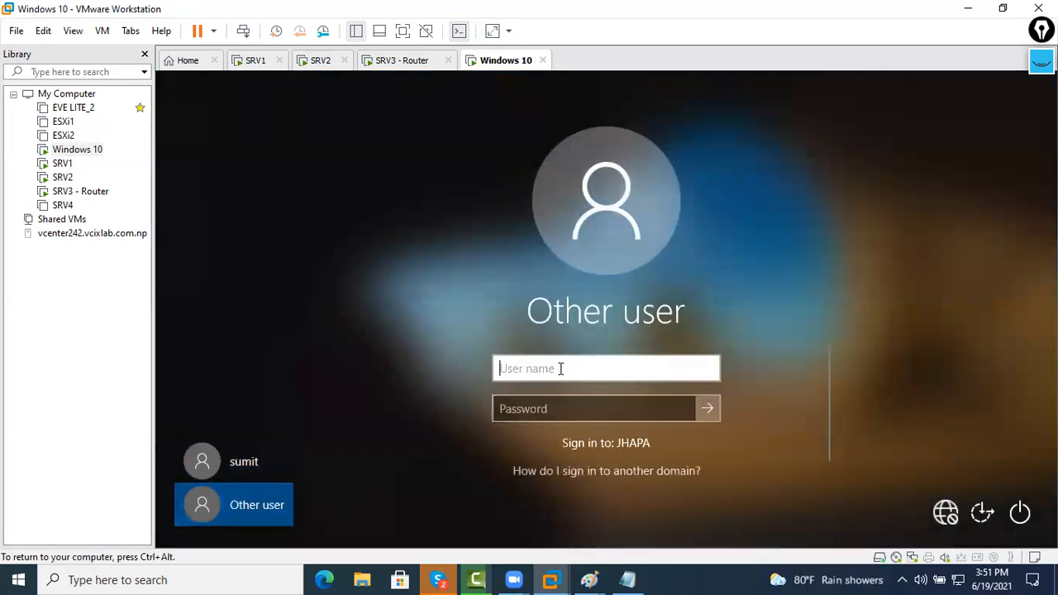
{"action": "left_click", "coordinate": [610, 403]}
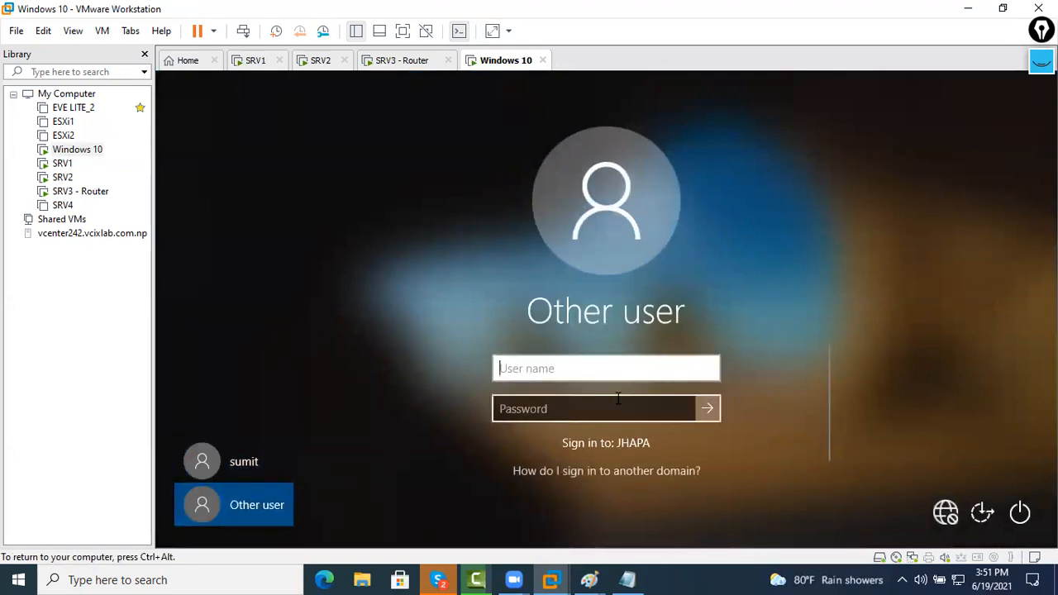
{"action": "type", "text": "amit"}
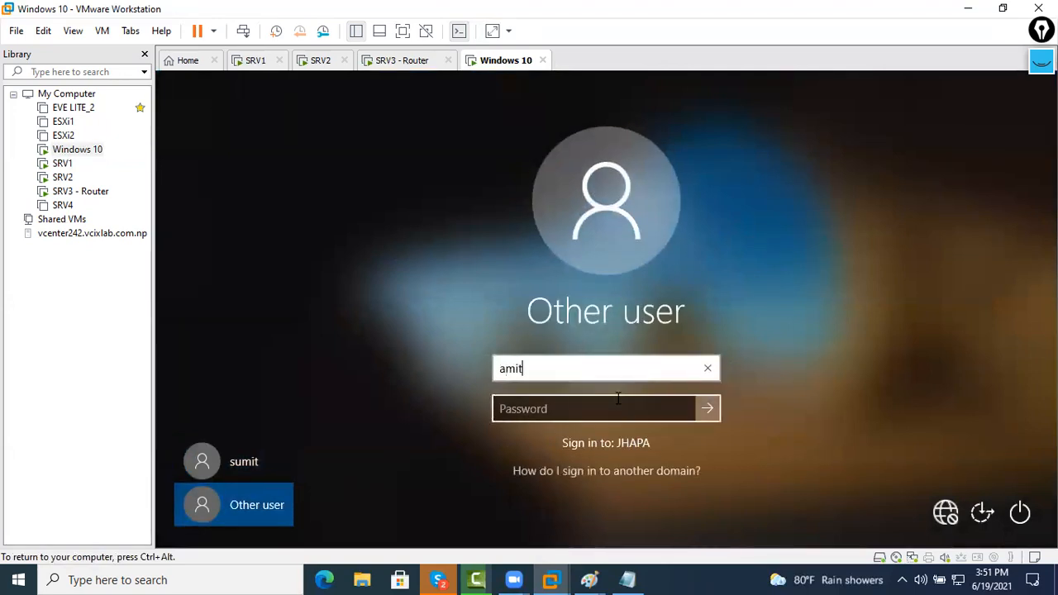
{"action": "key", "text": "Tab"}
{"action": "type", "text": "********"}
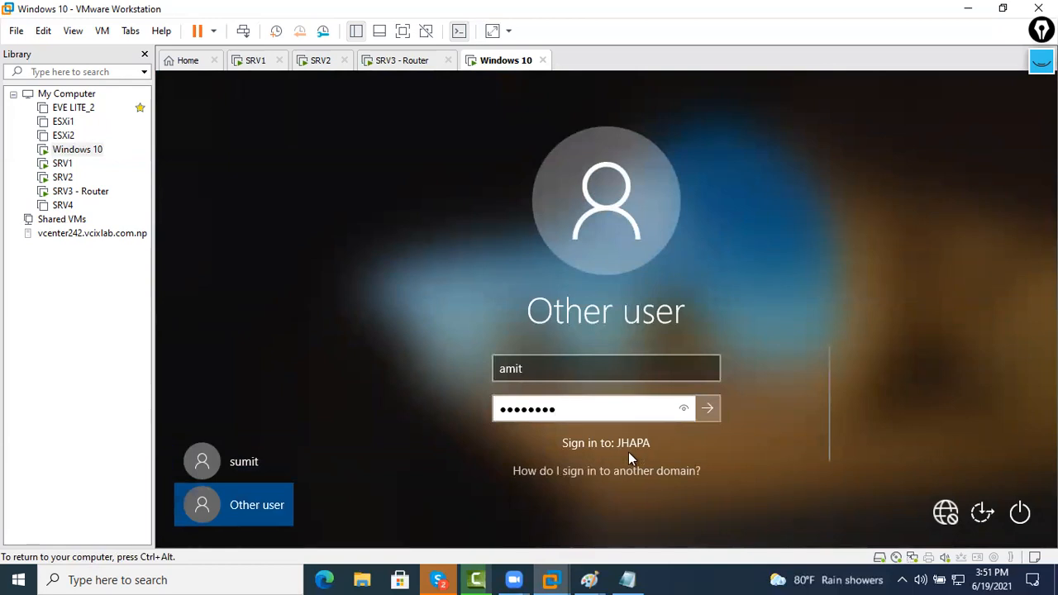
{"action": "left_click", "coordinate": [567, 368]}
{"action": "type", "text": "@"}
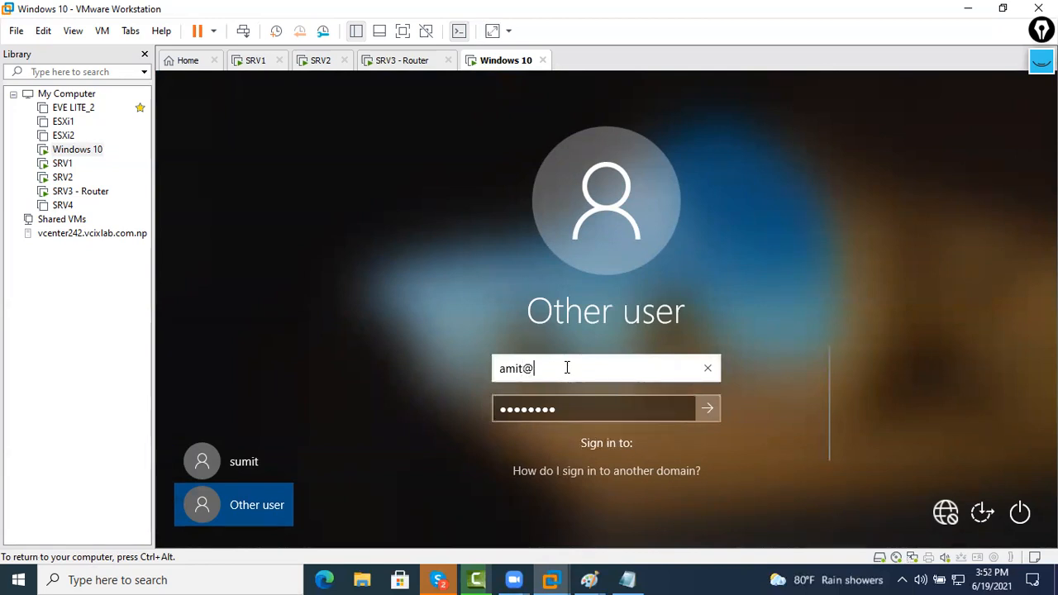
{"action": "type", "text": "delhi.com"}
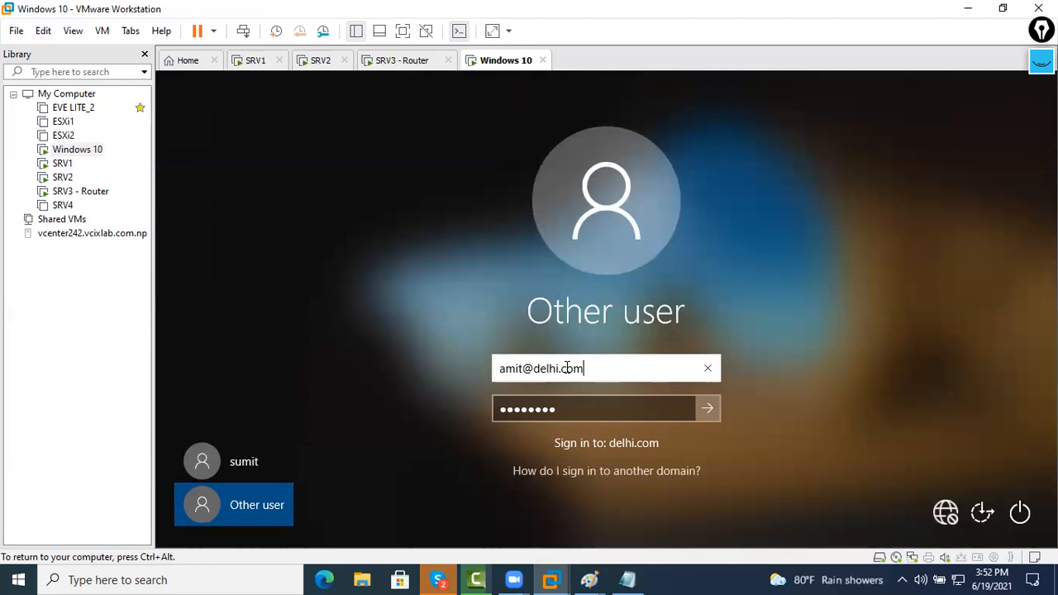
{"action": "key", "text": "Return"}
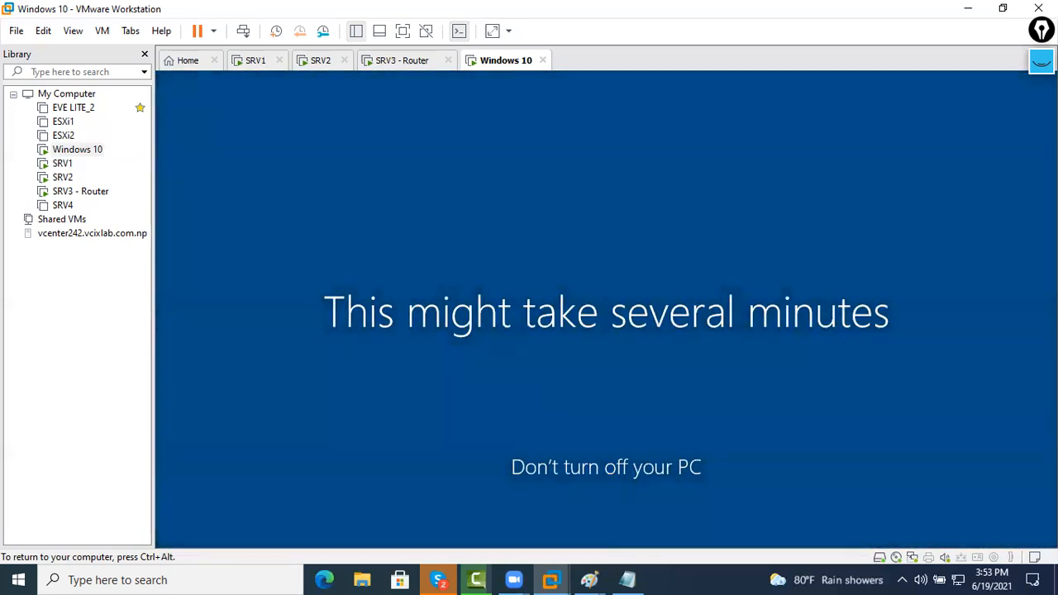
{"action": "key", "text": "ctrl+alt"}
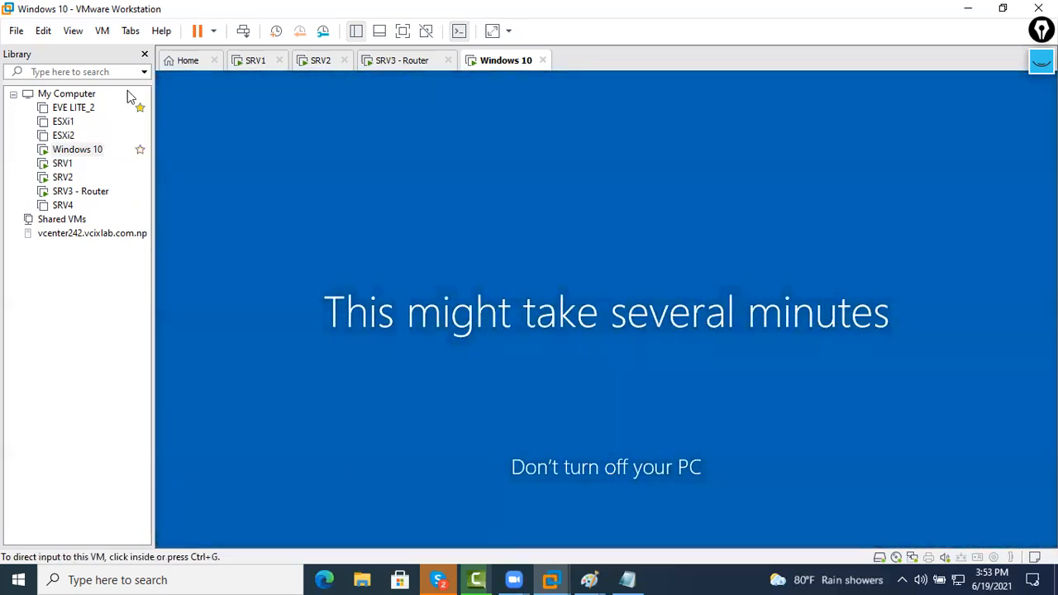
Verify on SRV1 that the delhi user has only Read on the share, then return to Windows 10
{"action": "left_click", "coordinate": [246, 62]}
{"action": "left_click", "coordinate": [432, 261]}
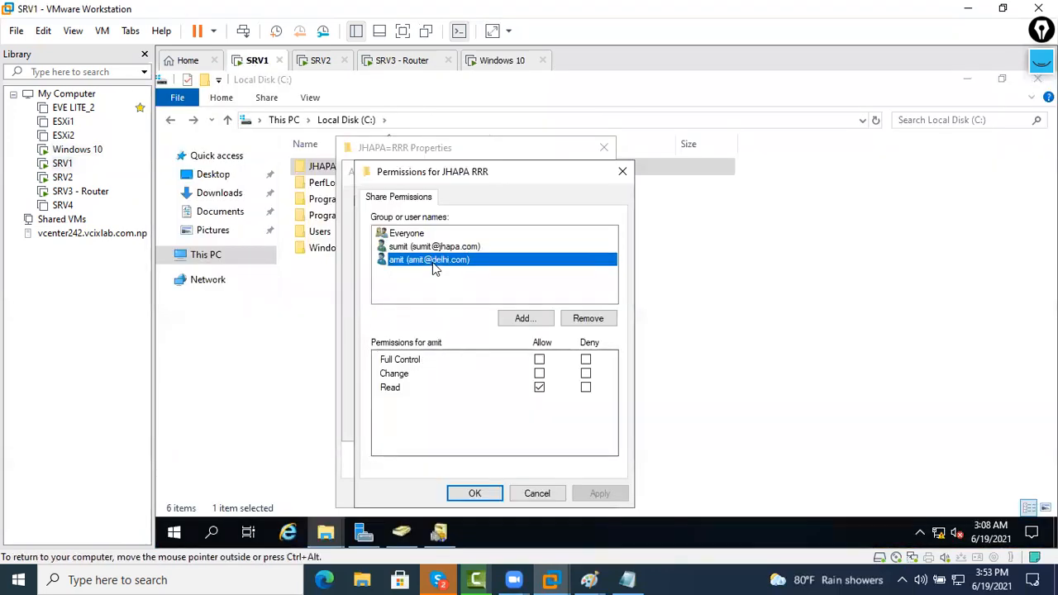
{"action": "left_click", "coordinate": [504, 60]}
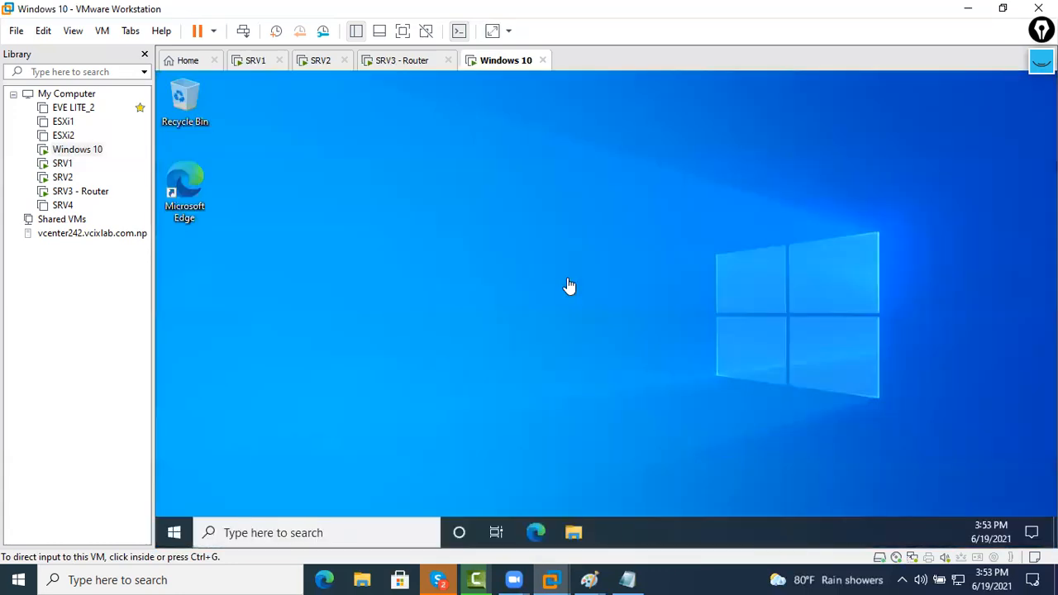
From the Windows 10 Run prompt, open the server's network shares and enter the jhapa rrr folder
{"action": "key", "text": "super+r"}
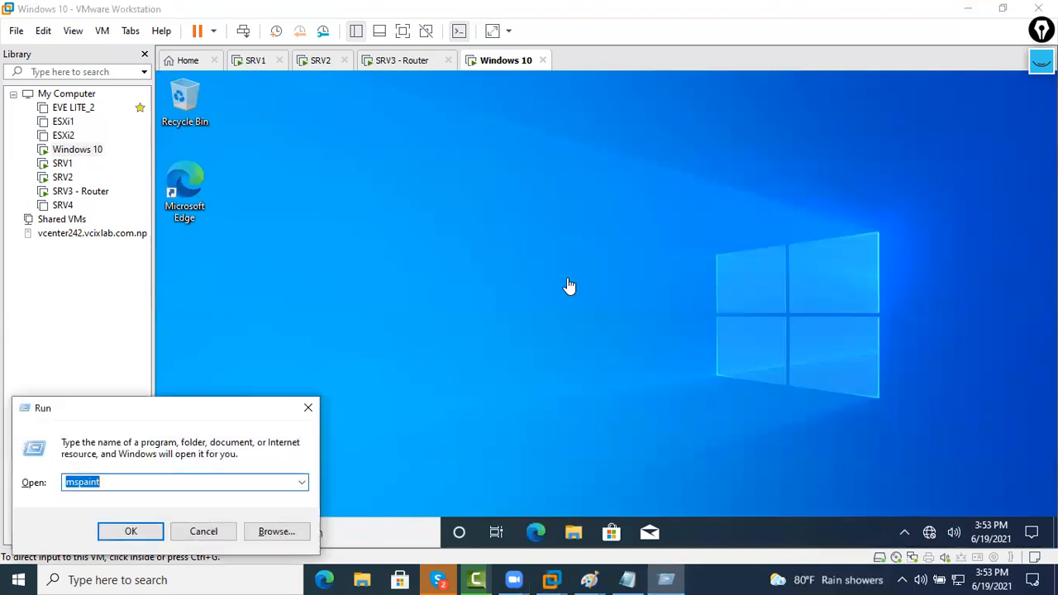
{"action": "key", "text": "Escape"}
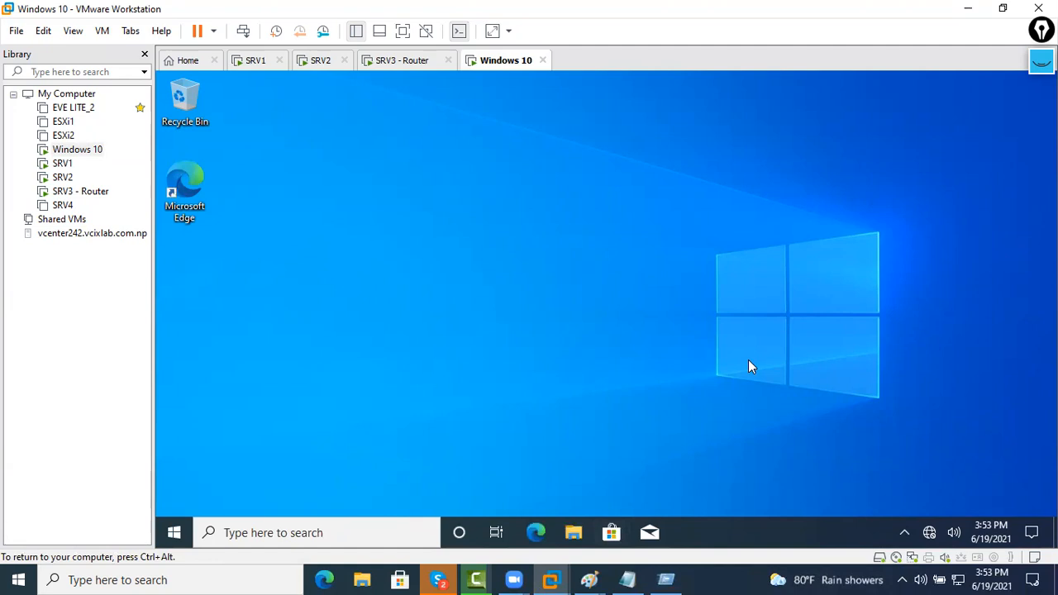
{"action": "key", "text": "super+r"}
{"action": "type", "text": "\\\\192.168.30.10"}
{"action": "key", "text": "Return"}
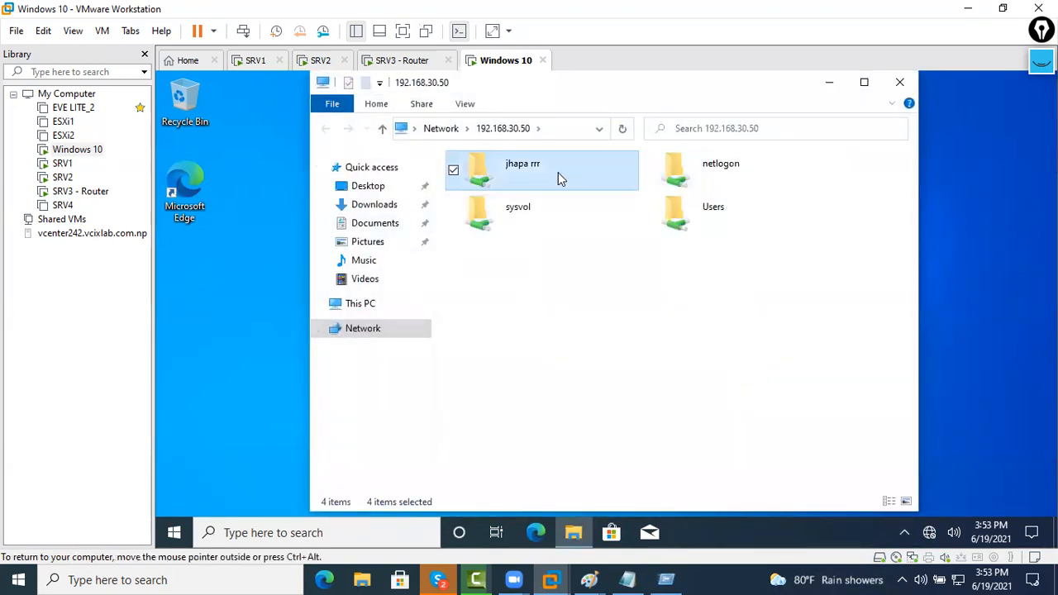
{"action": "double_click", "coordinate": [557, 171]}
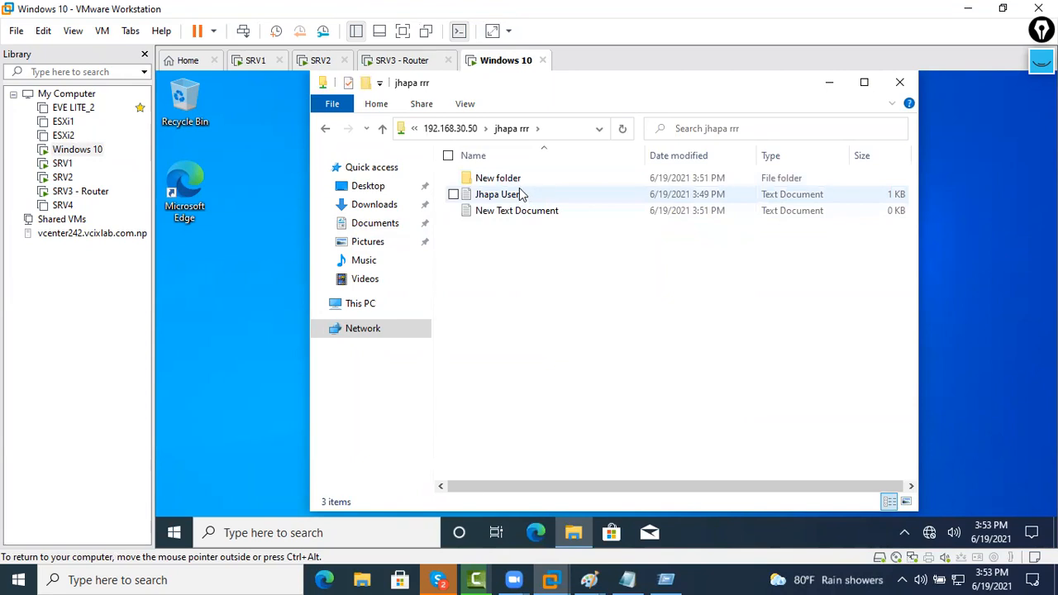
Create New folder (2), New folder (3) and New Text Document (2) in the jhapa rrr share
{"action": "right_click", "coordinate": [517, 256]}
{"action": "mouse_move", "coordinate": [487, 400]}
{"action": "left_click", "coordinate": [559, 401]}
{"action": "left_click", "coordinate": [560, 355]}
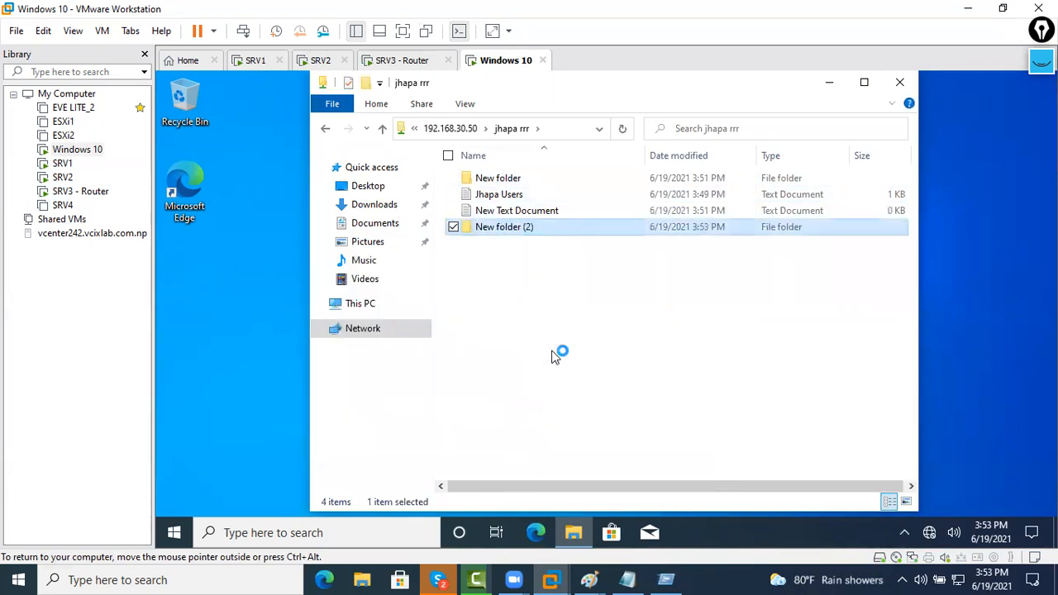
{"action": "right_click", "coordinate": [537, 296]}
{"action": "mouse_move", "coordinate": [493, 454]}
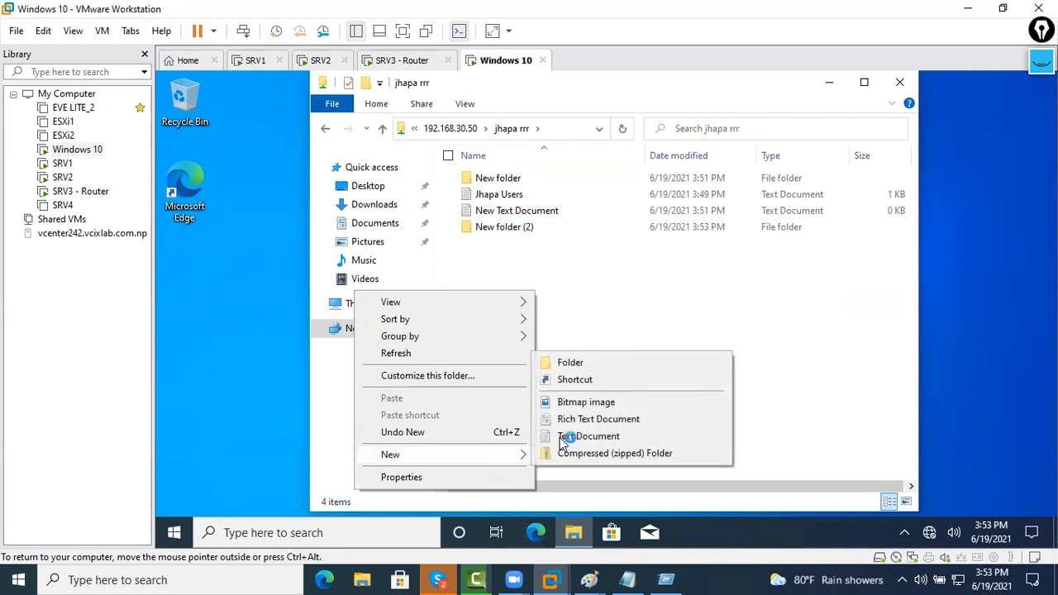
{"action": "left_click", "coordinate": [570, 365]}
{"action": "left_click", "coordinate": [570, 367]}
{"action": "right_click", "coordinate": [557, 327]}
{"action": "mouse_move", "coordinate": [512, 293]}
{"action": "left_click", "coordinate": [638, 369]}
{"action": "left_click", "coordinate": [638, 369]}
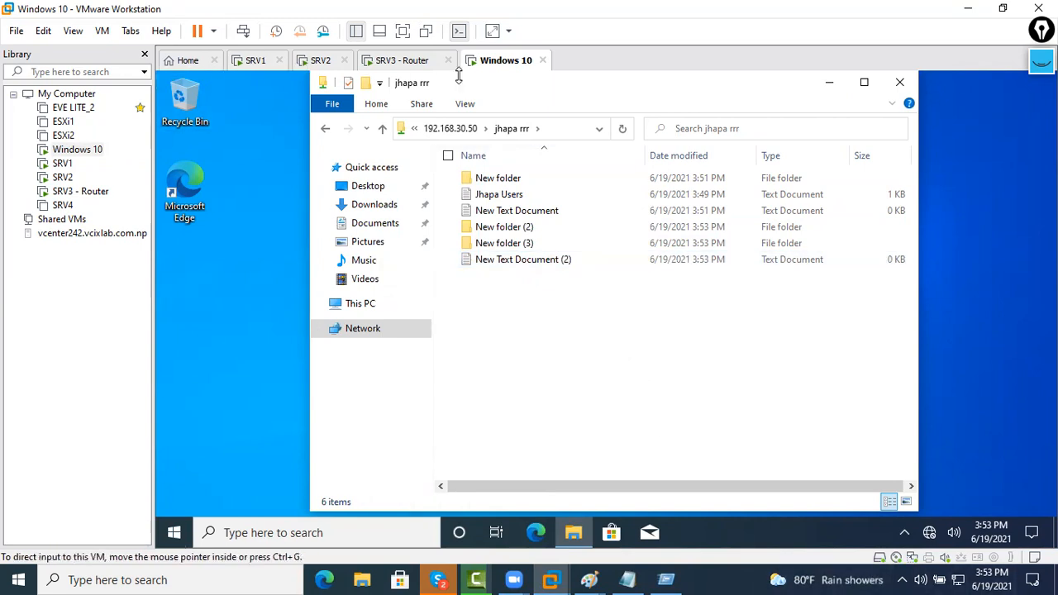
{"action": "left_click", "coordinate": [174, 538]}
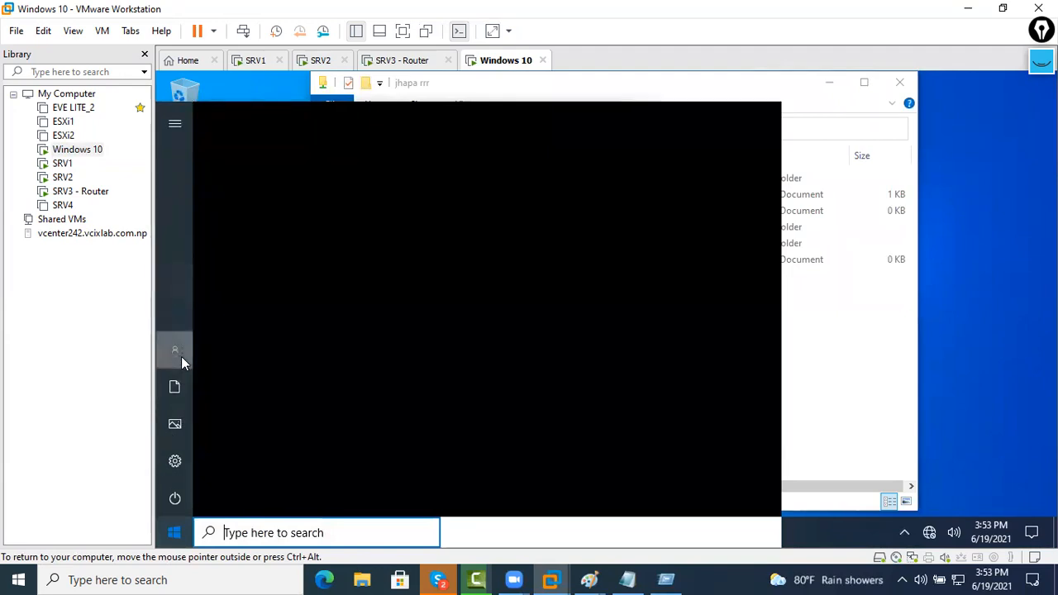
{"action": "left_click", "coordinate": [181, 356]}
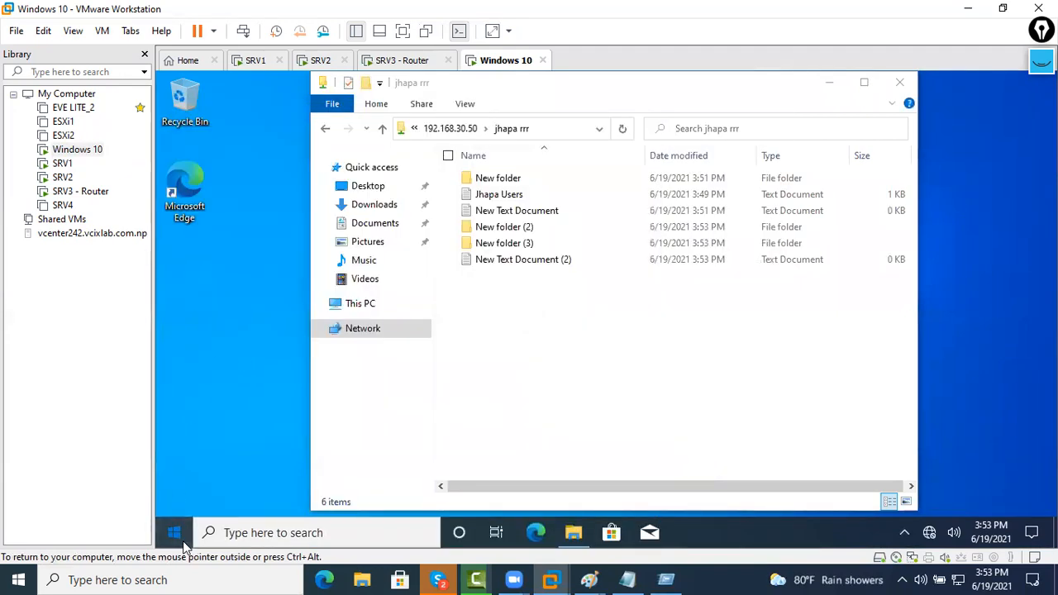
On SRV1, remove Everyone from the JHAPA RRR share permissions and apply the change
{"action": "left_click", "coordinate": [256, 61]}
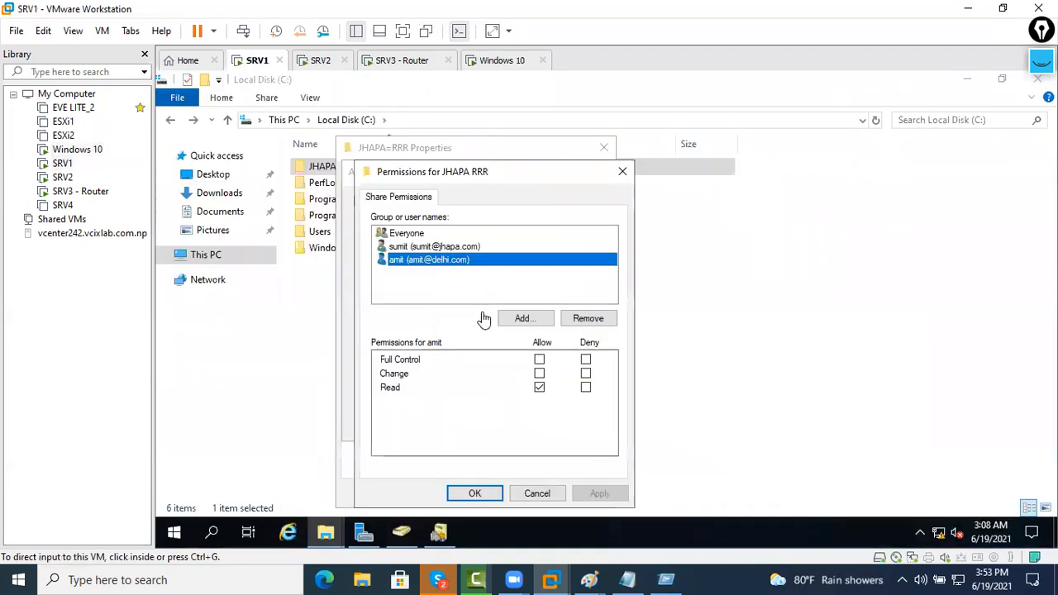
{"action": "left_click", "coordinate": [443, 246]}
{"action": "left_click", "coordinate": [443, 233]}
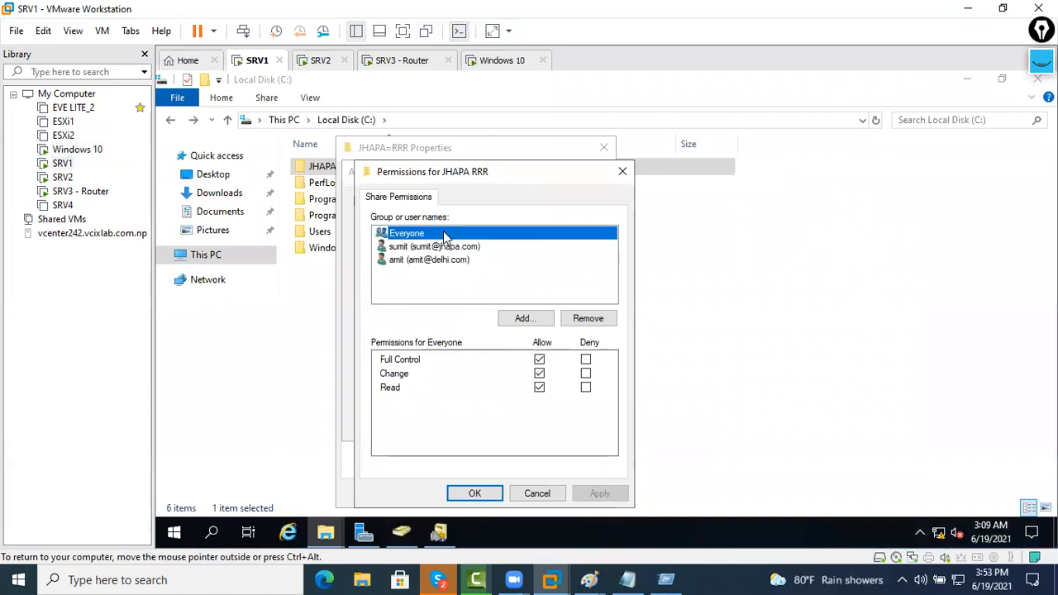
{"action": "left_click", "coordinate": [590, 321]}
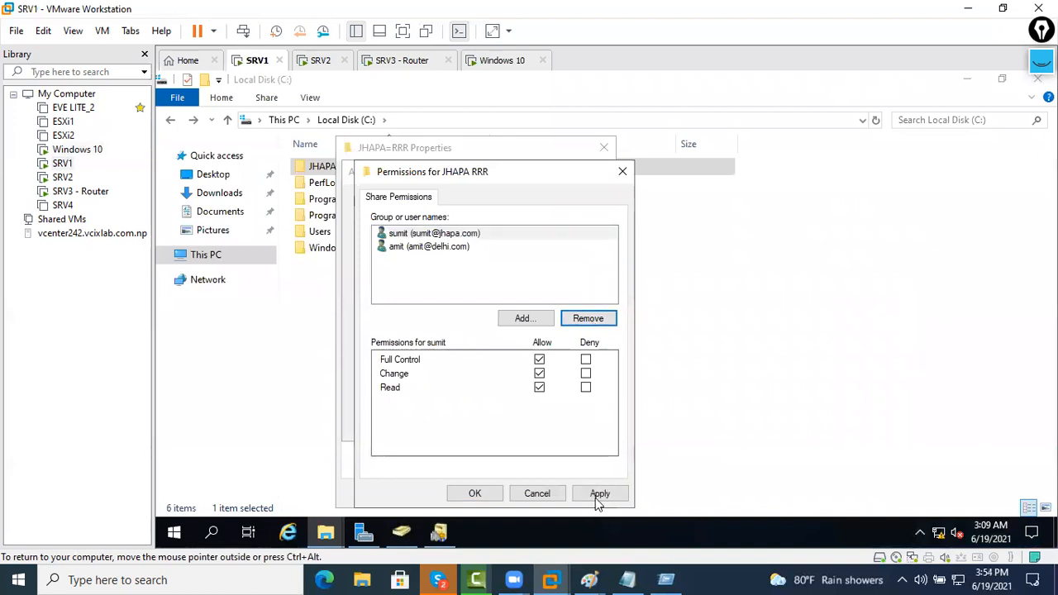
{"action": "left_click", "coordinate": [597, 496]}
Review delhi's read-only permission, then confirm and close the Permissions, Advanced Sharing and Properties dialogs
{"action": "left_click", "coordinate": [407, 251]}
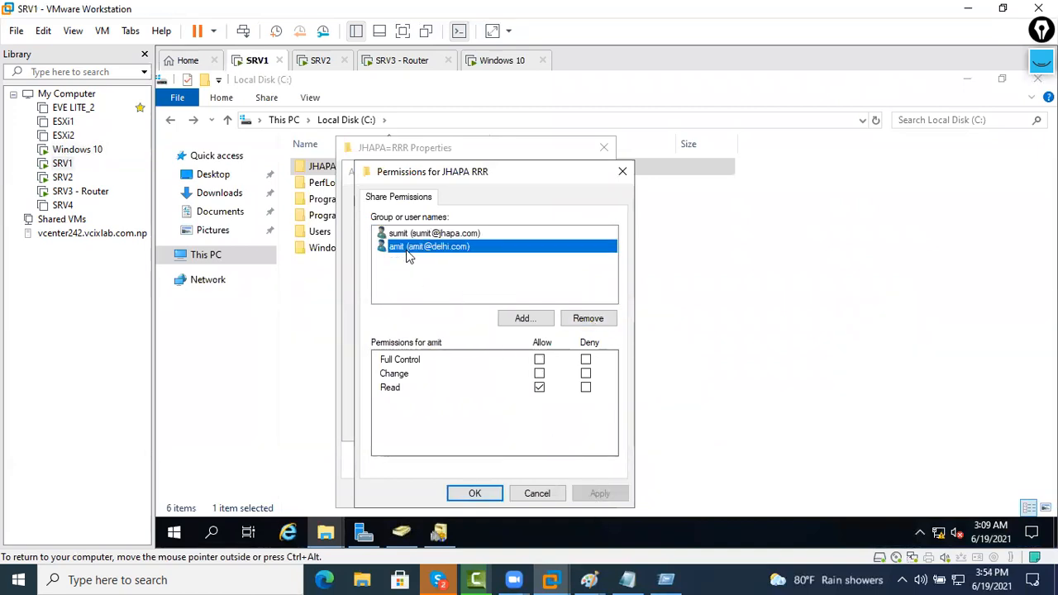
{"action": "left_click", "coordinate": [501, 494]}
{"action": "left_click", "coordinate": [573, 425]}
{"action": "left_click", "coordinate": [448, 425]}
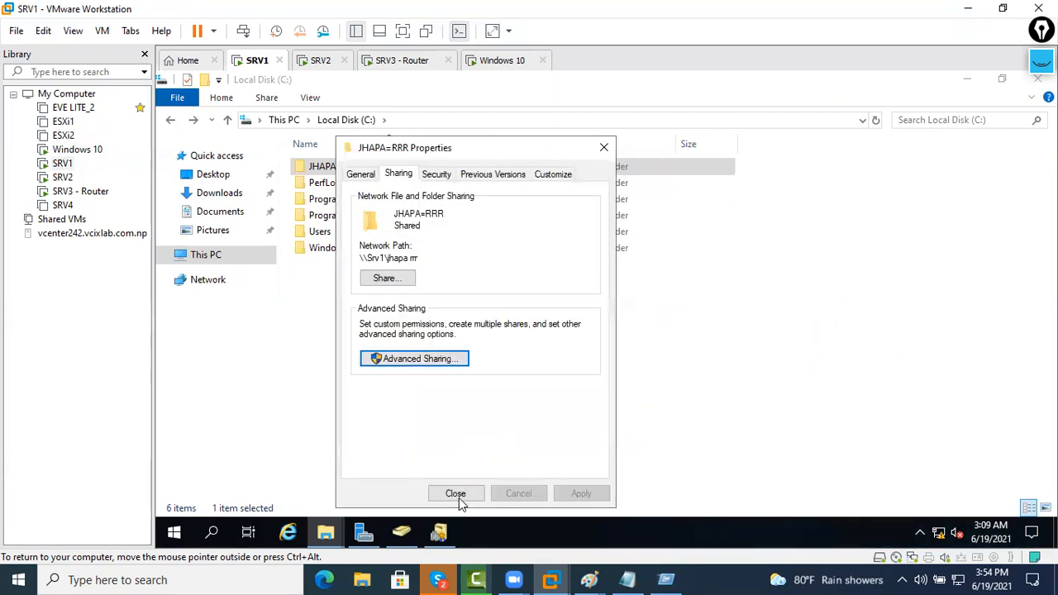
{"action": "left_click", "coordinate": [458, 495]}
{"action": "right_click", "coordinate": [436, 380]}
{"action": "left_click", "coordinate": [480, 246]}
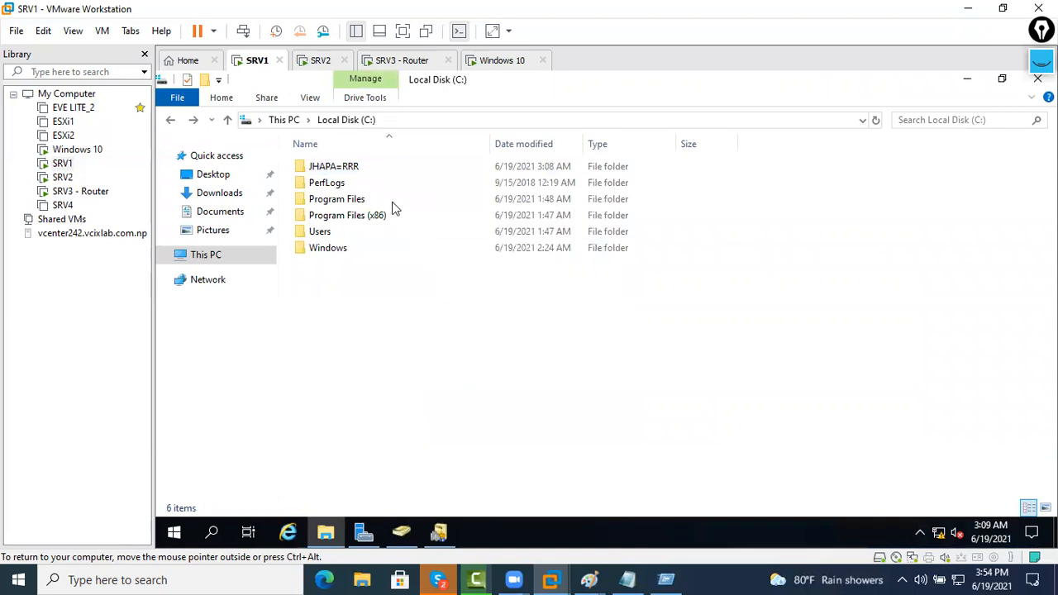
{"action": "right_click", "coordinate": [369, 170]}
{"action": "left_click", "coordinate": [416, 426]}
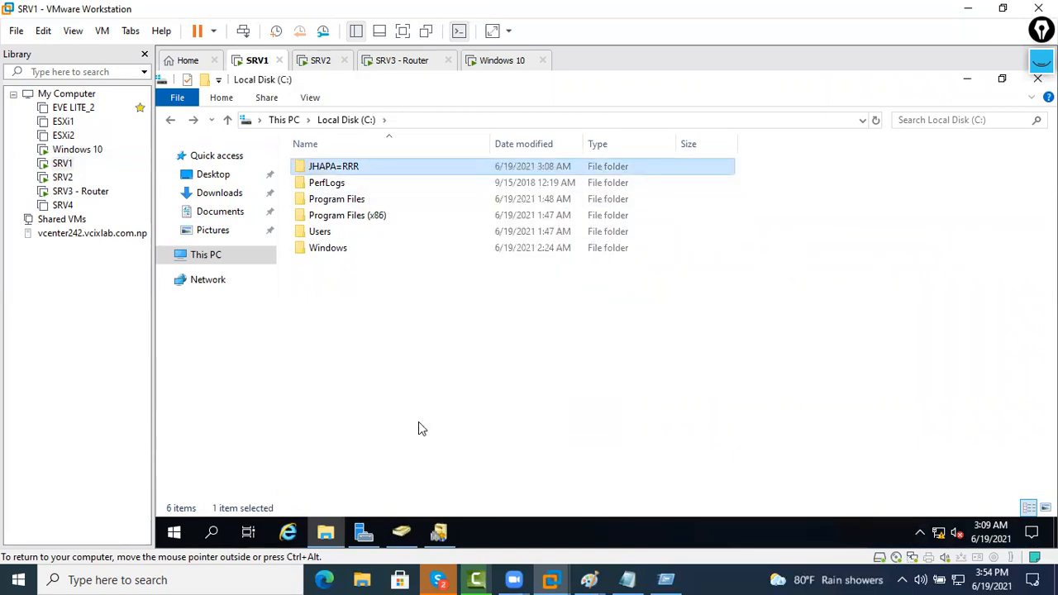
{"action": "left_click", "coordinate": [438, 176]}
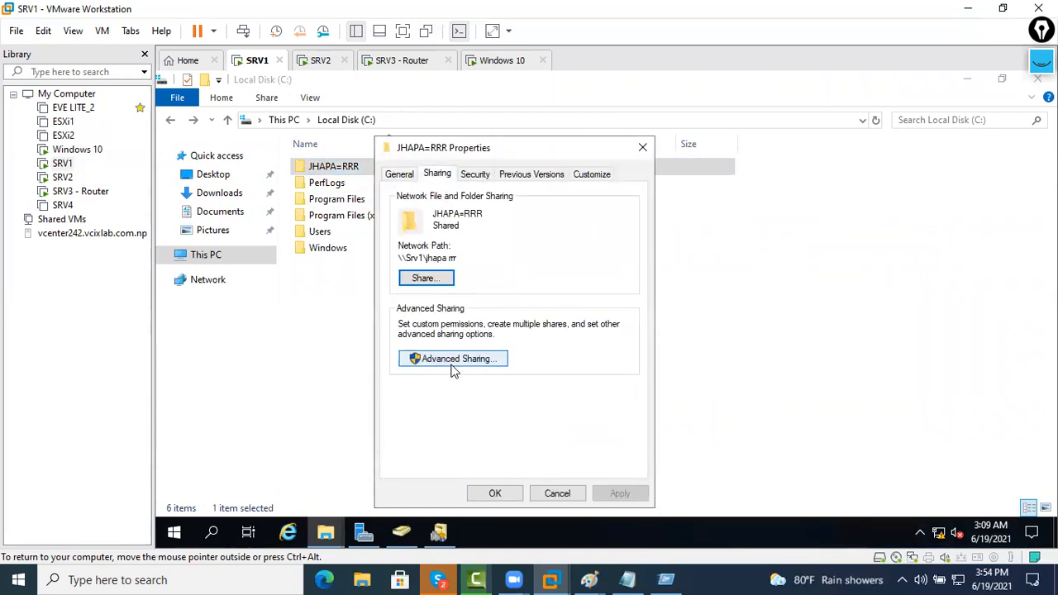
{"action": "left_click", "coordinate": [451, 367]}
{"action": "left_click", "coordinate": [444, 387]}
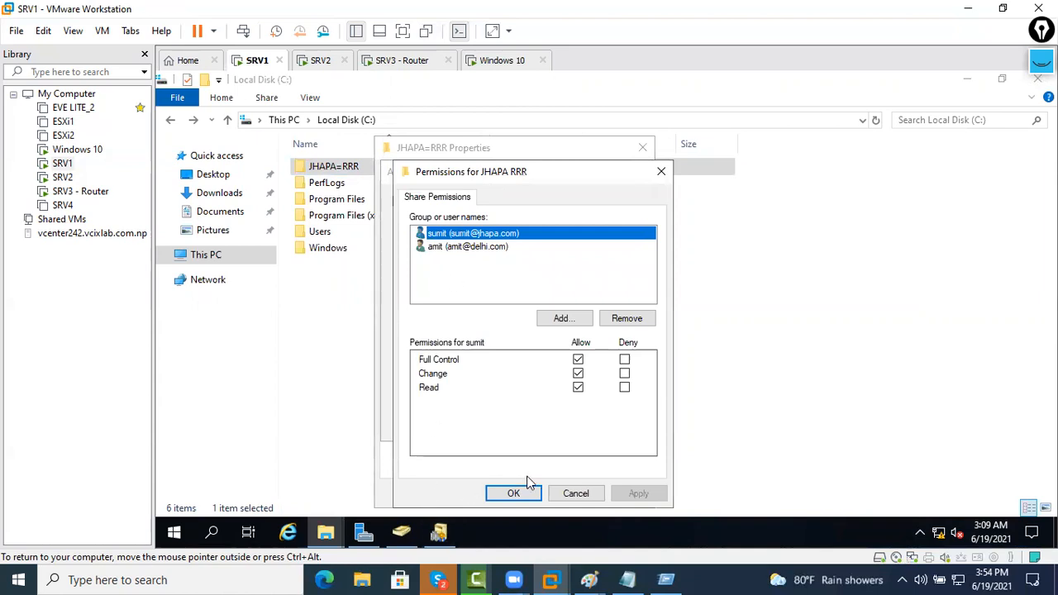
{"action": "left_click", "coordinate": [513, 493]}
{"action": "left_click", "coordinate": [494, 424]}
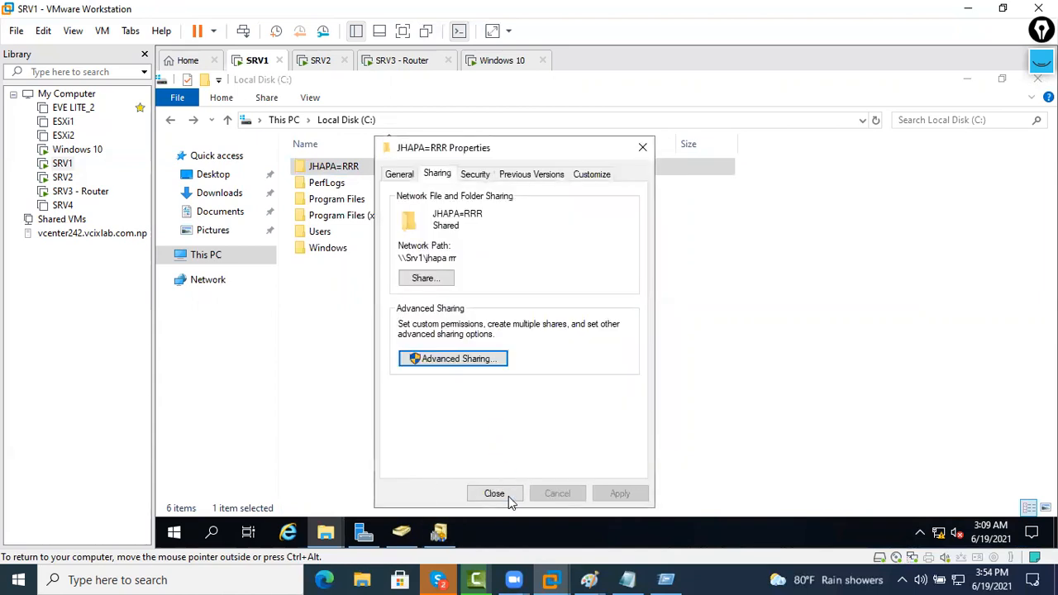
{"action": "left_click", "coordinate": [508, 495]}
{"action": "right_click", "coordinate": [508, 424]}
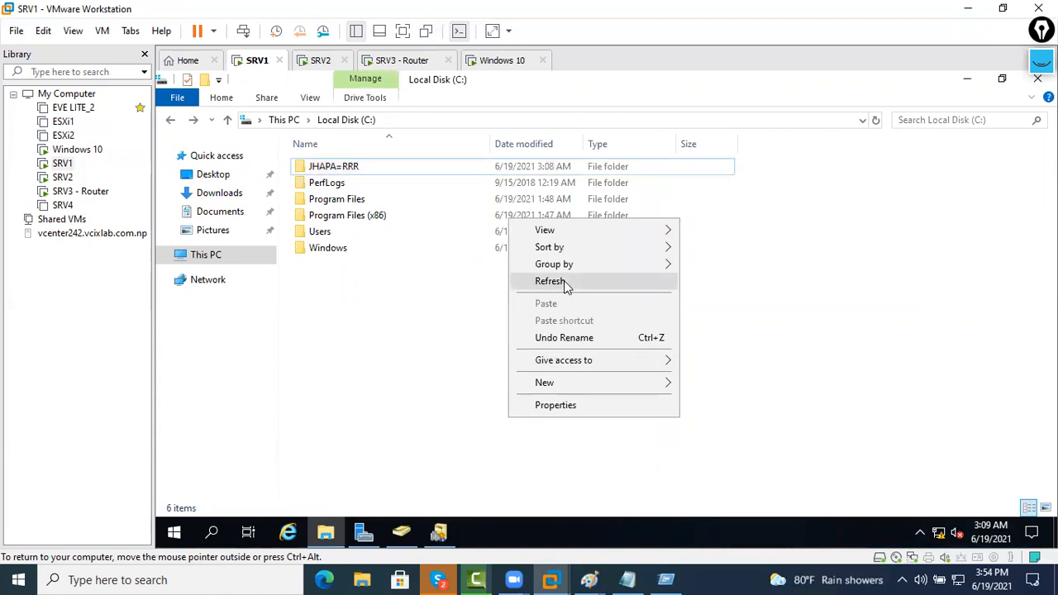
{"action": "left_click", "coordinate": [564, 281]}
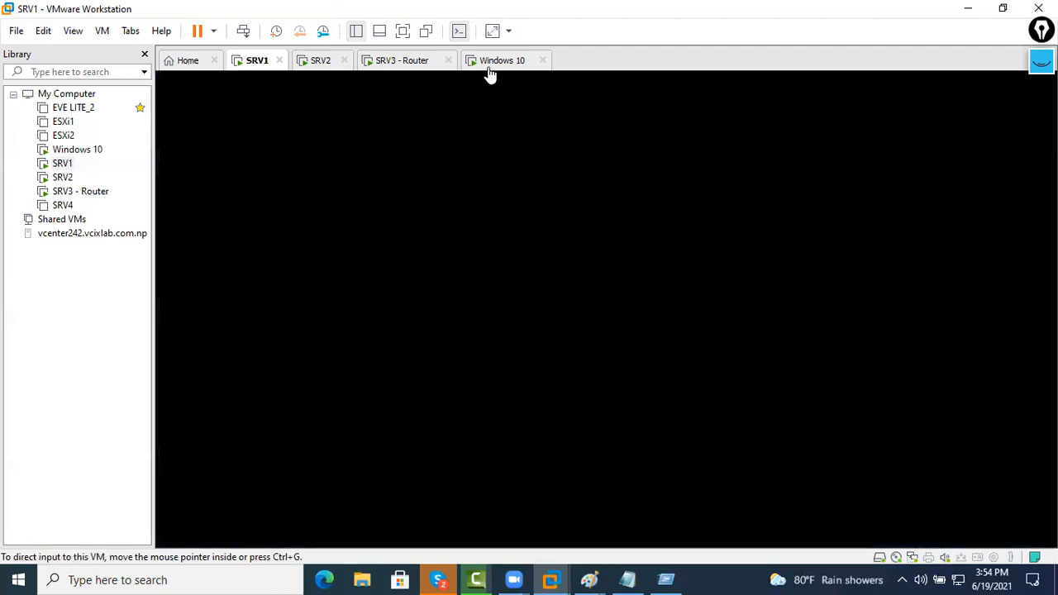
On Windows 10, reopen the jhapa rrr shared folder on the server
{"action": "left_click", "coordinate": [496, 63]}
{"action": "left_click", "coordinate": [798, 341]}
{"action": "left_click", "coordinate": [892, 89]}
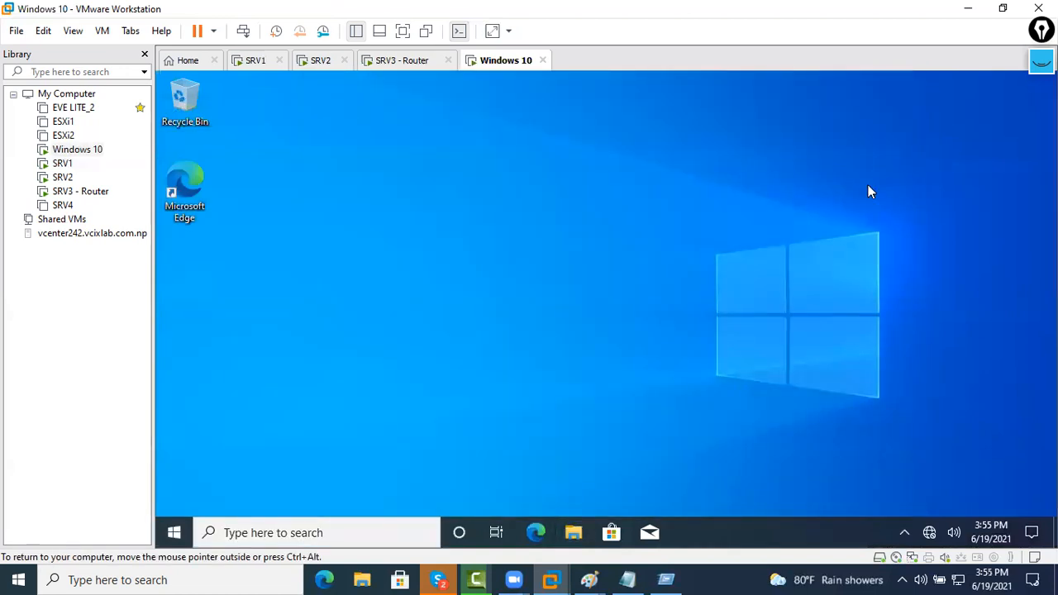
{"action": "key", "text": "super+r"}
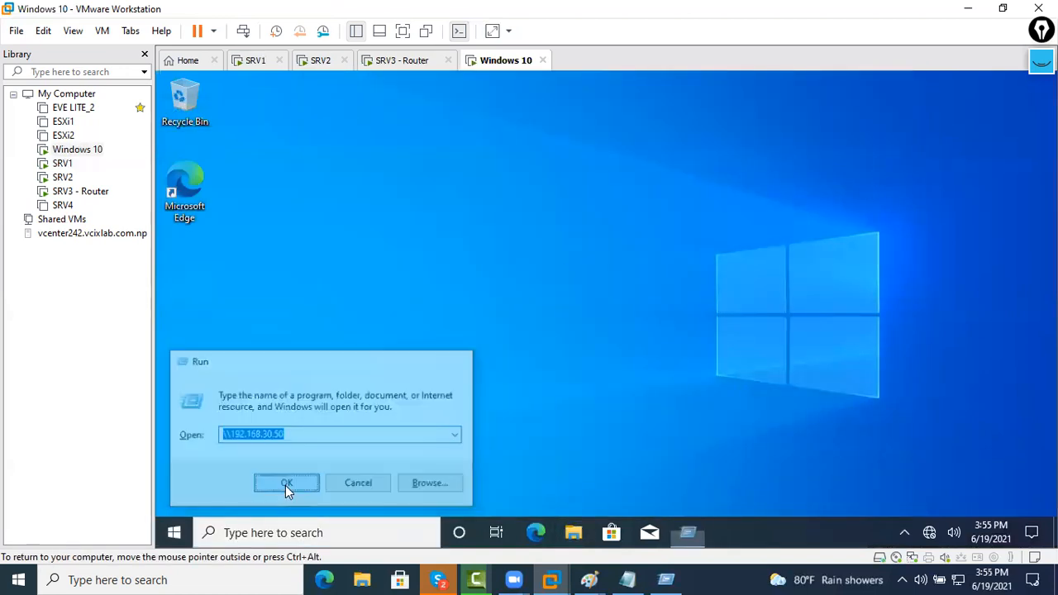
{"action": "left_click", "coordinate": [285, 485]}
{"action": "double_click", "coordinate": [510, 175]}
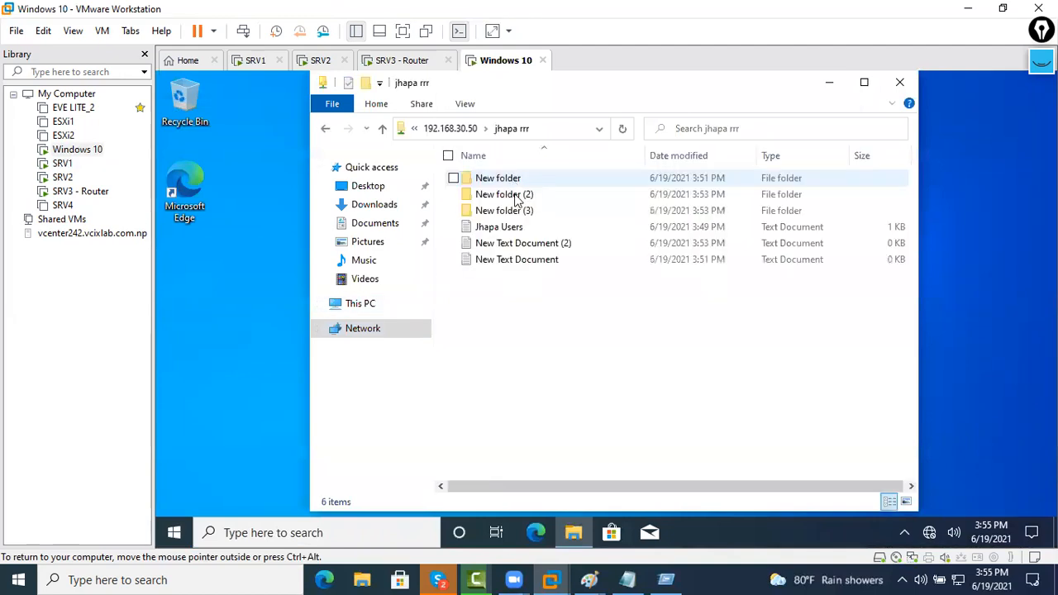
Attempt to create a new folder in jhapa rrr, dismiss the Access Denied warning, and close the window
{"action": "right_click", "coordinate": [504, 296]}
{"action": "mouse_move", "coordinate": [472, 457]}
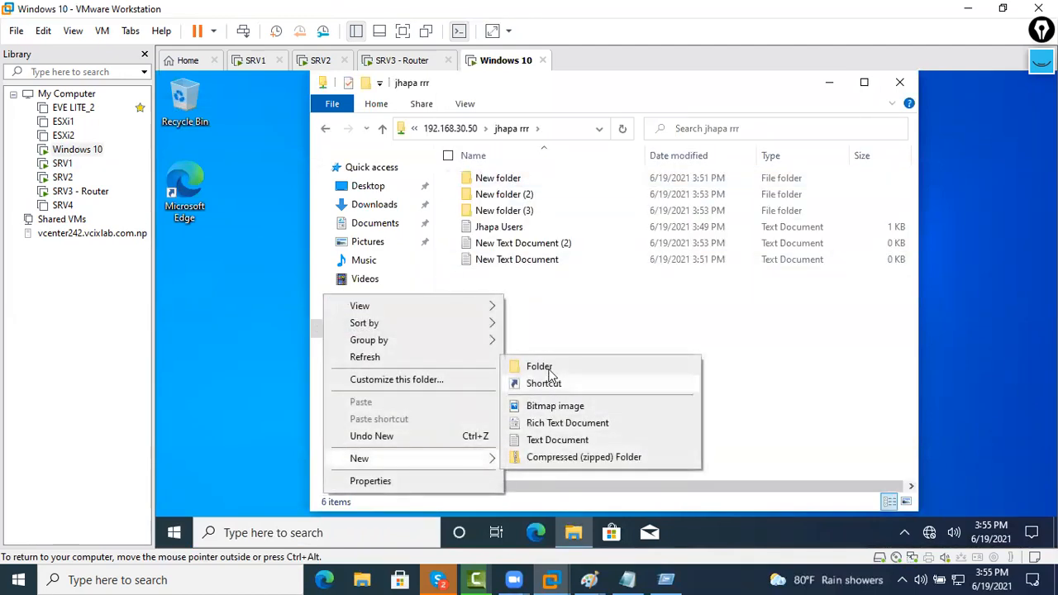
{"action": "left_click", "coordinate": [546, 369]}
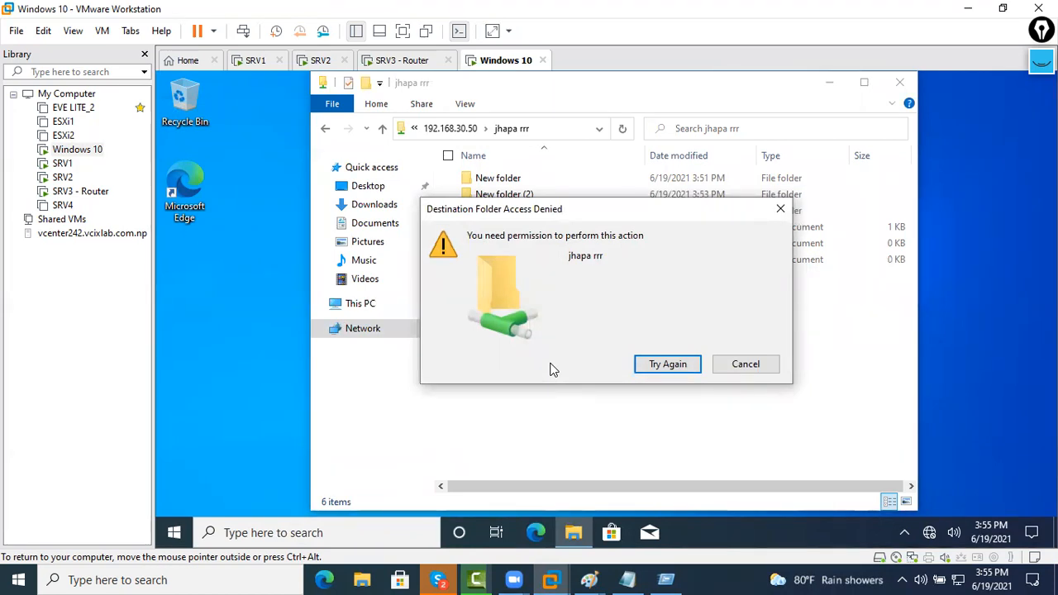
{"action": "left_click", "coordinate": [746, 363]}
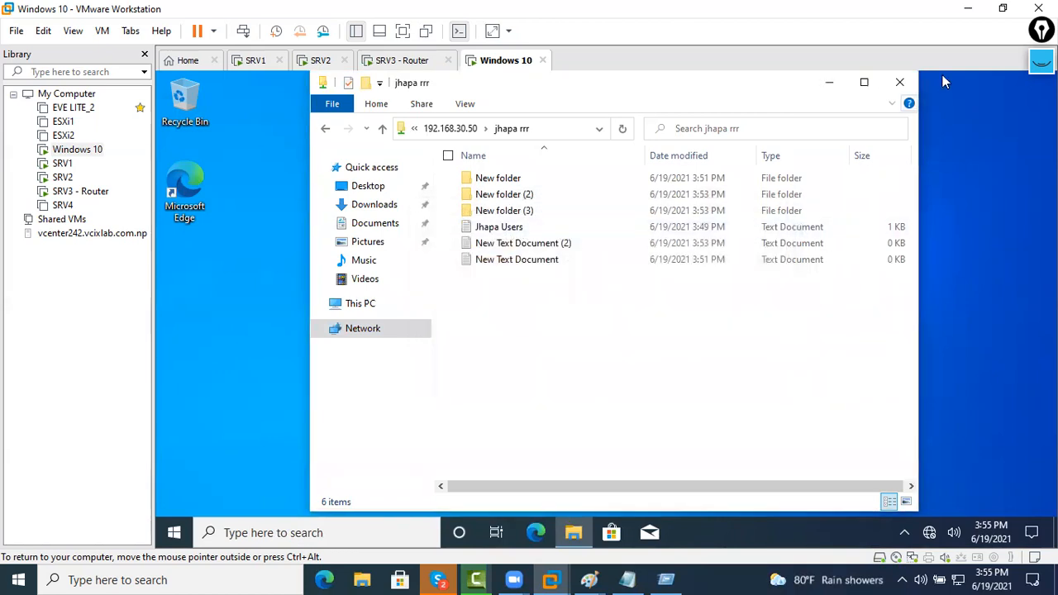
{"action": "left_click", "coordinate": [908, 87]}
On SRV1, refresh the Local Disk (C:) listing and bring Server Manager and Active Directory Domains and Trusts forward
{"action": "left_click", "coordinate": [420, 63]}
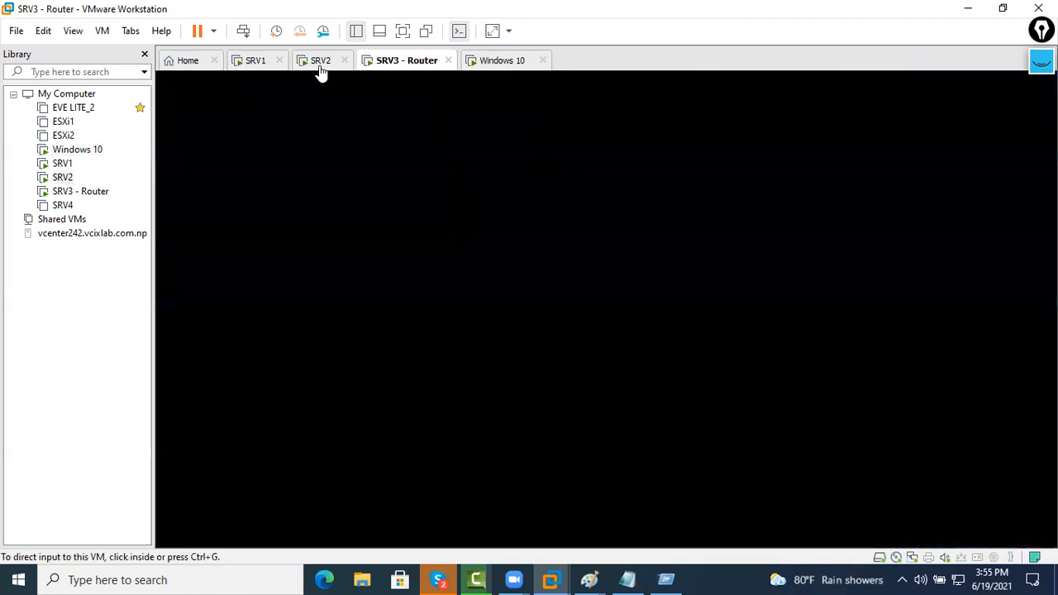
{"action": "left_click", "coordinate": [320, 64]}
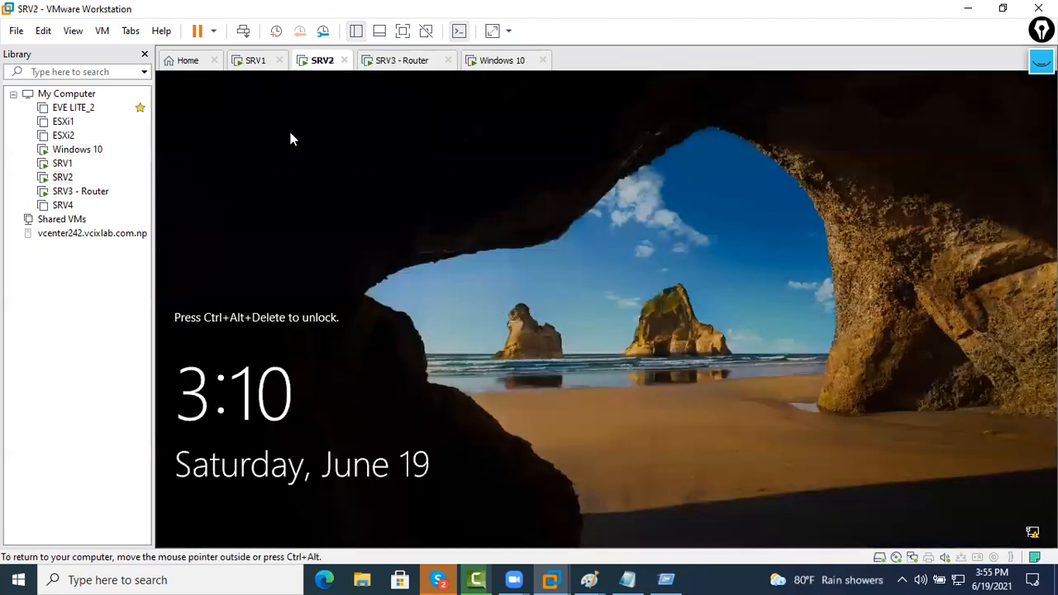
{"action": "left_click", "coordinate": [255, 62]}
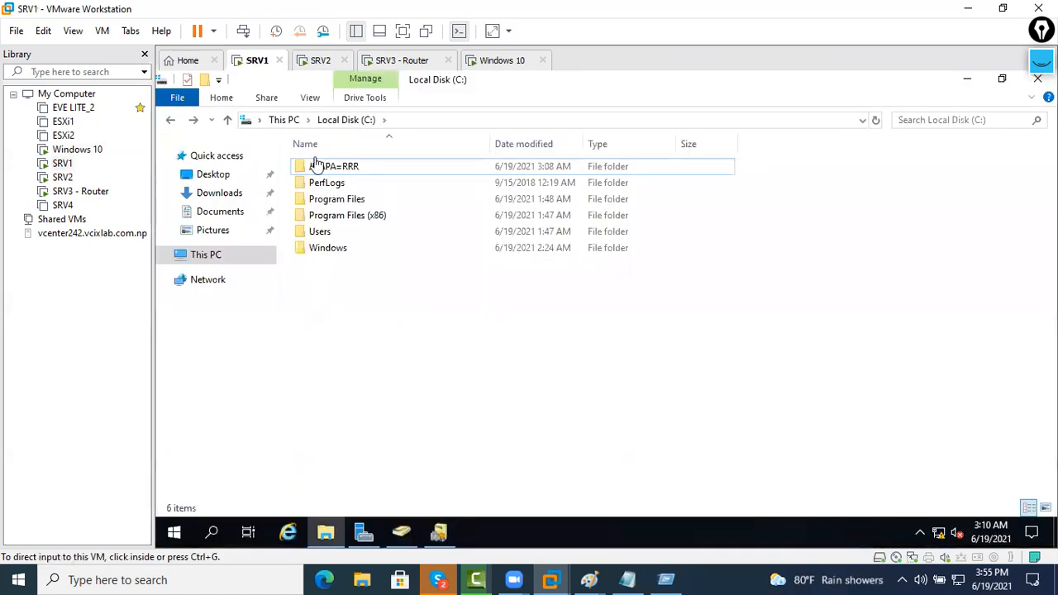
{"action": "right_click", "coordinate": [402, 330]}
{"action": "left_click", "coordinate": [443, 191]}
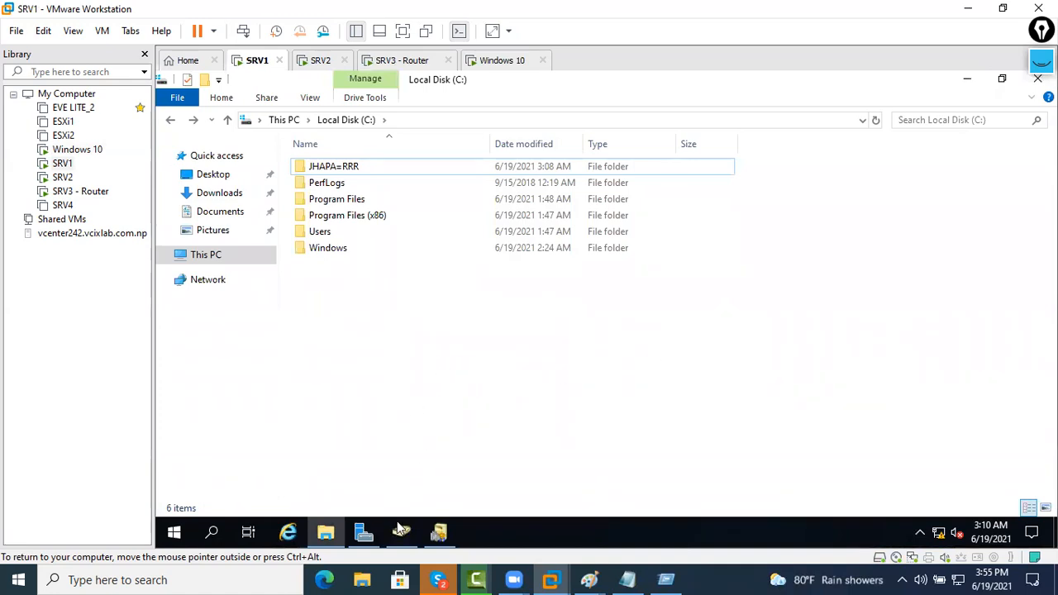
{"action": "left_click", "coordinate": [364, 531]}
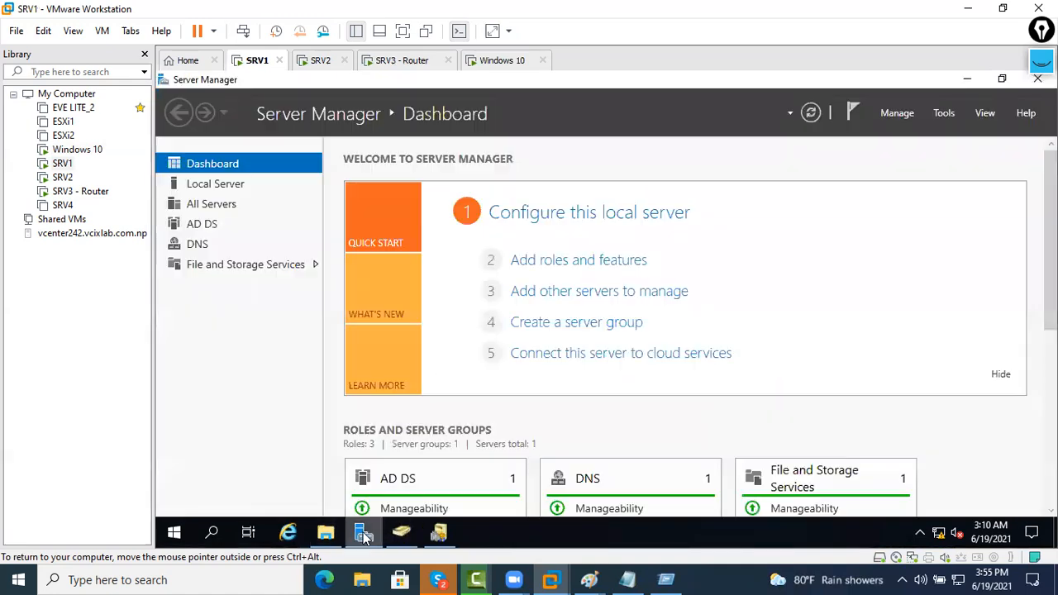
{"action": "left_click", "coordinate": [438, 531]}
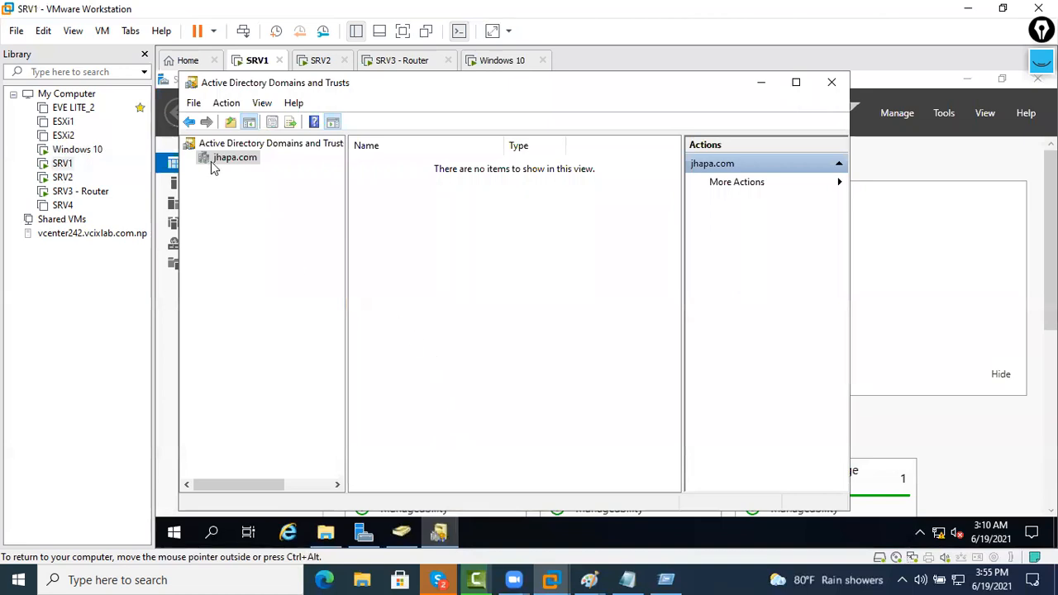
Remove jhapa.com's outgoing delhi.com trust from both domains using the other domain's admin credentials
{"action": "right_click", "coordinate": [216, 162]}
{"action": "left_click", "coordinate": [266, 253]}
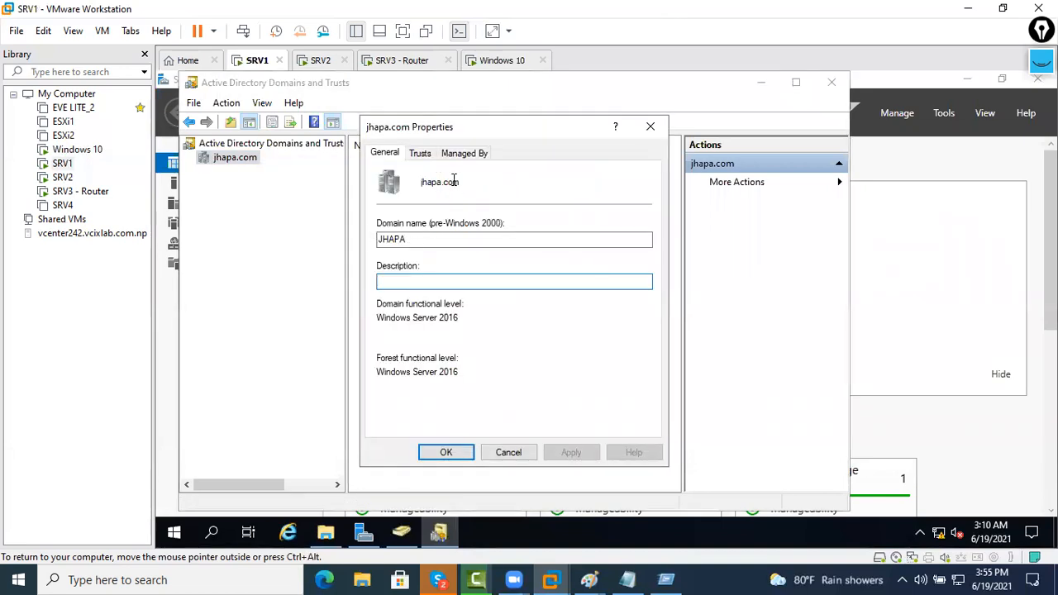
{"action": "left_click", "coordinate": [419, 153]}
{"action": "left_click", "coordinate": [432, 214]}
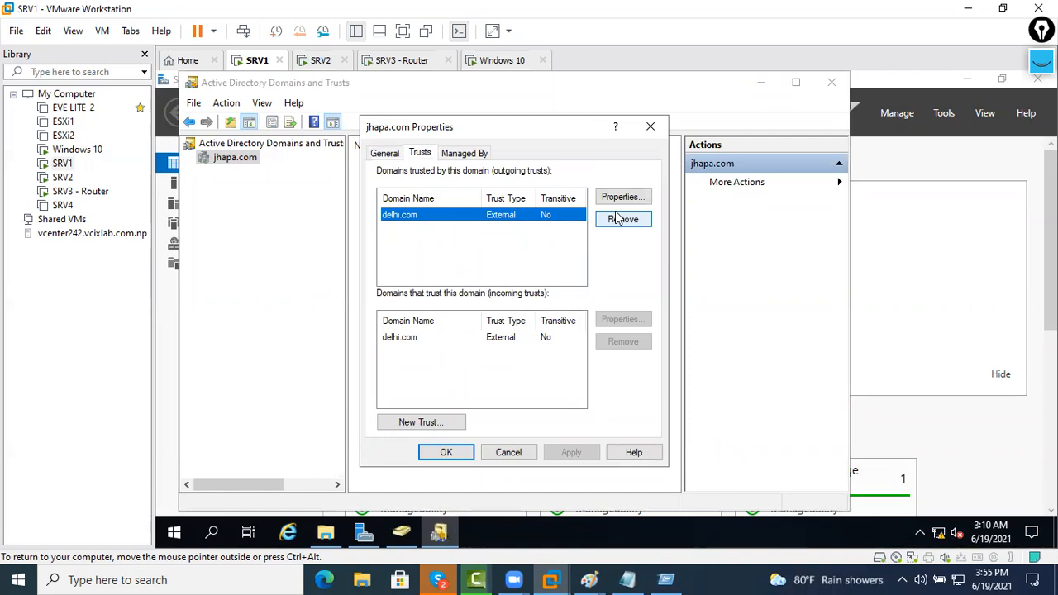
{"action": "left_click", "coordinate": [622, 219]}
{"action": "left_click", "coordinate": [460, 266]}
{"action": "left_click", "coordinate": [533, 322]}
{"action": "type", "text": "a"}
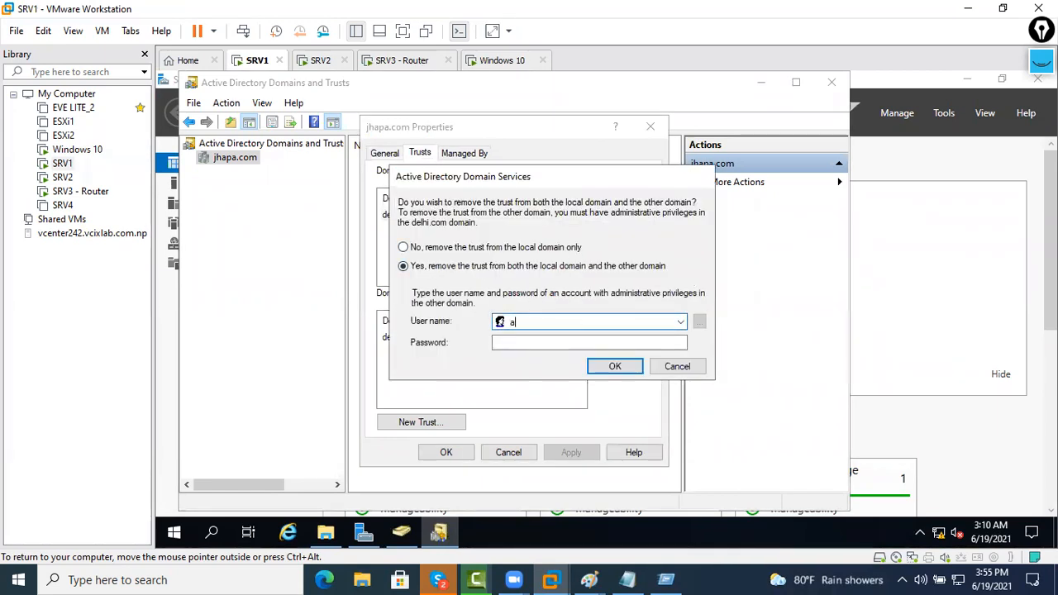
{"action": "type", "text": "dministrator"}
{"action": "key", "text": "Tab"}
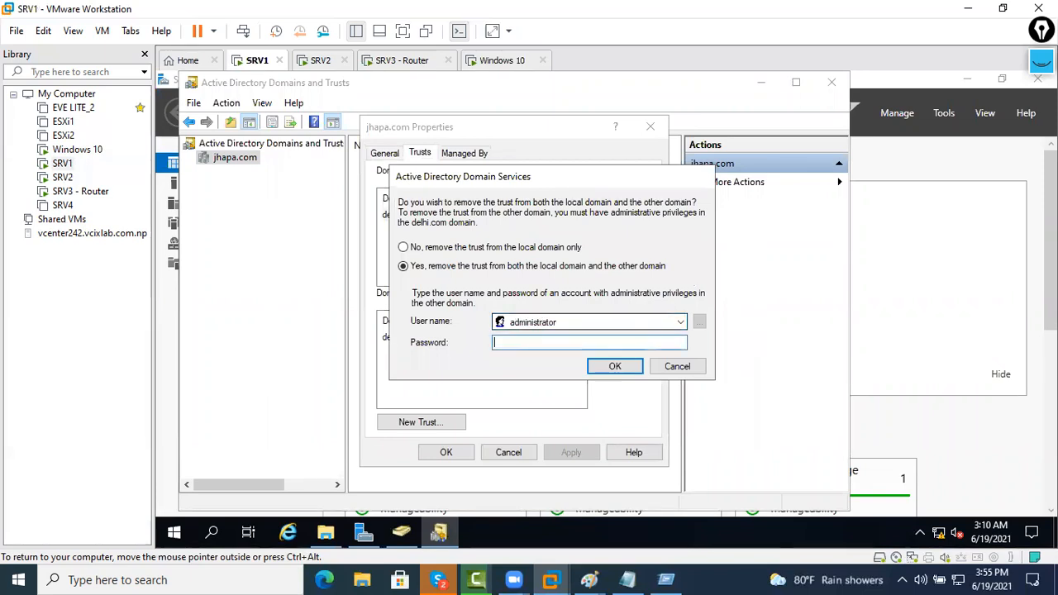
{"action": "type", "text": "••••••••"}
{"action": "left_click", "coordinate": [601, 366]}
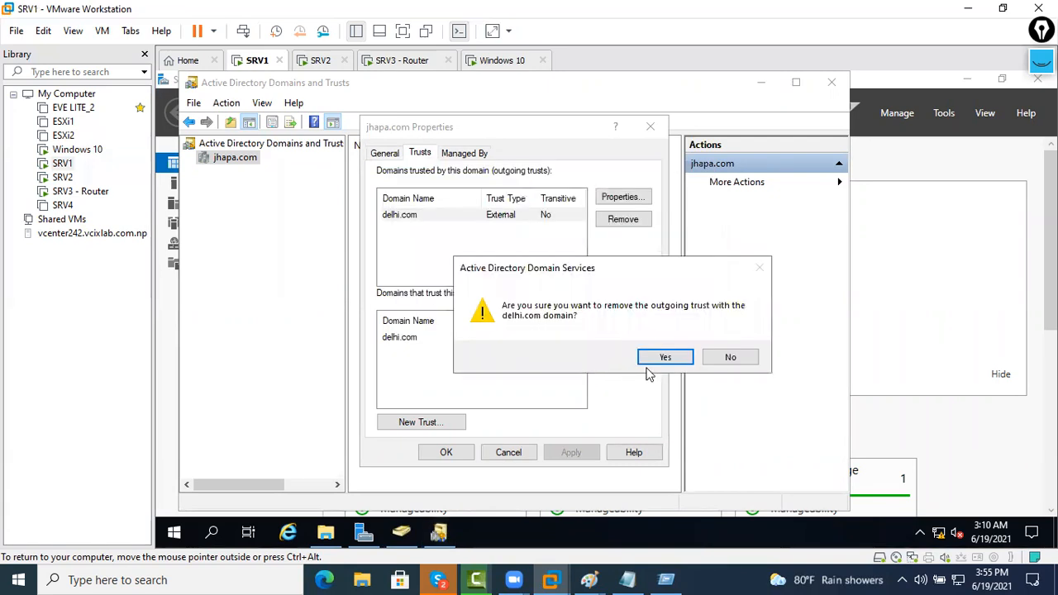
{"action": "left_click", "coordinate": [663, 358]}
Remove the incoming delhi.com trust from both domains and close jhapa.com's properties
{"action": "left_click", "coordinate": [518, 342]}
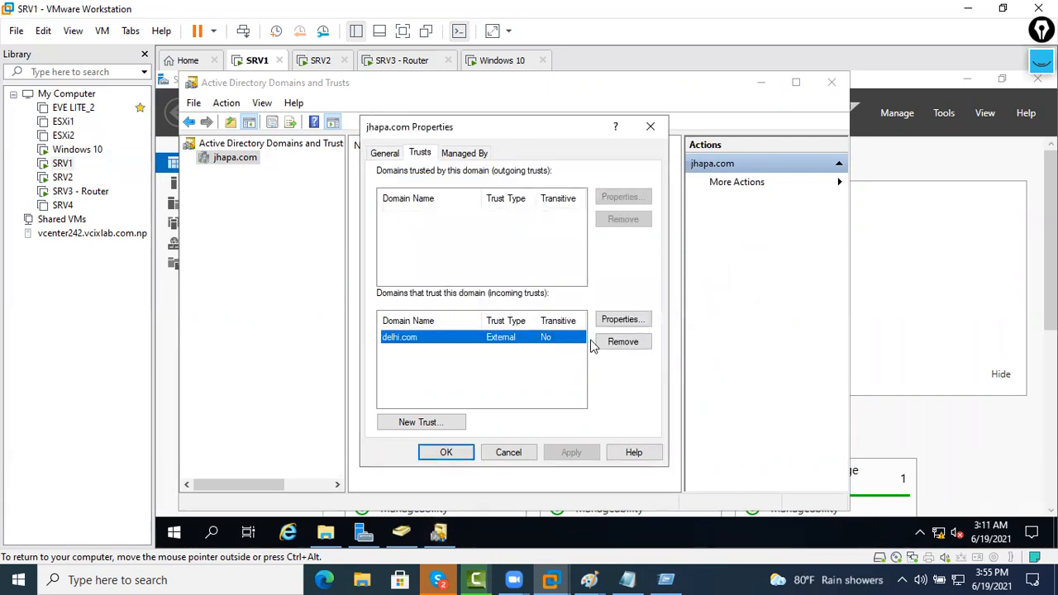
{"action": "left_click", "coordinate": [607, 342]}
{"action": "left_click", "coordinate": [529, 265]}
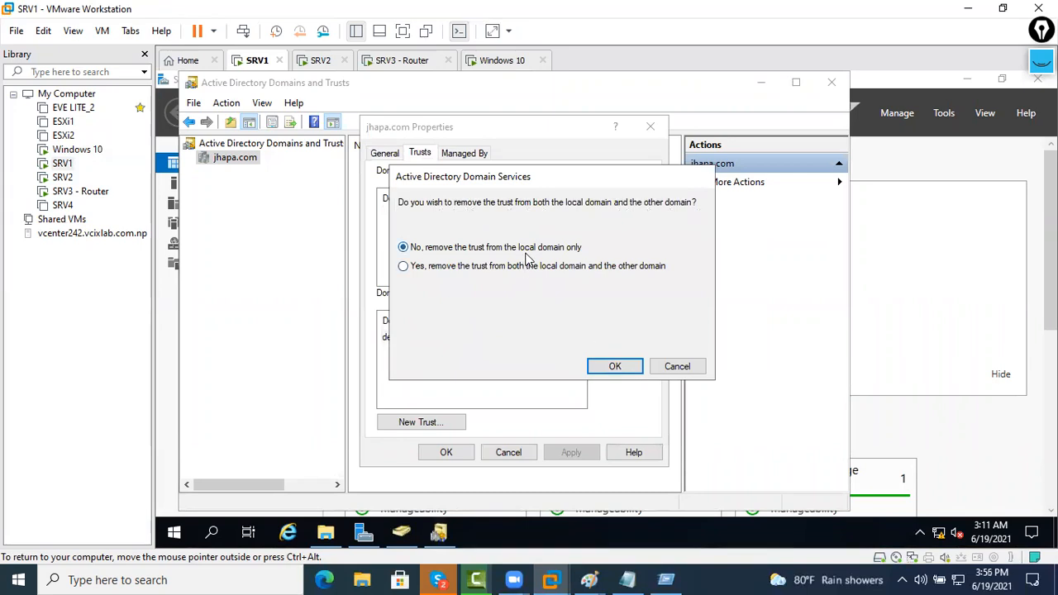
{"action": "left_click", "coordinate": [628, 366]}
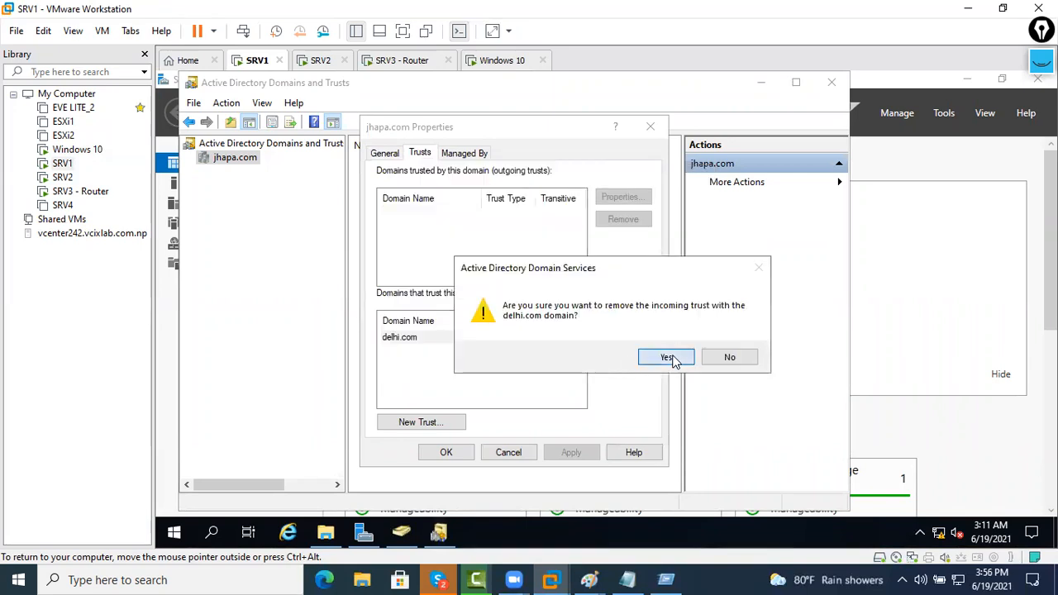
{"action": "left_click", "coordinate": [667, 357]}
{"action": "left_click", "coordinate": [443, 452]}
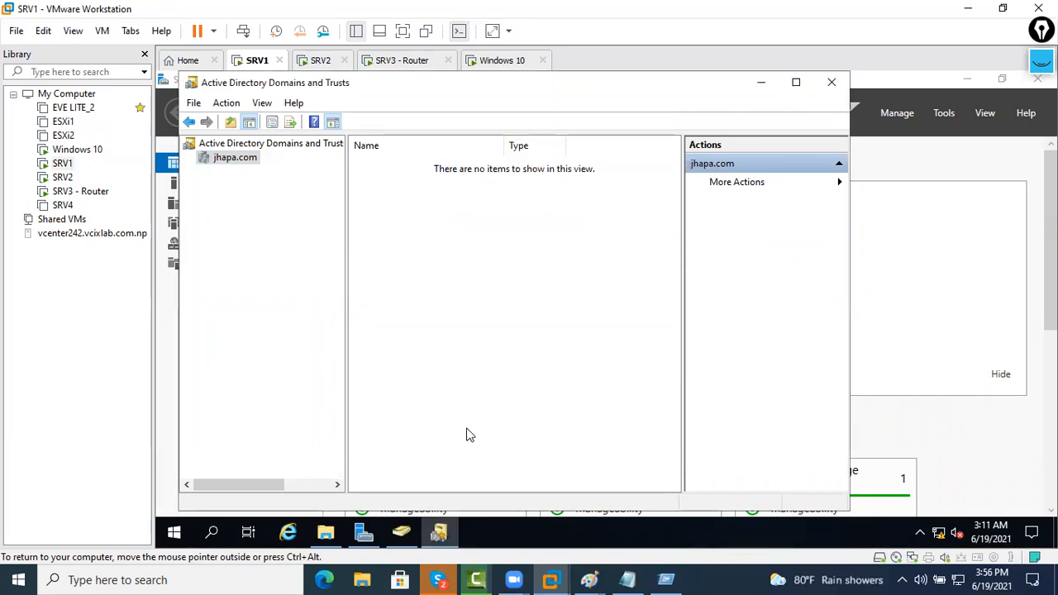
Reopen jhapa.com's properties to verify no trusts remain, then move to SRV2
{"action": "right_click", "coordinate": [468, 441]}
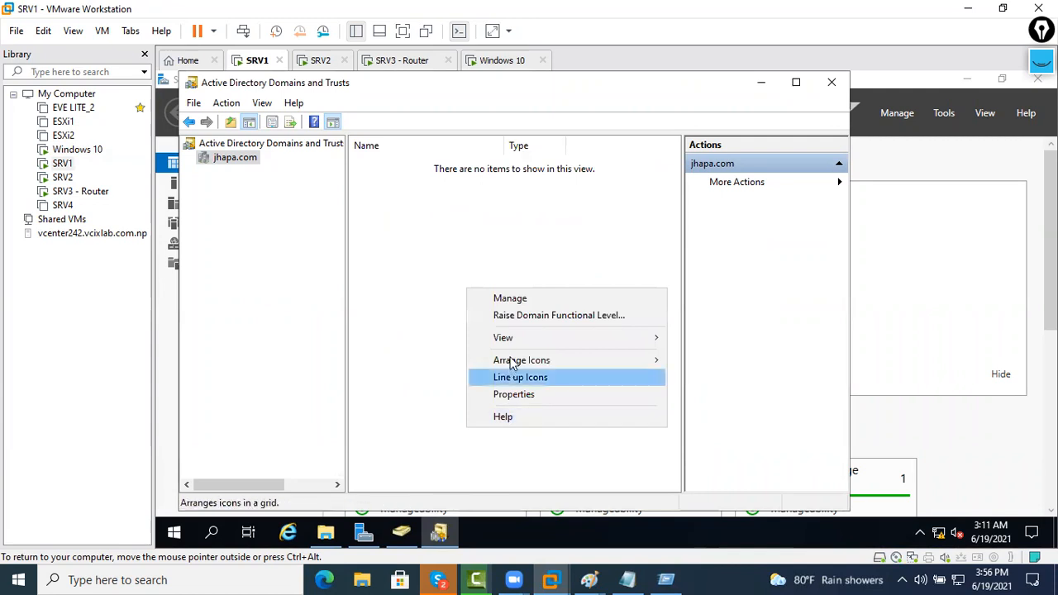
{"action": "right_click", "coordinate": [256, 159]}
{"action": "left_click", "coordinate": [294, 258]}
{"action": "left_click", "coordinate": [419, 153]}
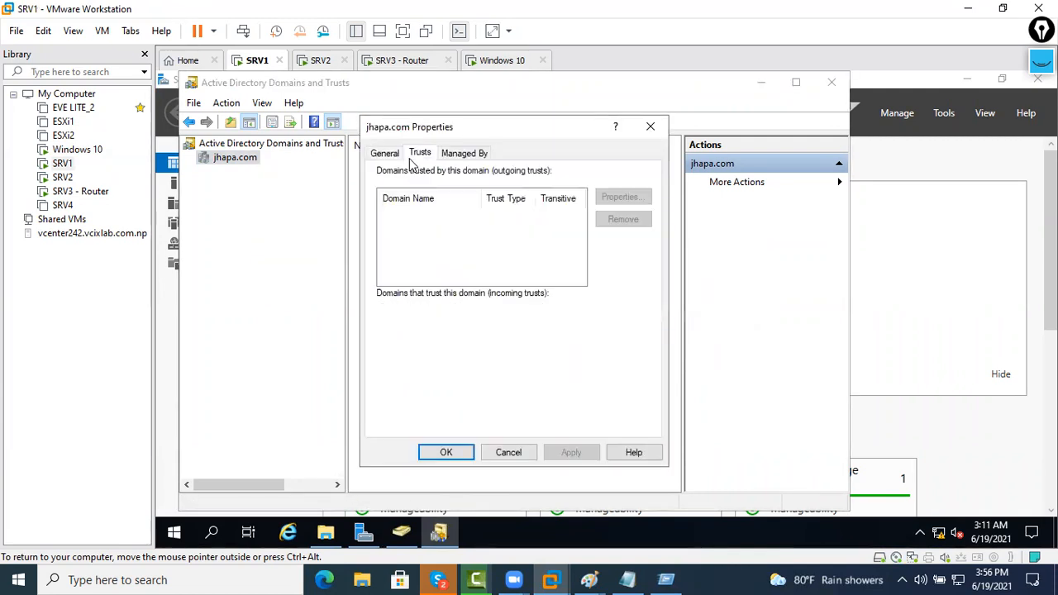
{"action": "left_click", "coordinate": [509, 452]}
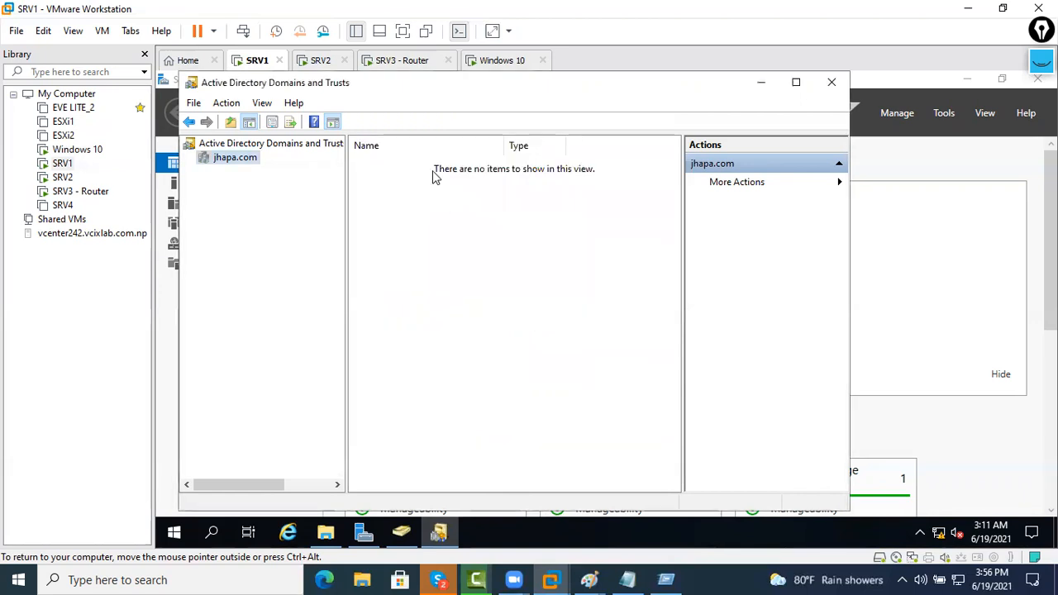
{"action": "left_click", "coordinate": [324, 63]}
Unlock SRV2 via Send Ctrl+Alt+Del by entering the administrator password
{"action": "right_click", "coordinate": [328, 64]}
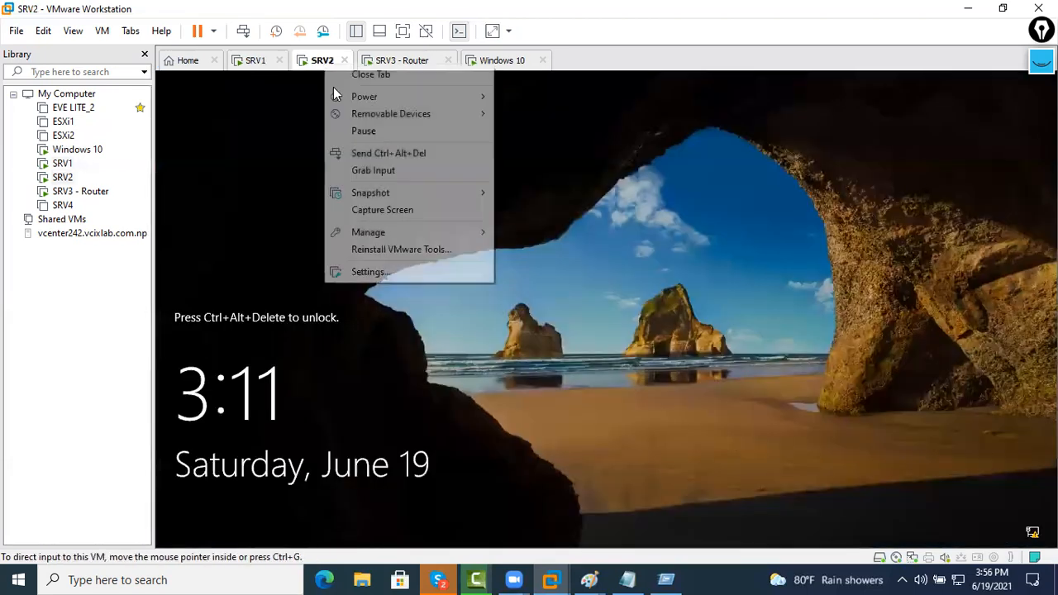
{"action": "left_click", "coordinate": [372, 152]}
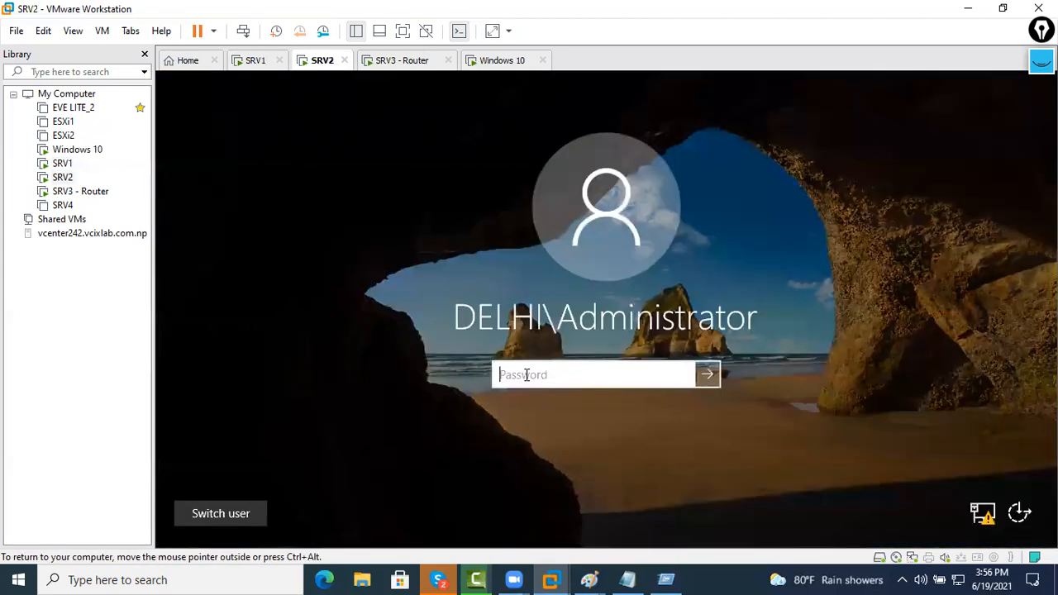
{"action": "type", "text": "P@ssw0rd"}
{"action": "key", "text": "Return"}
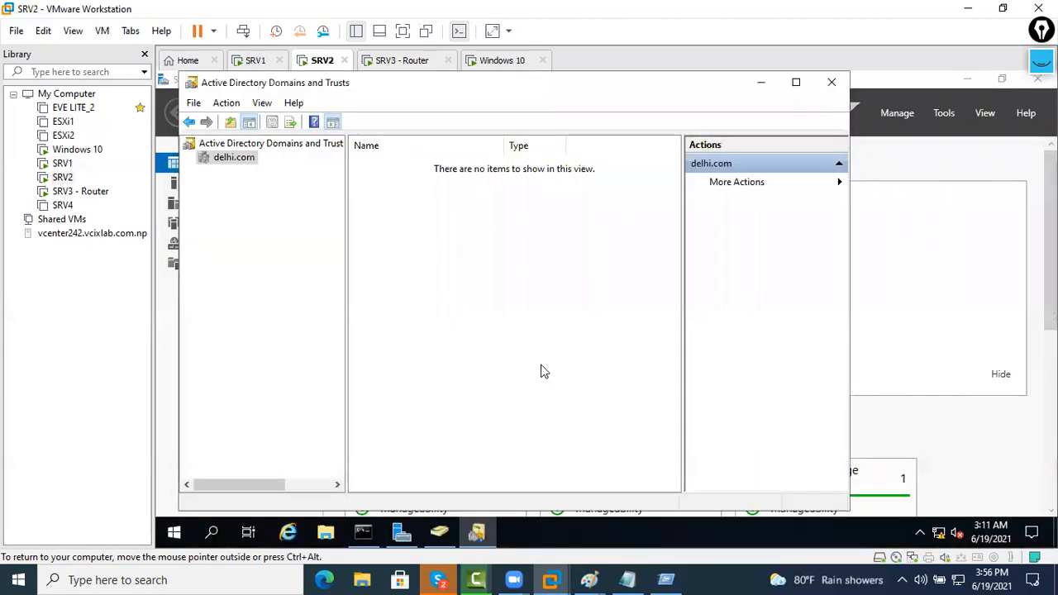
Verify in delhi.com's properties that no trusts remain, then cancel
{"action": "right_click", "coordinate": [237, 158]}
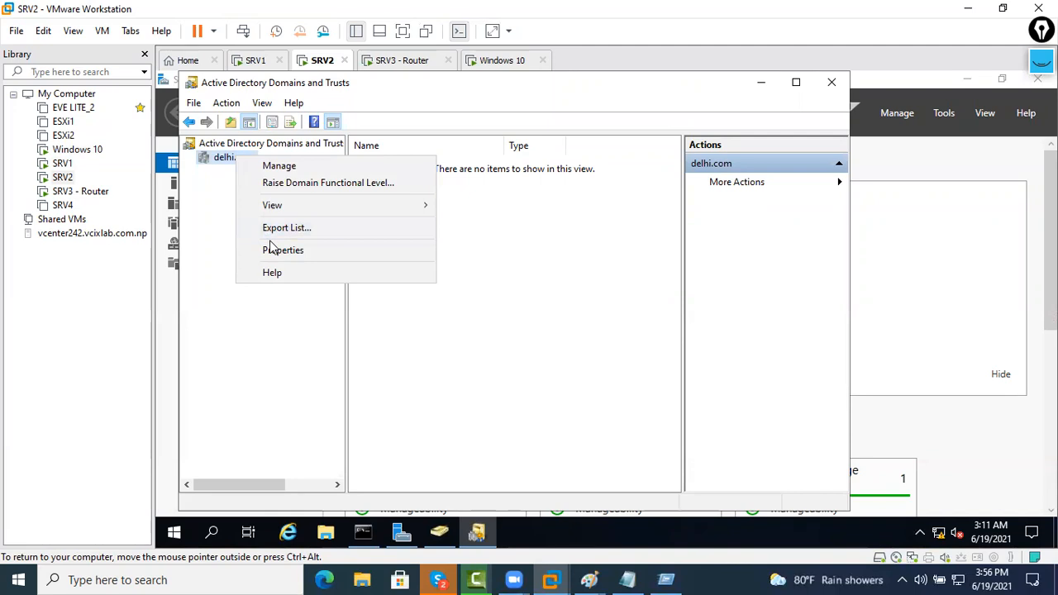
{"action": "left_click", "coordinate": [273, 250]}
{"action": "left_click", "coordinate": [419, 153]}
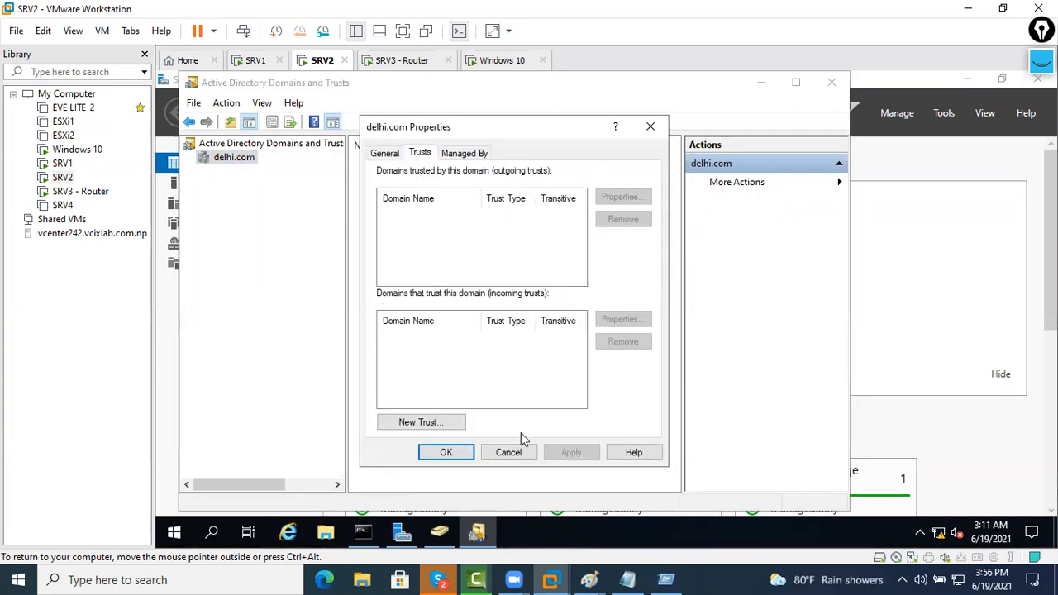
{"action": "left_click", "coordinate": [509, 452]}
Close Active Directory Domains and Trusts, Server Manager and Active Directory Users and Computers on SRV2
{"action": "left_click", "coordinate": [831, 83]}
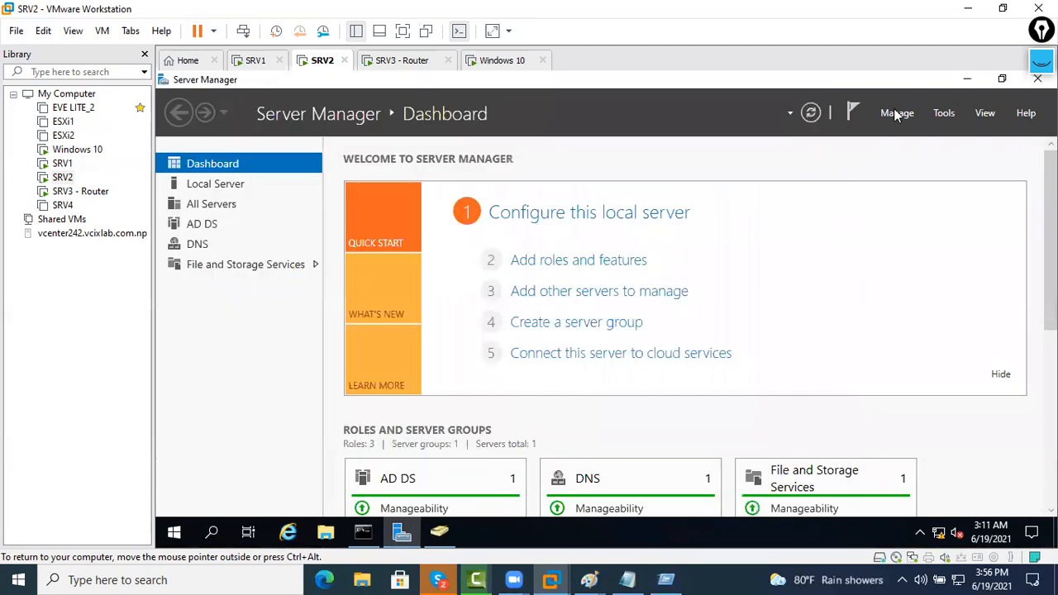
{"action": "left_click", "coordinate": [1037, 80]}
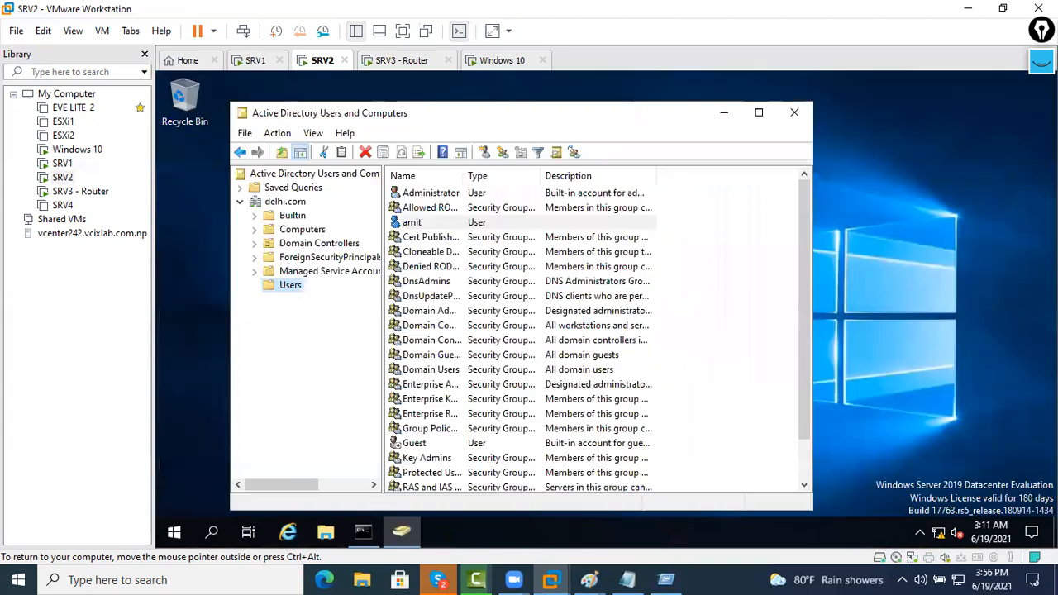
{"action": "left_click", "coordinate": [792, 113]}
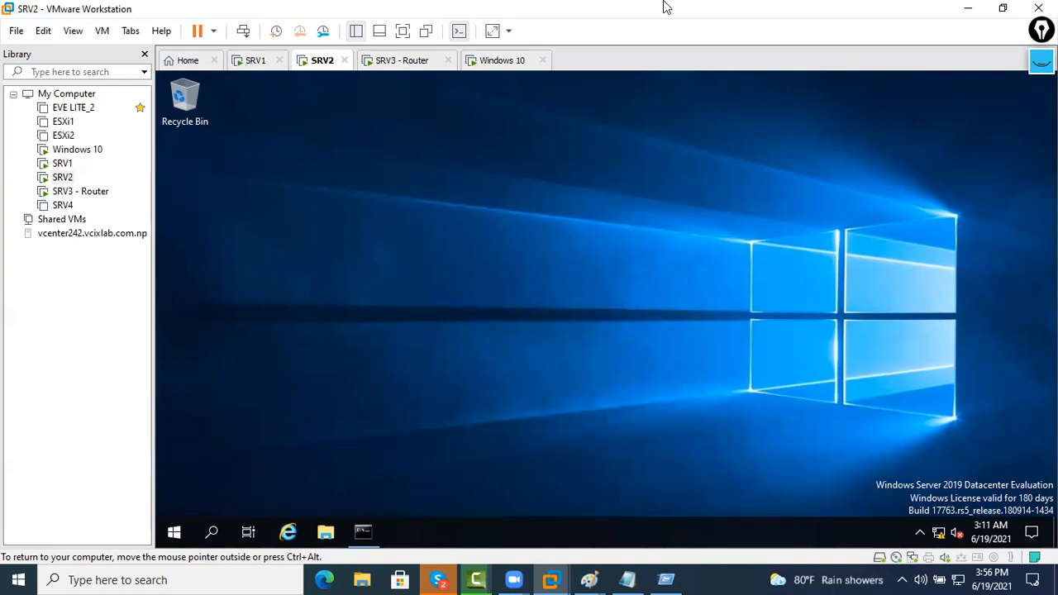
{"action": "left_click", "coordinate": [858, 17]}
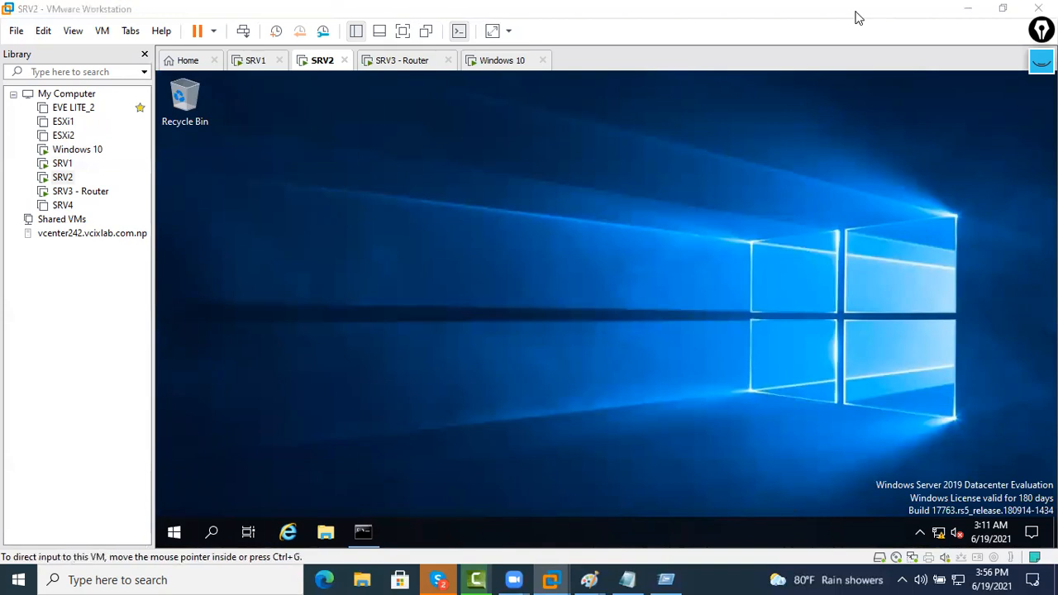